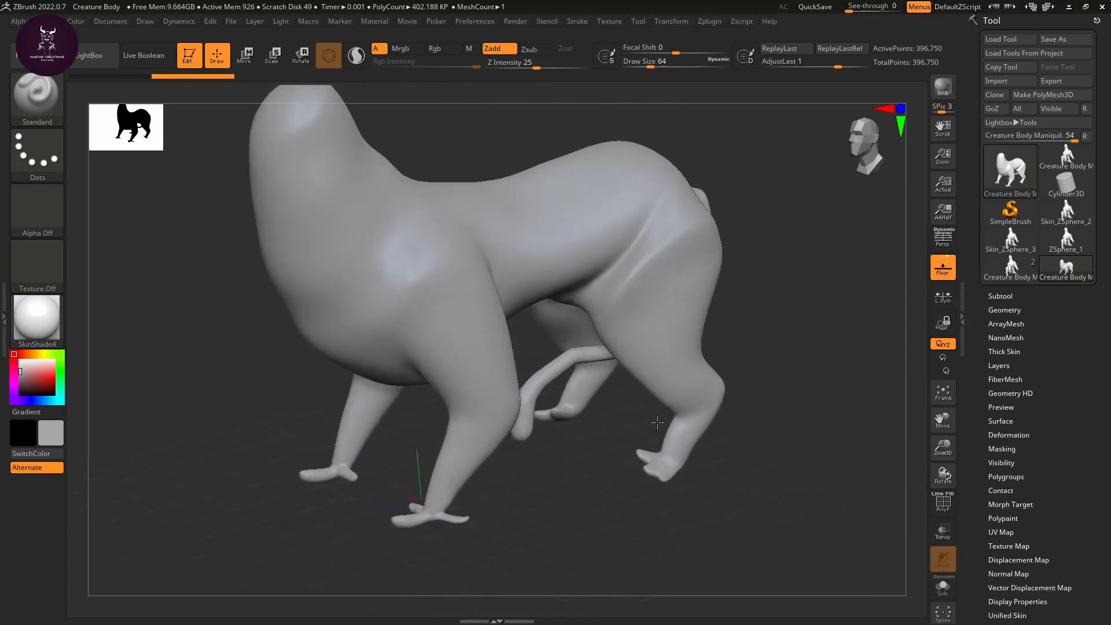
pyautogui.keyDown('alt'); pyautogui.moveTo(823, 349); pyautogui.dragTo(856, 337); pyautogui.keyUp('alt')
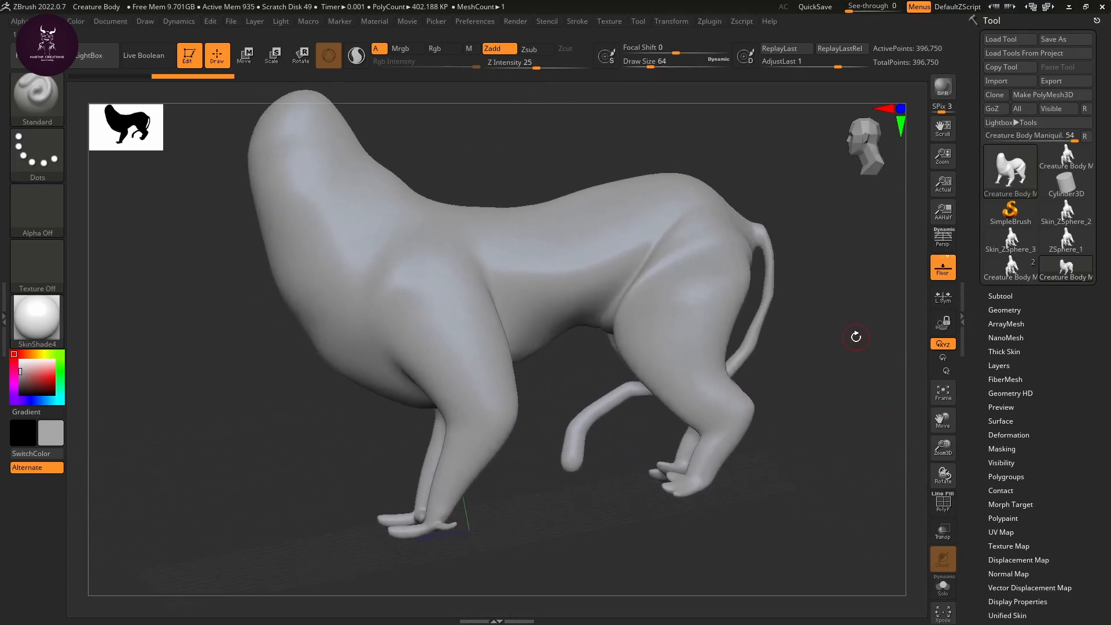
pyautogui.moveTo(785, 373); pyautogui.dragTo(761, 409)
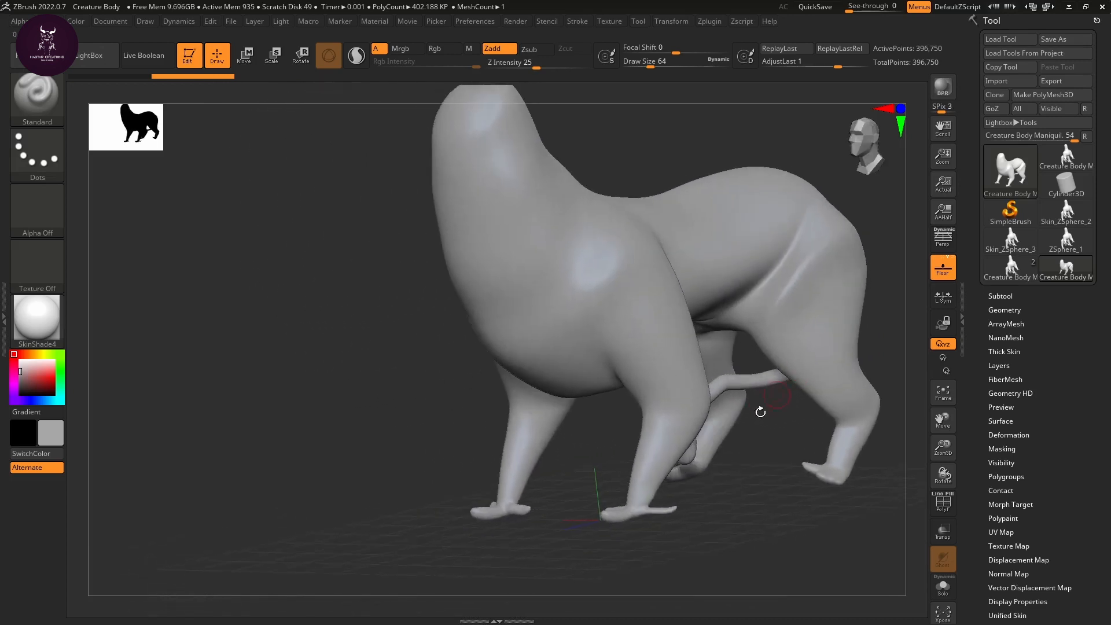
pyautogui.press('space')
pyautogui.moveTo(723, 461); pyautogui.dragTo(764, 433)
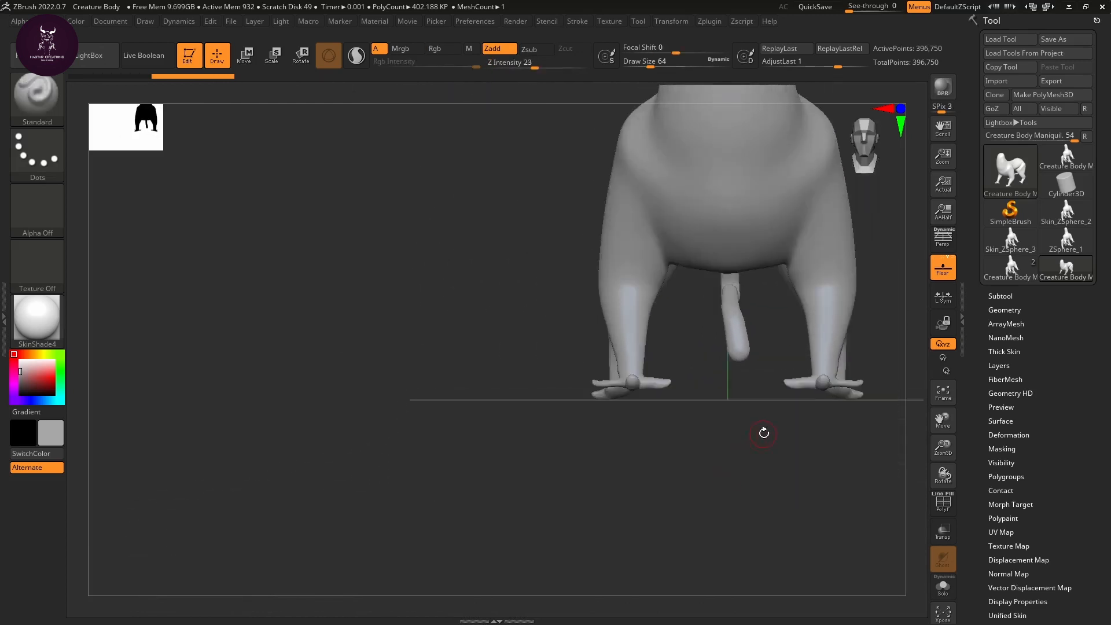
pyautogui.moveTo(891, 455)
pyautogui.keyDown('ctrl'); pyautogui.keyDown('shift'); pyautogui.mouseDown()
pyautogui.moveTo(712, 368)
pyautogui.moveTo(547, 371)
pyautogui.mouseUp(); pyautogui.keyUp('shift'); pyautogui.keyUp('ctrl')
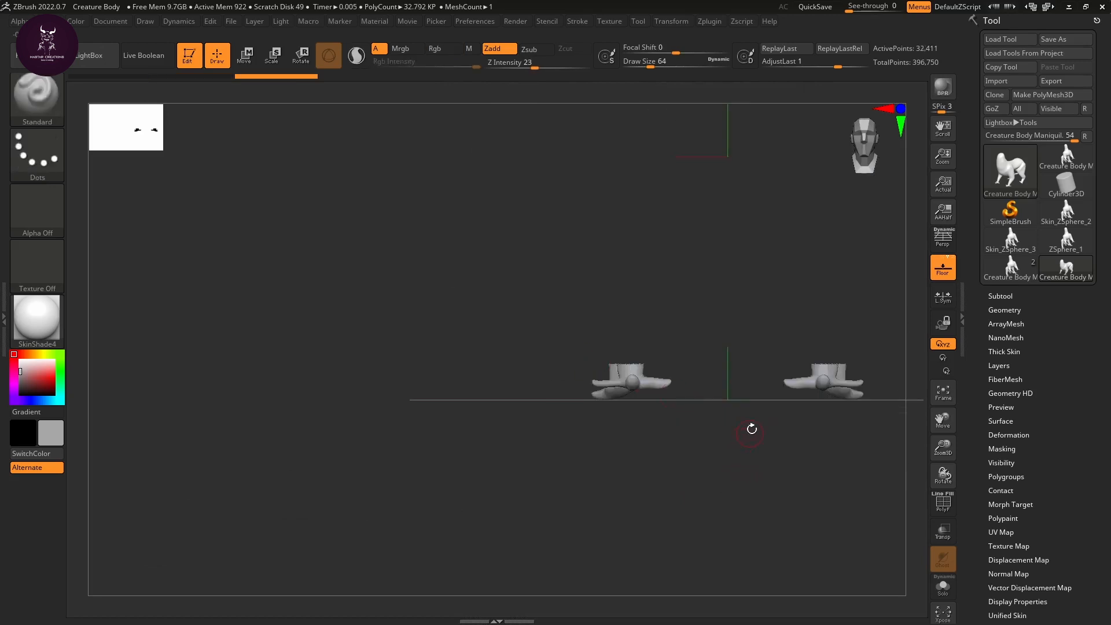
pyautogui.moveTo(752, 429)
pyautogui.mouseDown()
pyautogui.moveTo(727, 459)
pyautogui.moveTo(788, 492)
pyautogui.moveTo(784, 481)
pyautogui.mouseUp()
pyautogui.keyDown('ctrl'); pyautogui.keyDown('shift'); pyautogui.click(726, 459); pyautogui.keyUp('shift'); pyautogui.keyUp('ctrl')
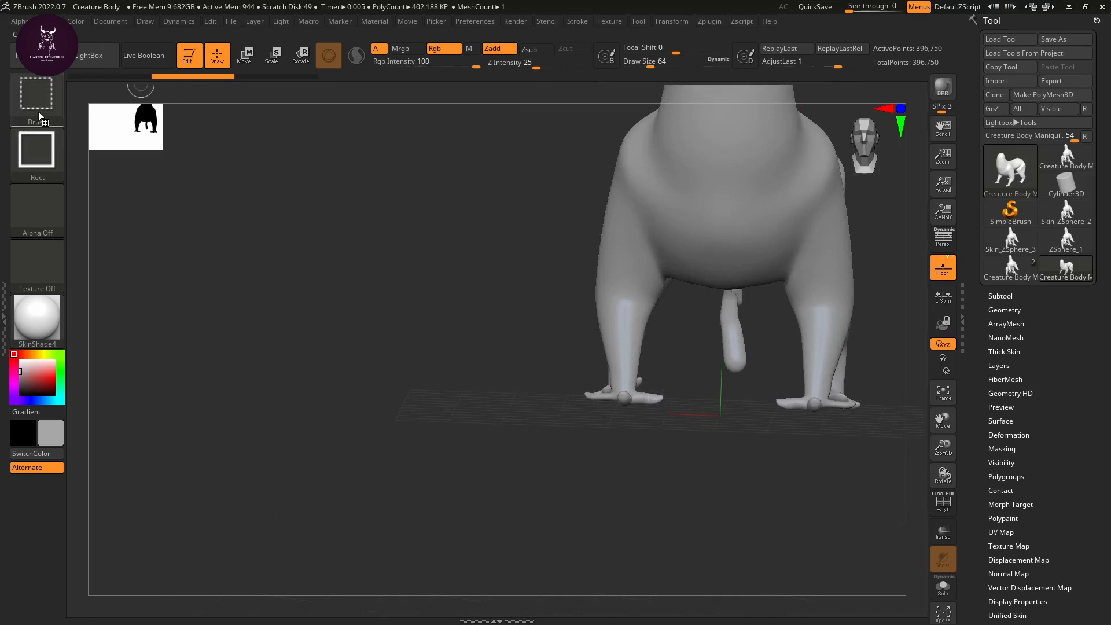
# Step: Cut the feet off all four legs from the front view with the TrimLasso brush
pyautogui.click(43, 89)
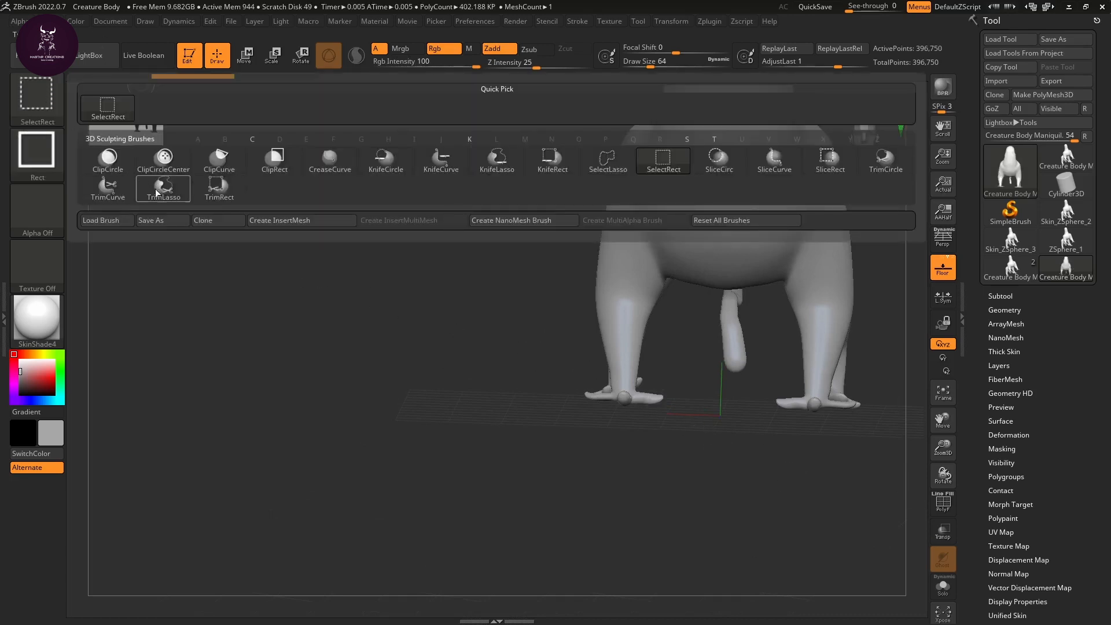
pyautogui.moveTo(160, 193)
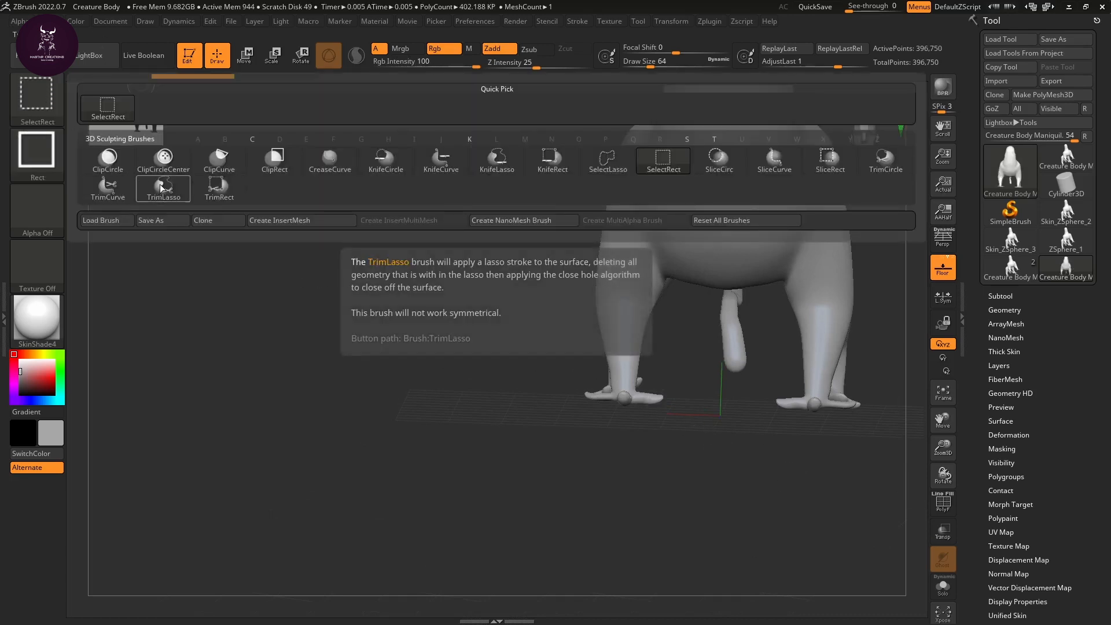
pyautogui.click(162, 188)
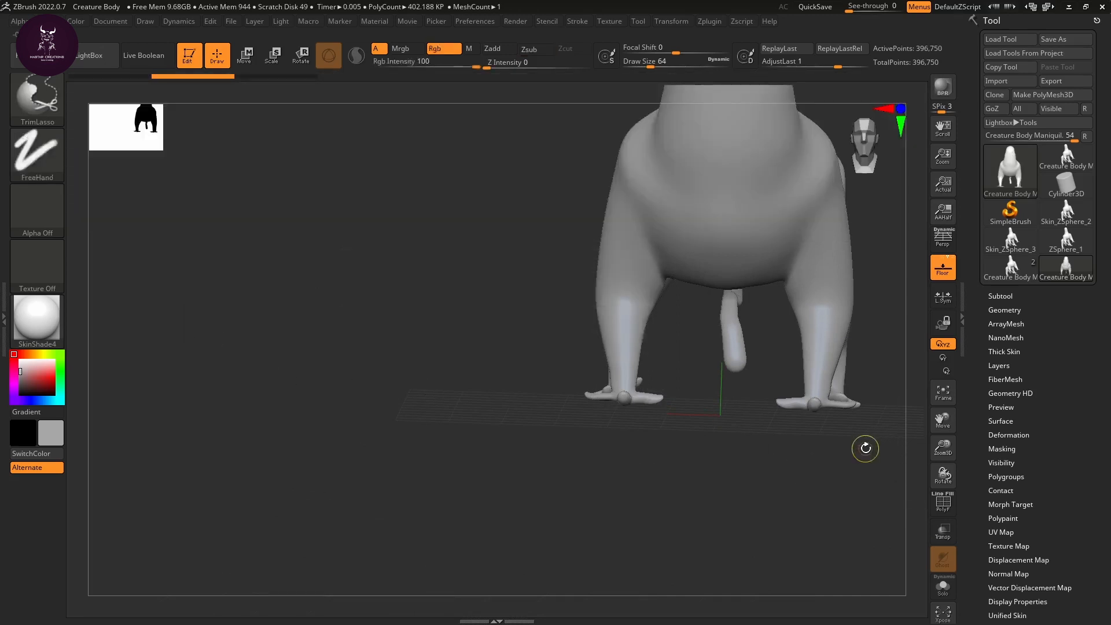
pyautogui.hotkey('ctrl', 'shift')
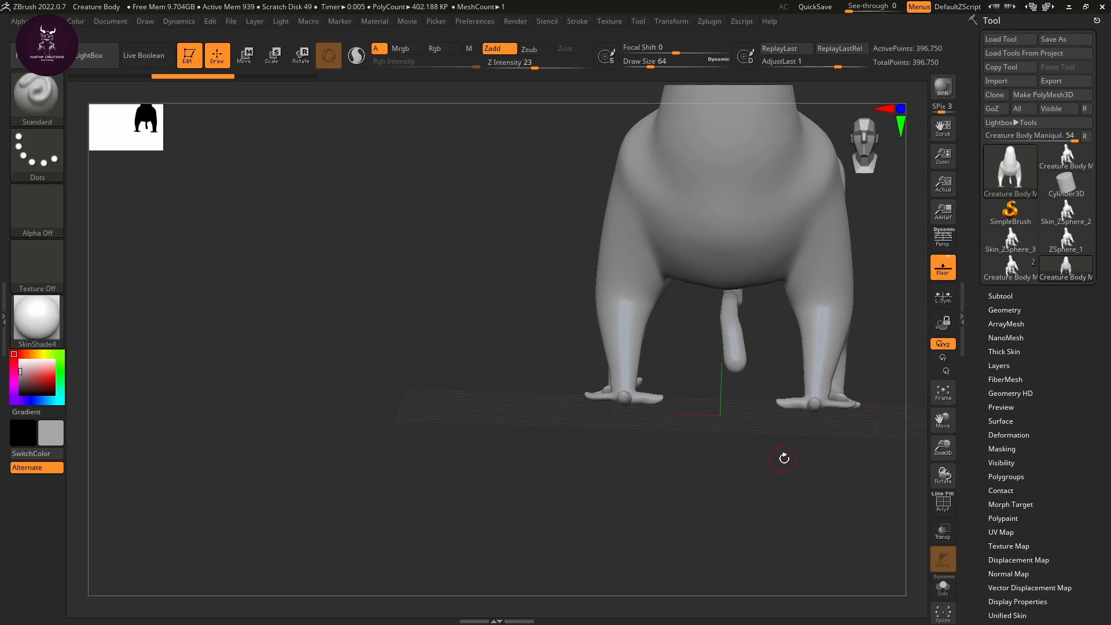
pyautogui.keyDown('shift'); pyautogui.moveTo(759, 432); pyautogui.dragTo(783, 438); pyautogui.keyUp('shift')
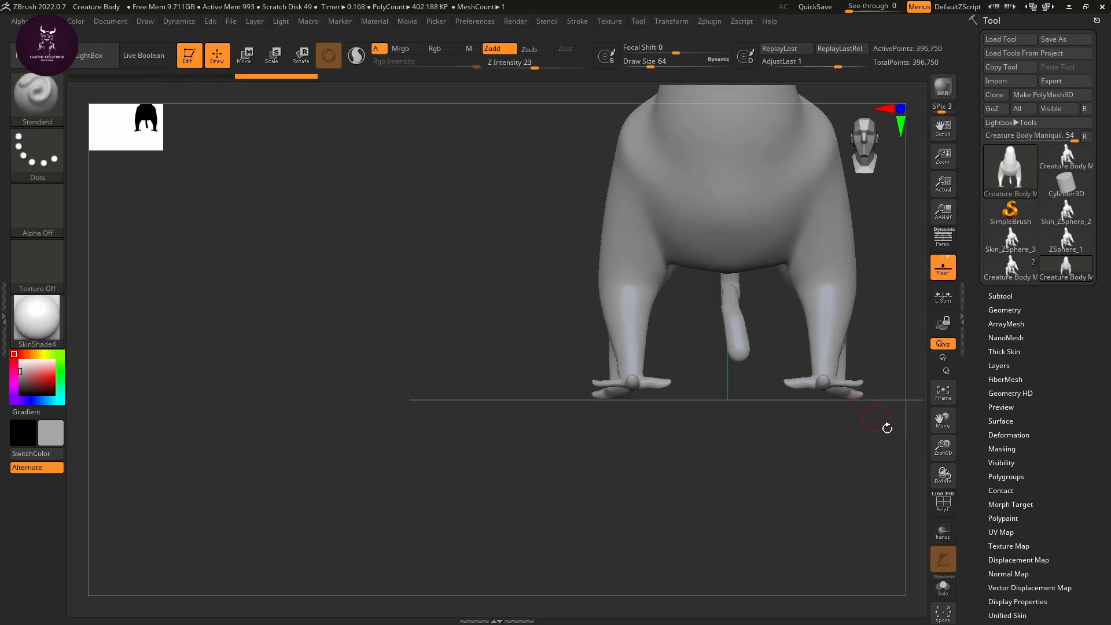
pyautogui.hotkey('ctrl', 'shift')
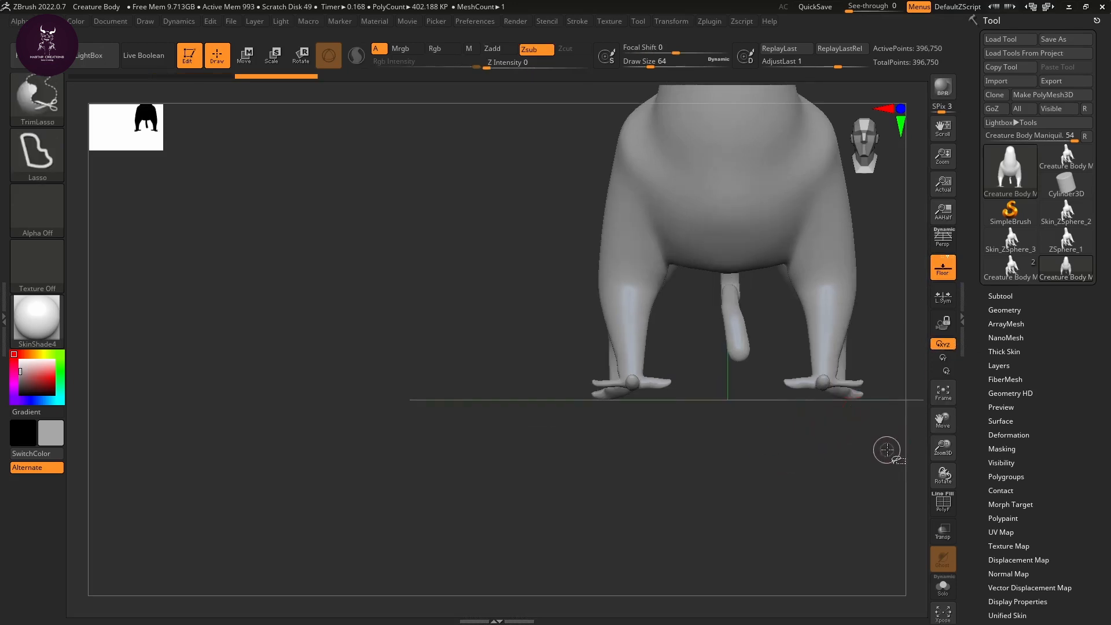
pyautogui.moveTo(889, 407)
pyautogui.keyDown('ctrl'); pyautogui.keyDown('shift'); pyautogui.mouseDown()
pyautogui.moveTo(865, 373)
pyautogui.moveTo(756, 355)
pyautogui.moveTo(523, 363)
pyautogui.moveTo(847, 451)
pyautogui.moveTo(851, 461)
pyautogui.mouseUp(); pyautogui.keyUp('shift'); pyautogui.keyUp('ctrl')
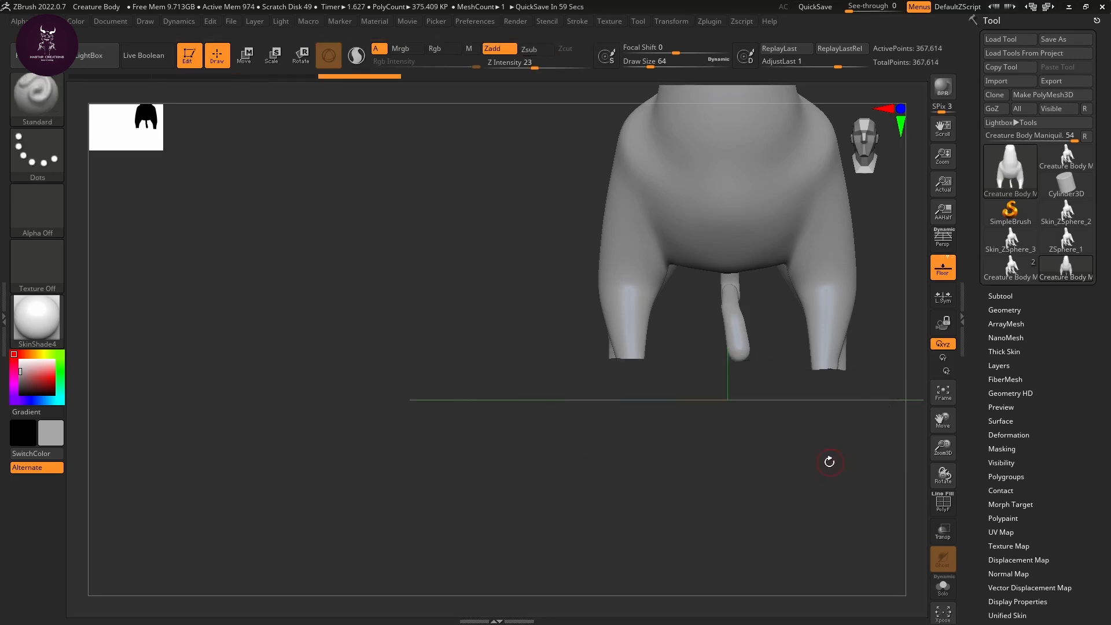
# Step: Build up layered strokes of clay over the front shoulders with the ClayBuildup brush
pyautogui.moveTo(881, 427)
pyautogui.mouseDown()
pyautogui.moveTo(843, 429)
pyautogui.moveTo(870, 366)
pyautogui.moveTo(826, 455)
pyautogui.moveTo(835, 478)
pyautogui.moveTo(878, 364)
pyautogui.moveTo(838, 387)
pyautogui.mouseUp()
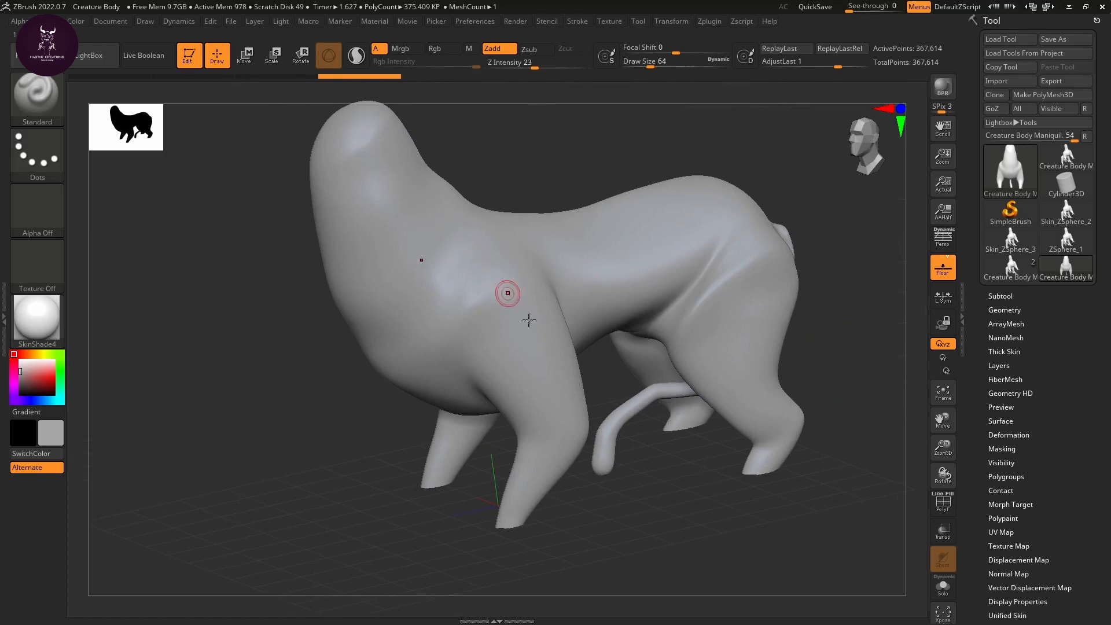
pyautogui.press('b')
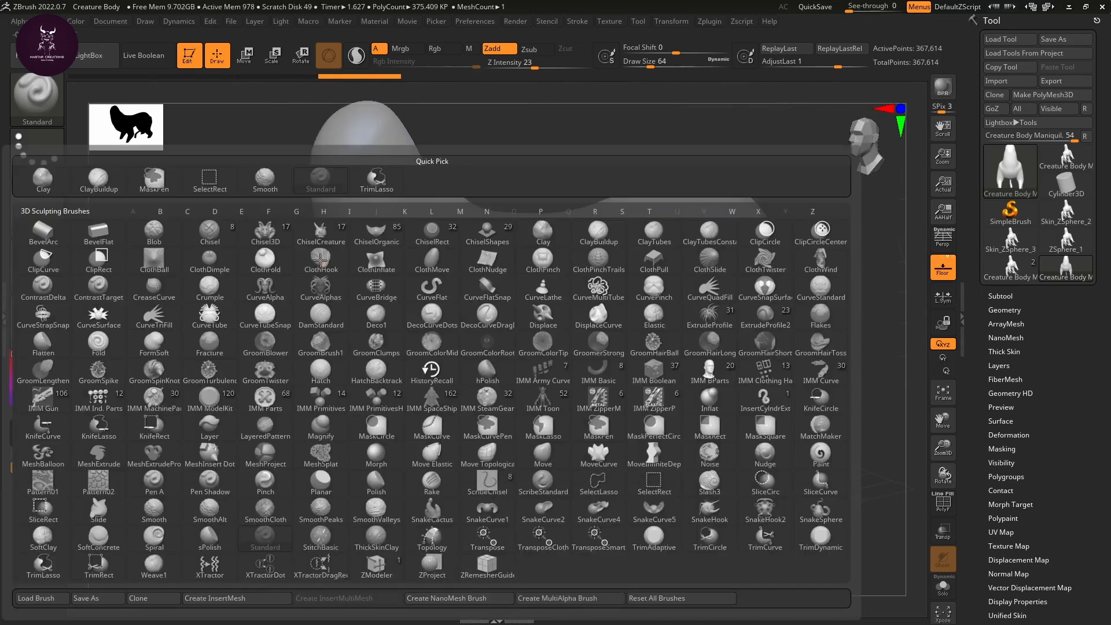
pyautogui.press('c')
pyautogui.press('b')
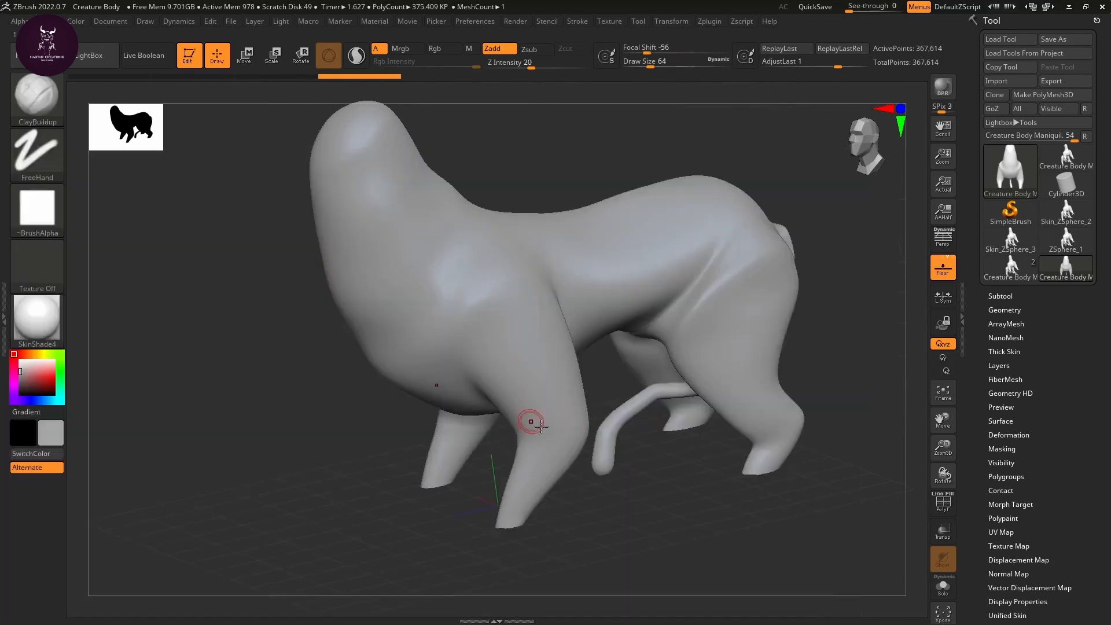
pyautogui.moveTo(597, 510); pyautogui.dragTo(620, 485)
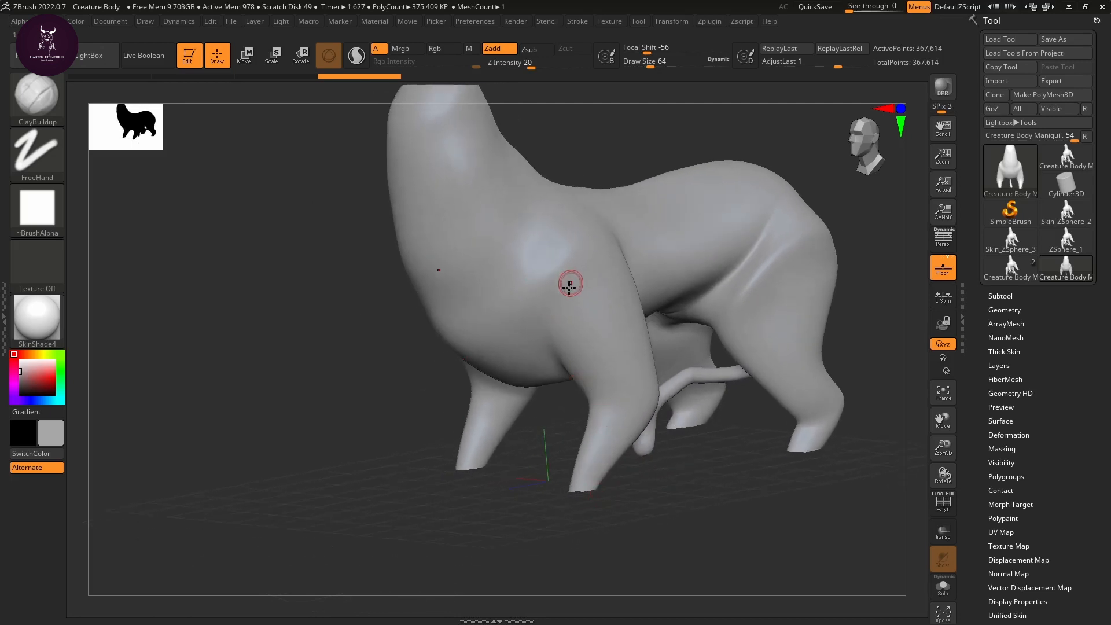
pyautogui.moveTo(755, 448); pyautogui.dragTo(628, 367)
pyautogui.moveTo(555, 388)
pyautogui.mouseDown()
pyautogui.moveTo(514, 323)
pyautogui.moveTo(539, 376)
pyautogui.moveTo(523, 325)
pyautogui.mouseUp()
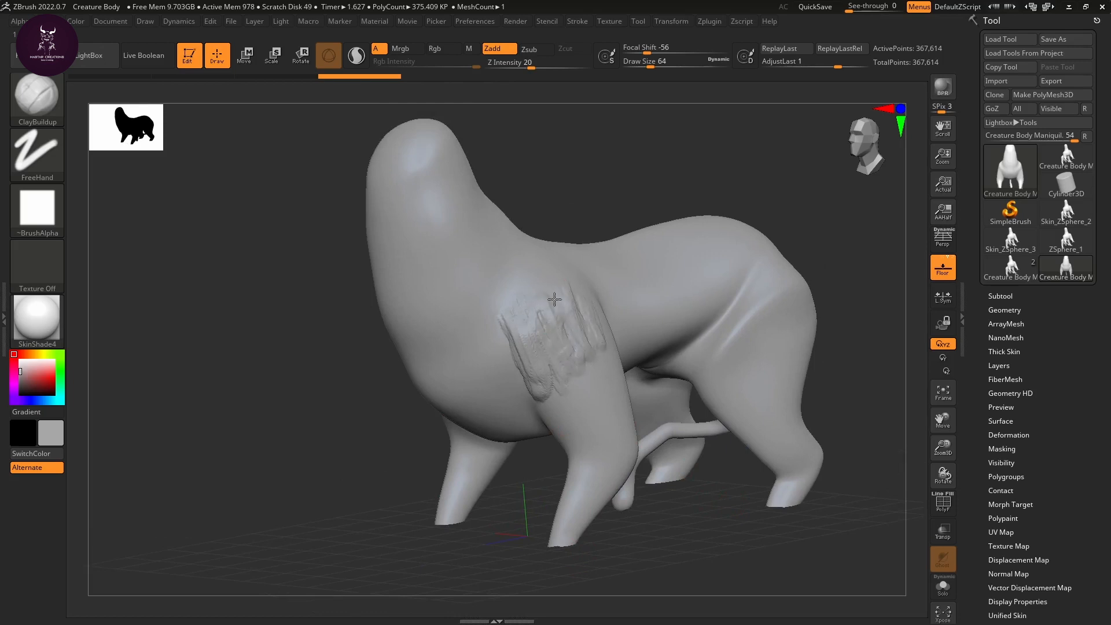
pyautogui.moveTo(525, 335)
pyautogui.mouseDown()
pyautogui.moveTo(529, 393)
pyautogui.moveTo(545, 397)
pyautogui.mouseUp()
# Step: Add muscle volume to the outer upper forelegs, below the shoulder masses, with ClayBuildup strokes
pyautogui.moveTo(542, 455); pyautogui.dragTo(605, 439)
pyautogui.moveTo(565, 400); pyautogui.dragTo(561, 402)
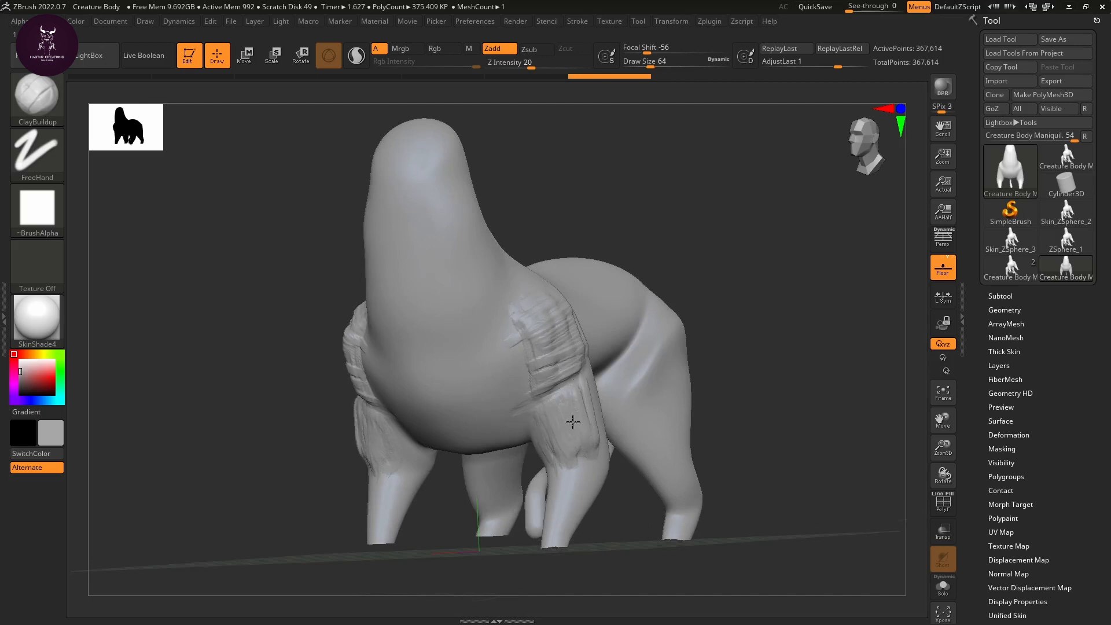
pyautogui.moveTo(630, 506); pyautogui.dragTo(556, 521)
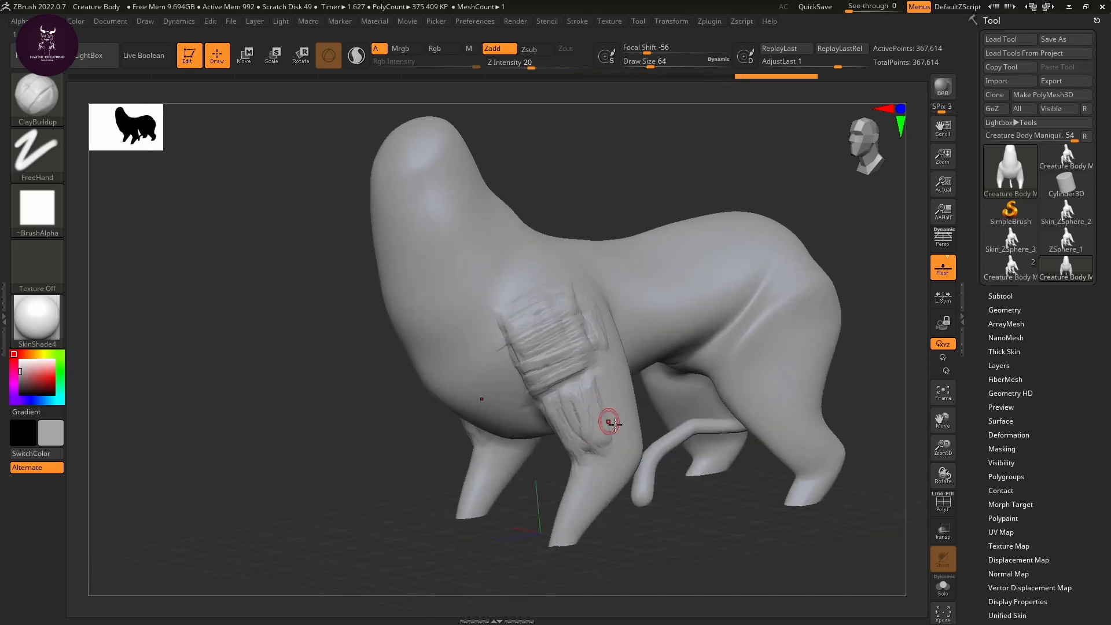
pyautogui.moveTo(683, 500); pyautogui.dragTo(611, 508)
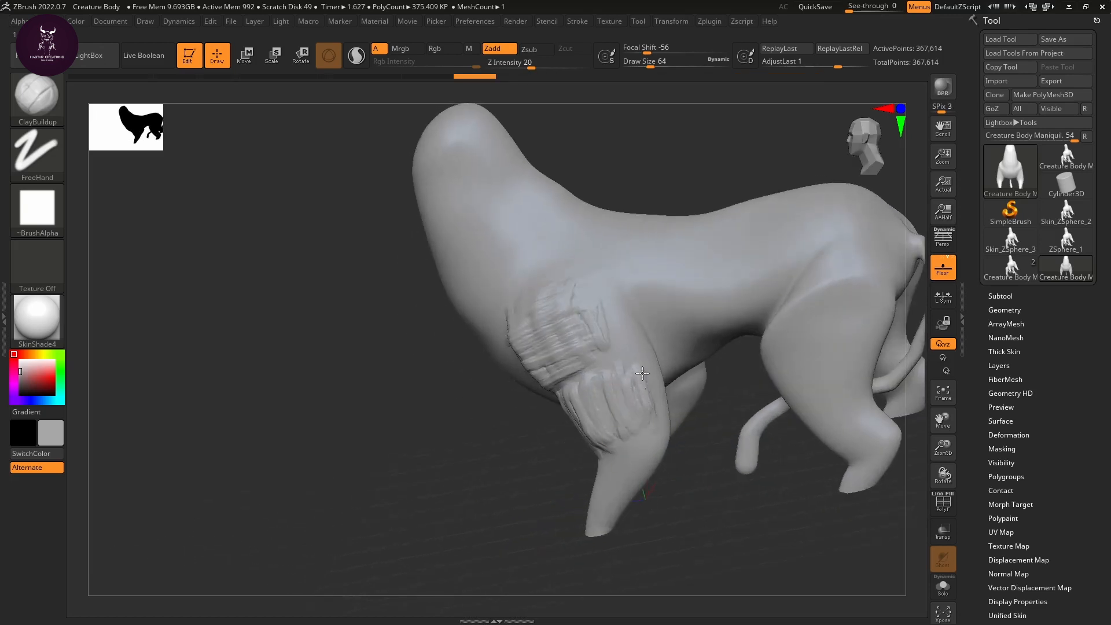
# Step: Extend the ClayBuildup strokes down the lower forelegs to the trimmed ends, covering the outer and front sides
pyautogui.moveTo(680, 536)
pyautogui.mouseDown()
pyautogui.moveTo(642, 524)
pyautogui.moveTo(631, 446)
pyautogui.moveTo(613, 477)
pyautogui.moveTo(603, 466)
pyautogui.mouseUp()
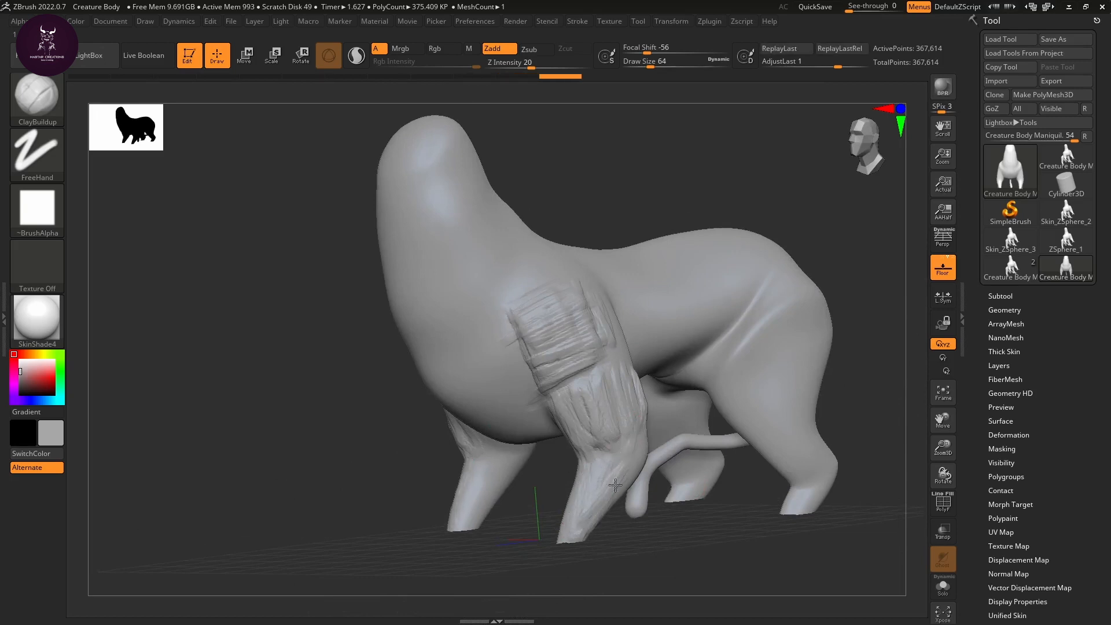
pyautogui.moveTo(569, 525); pyautogui.dragTo(588, 528)
pyautogui.moveTo(631, 529); pyautogui.dragTo(689, 521)
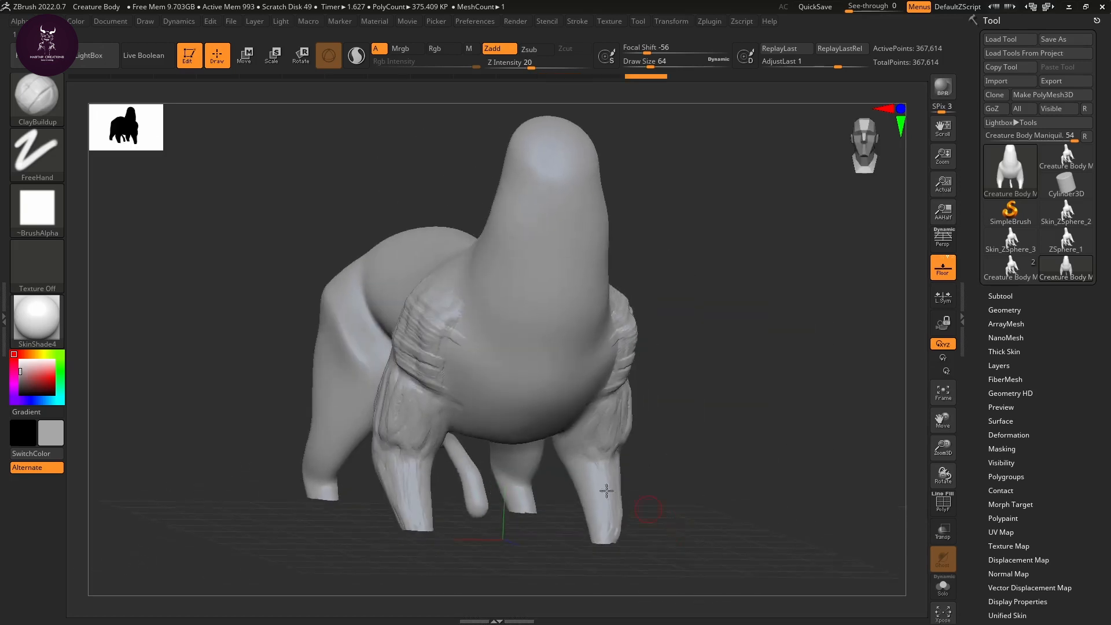
pyautogui.moveTo(600, 521); pyautogui.dragTo(595, 502)
pyautogui.moveTo(672, 536); pyautogui.dragTo(732, 513)
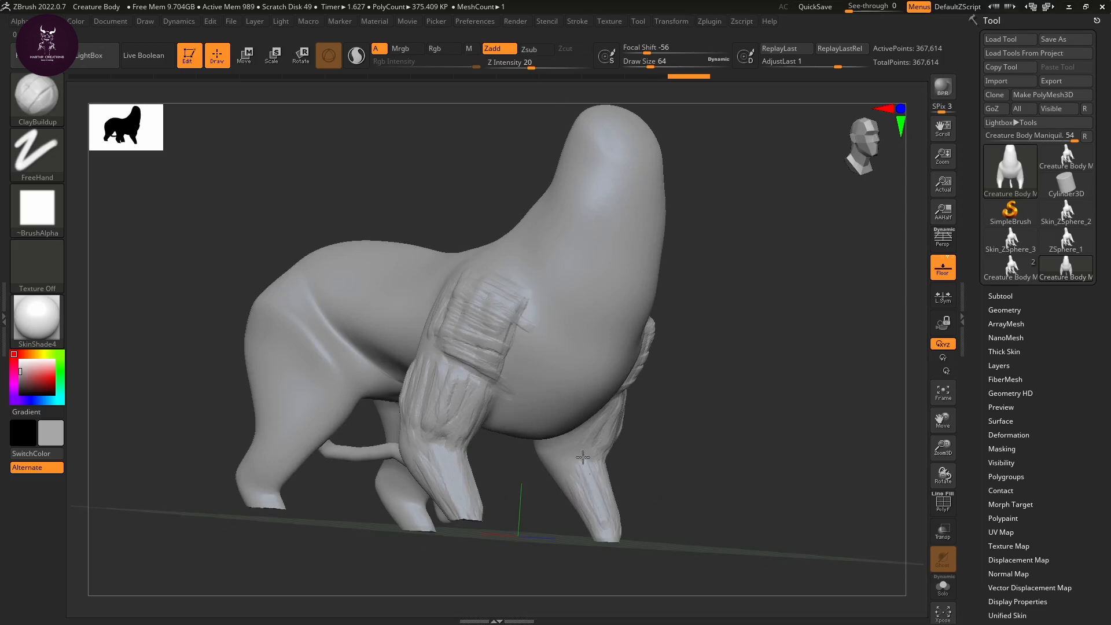
pyautogui.moveTo(579, 482); pyautogui.dragTo(584, 471)
# Step: Build up clay along the inner and rear sides of the forelegs
pyautogui.moveTo(562, 520); pyautogui.dragTo(631, 498)
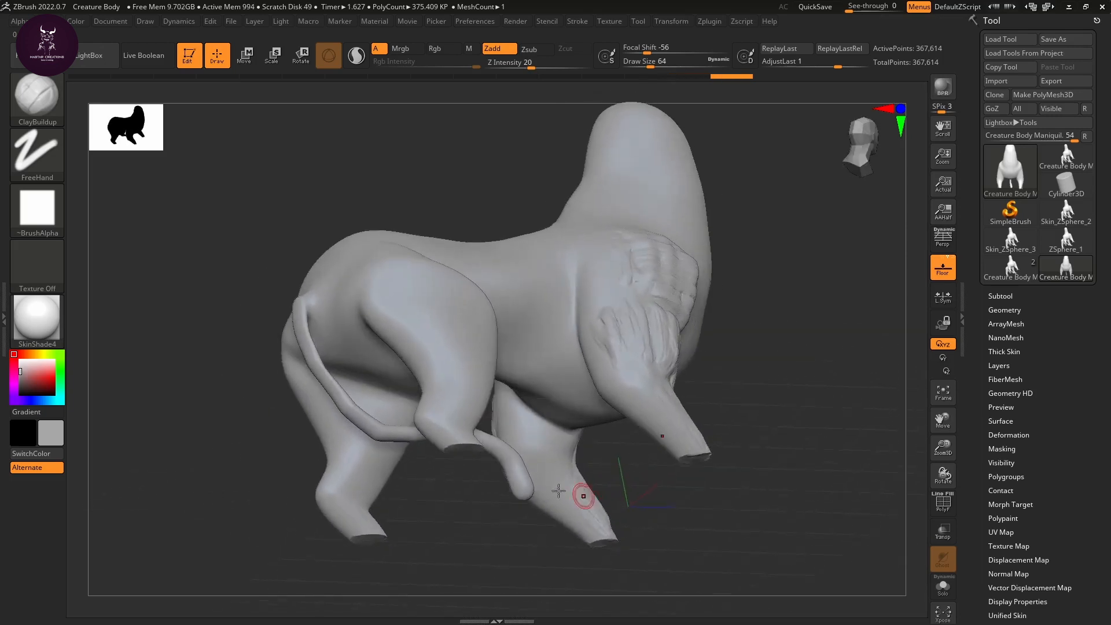
pyautogui.moveTo(546, 554); pyautogui.dragTo(524, 468)
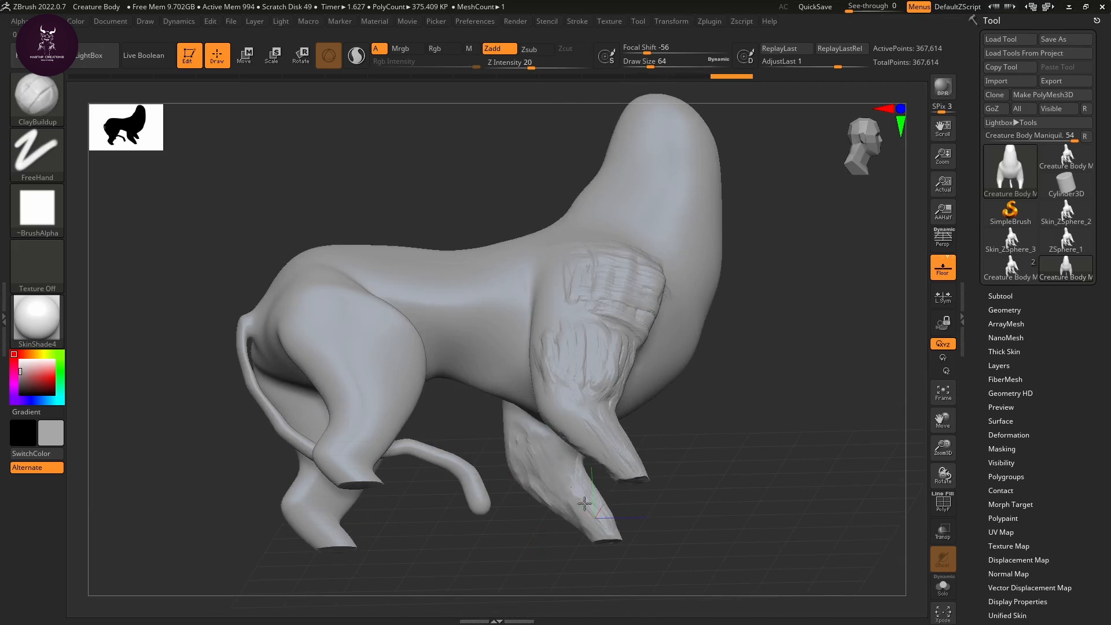
pyautogui.moveTo(584, 504); pyautogui.dragTo(595, 518)
pyautogui.moveTo(554, 465)
pyautogui.mouseDown()
pyautogui.moveTo(590, 509)
pyautogui.moveTo(666, 515)
pyautogui.moveTo(635, 528)
pyautogui.moveTo(592, 441)
pyautogui.moveTo(581, 480)
pyautogui.mouseUp()
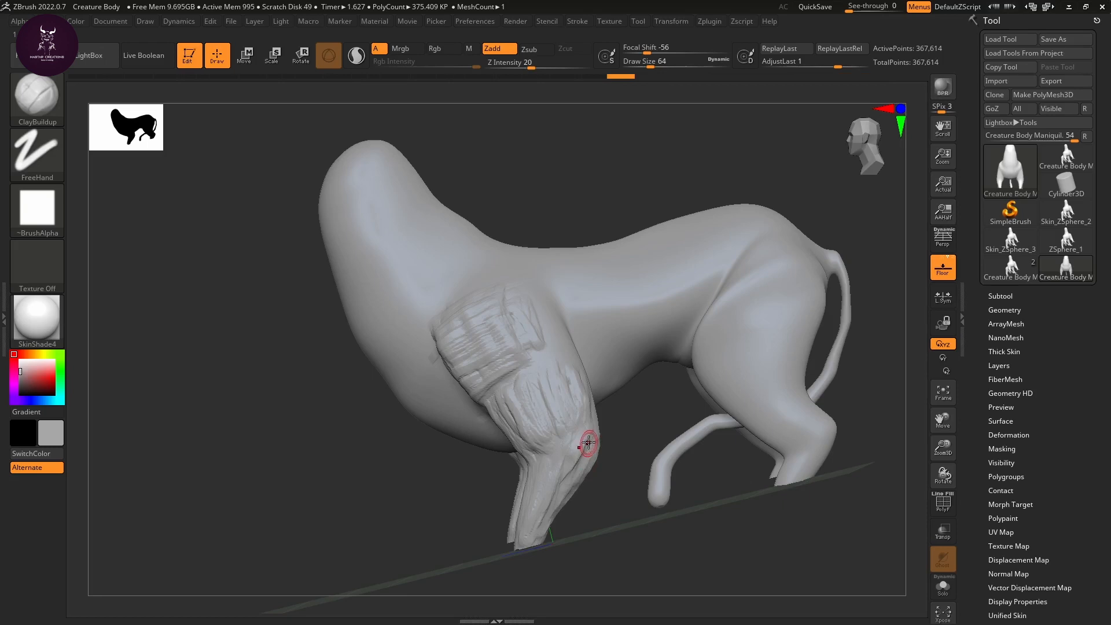
# Step: Reshape the elbow and rear contour of the foreleg using the Move brush with a draw size of about 182
pyautogui.press('b')
pyautogui.press('m')
pyautogui.press('v')
pyautogui.press('s')
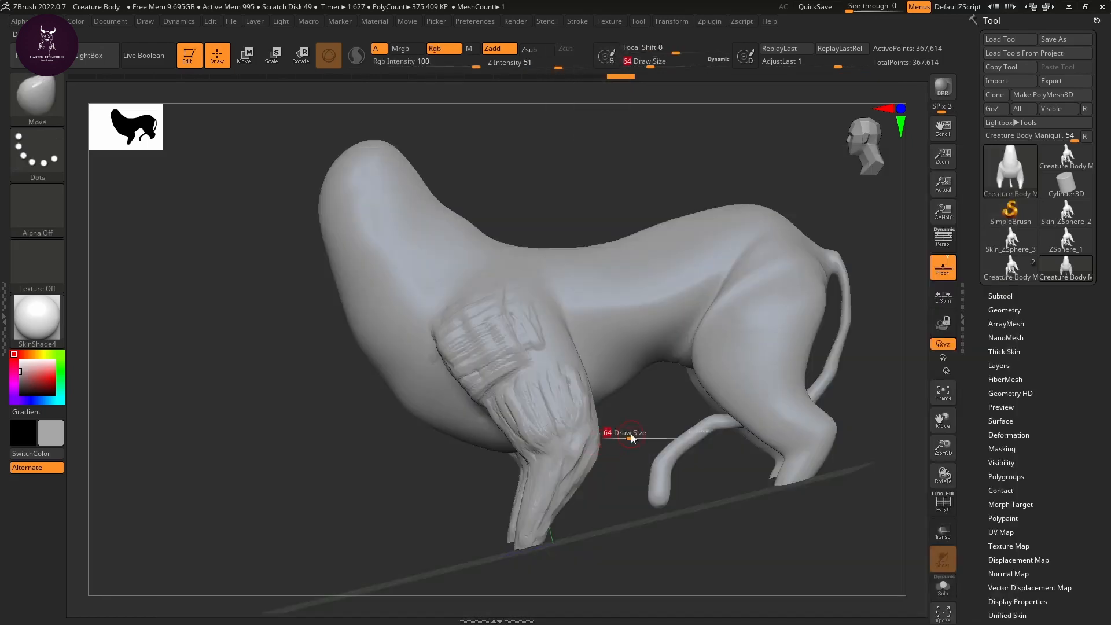
pyautogui.moveTo(631, 438)
pyautogui.mouseDown()
pyautogui.moveTo(649, 439)
pyautogui.moveTo(583, 460)
pyautogui.moveTo(576, 481)
pyautogui.mouseUp()
pyautogui.moveTo(578, 440)
pyautogui.mouseDown()
pyautogui.moveTo(590, 437)
pyautogui.moveTo(585, 416)
pyautogui.mouseUp()
pyautogui.moveTo(593, 402); pyautogui.dragTo(583, 396)
pyautogui.moveTo(583, 388); pyautogui.dragTo(552, 312)
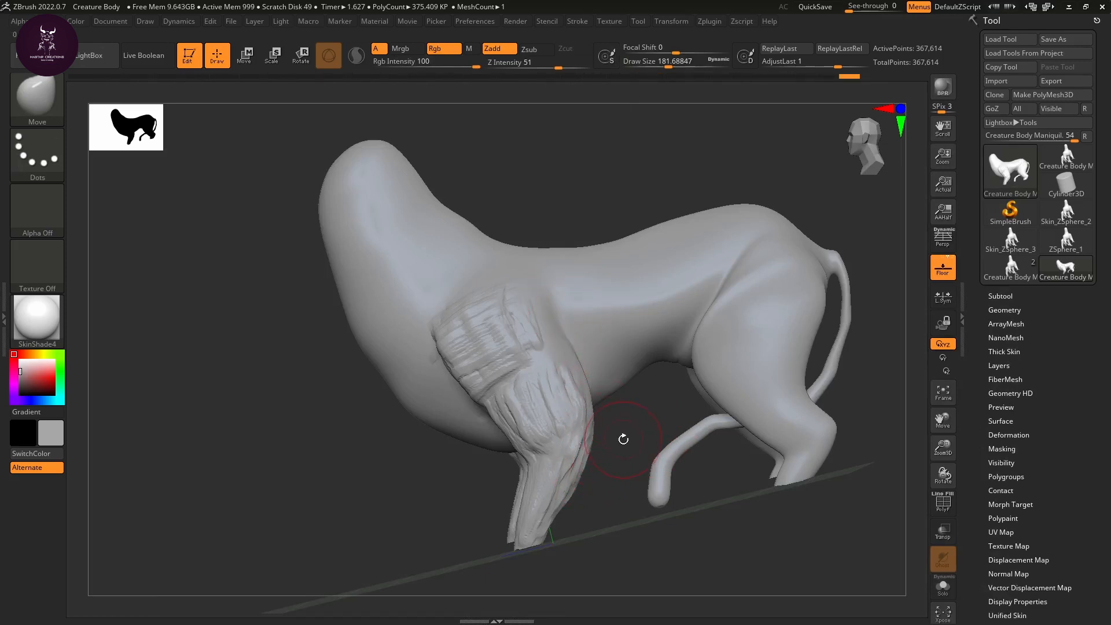
# Step: Enlarge the Move brush to a draw size of about 324 and adjust the form behind the shoulder and upper foreleg
pyautogui.press('s')
pyautogui.moveTo(595, 439); pyautogui.dragTo(628, 439)
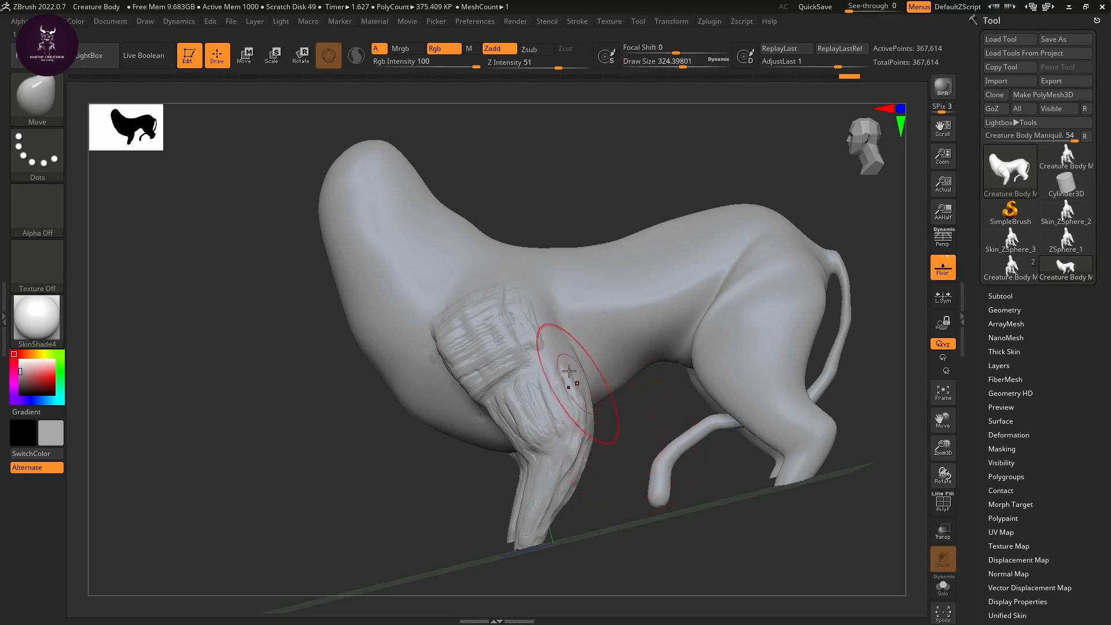
pyautogui.moveTo(541, 310); pyautogui.dragTo(535, 305)
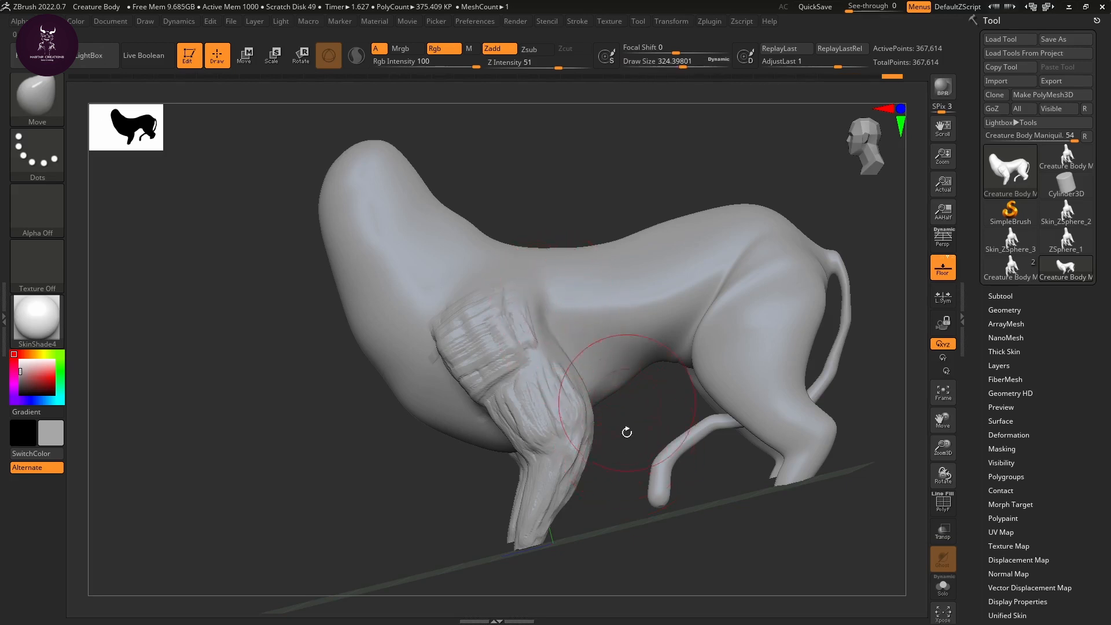
pyautogui.moveTo(626, 432); pyautogui.dragTo(671, 463)
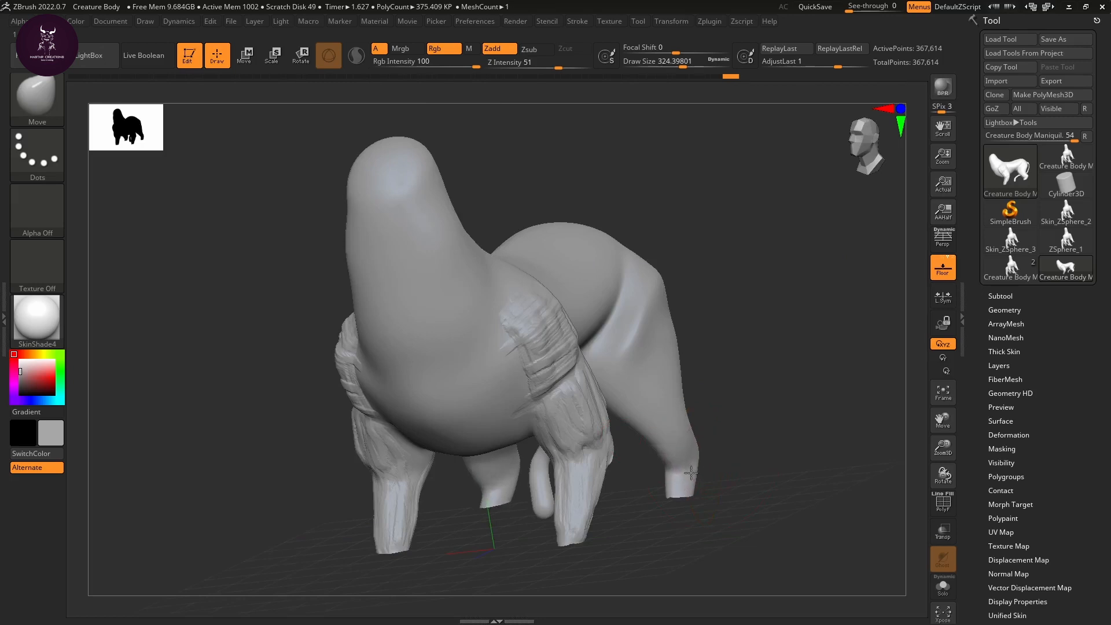
pyautogui.moveTo(762, 427)
pyautogui.mouseDown()
pyautogui.moveTo(718, 431)
pyautogui.moveTo(741, 434)
pyautogui.moveTo(712, 416)
pyautogui.mouseUp()
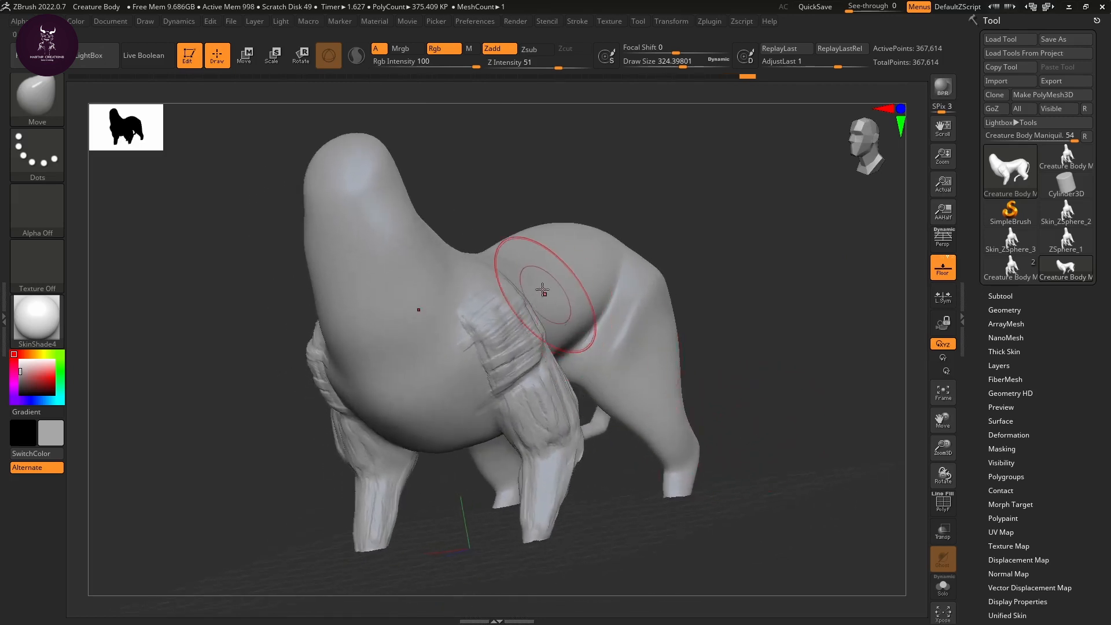
pyautogui.moveTo(542, 290)
pyautogui.mouseDown()
pyautogui.moveTo(497, 284)
pyautogui.moveTo(511, 298)
pyautogui.moveTo(508, 315)
pyautogui.moveTo(540, 320)
pyautogui.mouseUp()
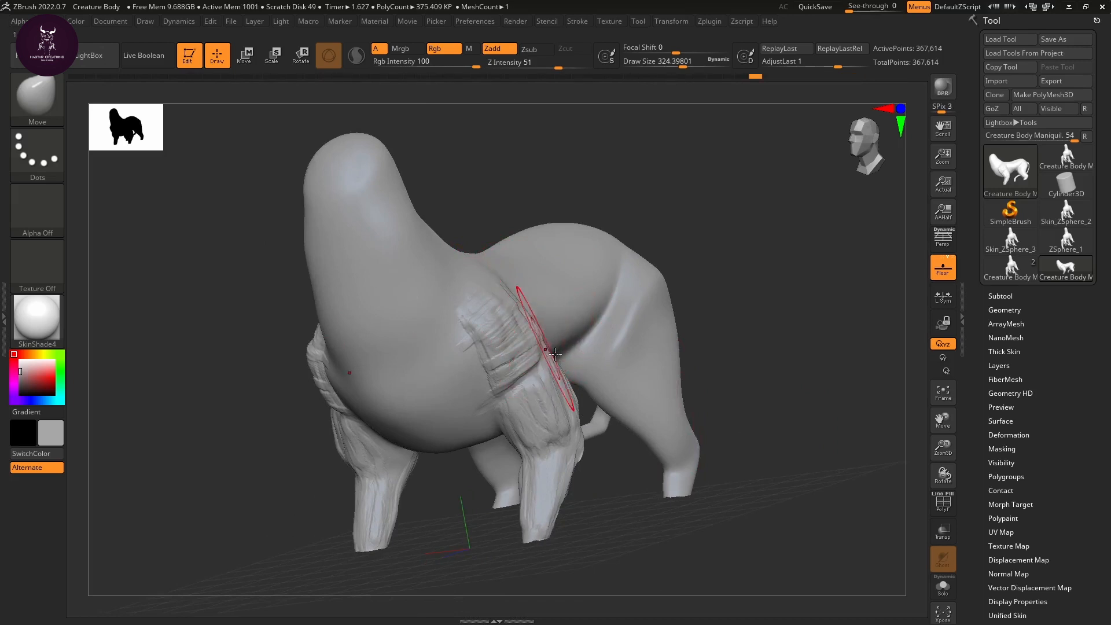
pyautogui.moveTo(558, 397); pyautogui.dragTo(566, 372)
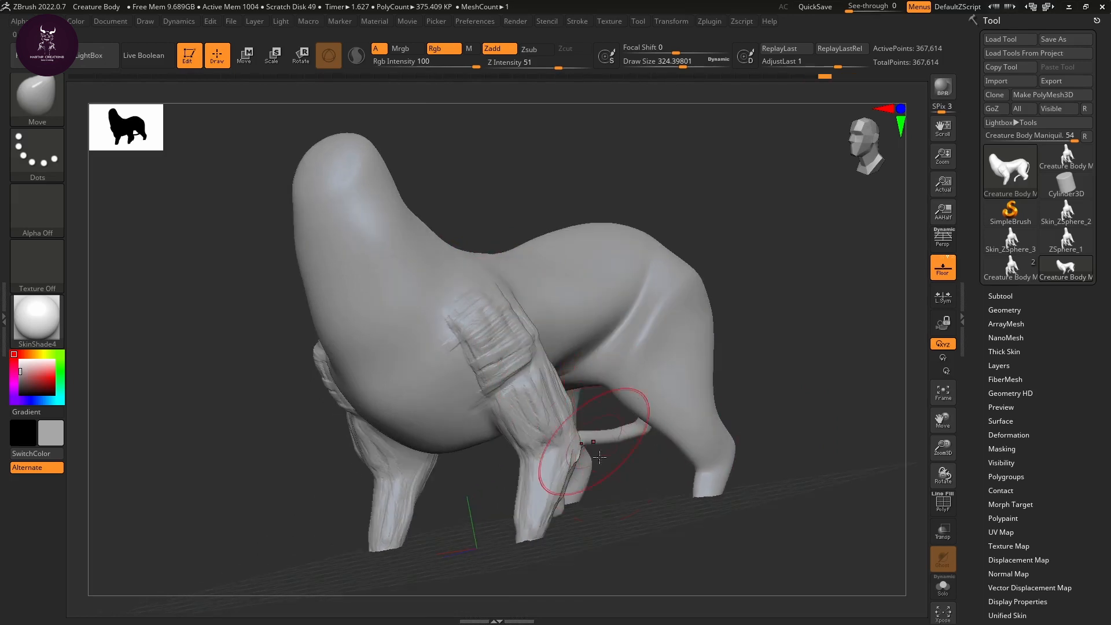
pyautogui.moveTo(583, 446)
pyautogui.keyDown('alt'); pyautogui.mouseDown()
pyautogui.moveTo(617, 482)
pyautogui.moveTo(620, 397)
pyautogui.mouseUp(); pyautogui.keyUp('alt')
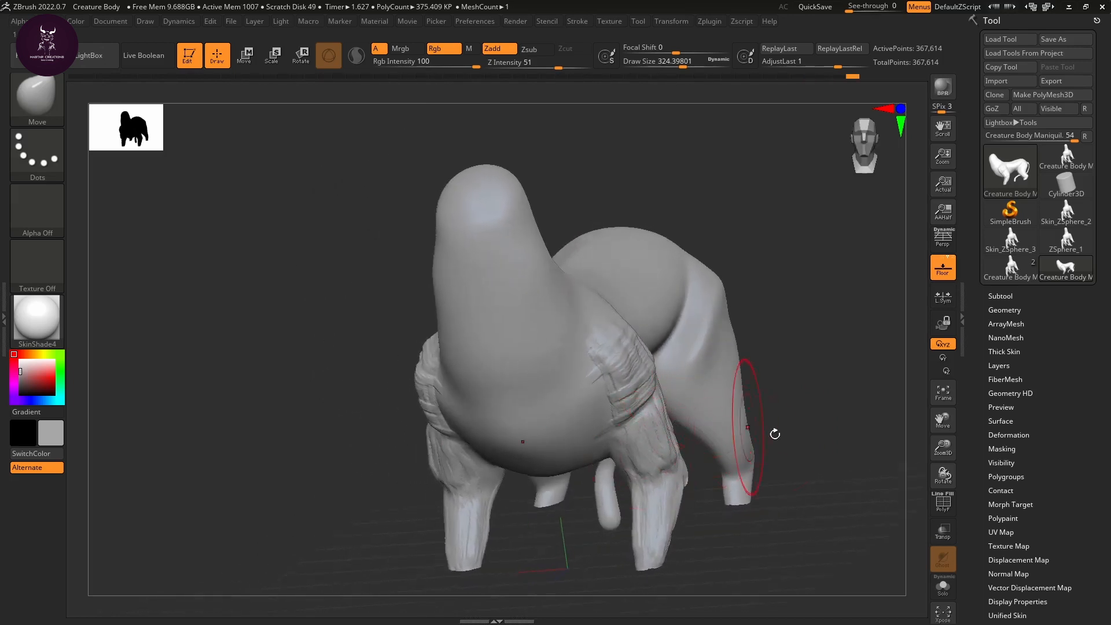
# Step: Build up clay on the outer side of the foreleg ends using ClayBuildup with a draw size of about 116
pyautogui.moveTo(774, 432)
pyautogui.mouseDown()
pyautogui.moveTo(742, 323)
pyautogui.moveTo(739, 333)
pyautogui.mouseUp()
pyautogui.moveTo(595, 323)
pyautogui.mouseDown()
pyautogui.moveTo(607, 373)
pyautogui.moveTo(602, 359)
pyautogui.moveTo(582, 409)
pyautogui.moveTo(594, 456)
pyautogui.mouseUp()
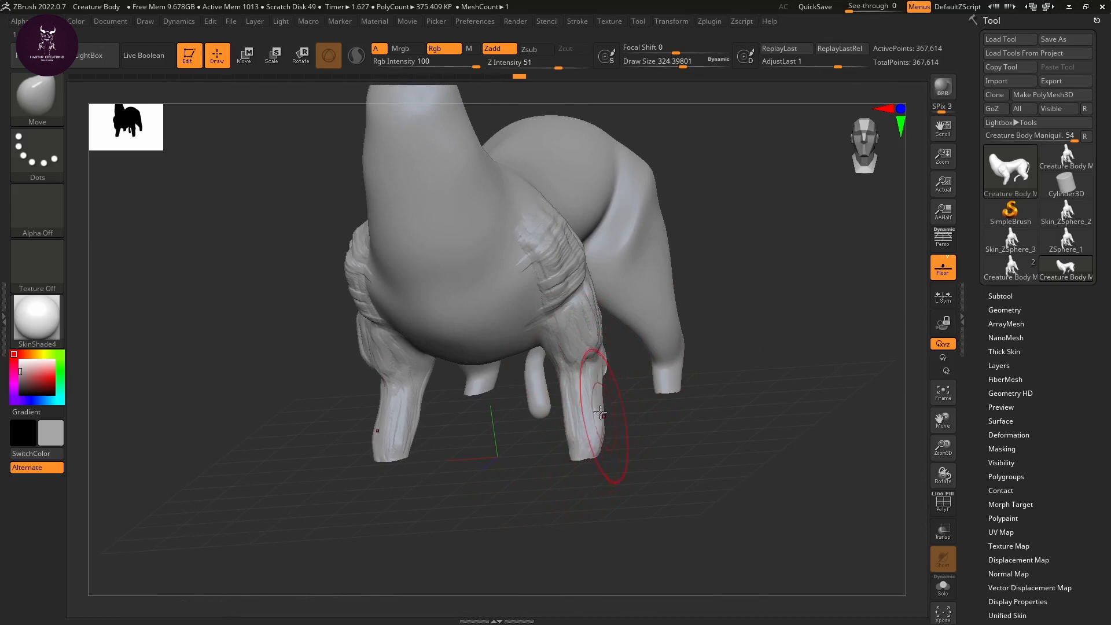
pyautogui.press('b')
pyautogui.press('c')
pyautogui.press('b')
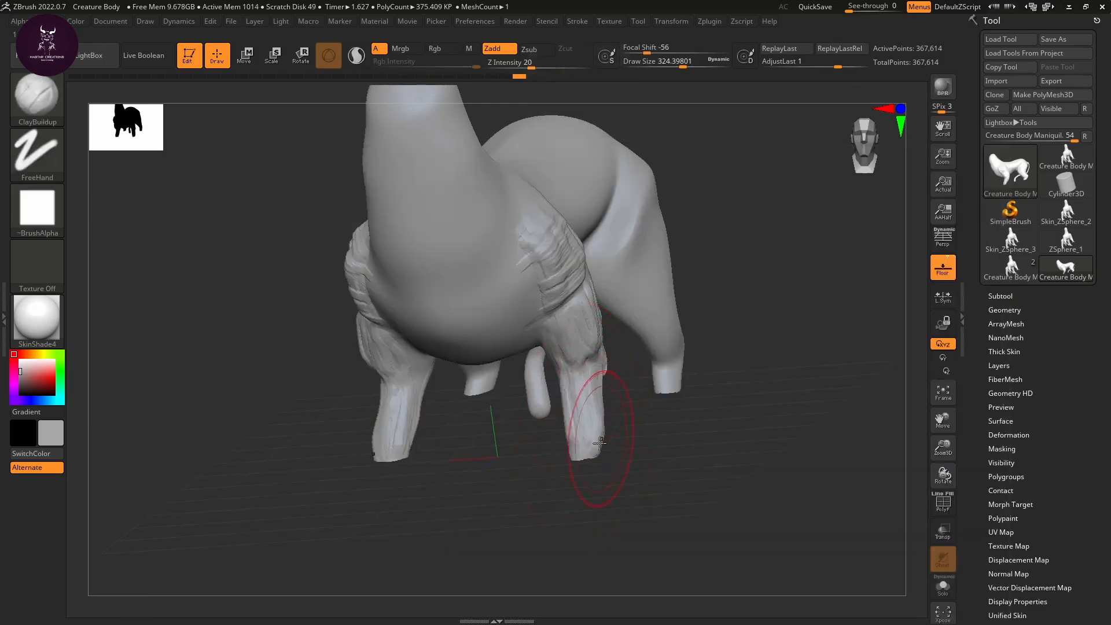
pyautogui.press('s')
pyautogui.moveTo(596, 421)
pyautogui.mouseDown()
pyautogui.moveTo(585, 421)
pyautogui.moveTo(610, 378)
pyautogui.mouseUp()
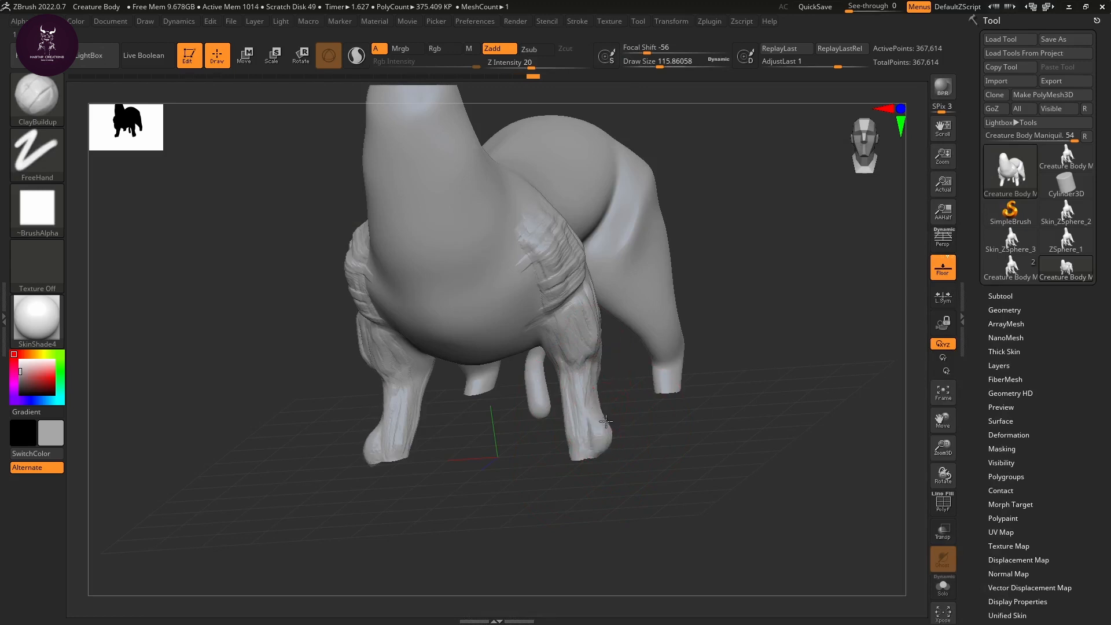
pyautogui.moveTo(611, 455)
pyautogui.mouseDown()
pyautogui.moveTo(598, 427)
pyautogui.moveTo(614, 447)
pyautogui.moveTo(636, 398)
pyautogui.mouseUp()
pyautogui.moveTo(700, 387); pyautogui.dragTo(598, 527)
# Step: Add lengthwise ClayBuildup strokes along the flank and lower belly between the foreleg and the hind thigh
pyautogui.moveTo(675, 496); pyautogui.dragTo(857, 472)
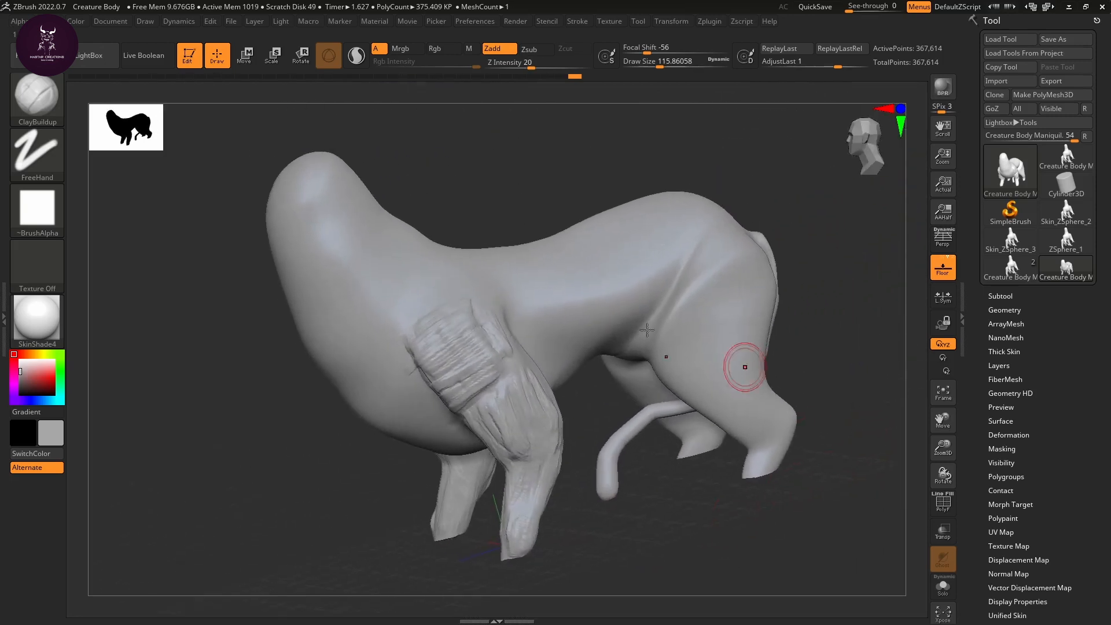
pyautogui.moveTo(586, 346)
pyautogui.mouseDown()
pyautogui.moveTo(634, 318)
pyautogui.moveTo(556, 347)
pyautogui.moveTo(643, 303)
pyautogui.moveTo(550, 339)
pyautogui.moveTo(628, 317)
pyautogui.moveTo(550, 356)
pyautogui.moveTo(639, 319)
pyautogui.moveTo(556, 370)
pyautogui.moveTo(636, 324)
pyautogui.moveTo(547, 347)
pyautogui.moveTo(653, 284)
pyautogui.moveTo(529, 321)
pyautogui.moveTo(613, 280)
pyautogui.moveTo(530, 314)
pyautogui.mouseUp()
pyautogui.moveTo(583, 288); pyautogui.dragTo(658, 276)
pyautogui.moveTo(659, 275); pyautogui.dragTo(585, 299)
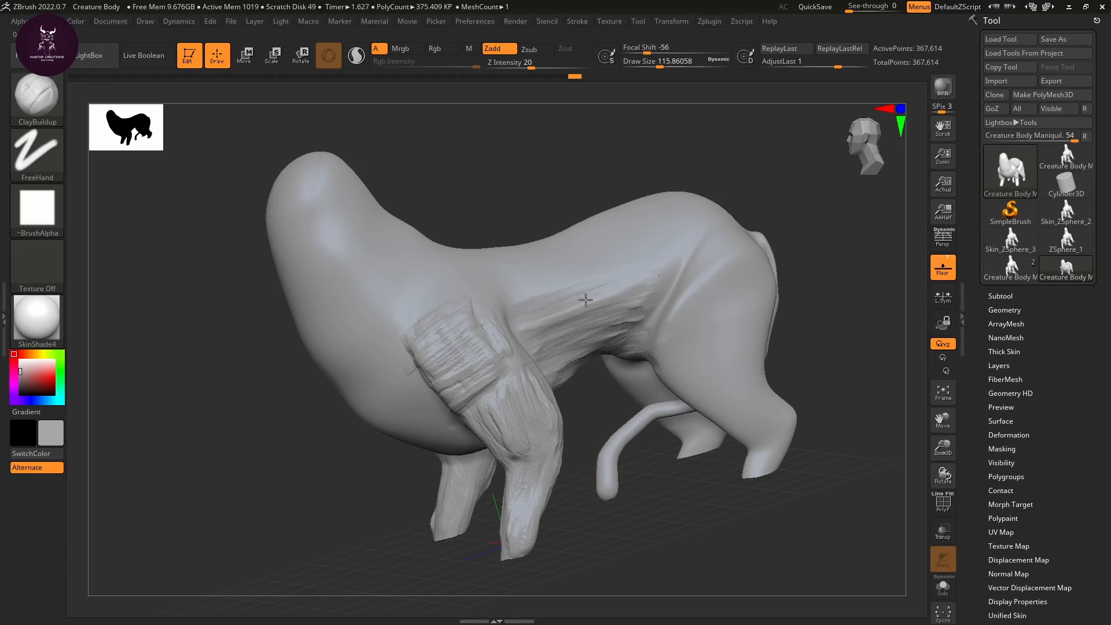
pyautogui.moveTo(634, 265); pyautogui.dragTo(665, 263)
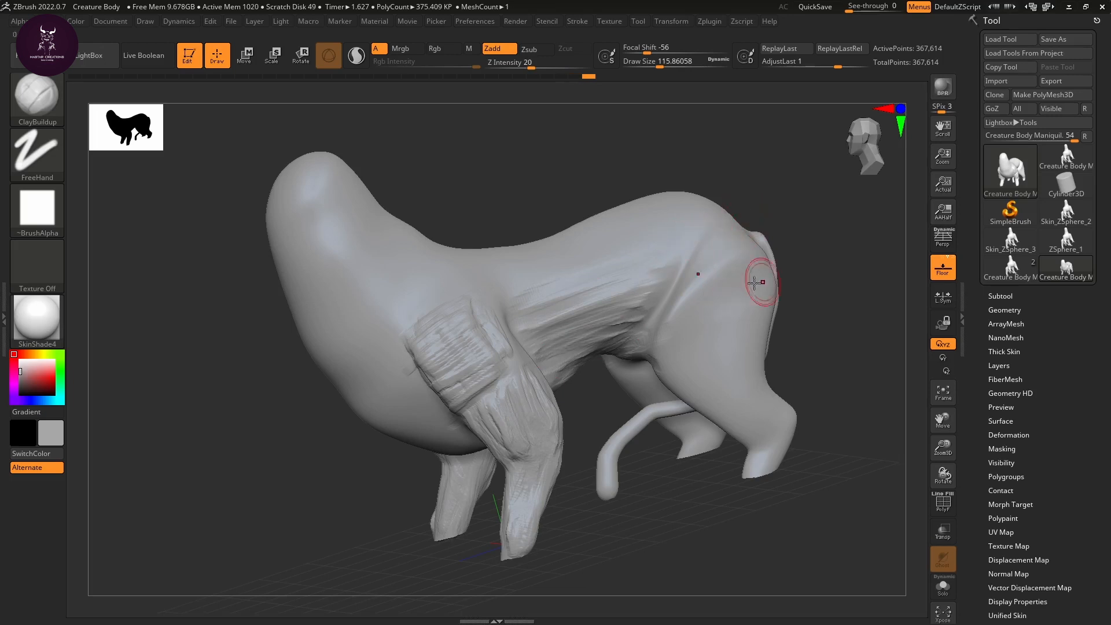
# Step: Reshape the front of the thigh where it meets the flank using the Move brush at a draw size of about 257, and smooth the junction
pyautogui.moveTo(639, 501); pyautogui.dragTo(686, 487)
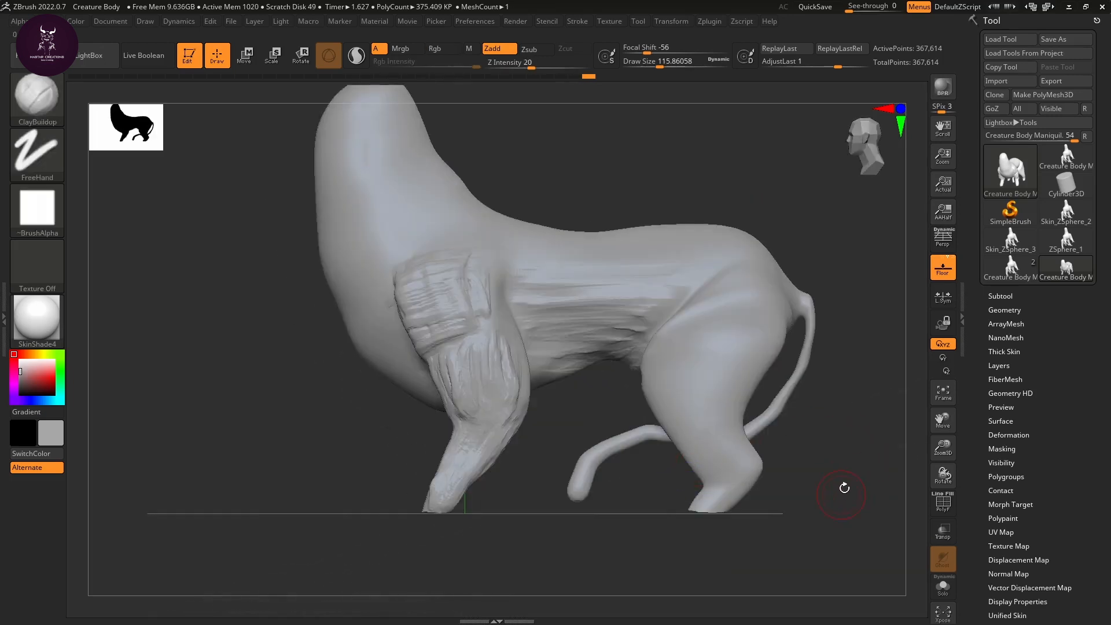
pyautogui.moveTo(843, 486); pyautogui.dragTo(810, 417)
pyautogui.press('b')
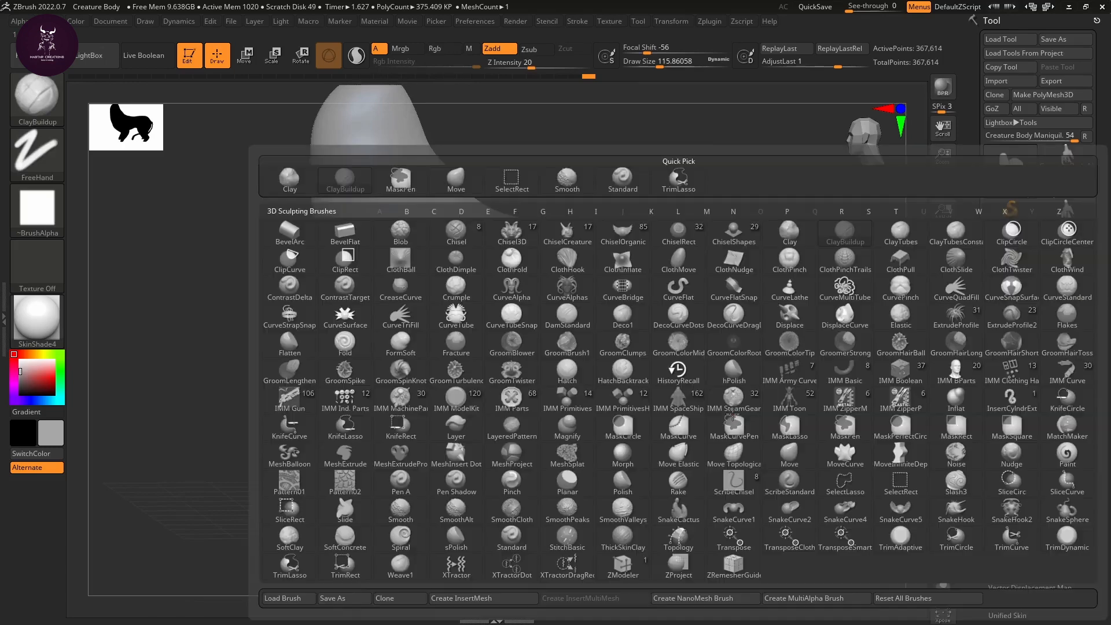
pyautogui.press('m')
pyautogui.press('v')
pyautogui.press('s')
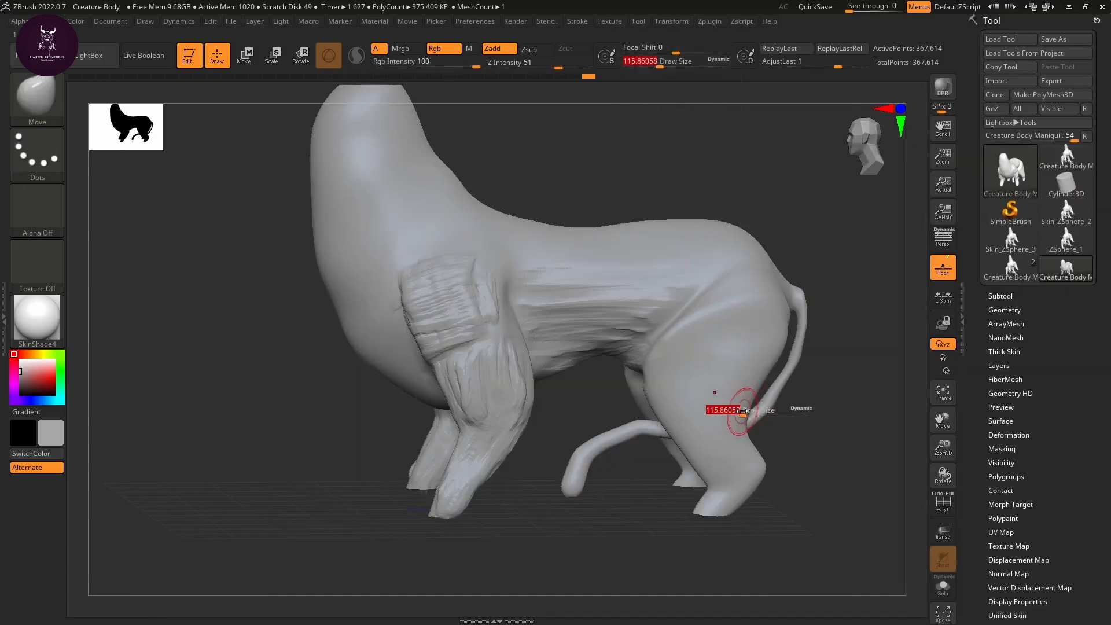
pyautogui.press('s')
pyautogui.moveTo(740, 416); pyautogui.dragTo(757, 418)
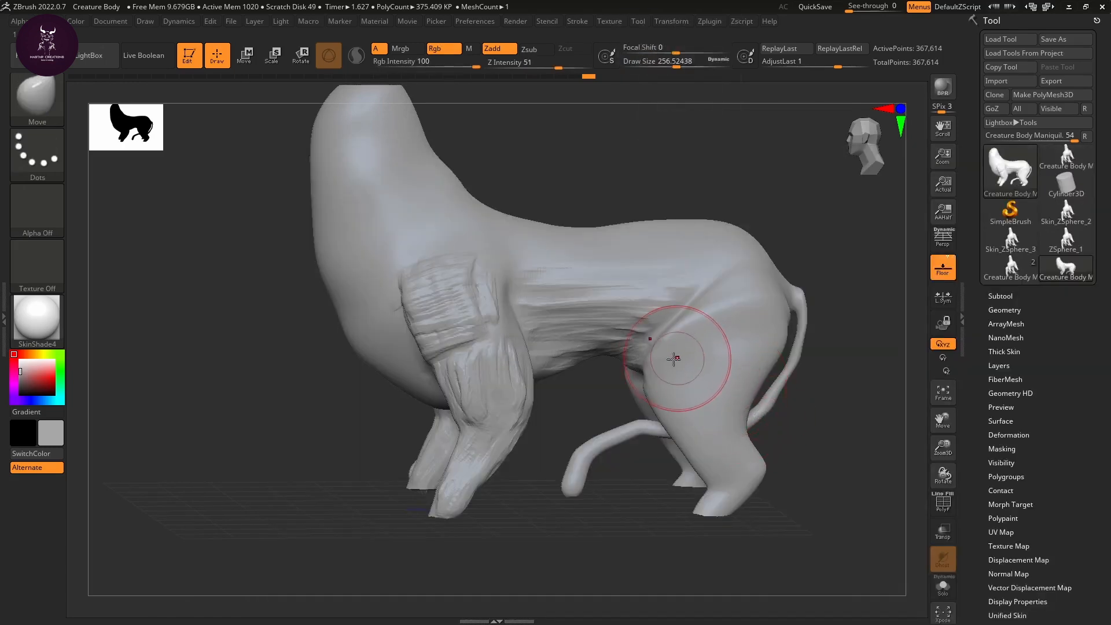
pyautogui.moveTo(656, 391); pyautogui.dragTo(673, 352)
pyautogui.moveTo(705, 314); pyautogui.dragTo(701, 316)
pyautogui.moveTo(710, 299)
pyautogui.mouseDown()
pyautogui.moveTo(689, 283)
pyautogui.moveTo(708, 286)
pyautogui.mouseUp()
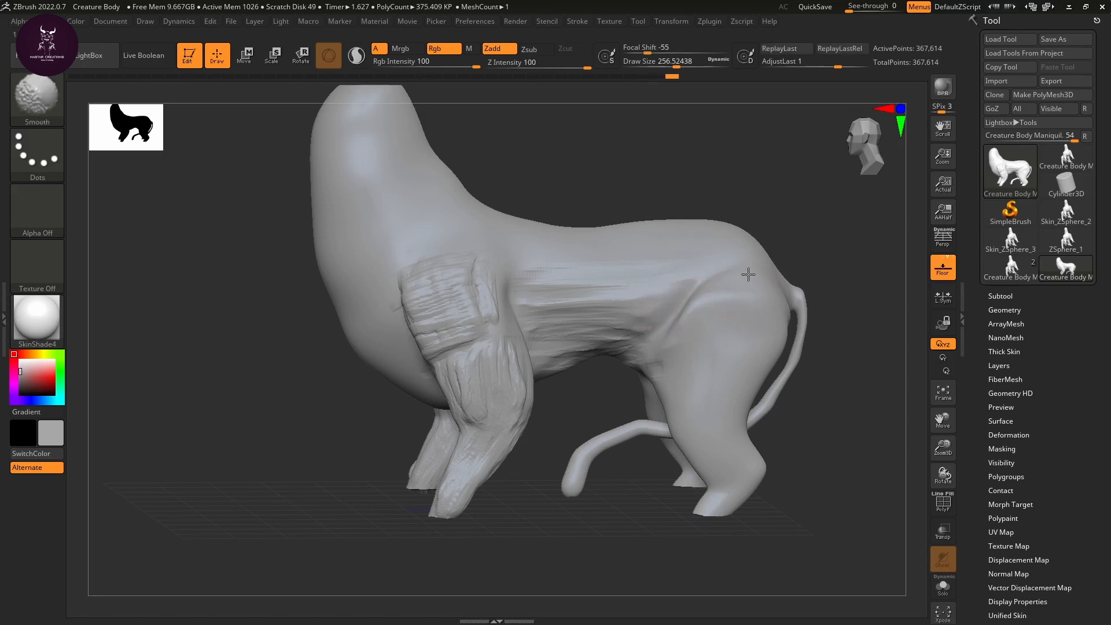
pyautogui.keyDown('shift'); pyautogui.moveTo(664, 325); pyautogui.dragTo(671, 319); pyautogui.keyUp('shift')
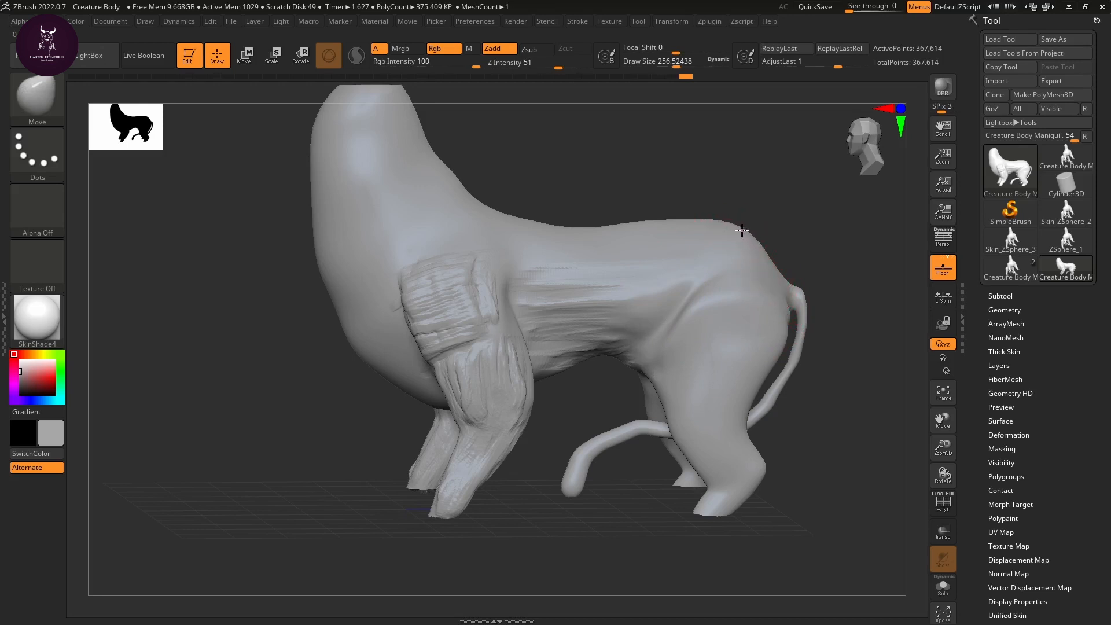
# Step: Lower the back and rump contour with the Move brush, enlarging it to a draw size of about 525, and smooth the back and hindquarters
pyautogui.moveTo(742, 230); pyautogui.dragTo(737, 233)
pyautogui.moveTo(680, 220); pyautogui.dragTo(713, 223, button='right')
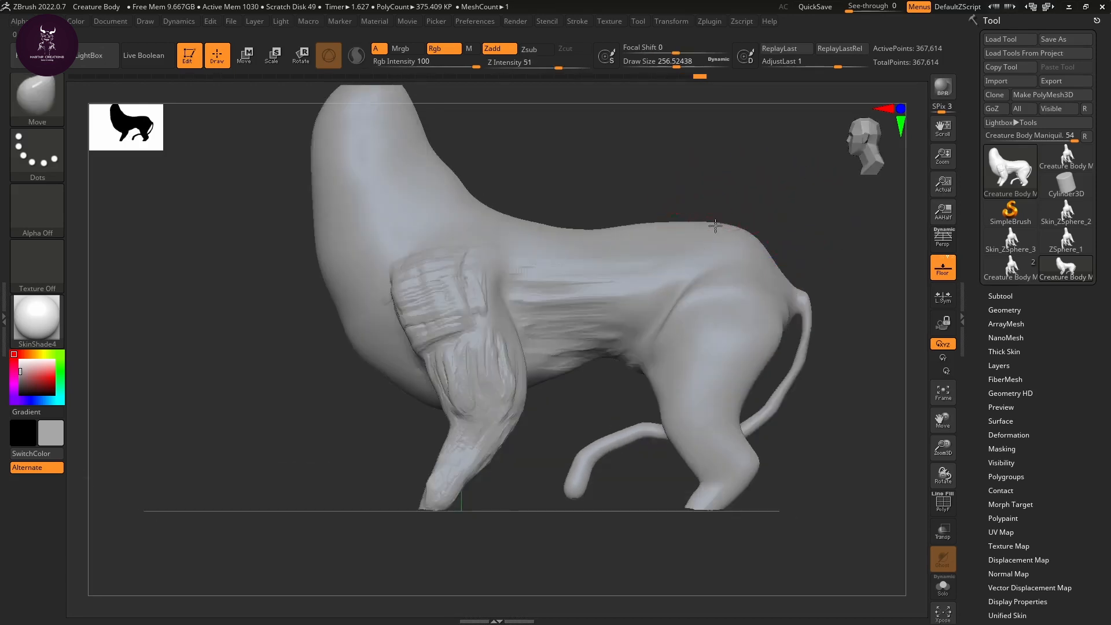
pyautogui.moveTo(714, 225)
pyautogui.mouseDown()
pyautogui.moveTo(655, 226)
pyautogui.moveTo(713, 243)
pyautogui.moveTo(654, 231)
pyautogui.mouseUp()
pyautogui.press('s')
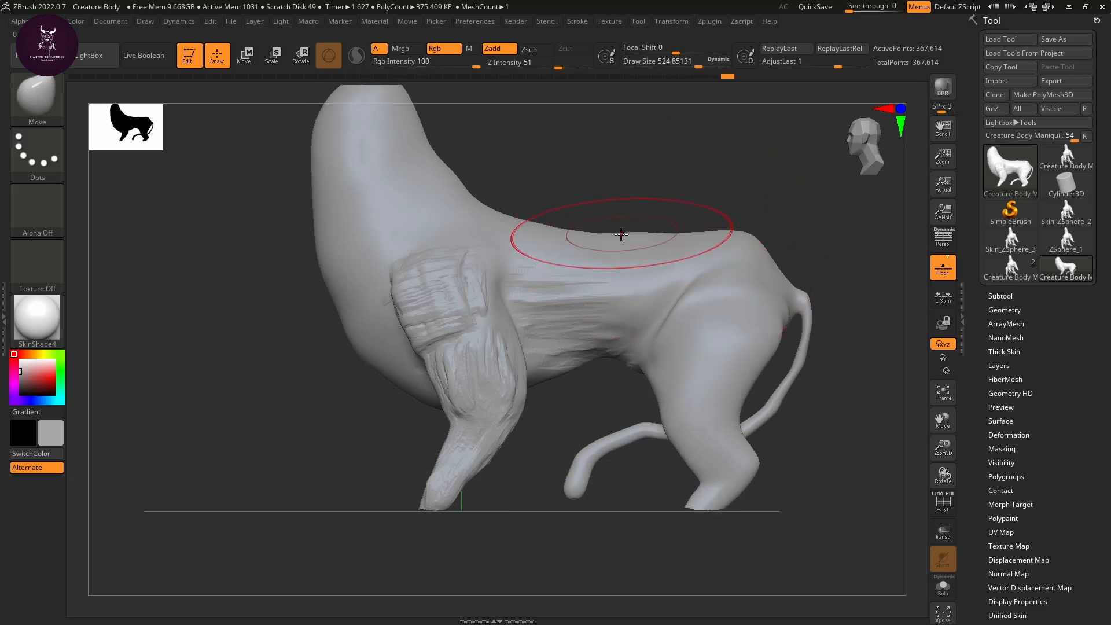
pyautogui.moveTo(728, 231); pyautogui.dragTo(752, 251)
pyautogui.keyDown('shift'); pyautogui.moveTo(667, 240); pyautogui.dragTo(648, 237); pyautogui.keyUp('shift')
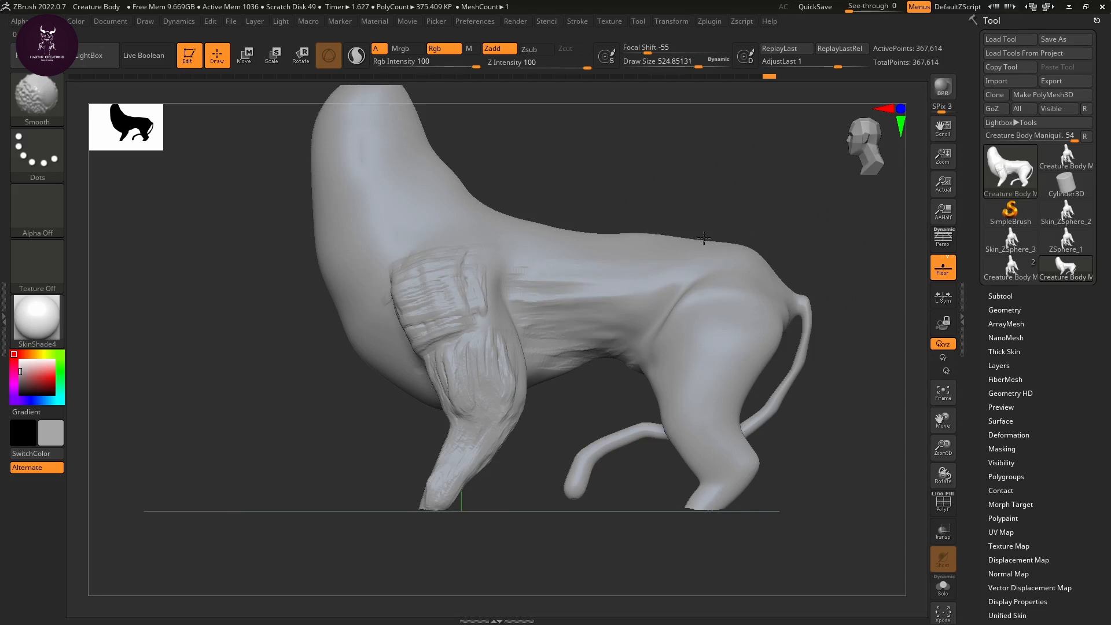
pyautogui.moveTo(751, 292)
pyautogui.keyDown('shift'); pyautogui.mouseDown()
pyautogui.moveTo(755, 317)
pyautogui.moveTo(789, 295)
pyautogui.moveTo(800, 316)
pyautogui.moveTo(757, 374)
pyautogui.mouseUp(); pyautogui.keyUp('shift')
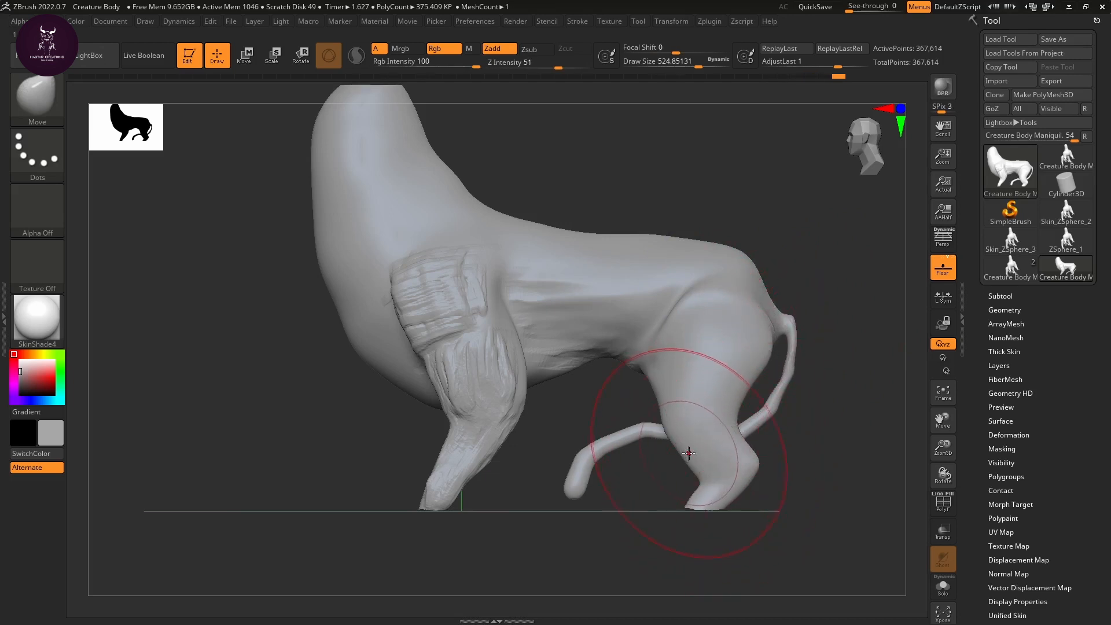
# Step: Push the hock backward and refine the thigh and lower hind leg contour with the Move brush
pyautogui.moveTo(691, 452); pyautogui.dragTo(680, 448)
pyautogui.moveTo(751, 462); pyautogui.dragTo(700, 463)
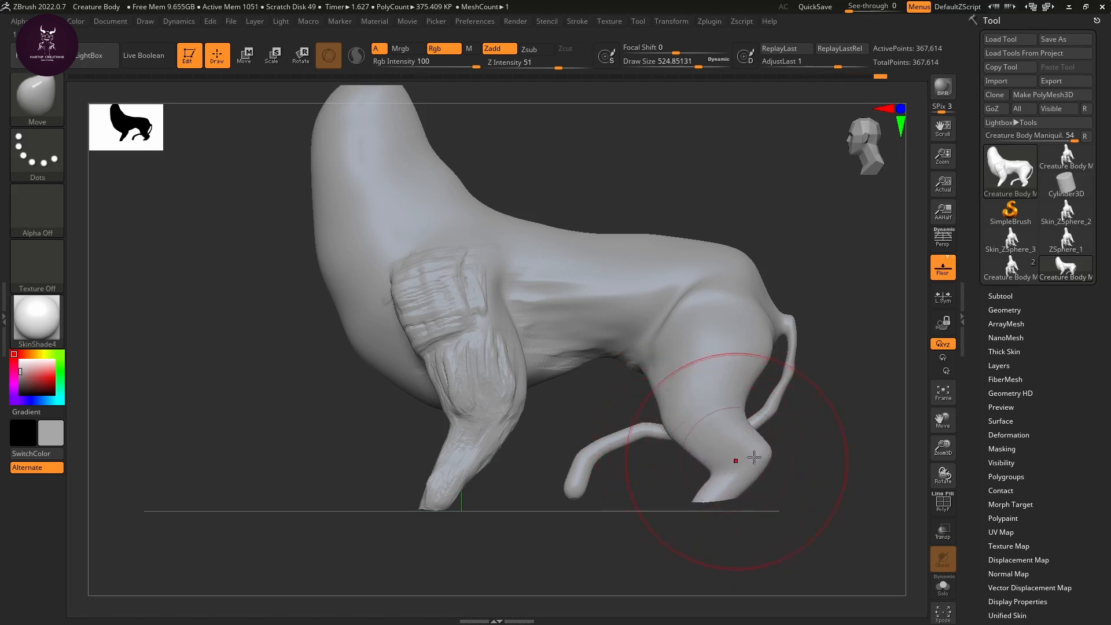
pyautogui.moveTo(773, 445); pyautogui.dragTo(775, 438)
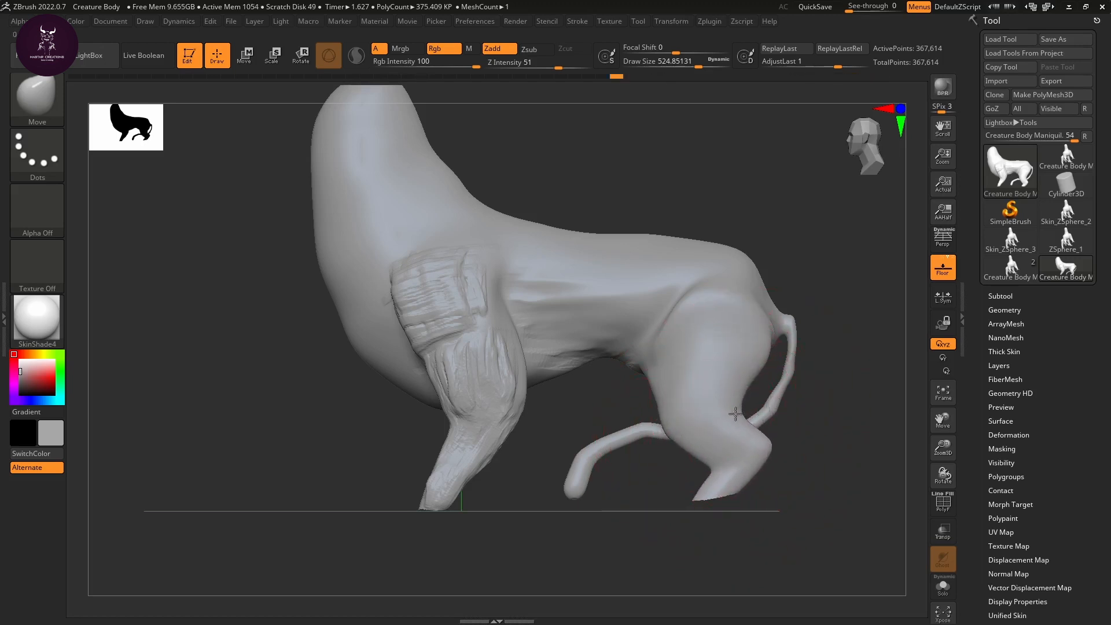
pyautogui.moveTo(750, 387); pyautogui.dragTo(774, 340)
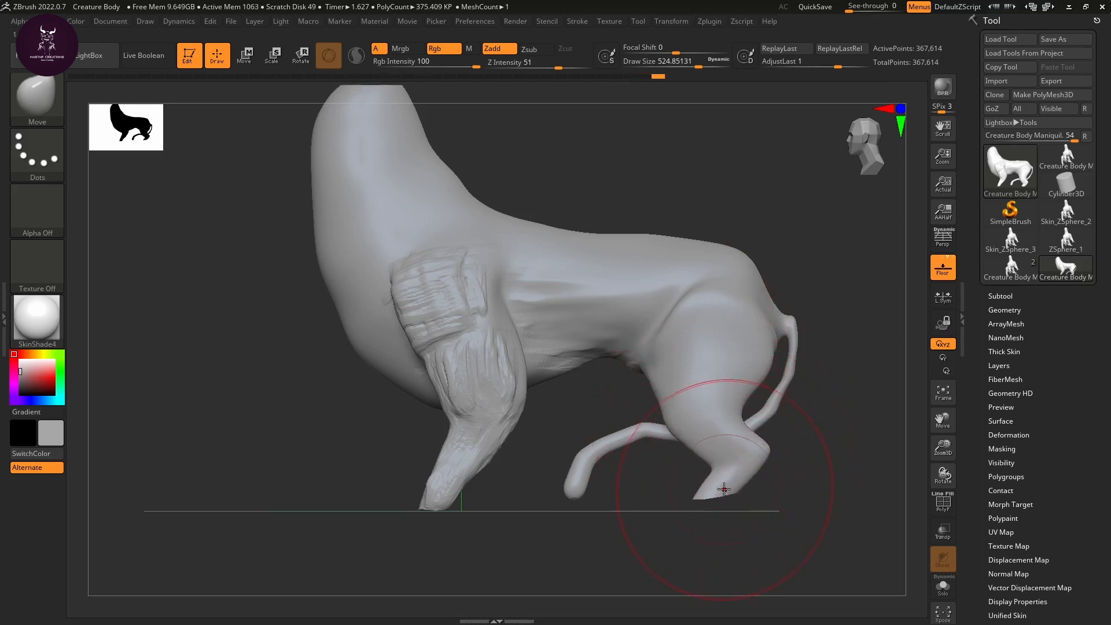
pyautogui.moveTo(690, 417)
pyautogui.mouseDown()
pyautogui.moveTo(695, 377)
pyautogui.moveTo(677, 384)
pyautogui.moveTo(665, 366)
pyautogui.moveTo(656, 378)
pyautogui.moveTo(669, 404)
pyautogui.moveTo(671, 347)
pyautogui.moveTo(675, 367)
pyautogui.moveTo(712, 309)
pyautogui.mouseUp()
# Step: Reduce the Move brush to a draw size of about 182 and adjust the underside between the hind legs
pyautogui.moveTo(633, 508)
pyautogui.mouseDown()
pyautogui.moveTo(595, 447)
pyautogui.moveTo(683, 488)
pyautogui.moveTo(731, 362)
pyautogui.moveTo(708, 357)
pyautogui.mouseUp()
pyautogui.moveTo(801, 467)
pyautogui.mouseDown()
pyautogui.moveTo(848, 434)
pyautogui.moveTo(838, 454)
pyautogui.moveTo(762, 443)
pyautogui.mouseUp()
pyautogui.press('s')
pyautogui.press('s')
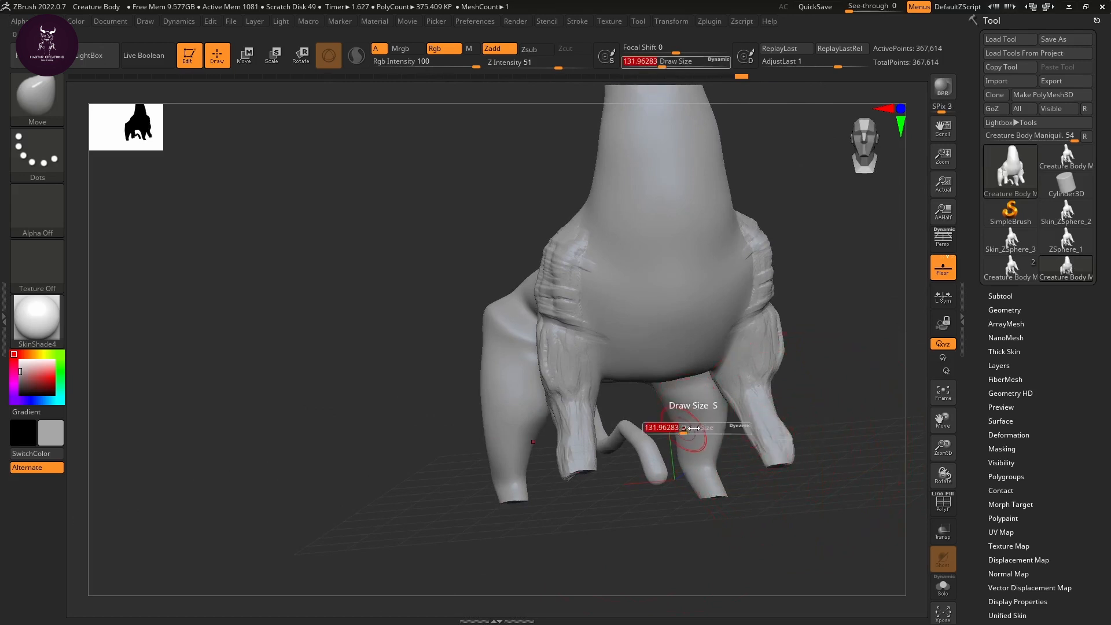
pyautogui.moveTo(684, 433)
pyautogui.mouseDown()
pyautogui.moveTo(700, 433)
pyautogui.moveTo(689, 432)
pyautogui.mouseUp()
pyautogui.moveTo(679, 524); pyautogui.dragTo(644, 469)
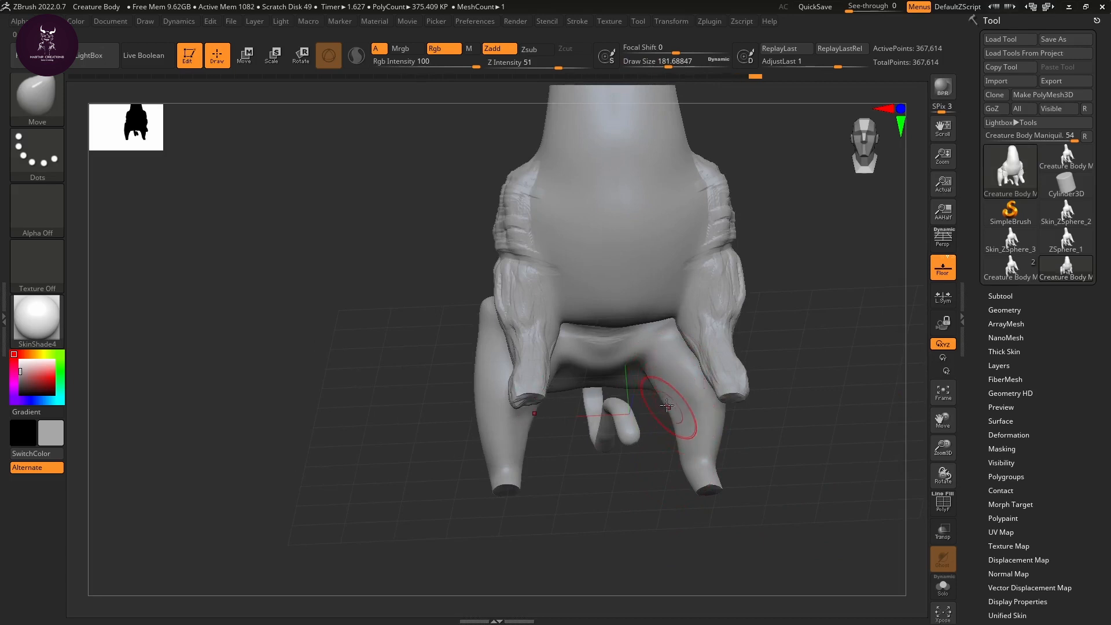
pyautogui.moveTo(599, 365); pyautogui.dragTo(599, 357)
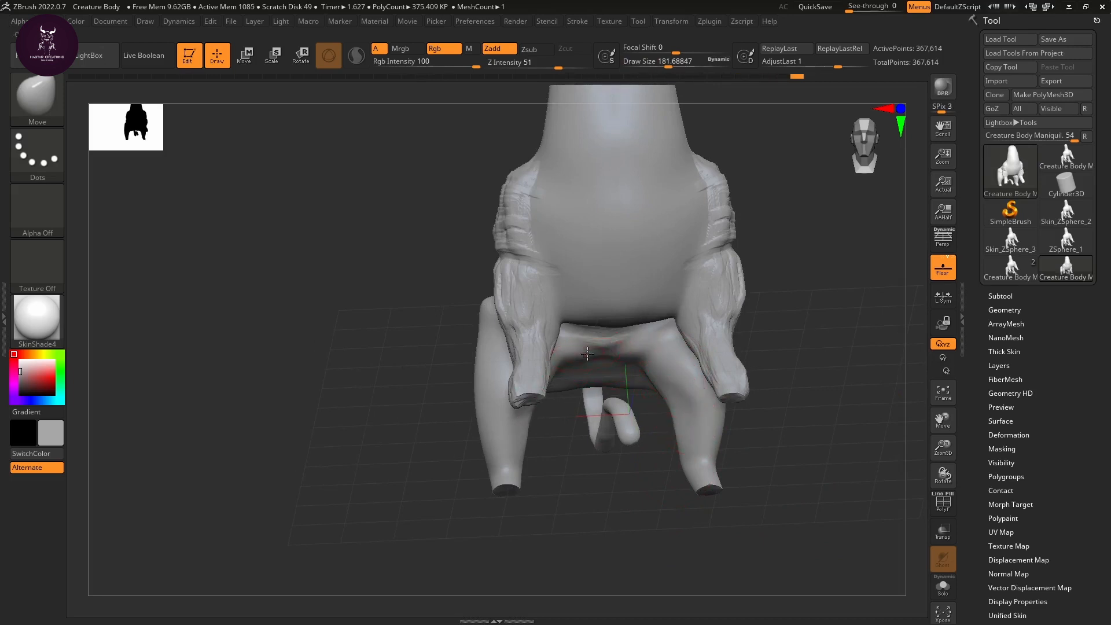
pyautogui.moveTo(654, 489); pyautogui.dragTo(495, 492)
pyautogui.moveTo(591, 351)
pyautogui.mouseDown()
pyautogui.moveTo(587, 329)
pyautogui.moveTo(656, 357)
pyautogui.mouseUp()
# Step: Build up muscle down the front and outer side of the hind thigh using the ClayBuildup brush
pyautogui.moveTo(851, 399)
pyautogui.mouseDown()
pyautogui.moveTo(801, 425)
pyautogui.moveTo(852, 538)
pyautogui.moveTo(870, 536)
pyautogui.moveTo(843, 553)
pyautogui.moveTo(838, 518)
pyautogui.mouseUp()
pyautogui.moveTo(943, 455); pyautogui.dragTo(929, 395)
pyautogui.moveTo(856, 468)
pyautogui.mouseDown()
pyautogui.moveTo(841, 435)
pyautogui.moveTo(828, 452)
pyautogui.mouseUp()
pyautogui.moveTo(760, 484); pyautogui.dragTo(849, 460)
pyautogui.press('b')
pyautogui.press('c')
pyautogui.press('b')
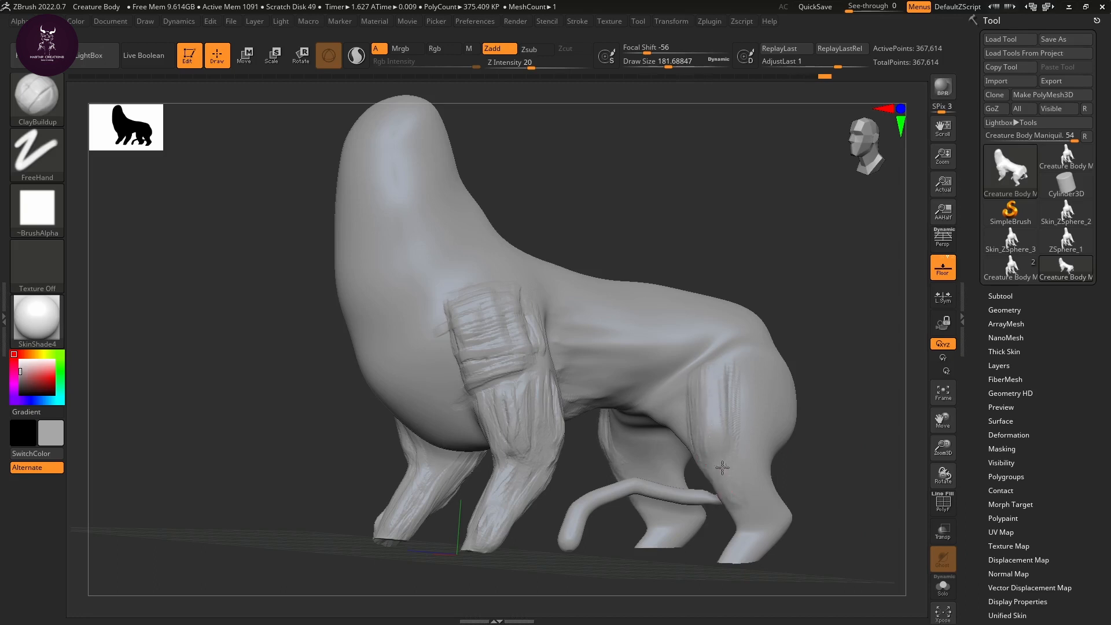
pyautogui.moveTo(740, 493); pyautogui.dragTo(750, 494)
pyautogui.moveTo(820, 483); pyautogui.dragTo(803, 493)
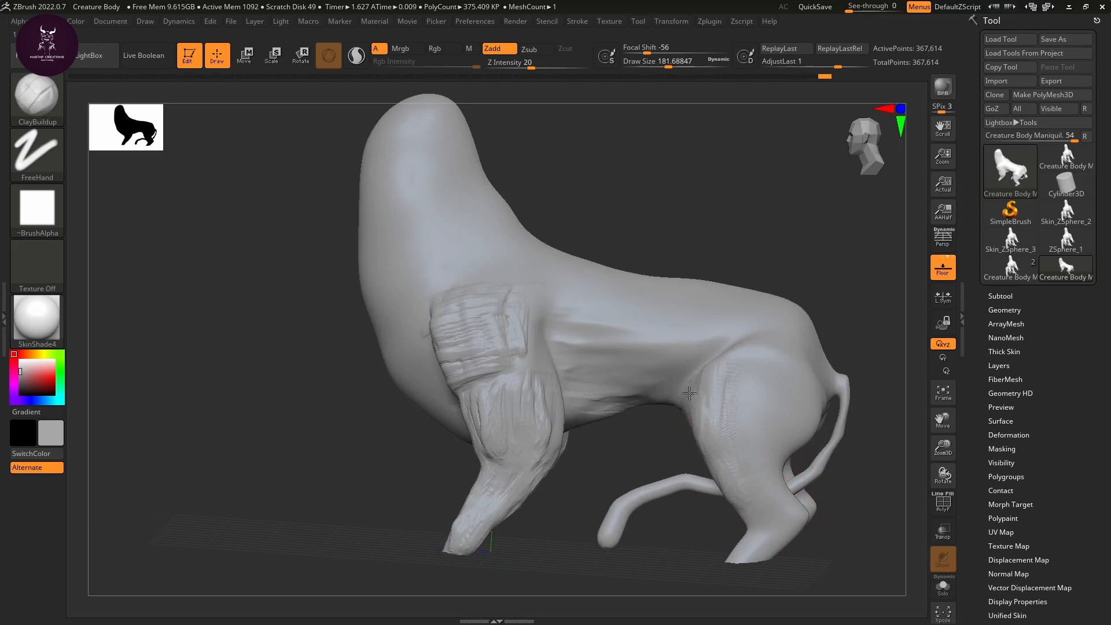
# Step: Build up clay across the junction of flank and thigh and over the hip
pyautogui.moveTo(680, 371); pyautogui.dragTo(689, 405)
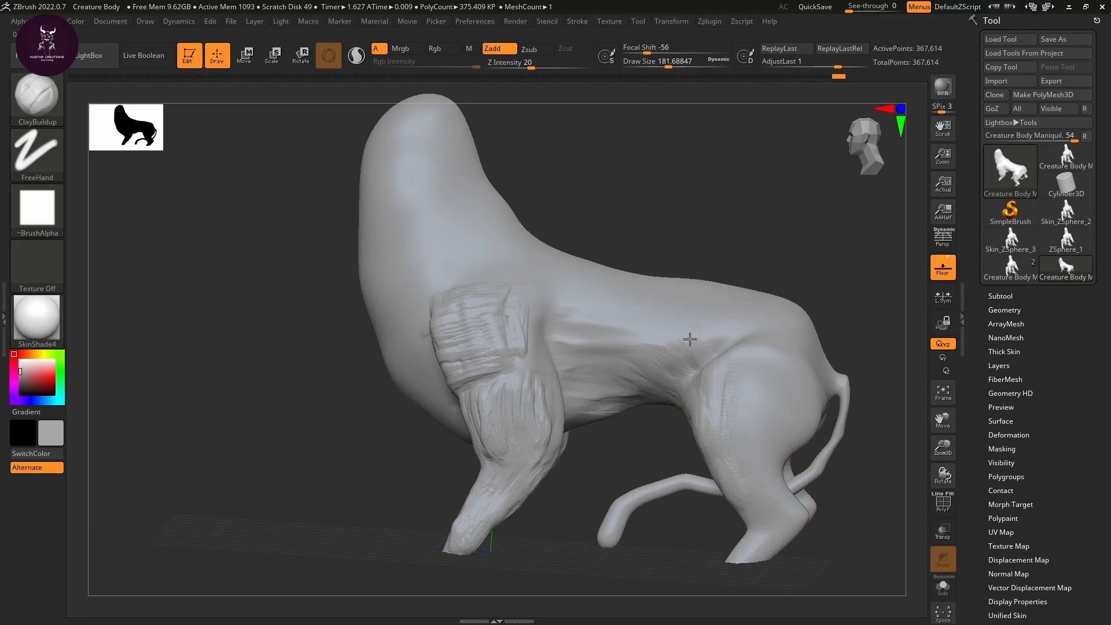
pyautogui.moveTo(690, 339); pyautogui.dragTo(724, 350)
pyautogui.moveTo(844, 330); pyautogui.dragTo(727, 330)
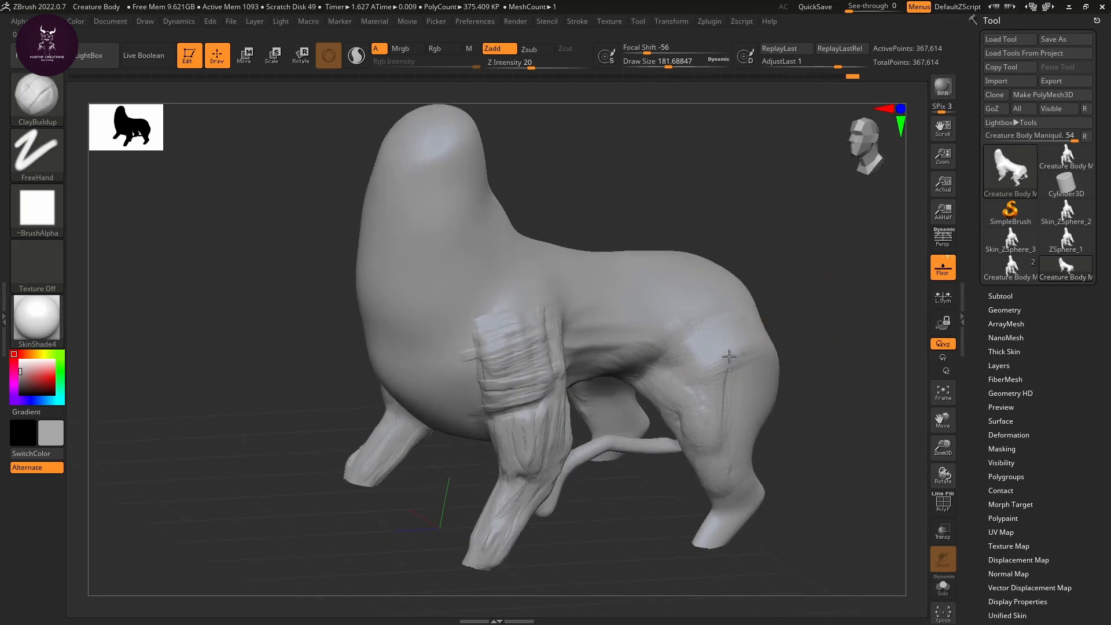
pyautogui.moveTo(729, 357)
pyautogui.mouseDown()
pyautogui.moveTo(712, 367)
pyautogui.moveTo(723, 336)
pyautogui.moveTo(745, 360)
pyautogui.mouseUp()
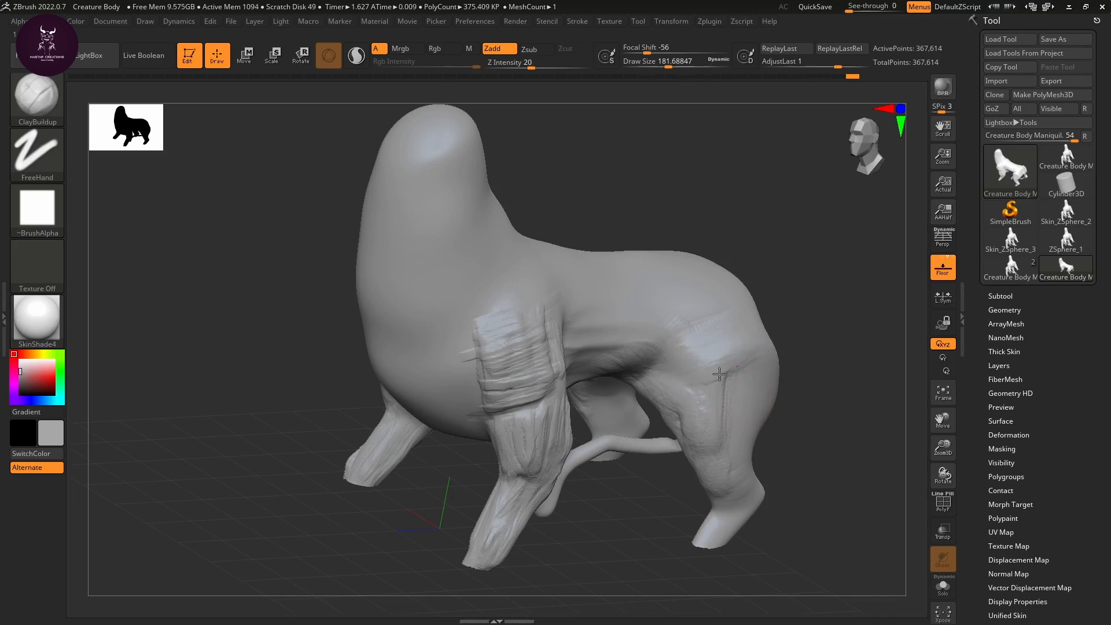
# Step: Extend the ClayBuildup strokes over the outer thigh and around to its rear side
pyautogui.moveTo(859, 344); pyautogui.dragTo(719, 392)
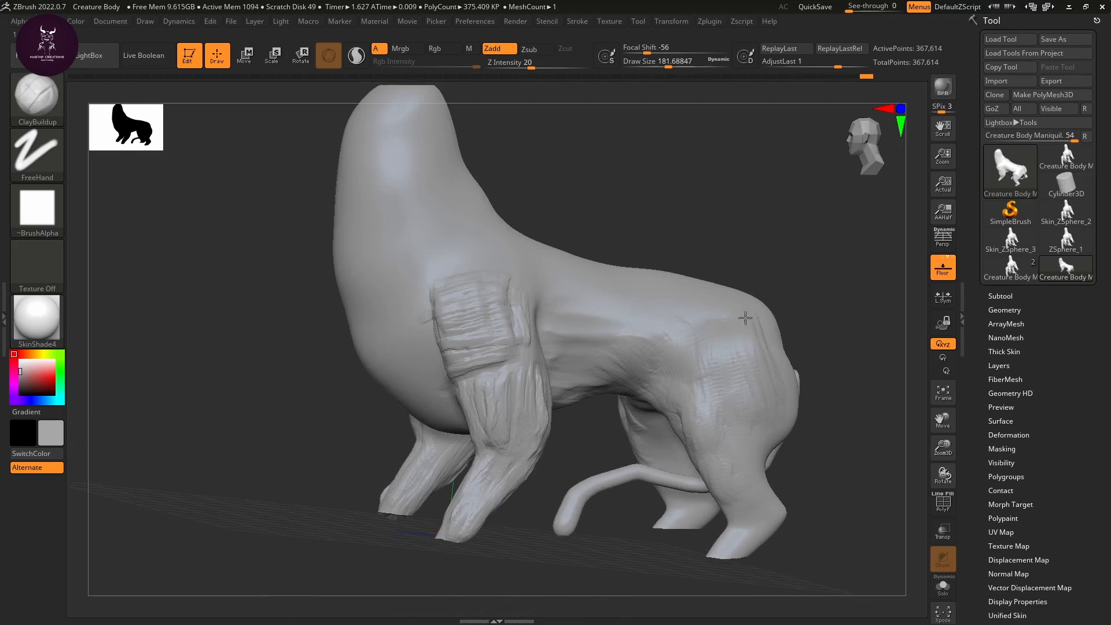
pyautogui.moveTo(760, 405); pyautogui.dragTo(755, 475)
pyautogui.moveTo(886, 472); pyautogui.dragTo(796, 481)
pyautogui.moveTo(796, 407); pyautogui.dragTo(797, 452)
pyautogui.moveTo(836, 412); pyautogui.dragTo(800, 444)
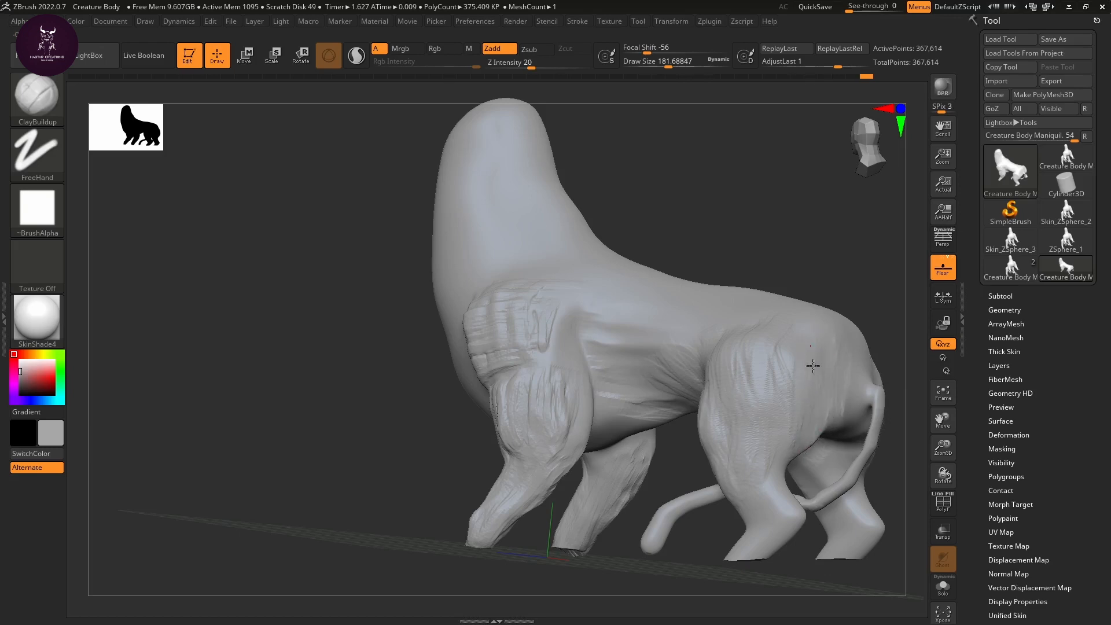
# Step: Viewed from above, reshape the hindquarters, waist, shoulders and neck base using the Move brush with a draw size of about 620
pyautogui.moveTo(813, 366)
pyautogui.mouseDown(button='right')
pyautogui.moveTo(853, 258)
pyautogui.moveTo(855, 348)
pyautogui.moveTo(827, 256)
pyautogui.moveTo(851, 280)
pyautogui.moveTo(830, 326)
pyautogui.mouseUp(button='right')
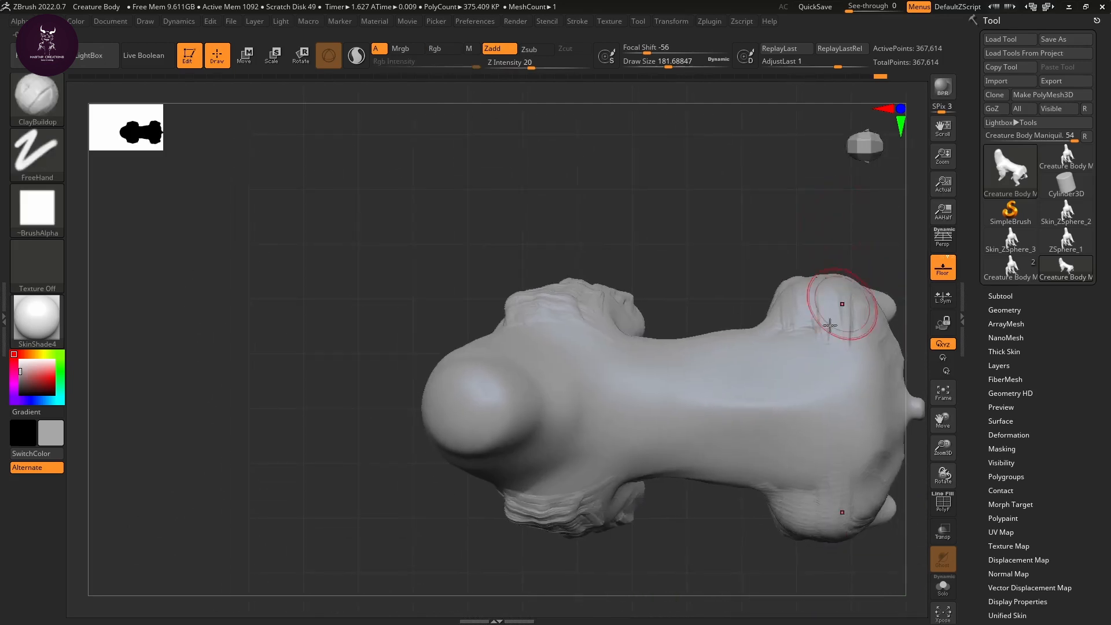
pyautogui.moveTo(843, 236); pyautogui.dragTo(791, 216, button='right')
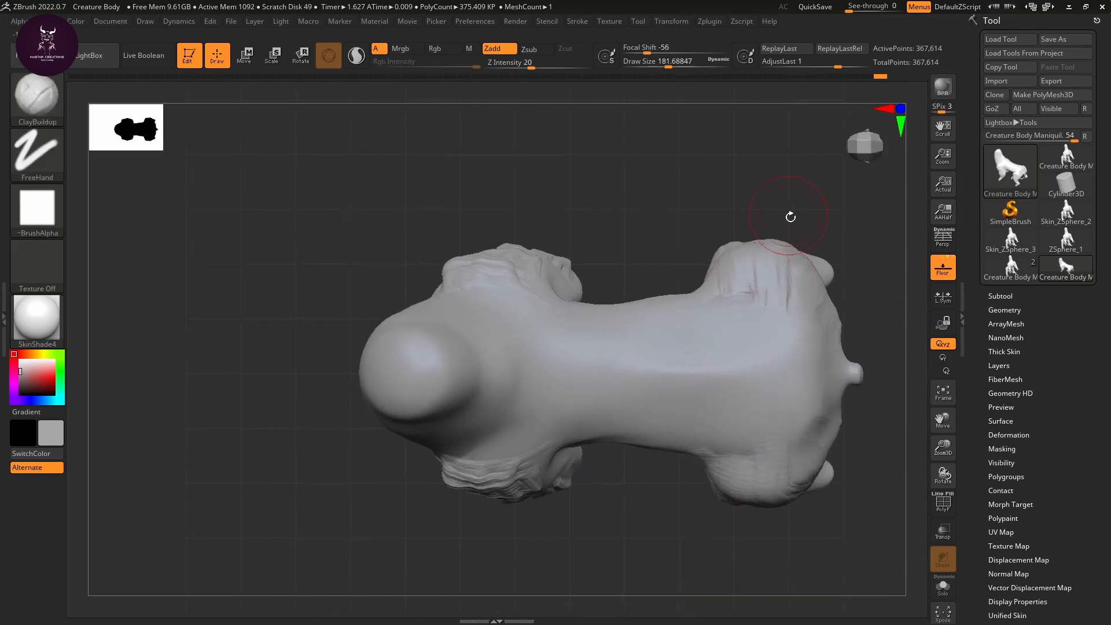
pyautogui.press('b')
pyautogui.press('m')
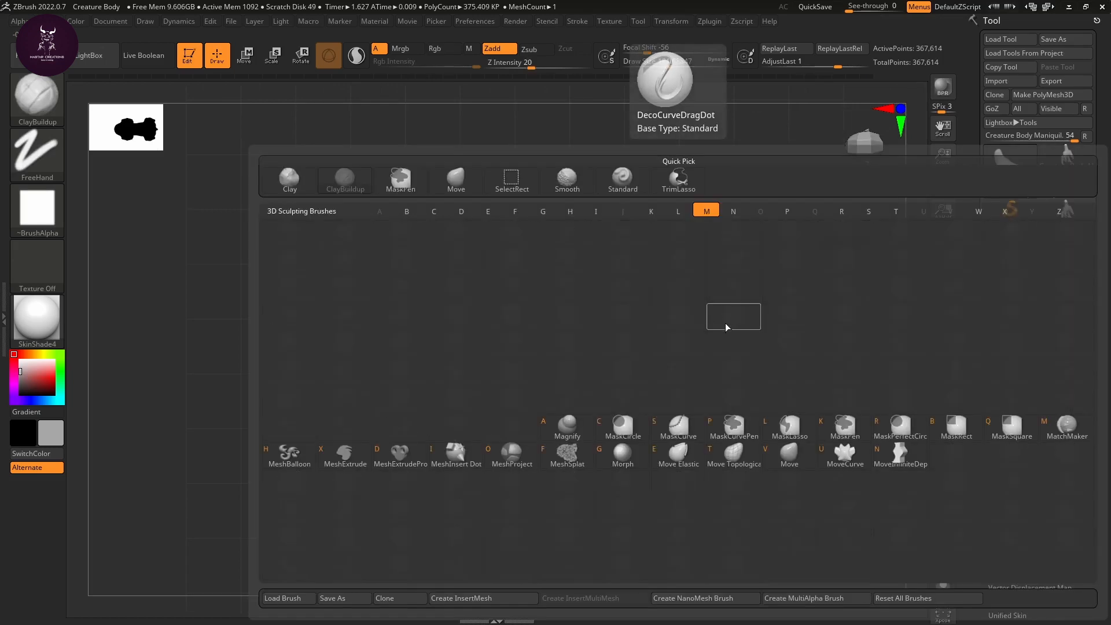
pyautogui.press('v')
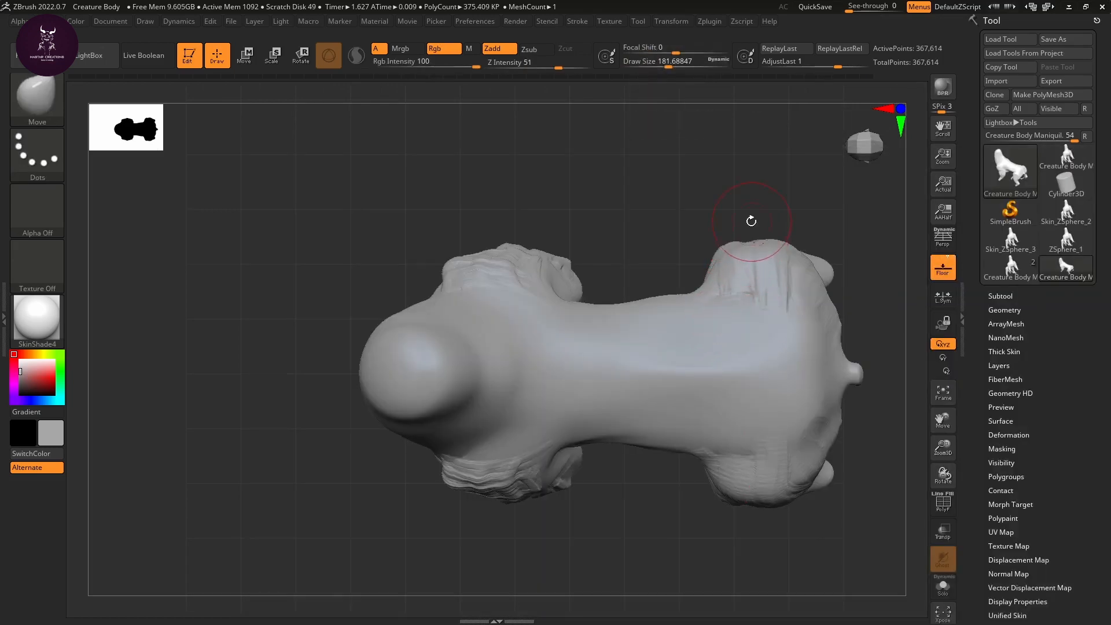
pyautogui.press('s')
pyautogui.moveTo(747, 240)
pyautogui.mouseDown()
pyautogui.moveTo(776, 240)
pyautogui.moveTo(759, 251)
pyautogui.moveTo(784, 263)
pyautogui.moveTo(762, 260)
pyautogui.moveTo(787, 262)
pyautogui.moveTo(749, 280)
pyautogui.moveTo(787, 289)
pyautogui.mouseUp()
pyautogui.moveTo(666, 260)
pyautogui.mouseDown()
pyautogui.moveTo(662, 312)
pyautogui.moveTo(570, 328)
pyautogui.mouseUp()
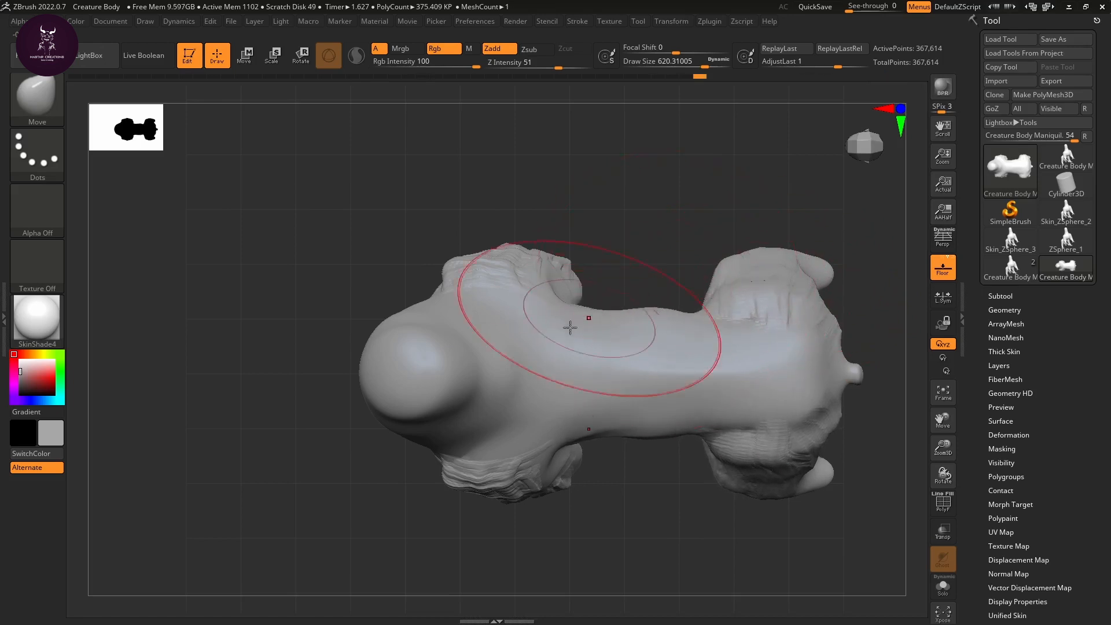
pyautogui.moveTo(514, 290); pyautogui.dragTo(511, 295)
pyautogui.moveTo(445, 313)
pyautogui.mouseDown()
pyautogui.moveTo(417, 339)
pyautogui.moveTo(439, 325)
pyautogui.mouseUp()
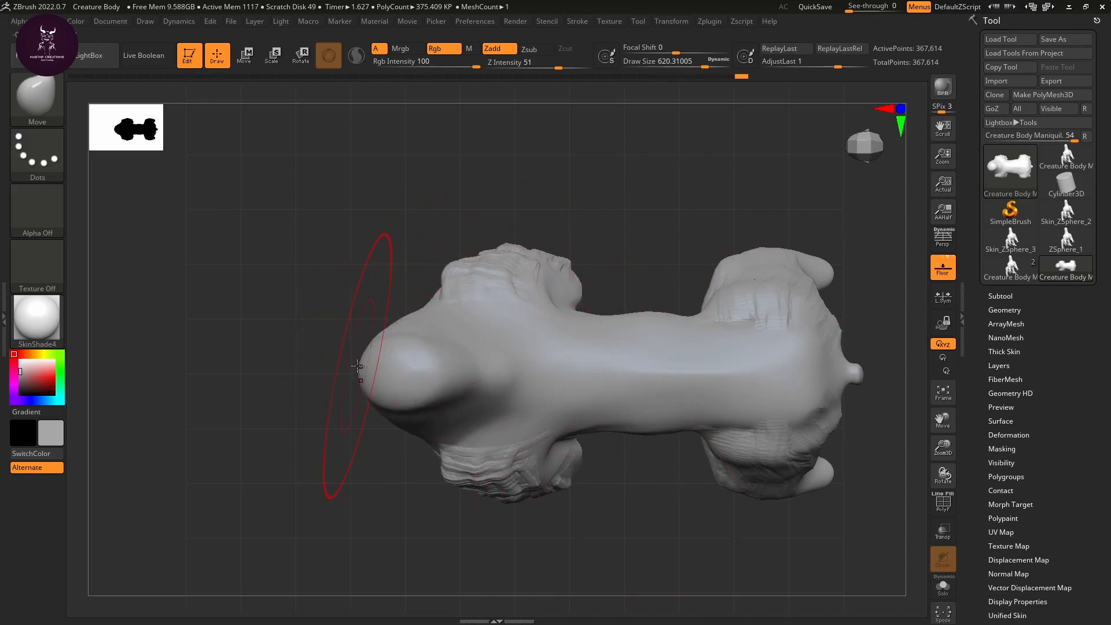
# Step: Reshape the front of the head and push the throat outward using the Move brush
pyautogui.moveTo(357, 365)
pyautogui.mouseDown()
pyautogui.moveTo(383, 446)
pyautogui.moveTo(387, 399)
pyautogui.moveTo(372, 389)
pyautogui.mouseUp()
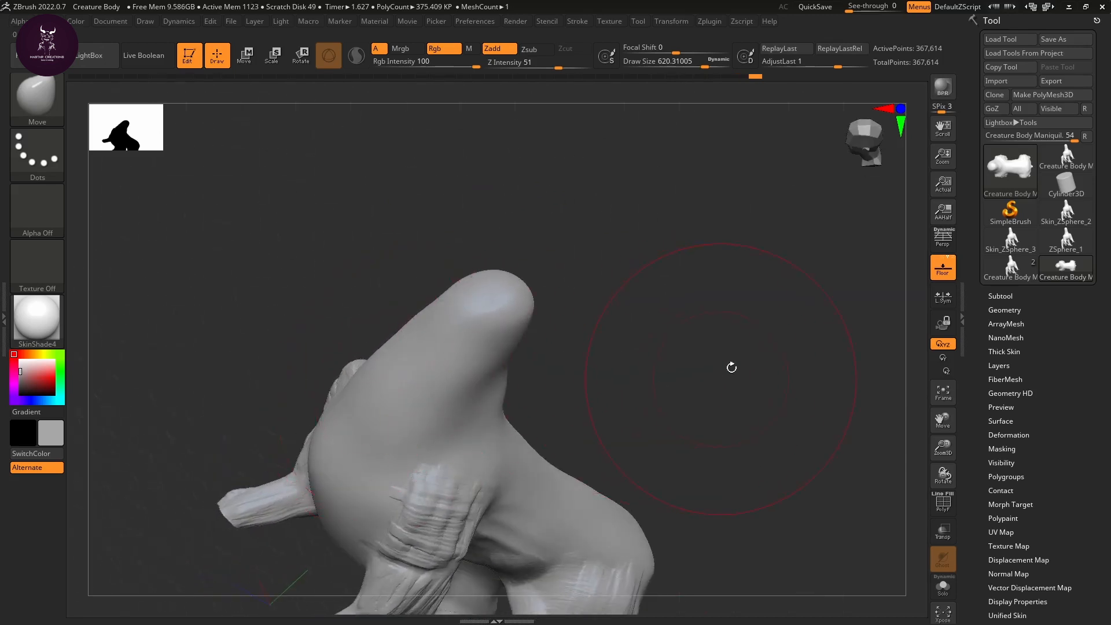
pyautogui.moveTo(731, 367); pyautogui.dragTo(717, 330)
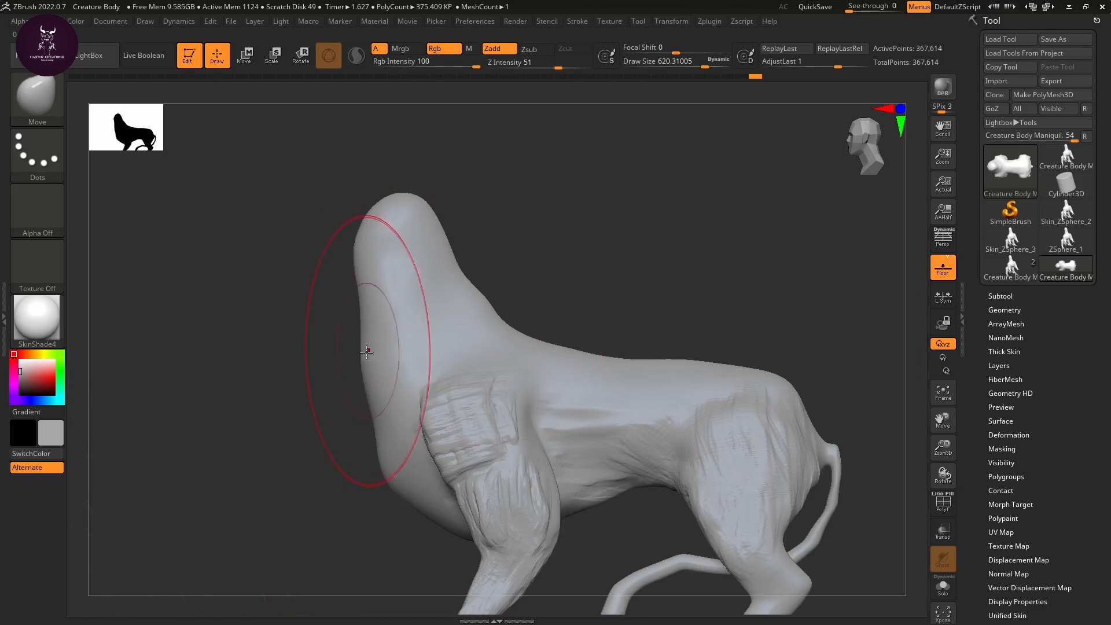
pyautogui.moveTo(364, 325); pyautogui.dragTo(350, 321)
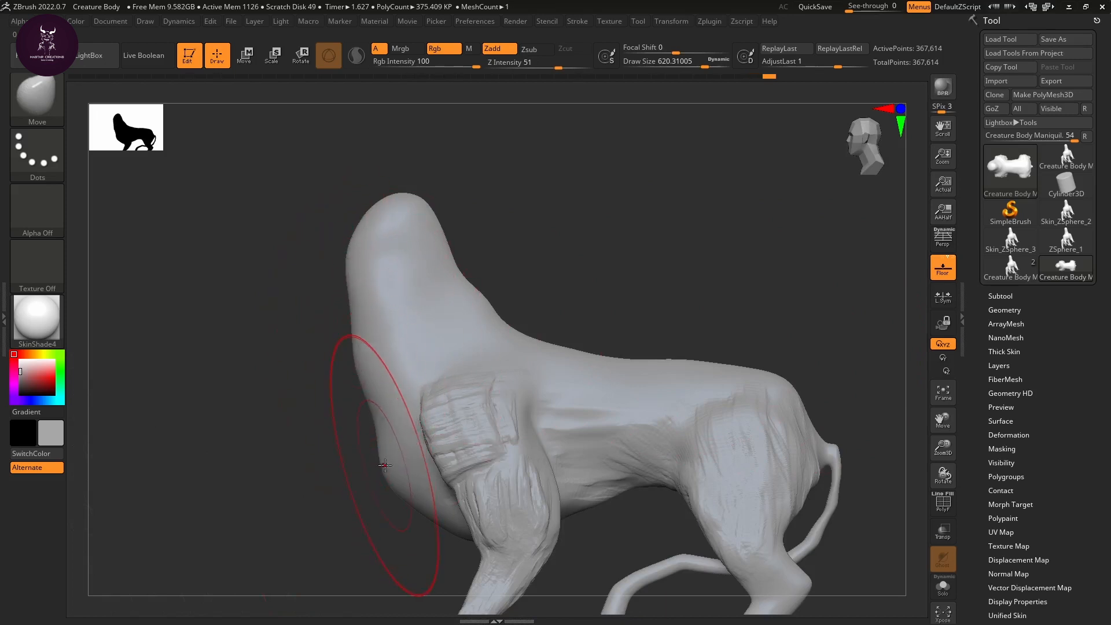
# Step: Smooth the chest front, the foreleg, the hind thigh and hock, and the flank to soften the clay strokes
pyautogui.press('shift')
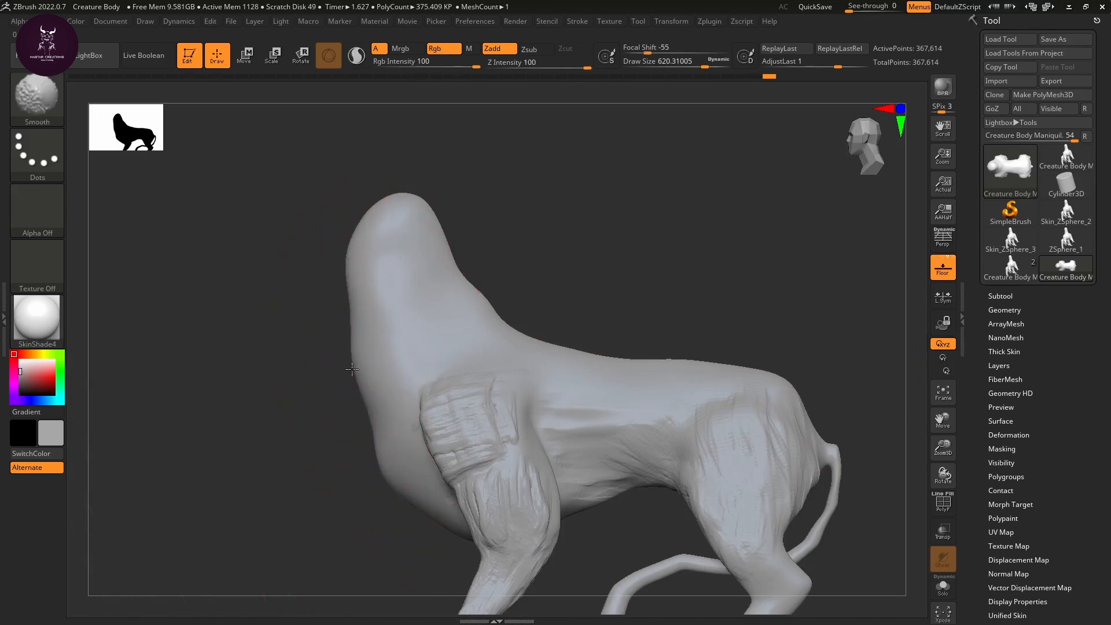
pyautogui.moveTo(352, 370)
pyautogui.keyDown('shift'); pyautogui.mouseDown()
pyautogui.moveTo(364, 422)
pyautogui.moveTo(355, 385)
pyautogui.moveTo(354, 412)
pyautogui.mouseUp(); pyautogui.keyUp('shift')
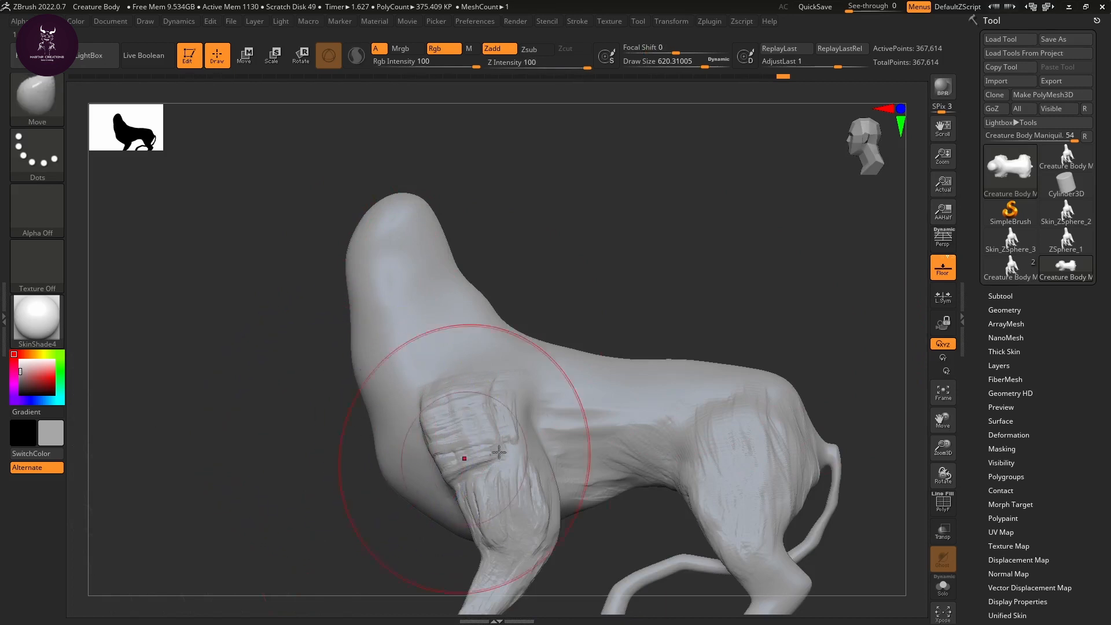
pyautogui.keyDown('shift'); pyautogui.moveTo(498, 452); pyautogui.dragTo(518, 570); pyautogui.keyUp('shift')
pyautogui.moveTo(769, 449)
pyautogui.keyDown('shift'); pyautogui.mouseDown()
pyautogui.moveTo(687, 447)
pyautogui.moveTo(732, 452)
pyautogui.mouseUp(); pyautogui.keyUp('shift')
pyautogui.keyDown('alt'); pyautogui.moveTo(850, 359); pyautogui.dragTo(814, 256); pyautogui.keyUp('alt')
pyautogui.keyDown('shift'); pyautogui.moveTo(727, 341); pyautogui.dragTo(771, 371); pyautogui.keyUp('shift')
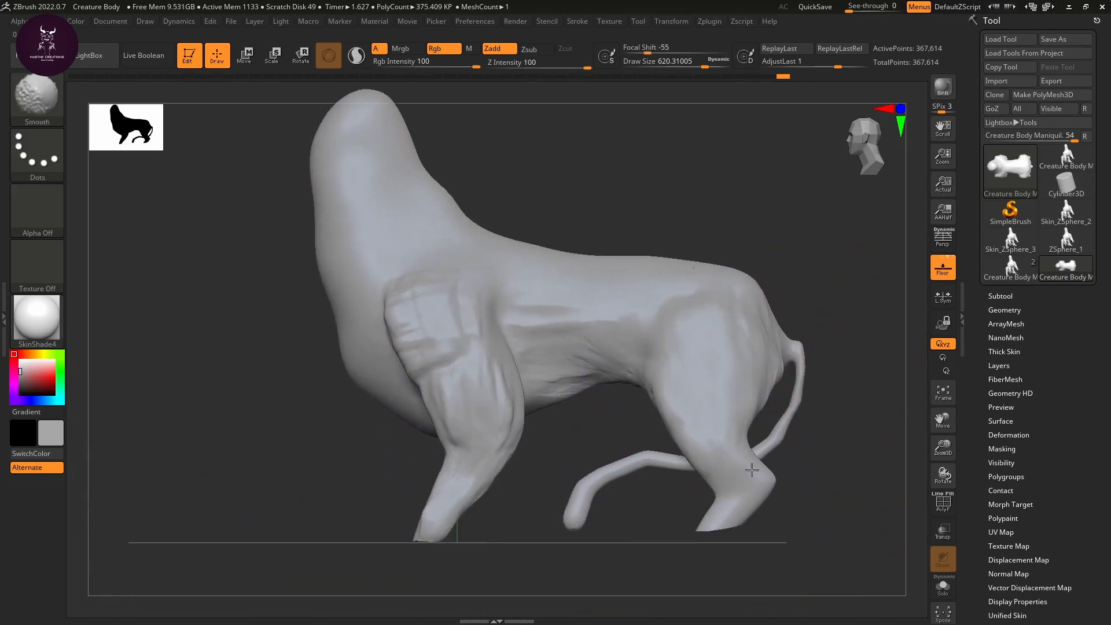
pyautogui.keyDown('shift'); pyautogui.moveTo(751, 470); pyautogui.dragTo(729, 463); pyautogui.keyUp('shift')
pyautogui.keyDown('shift'); pyautogui.moveTo(619, 367); pyautogui.dragTo(575, 356); pyautogui.keyUp('shift')
pyautogui.keyDown('shift'); pyautogui.moveTo(614, 398); pyautogui.dragTo(686, 351); pyautogui.keyUp('shift')
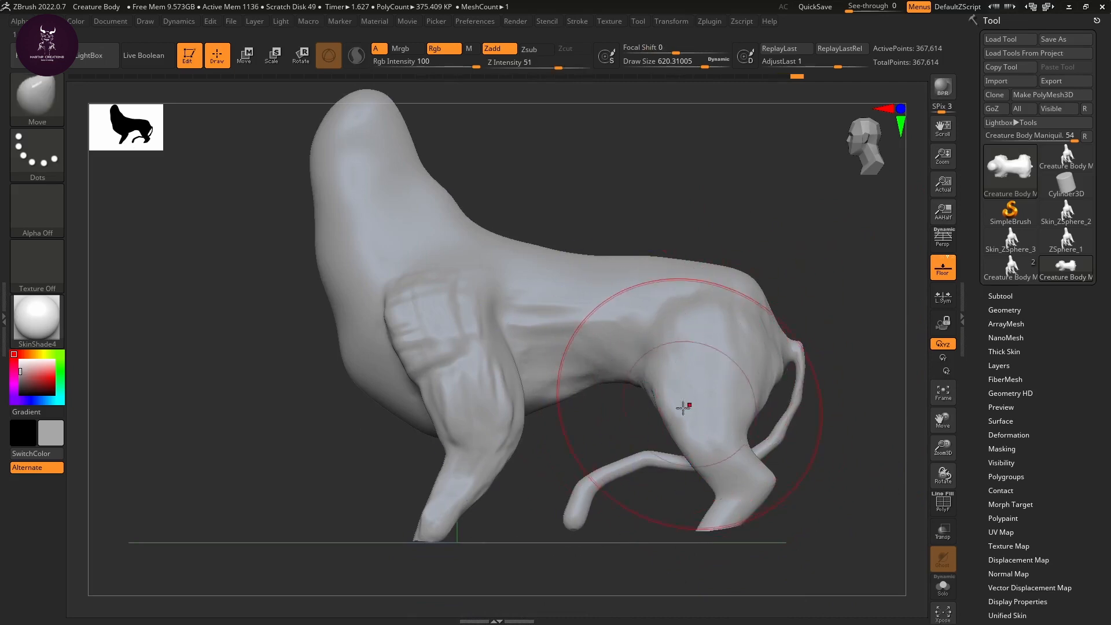
# Step: Thicken the tail along its length using the Inflat brush with a draw size of about 74
pyautogui.press('b')
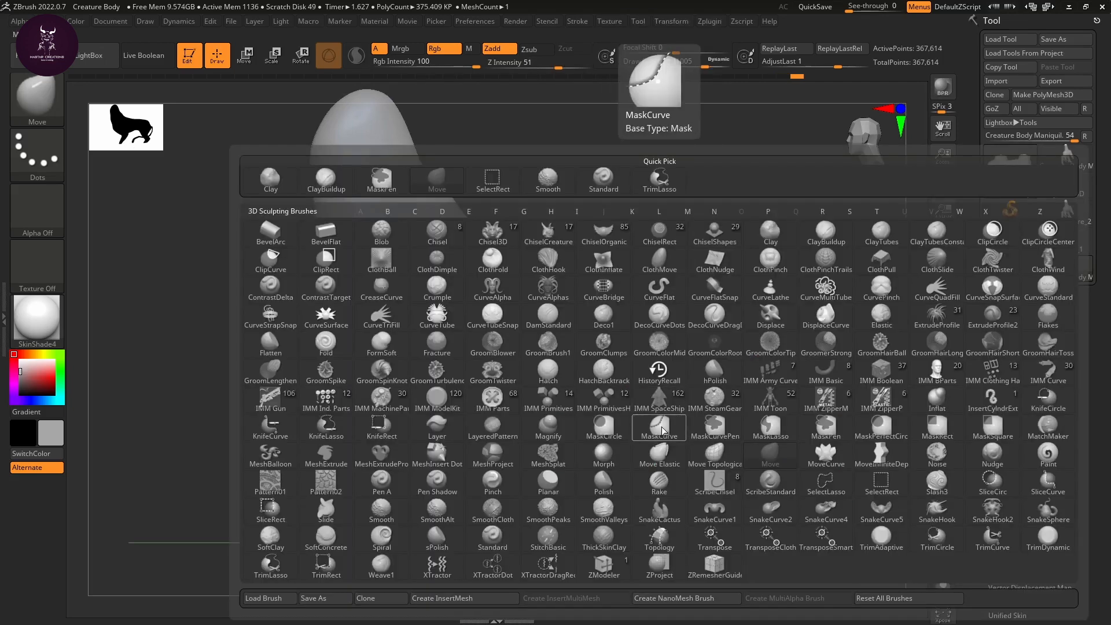
pyautogui.press('i')
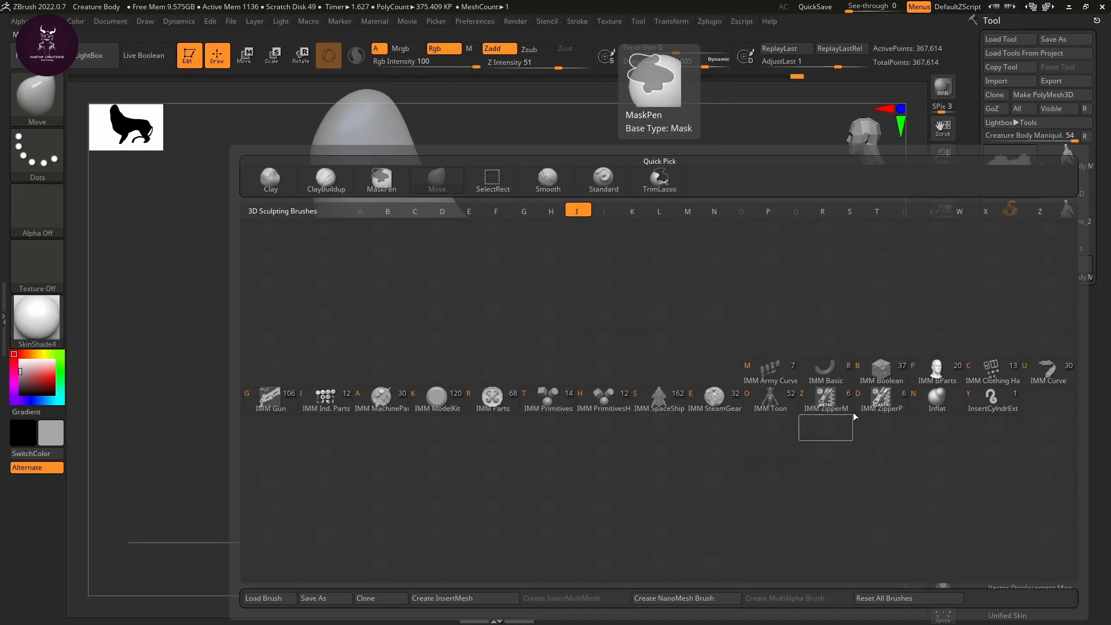
pyautogui.click(933, 403)
pyautogui.moveTo(835, 439); pyautogui.dragTo(732, 431)
pyautogui.keyDown('alt'); pyautogui.moveTo(858, 399); pyautogui.dragTo(897, 445); pyautogui.keyUp('alt')
pyautogui.moveTo(774, 550); pyautogui.dragTo(845, 585)
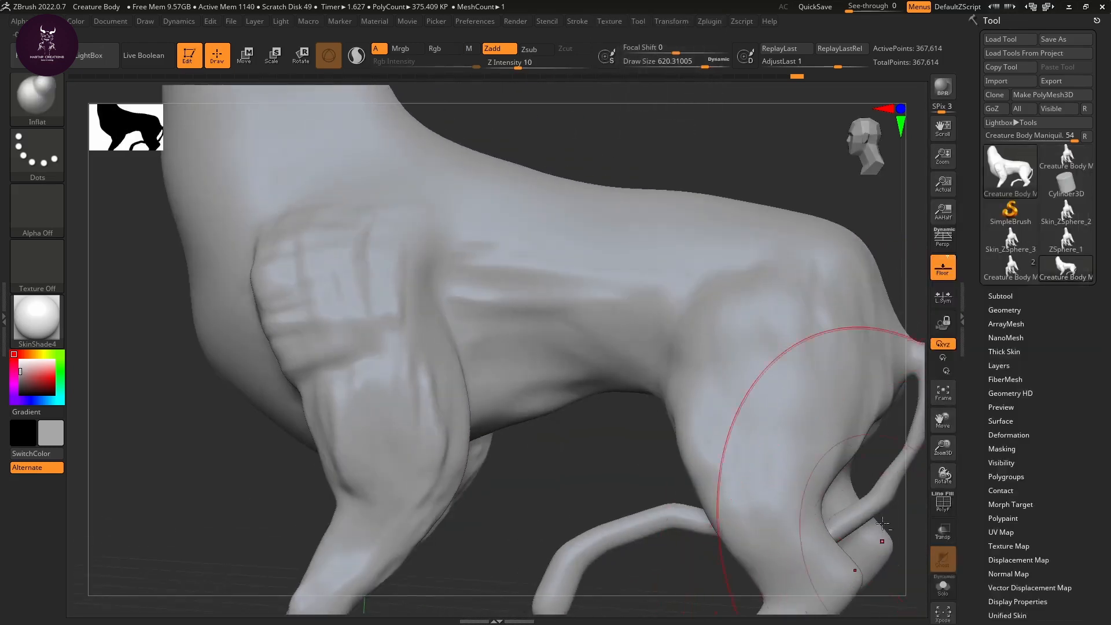
pyautogui.keyDown('alt'); pyautogui.moveTo(661, 455); pyautogui.dragTo(457, 337); pyautogui.keyUp('alt')
pyautogui.keyDown('alt'); pyautogui.moveTo(841, 452); pyautogui.dragTo(812, 426); pyautogui.keyUp('alt')
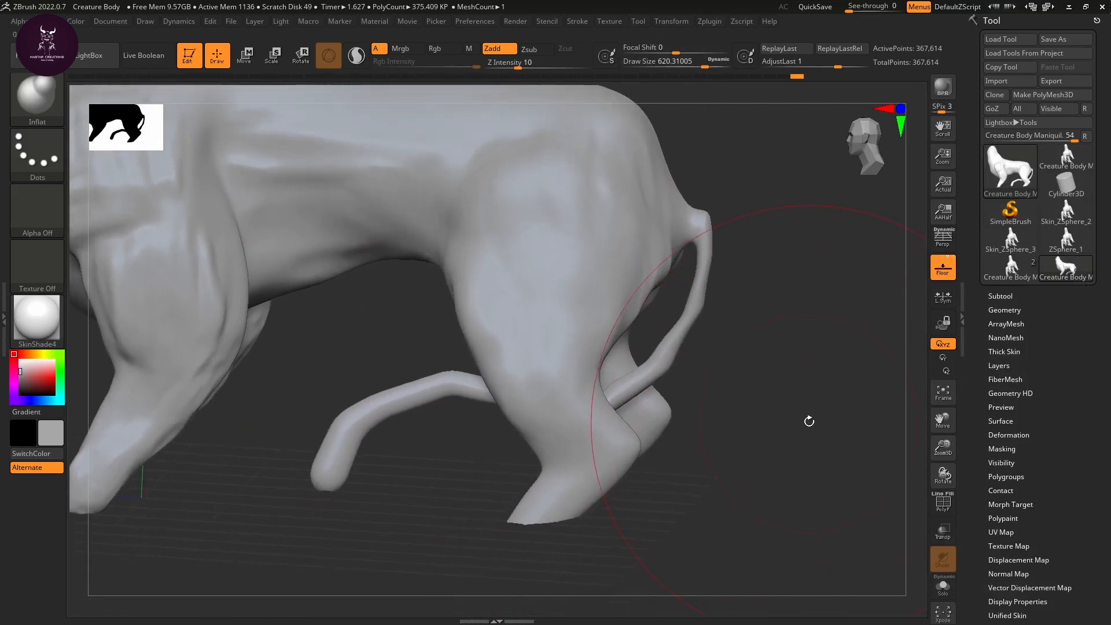
pyautogui.press('s')
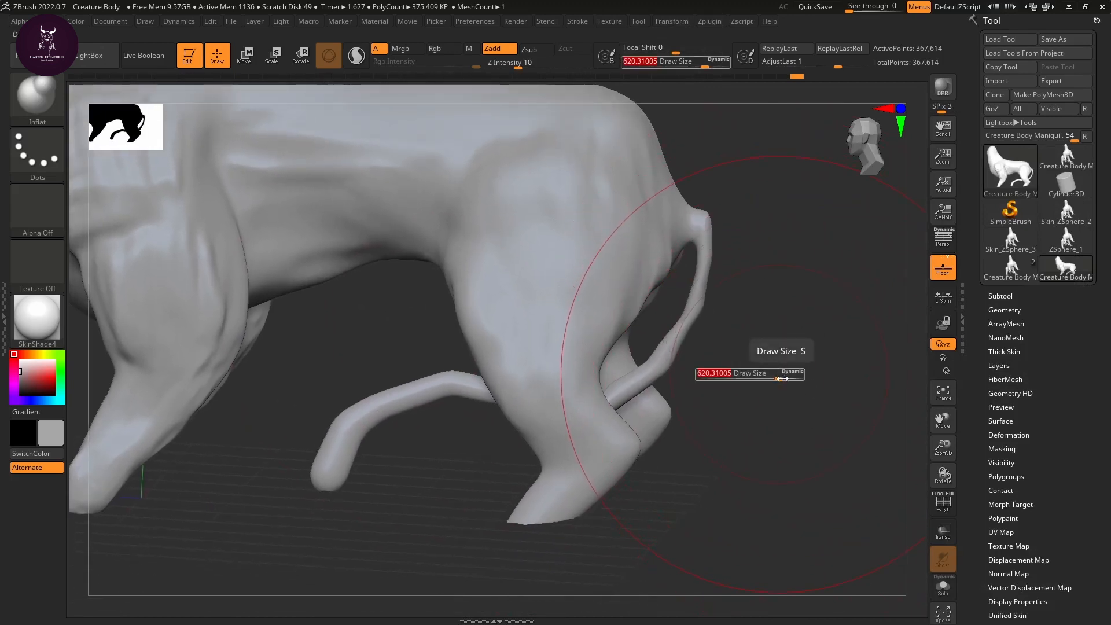
pyautogui.moveTo(774, 373); pyautogui.dragTo(728, 373)
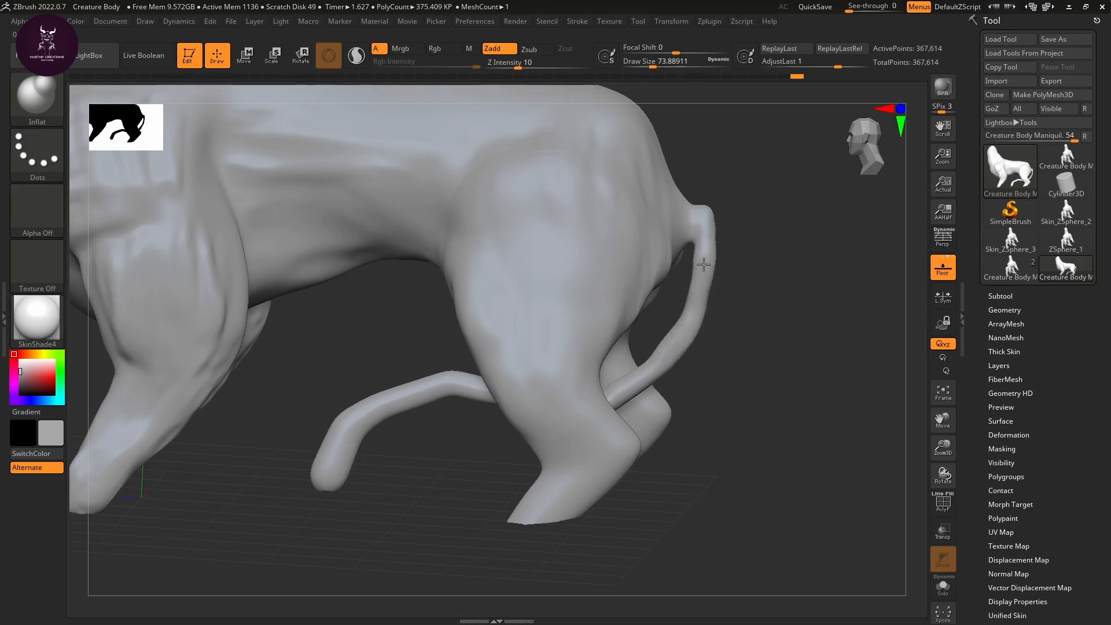
pyautogui.moveTo(715, 422); pyautogui.dragTo(580, 394)
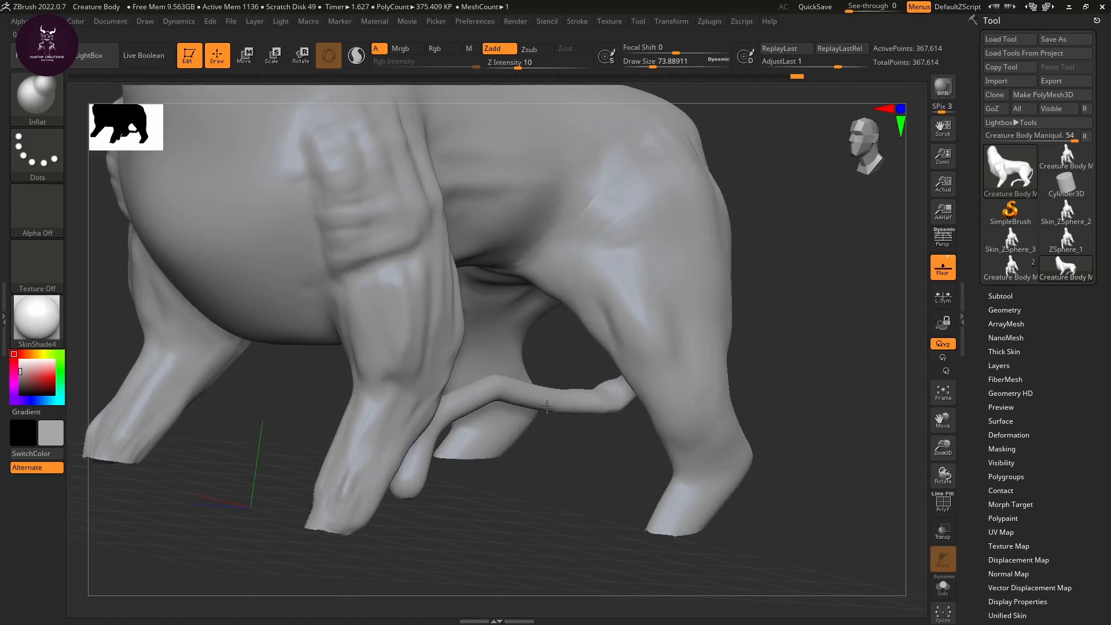
pyautogui.moveTo(476, 425); pyautogui.dragTo(458, 392)
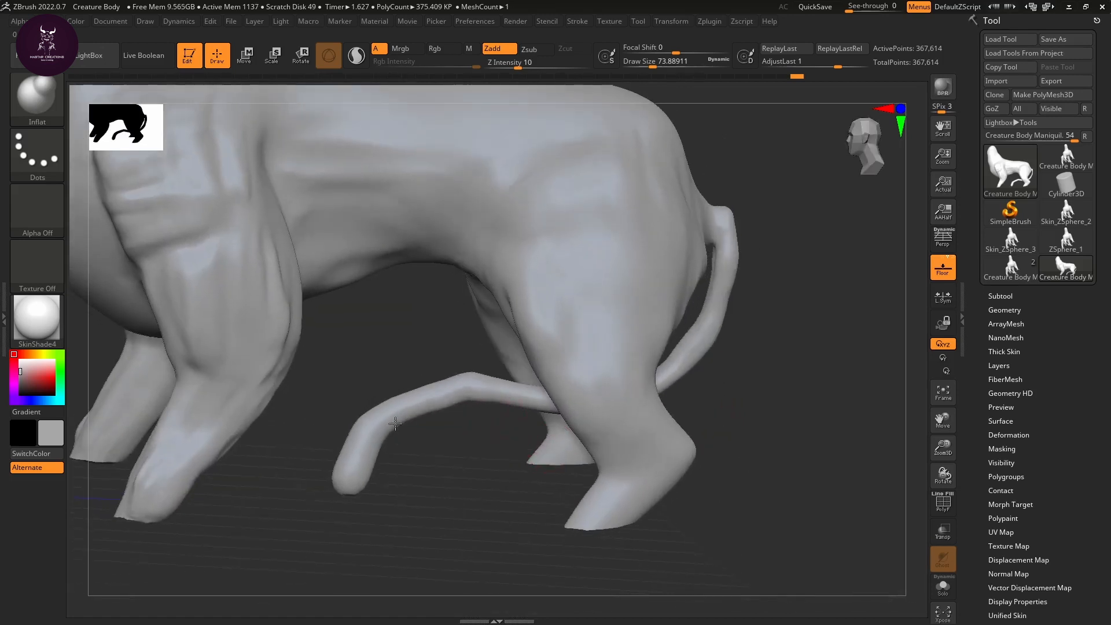
pyautogui.moveTo(353, 470); pyautogui.dragTo(446, 466)
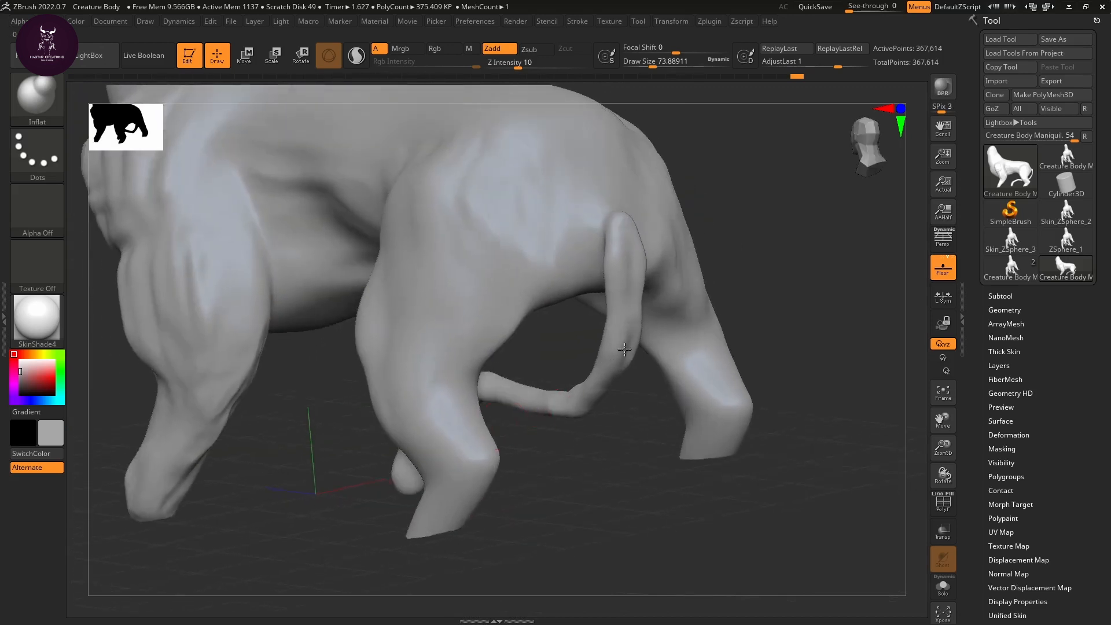
# Step: Inflate the rear stretch and lower bend of the tail, working from behind and below the creature
pyautogui.moveTo(624, 350); pyautogui.dragTo(594, 403)
pyautogui.moveTo(629, 349); pyautogui.dragTo(598, 408)
pyautogui.moveTo(608, 422); pyautogui.dragTo(492, 379)
pyautogui.moveTo(617, 372)
pyautogui.mouseDown()
pyautogui.moveTo(626, 455)
pyautogui.moveTo(611, 501)
pyautogui.mouseUp()
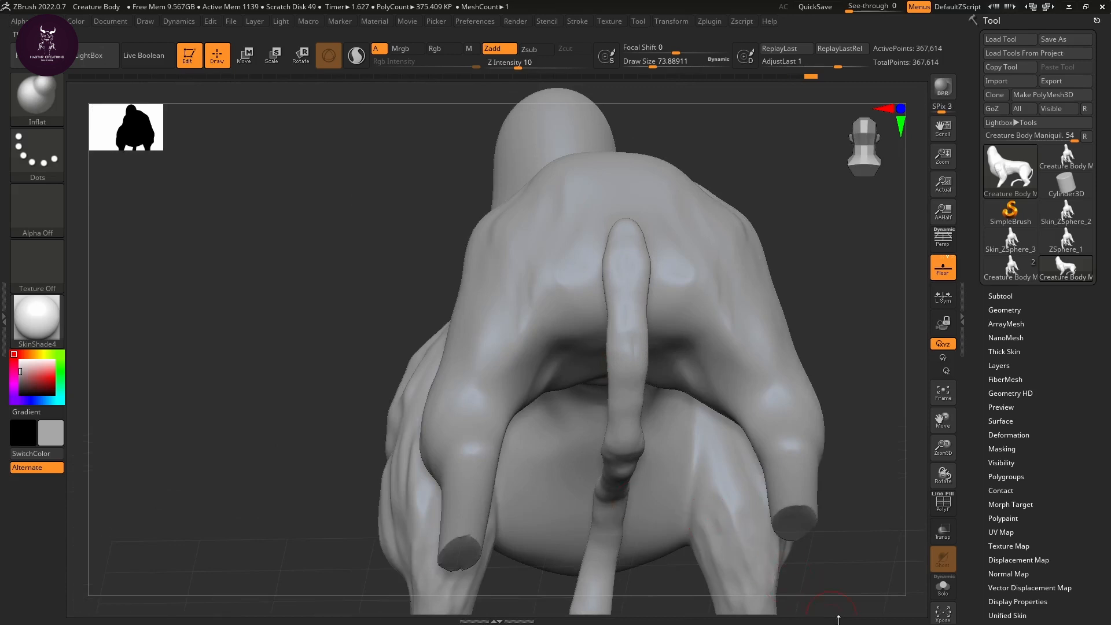
pyautogui.moveTo(839, 619)
pyautogui.mouseDown()
pyautogui.moveTo(856, 528)
pyautogui.moveTo(578, 429)
pyautogui.moveTo(747, 386)
pyautogui.moveTo(660, 411)
pyautogui.mouseUp()
pyautogui.moveTo(590, 451); pyautogui.dragTo(466, 578)
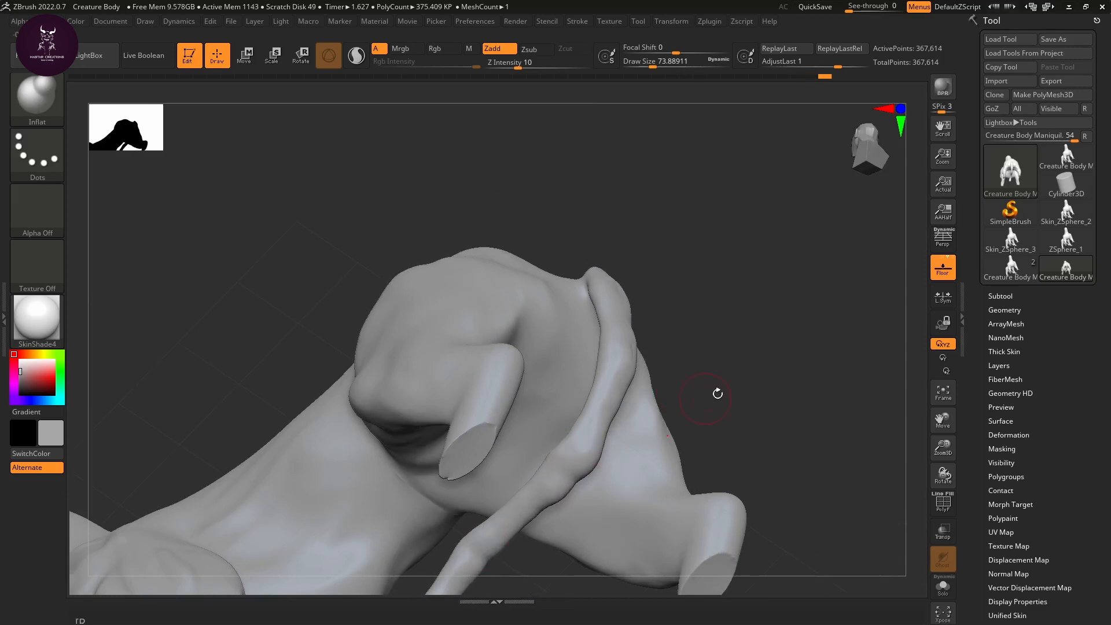
pyautogui.moveTo(718, 393); pyautogui.dragTo(627, 293)
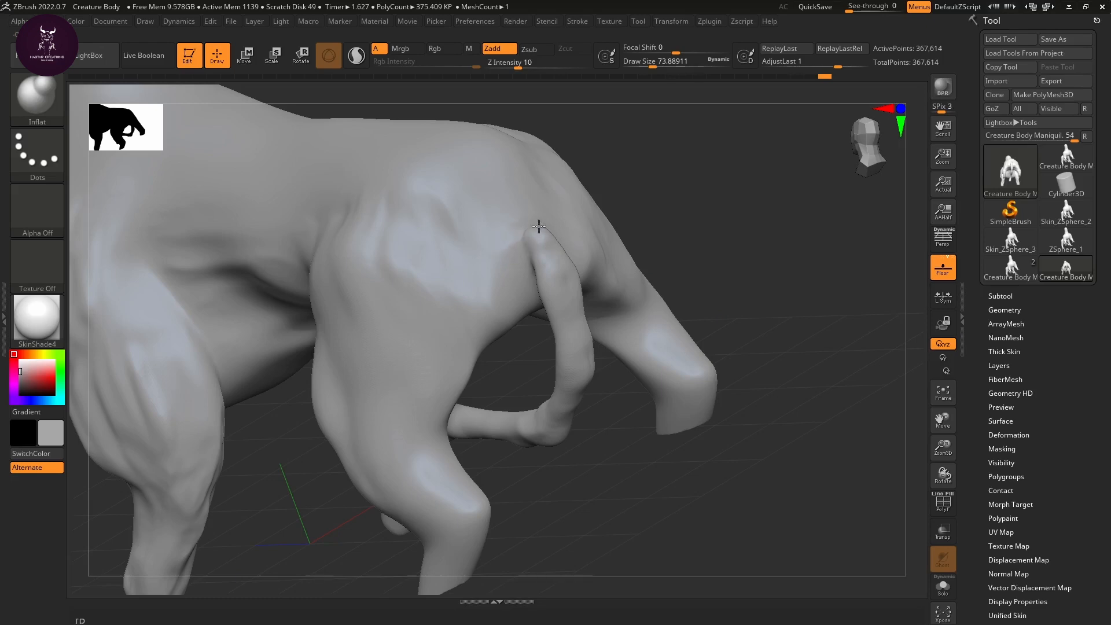
# Step: Build up clay around both sides of the tail base with the ClayBuildup brush to blend it into the rump
pyautogui.moveTo(538, 227); pyautogui.dragTo(522, 280)
pyautogui.press('b')
pyautogui.press('c')
pyautogui.press('b')
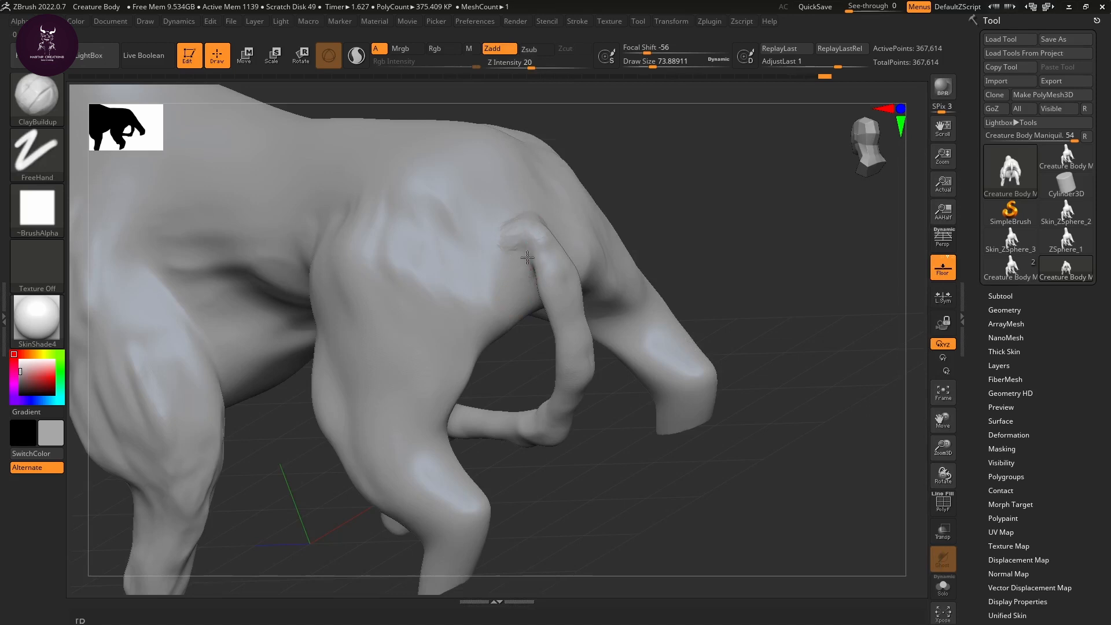
pyautogui.moveTo(709, 206); pyautogui.dragTo(627, 228)
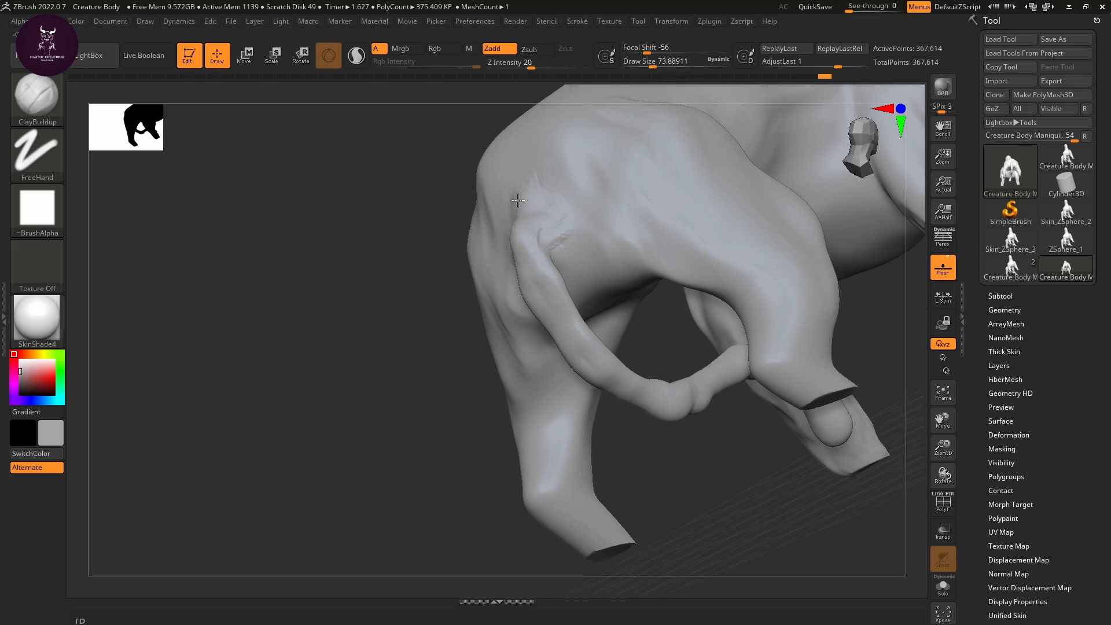
pyautogui.moveTo(439, 281); pyautogui.dragTo(579, 275)
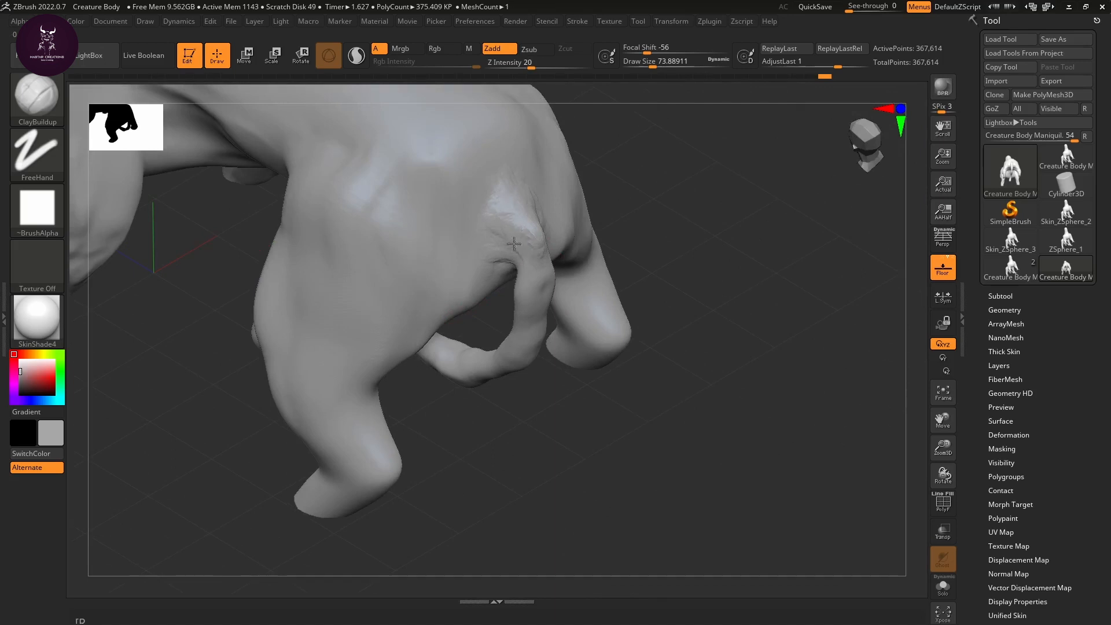
# Step: Smooth the tail base and the whole length of the tail to even out its bumps
pyautogui.keyDown('shift'); pyautogui.moveTo(500, 208); pyautogui.dragTo(514, 195); pyautogui.keyUp('shift')
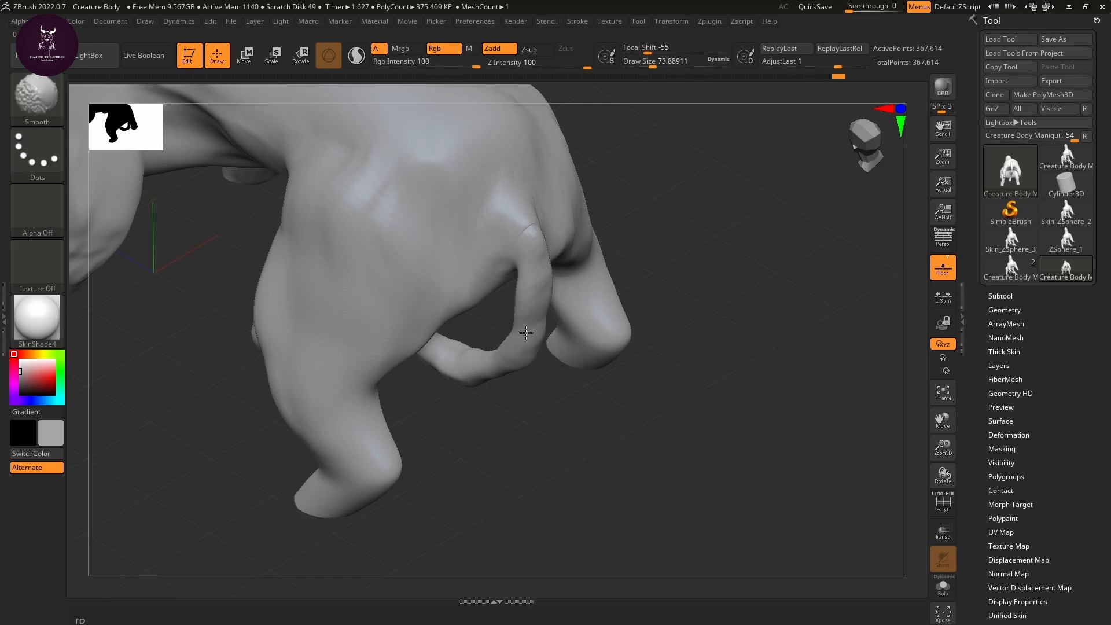
pyautogui.keyDown('shift'); pyautogui.moveTo(526, 333); pyautogui.dragTo(497, 370); pyautogui.keyUp('shift')
pyautogui.moveTo(515, 460); pyautogui.dragTo(544, 353)
pyautogui.keyDown('alt'); pyautogui.moveTo(710, 349); pyautogui.dragTo(783, 259); pyautogui.keyUp('alt')
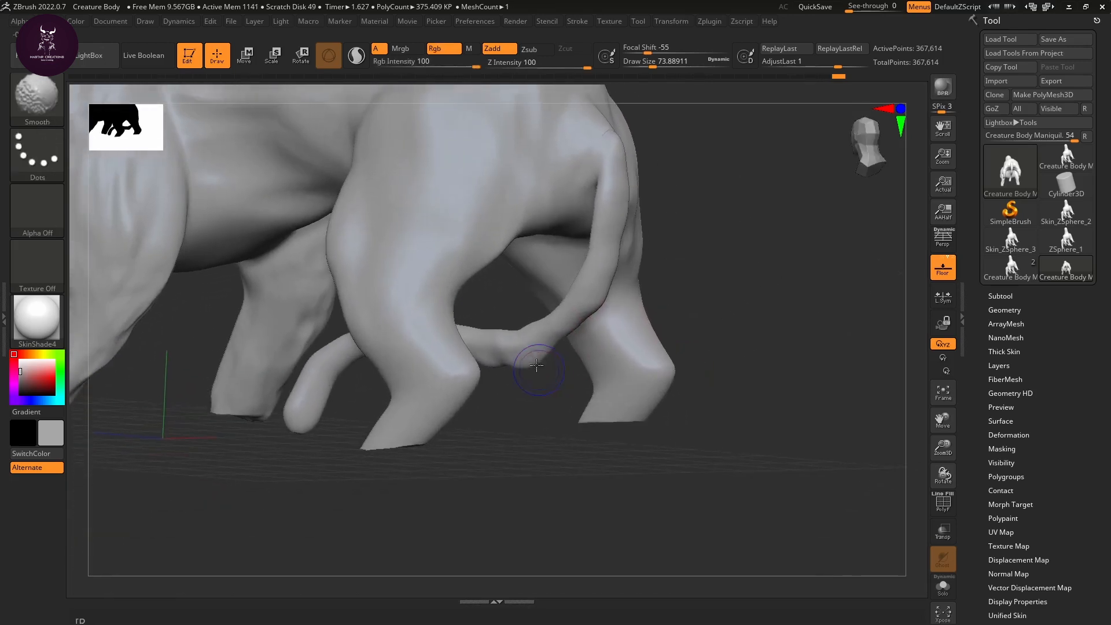
pyautogui.moveTo(536, 365)
pyautogui.keyDown('shift'); pyautogui.mouseDown()
pyautogui.moveTo(523, 370)
pyautogui.moveTo(554, 345)
pyautogui.moveTo(505, 364)
pyautogui.mouseUp(); pyautogui.keyUp('shift')
pyautogui.moveTo(529, 471); pyautogui.dragTo(608, 464)
pyautogui.keyDown('shift'); pyautogui.moveTo(420, 324); pyautogui.dragTo(367, 318); pyautogui.keyUp('shift')
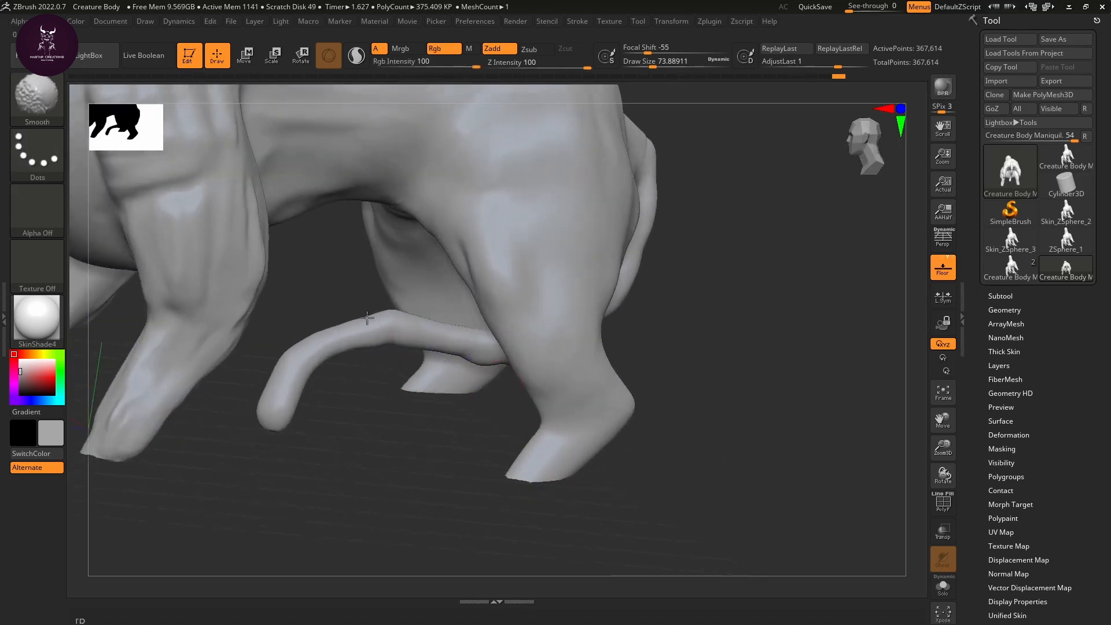
pyautogui.moveTo(434, 413)
pyautogui.mouseDown()
pyautogui.moveTo(422, 354)
pyautogui.moveTo(510, 362)
pyautogui.moveTo(491, 378)
pyautogui.mouseUp()
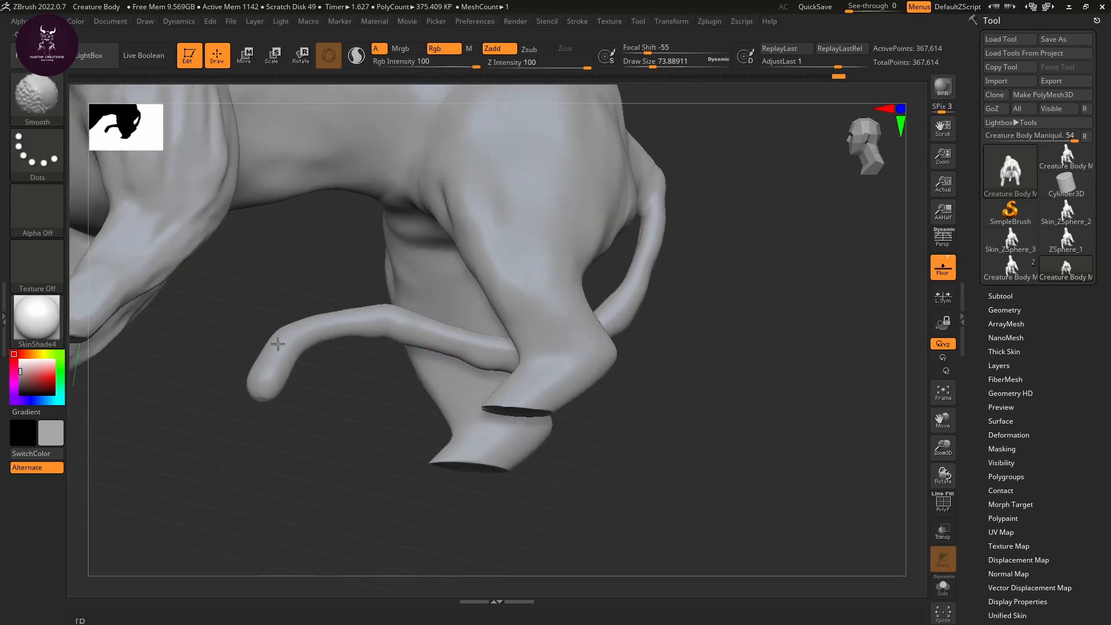
pyautogui.moveTo(397, 432)
pyautogui.mouseDown()
pyautogui.moveTo(531, 442)
pyautogui.moveTo(396, 459)
pyautogui.moveTo(426, 514)
pyautogui.moveTo(459, 426)
pyautogui.mouseUp()
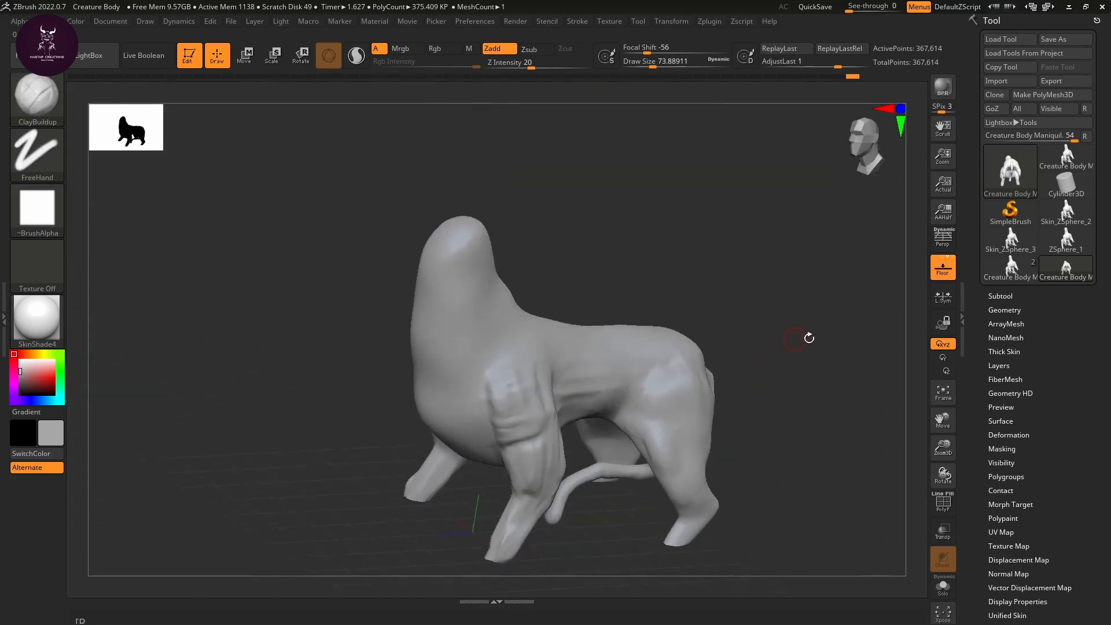
# Step: Build up the shoulder muscle down to the upper foreleg using the ClayBuildup brush at intensity 20
pyautogui.moveTo(840, 318); pyautogui.dragTo(868, 324)
pyautogui.press('b')
pyautogui.press('Escape')
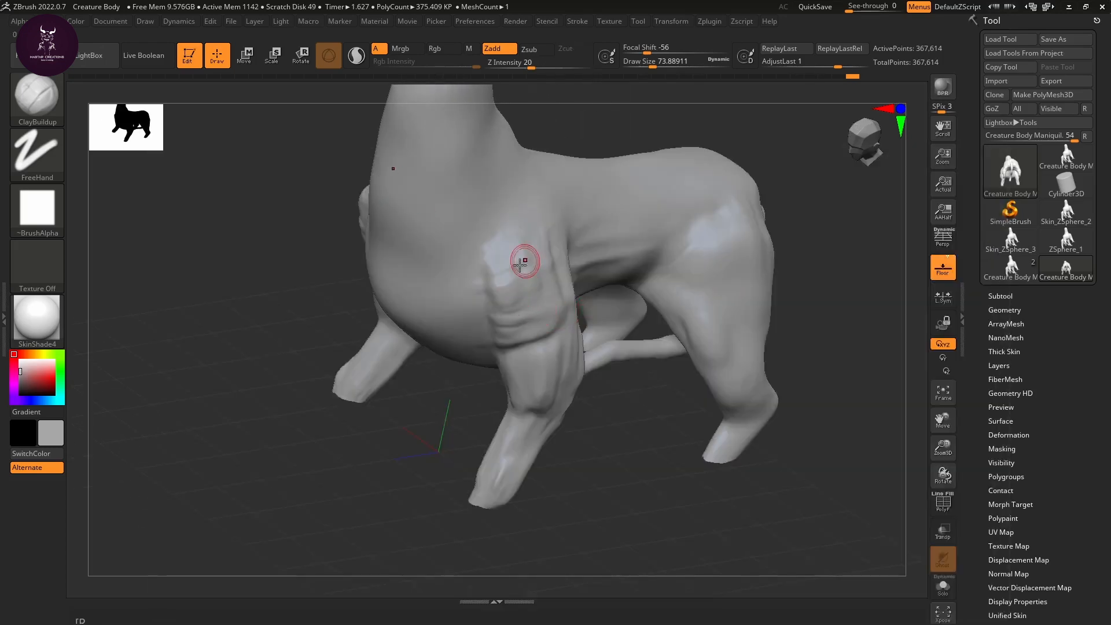
pyautogui.moveTo(503, 258)
pyautogui.mouseDown()
pyautogui.moveTo(478, 297)
pyautogui.moveTo(481, 238)
pyautogui.moveTo(504, 278)
pyautogui.moveTo(513, 258)
pyautogui.moveTo(520, 294)
pyautogui.mouseUp()
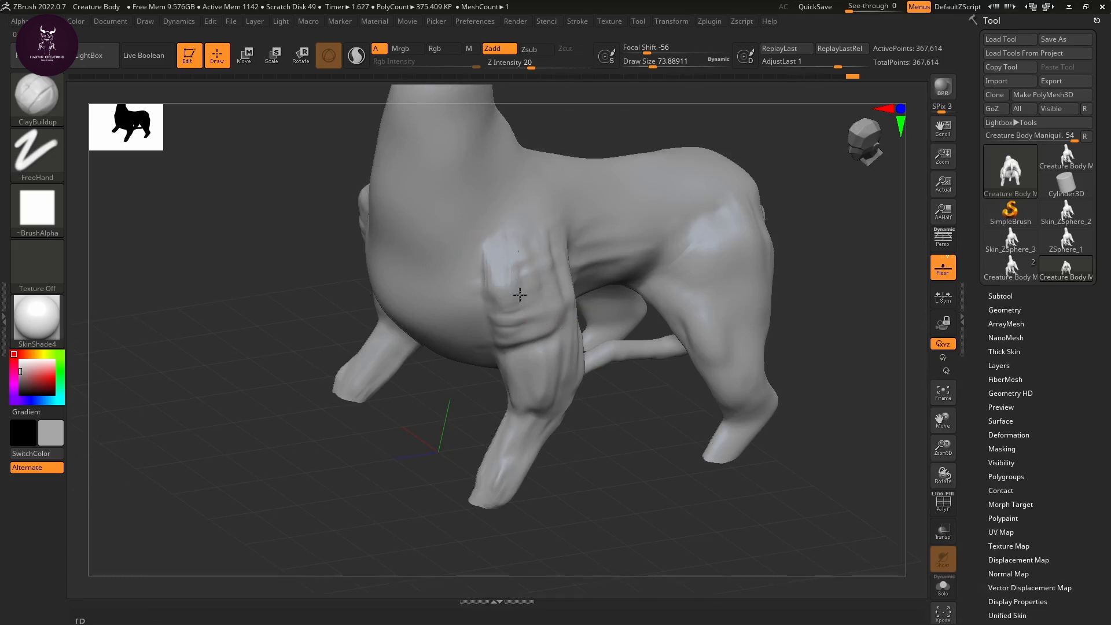
pyautogui.moveTo(525, 233)
pyautogui.mouseDown()
pyautogui.moveTo(534, 300)
pyautogui.moveTo(542, 238)
pyautogui.moveTo(563, 272)
pyautogui.moveTo(528, 228)
pyautogui.moveTo(547, 291)
pyautogui.moveTo(512, 253)
pyautogui.moveTo(512, 337)
pyautogui.mouseUp()
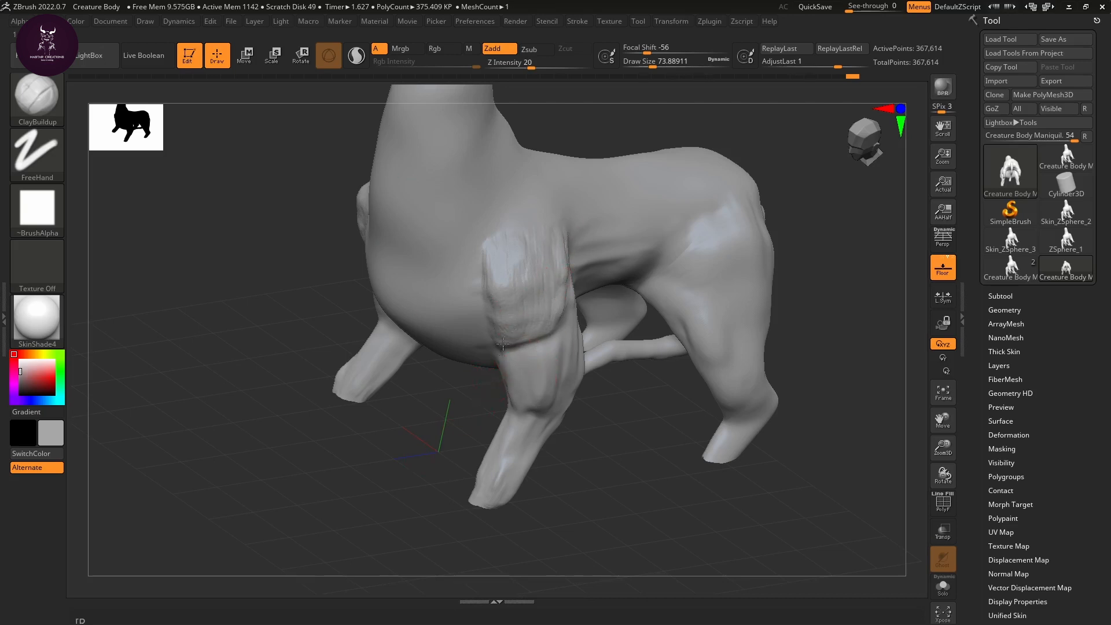
pyautogui.moveTo(527, 350)
pyautogui.mouseDown()
pyautogui.moveTo(528, 402)
pyautogui.moveTo(549, 347)
pyautogui.mouseUp()
# Step: Extend the ClayBuildup strokes down the foreleg and over the rear side of the shoulder and upper leg
pyautogui.moveTo(596, 481); pyautogui.dragTo(614, 417)
pyautogui.moveTo(527, 409)
pyautogui.mouseDown()
pyautogui.moveTo(537, 388)
pyautogui.moveTo(525, 396)
pyautogui.mouseUp()
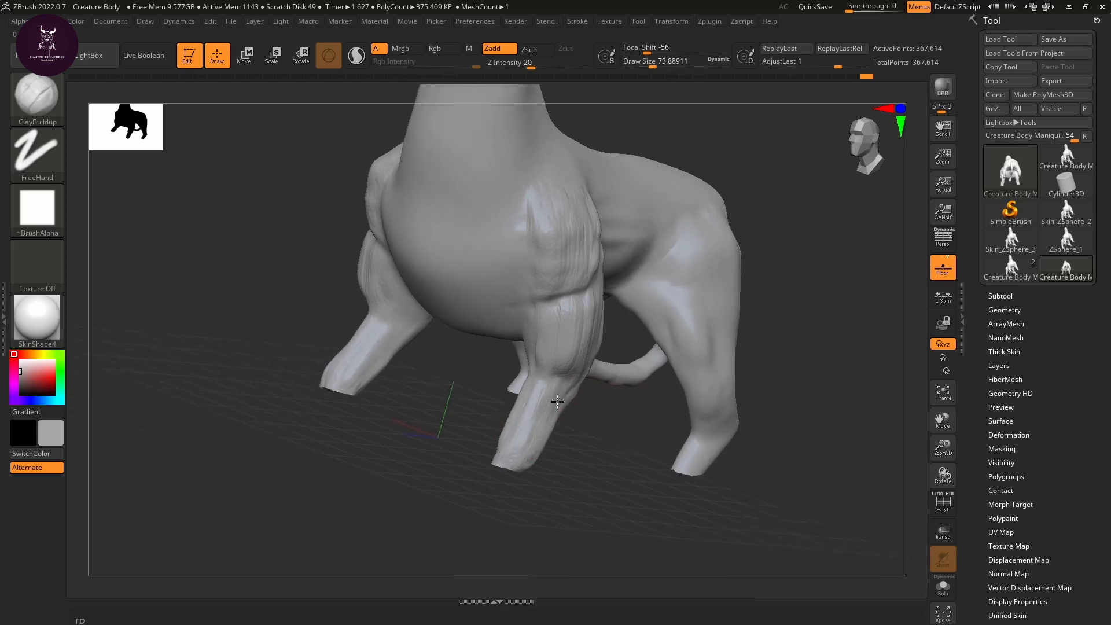
pyautogui.moveTo(602, 444); pyautogui.dragTo(555, 417)
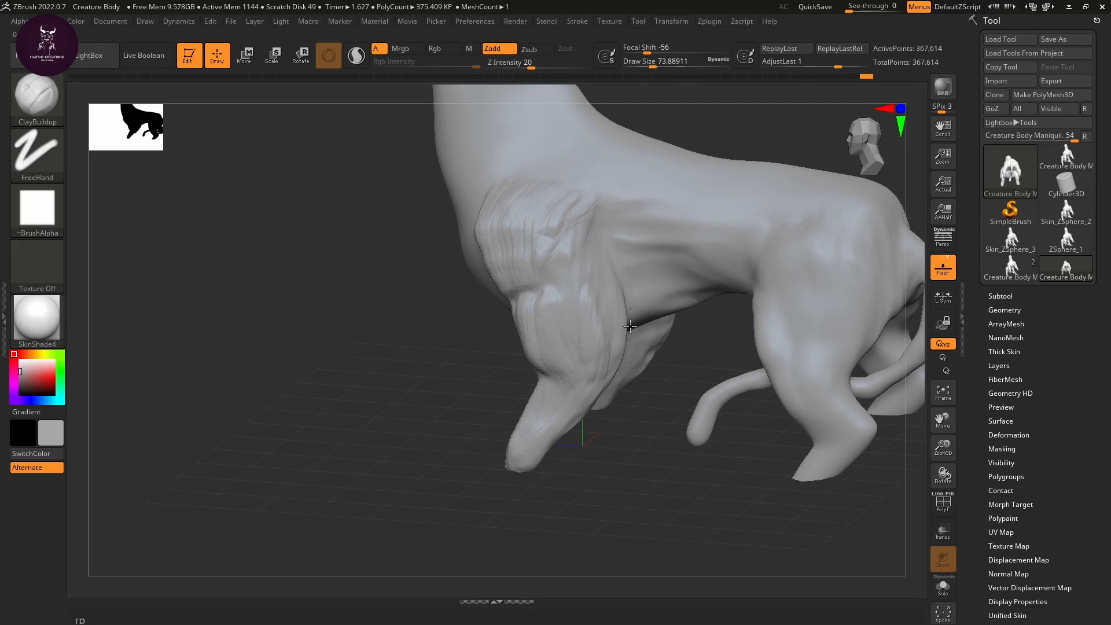
pyautogui.moveTo(647, 422)
pyautogui.mouseDown()
pyautogui.moveTo(603, 398)
pyautogui.moveTo(567, 469)
pyautogui.mouseUp()
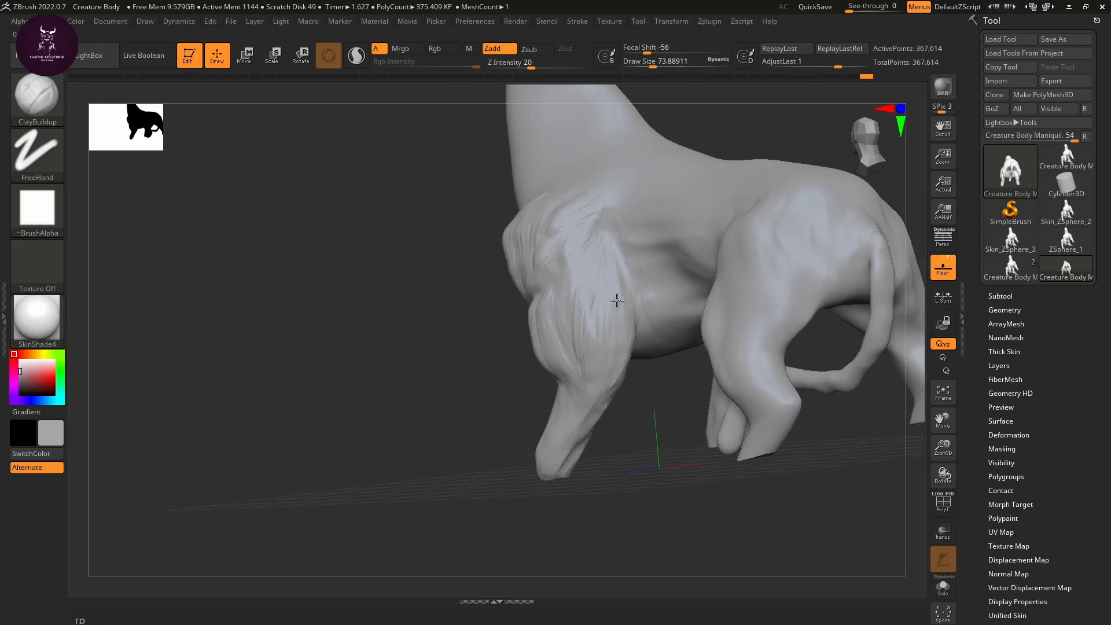
# Step: Build up muscle strands running from behind the shoulder across the flank toward the hip with ClayBuildup
pyautogui.moveTo(654, 452)
pyautogui.mouseDown()
pyautogui.moveTo(647, 485)
pyautogui.moveTo(682, 243)
pyautogui.moveTo(645, 276)
pyautogui.mouseUp()
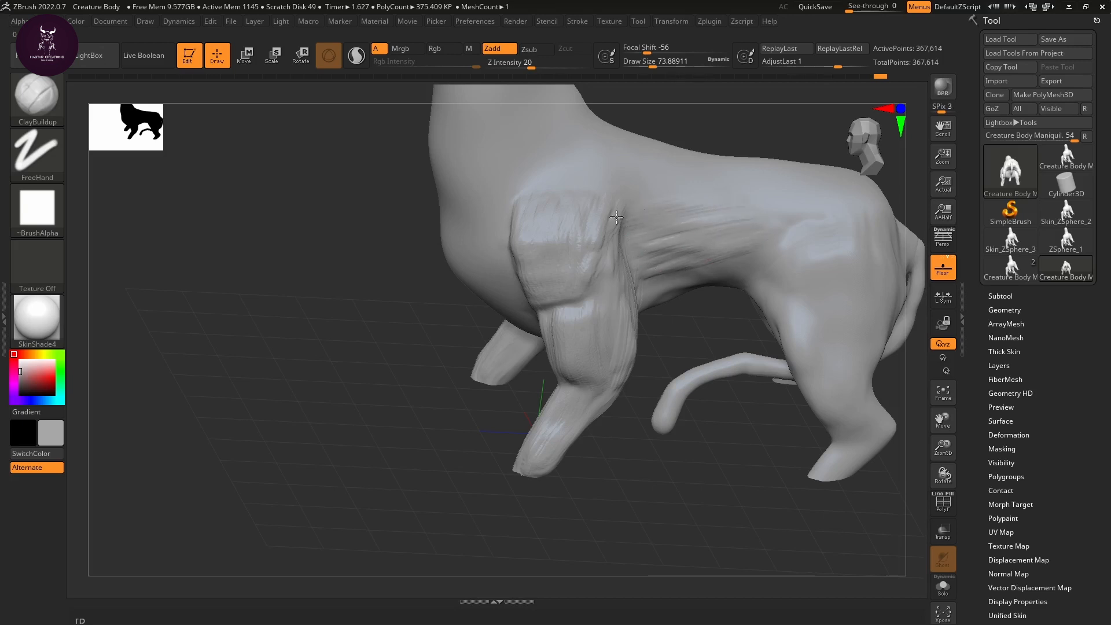
pyautogui.moveTo(613, 216)
pyautogui.mouseDown()
pyautogui.moveTo(743, 208)
pyautogui.moveTo(632, 262)
pyautogui.moveTo(725, 201)
pyautogui.moveTo(629, 210)
pyautogui.moveTo(730, 194)
pyautogui.mouseUp()
pyautogui.moveTo(710, 343); pyautogui.dragTo(709, 458)
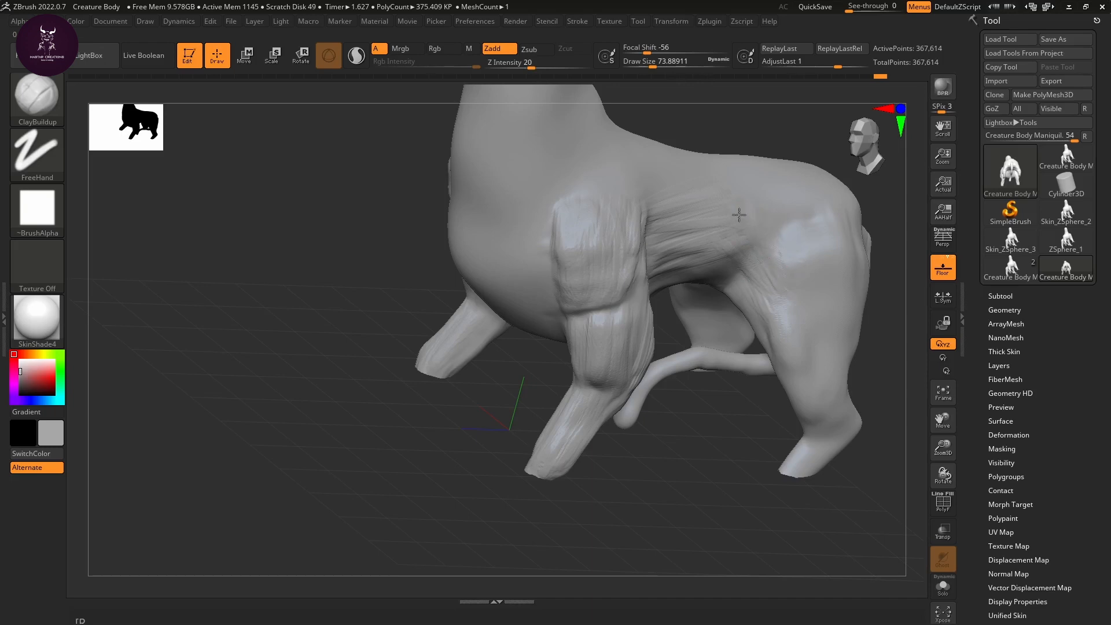
# Step: Build up muscle strands from the rear flank over the hip and down the thigh with ClayBuildup at intensity 20
pyautogui.moveTo(739, 215)
pyautogui.mouseDown()
pyautogui.moveTo(763, 224)
pyautogui.moveTo(770, 243)
pyautogui.mouseUp()
pyautogui.moveTo(776, 354); pyautogui.dragTo(779, 396, button='right')
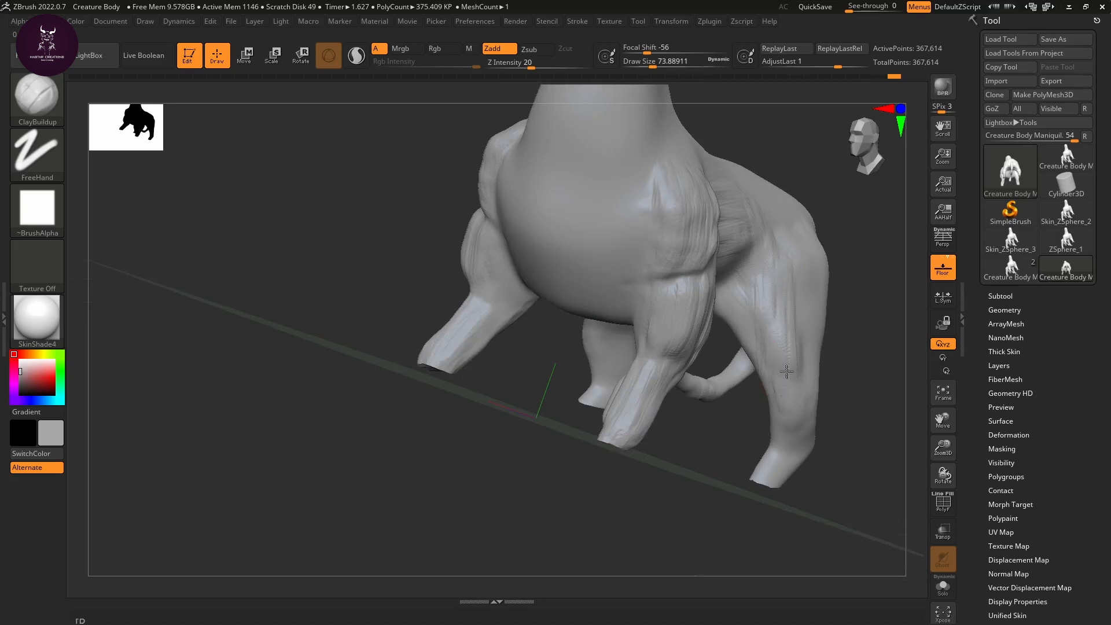
pyautogui.moveTo(798, 345); pyautogui.dragTo(798, 382, button='right')
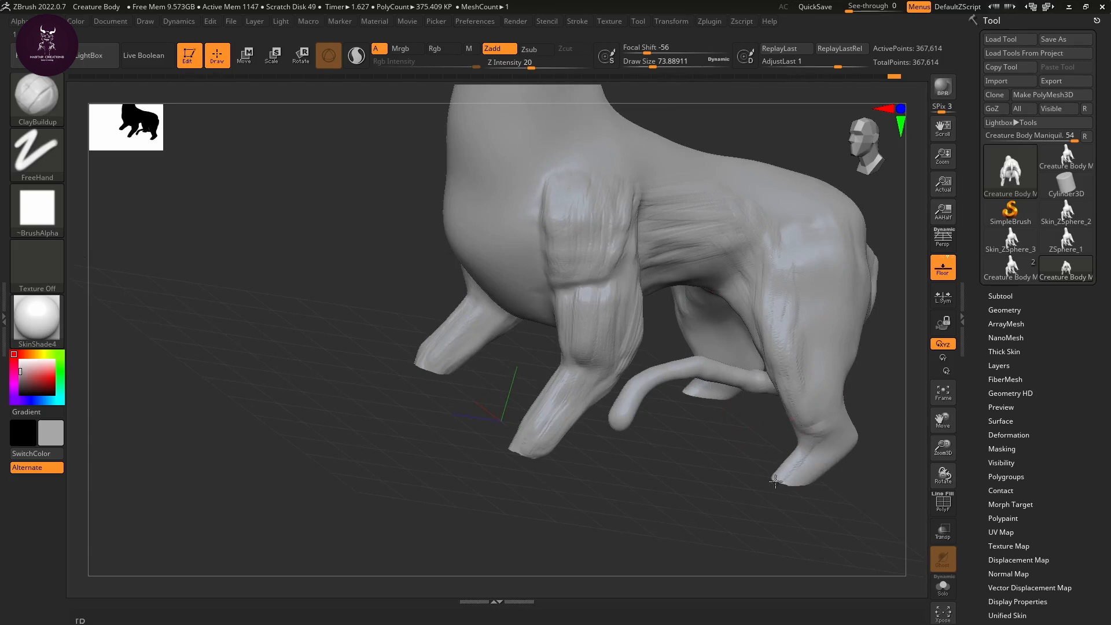
pyautogui.moveTo(813, 465); pyautogui.dragTo(805, 475)
pyautogui.moveTo(819, 491); pyautogui.dragTo(773, 483)
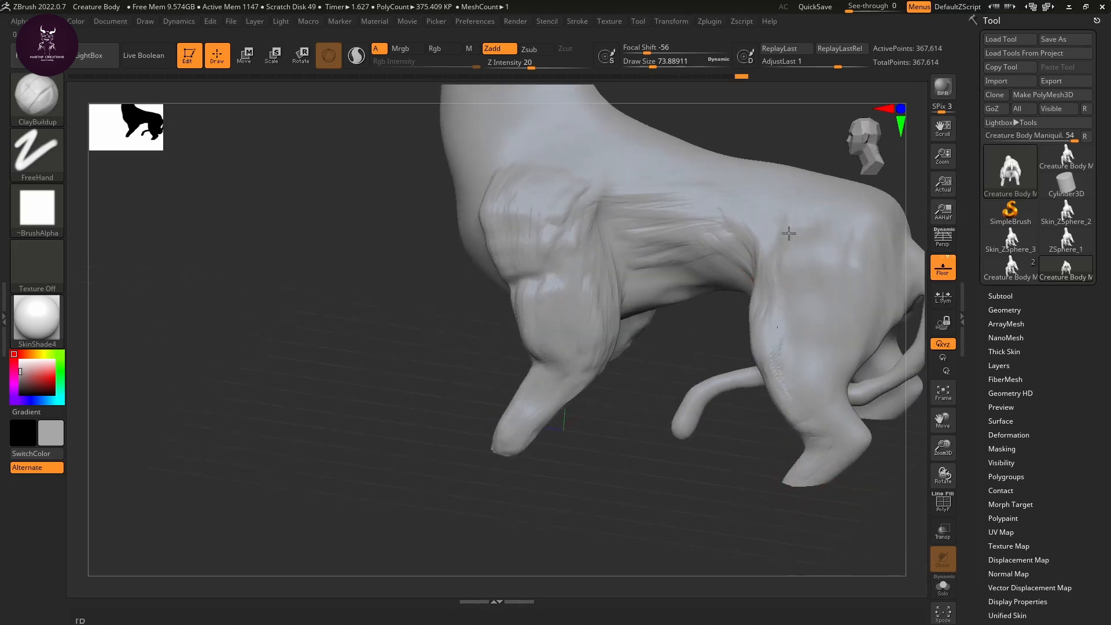
pyautogui.moveTo(801, 218)
pyautogui.mouseDown()
pyautogui.moveTo(816, 225)
pyautogui.moveTo(789, 312)
pyautogui.moveTo(797, 360)
pyautogui.moveTo(840, 245)
pyautogui.mouseUp()
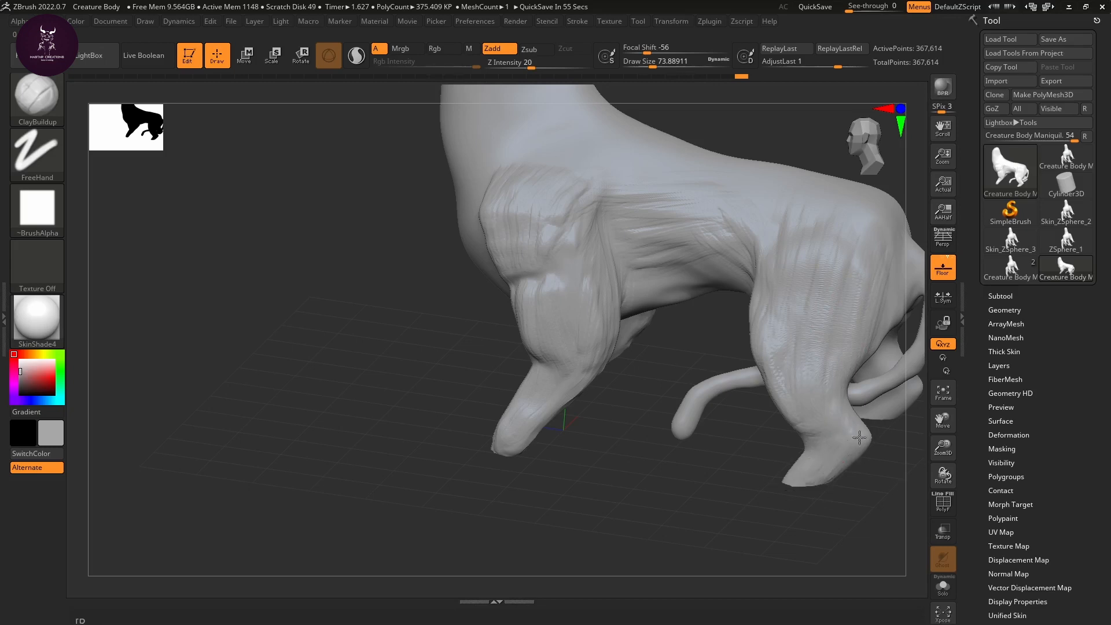
# Step: Extend the ClayBuildup strokes over the back of the hind leg, the rump and the area around the tail base
pyautogui.moveTo(873, 479); pyautogui.dragTo(776, 399)
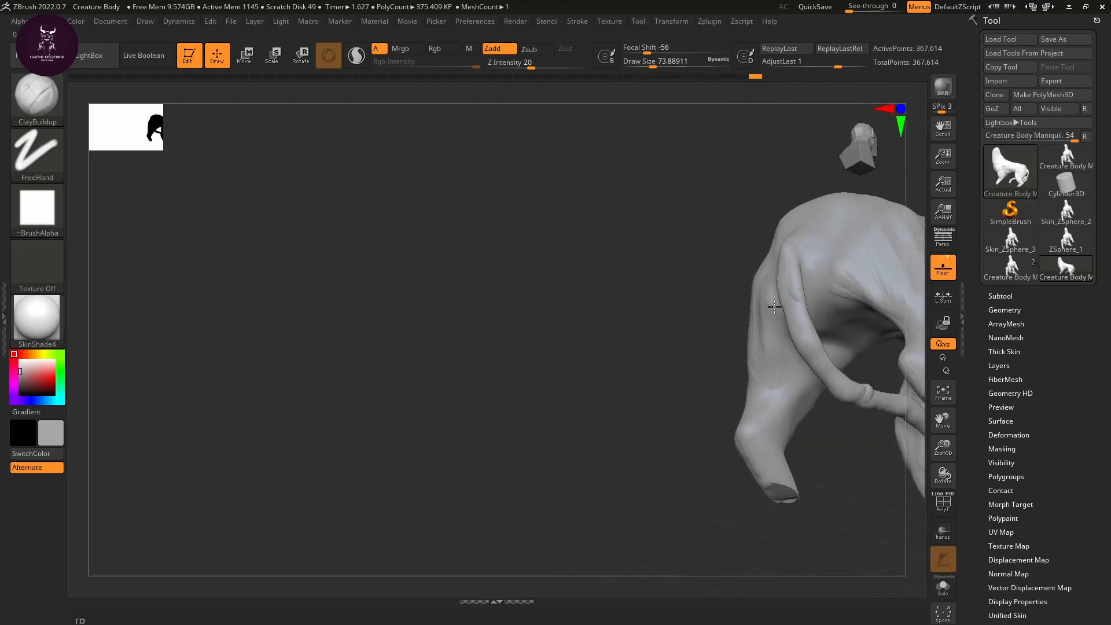
pyautogui.moveTo(808, 463); pyautogui.dragTo(838, 458)
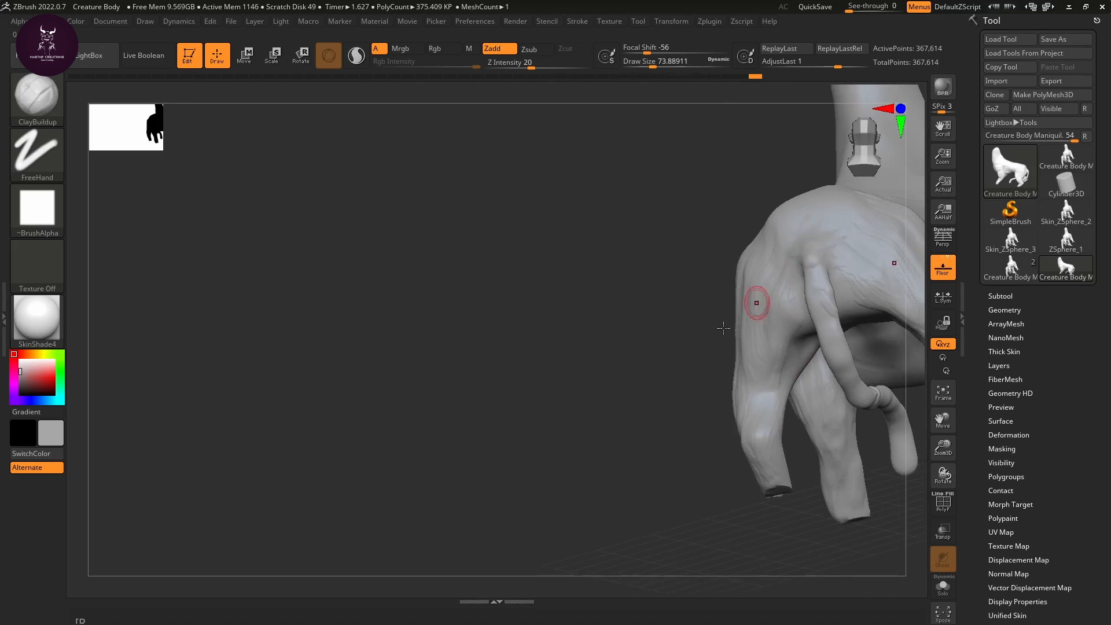
pyautogui.moveTo(651, 360); pyautogui.dragTo(804, 278)
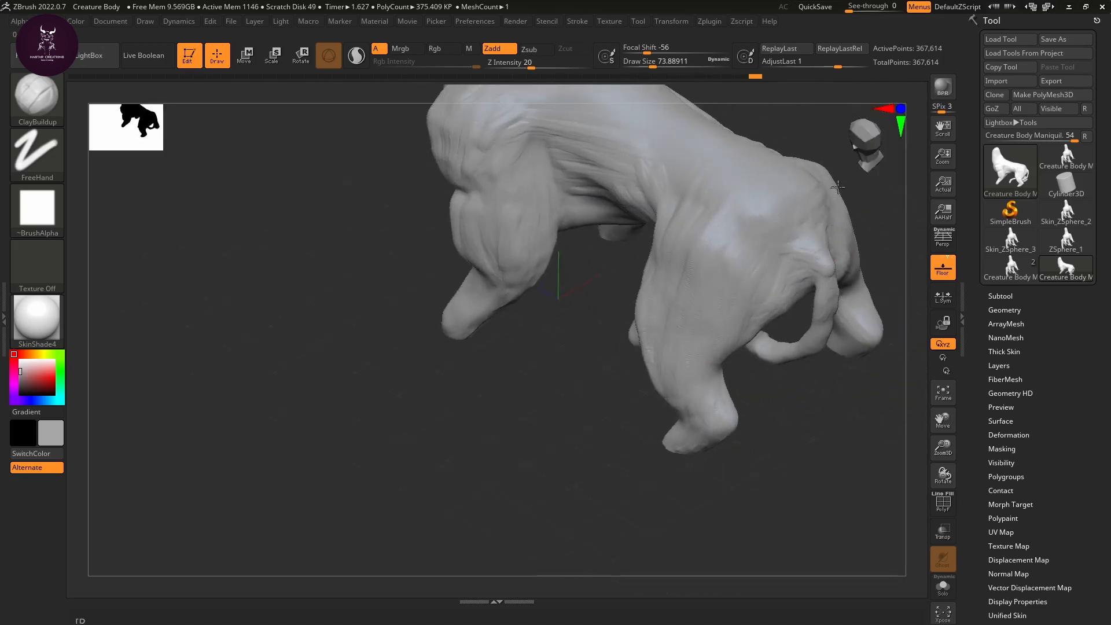
pyautogui.moveTo(818, 397)
pyautogui.mouseDown()
pyautogui.moveTo(801, 526)
pyautogui.moveTo(864, 327)
pyautogui.moveTo(778, 288)
pyautogui.mouseUp()
pyautogui.press('shift')
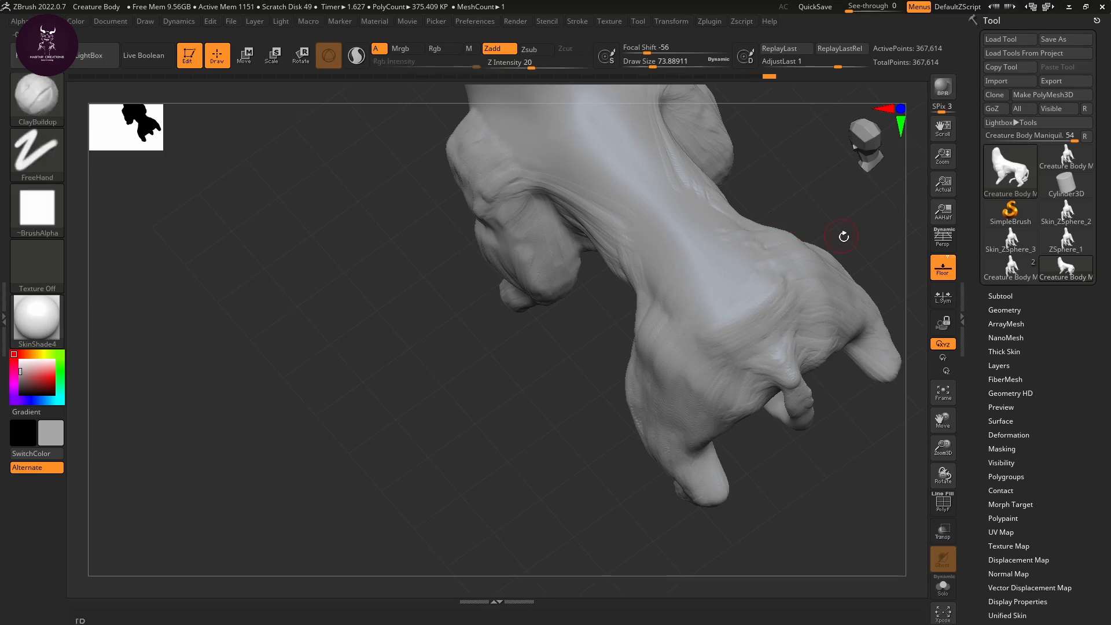
# Step: Carve the first grooves into the front of the shoulder muscle with the DamStandard brush at intensity 33
pyautogui.moveTo(843, 236)
pyautogui.mouseDown()
pyautogui.moveTo(866, 191)
pyautogui.moveTo(801, 290)
pyautogui.moveTo(635, 366)
pyautogui.moveTo(860, 384)
pyautogui.moveTo(839, 347)
pyautogui.moveTo(832, 446)
pyautogui.moveTo(767, 393)
pyautogui.mouseUp()
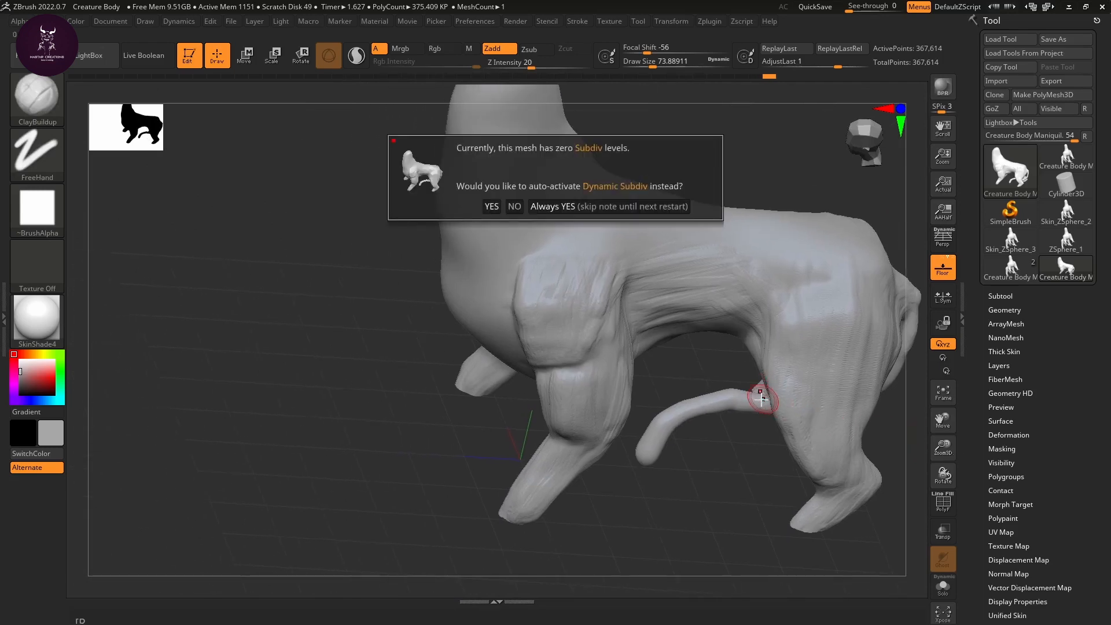
pyautogui.press('b')
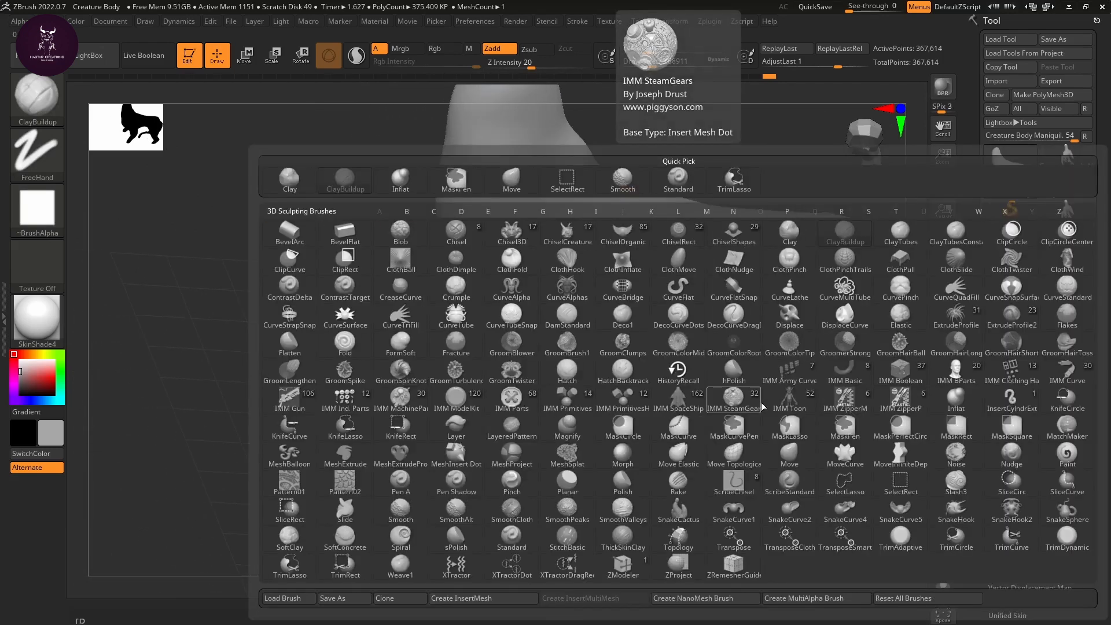
pyautogui.press('Escape')
pyautogui.press('b')
pyautogui.press('d')
pyautogui.press('s')
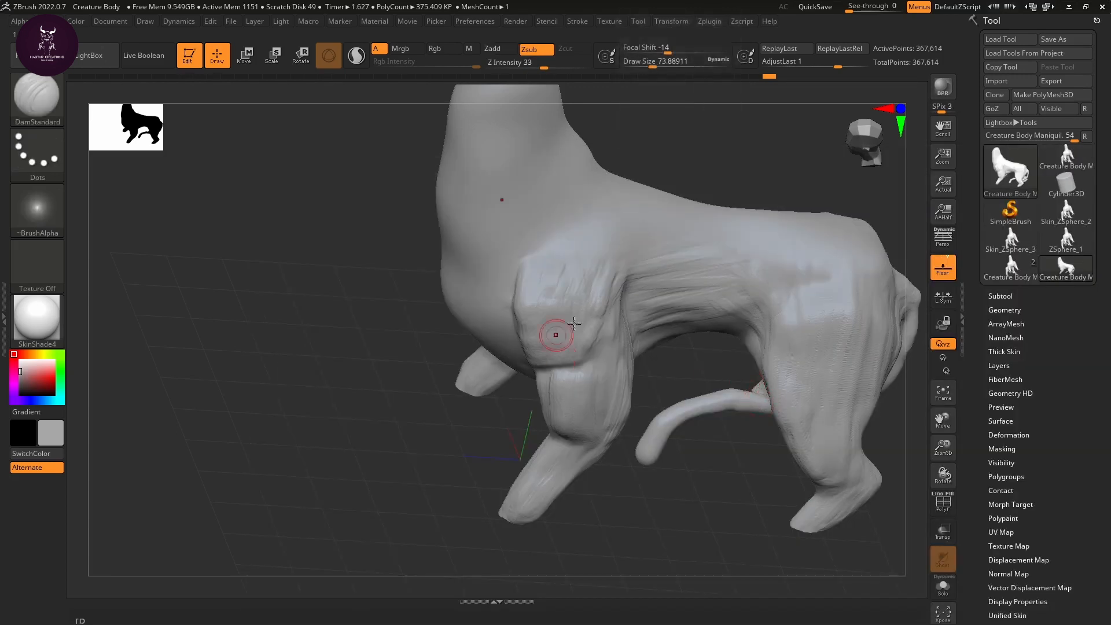
pyautogui.moveTo(377, 435)
pyautogui.mouseDown()
pyautogui.moveTo(456, 445)
pyautogui.moveTo(516, 426)
pyautogui.mouseUp()
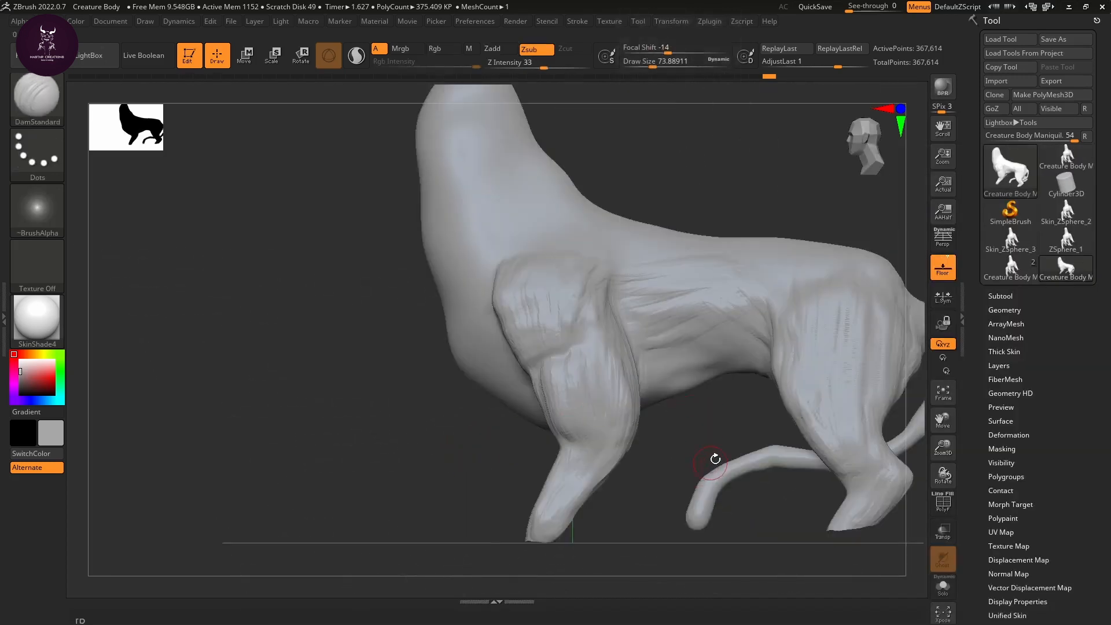
pyautogui.moveTo(434, 352); pyautogui.dragTo(373, 365)
pyautogui.moveTo(758, 199); pyautogui.dragTo(695, 263)
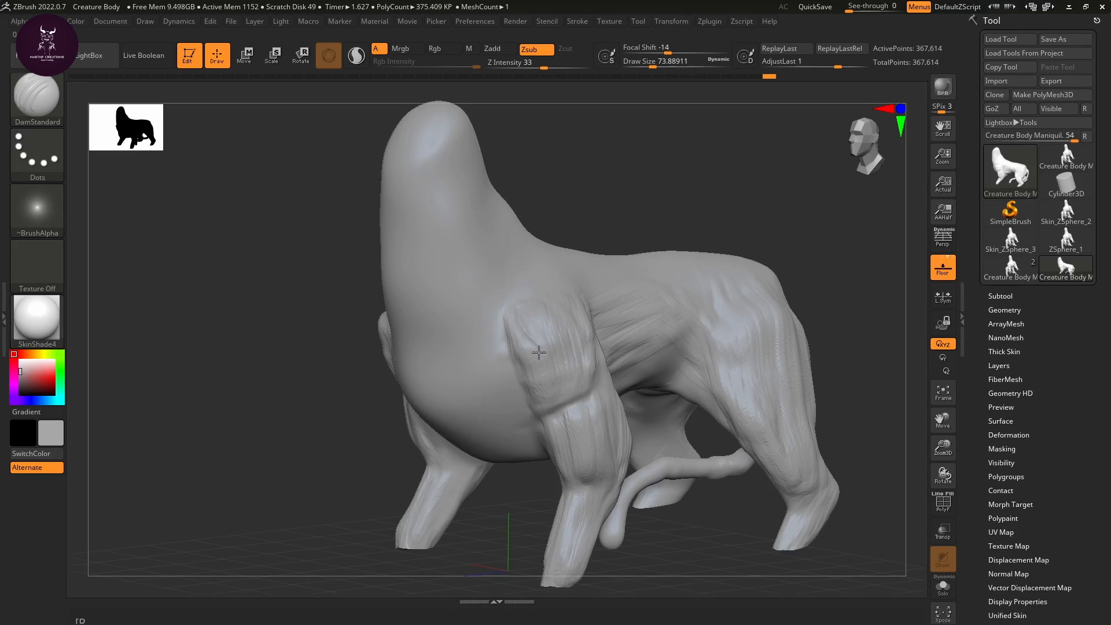
pyautogui.moveTo(538, 353); pyautogui.dragTo(516, 311)
pyautogui.moveTo(535, 351); pyautogui.dragTo(545, 303)
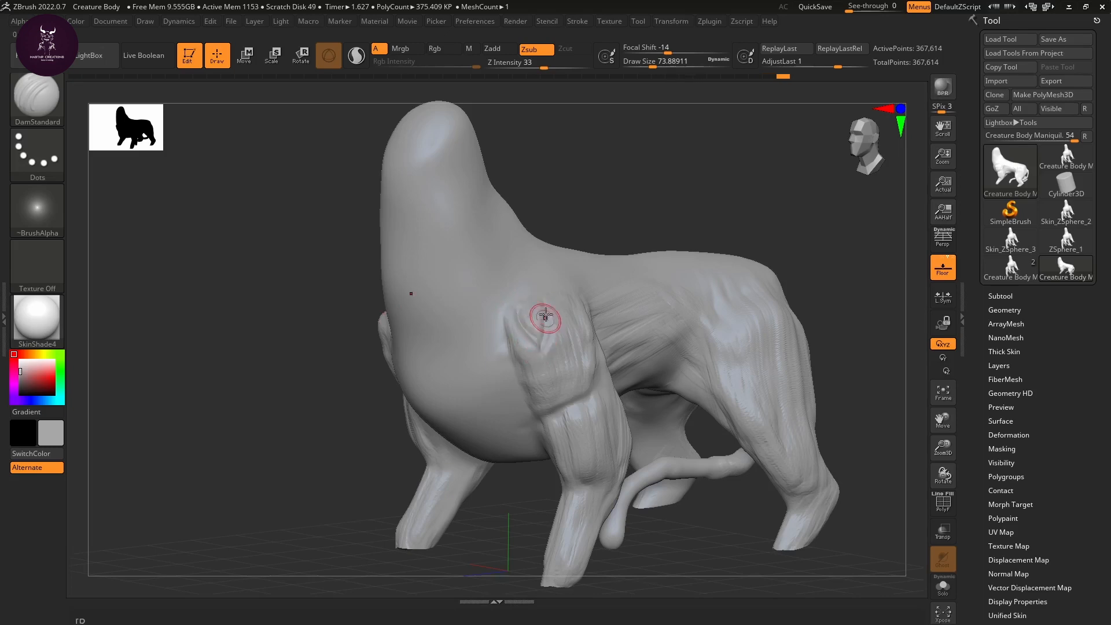
# Step: Refine the shoulder grooves with DamStandard at a draw size of about 31
pyautogui.moveTo(525, 338)
pyautogui.mouseDown()
pyautogui.moveTo(515, 331)
pyautogui.moveTo(518, 344)
pyautogui.mouseUp()
pyautogui.press('s')
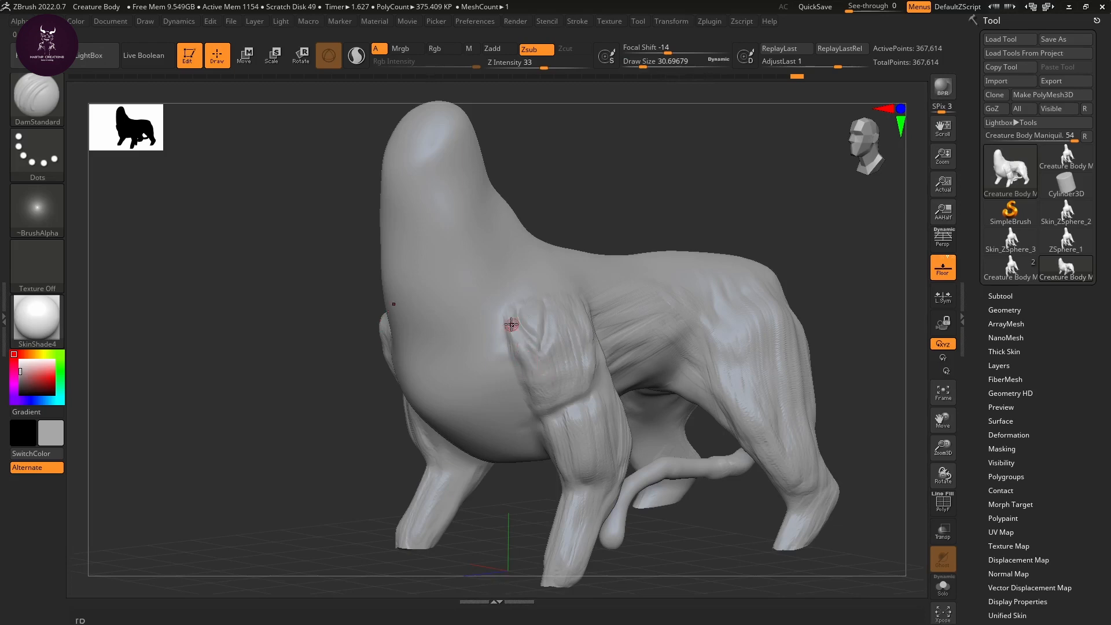
pyautogui.moveTo(542, 355)
pyautogui.mouseDown()
pyautogui.moveTo(522, 334)
pyautogui.moveTo(537, 364)
pyautogui.mouseUp()
# Step: Smooth the ClayBuildup texture on the shoulder and foreleg using a draw size of about 344
pyautogui.press('b')
pyautogui.press('c')
pyautogui.press('b')
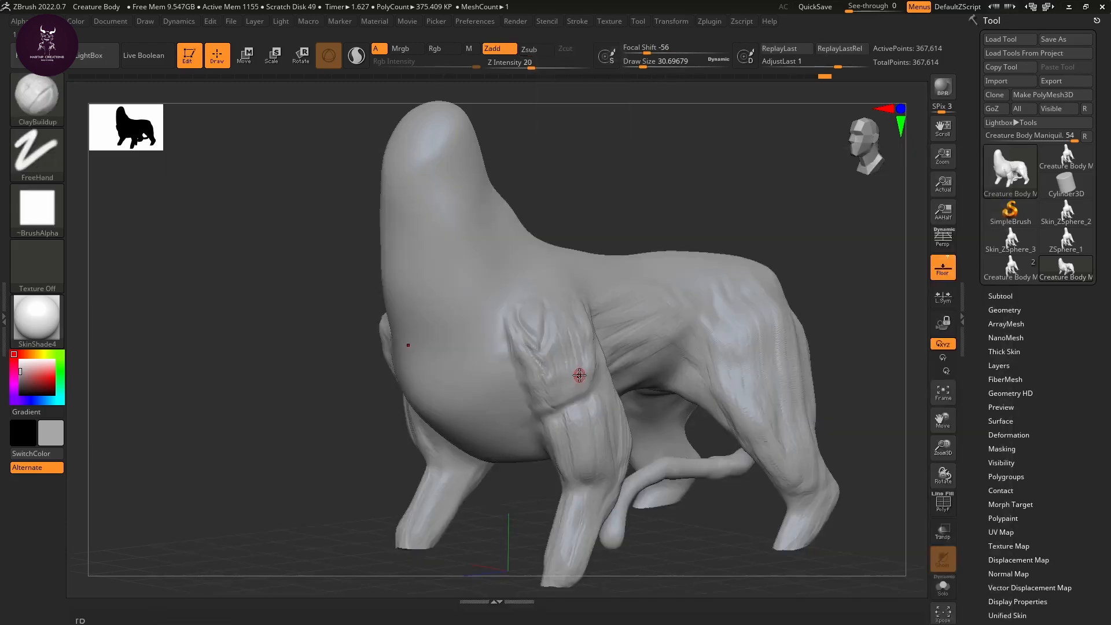
pyautogui.press('s')
pyautogui.moveTo(584, 379); pyautogui.dragTo(622, 380)
pyautogui.press('shift')
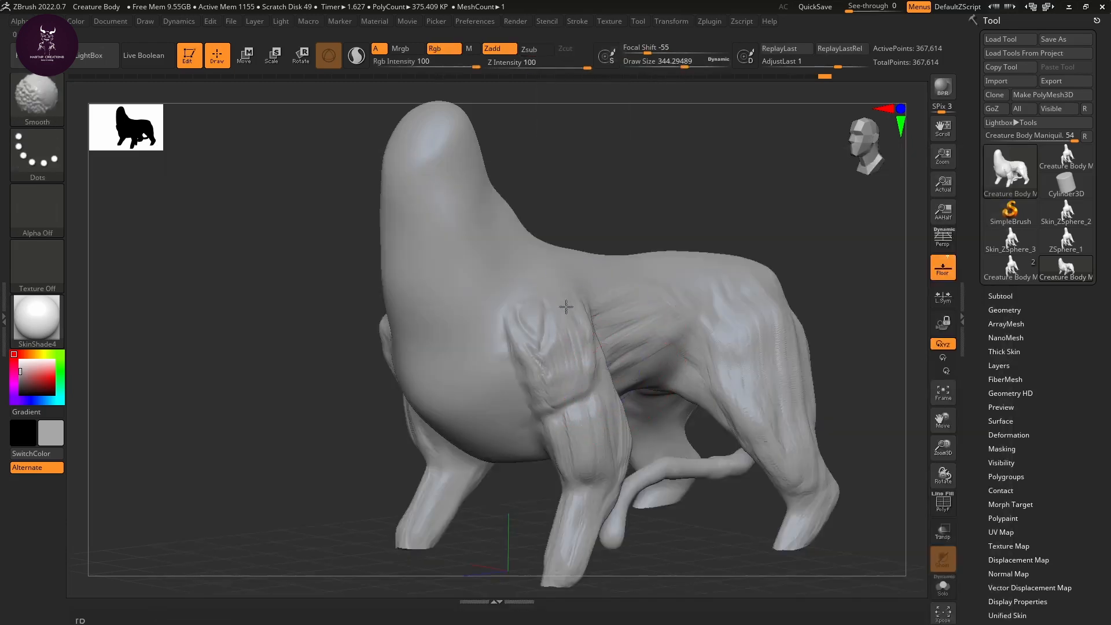
pyautogui.keyDown('shift'); pyautogui.moveTo(577, 548); pyautogui.dragTo(589, 499); pyautogui.keyUp('shift')
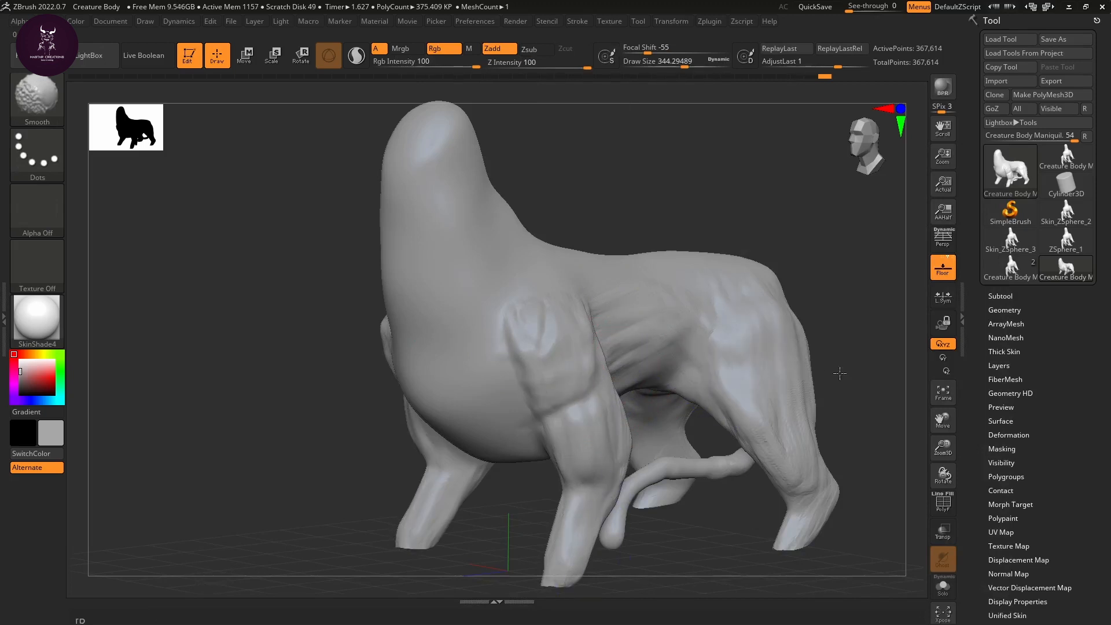
# Step: Smooth the remaining foreleg, hind legs, hips, rump and flank to soften the stroke marks
pyautogui.moveTo(628, 494); pyautogui.dragTo(769, 449)
pyautogui.keyDown('shift'); pyautogui.moveTo(467, 469); pyautogui.dragTo(407, 554); pyautogui.keyUp('shift')
pyautogui.moveTo(872, 390)
pyautogui.mouseDown()
pyautogui.moveTo(816, 318)
pyautogui.moveTo(592, 397)
pyautogui.mouseUp()
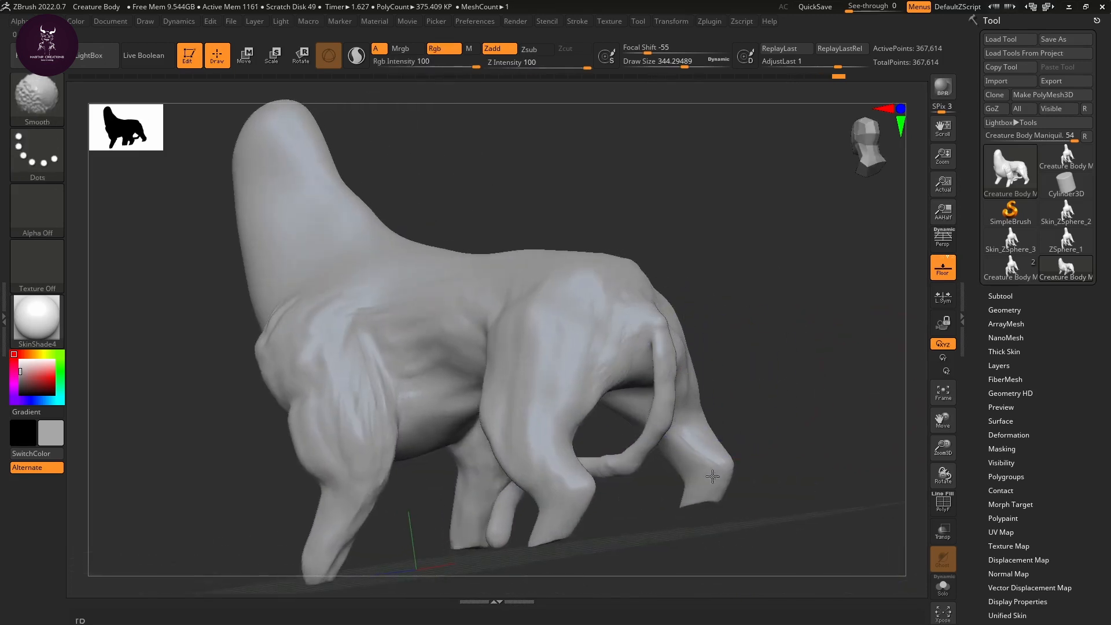
pyautogui.moveTo(827, 472); pyautogui.dragTo(729, 426)
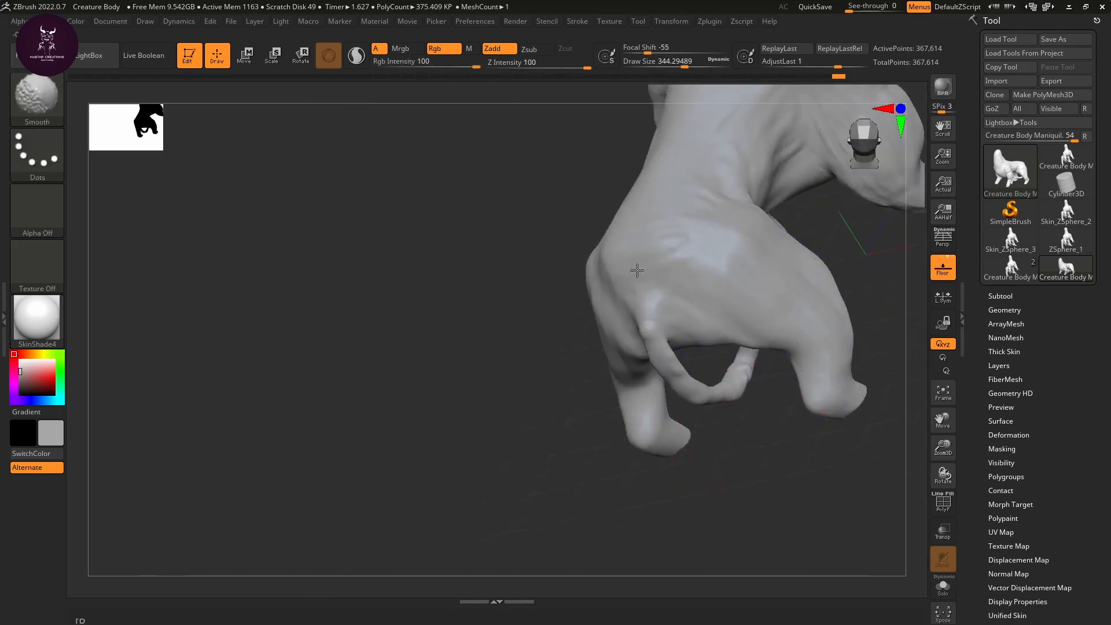
pyautogui.moveTo(463, 343); pyautogui.dragTo(571, 322)
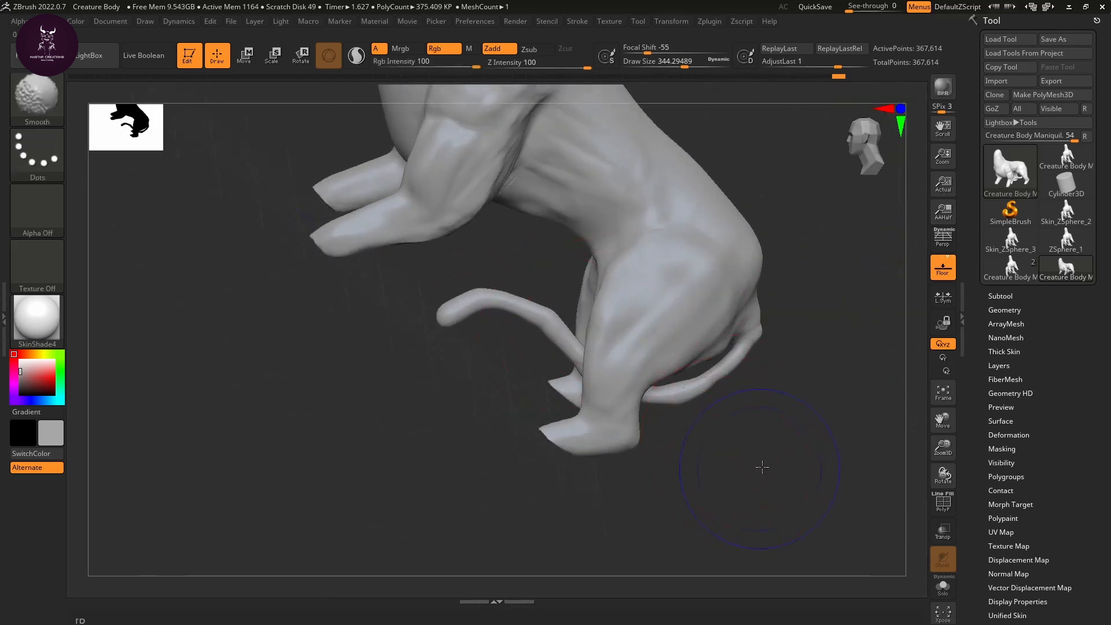
pyautogui.keyDown('shift'); pyautogui.moveTo(762, 466); pyautogui.dragTo(734, 447); pyautogui.keyUp('shift')
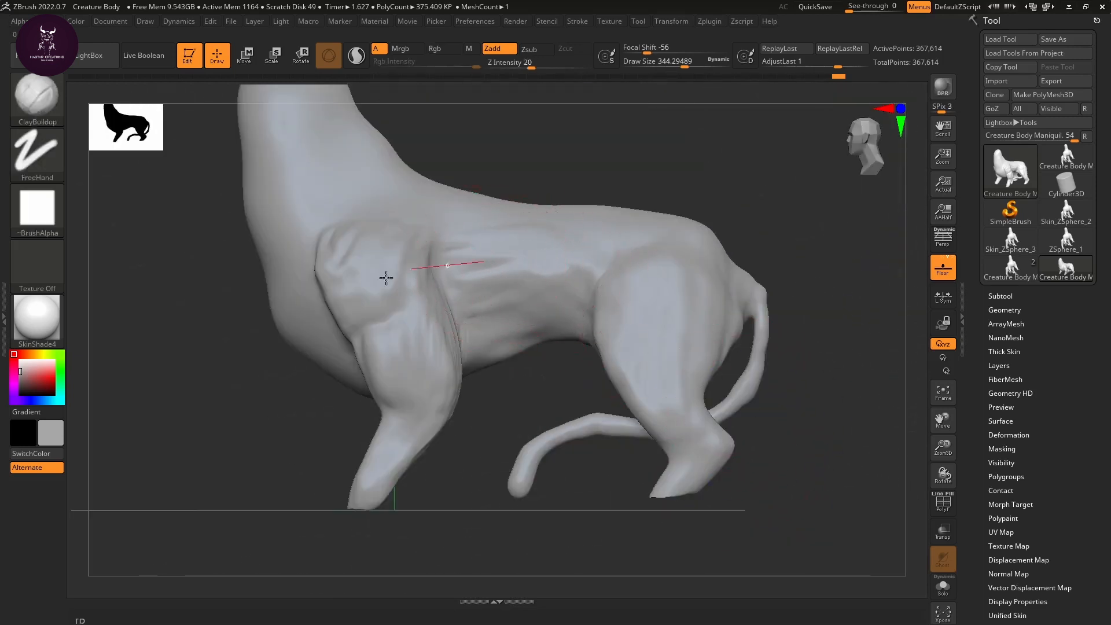
pyautogui.press('shift')
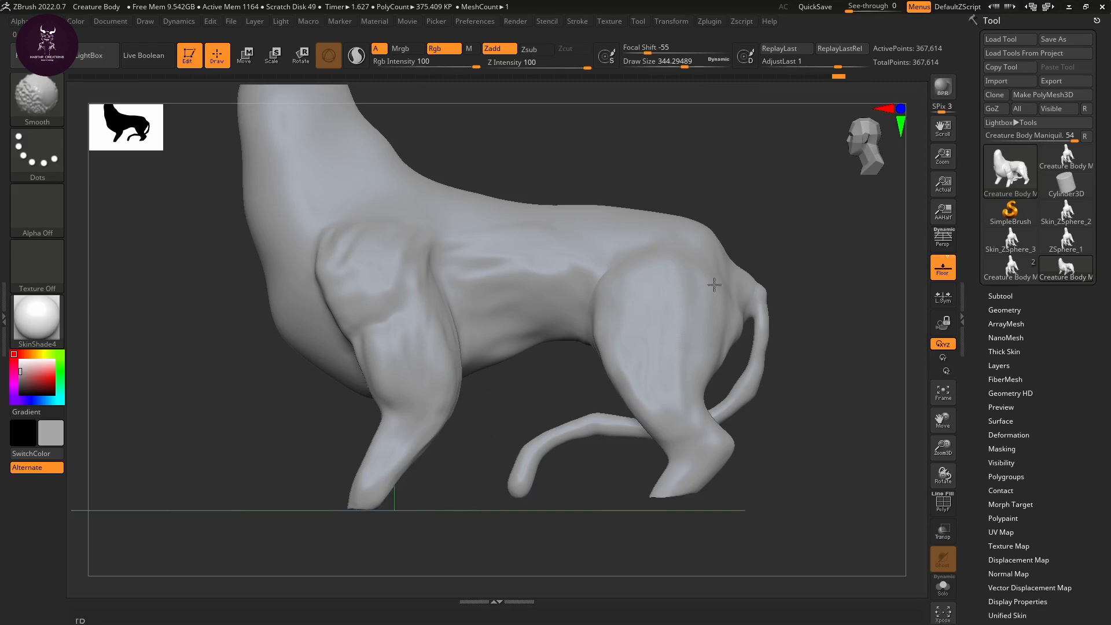
pyautogui.moveTo(521, 372); pyautogui.dragTo(574, 353)
# Step: Carve muscle separation lines into the front and middle of the shoulder with DamStandard at a draw size of about 49
pyautogui.press('b')
pyautogui.press('d')
pyautogui.press('s')
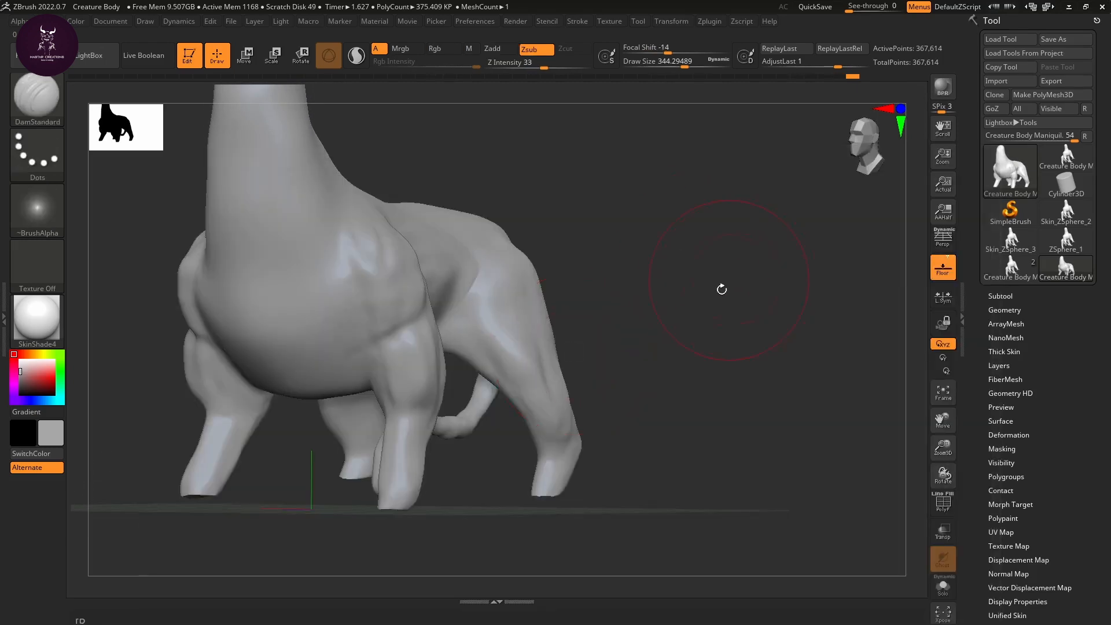
pyautogui.moveTo(719, 287)
pyautogui.mouseDown()
pyautogui.moveTo(775, 325)
pyautogui.moveTo(676, 298)
pyautogui.mouseUp()
pyautogui.press('s')
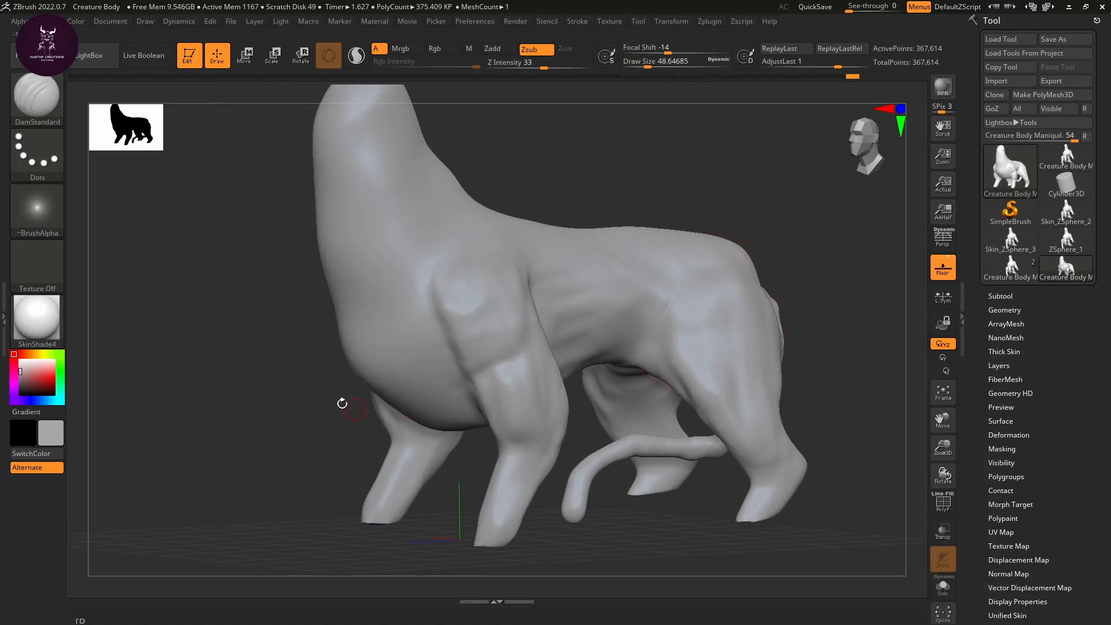
pyautogui.moveTo(292, 351); pyautogui.dragTo(472, 273)
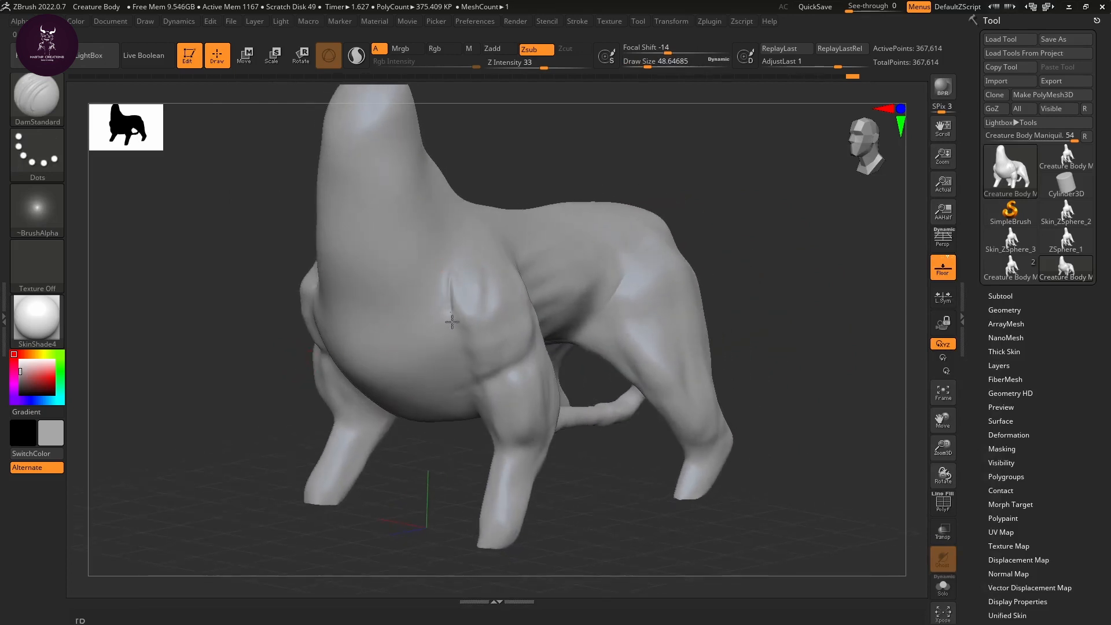
pyautogui.moveTo(459, 341); pyautogui.dragTo(478, 378)
pyautogui.moveTo(458, 277)
pyautogui.mouseDown()
pyautogui.moveTo(488, 322)
pyautogui.moveTo(484, 273)
pyautogui.moveTo(486, 321)
pyautogui.moveTo(466, 310)
pyautogui.mouseUp()
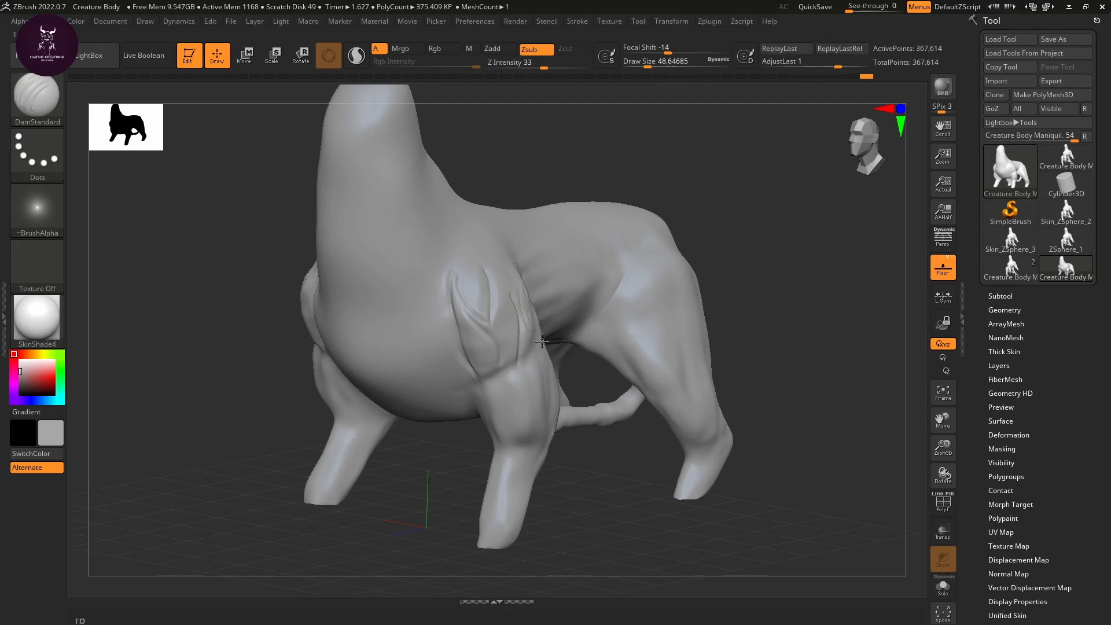
# Step: Cut a crease beneath the shoulder muscle and carve grooves down the upper foreleg, undoing one stray stroke
pyautogui.moveTo(541, 342); pyautogui.dragTo(476, 378)
pyautogui.moveTo(481, 392)
pyautogui.mouseDown()
pyautogui.moveTo(493, 388)
pyautogui.moveTo(502, 427)
pyautogui.mouseUp()
pyautogui.hotkey('ctrl', 'z')
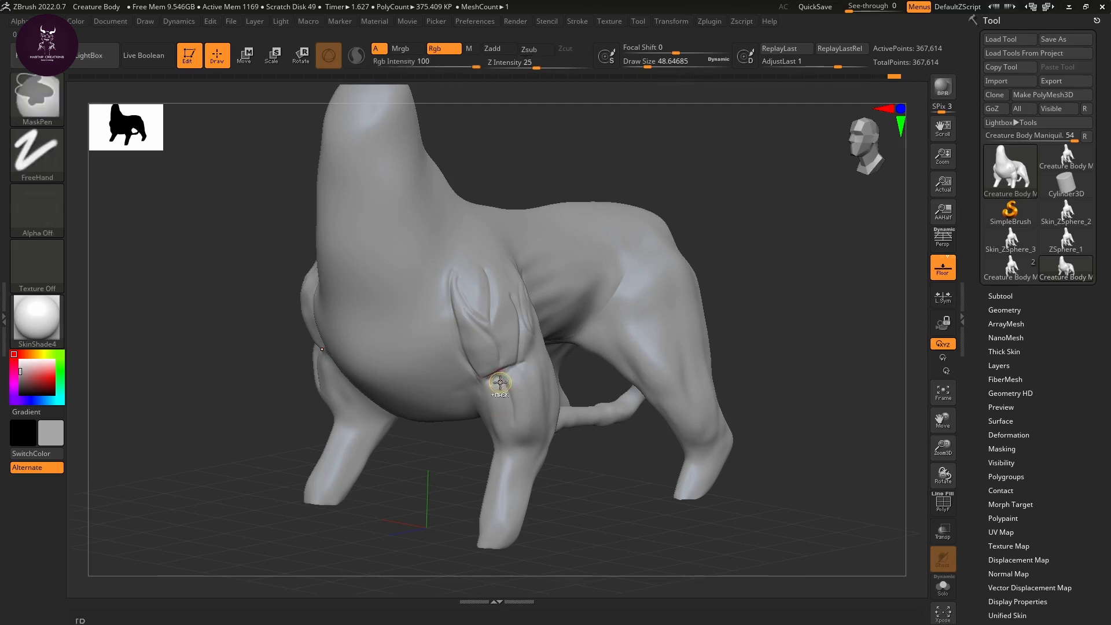
pyautogui.moveTo(499, 380)
pyautogui.mouseDown()
pyautogui.moveTo(507, 426)
pyautogui.moveTo(521, 422)
pyautogui.mouseUp()
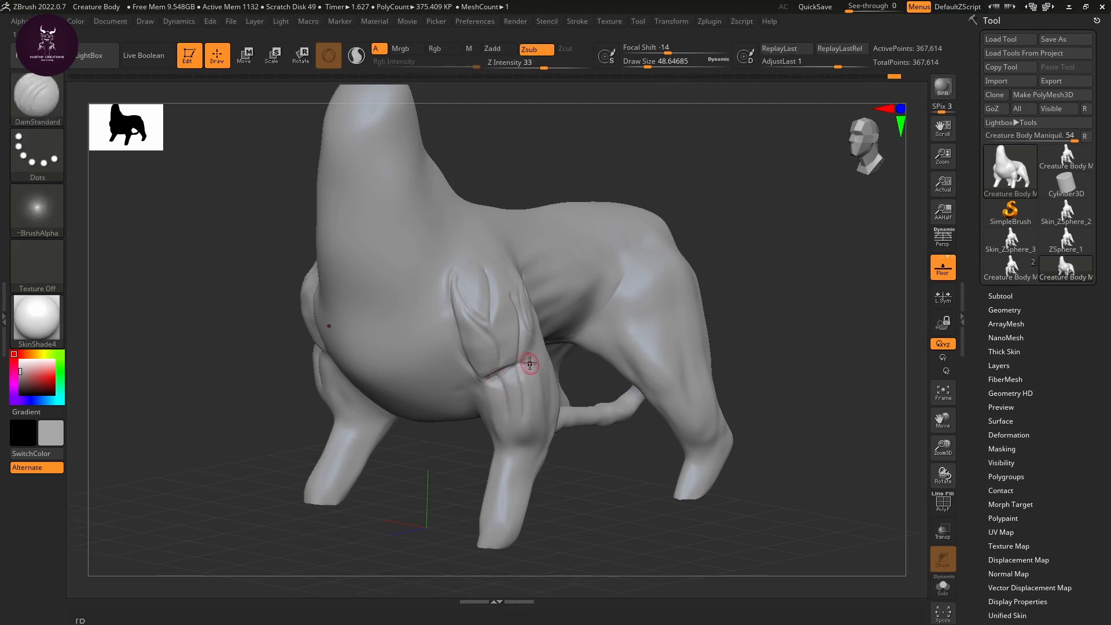
pyautogui.moveTo(524, 355); pyautogui.dragTo(524, 362)
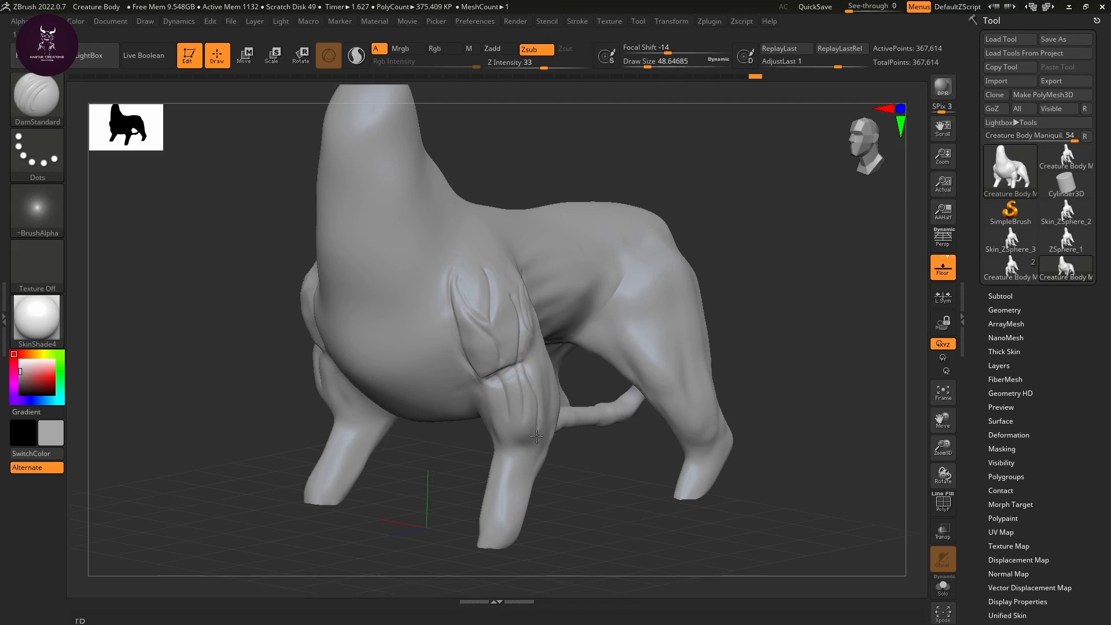
# Step: Carve grooves along the lower foreleg and deepen the lines at the back of the upper foreleg with DamStandard
pyautogui.moveTo(536, 437); pyautogui.dragTo(510, 520)
pyautogui.moveTo(519, 474); pyautogui.dragTo(509, 517)
pyautogui.press('shift')
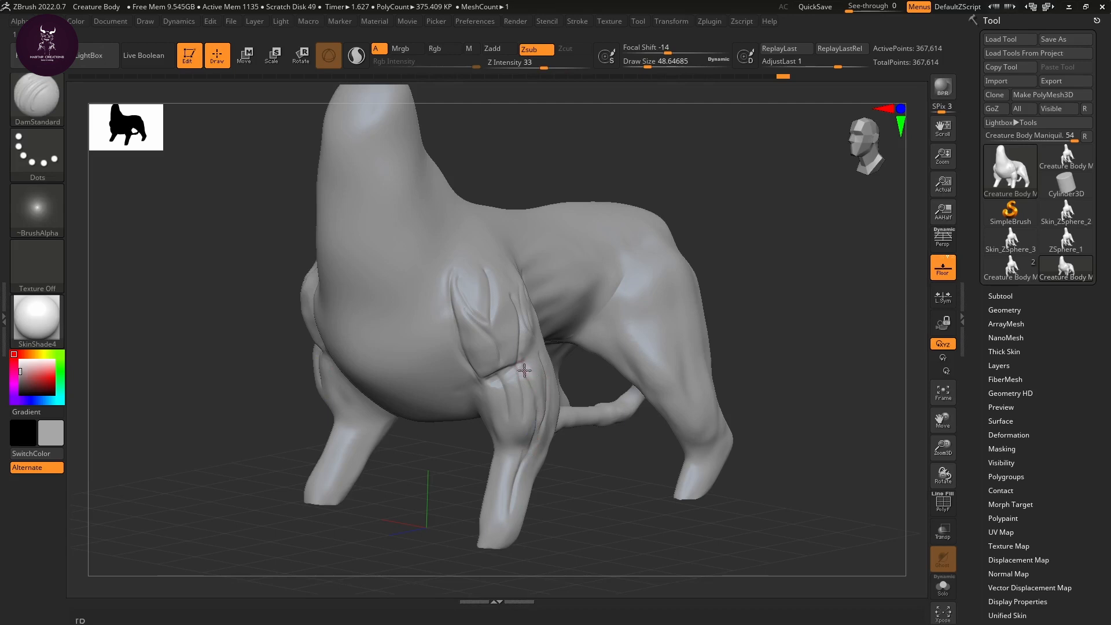
pyautogui.moveTo(533, 406); pyautogui.dragTo(528, 372)
pyautogui.moveTo(555, 510); pyautogui.dragTo(508, 461)
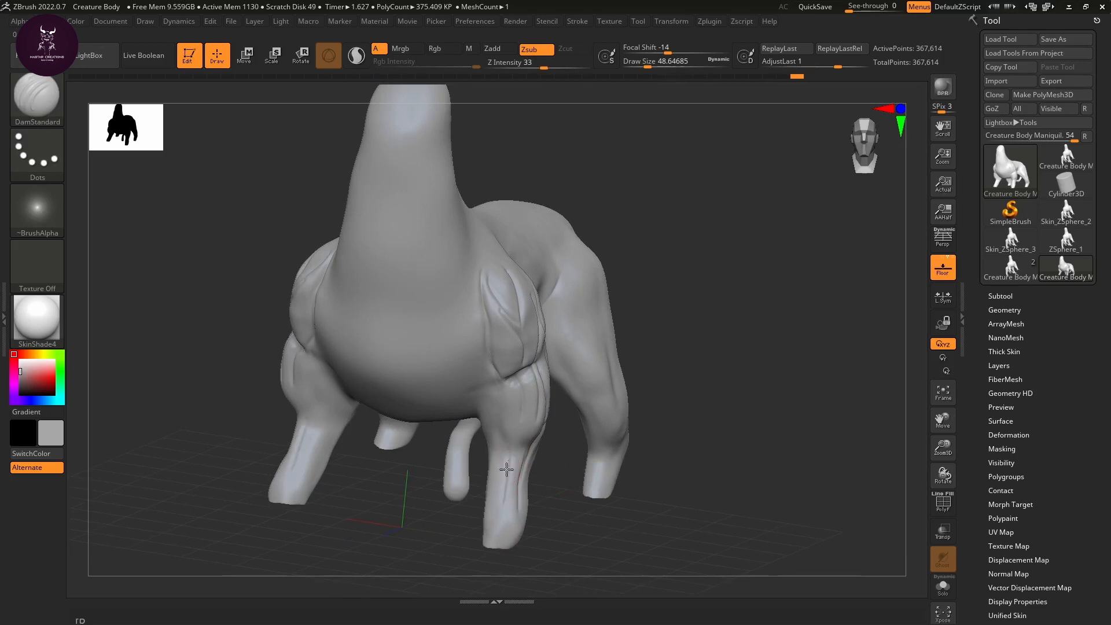
# Step: Carve a crease along the rear edge of the shoulder down behind the upper foreleg with DamStandard
pyautogui.moveTo(502, 409); pyautogui.dragTo(590, 426)
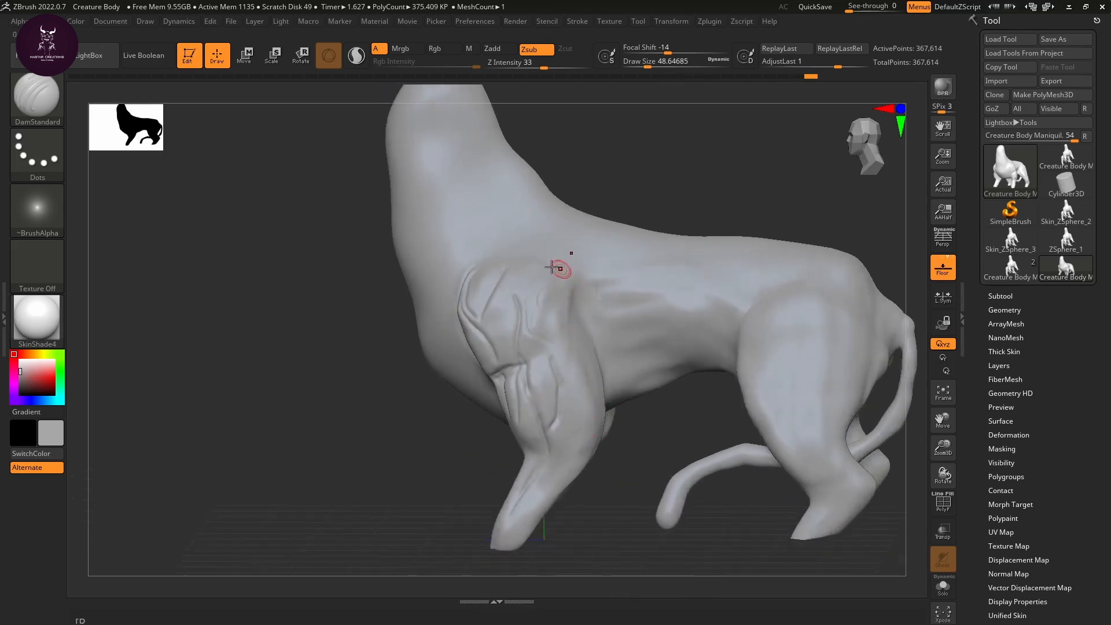
pyautogui.press('ctrl')
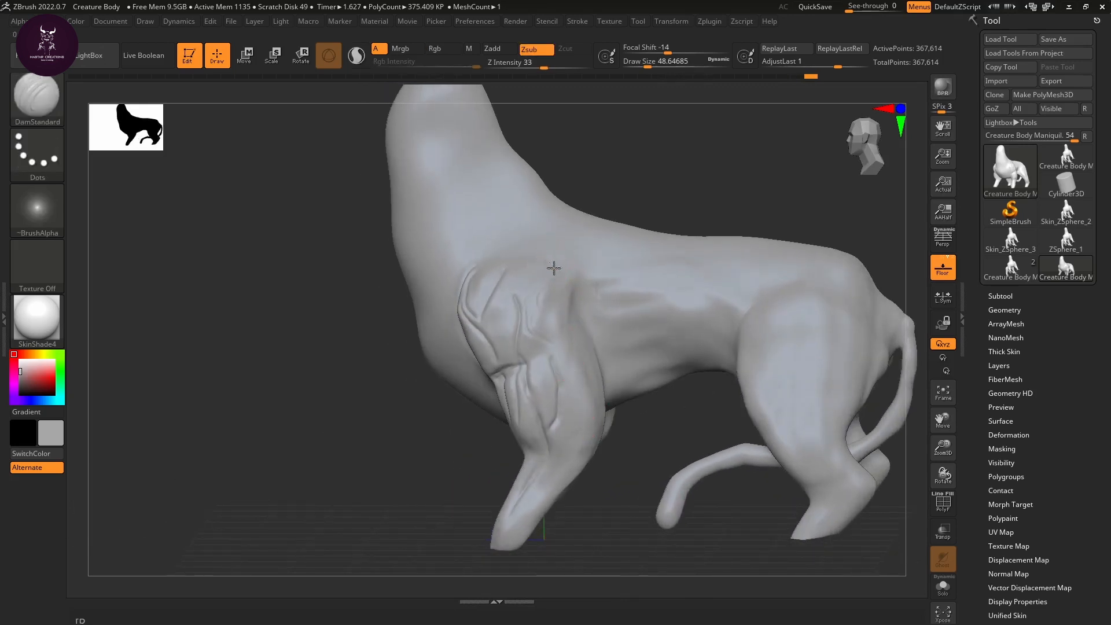
pyautogui.moveTo(584, 306); pyautogui.dragTo(594, 341)
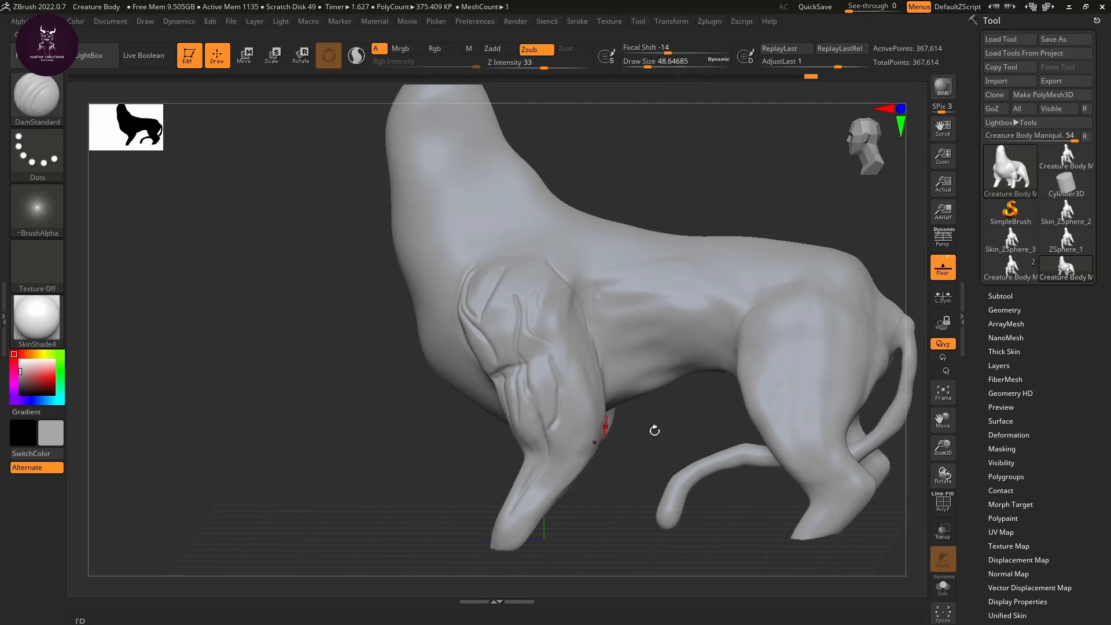
# Step: Carve muscle separation lines with DamStandard down the front edge of the hip and the front of the thigh
pyautogui.moveTo(655, 430)
pyautogui.mouseDown()
pyautogui.moveTo(588, 334)
pyautogui.moveTo(572, 370)
pyautogui.moveTo(578, 414)
pyautogui.moveTo(519, 565)
pyautogui.mouseUp()
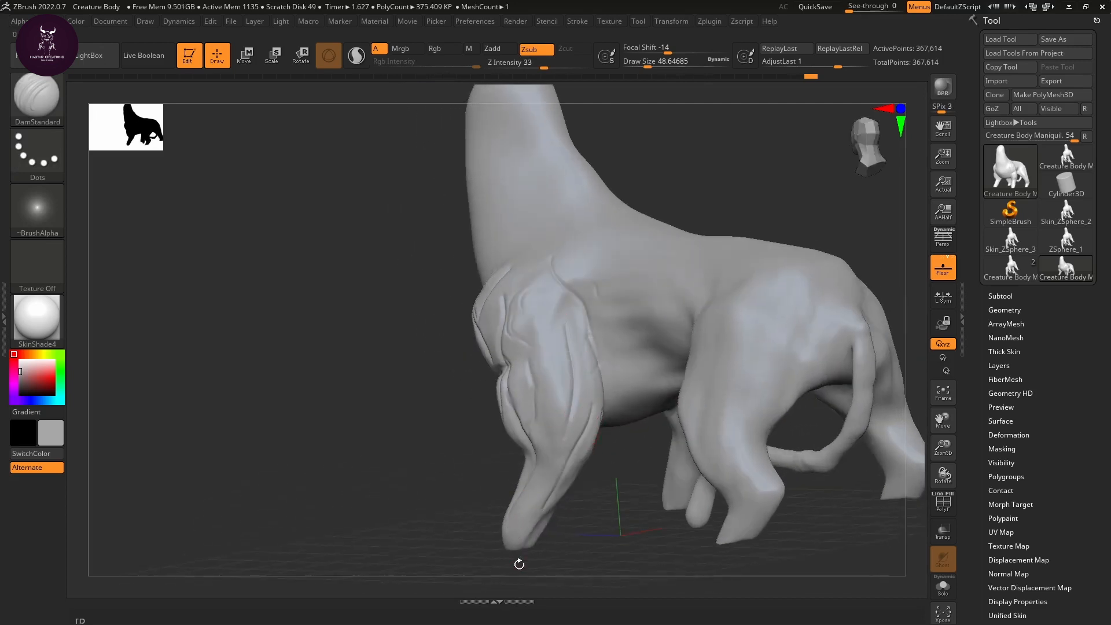
pyautogui.moveTo(604, 491); pyautogui.dragTo(665, 439)
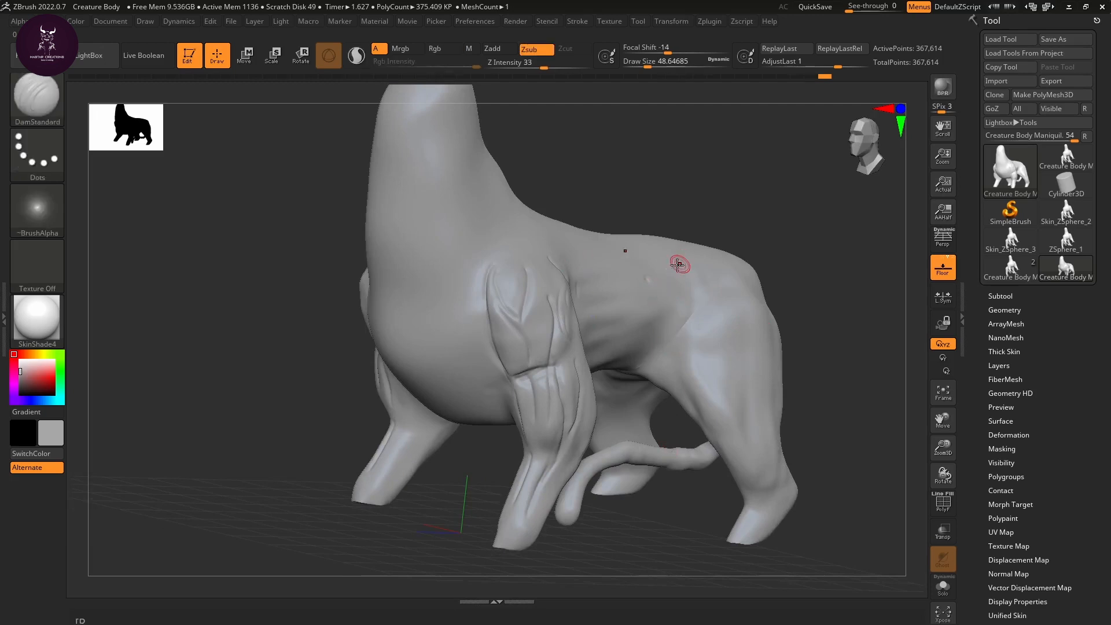
pyautogui.moveTo(674, 307); pyautogui.dragTo(692, 408)
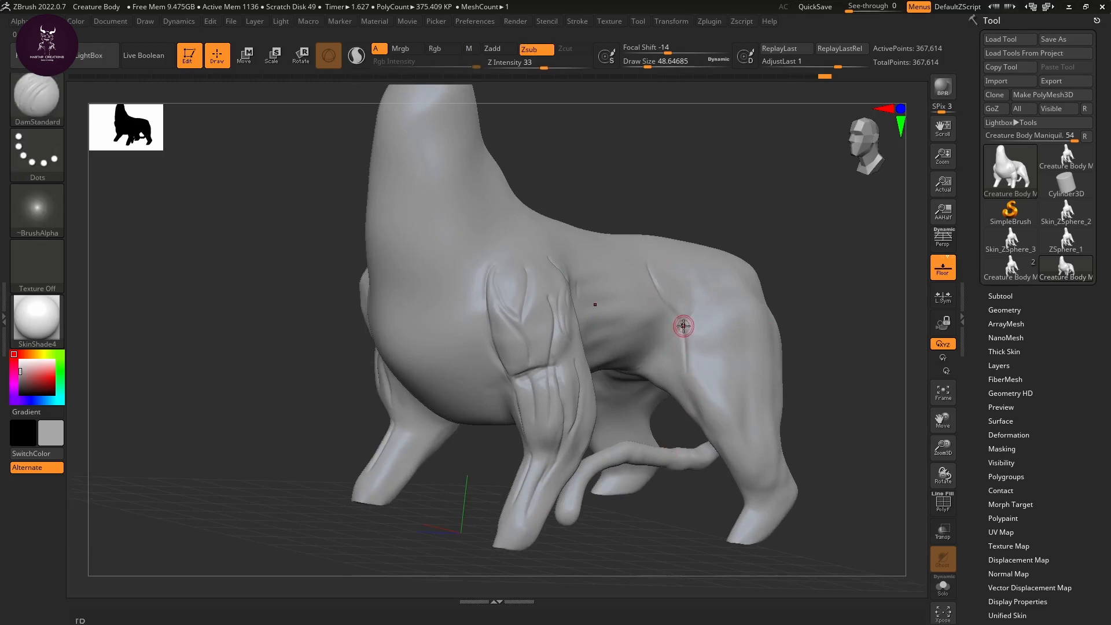
pyautogui.moveTo(660, 282); pyautogui.dragTo(682, 414)
pyautogui.moveTo(712, 283); pyautogui.dragTo(725, 356)
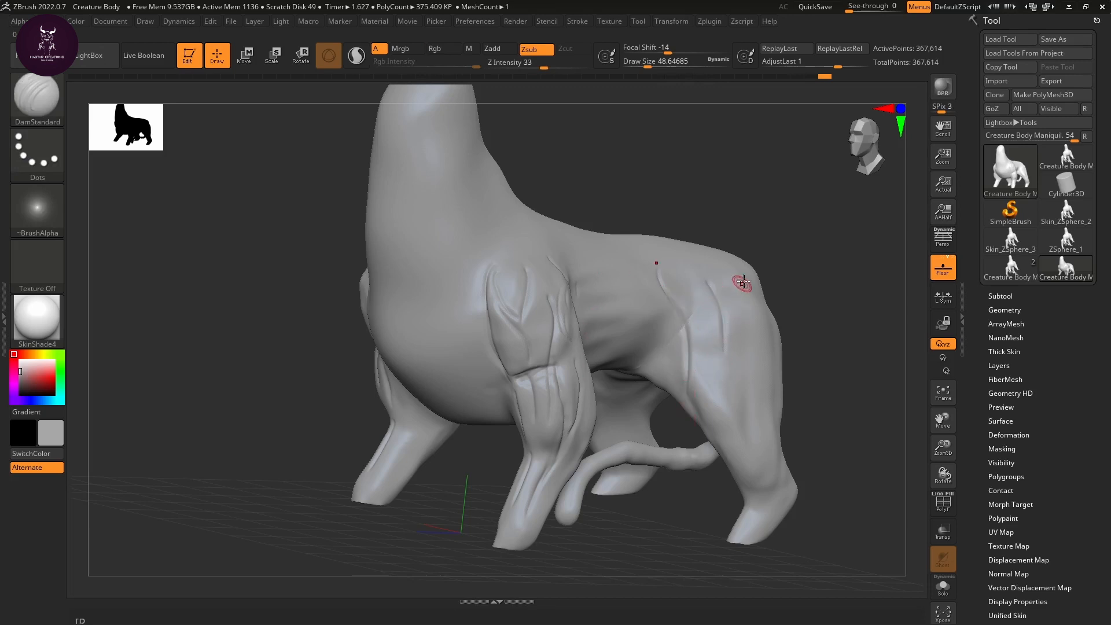
# Step: Carve DamStandard grooves across the rear hip and outer thigh, and cut creases at the hock and lower hind leg
pyautogui.moveTo(743, 273); pyautogui.dragTo(752, 313)
pyautogui.moveTo(719, 352); pyautogui.dragTo(752, 416)
pyautogui.moveTo(749, 482)
pyautogui.mouseDown()
pyautogui.moveTo(786, 475)
pyautogui.moveTo(750, 539)
pyautogui.moveTo(764, 528)
pyautogui.mouseUp()
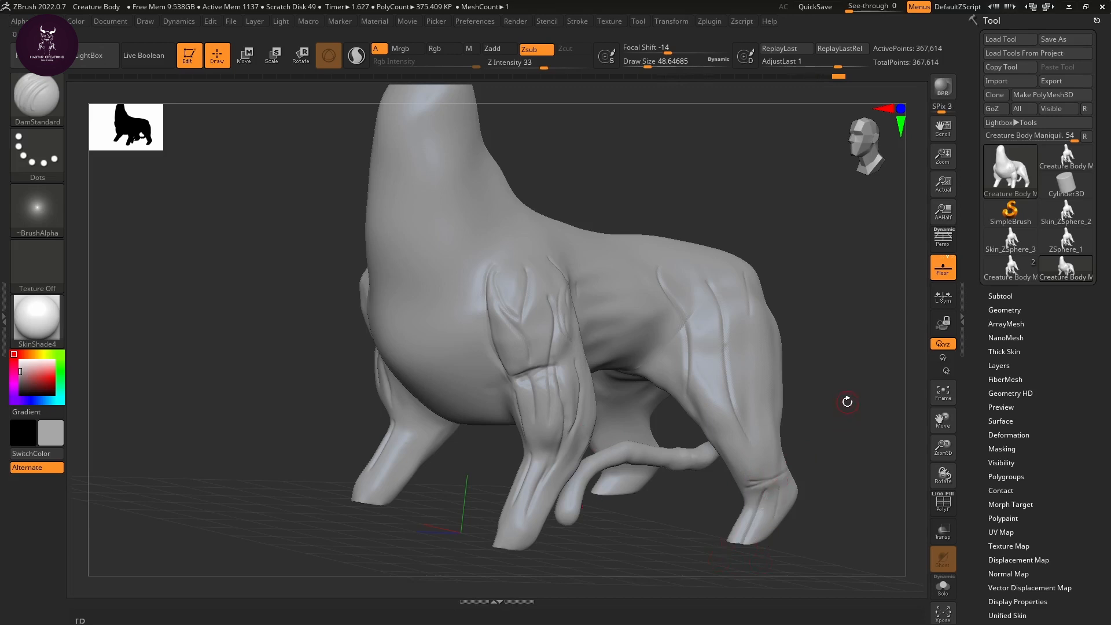
pyautogui.moveTo(847, 402); pyautogui.dragTo(776, 330)
pyautogui.moveTo(794, 284); pyautogui.dragTo(775, 404)
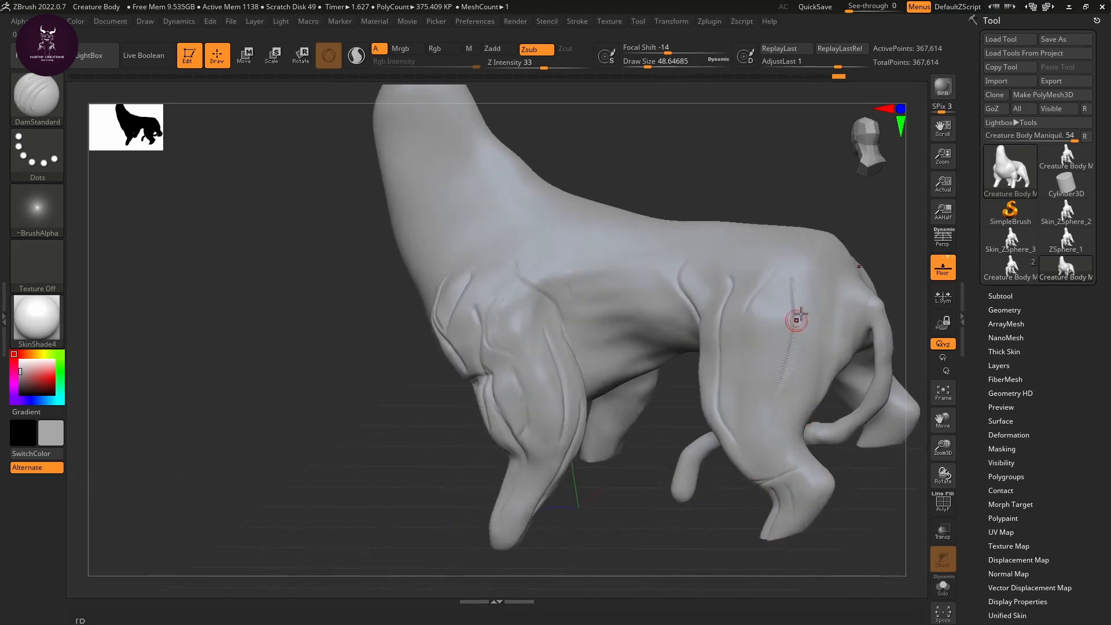
pyautogui.moveTo(827, 313); pyautogui.dragTo(821, 353)
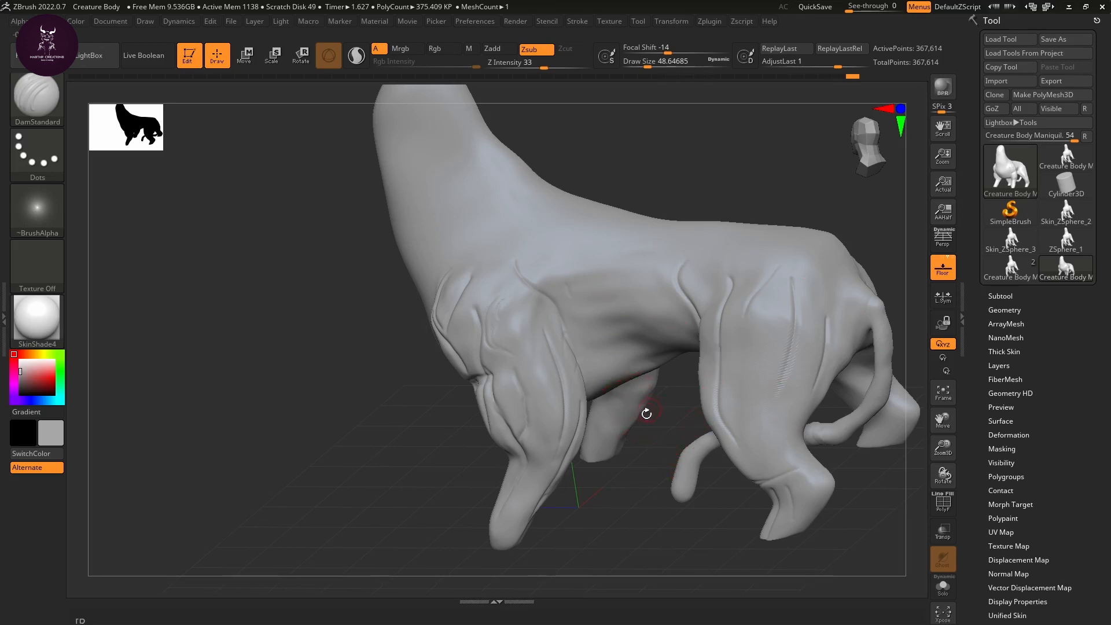
# Step: Carve short curved rib grooves along the flank between the shoulder and hip with DamStandard
pyautogui.moveTo(660, 397)
pyautogui.mouseDown()
pyautogui.moveTo(657, 437)
pyautogui.moveTo(685, 261)
pyautogui.moveTo(732, 297)
pyautogui.mouseUp()
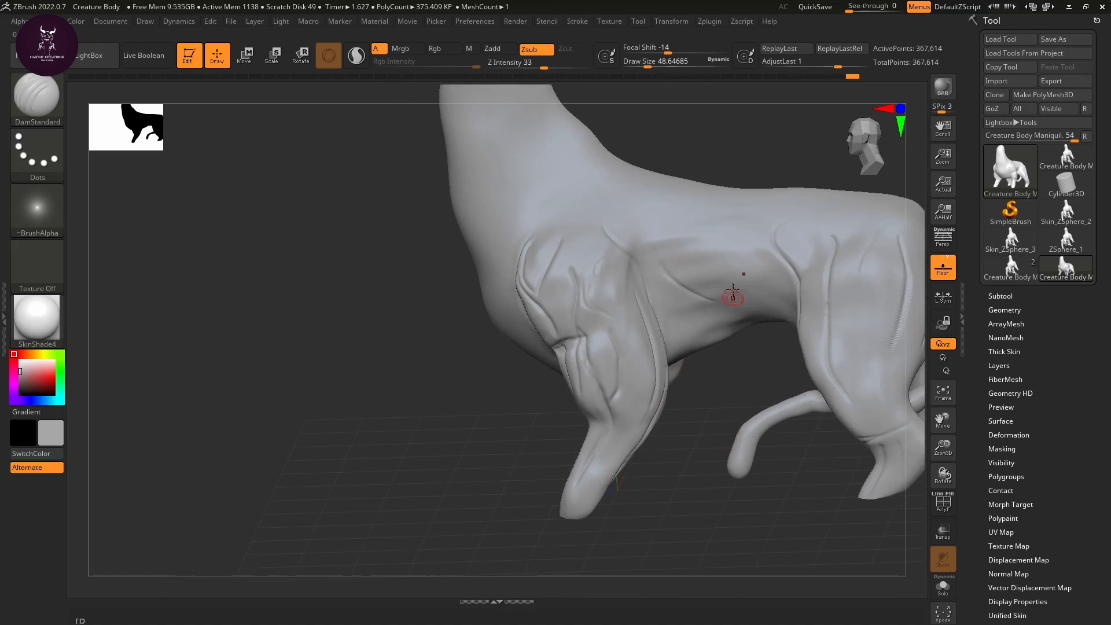
pyautogui.moveTo(694, 253); pyautogui.dragTo(757, 285)
pyautogui.moveTo(695, 404); pyautogui.dragTo(733, 389)
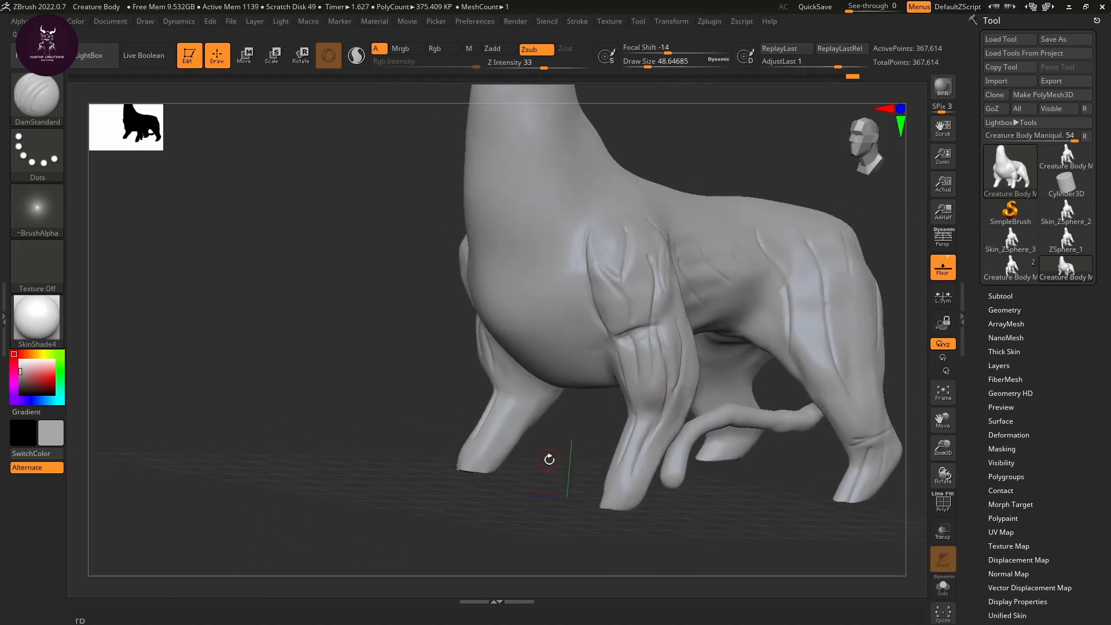
# Step: Switch to the ClayBuildup brush and add volume along the side and underside of the tail's middle section
pyautogui.moveTo(549, 459)
pyautogui.mouseDown()
pyautogui.moveTo(579, 451)
pyautogui.moveTo(512, 529)
pyautogui.mouseUp()
pyautogui.moveTo(755, 281)
pyautogui.mouseDown()
pyautogui.moveTo(734, 332)
pyautogui.moveTo(530, 405)
pyautogui.mouseUp()
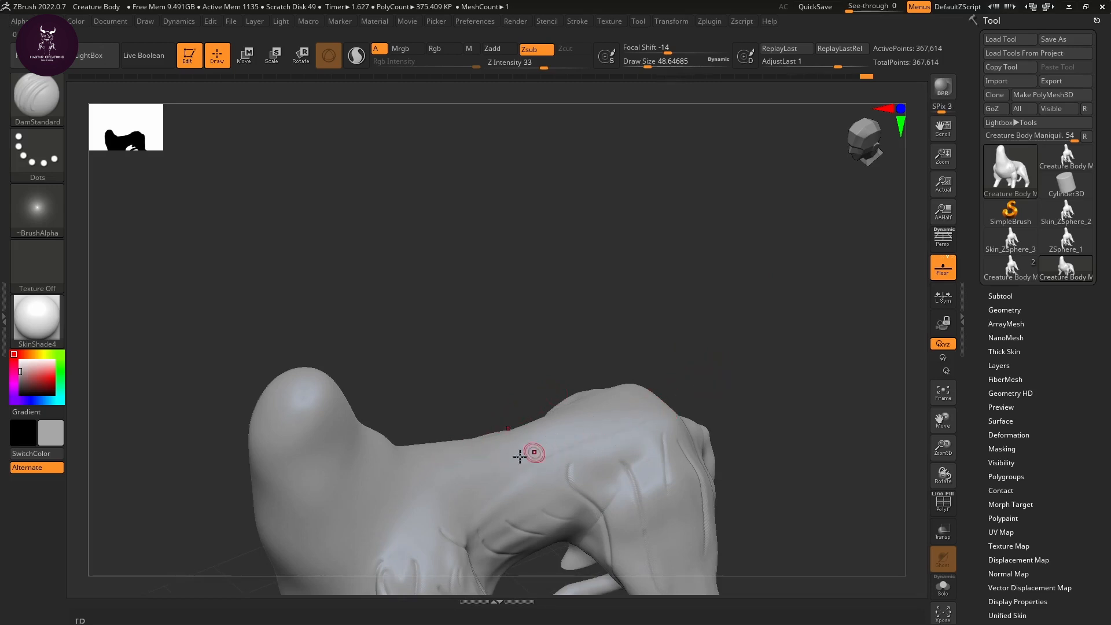
pyautogui.moveTo(794, 363)
pyautogui.mouseDown()
pyautogui.moveTo(744, 392)
pyautogui.moveTo(640, 409)
pyautogui.mouseUp()
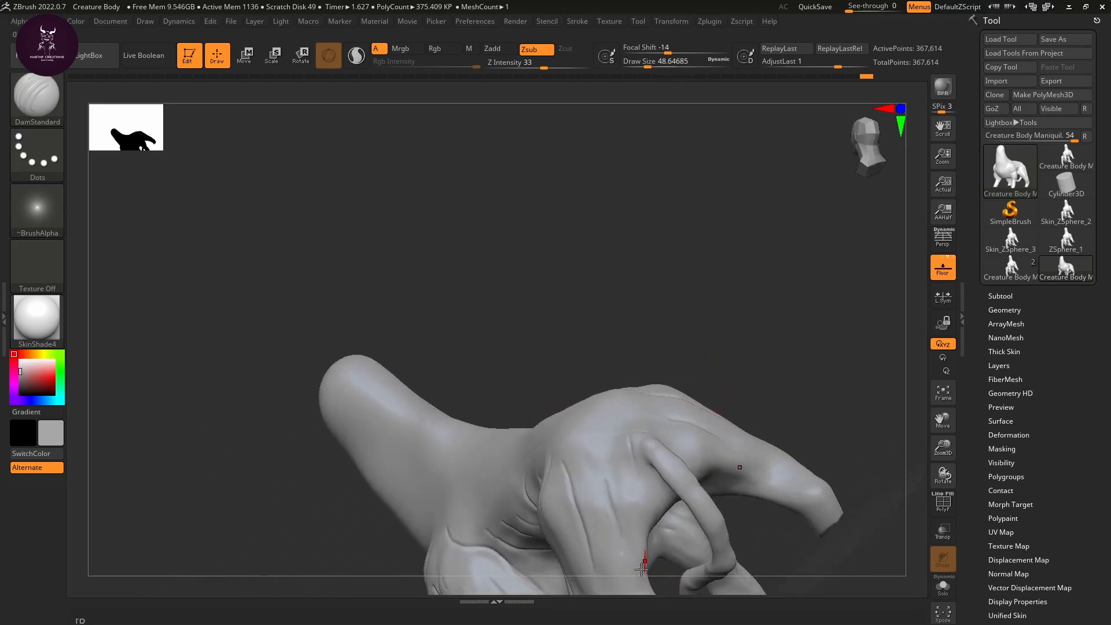
pyautogui.moveTo(806, 368); pyautogui.dragTo(677, 313)
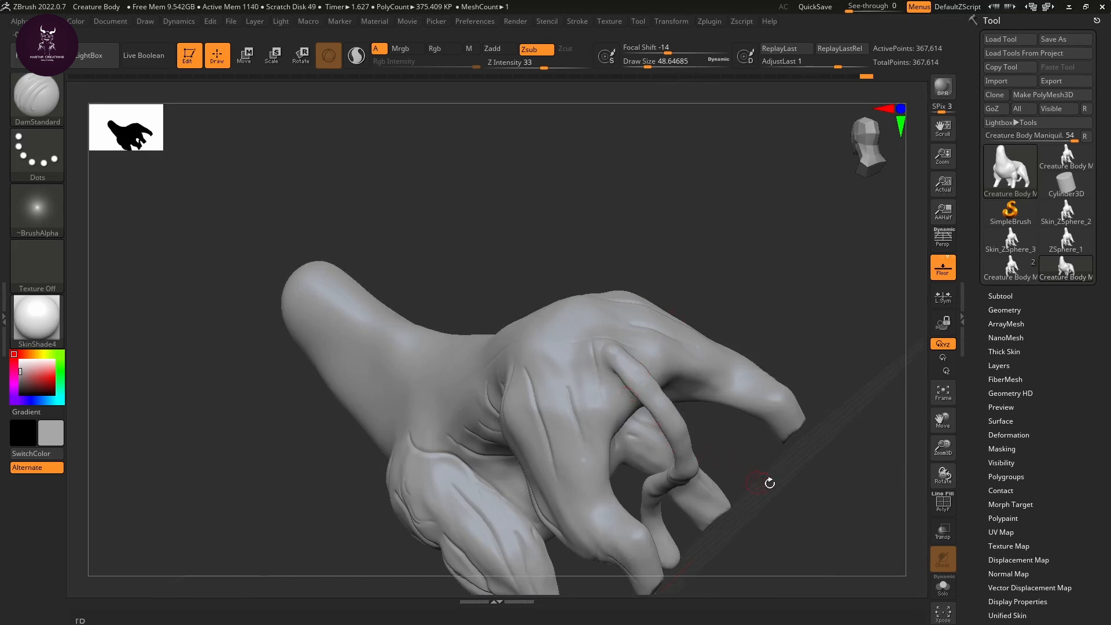
pyautogui.moveTo(770, 411)
pyautogui.mouseDown()
pyautogui.moveTo(805, 438)
pyautogui.moveTo(783, 463)
pyautogui.moveTo(796, 364)
pyautogui.moveTo(775, 368)
pyautogui.mouseUp()
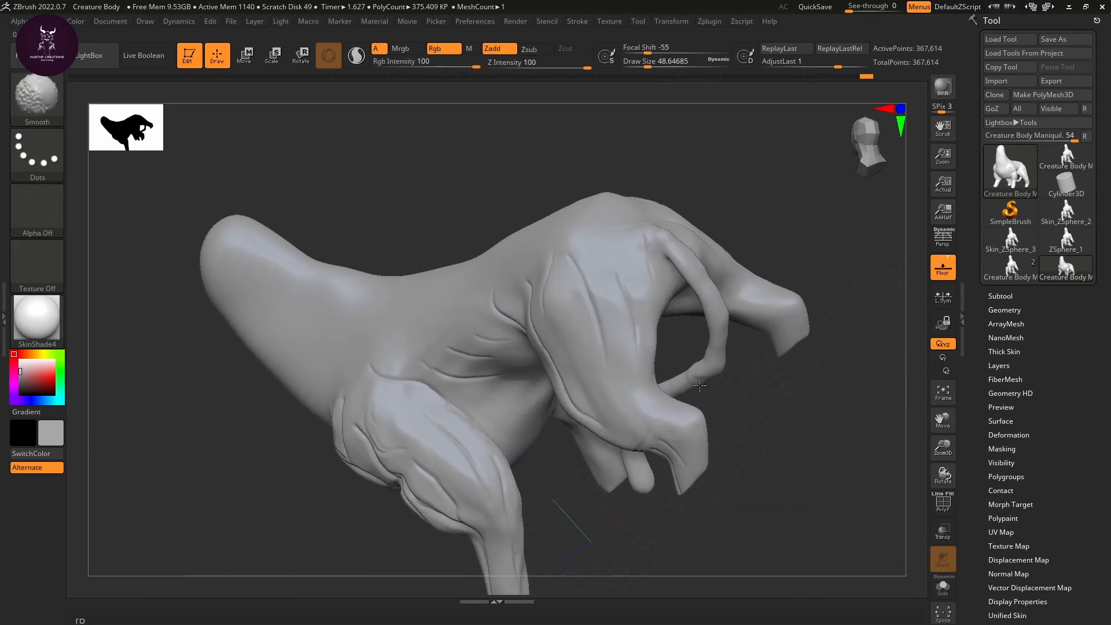
pyautogui.moveTo(692, 401)
pyautogui.mouseDown()
pyautogui.moveTo(786, 405)
pyautogui.moveTo(843, 384)
pyautogui.moveTo(753, 421)
pyautogui.moveTo(714, 372)
pyautogui.mouseUp()
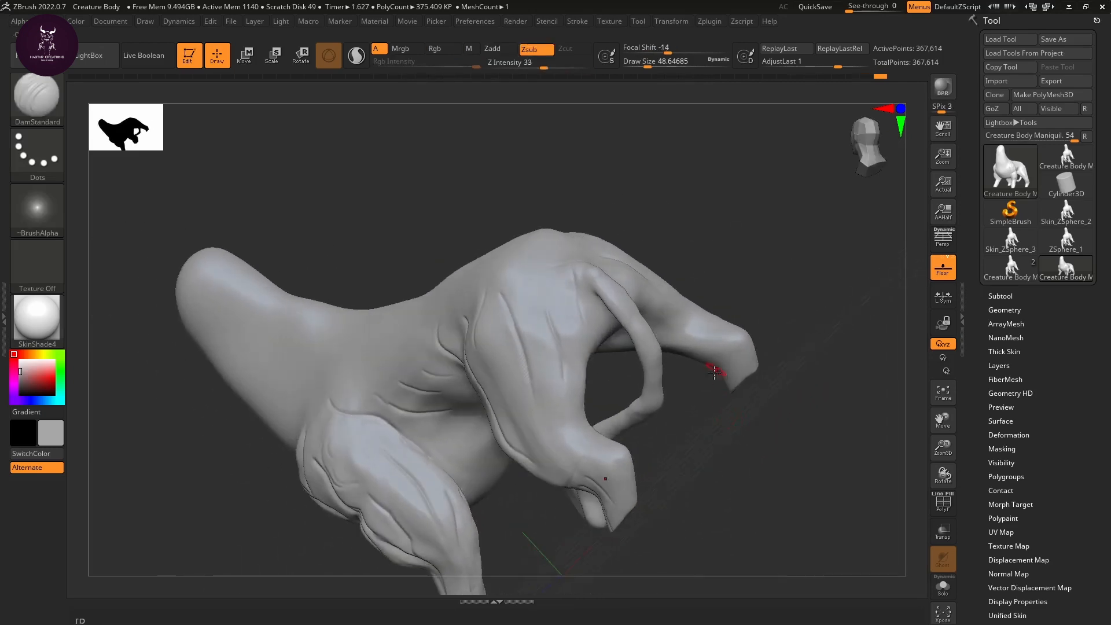
pyautogui.press('b')
pyautogui.press('c')
pyautogui.press('b')
pyautogui.moveTo(709, 410)
pyautogui.keyDown('alt'); pyautogui.mouseDown()
pyautogui.moveTo(705, 454)
pyautogui.moveTo(758, 392)
pyautogui.moveTo(732, 451)
pyautogui.moveTo(727, 397)
pyautogui.mouseUp(); pyautogui.keyUp('alt')
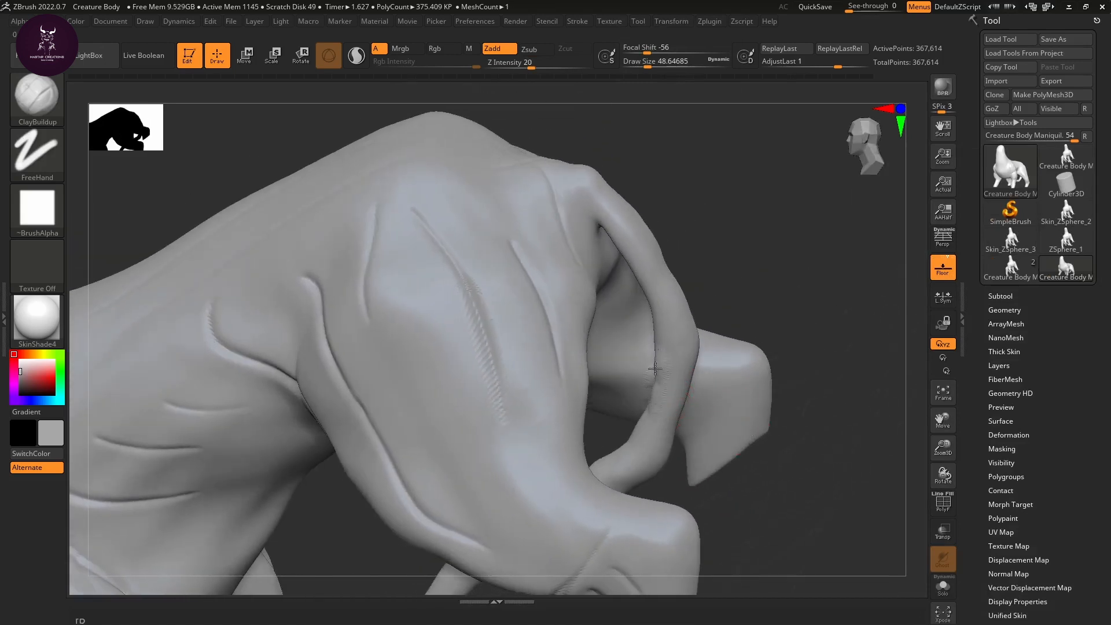
pyautogui.moveTo(719, 454)
pyautogui.mouseDown()
pyautogui.moveTo(757, 471)
pyautogui.moveTo(751, 414)
pyautogui.moveTo(569, 487)
pyautogui.mouseUp()
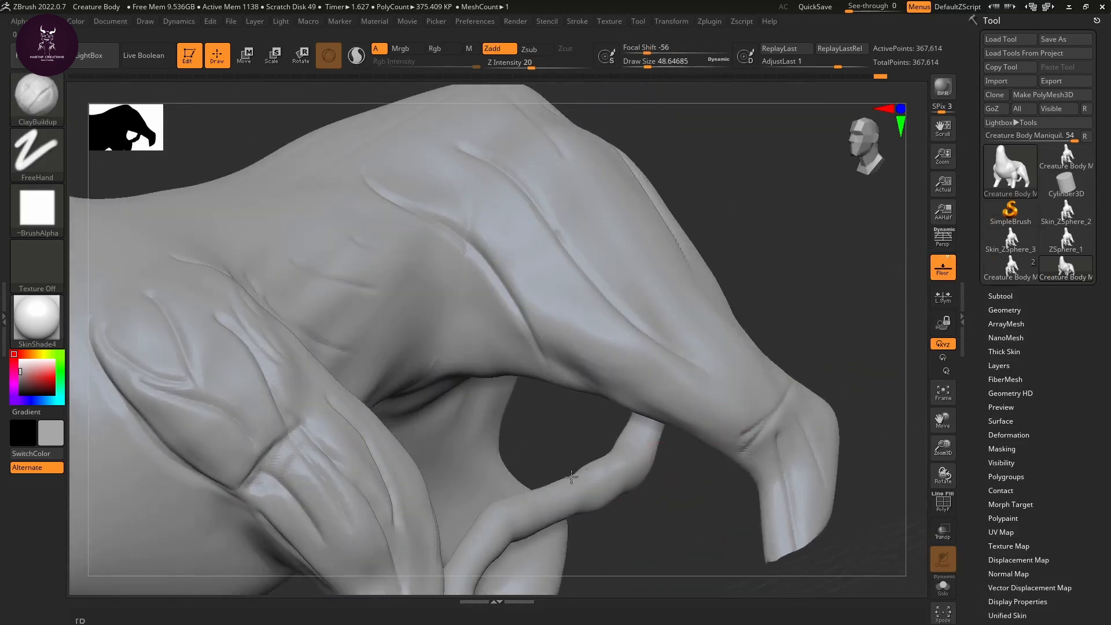
pyautogui.moveTo(611, 496); pyautogui.dragTo(574, 410)
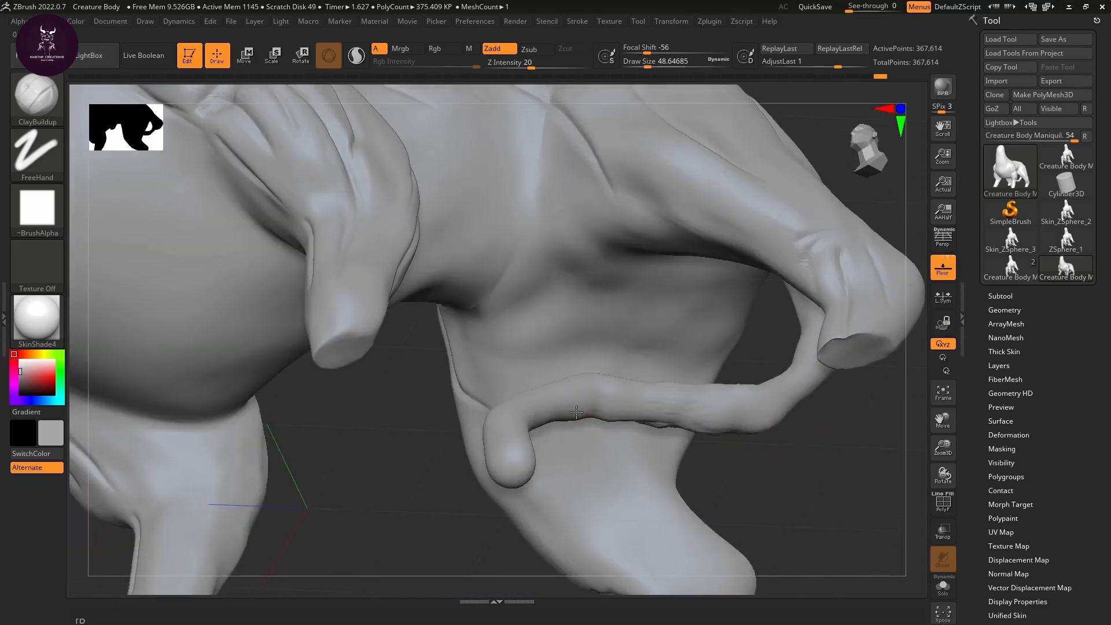
pyautogui.moveTo(745, 468)
pyautogui.mouseDown()
pyautogui.moveTo(756, 467)
pyautogui.moveTo(700, 426)
pyautogui.mouseUp()
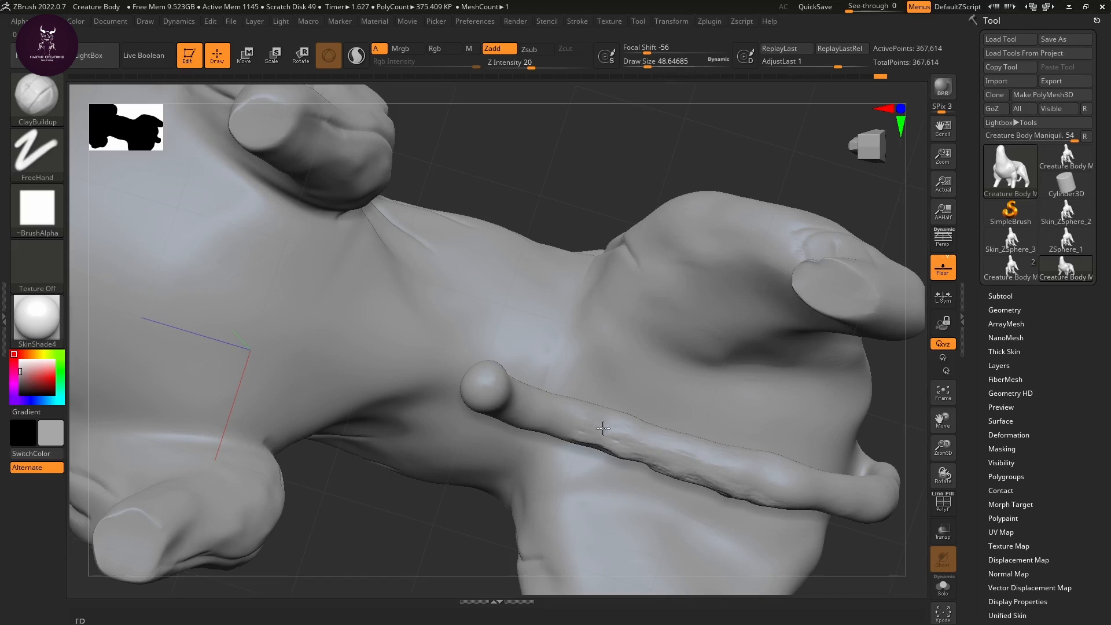
pyautogui.moveTo(662, 473); pyautogui.dragTo(626, 456)
# Step: Build up the curved end section of the tail from its bend toward the tip with ClayBuildup
pyautogui.moveTo(471, 533); pyautogui.dragTo(491, 596)
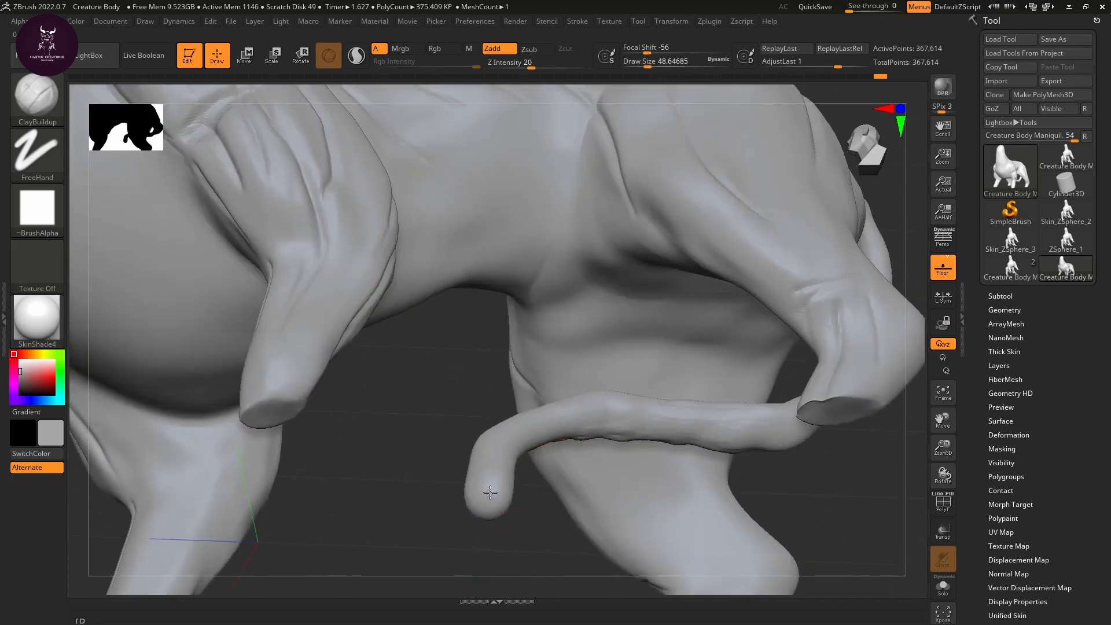
pyautogui.moveTo(463, 426); pyautogui.dragTo(471, 459)
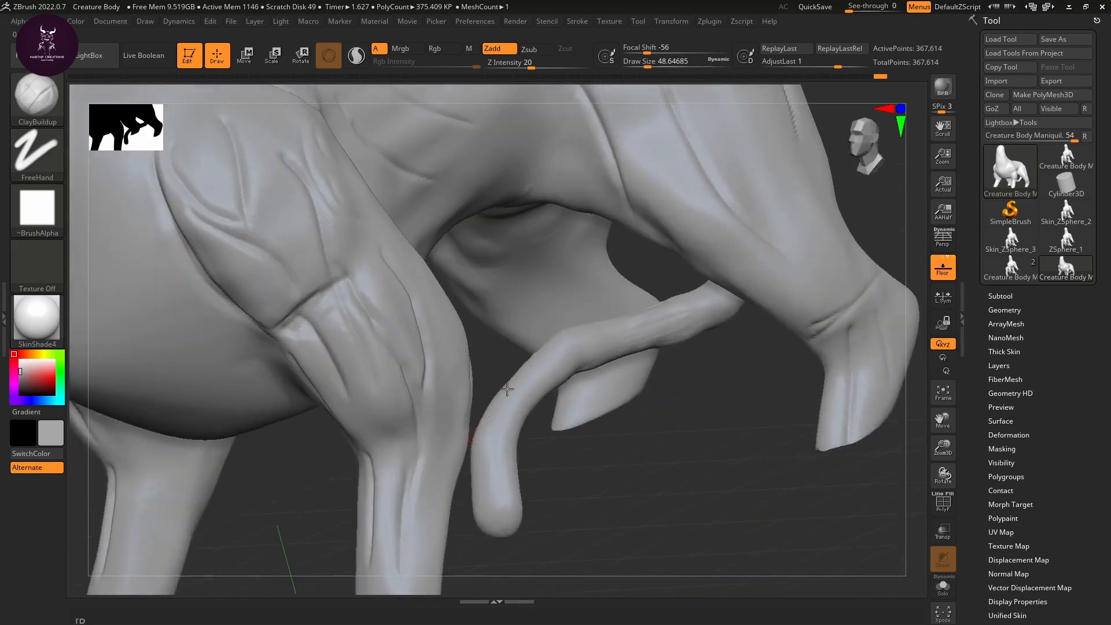
pyautogui.moveTo(517, 377); pyautogui.dragTo(530, 368)
pyautogui.moveTo(620, 437); pyautogui.dragTo(611, 499)
pyautogui.moveTo(542, 353)
pyautogui.mouseDown()
pyautogui.moveTo(539, 336)
pyautogui.moveTo(491, 410)
pyautogui.mouseUp()
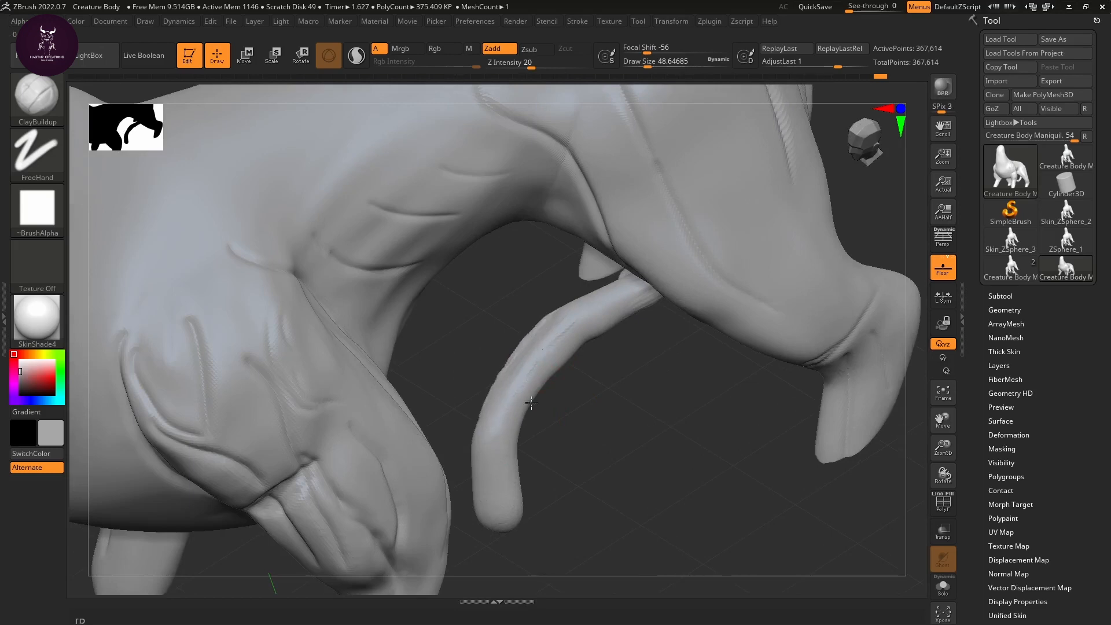
pyautogui.moveTo(571, 460); pyautogui.dragTo(586, 413)
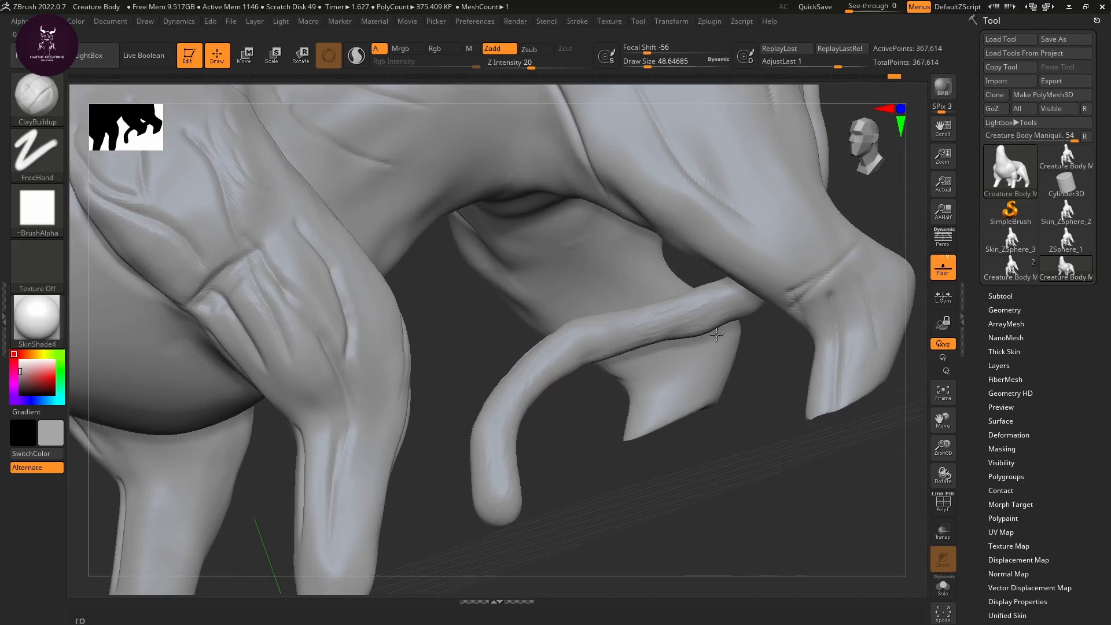
# Step: Add ClayBuildup strokes to the outer and upper sides of the tail's middle section beside the hind leg
pyautogui.moveTo(698, 426); pyautogui.dragTo(569, 375)
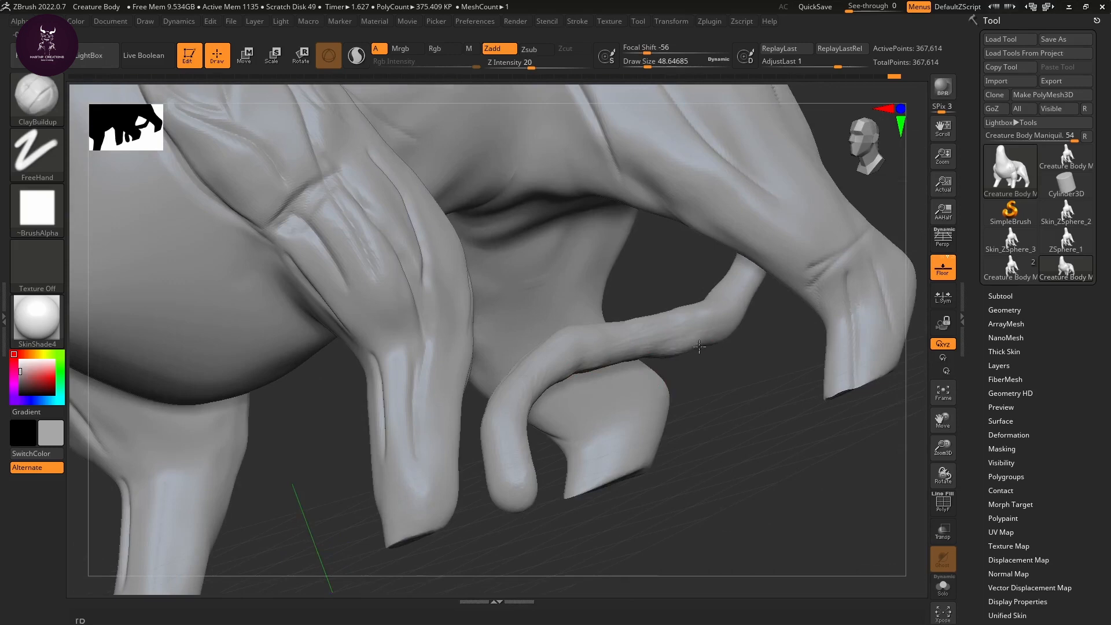
pyautogui.keyDown('alt'); pyautogui.moveTo(698, 362); pyautogui.dragTo(705, 386); pyautogui.keyUp('alt')
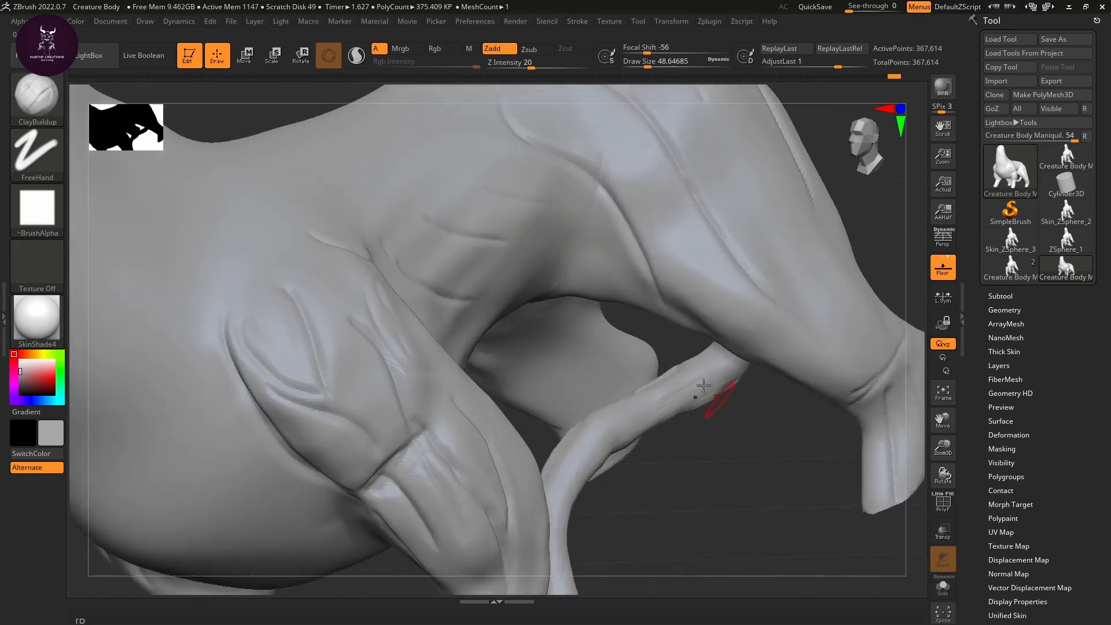
pyautogui.moveTo(681, 373); pyautogui.dragTo(683, 468, button='right')
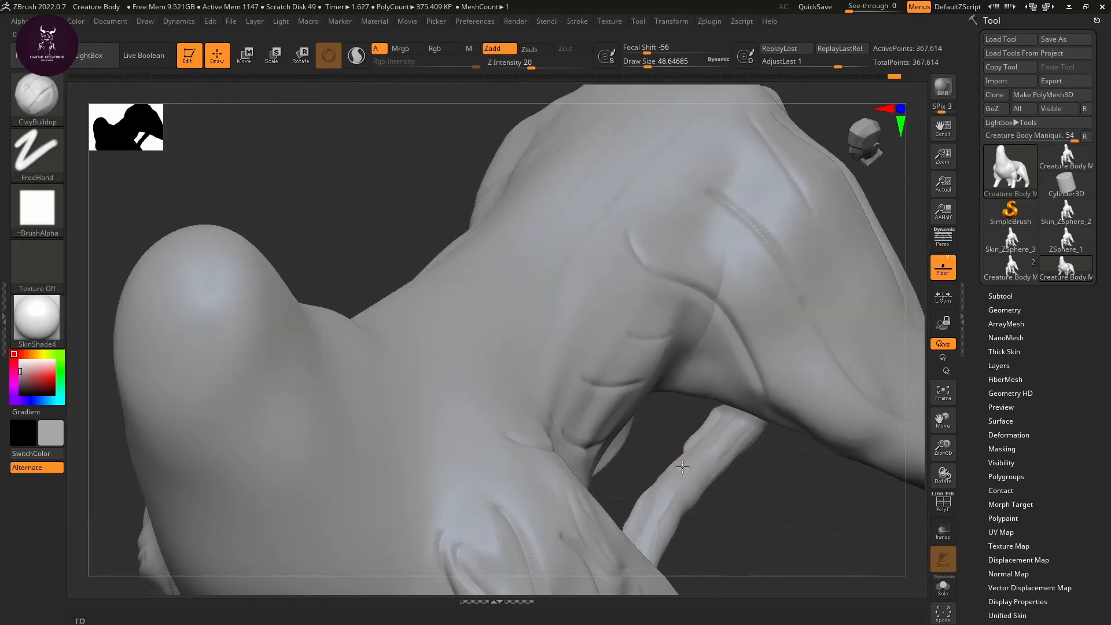
pyautogui.moveTo(650, 498); pyautogui.dragTo(724, 429)
pyautogui.moveTo(726, 427); pyautogui.dragTo(620, 467, button='right')
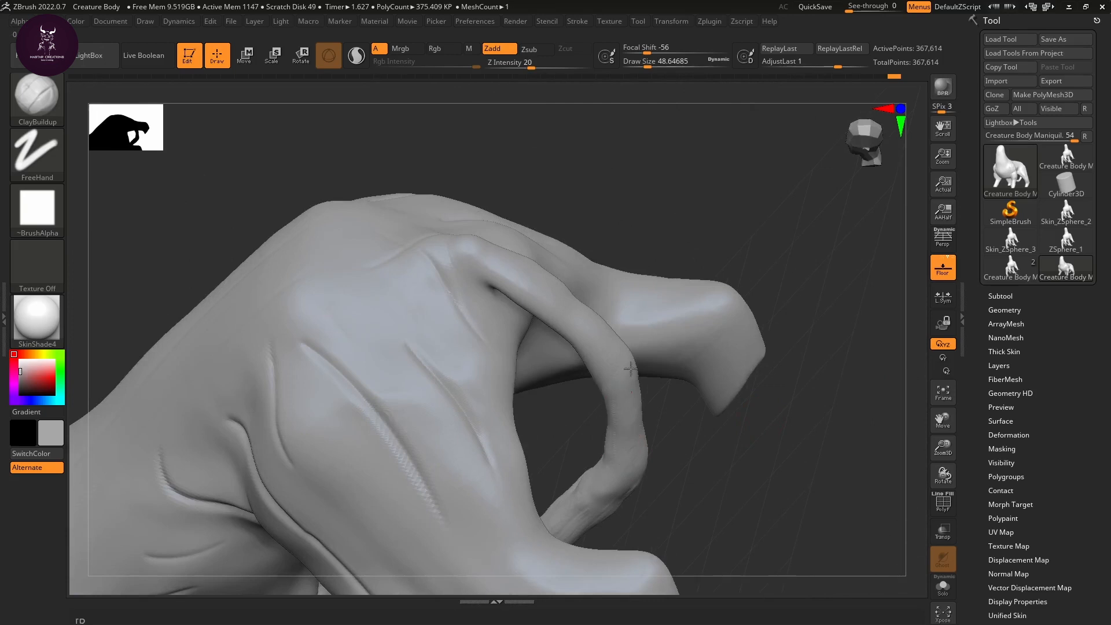
# Step: Thicken the tail's rear bend with ClayBuildup strokes on its outer side and underside
pyautogui.moveTo(631, 369)
pyautogui.mouseDown()
pyautogui.moveTo(644, 422)
pyautogui.moveTo(642, 388)
pyautogui.mouseUp()
pyautogui.moveTo(697, 454); pyautogui.dragTo(633, 432, button='right')
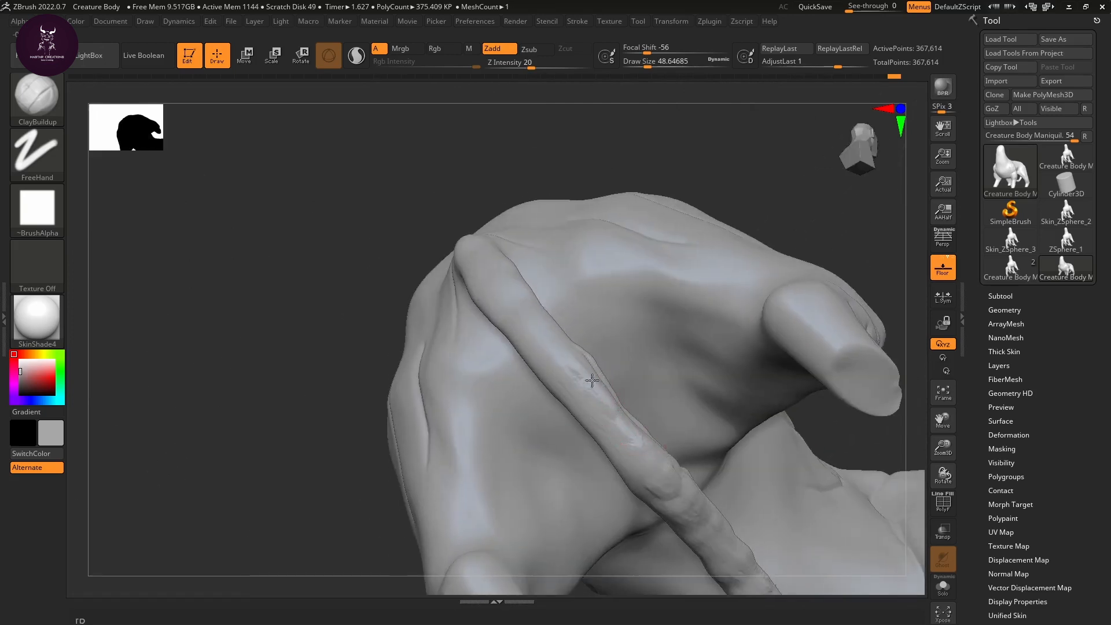
pyautogui.moveTo(650, 498); pyautogui.dragTo(648, 509)
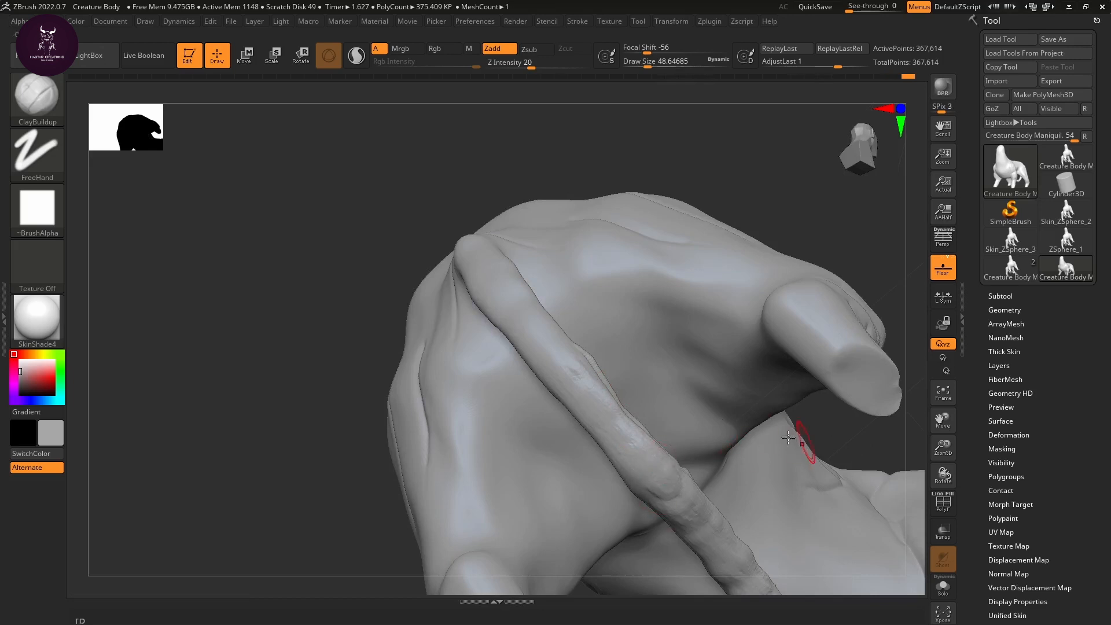
pyautogui.moveTo(595, 384)
pyautogui.mouseDown()
pyautogui.moveTo(599, 414)
pyautogui.moveTo(581, 406)
pyautogui.mouseUp()
pyautogui.moveTo(362, 374)
pyautogui.mouseDown(button='right')
pyautogui.moveTo(297, 389)
pyautogui.moveTo(563, 366)
pyautogui.mouseUp(button='right')
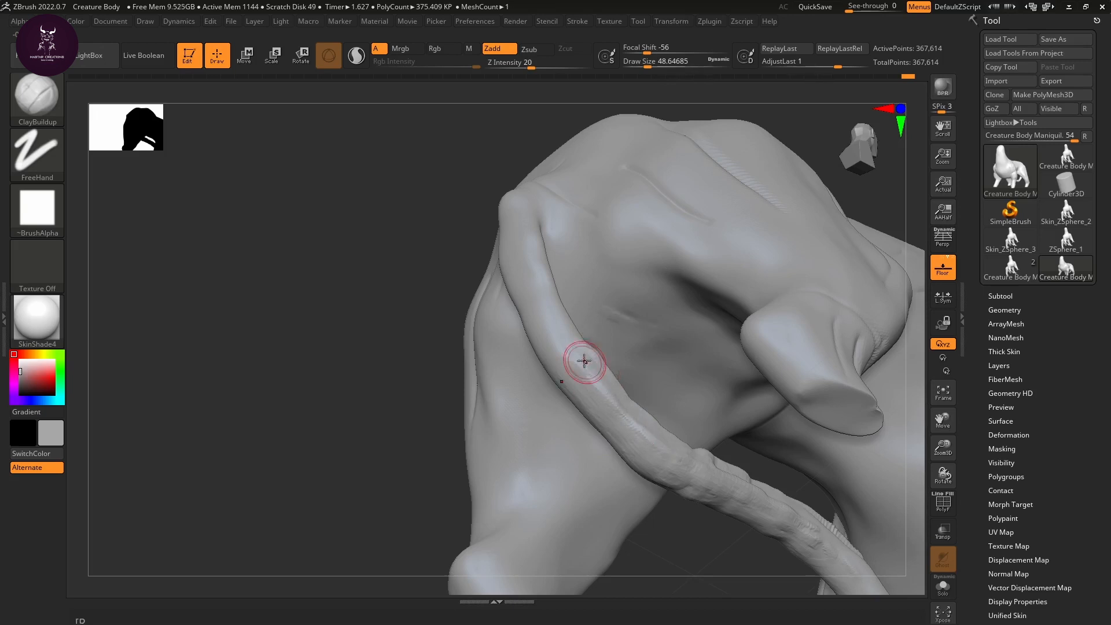
# Step: Build up the upper tail from below its base down to the rear bend with ClayBuildup
pyautogui.moveTo(355, 318); pyautogui.dragTo(446, 365, button='right')
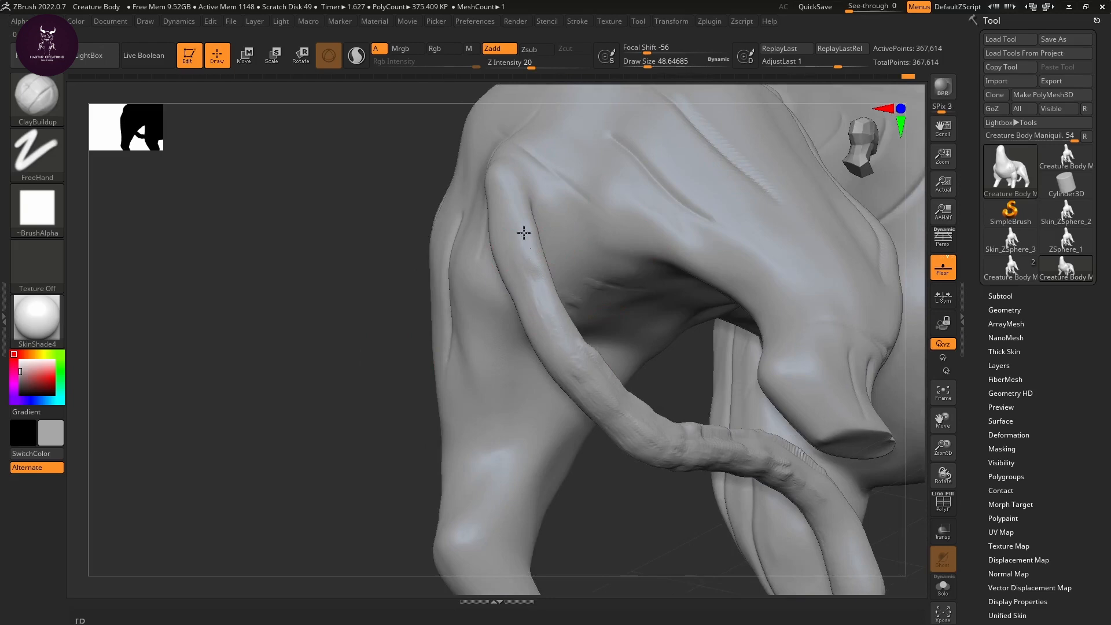
pyautogui.moveTo(541, 297); pyautogui.dragTo(553, 342)
pyautogui.moveTo(340, 288)
pyautogui.mouseDown(button='right')
pyautogui.moveTo(374, 315)
pyautogui.moveTo(451, 295)
pyautogui.mouseUp(button='right')
pyautogui.moveTo(498, 335)
pyautogui.mouseDown()
pyautogui.moveTo(517, 383)
pyautogui.moveTo(489, 357)
pyautogui.mouseUp()
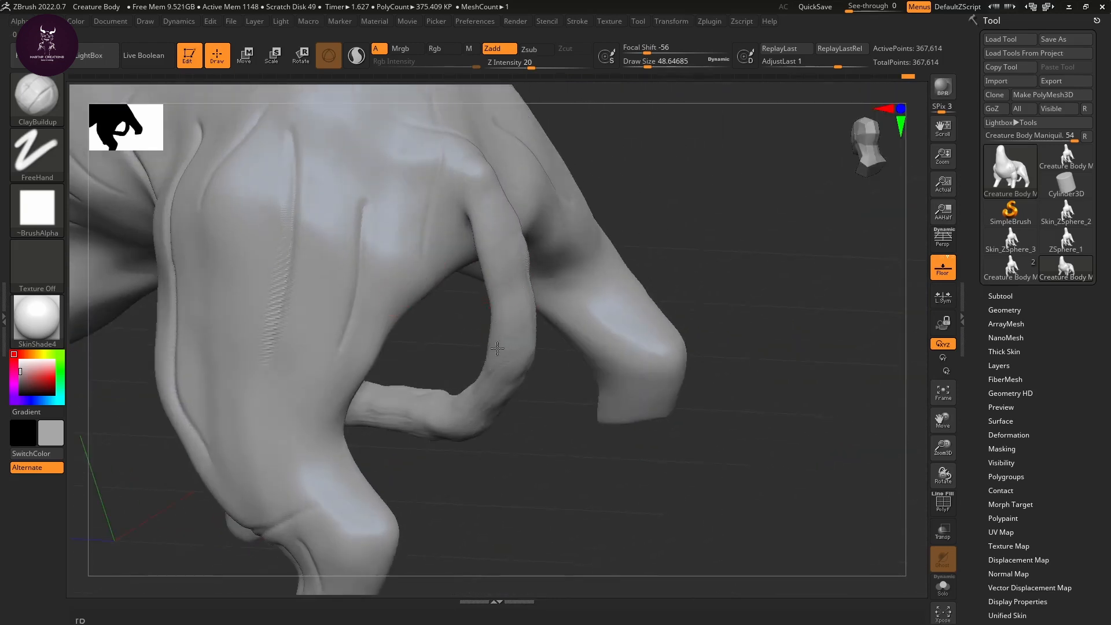
# Step: Build up the tail base with ClayBuildup to blend it into the rump, checking the tail from all sides
pyautogui.moveTo(481, 202); pyautogui.dragTo(491, 182)
pyautogui.moveTo(667, 181); pyautogui.dragTo(666, 231, button='right')
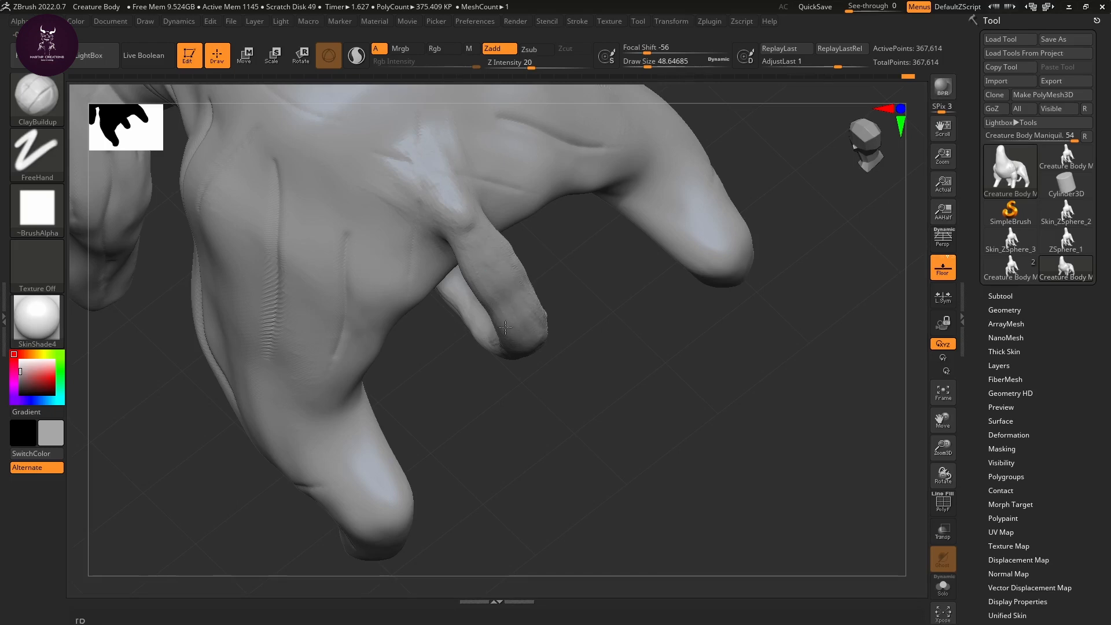
pyautogui.moveTo(624, 376)
pyautogui.mouseDown(button='right')
pyautogui.moveTo(662, 350)
pyautogui.moveTo(437, 347)
pyautogui.mouseUp(button='right')
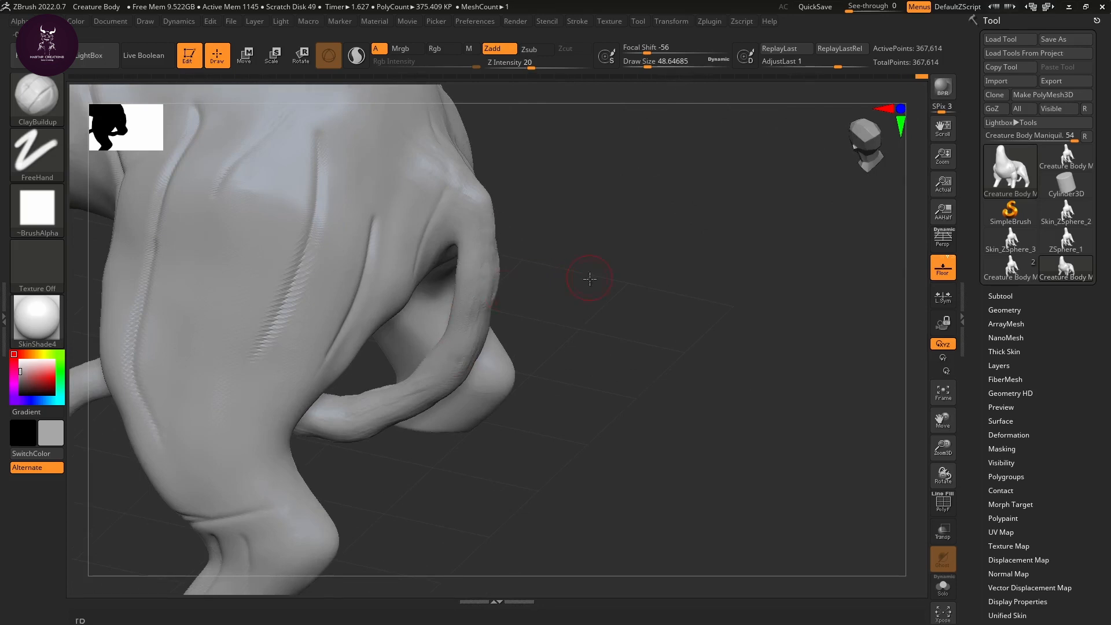
pyautogui.moveTo(589, 276)
pyautogui.mouseDown(button='right')
pyautogui.moveTo(617, 216)
pyautogui.moveTo(451, 361)
pyautogui.mouseUp(button='right')
pyautogui.moveTo(579, 345)
pyautogui.mouseDown(button='right')
pyautogui.moveTo(662, 329)
pyautogui.moveTo(635, 249)
pyautogui.mouseUp(button='right')
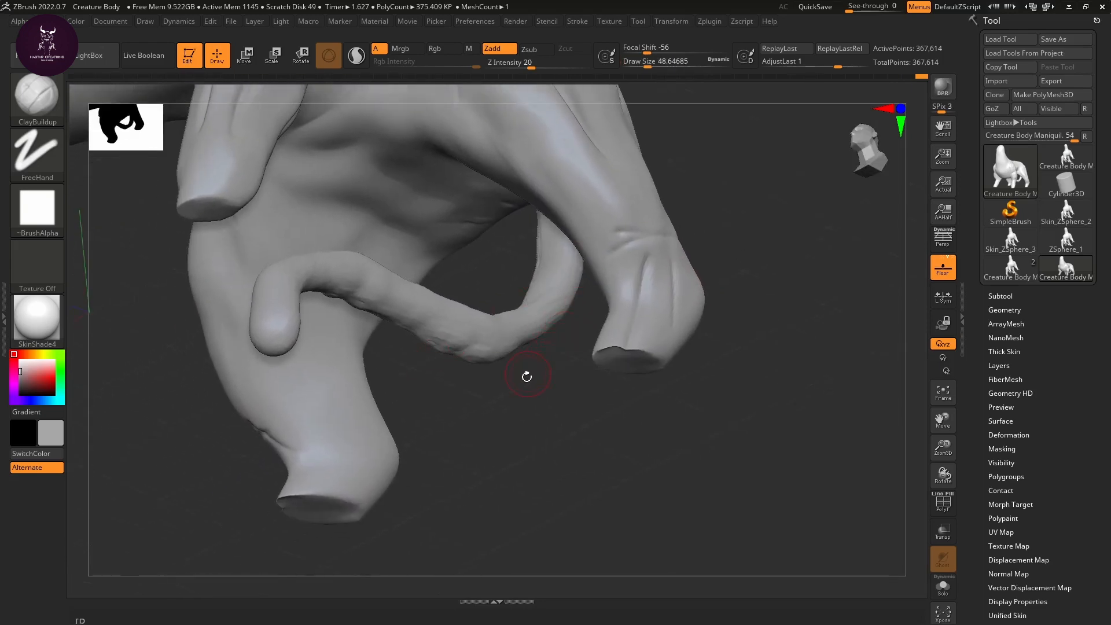
pyautogui.moveTo(526, 380); pyautogui.dragTo(494, 424, button='right')
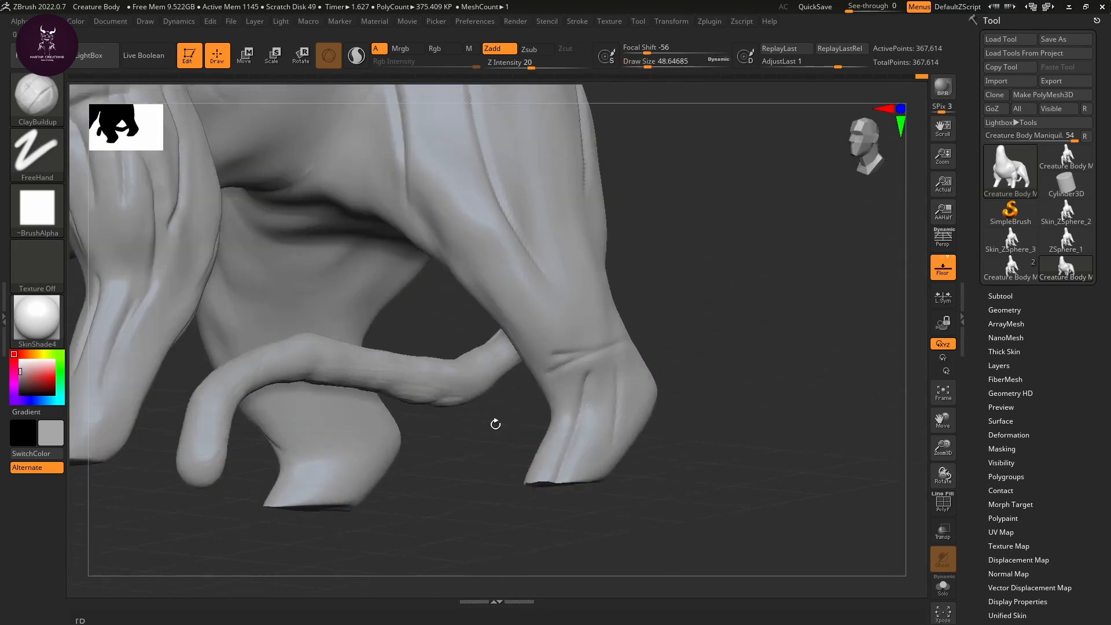
# Step: Enlarge the brush to a draw size of about 154 and smooth the tail from its tip through the middle section
pyautogui.press('s')
pyautogui.moveTo(496, 427); pyautogui.dragTo(518, 428)
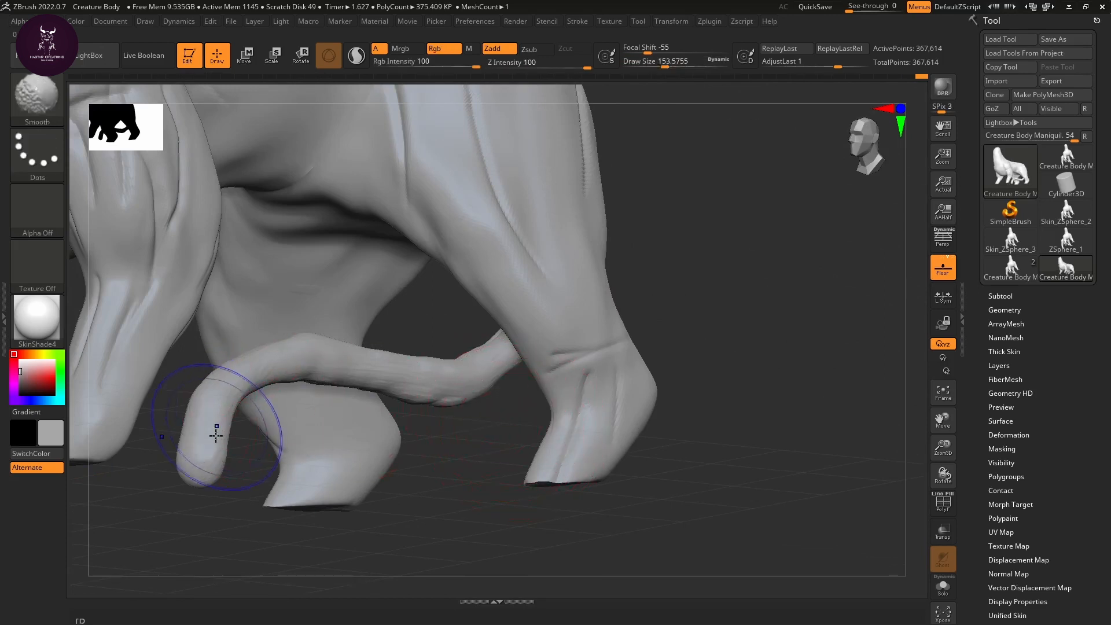
pyautogui.moveTo(216, 427)
pyautogui.keyDown('shift'); pyautogui.mouseDown()
pyautogui.moveTo(307, 374)
pyautogui.moveTo(452, 382)
pyautogui.moveTo(510, 347)
pyautogui.mouseUp(); pyautogui.keyUp('shift')
pyautogui.moveTo(444, 472)
pyautogui.mouseDown(button='right')
pyautogui.moveTo(463, 400)
pyautogui.moveTo(640, 300)
pyautogui.moveTo(446, 444)
pyautogui.moveTo(427, 407)
pyautogui.mouseUp(button='right')
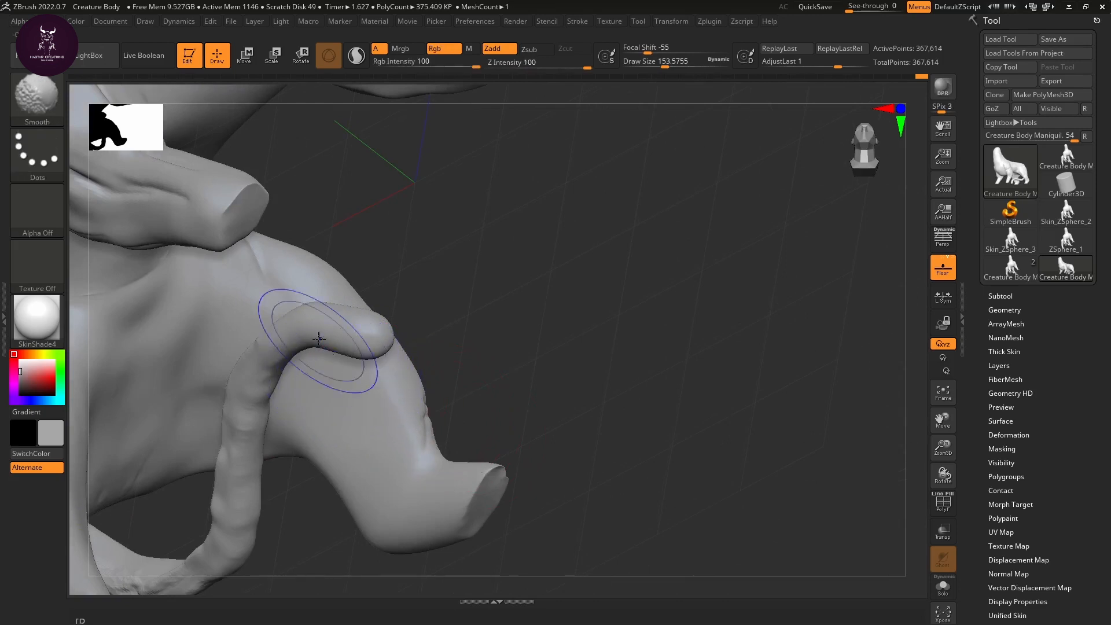
pyautogui.moveTo(320, 335)
pyautogui.keyDown('shift'); pyautogui.mouseDown()
pyautogui.moveTo(259, 349)
pyautogui.moveTo(240, 431)
pyautogui.mouseUp(); pyautogui.keyUp('shift')
pyautogui.moveTo(340, 528)
pyautogui.mouseDown(button='right')
pyautogui.moveTo(323, 506)
pyautogui.moveTo(348, 509)
pyautogui.moveTo(343, 491)
pyautogui.mouseUp(button='right')
pyautogui.moveTo(241, 342)
pyautogui.keyDown('shift'); pyautogui.mouseDown()
pyautogui.moveTo(195, 352)
pyautogui.moveTo(98, 493)
pyautogui.mouseUp(); pyautogui.keyUp('shift')
pyautogui.moveTo(98, 493)
pyautogui.mouseDown(button='right')
pyautogui.moveTo(261, 405)
pyautogui.moveTo(575, 312)
pyautogui.moveTo(506, 382)
pyautogui.moveTo(455, 397)
pyautogui.mouseUp(button='right')
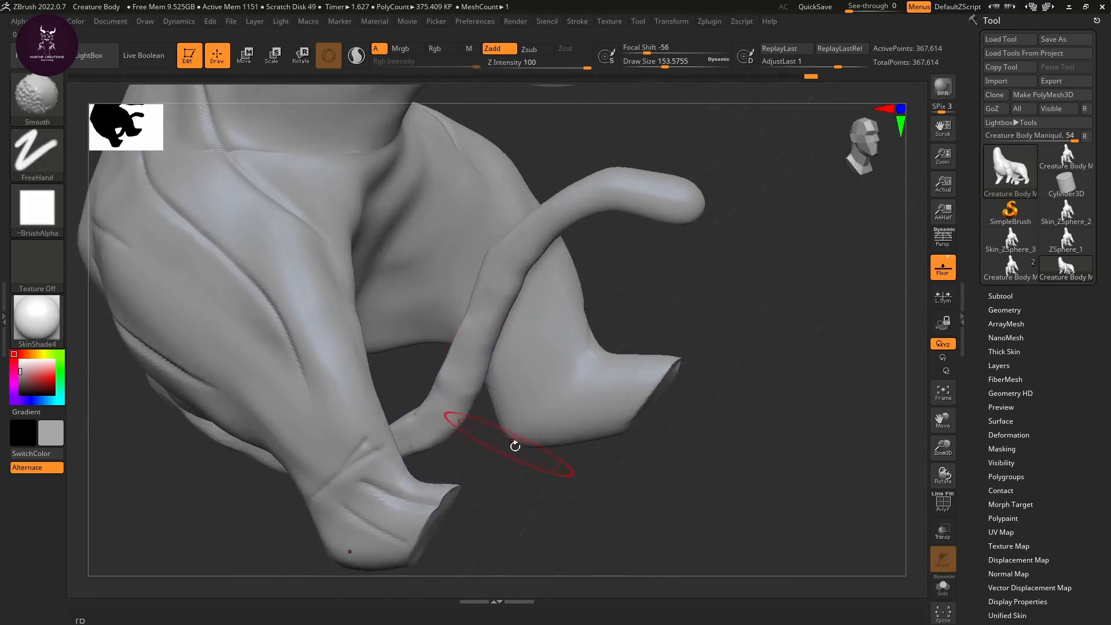
# Step: Smooth the tail's rear bend and base where it joins the rump
pyautogui.moveTo(514, 446); pyautogui.dragTo(504, 422, button='right')
pyautogui.moveTo(572, 522); pyautogui.dragTo(575, 471, button='right')
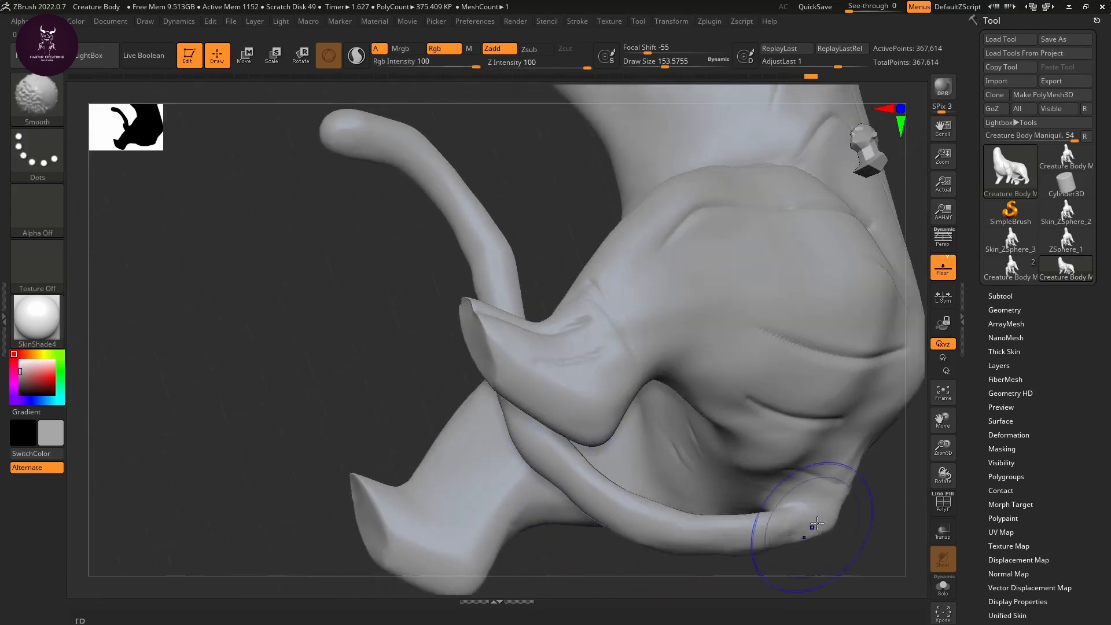
pyautogui.moveTo(818, 551); pyautogui.dragTo(744, 533, button='right')
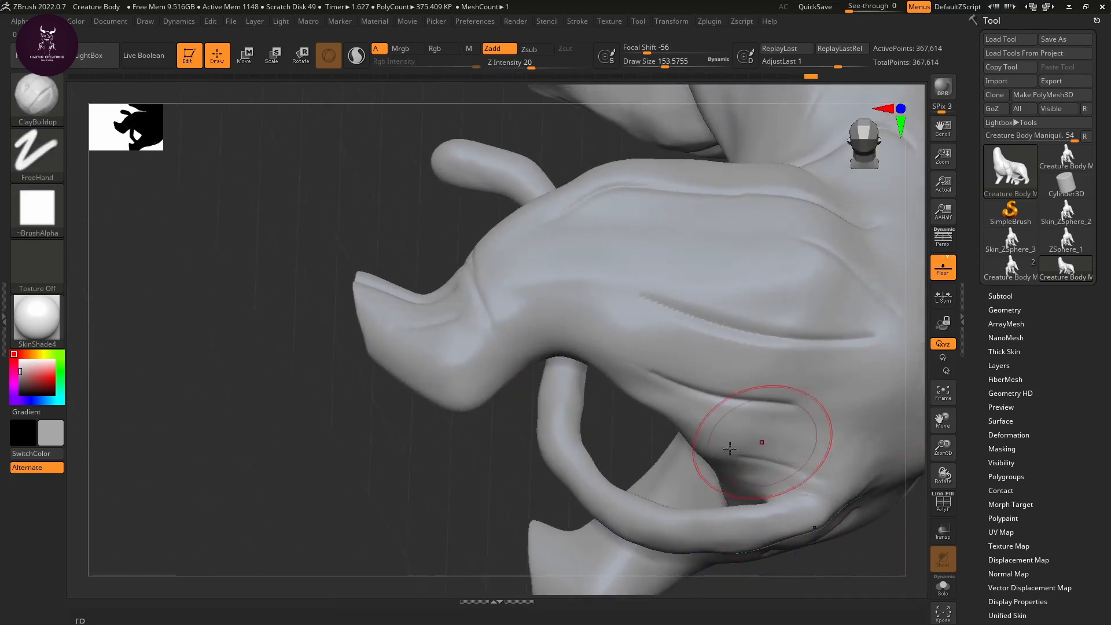
pyautogui.moveTo(744, 422)
pyautogui.mouseDown(button='right')
pyautogui.moveTo(454, 479)
pyautogui.moveTo(434, 417)
pyautogui.moveTo(529, 389)
pyautogui.moveTo(426, 249)
pyautogui.moveTo(503, 477)
pyautogui.moveTo(566, 461)
pyautogui.mouseUp(button='right')
pyautogui.press('shift')
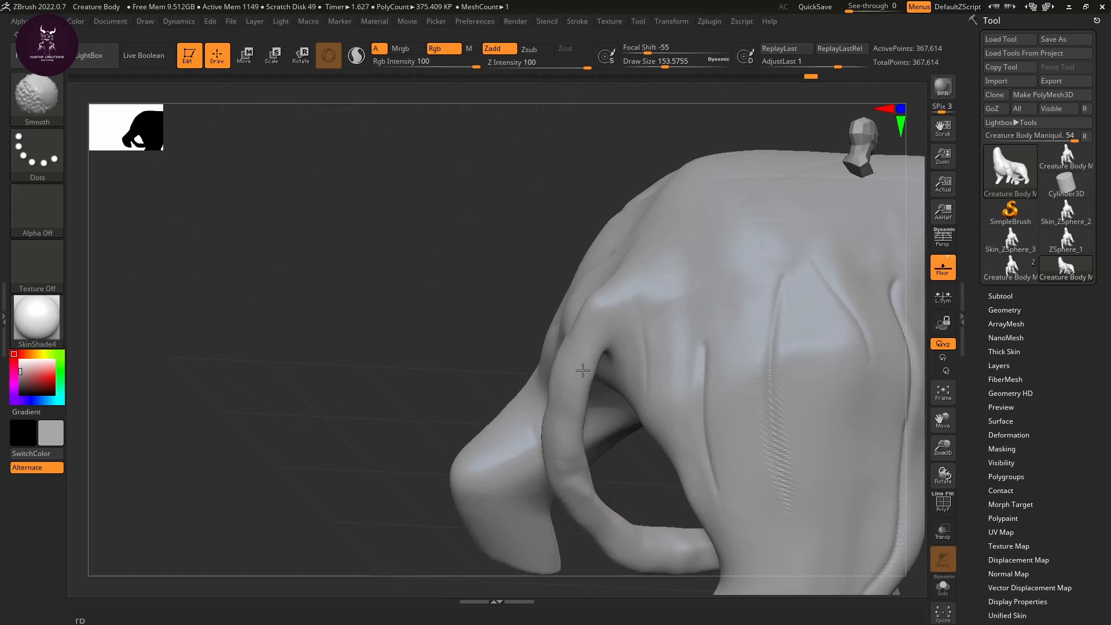
pyautogui.moveTo(484, 300)
pyautogui.mouseDown(button='right')
pyautogui.moveTo(288, 305)
pyautogui.moveTo(416, 256)
pyautogui.moveTo(739, 446)
pyautogui.moveTo(722, 436)
pyautogui.moveTo(656, 457)
pyautogui.moveTo(821, 363)
pyautogui.moveTo(712, 372)
pyautogui.moveTo(823, 303)
pyautogui.moveTo(753, 336)
pyautogui.moveTo(776, 318)
pyautogui.moveTo(670, 255)
pyautogui.mouseUp(button='right')
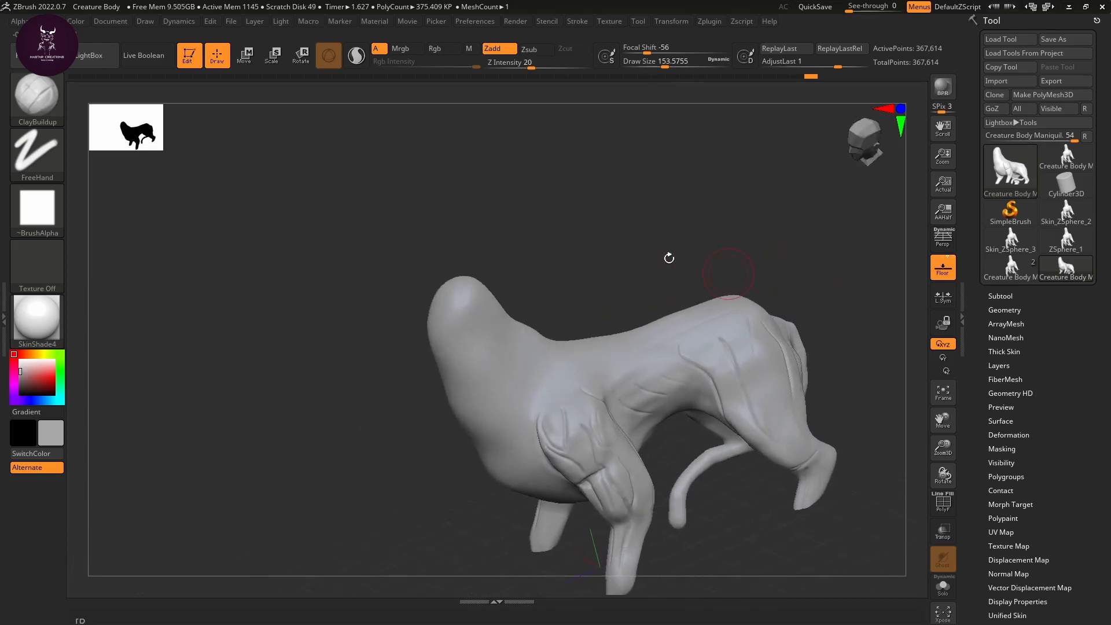
pyautogui.click(41, 196)
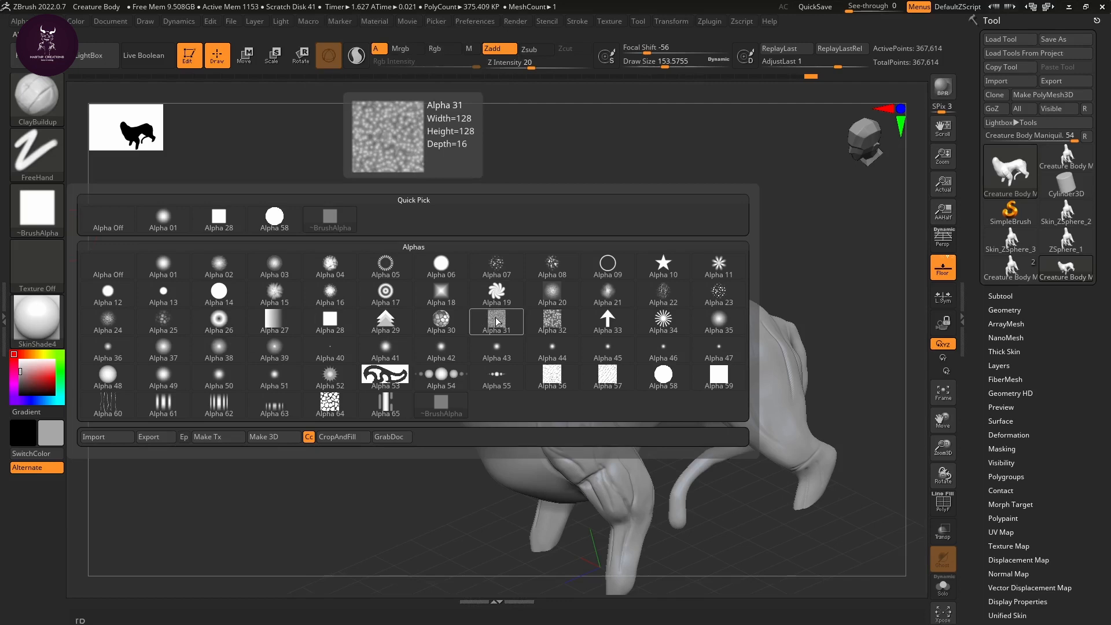
pyautogui.click(130, 440)
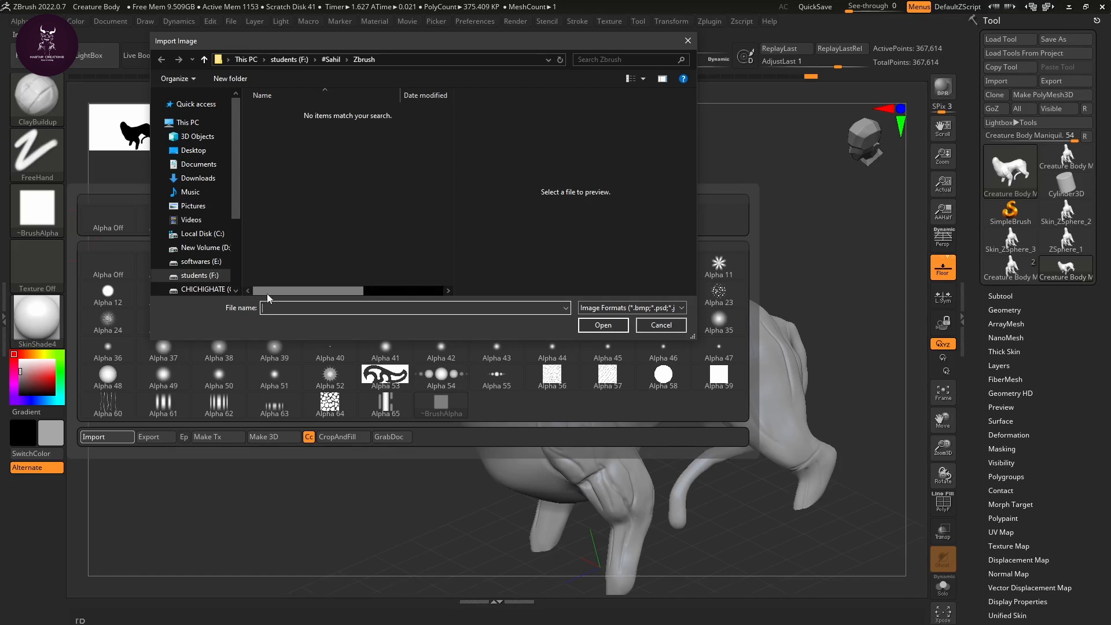
pyautogui.click(660, 324)
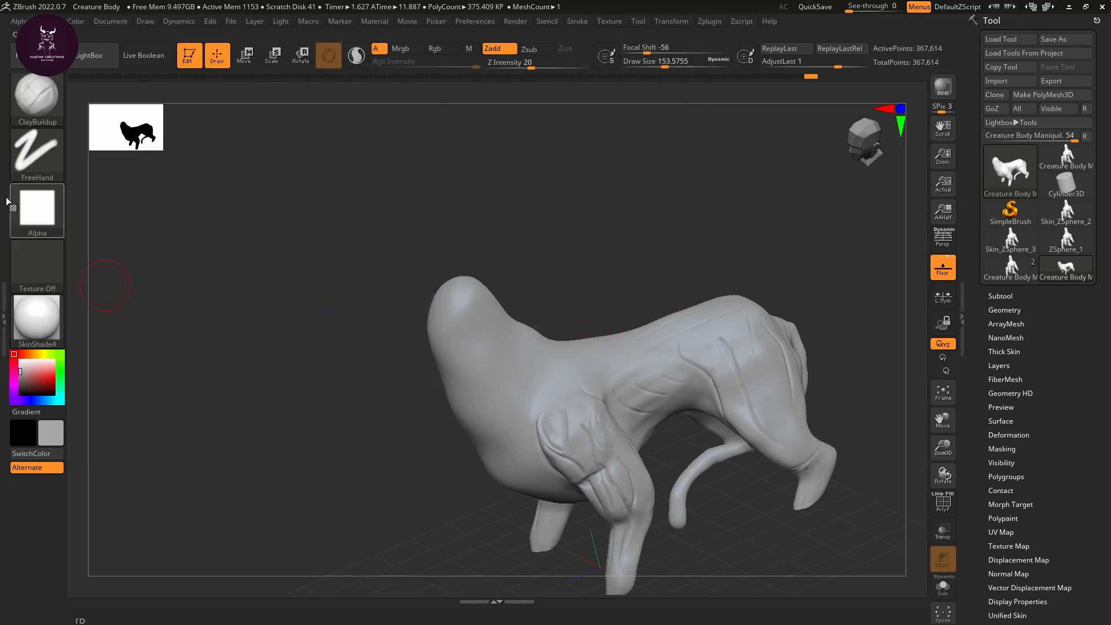
# Step: Assign the speckled Alpha 07 to the ClayBuildup brush
pyautogui.click(52, 219)
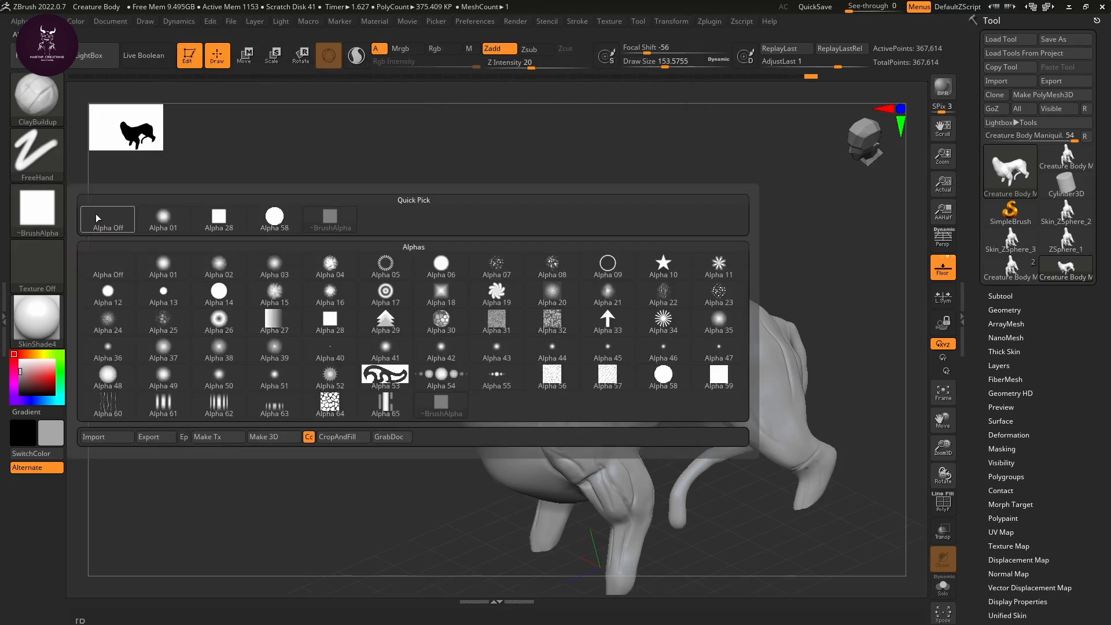
pyautogui.moveTo(499, 332)
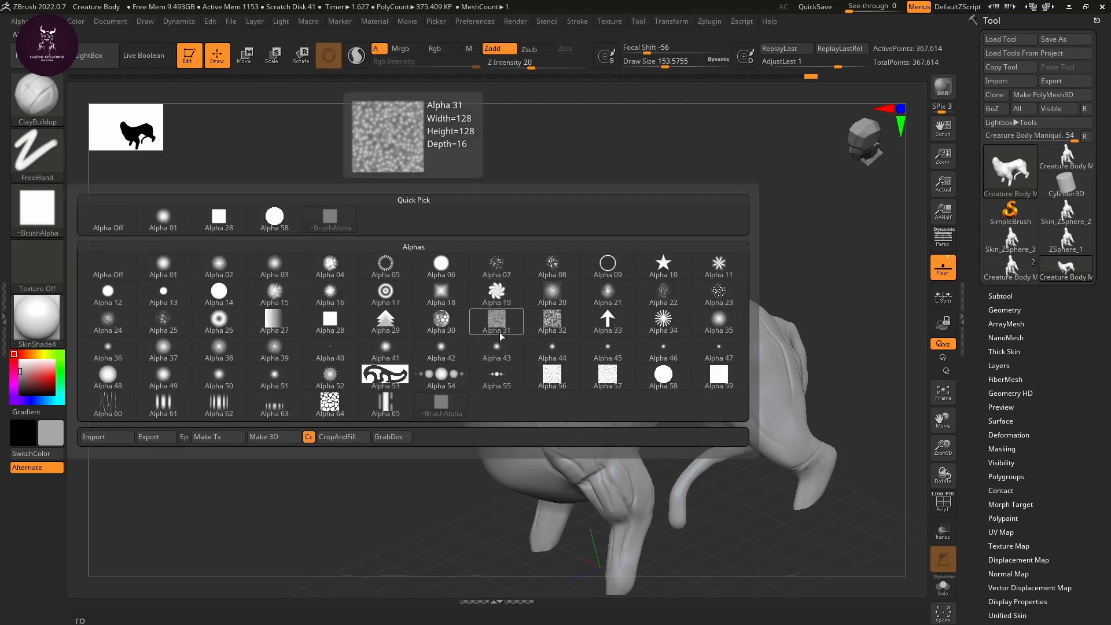
pyautogui.moveTo(301, 334)
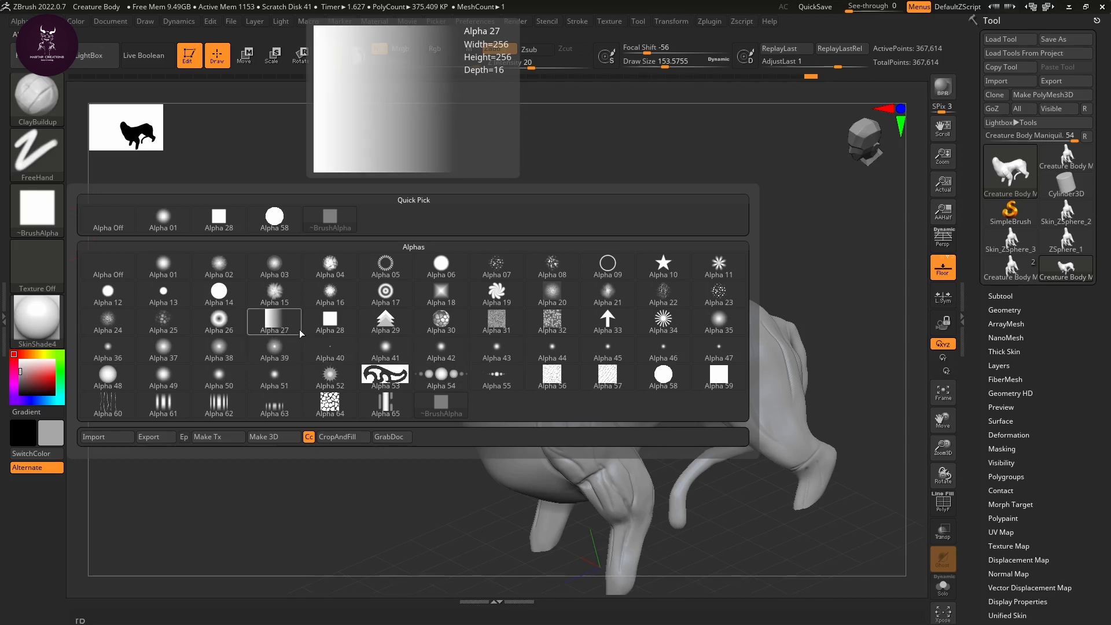
pyautogui.moveTo(554, 331)
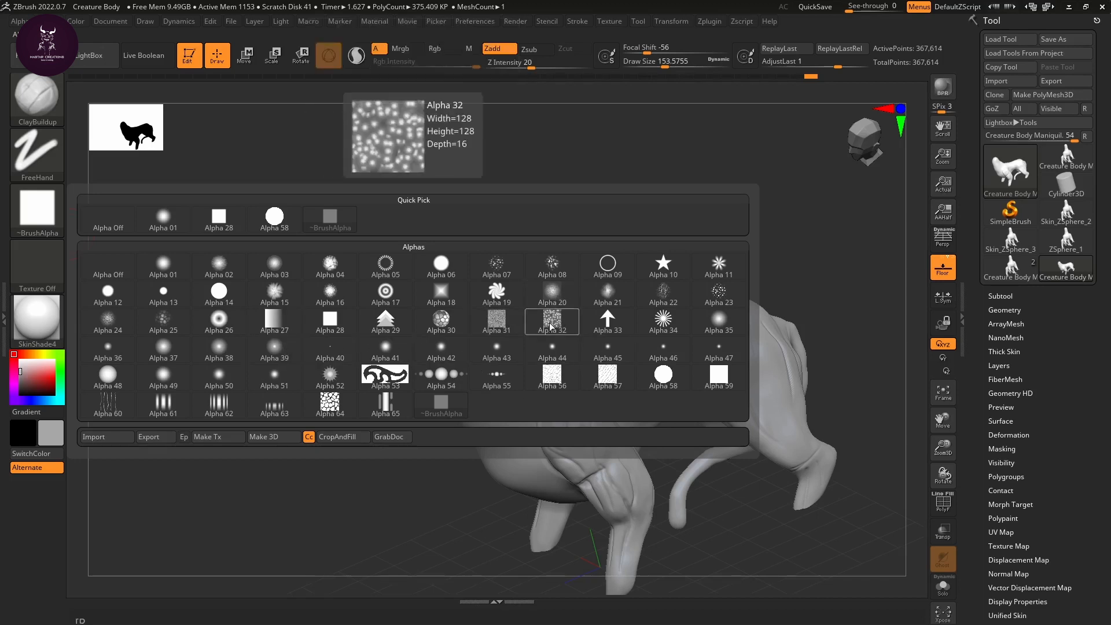
pyautogui.click(504, 268)
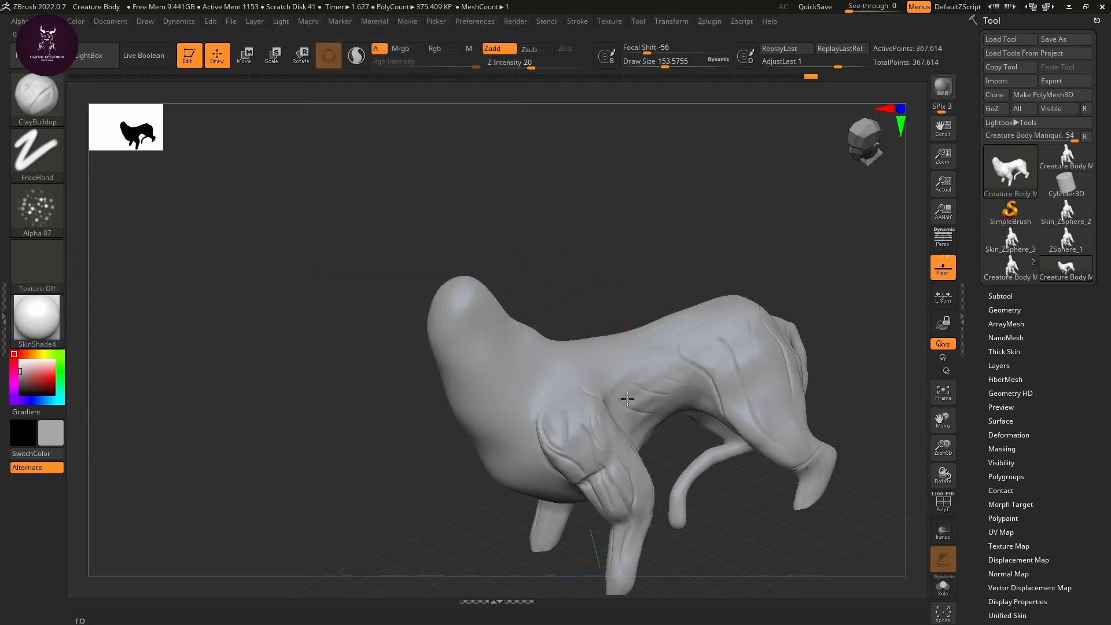
# Step: Brush Alpha 07 skin texture over the shoulder muscles and the front of the foreleg with ClayBuildup
pyautogui.moveTo(449, 494)
pyautogui.mouseDown()
pyautogui.moveTo(409, 466)
pyautogui.moveTo(482, 516)
pyautogui.mouseUp()
pyautogui.moveTo(675, 251); pyautogui.dragTo(675, 94)
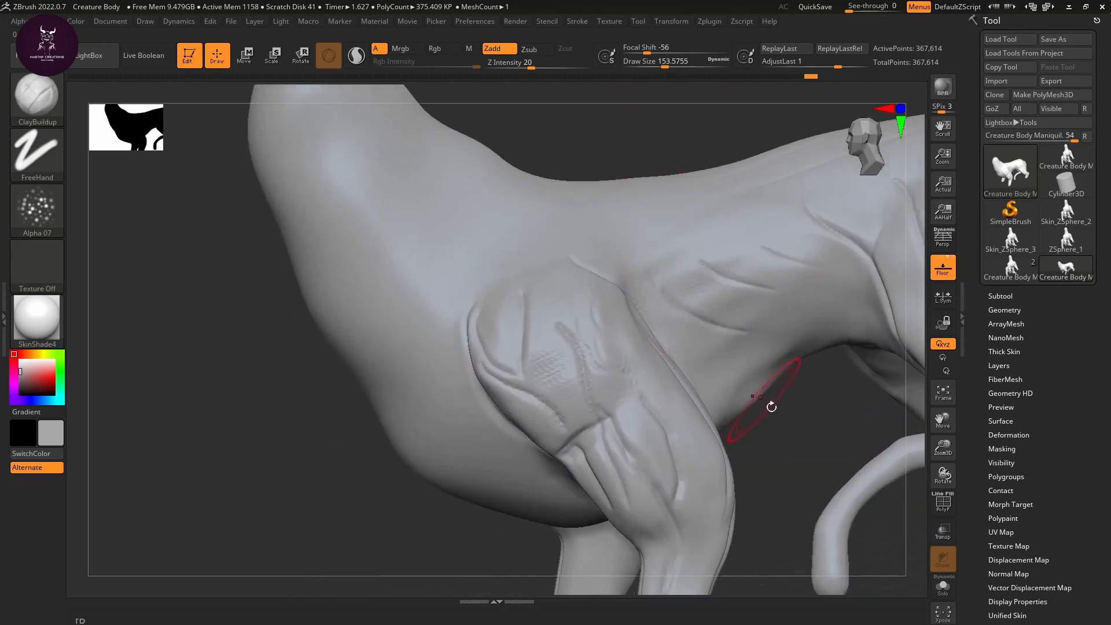
pyautogui.moveTo(769, 399); pyautogui.dragTo(712, 386)
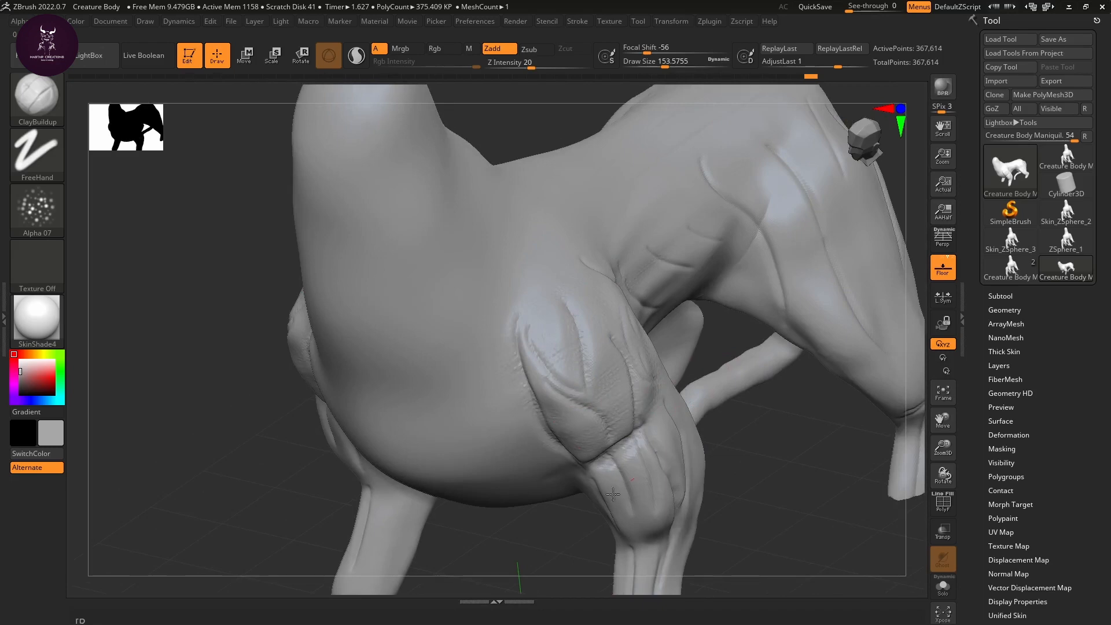
pyautogui.moveTo(679, 500); pyautogui.dragTo(681, 382)
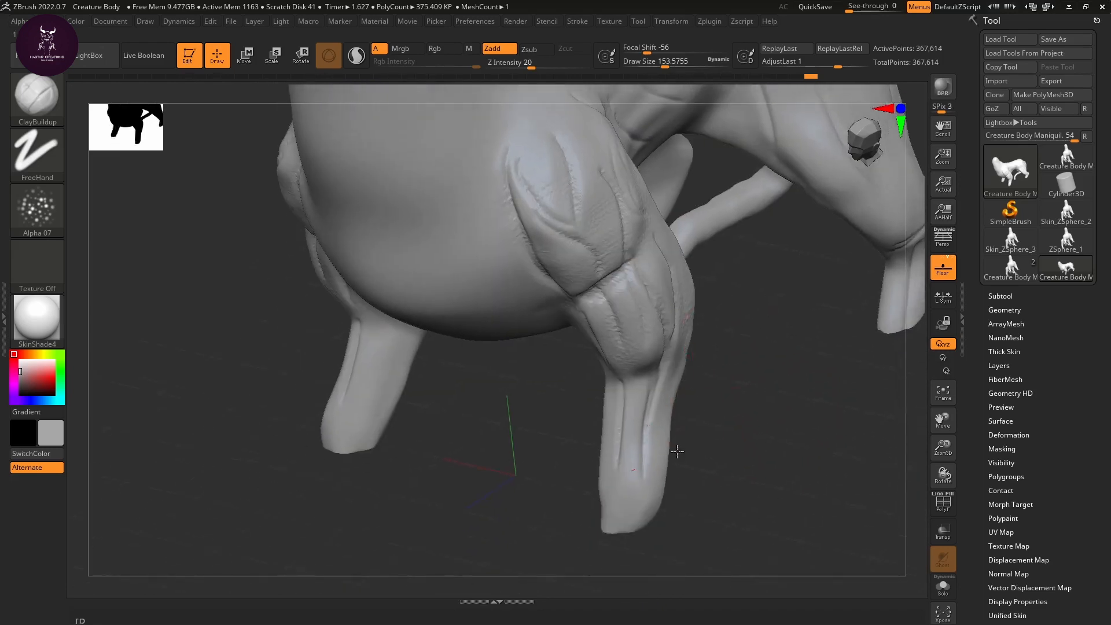
# Step: Extend the Alpha 07 skin texture over the rear of the shoulder, the flank and the side of the torso
pyautogui.keyDown('alt'); pyautogui.moveTo(801, 417); pyautogui.dragTo(614, 492); pyautogui.keyUp('alt')
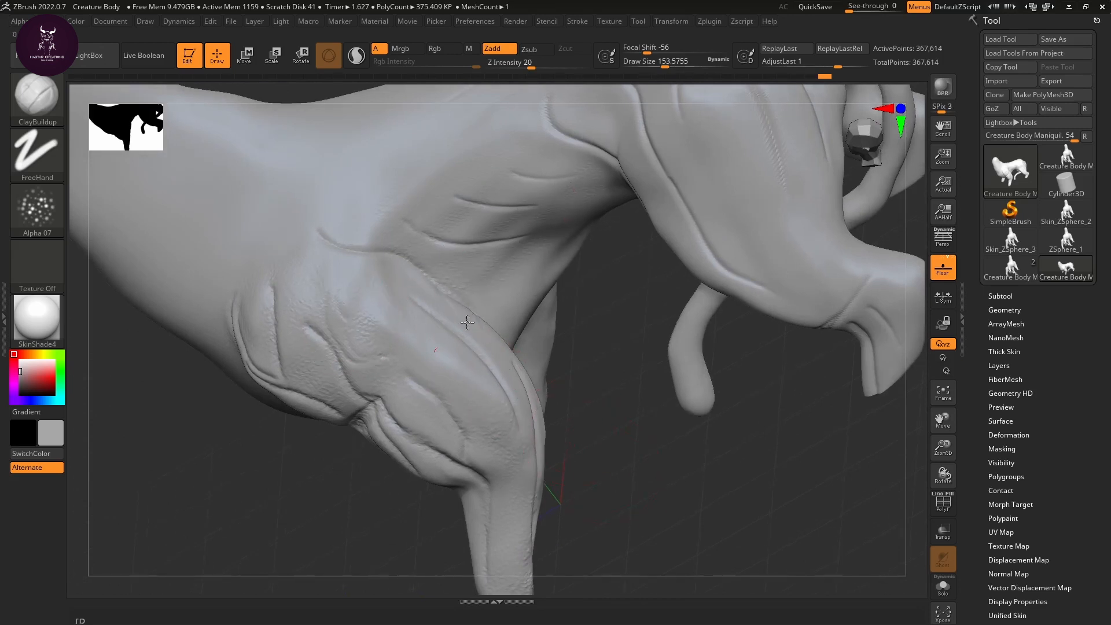
pyautogui.moveTo(602, 276); pyautogui.dragTo(471, 327)
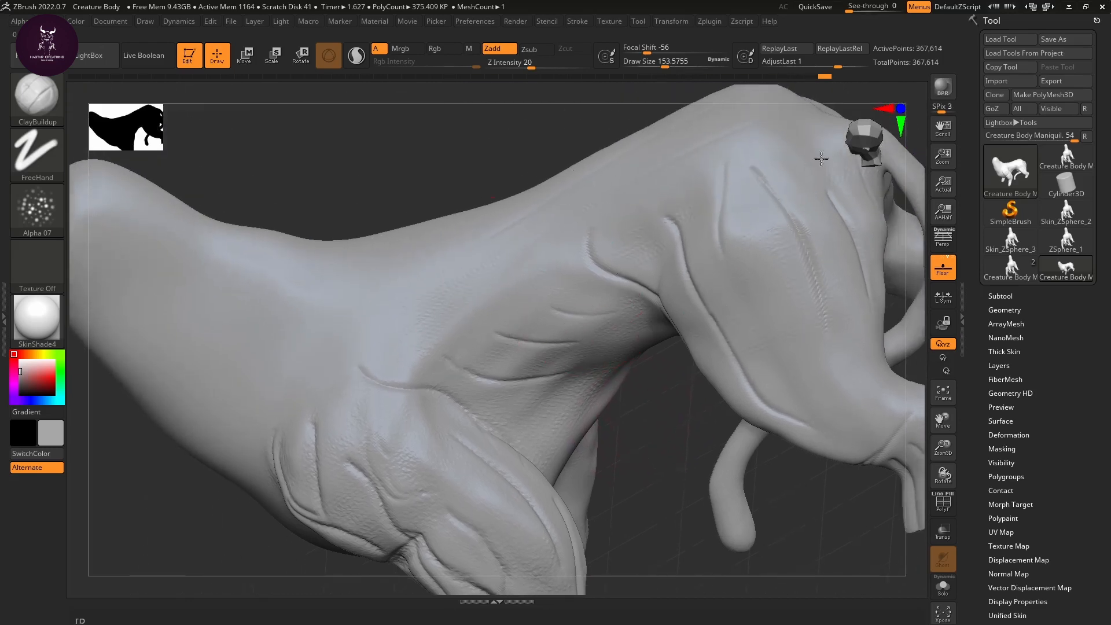
pyautogui.keyDown('alt'); pyautogui.moveTo(671, 405); pyautogui.dragTo(509, 253); pyautogui.keyUp('alt')
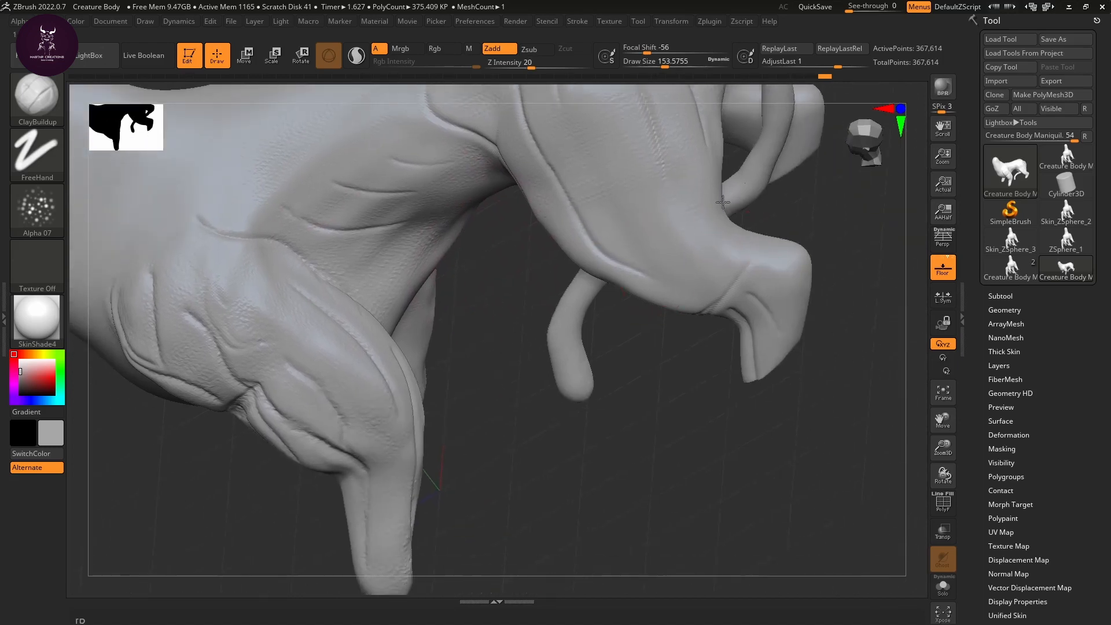
# Step: Texture the hind leg with Alpha 07 strokes over the thigh, hip, lower leg and foot
pyautogui.moveTo(898, 335); pyautogui.dragTo(665, 191)
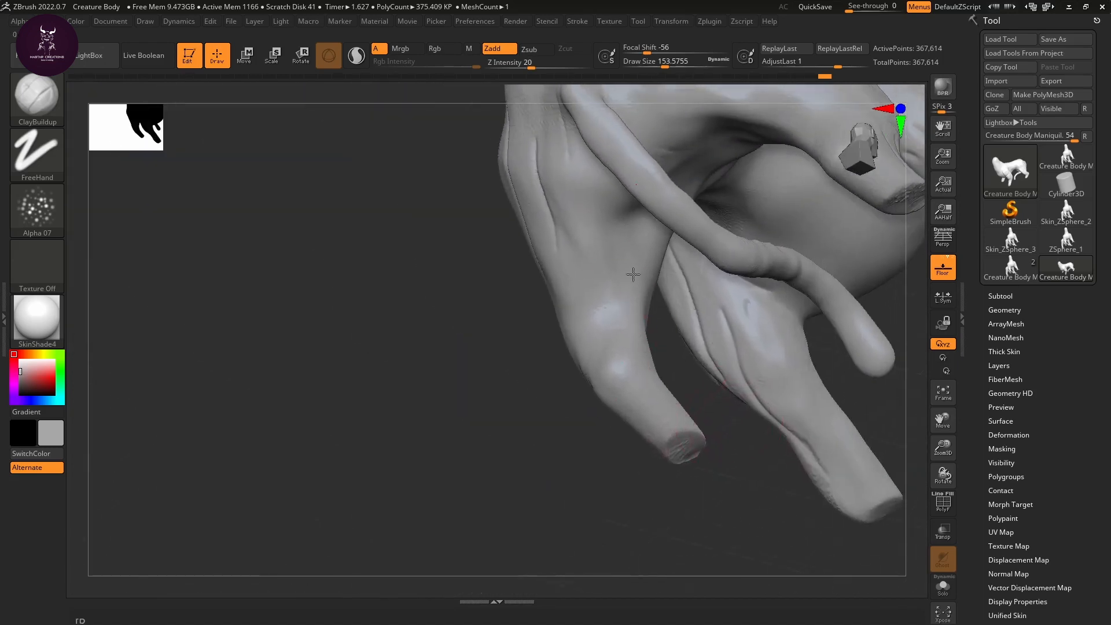
pyautogui.moveTo(412, 212); pyautogui.dragTo(459, 260)
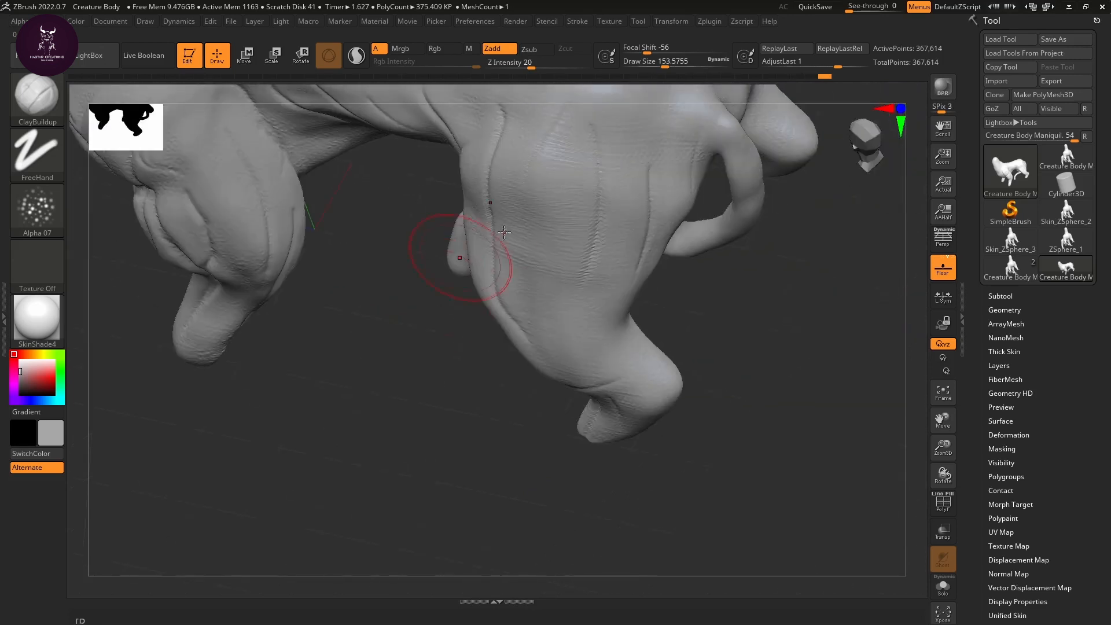
pyautogui.moveTo(823, 324); pyautogui.dragTo(661, 298)
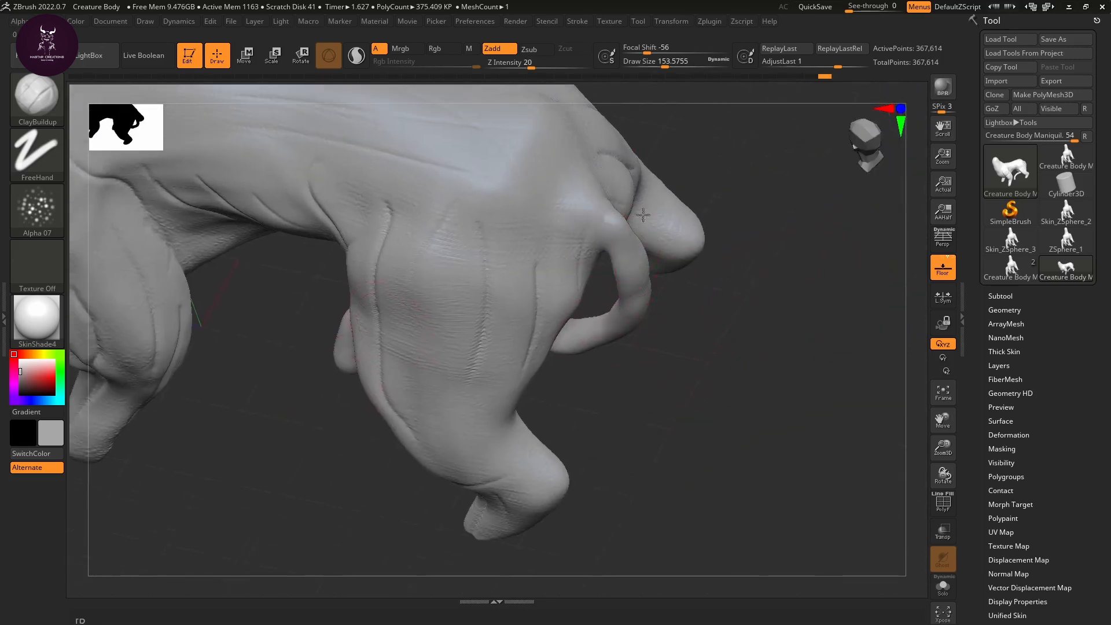
pyautogui.moveTo(698, 368); pyautogui.dragTo(859, 211)
pyautogui.moveTo(491, 456); pyautogui.dragTo(515, 338)
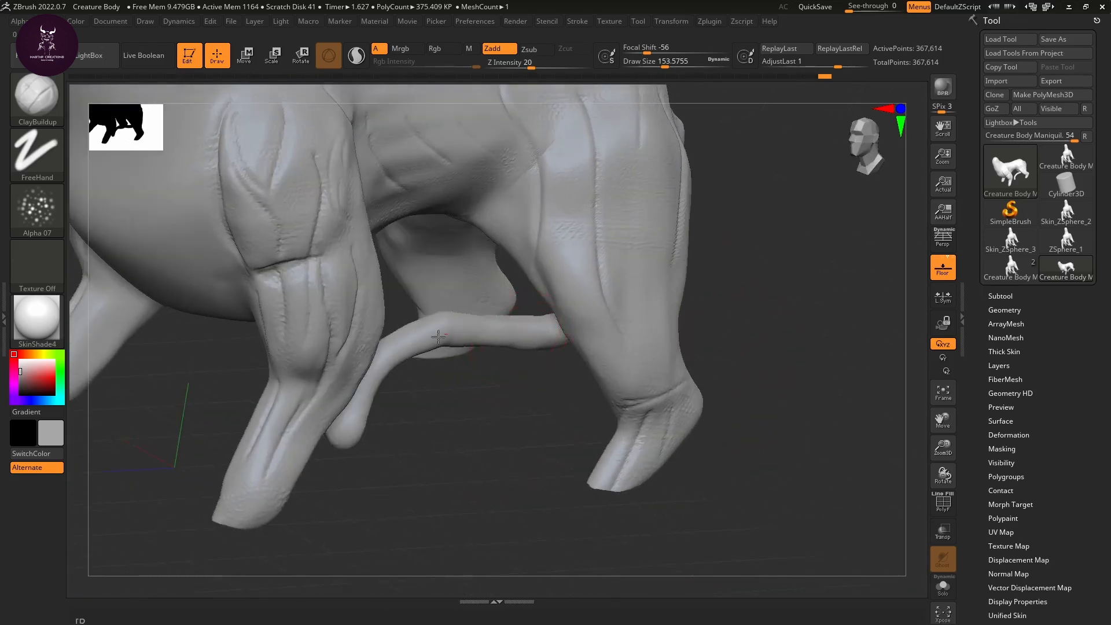
# Step: Cover the tail with Alpha 07 skin texture from its middle section to the tip
pyautogui.moveTo(465, 428)
pyautogui.mouseDown()
pyautogui.moveTo(412, 405)
pyautogui.moveTo(384, 370)
pyautogui.mouseUp()
pyautogui.moveTo(613, 385)
pyautogui.mouseDown()
pyautogui.moveTo(566, 417)
pyautogui.moveTo(626, 402)
pyautogui.moveTo(467, 384)
pyautogui.mouseUp()
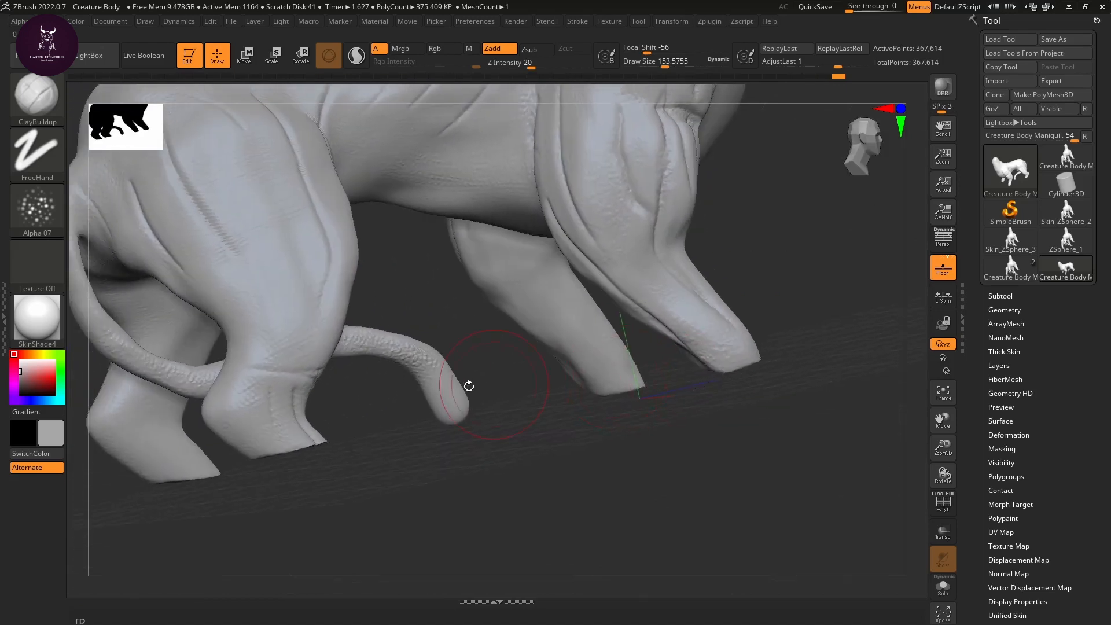
pyautogui.moveTo(463, 425); pyautogui.dragTo(541, 415)
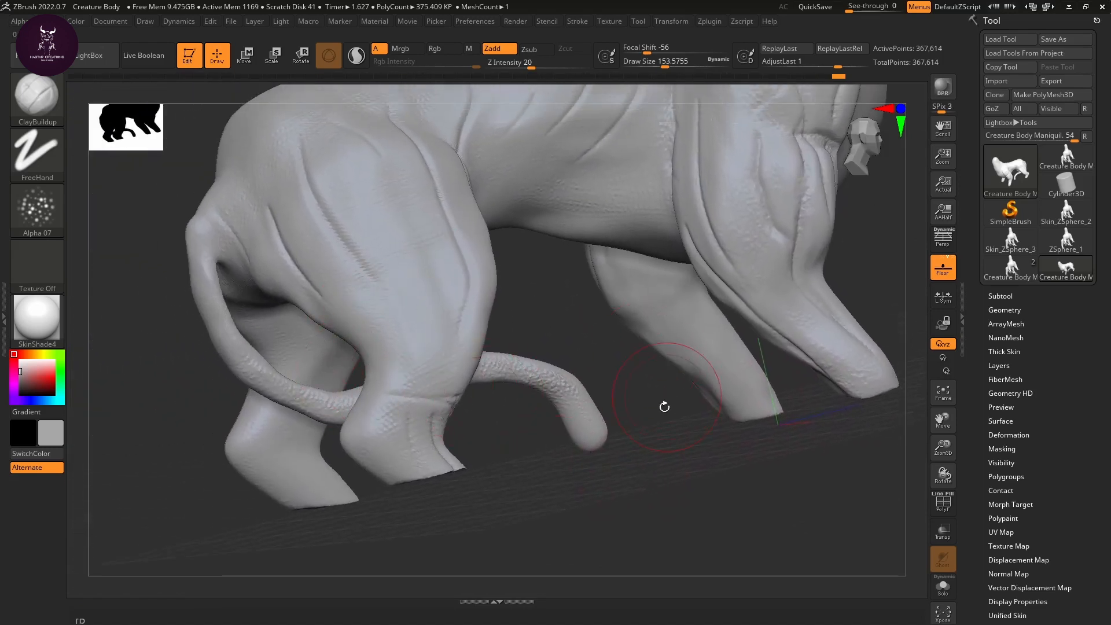
# Step: Add more Alpha 07 texture to the flank, foreleg and back, continuing onto the top of the hip
pyautogui.moveTo(665, 404); pyautogui.dragTo(744, 347)
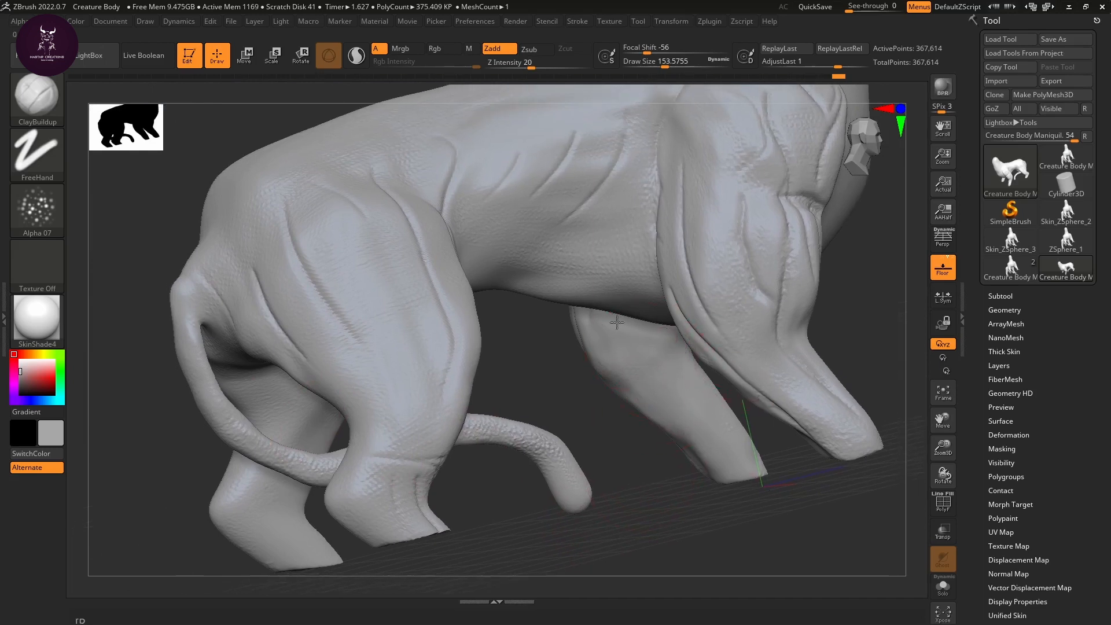
pyautogui.keyDown('alt'); pyautogui.moveTo(758, 518); pyautogui.dragTo(629, 570); pyautogui.keyUp('alt')
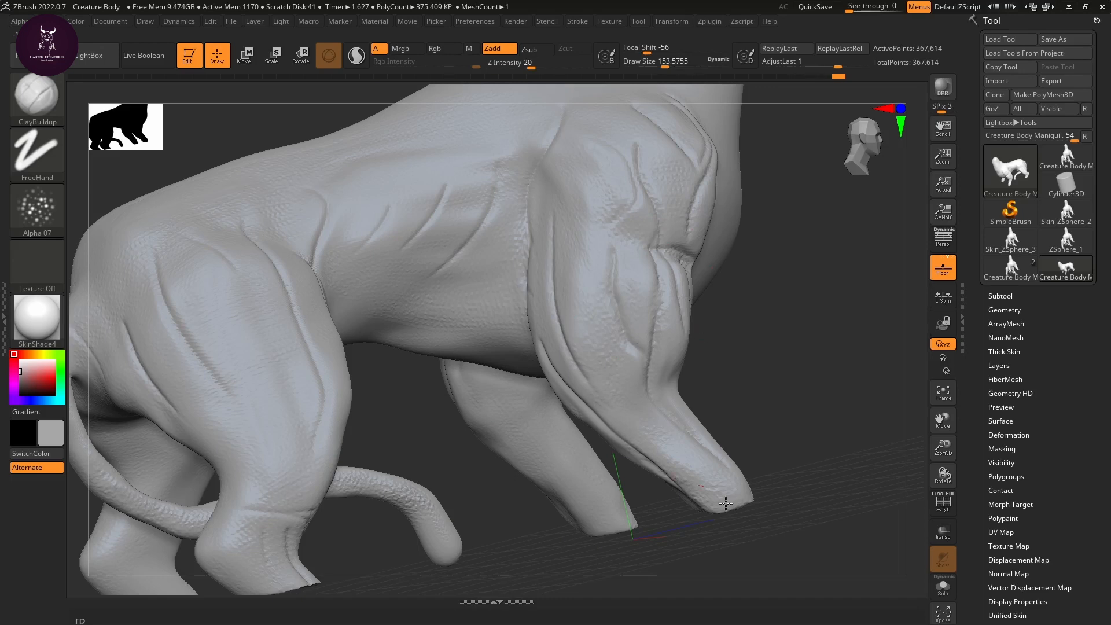
pyautogui.moveTo(776, 426); pyautogui.dragTo(457, 309)
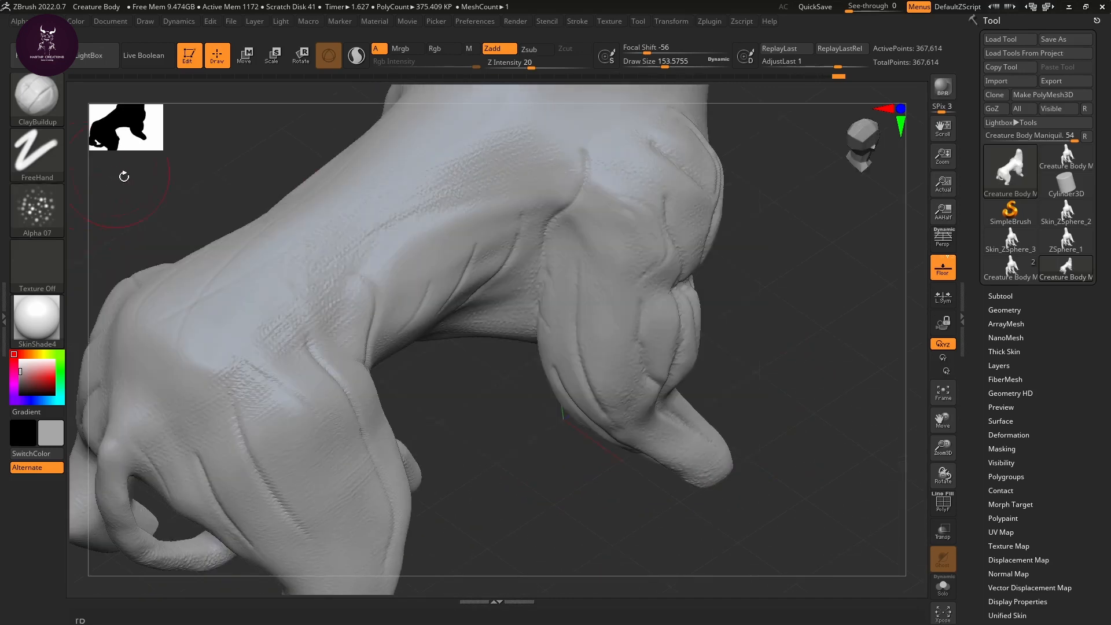
# Step: Stamp vein-like Alpha 22 detail onto the flank using ClayBuildup with the DragRect stroke
pyautogui.click(46, 206)
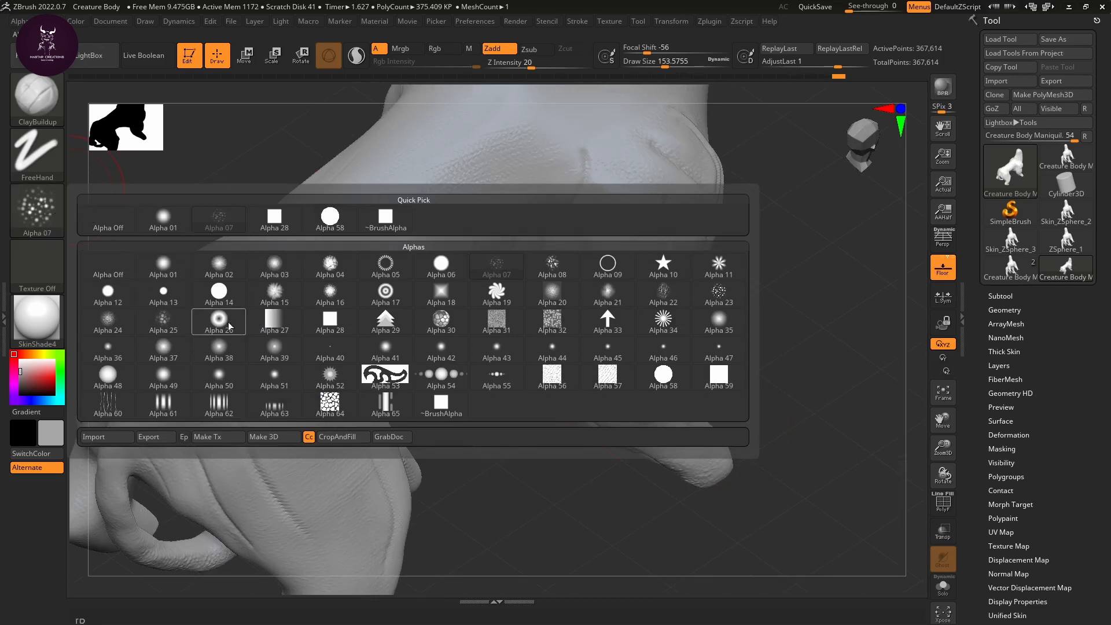
pyautogui.moveTo(495, 383)
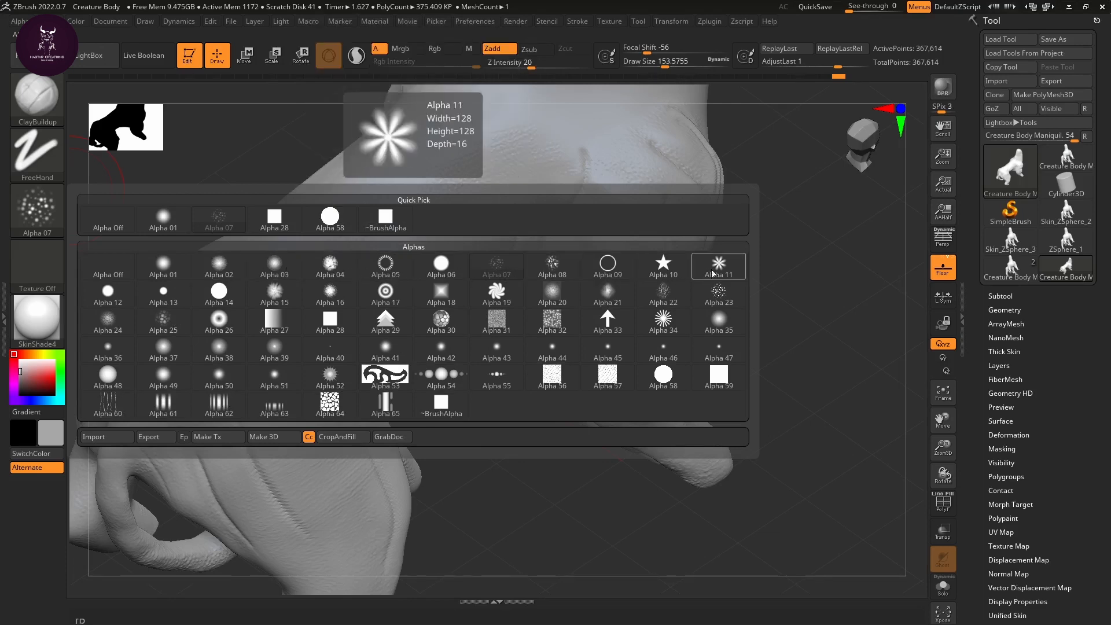
pyautogui.click(669, 292)
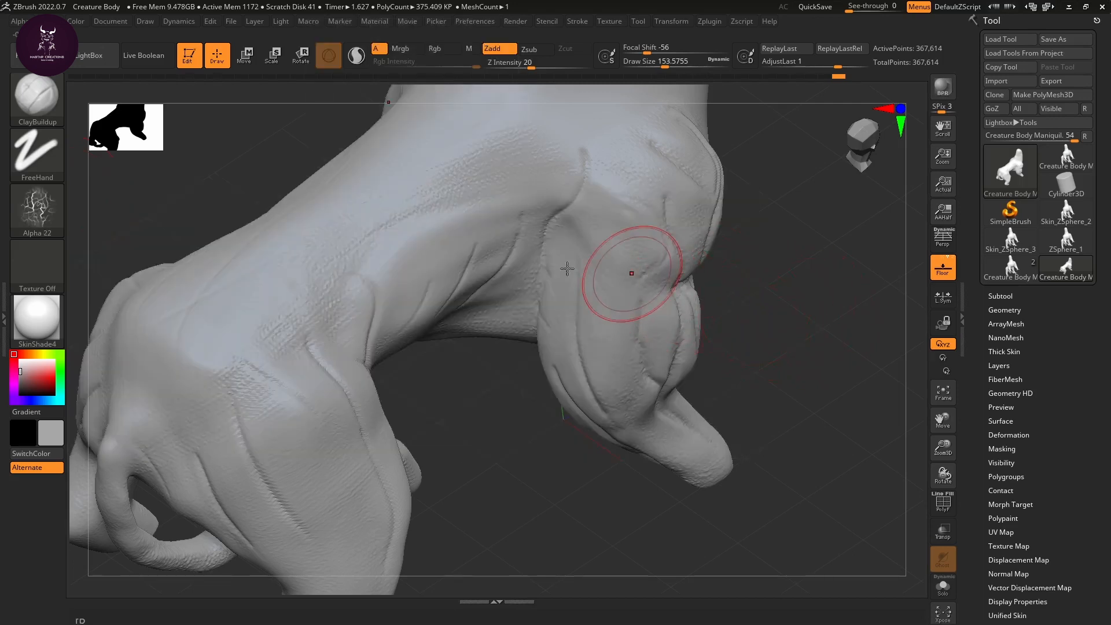
pyautogui.moveTo(384, 304); pyautogui.dragTo(371, 340)
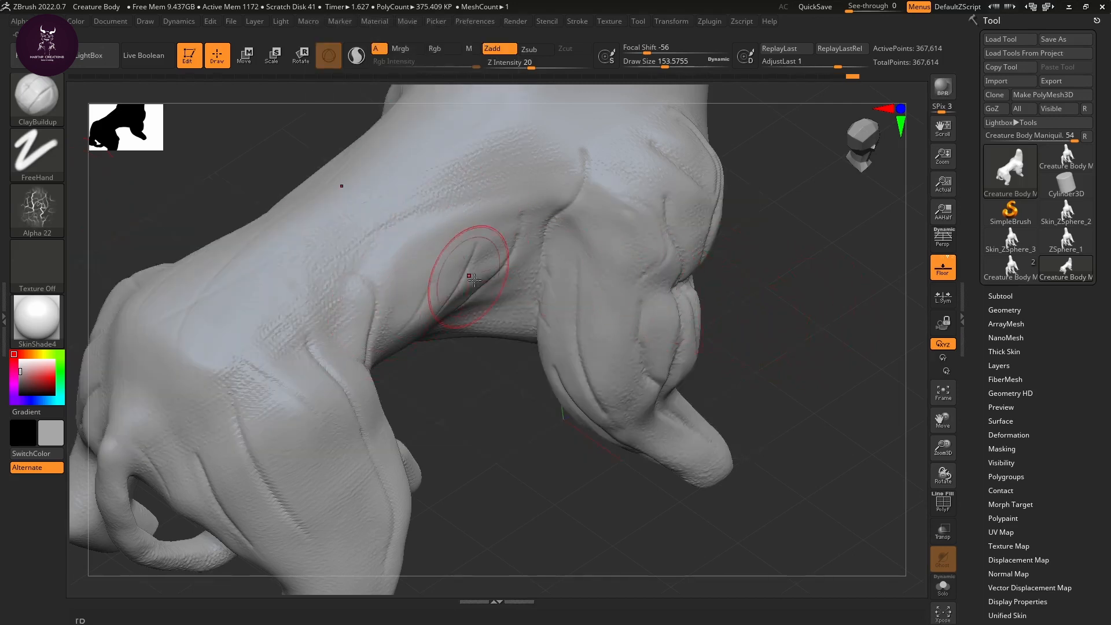
pyautogui.moveTo(496, 380)
pyautogui.mouseDown()
pyautogui.moveTo(483, 486)
pyautogui.moveTo(471, 466)
pyautogui.moveTo(322, 367)
pyautogui.mouseUp()
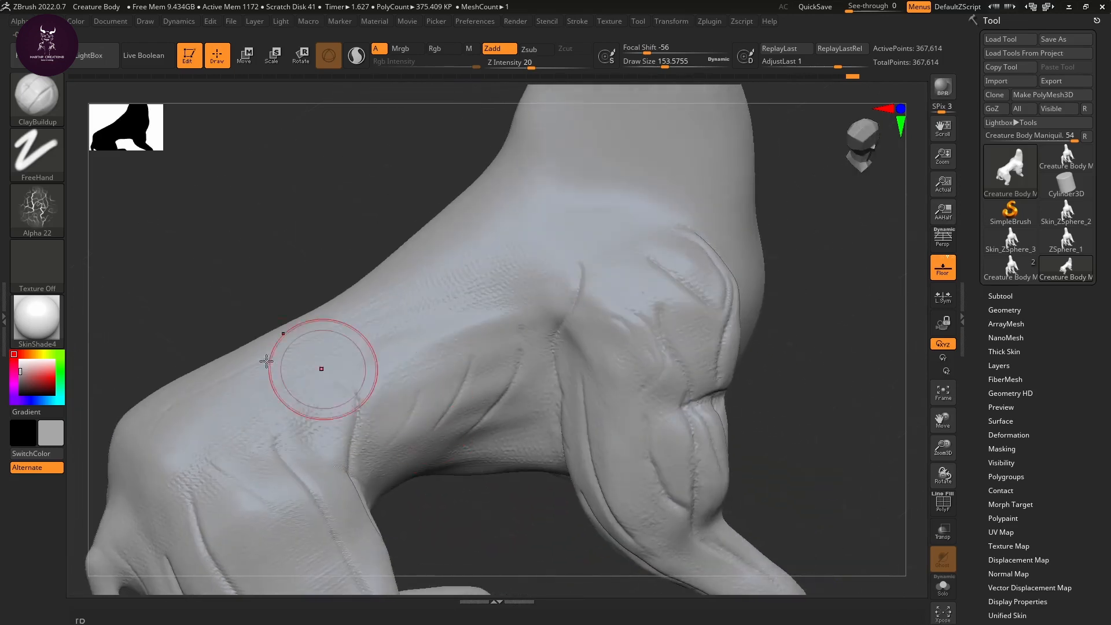
pyautogui.click(37, 153)
pyautogui.click(142, 164)
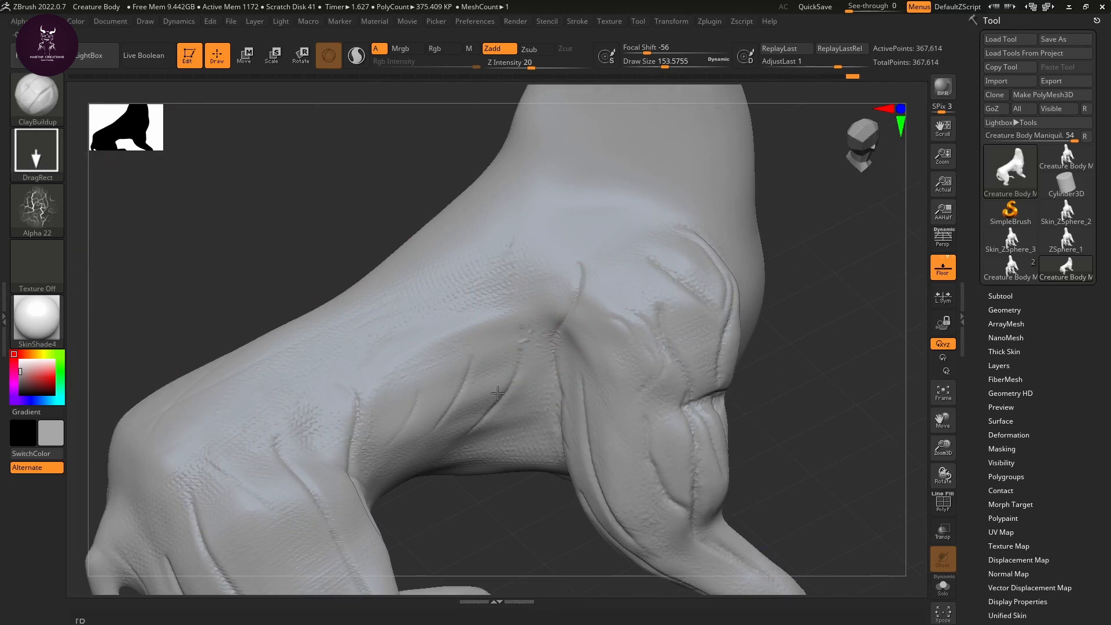
pyautogui.moveTo(498, 393); pyautogui.dragTo(389, 367)
# Step: Stamp Alpha 22 vein detail over the shoulder and foreleg, undoing the last two stamps
pyautogui.moveTo(290, 221); pyautogui.dragTo(871, 167)
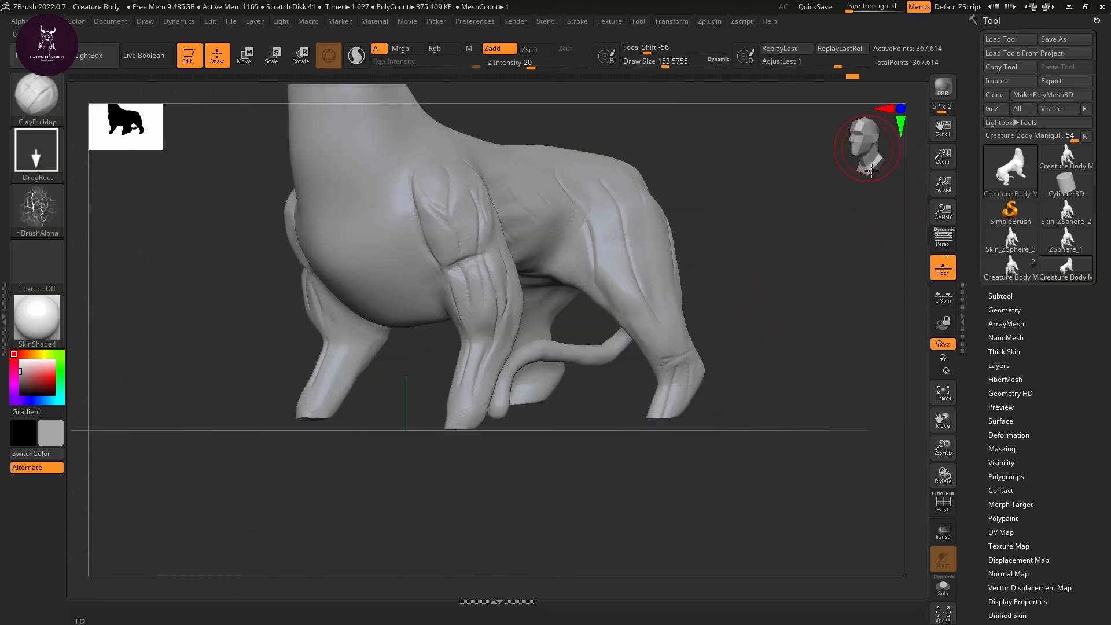
pyautogui.moveTo(790, 317); pyautogui.dragTo(862, 417)
pyautogui.moveTo(606, 400)
pyautogui.keyDown('shift'); pyautogui.mouseDown()
pyautogui.moveTo(602, 362)
pyautogui.moveTo(623, 461)
pyautogui.mouseUp(); pyautogui.keyUp('shift')
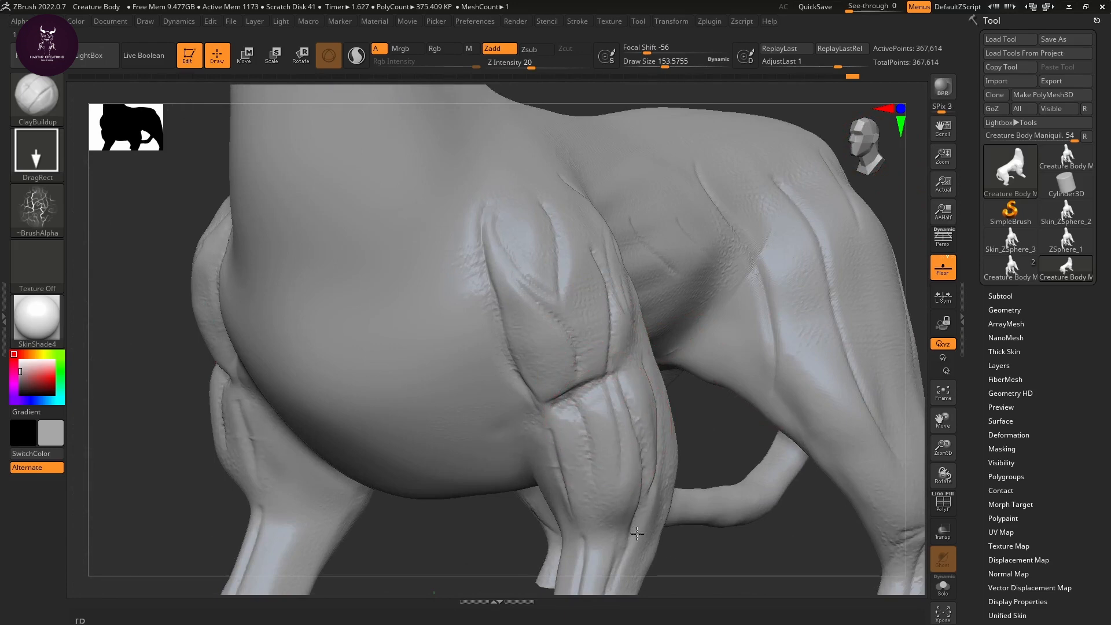
pyautogui.moveTo(636, 532)
pyautogui.keyDown('shift'); pyautogui.mouseDown()
pyautogui.moveTo(596, 454)
pyautogui.moveTo(591, 367)
pyautogui.moveTo(583, 397)
pyautogui.moveTo(606, 456)
pyautogui.mouseUp(); pyautogui.keyUp('shift')
pyautogui.moveTo(816, 563)
pyautogui.keyDown('alt'); pyautogui.mouseDown()
pyautogui.moveTo(777, 473)
pyautogui.moveTo(631, 440)
pyautogui.mouseUp(); pyautogui.keyUp('alt')
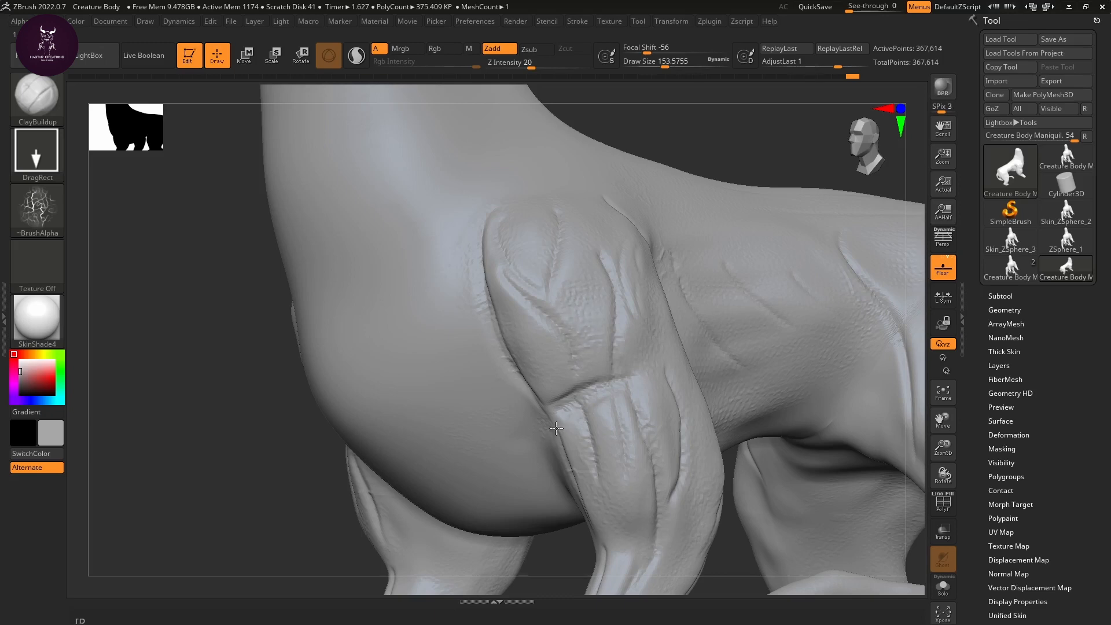
pyautogui.keyDown('alt'); pyautogui.moveTo(540, 550); pyautogui.dragTo(641, 284); pyautogui.keyUp('alt')
pyautogui.hotkey('ctrl', 'z')
pyautogui.hotkey('ctrl', 'z')
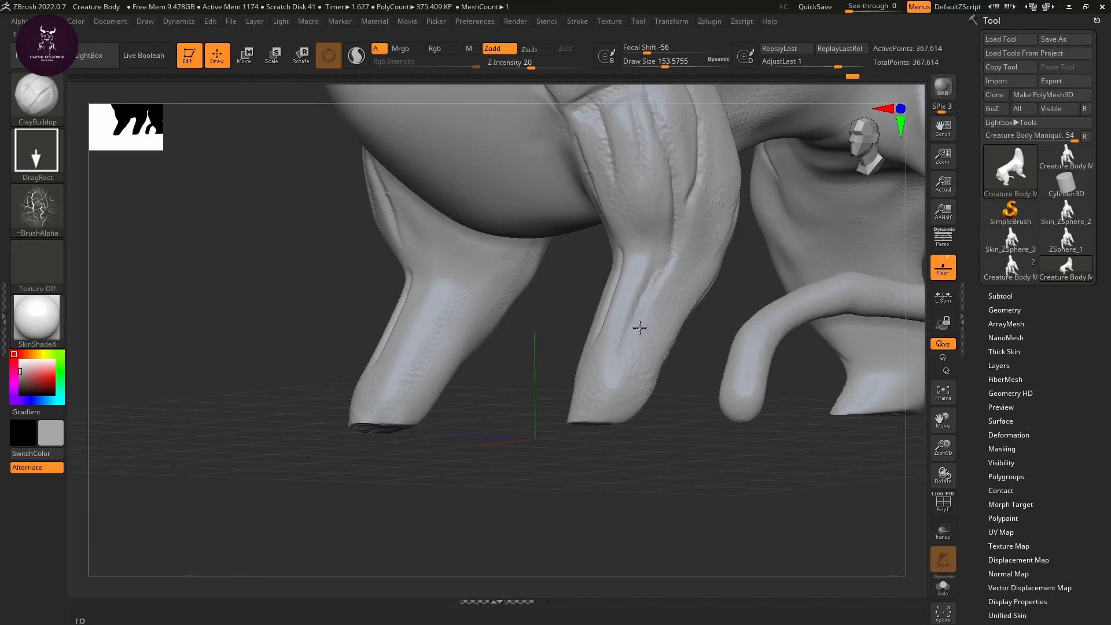
# Step: Try an Alpha 22 stamp on the inner side of the lower foreleg
pyautogui.moveTo(470, 512); pyautogui.dragTo(572, 483)
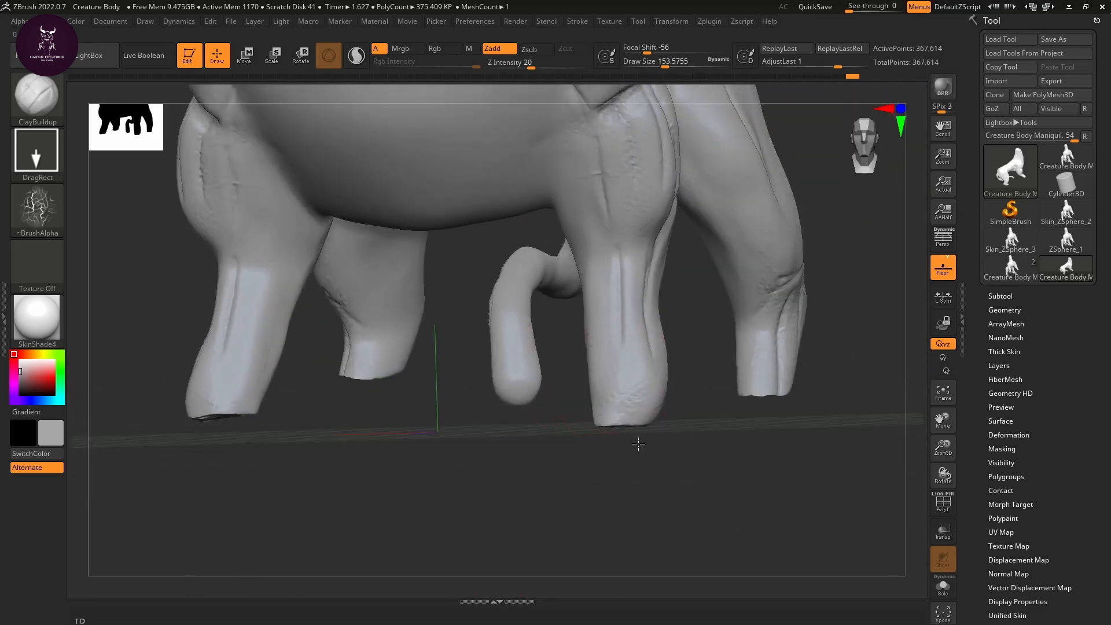
pyautogui.moveTo(541, 446); pyautogui.dragTo(694, 434)
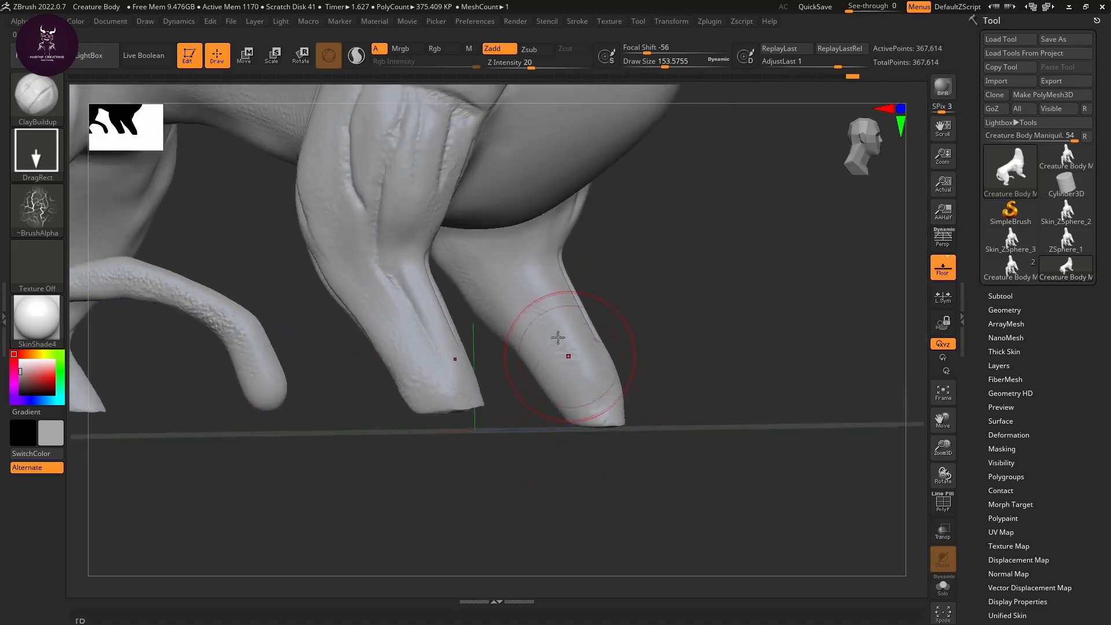
pyautogui.moveTo(535, 313)
pyautogui.mouseDown()
pyautogui.moveTo(574, 353)
pyautogui.moveTo(602, 428)
pyautogui.moveTo(562, 495)
pyautogui.moveTo(541, 447)
pyautogui.moveTo(541, 389)
pyautogui.moveTo(578, 405)
pyautogui.moveTo(558, 409)
pyautogui.mouseUp()
pyautogui.hotkey('ctrl', 'z')
pyautogui.moveTo(744, 333); pyautogui.dragTo(680, 355)
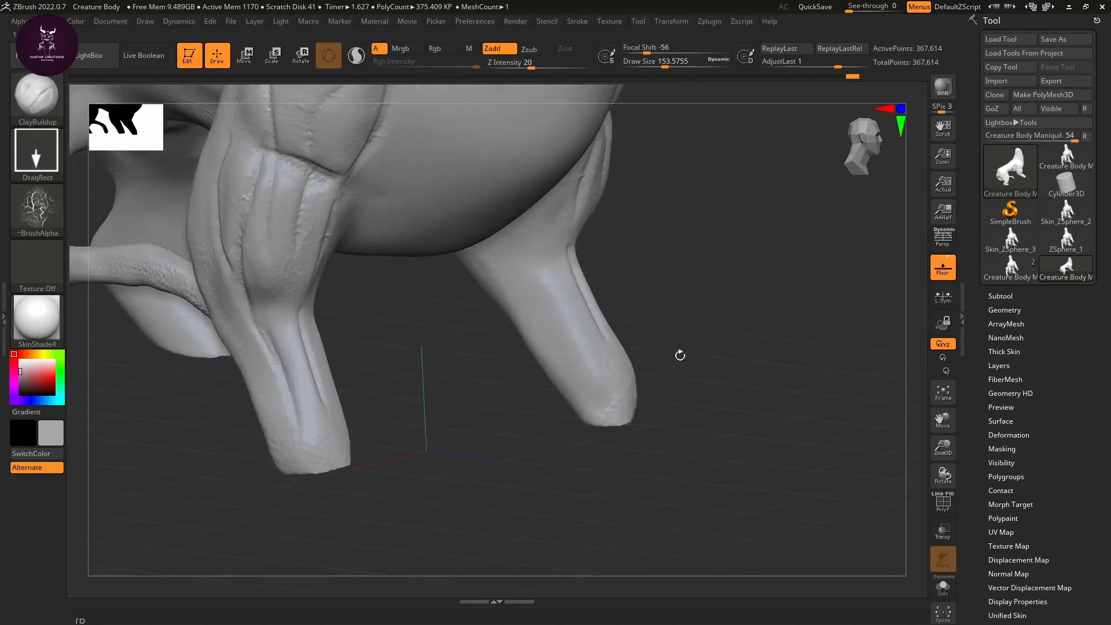
# Step: Stamp Alpha 22 vein detail at several spots across the front and underside of the chest
pyautogui.moveTo(648, 313); pyautogui.dragTo(670, 417)
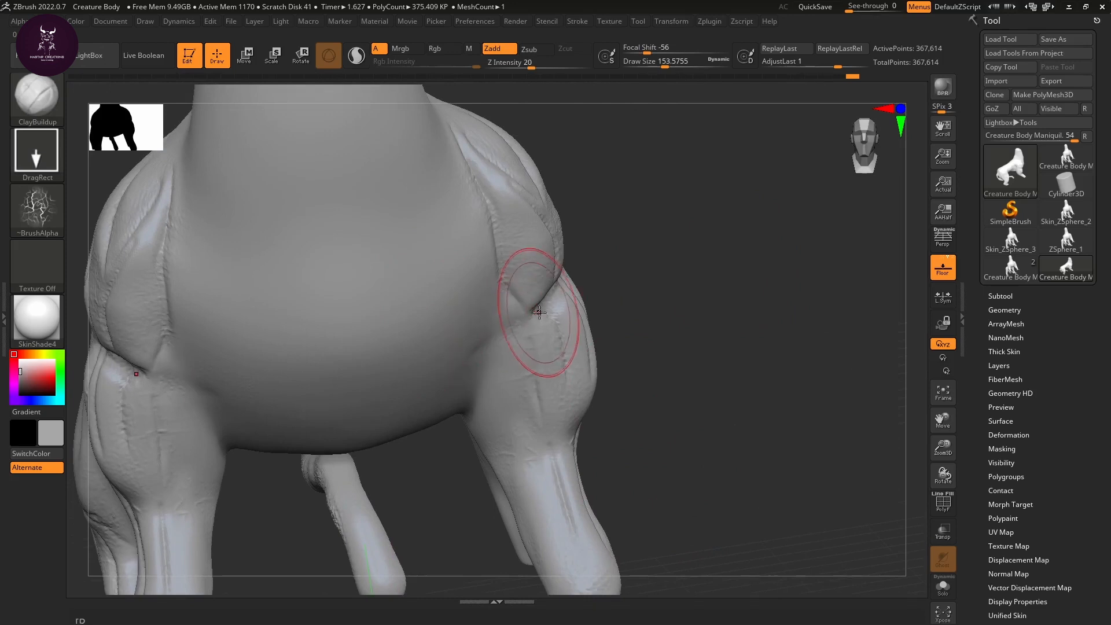
pyautogui.moveTo(350, 217); pyautogui.dragTo(350, 217)
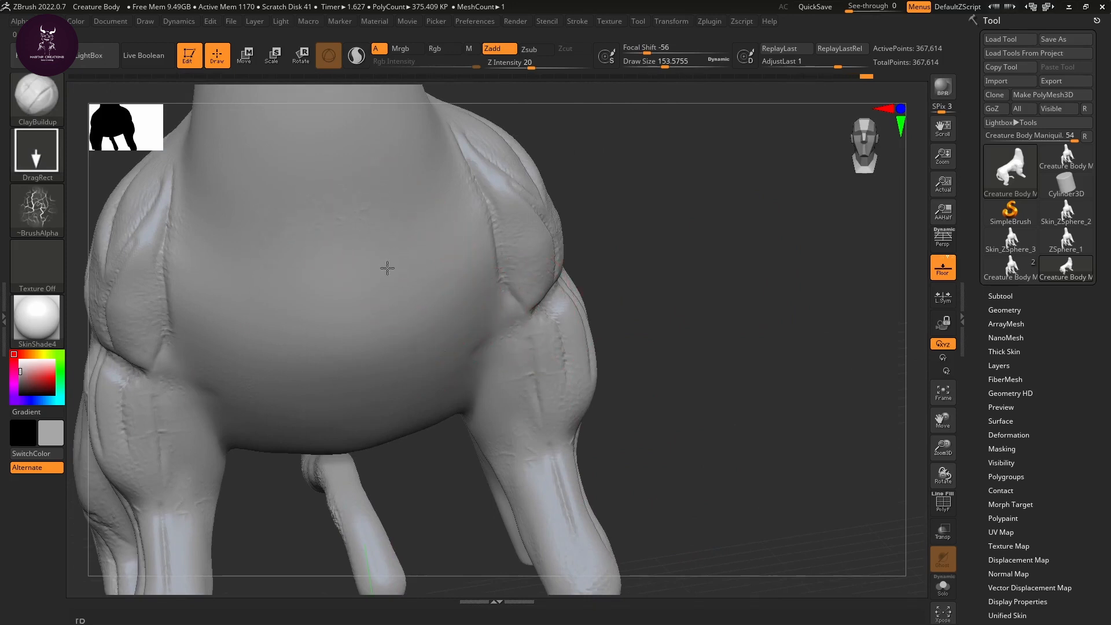
pyautogui.moveTo(387, 268); pyautogui.dragTo(380, 377)
pyautogui.moveTo(375, 450); pyautogui.dragTo(379, 443)
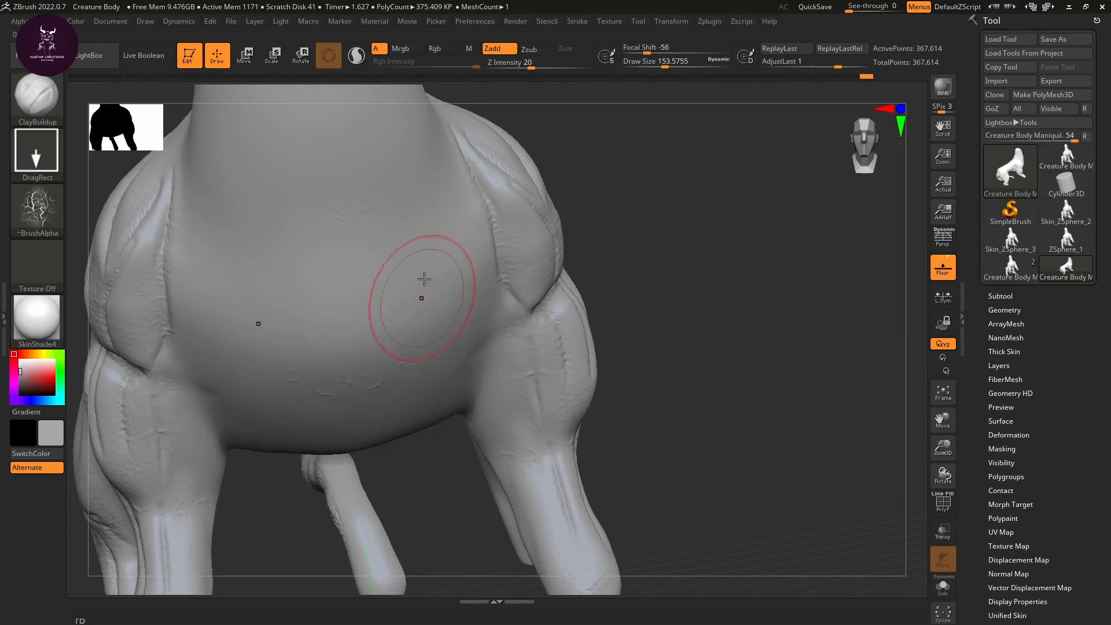
pyautogui.moveTo(452, 276); pyautogui.dragTo(489, 340)
# Step: Add Alpha 22 stamps to the hind leg's thigh, ankle joint and lower section
pyautogui.moveTo(839, 353)
pyautogui.mouseDown()
pyautogui.moveTo(698, 364)
pyautogui.moveTo(554, 558)
pyautogui.mouseUp()
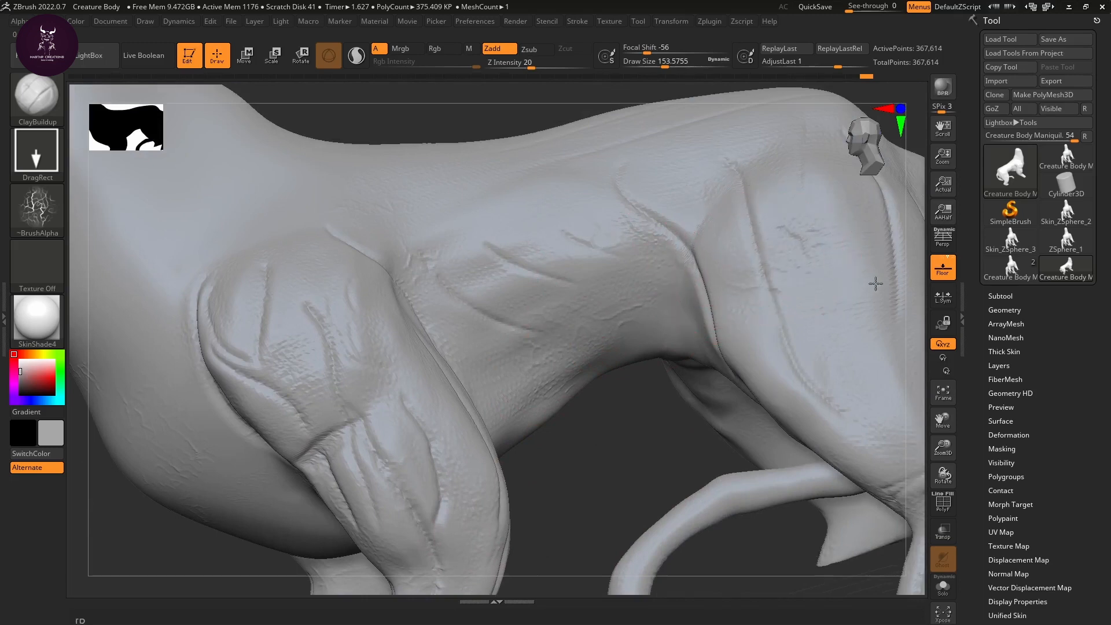
pyautogui.keyDown('alt'); pyautogui.moveTo(667, 424); pyautogui.dragTo(522, 354); pyautogui.keyUp('alt')
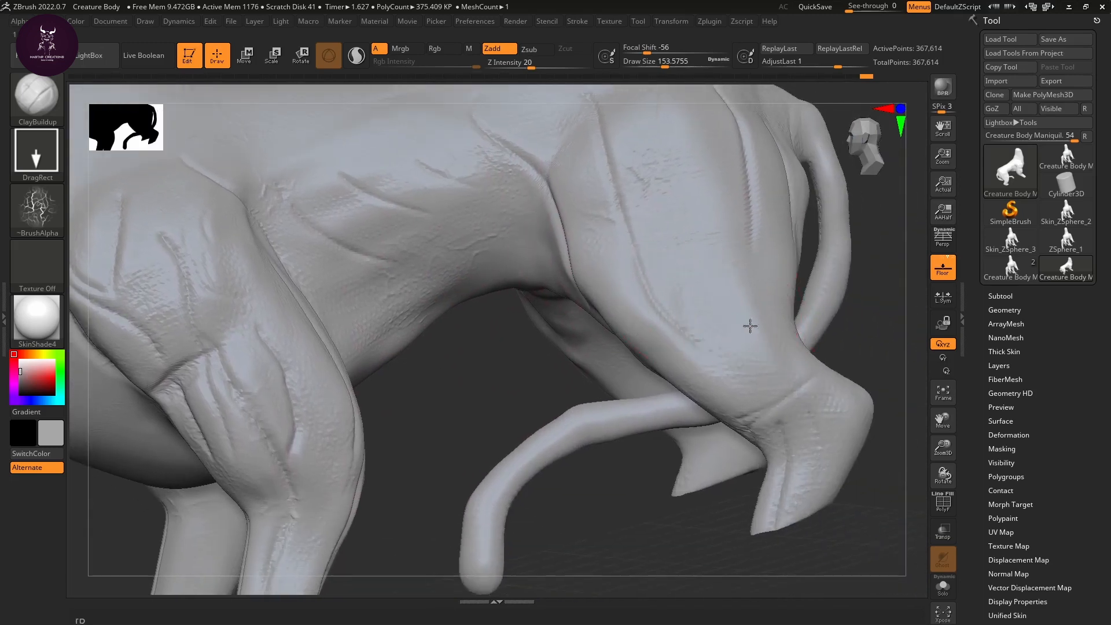
pyautogui.moveTo(750, 325)
pyautogui.mouseDown()
pyautogui.moveTo(823, 410)
pyautogui.moveTo(767, 377)
pyautogui.mouseUp()
pyautogui.moveTo(496, 372); pyautogui.dragTo(674, 329)
pyautogui.moveTo(735, 413); pyautogui.dragTo(724, 408)
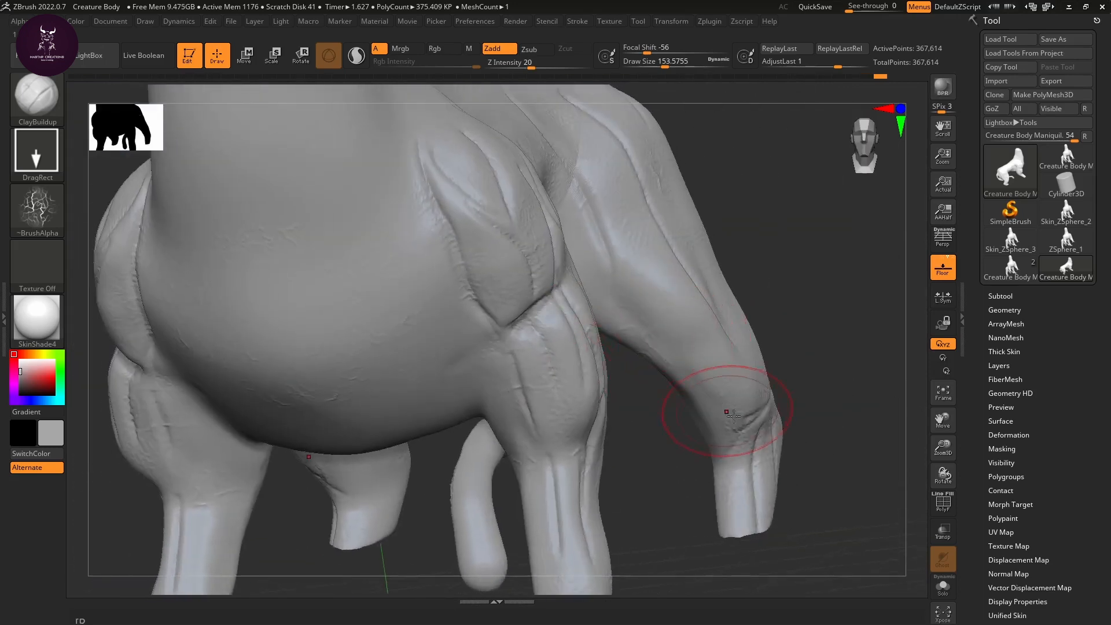
pyautogui.moveTo(745, 482); pyautogui.dragTo(740, 518)
# Step: Stamp Alpha 22 detail over the top of the hip, the rear of the back and the rump
pyautogui.moveTo(875, 365); pyautogui.dragTo(607, 281)
pyautogui.moveTo(659, 358); pyautogui.dragTo(471, 293)
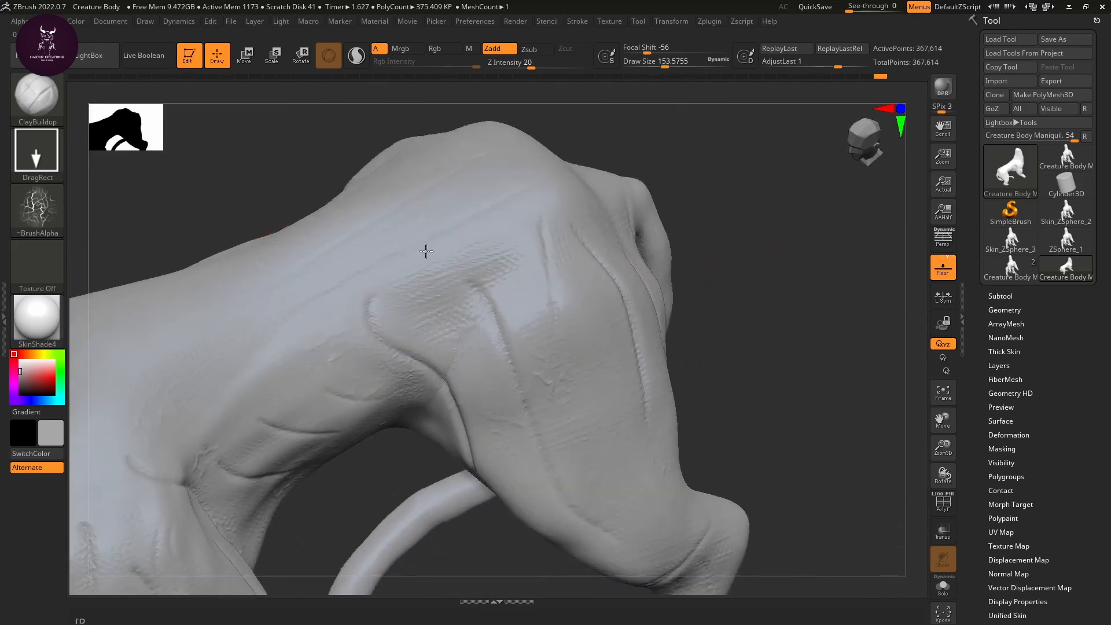
pyautogui.moveTo(484, 199)
pyautogui.mouseDown()
pyautogui.moveTo(521, 182)
pyautogui.moveTo(484, 194)
pyautogui.mouseUp()
pyautogui.moveTo(762, 293)
pyautogui.mouseDown()
pyautogui.moveTo(521, 339)
pyautogui.moveTo(594, 315)
pyautogui.mouseUp()
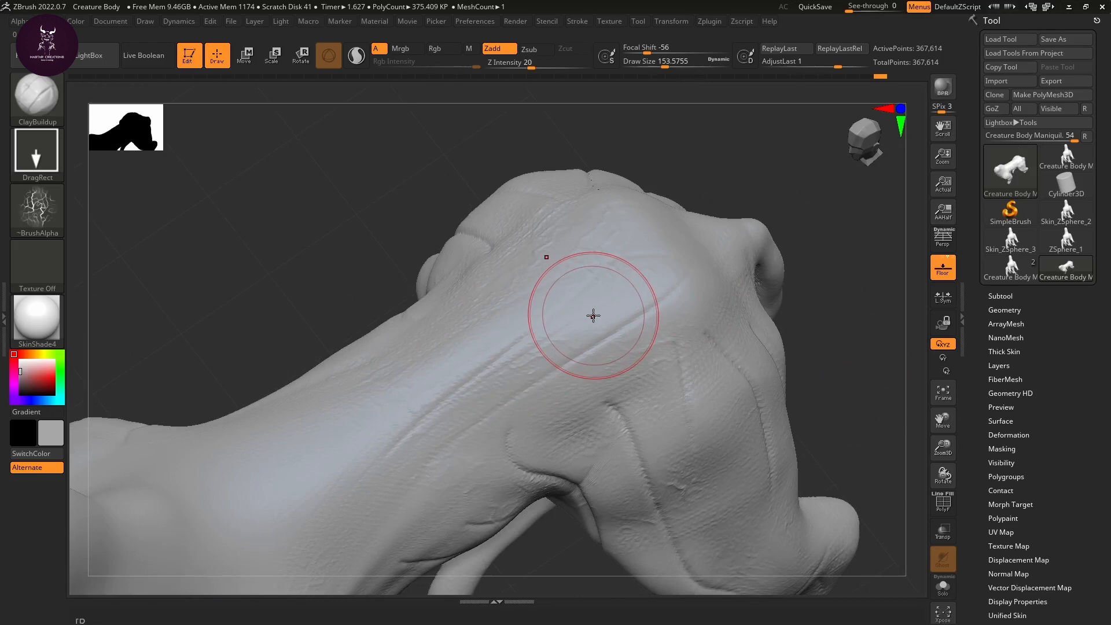
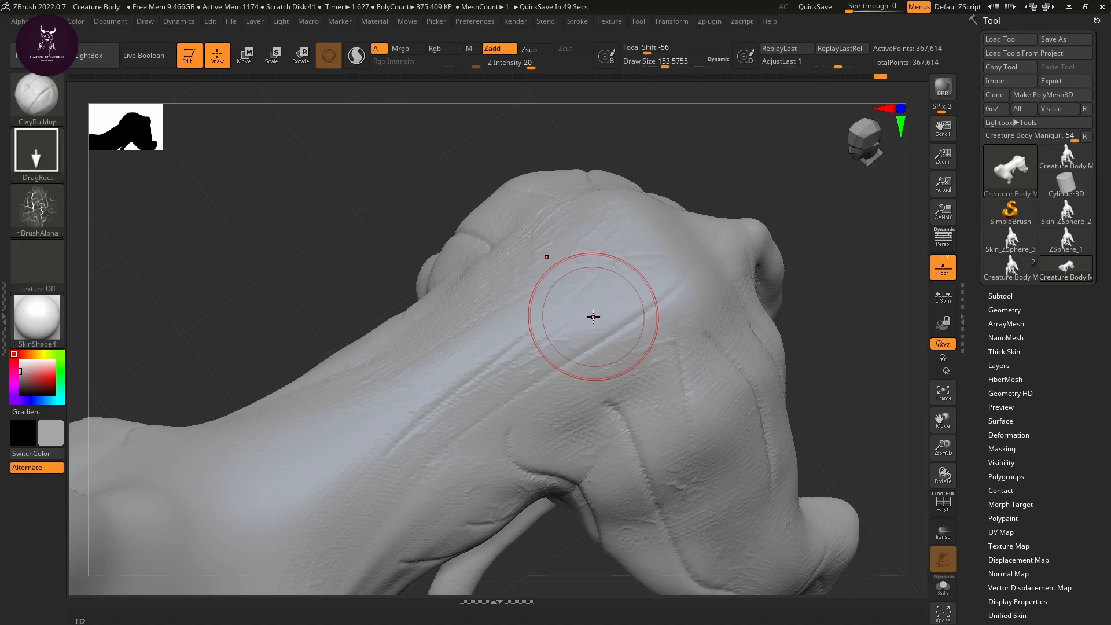
pyautogui.moveTo(837, 361)
pyautogui.mouseDown()
pyautogui.moveTo(611, 449)
pyautogui.moveTo(521, 376)
pyautogui.mouseUp()
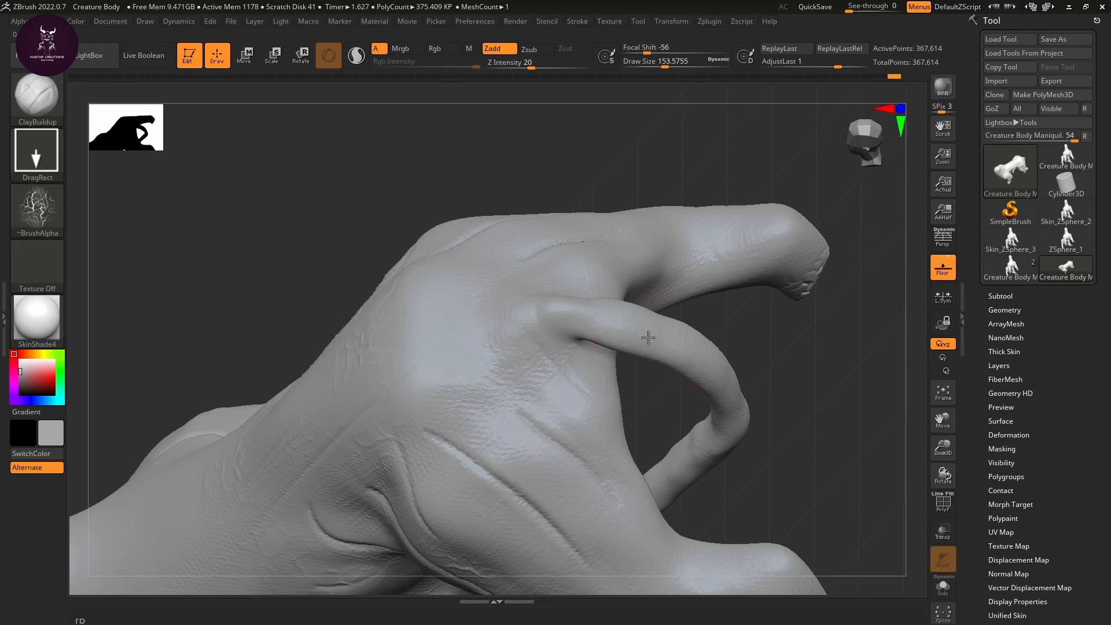
# Step: Append a Cube3D as a new subtool to the creature body
pyautogui.moveTo(682, 369)
pyautogui.mouseDown(button='right')
pyautogui.moveTo(666, 376)
pyautogui.moveTo(670, 411)
pyautogui.moveTo(670, 342)
pyautogui.moveTo(700, 369)
pyautogui.mouseUp(button='right')
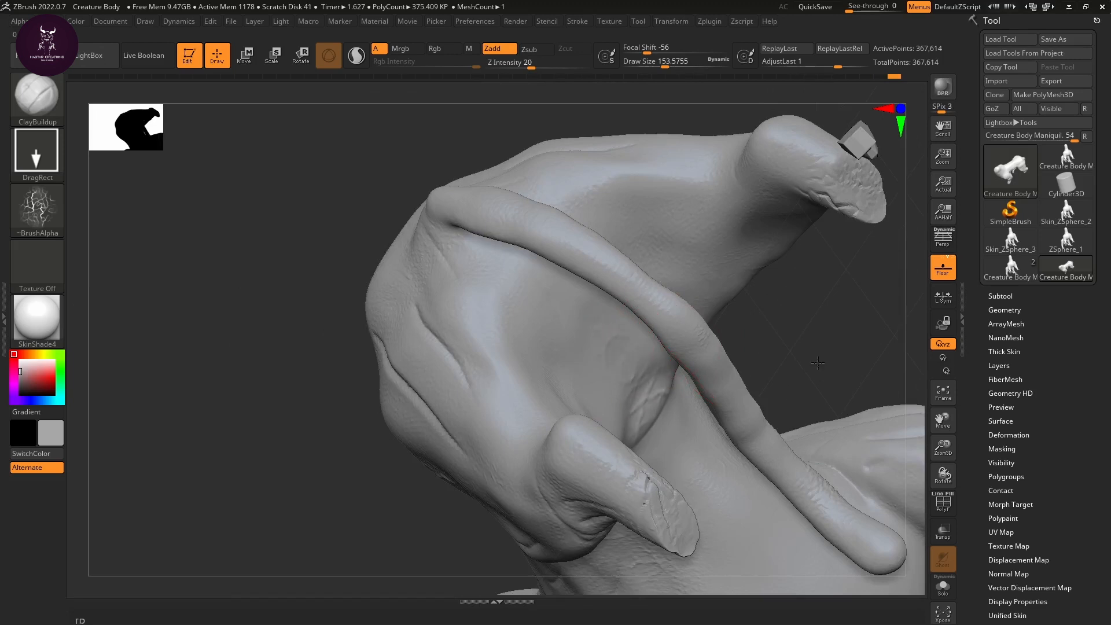
pyautogui.moveTo(815, 392)
pyautogui.mouseDown(button='right')
pyautogui.moveTo(335, 265)
pyautogui.moveTo(379, 279)
pyautogui.moveTo(429, 380)
pyautogui.moveTo(348, 367)
pyautogui.moveTo(368, 412)
pyautogui.mouseUp(button='right')
pyautogui.moveTo(620, 471)
pyautogui.mouseDown(button='right')
pyautogui.moveTo(566, 486)
pyautogui.moveTo(587, 475)
pyautogui.moveTo(654, 517)
pyautogui.moveTo(630, 529)
pyautogui.moveTo(821, 414)
pyautogui.moveTo(657, 499)
pyautogui.moveTo(677, 514)
pyautogui.moveTo(722, 397)
pyautogui.moveTo(650, 444)
pyautogui.mouseUp(button='right')
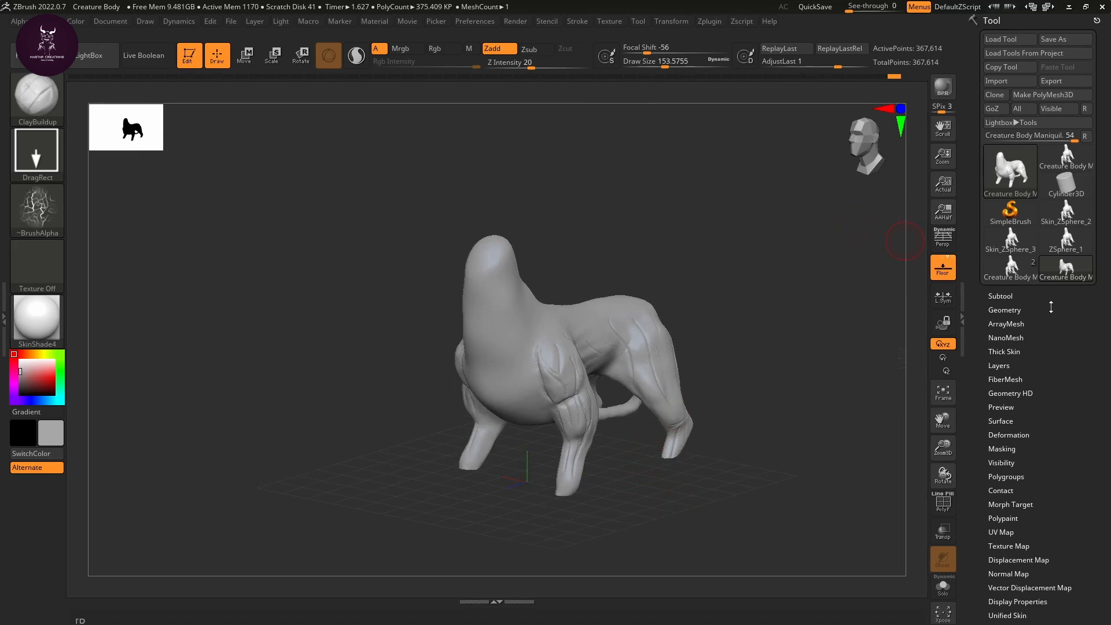
pyautogui.click(1005, 296)
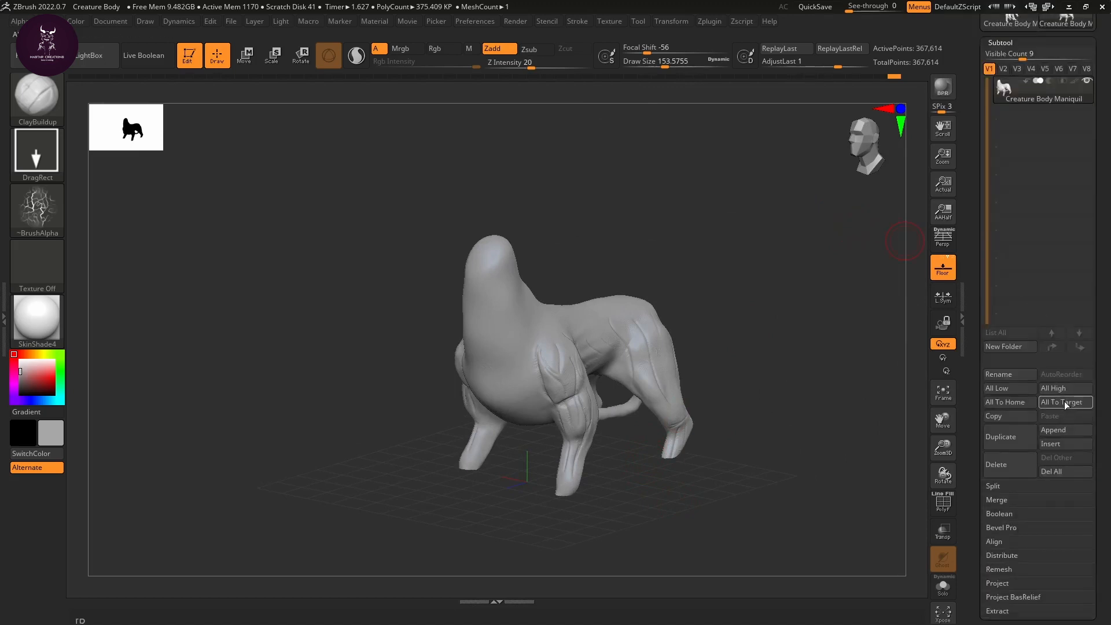
pyautogui.click(1054, 430)
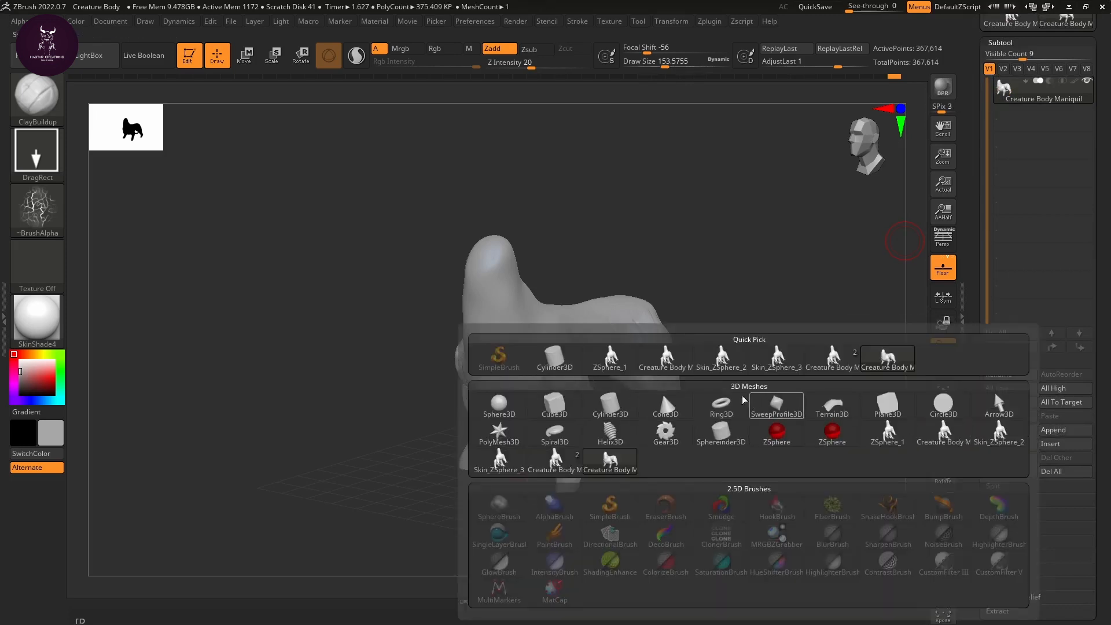
pyautogui.click(559, 408)
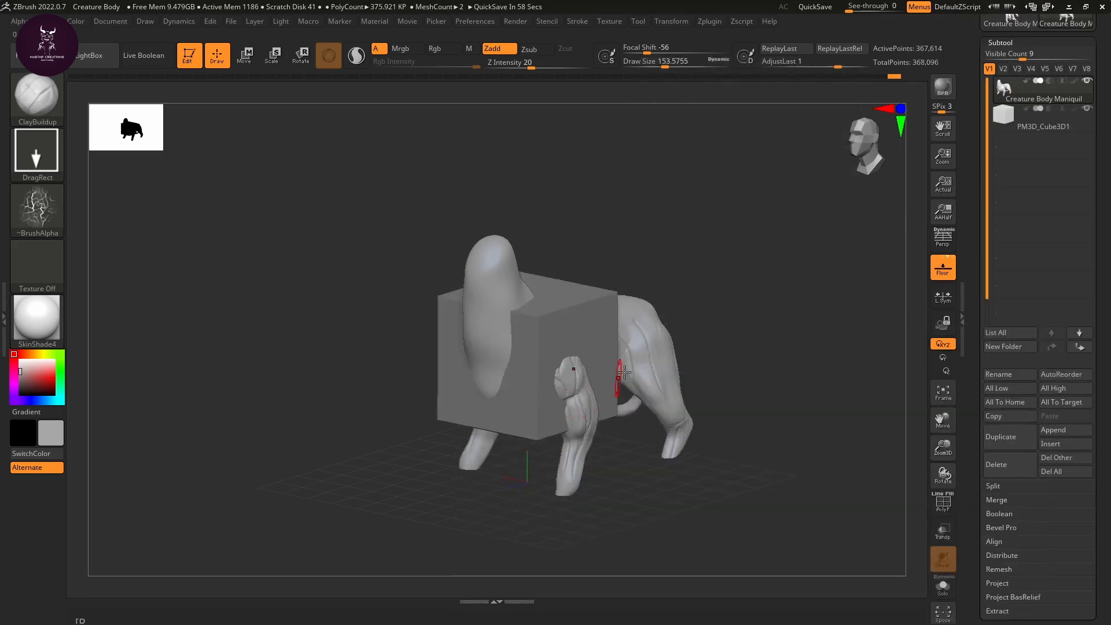
# Step: Select the cube subtool, move it beside the creature along X and scale it down in height into a flat slab
pyautogui.press('w')
pyautogui.moveTo(483, 346); pyautogui.dragTo(476, 385)
pyautogui.click(1004, 117)
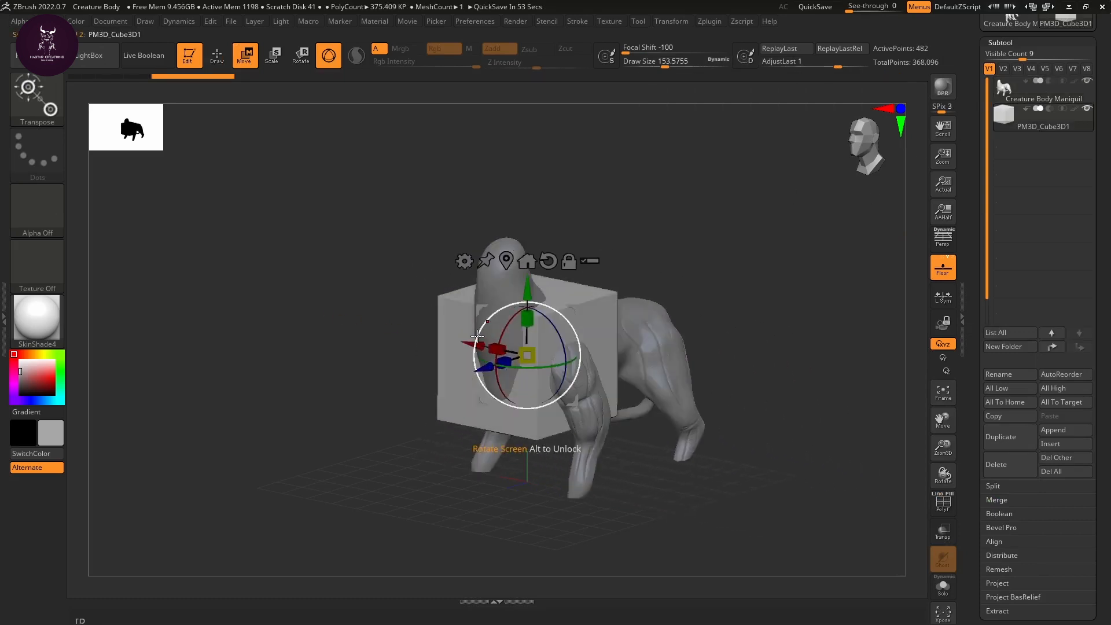
pyautogui.moveTo(467, 344); pyautogui.dragTo(670, 428)
pyautogui.keyDown('alt'); pyautogui.moveTo(858, 416); pyautogui.dragTo(740, 458); pyautogui.keyUp('alt')
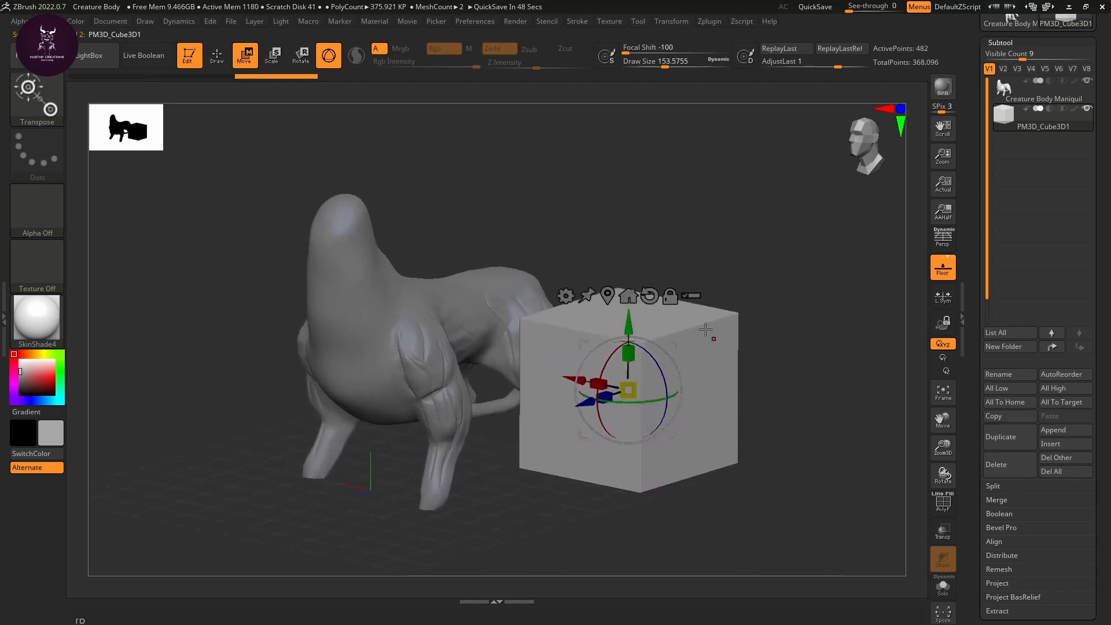
pyautogui.moveTo(629, 354); pyautogui.dragTo(628, 441)
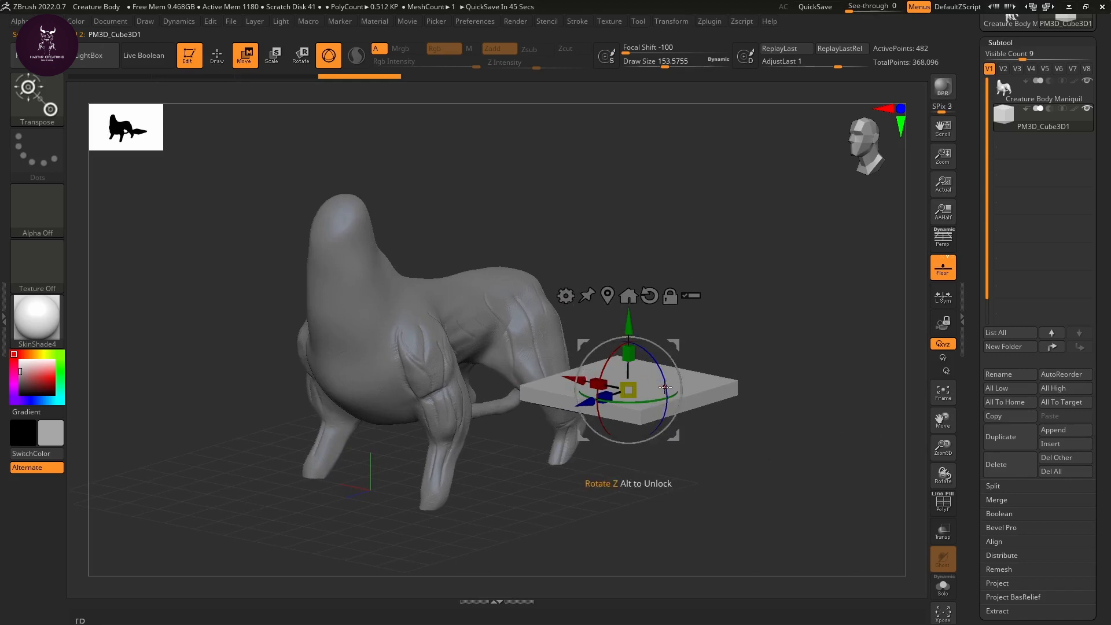
# Step: Shift the slab's transform pivot to its edge and narrow the slab into an elongated rectangle
pyautogui.moveTo(682, 391); pyautogui.dragTo(686, 403)
pyautogui.moveTo(739, 435); pyautogui.dragTo(739, 498)
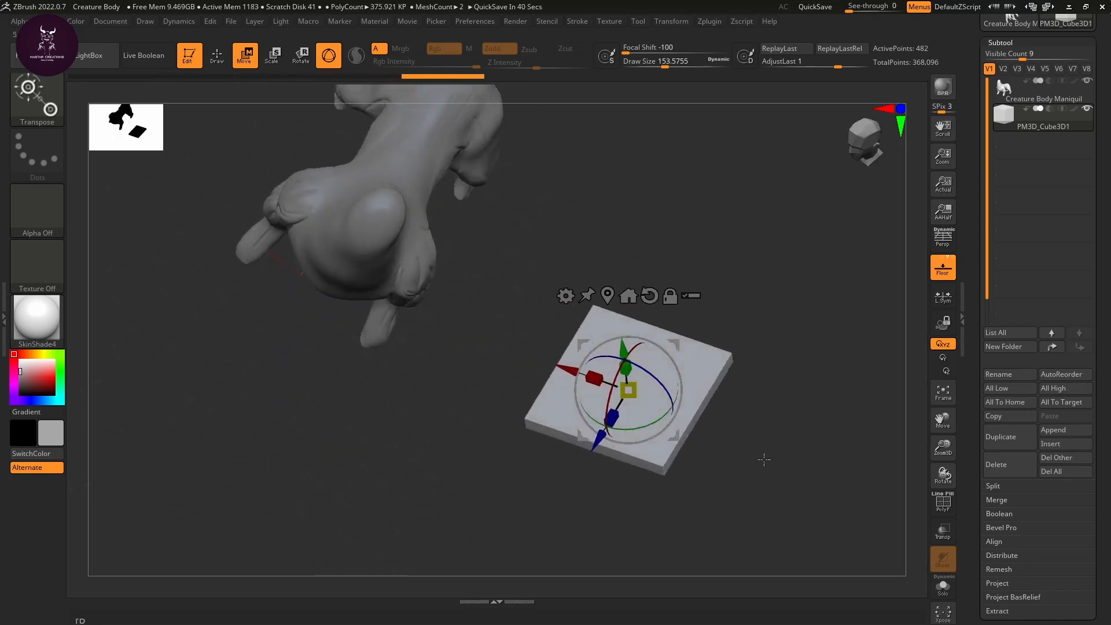
pyautogui.moveTo(743, 441); pyautogui.dragTo(762, 460)
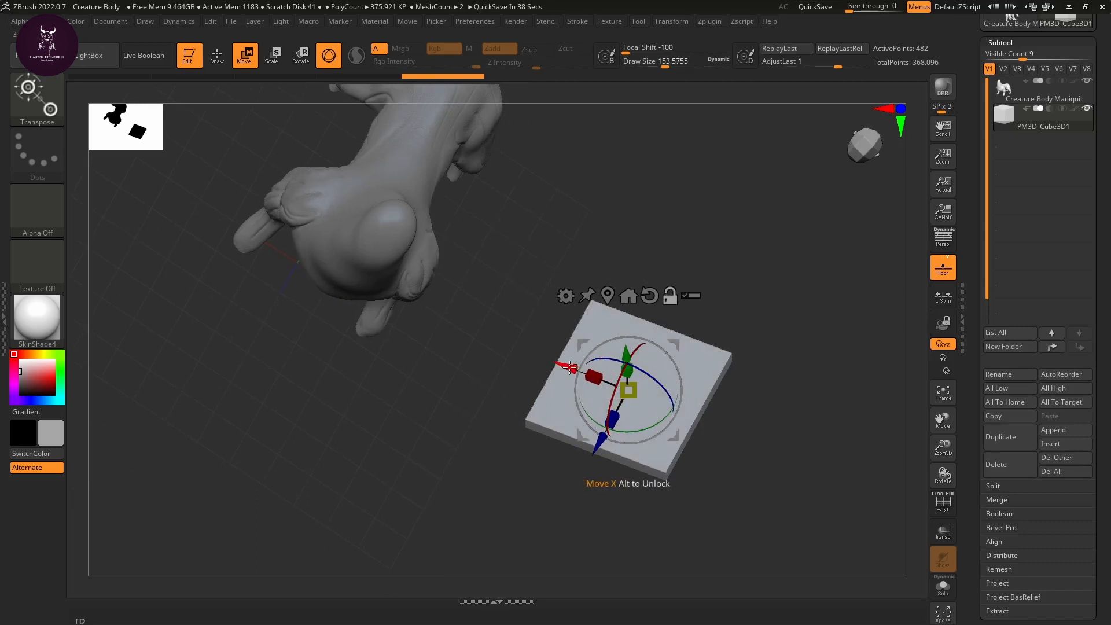
pyautogui.keyDown('alt'); pyautogui.moveTo(570, 365); pyautogui.dragTo(515, 327); pyautogui.keyUp('alt')
pyautogui.moveTo(551, 397); pyautogui.dragTo(570, 367)
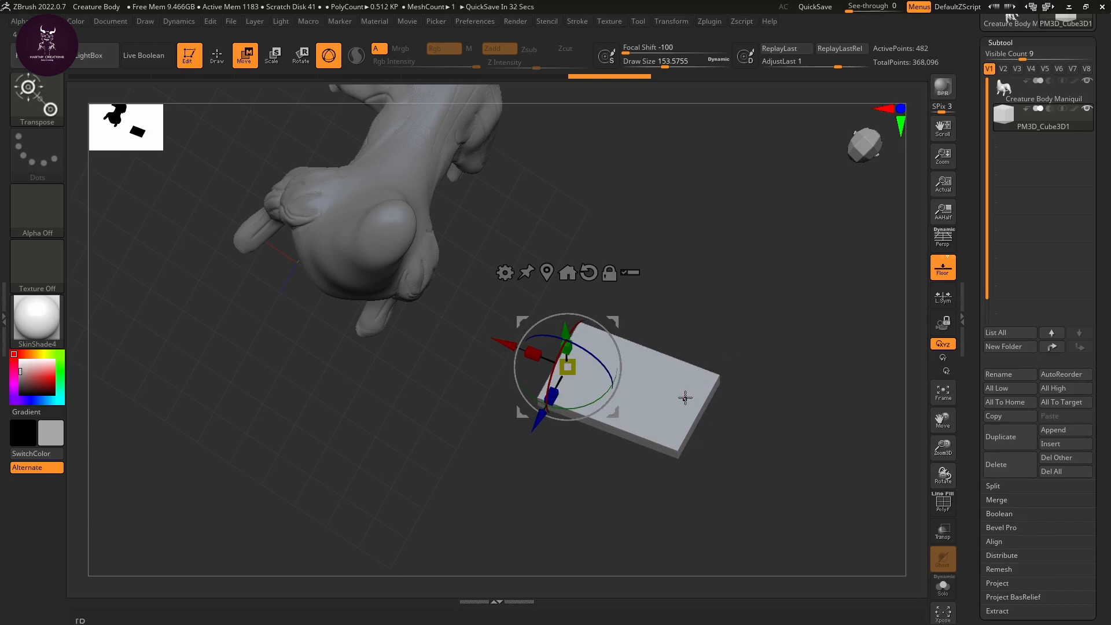
# Step: Enlarge the Move brush to a draw size of about 773 and flare the slab's outer end while tapering its inner end
pyautogui.press('b')
pyautogui.press('m')
pyautogui.press('v')
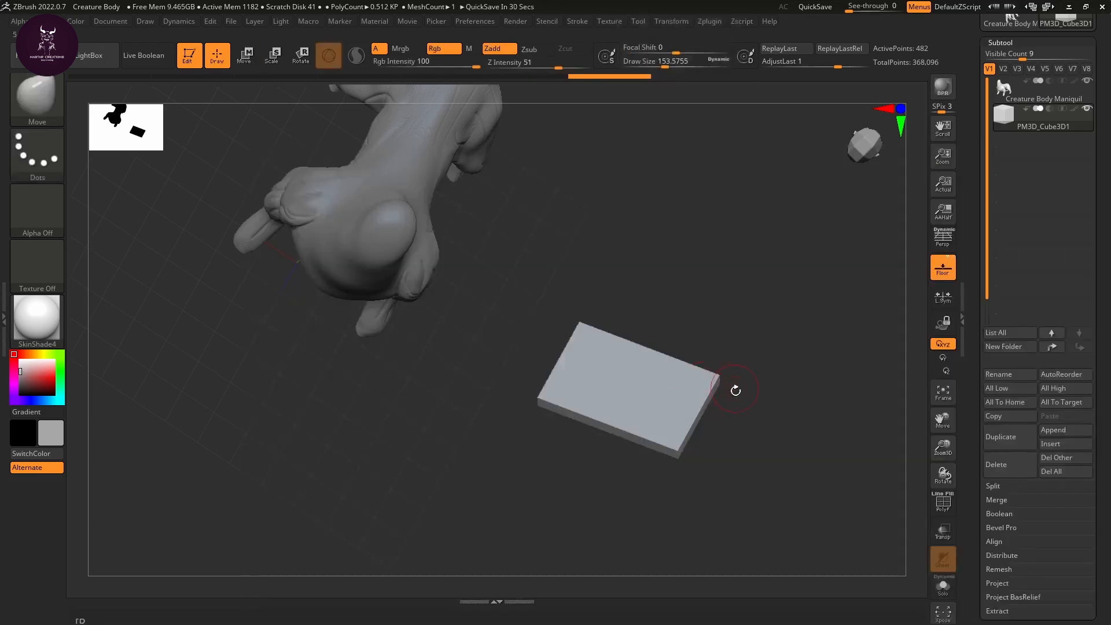
pyautogui.moveTo(718, 399); pyautogui.dragTo(773, 405)
pyautogui.press('s')
pyautogui.press('s')
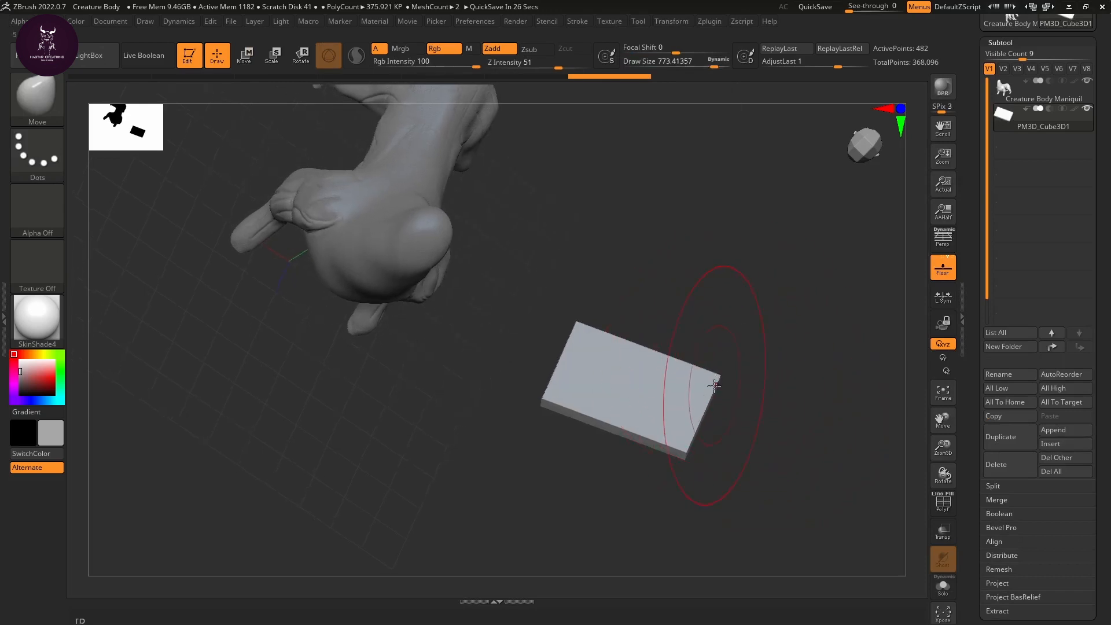
pyautogui.moveTo(718, 379); pyautogui.dragTo(748, 328)
pyautogui.moveTo(693, 431); pyautogui.dragTo(674, 492)
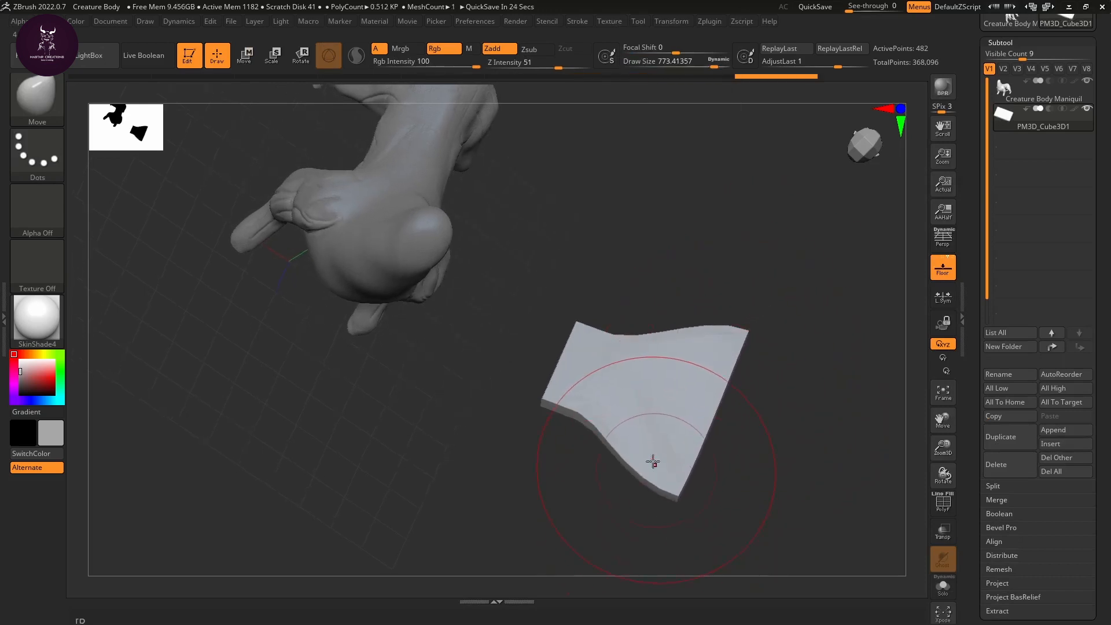
pyautogui.moveTo(558, 416); pyautogui.dragTo(564, 362)
# Step: Pull the flared slab into a long curved wing with a raised bend, a narrow root and an extended tip
pyautogui.moveTo(833, 420)
pyautogui.mouseDown()
pyautogui.moveTo(809, 273)
pyautogui.moveTo(818, 293)
pyautogui.mouseUp()
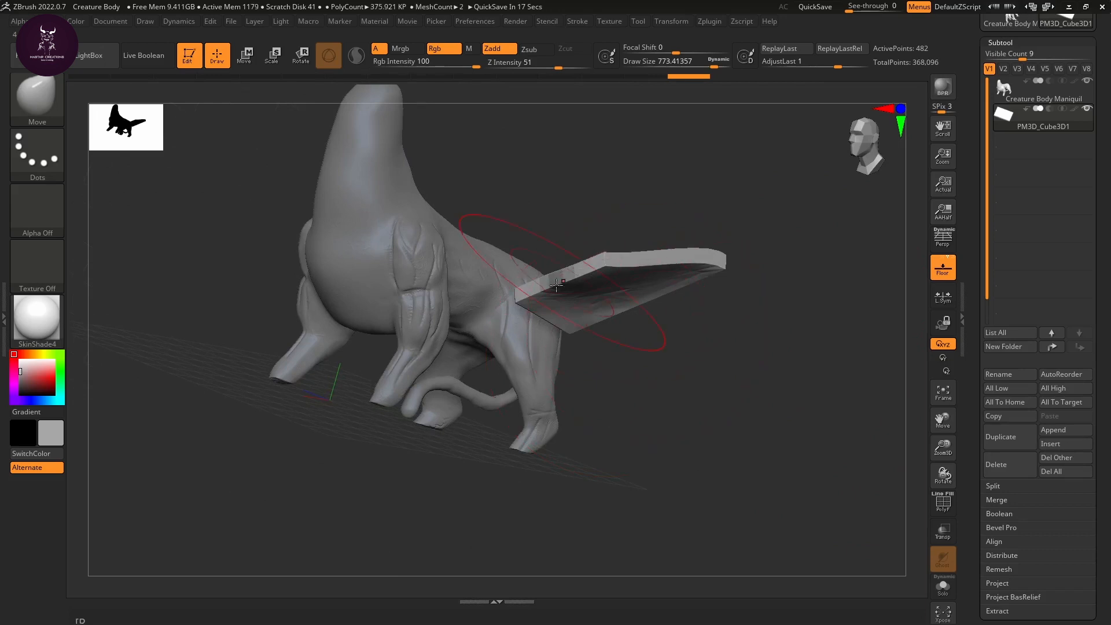
pyautogui.moveTo(666, 357)
pyautogui.mouseDown()
pyautogui.moveTo(714, 332)
pyautogui.moveTo(710, 310)
pyautogui.mouseUp()
pyautogui.moveTo(509, 273); pyautogui.dragTo(517, 301)
pyautogui.moveTo(548, 239); pyautogui.dragTo(528, 232)
pyautogui.moveTo(573, 170)
pyautogui.mouseDown()
pyautogui.moveTo(567, 149)
pyautogui.moveTo(583, 115)
pyautogui.moveTo(571, 105)
pyautogui.mouseUp()
pyautogui.keyDown('alt'); pyautogui.moveTo(744, 288); pyautogui.dragTo(734, 416); pyautogui.keyUp('alt')
pyautogui.moveTo(546, 284)
pyautogui.mouseDown()
pyautogui.moveTo(524, 262)
pyautogui.moveTo(628, 246)
pyautogui.moveTo(658, 263)
pyautogui.mouseUp()
pyautogui.moveTo(694, 323)
pyautogui.mouseDown()
pyautogui.moveTo(751, 287)
pyautogui.moveTo(831, 382)
pyautogui.moveTo(769, 405)
pyautogui.moveTo(824, 362)
pyautogui.moveTo(781, 382)
pyautogui.moveTo(796, 387)
pyautogui.mouseUp()
pyautogui.moveTo(858, 386)
pyautogui.mouseDown()
pyautogui.moveTo(800, 424)
pyautogui.moveTo(782, 353)
pyautogui.mouseUp()
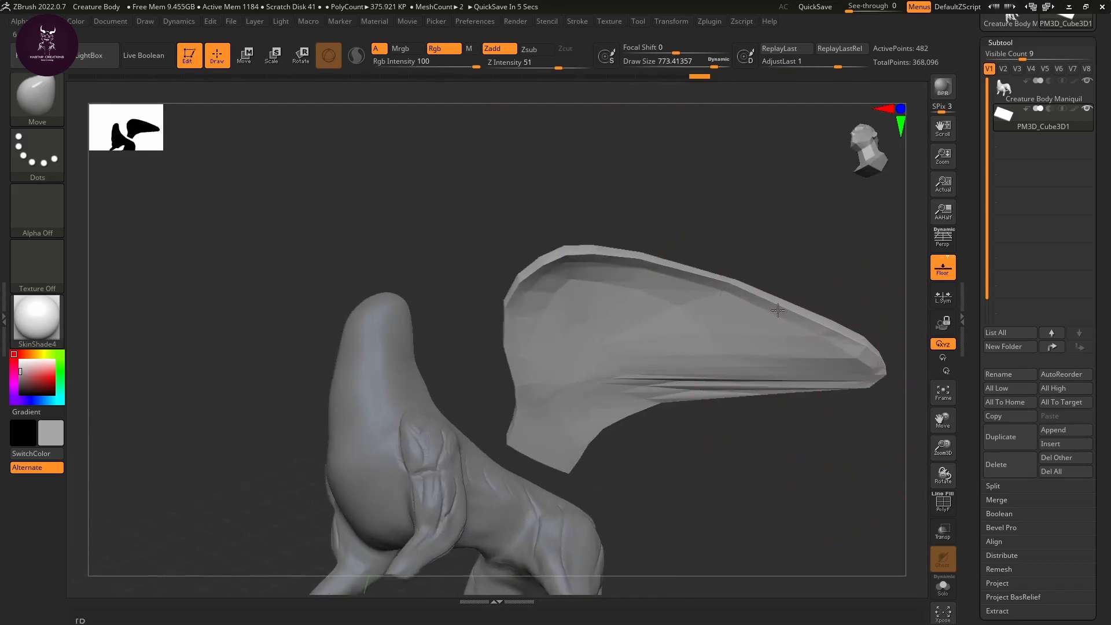
# Step: Refine the wing's outline by reshaping its root, rounding the upper edge and pushing out the tip
pyautogui.moveTo(778, 310)
pyautogui.mouseDown()
pyautogui.moveTo(770, 320)
pyautogui.moveTo(729, 298)
pyautogui.mouseUp()
pyautogui.moveTo(642, 269)
pyautogui.mouseDown()
pyautogui.moveTo(563, 289)
pyautogui.moveTo(535, 275)
pyautogui.mouseUp()
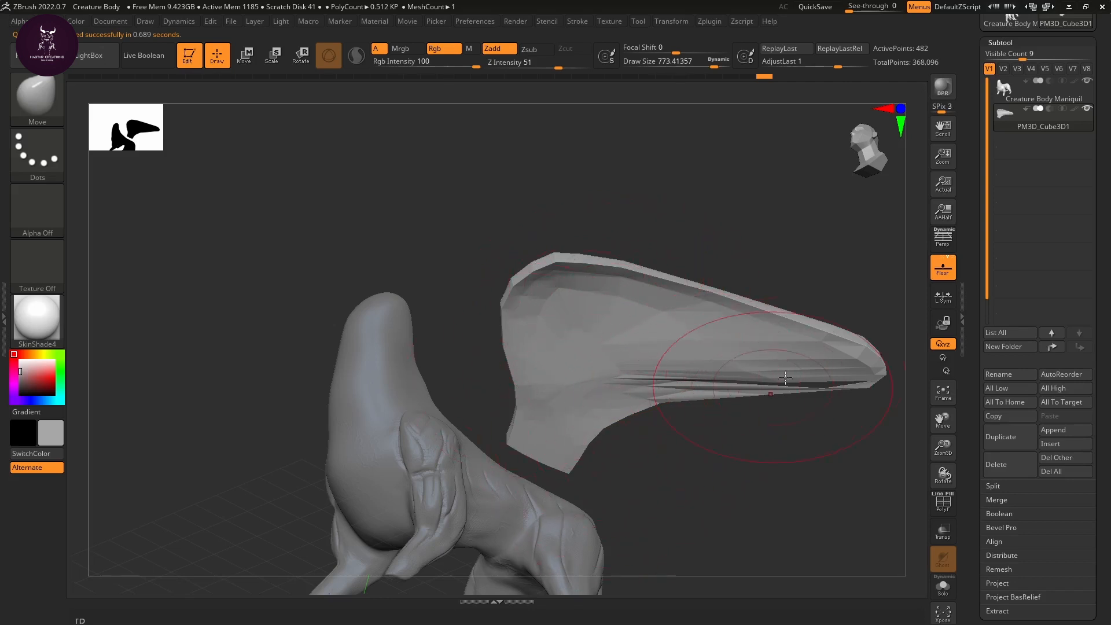
pyautogui.moveTo(525, 403); pyautogui.dragTo(511, 398)
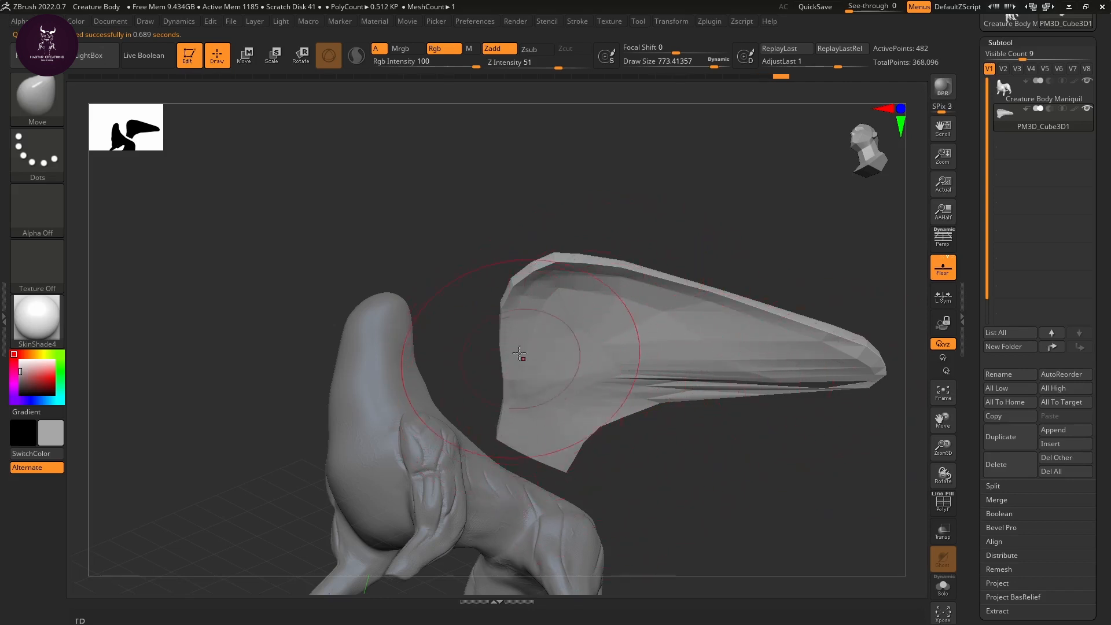
pyautogui.moveTo(521, 299); pyautogui.dragTo(526, 294)
pyautogui.moveTo(560, 294); pyautogui.dragTo(627, 289)
pyautogui.moveTo(689, 304); pyautogui.dragTo(693, 295)
pyautogui.moveTo(738, 319)
pyautogui.mouseDown()
pyautogui.moveTo(741, 310)
pyautogui.moveTo(781, 323)
pyautogui.mouseUp()
pyautogui.moveTo(831, 349); pyautogui.dragTo(834, 342)
pyautogui.moveTo(863, 364); pyautogui.dragTo(873, 362)
pyautogui.moveTo(569, 376); pyautogui.dragTo(573, 361)
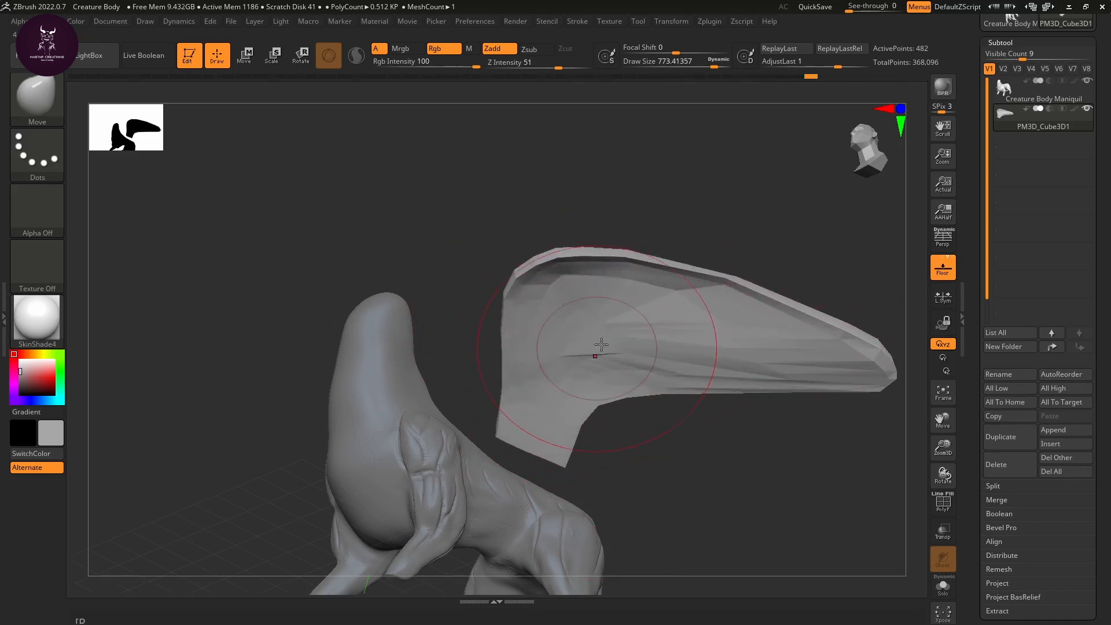
# Step: Arch the wing along its span and bend its root downward with the Move brush
pyautogui.moveTo(660, 504)
pyautogui.mouseDown()
pyautogui.moveTo(744, 483)
pyautogui.moveTo(693, 458)
pyautogui.mouseUp()
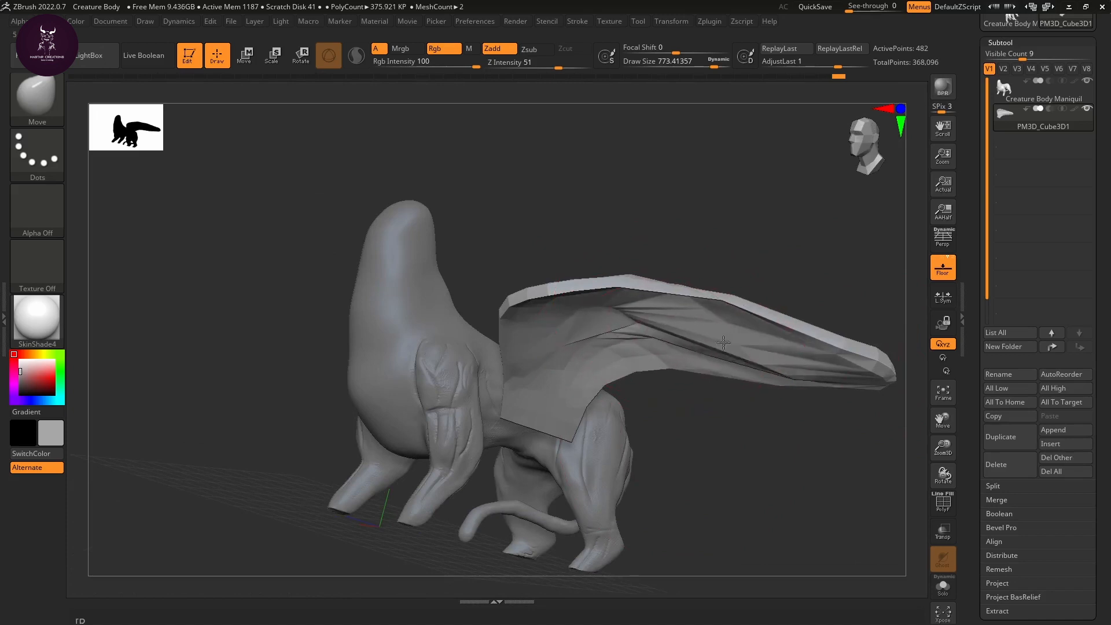
pyautogui.moveTo(786, 358); pyautogui.dragTo(783, 350)
pyautogui.moveTo(664, 371); pyautogui.dragTo(654, 350)
pyautogui.moveTo(688, 450); pyautogui.dragTo(779, 426)
pyautogui.moveTo(512, 401); pyautogui.dragTo(507, 394)
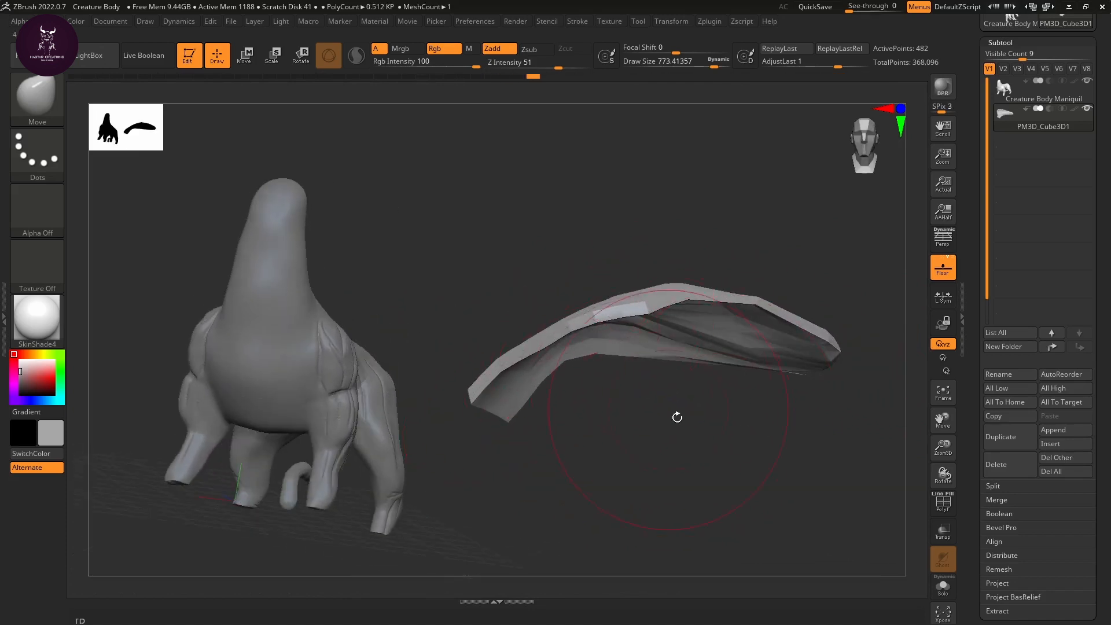
pyautogui.moveTo(678, 417); pyautogui.dragTo(648, 379)
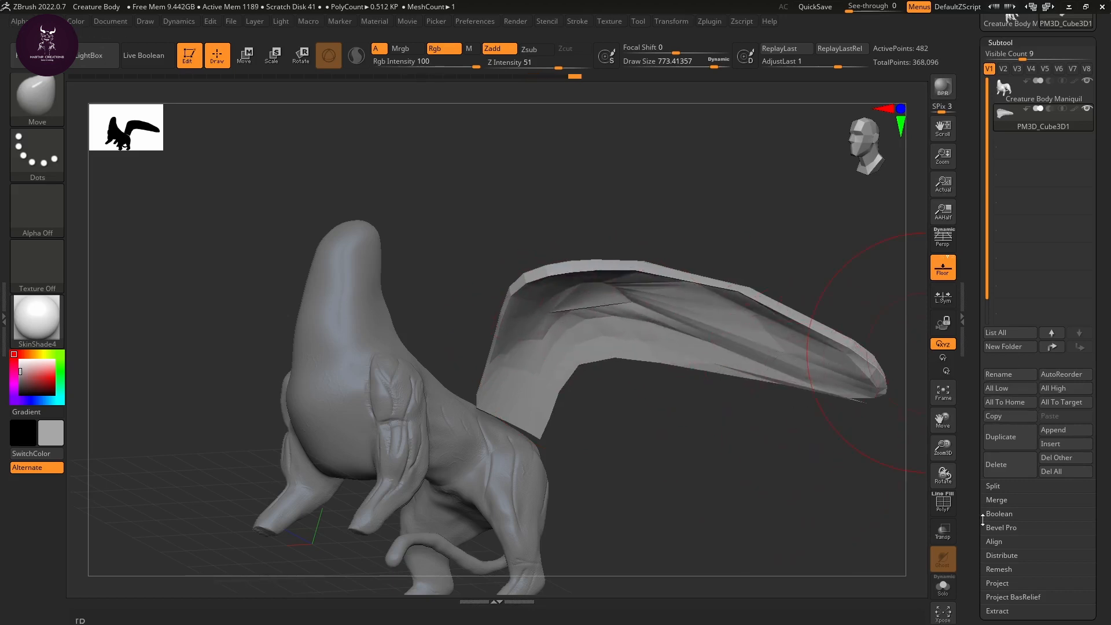
# Step: Divide the wing's geometry once to reach subdivision level 2
pyautogui.moveTo(982, 519); pyautogui.dragTo(1011, 385)
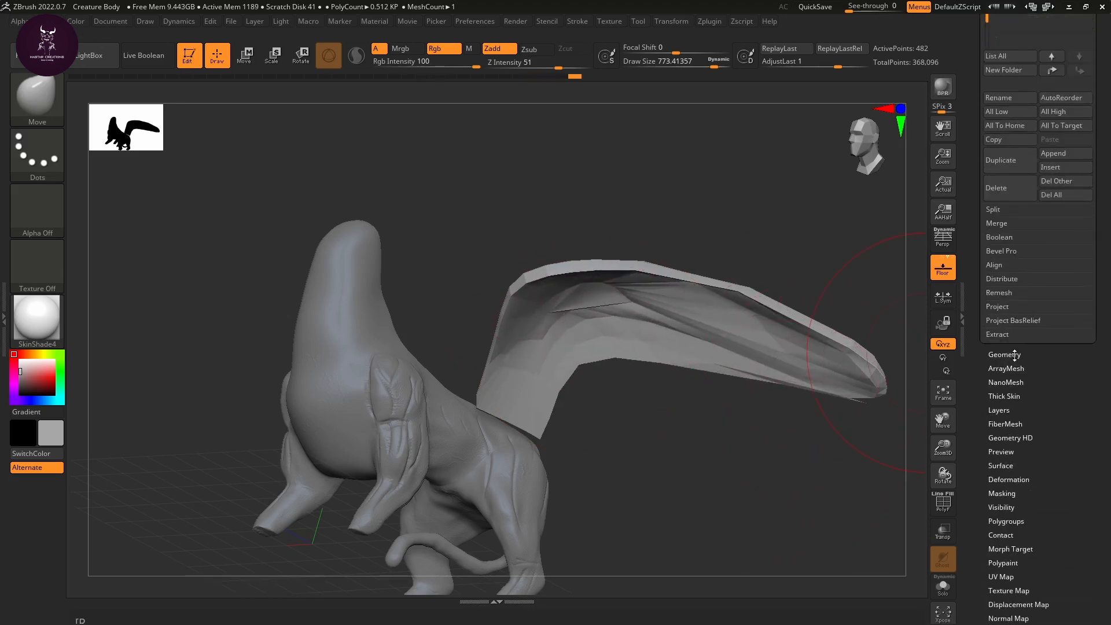
pyautogui.click(1015, 355)
pyautogui.click(1007, 137)
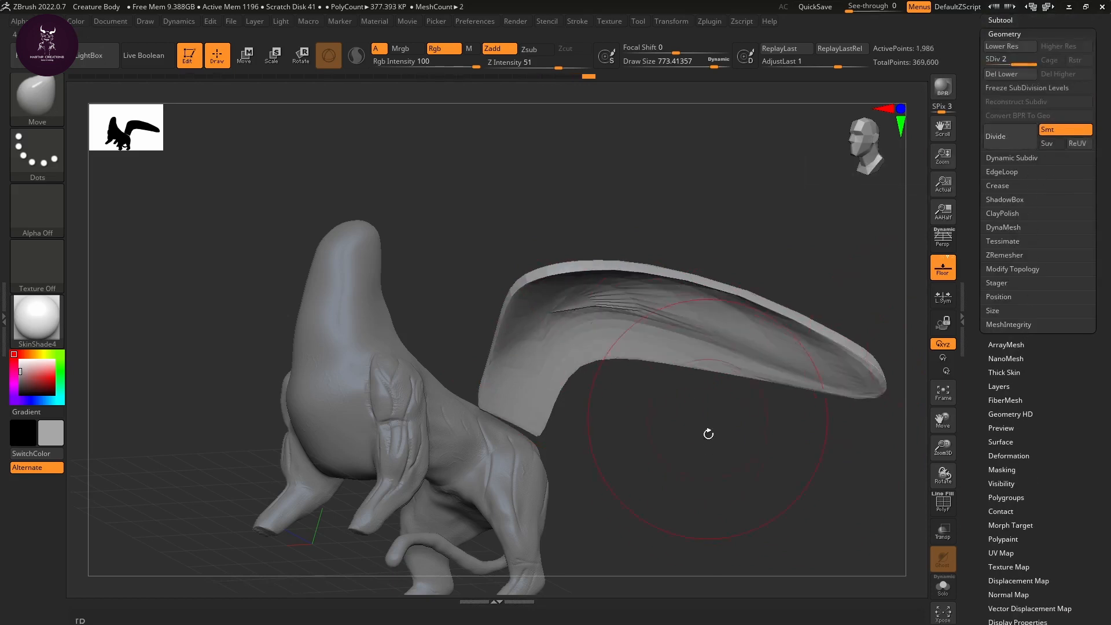
# Step: Adjust the subdivided wing's inner bend, lower edge and tip with the Move brush
pyautogui.moveTo(707, 434); pyautogui.dragTo(663, 398)
pyautogui.moveTo(842, 241); pyautogui.dragTo(774, 238)
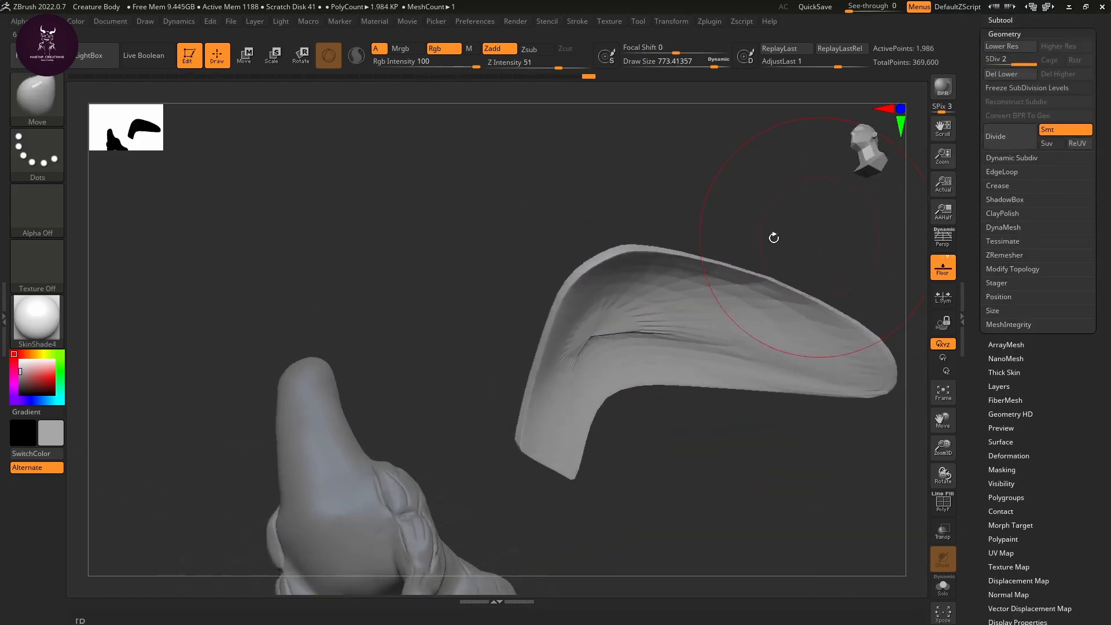
pyautogui.moveTo(600, 303); pyautogui.dragTo(649, 335)
pyautogui.moveTo(782, 352); pyautogui.dragTo(792, 337)
pyautogui.moveTo(828, 371); pyautogui.dragTo(839, 356)
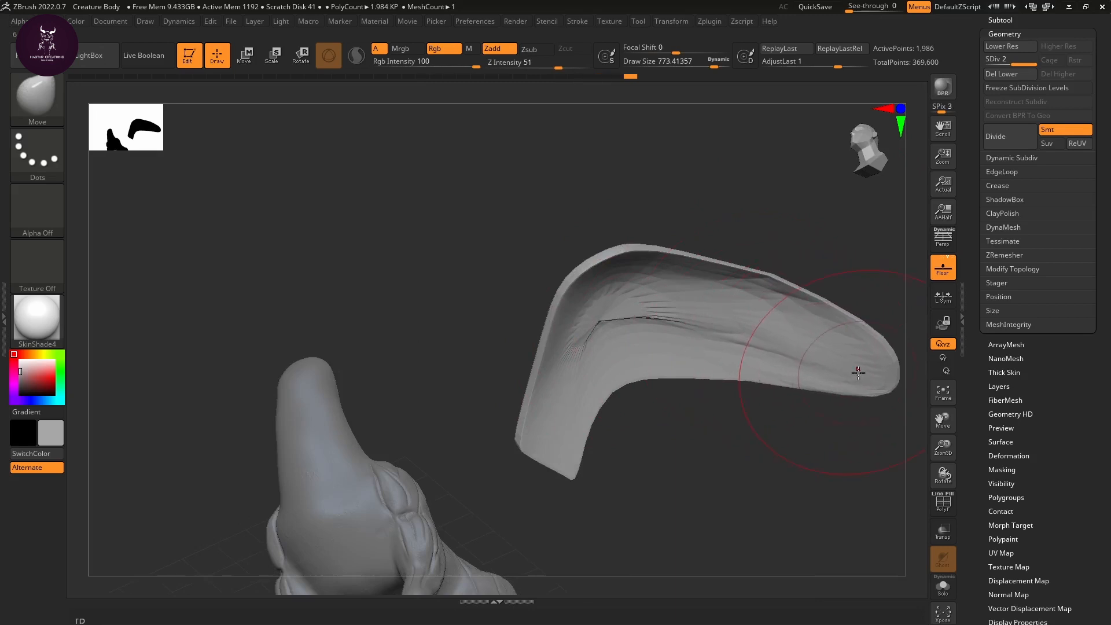
pyautogui.moveTo(761, 434)
pyautogui.mouseDown()
pyautogui.moveTo(762, 514)
pyautogui.moveTo(738, 535)
pyautogui.mouseUp()
pyautogui.moveTo(794, 436); pyautogui.dragTo(789, 427)
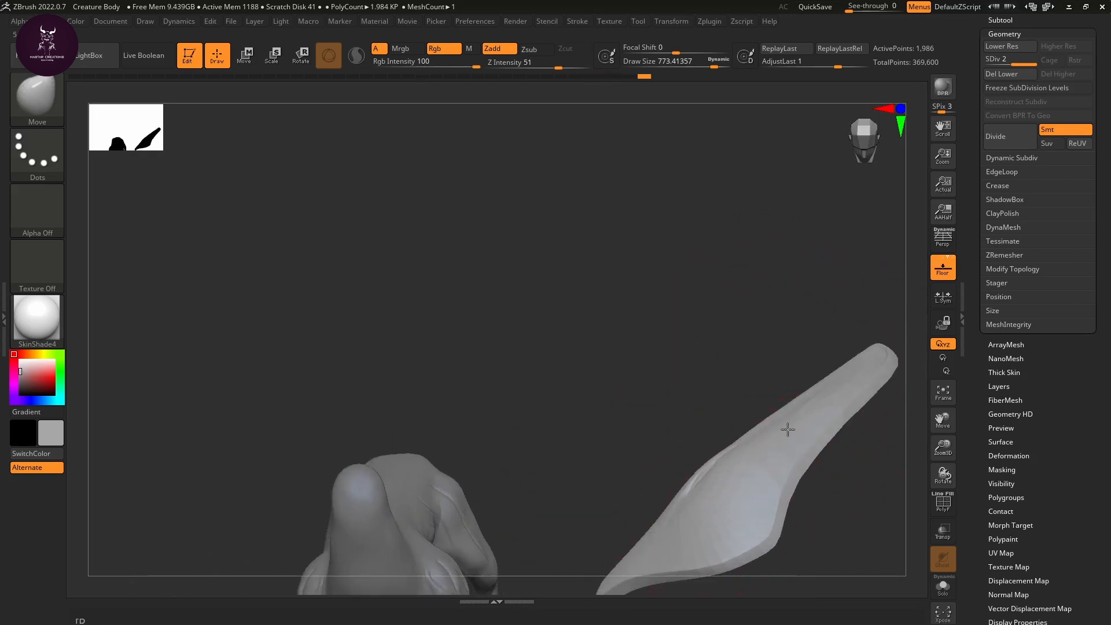
pyautogui.moveTo(856, 362); pyautogui.dragTo(861, 351)
pyautogui.moveTo(828, 485)
pyautogui.keyDown('alt'); pyautogui.mouseDown()
pyautogui.moveTo(732, 430)
pyautogui.moveTo(751, 461)
pyautogui.mouseUp(); pyautogui.keyUp('alt')
# Step: Rotate the wing with the gizmo so it angles upward from its root, and return to the Move brush
pyautogui.press('r')
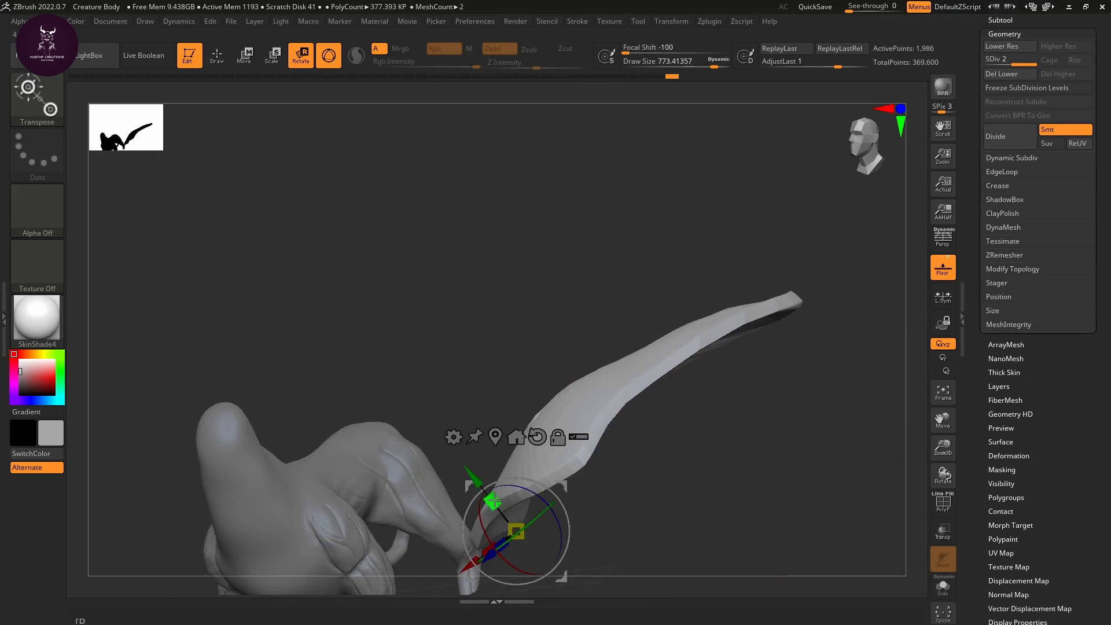
pyautogui.moveTo(494, 502); pyautogui.dragTo(759, 404)
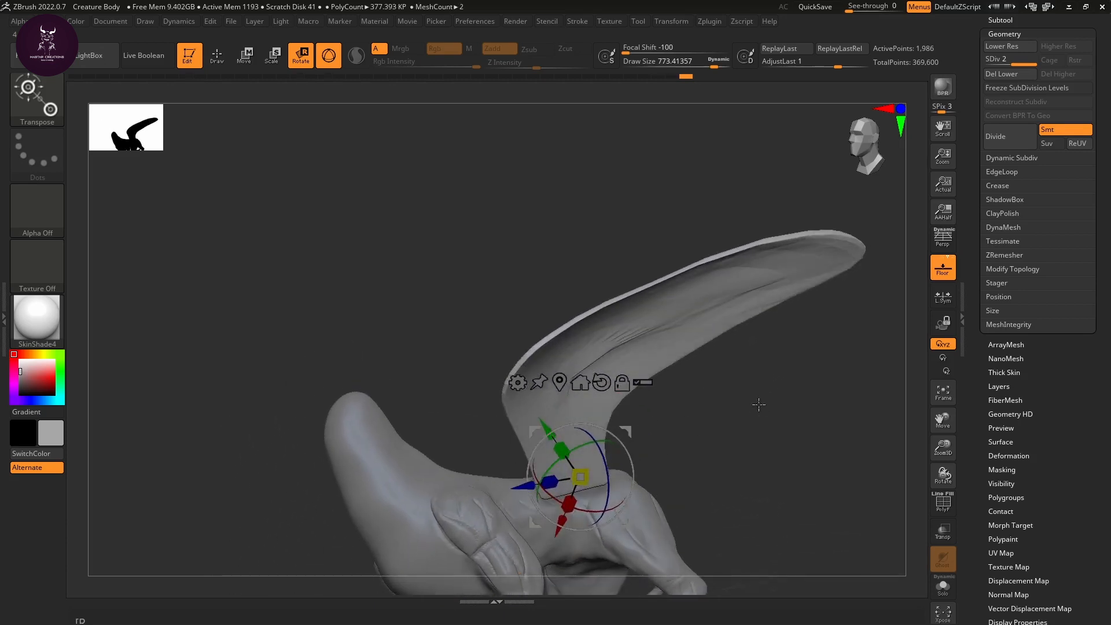
pyautogui.press('q')
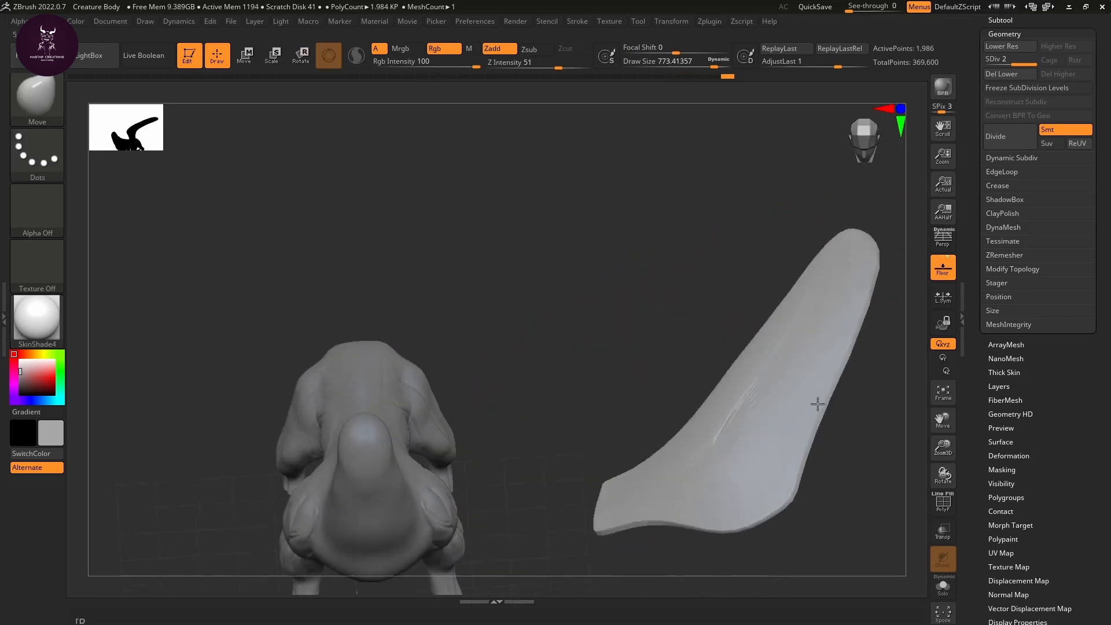
# Step: Narrow the wing's root into a slim neck and bend it inward toward the creature's body
pyautogui.moveTo(817, 404); pyautogui.dragTo(710, 393)
pyautogui.moveTo(550, 441)
pyautogui.mouseDown()
pyautogui.moveTo(537, 435)
pyautogui.moveTo(538, 399)
pyautogui.mouseUp()
pyautogui.moveTo(555, 356); pyautogui.dragTo(537, 341)
pyautogui.moveTo(649, 386); pyautogui.dragTo(554, 363)
pyautogui.moveTo(794, 409); pyautogui.dragTo(621, 392)
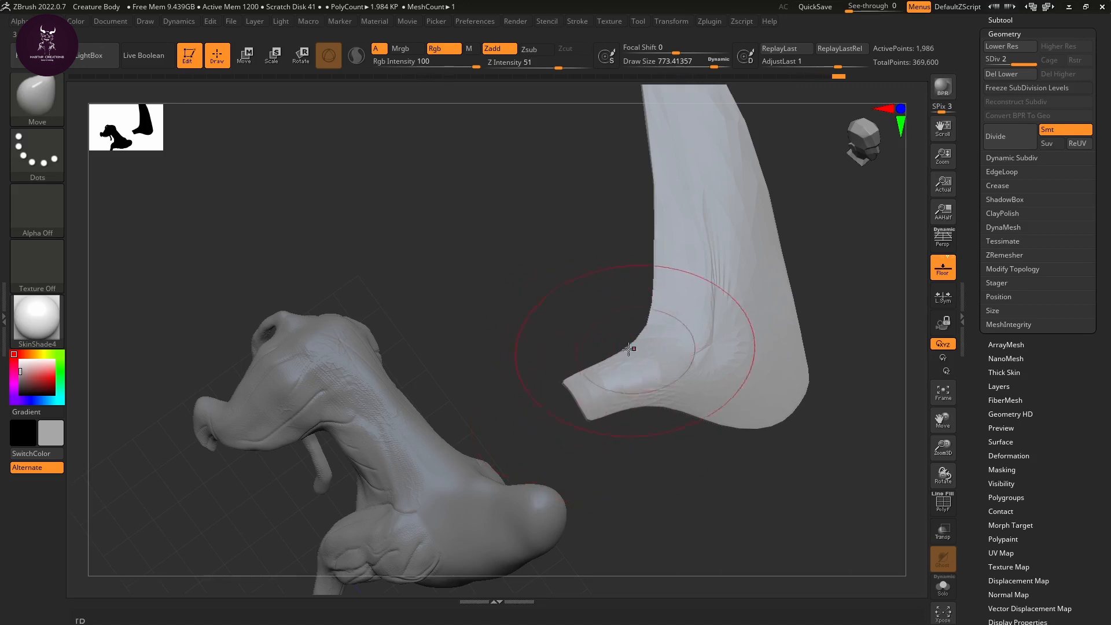
pyautogui.moveTo(669, 322); pyautogui.dragTo(767, 342)
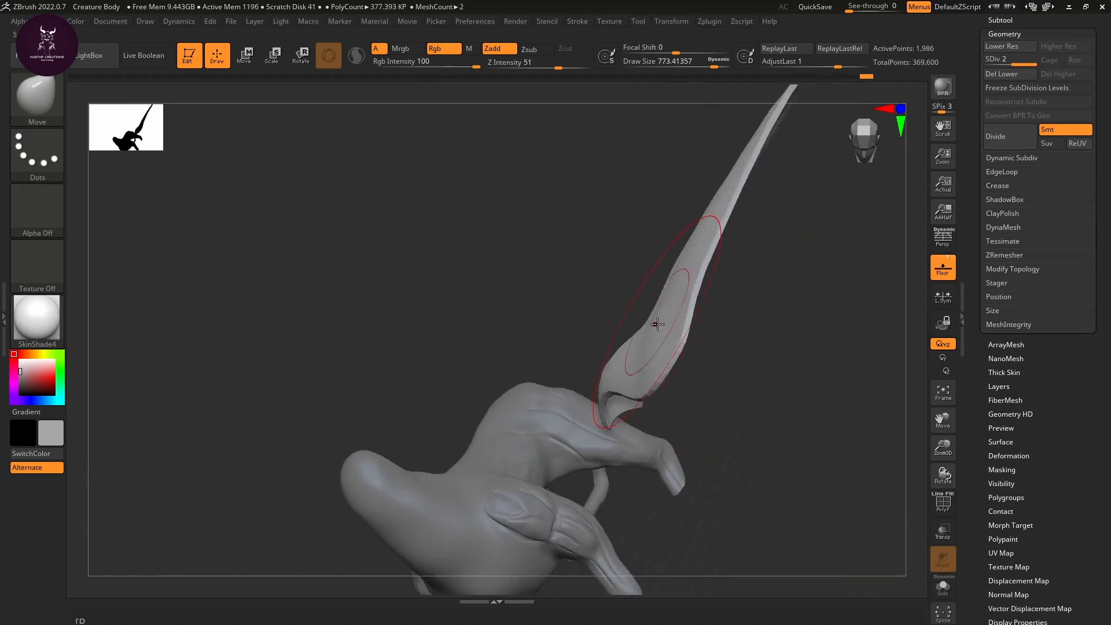
pyautogui.moveTo(657, 324)
pyautogui.mouseDown()
pyautogui.moveTo(628, 324)
pyautogui.moveTo(627, 352)
pyautogui.moveTo(833, 359)
pyautogui.mouseUp()
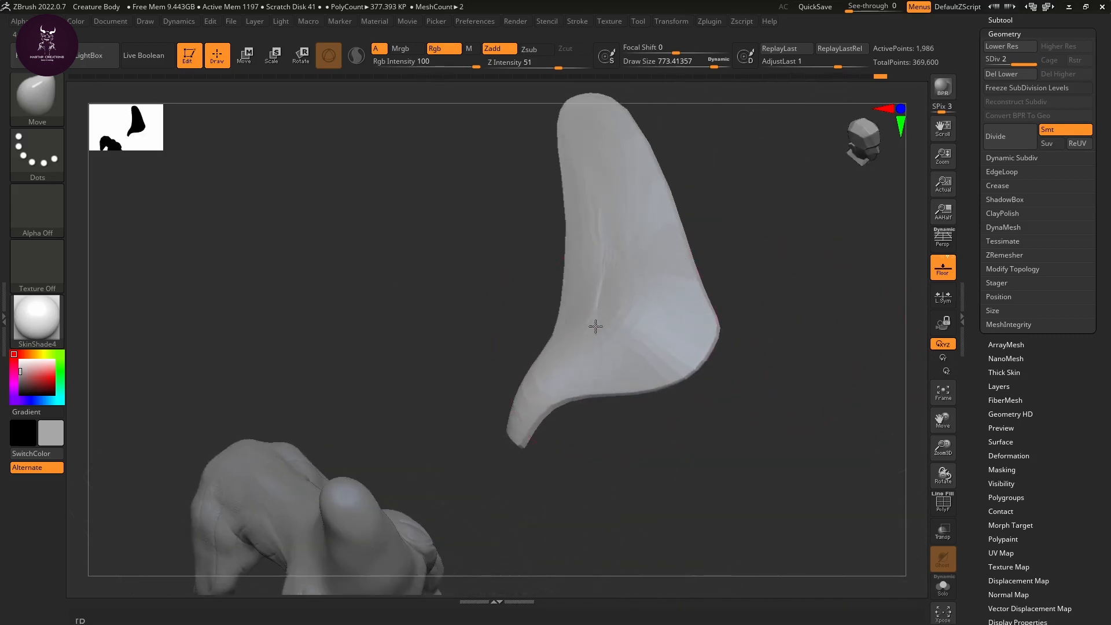
# Step: Curve the wing's outer span toward the tip and smooth the inner surface and the root
pyautogui.moveTo(596, 326); pyautogui.dragTo(588, 324)
pyautogui.moveTo(833, 338); pyautogui.dragTo(756, 332)
pyautogui.moveTo(680, 255)
pyautogui.mouseDown()
pyautogui.moveTo(677, 228)
pyautogui.moveTo(735, 193)
pyautogui.mouseUp()
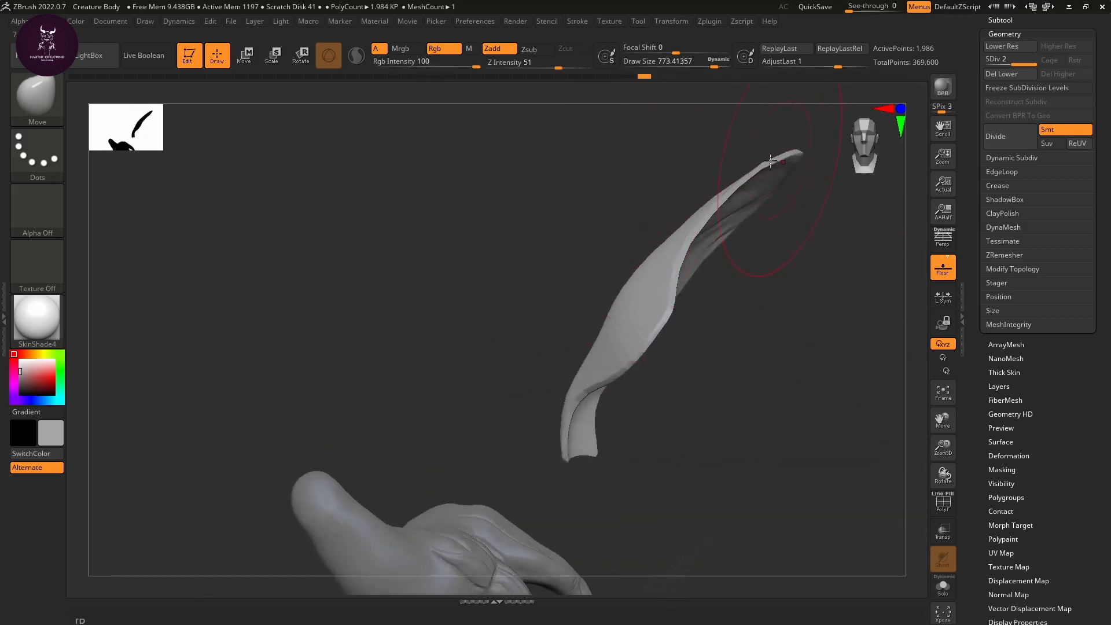
pyautogui.moveTo(804, 315); pyautogui.dragTo(736, 297)
pyautogui.keyDown('shift'); pyautogui.moveTo(631, 283); pyautogui.dragTo(834, 198); pyautogui.keyUp('shift')
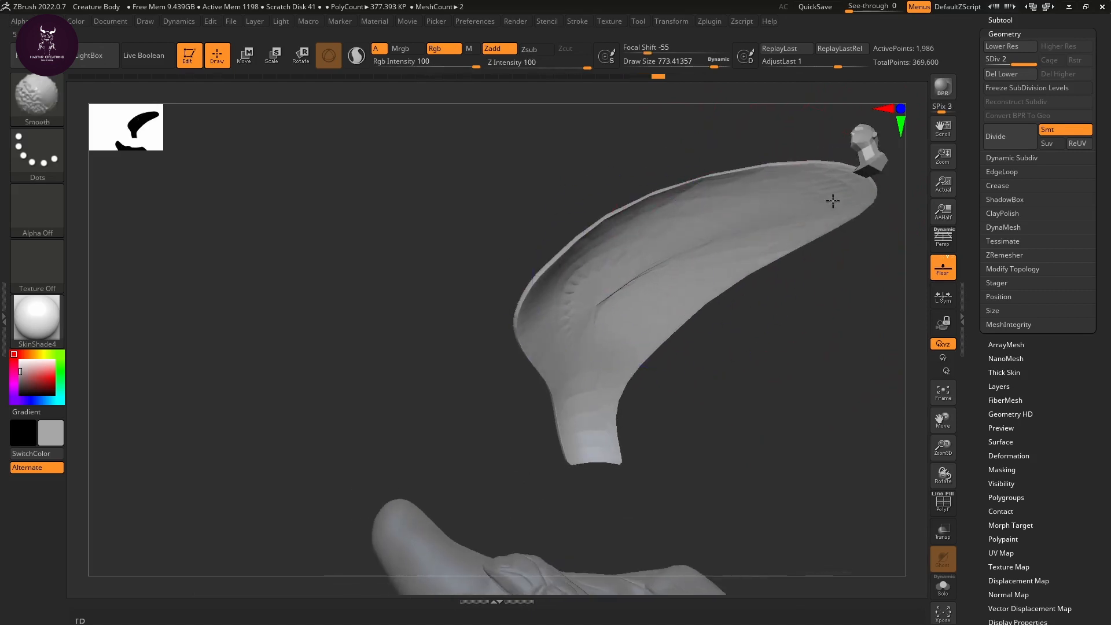
pyautogui.moveTo(587, 462); pyautogui.dragTo(584, 373)
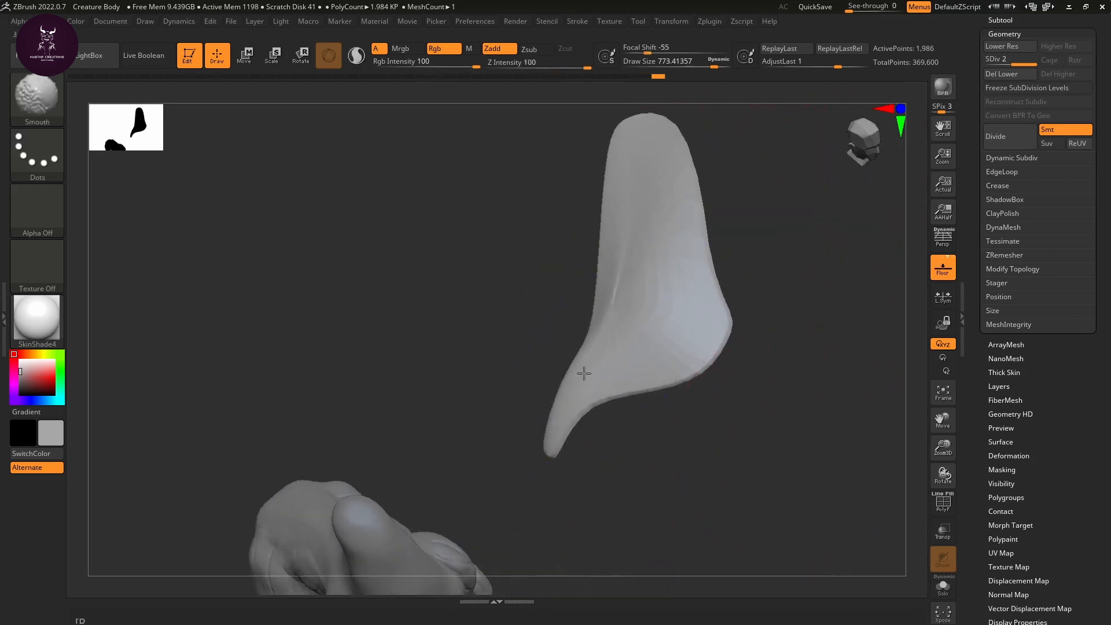
pyautogui.moveTo(831, 324); pyautogui.dragTo(769, 342)
# Step: Move the wing onto the creature's front shoulder and adjust its position along the body and its angle
pyautogui.press('w')
pyautogui.moveTo(755, 464); pyautogui.dragTo(725, 442)
pyautogui.moveTo(520, 420); pyautogui.dragTo(391, 452)
pyautogui.moveTo(433, 386); pyautogui.dragTo(397, 353)
pyautogui.moveTo(643, 422); pyautogui.dragTo(473, 382)
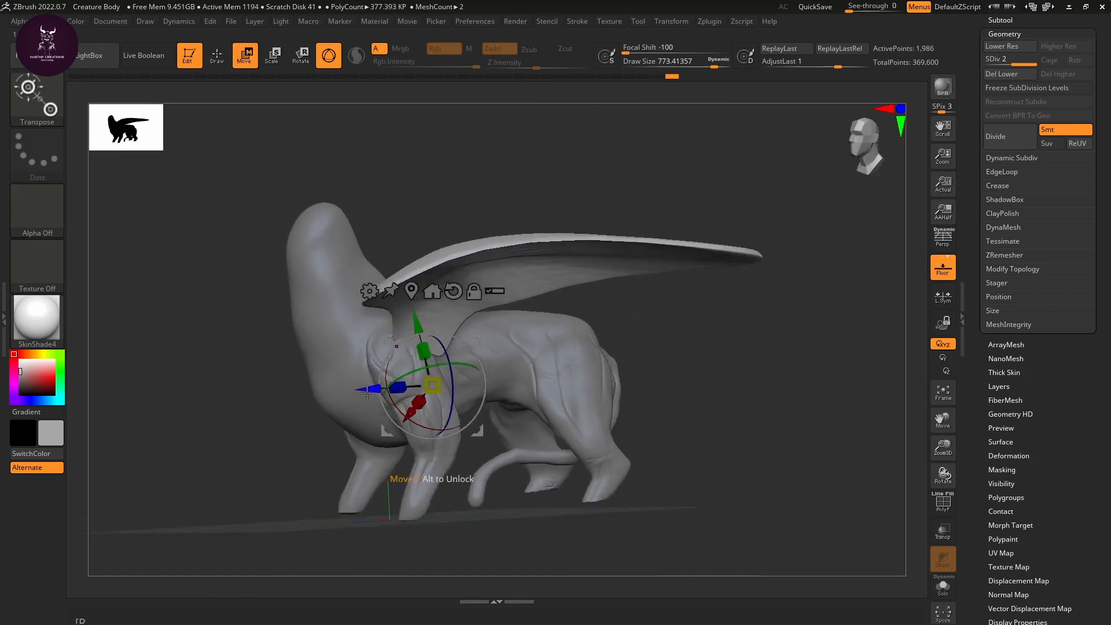
pyautogui.moveTo(367, 393); pyautogui.dragTo(388, 392)
pyautogui.moveTo(748, 369); pyautogui.dragTo(782, 373)
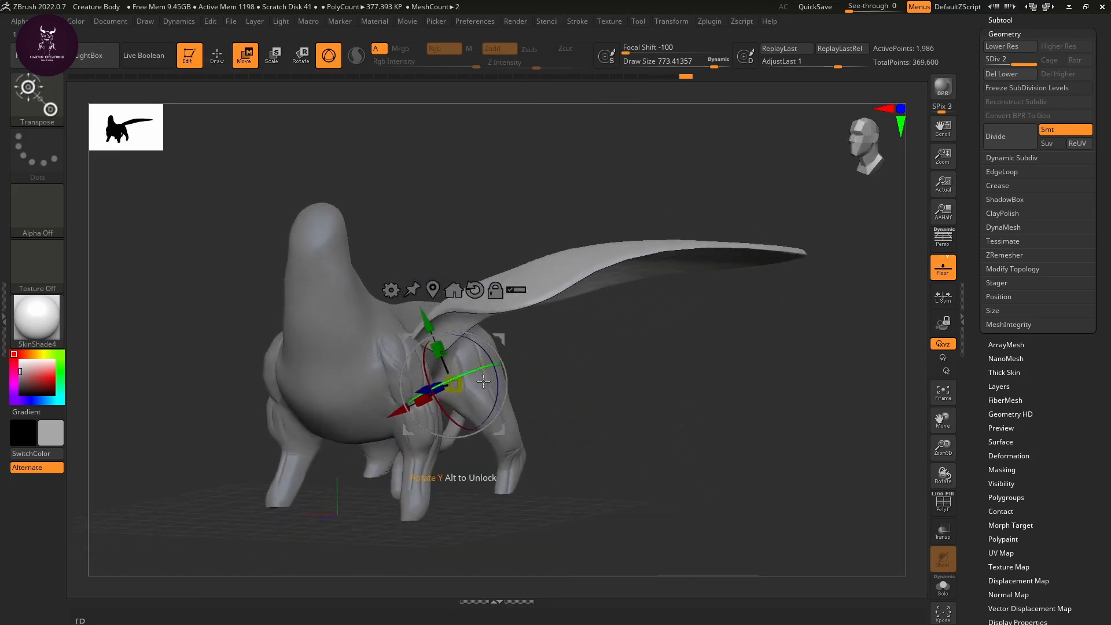
pyautogui.moveTo(483, 381); pyautogui.dragTo(447, 348)
# Step: Raise the wing along Y so its root sits higher on the creature's shoulder
pyautogui.moveTo(744, 327); pyautogui.dragTo(499, 360)
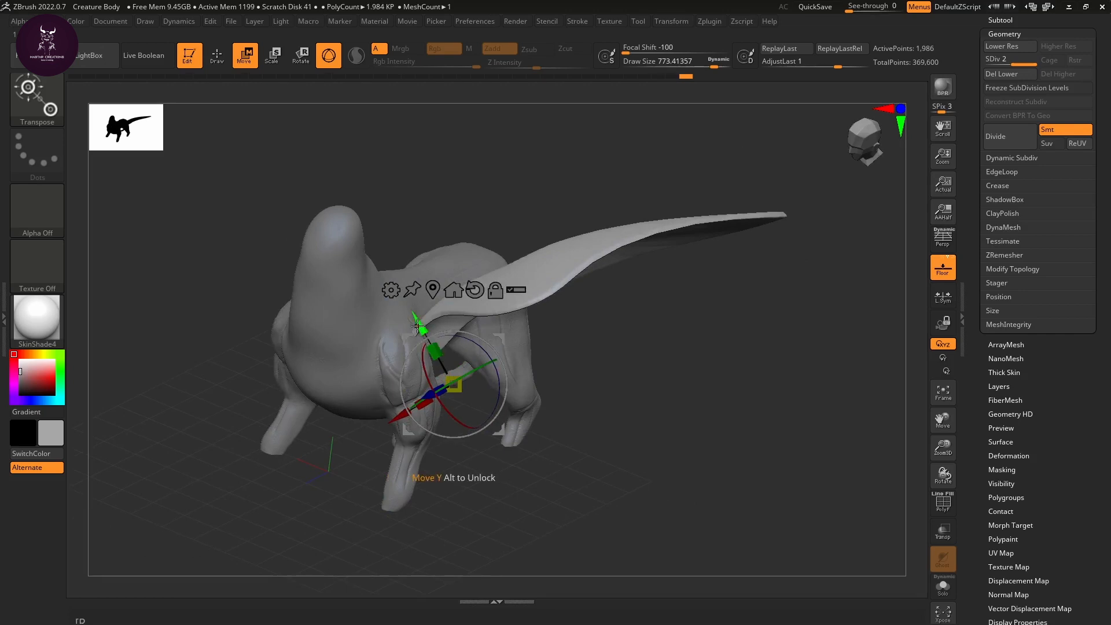
pyautogui.moveTo(417, 327); pyautogui.dragTo(416, 325)
pyautogui.moveTo(703, 380); pyautogui.dragTo(473, 382)
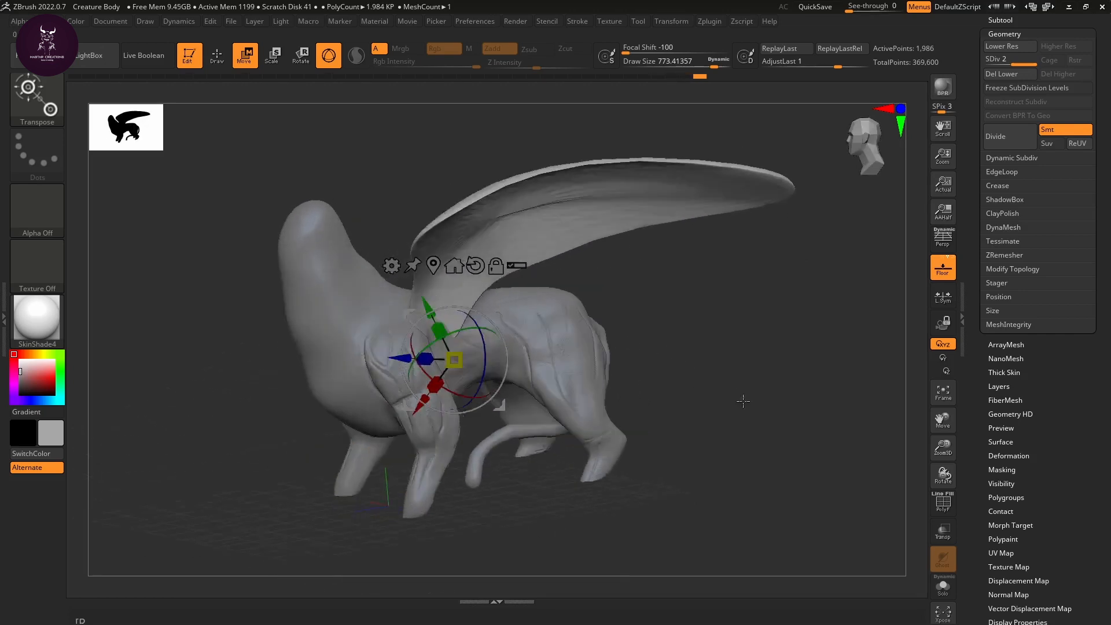
pyautogui.moveTo(744, 397); pyautogui.dragTo(498, 376)
pyautogui.moveTo(426, 323); pyautogui.dragTo(423, 314)
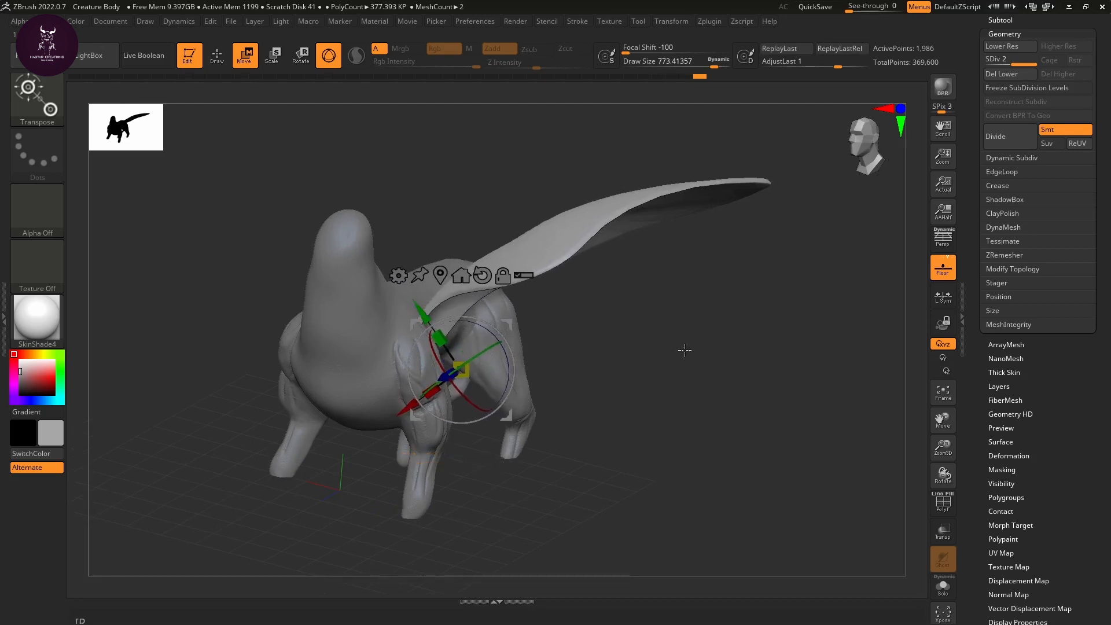
pyautogui.moveTo(684, 350); pyautogui.dragTo(517, 301)
pyautogui.moveTo(427, 312); pyautogui.dragTo(411, 299)
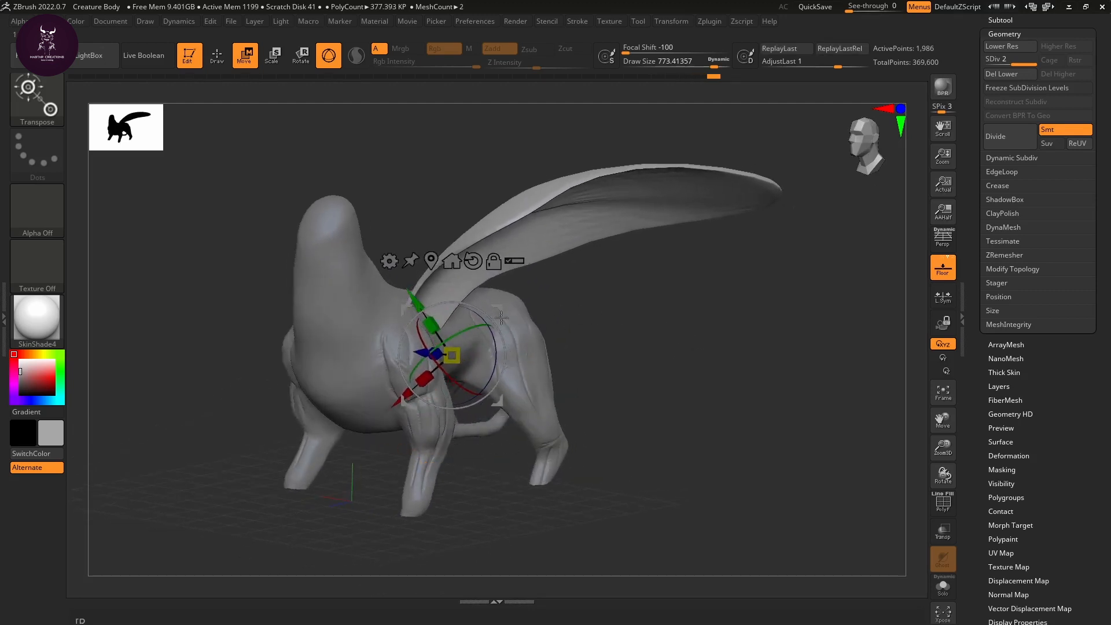
# Step: Fine-tune the wing's placement so its root meets the upper back behind the shoulder, checking it from several angles
pyautogui.moveTo(454, 355); pyautogui.dragTo(479, 350)
pyautogui.moveTo(675, 360); pyautogui.dragTo(430, 325)
pyautogui.moveTo(663, 352); pyautogui.dragTo(660, 322)
pyautogui.moveTo(452, 356); pyautogui.dragTo(467, 363)
pyautogui.moveTo(683, 342); pyautogui.dragTo(747, 327)
pyautogui.moveTo(668, 347); pyautogui.dragTo(369, 377)
pyautogui.moveTo(426, 294); pyautogui.dragTo(430, 287)
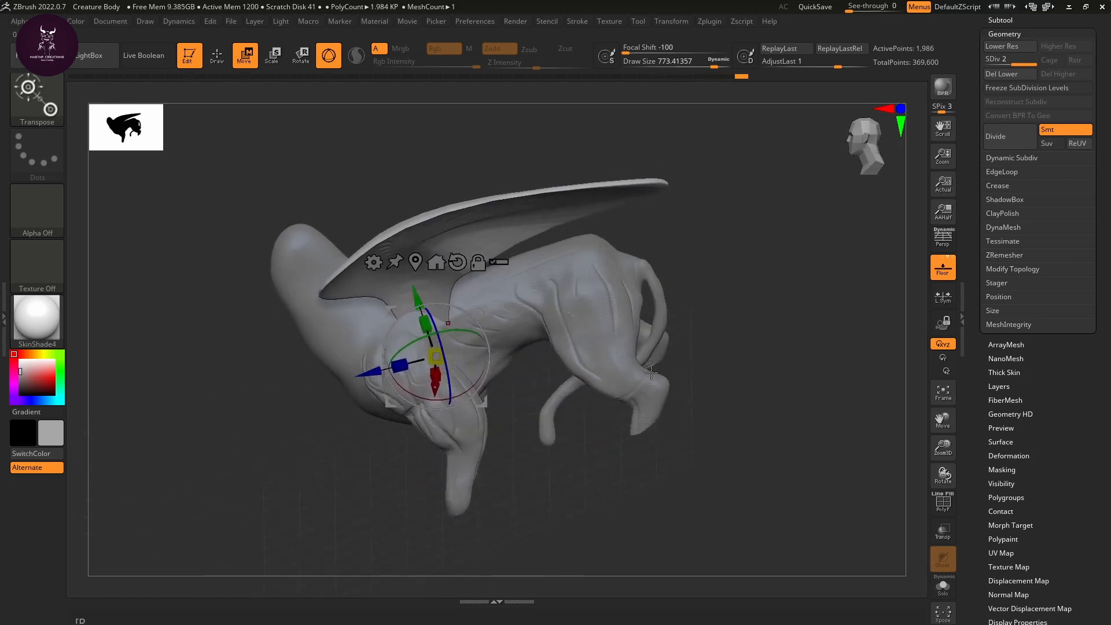
pyautogui.moveTo(725, 356); pyautogui.dragTo(690, 379)
pyautogui.moveTo(687, 337); pyautogui.dragTo(725, 357)
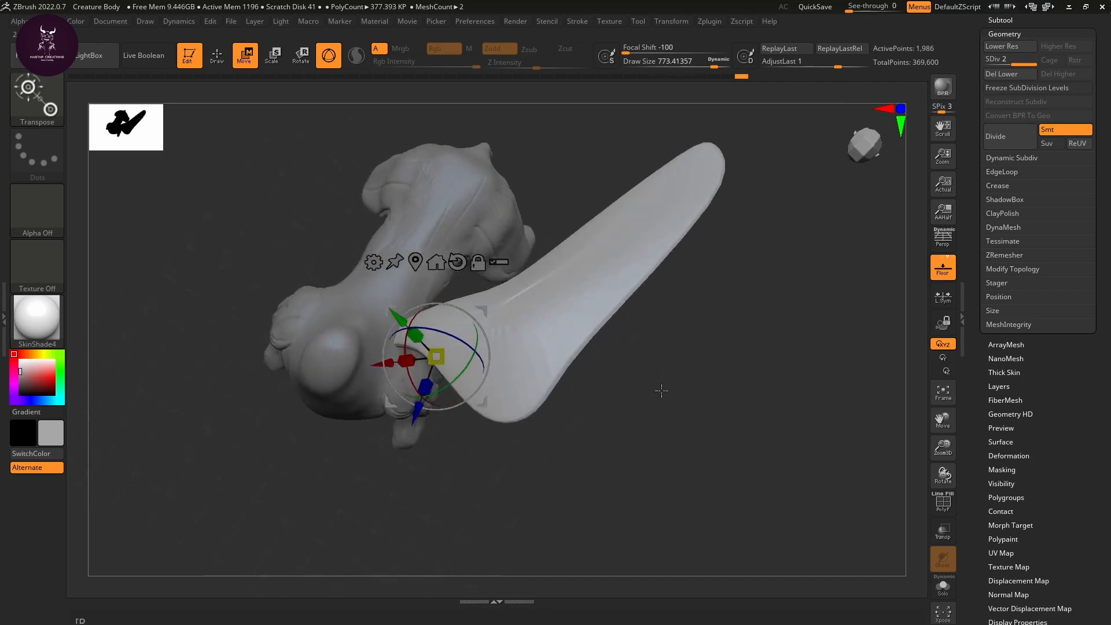
# Step: Pull the wing's bend corner outward and reshape the edge beside it with the Move brush
pyautogui.press('q')
pyautogui.moveTo(645, 379)
pyautogui.mouseDown()
pyautogui.moveTo(697, 340)
pyautogui.moveTo(370, 288)
pyautogui.mouseUp()
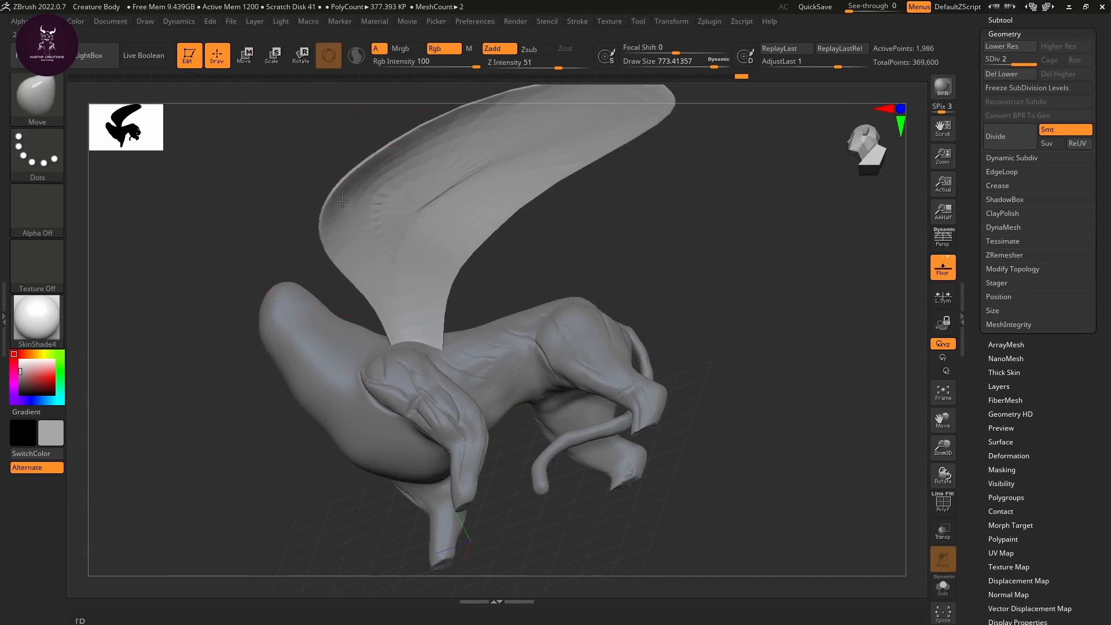
pyautogui.moveTo(709, 268); pyautogui.dragTo(433, 296)
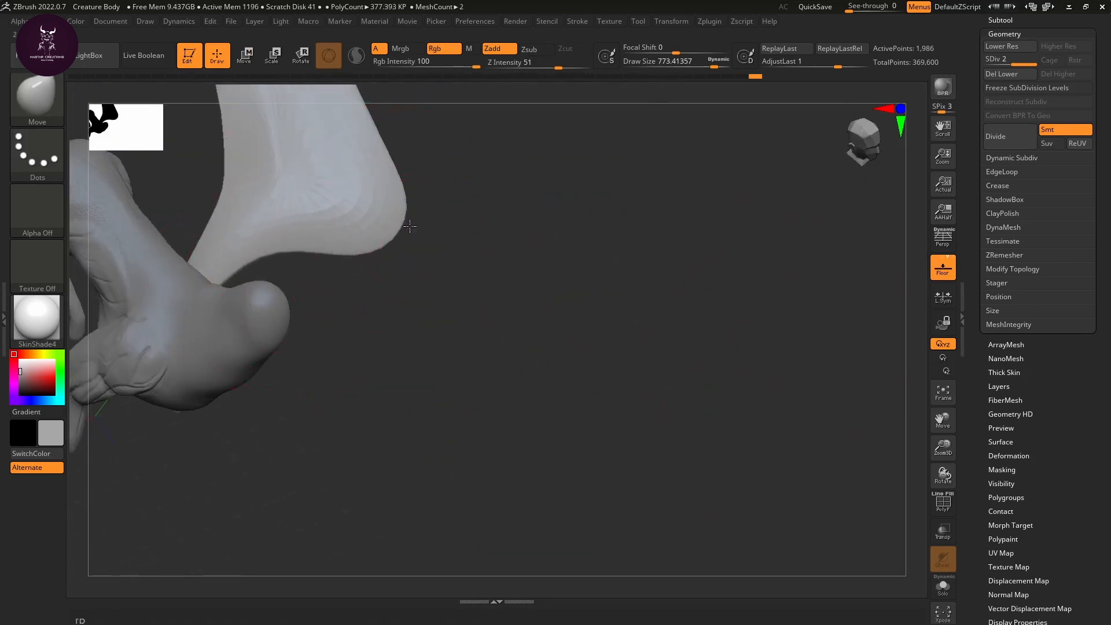
pyautogui.moveTo(410, 226); pyautogui.dragTo(463, 256)
pyautogui.moveTo(278, 251); pyautogui.dragTo(377, 236)
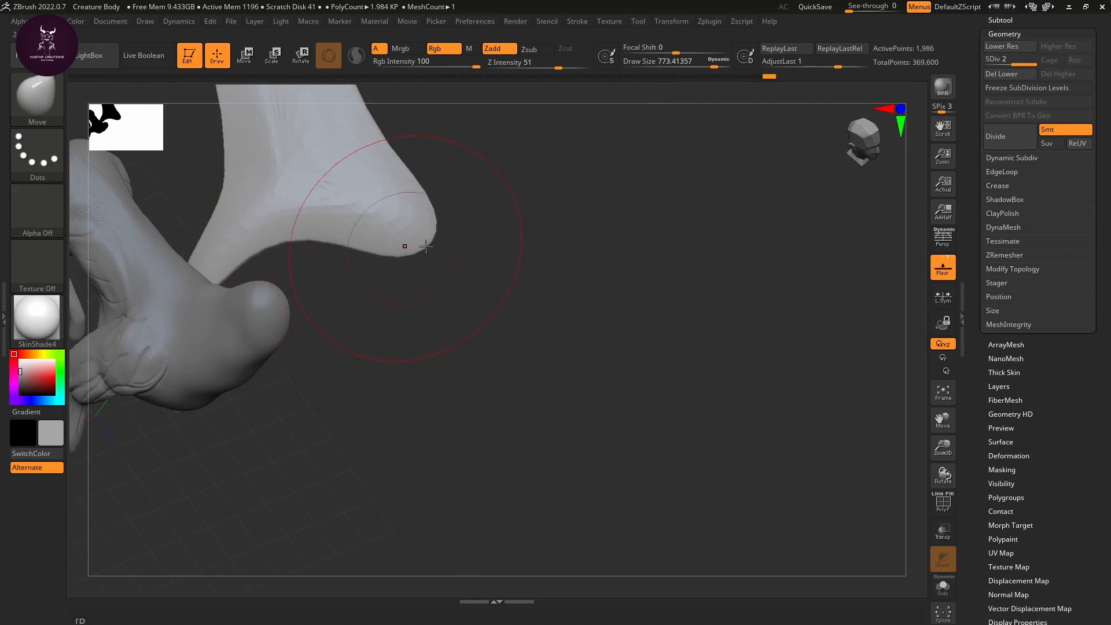
# Step: Raise the wing's upper leading edge into a fuller arch toward the tip and even out its inner surface
pyautogui.moveTo(451, 243); pyautogui.dragTo(624, 225)
pyautogui.moveTo(745, 277); pyautogui.dragTo(875, 132)
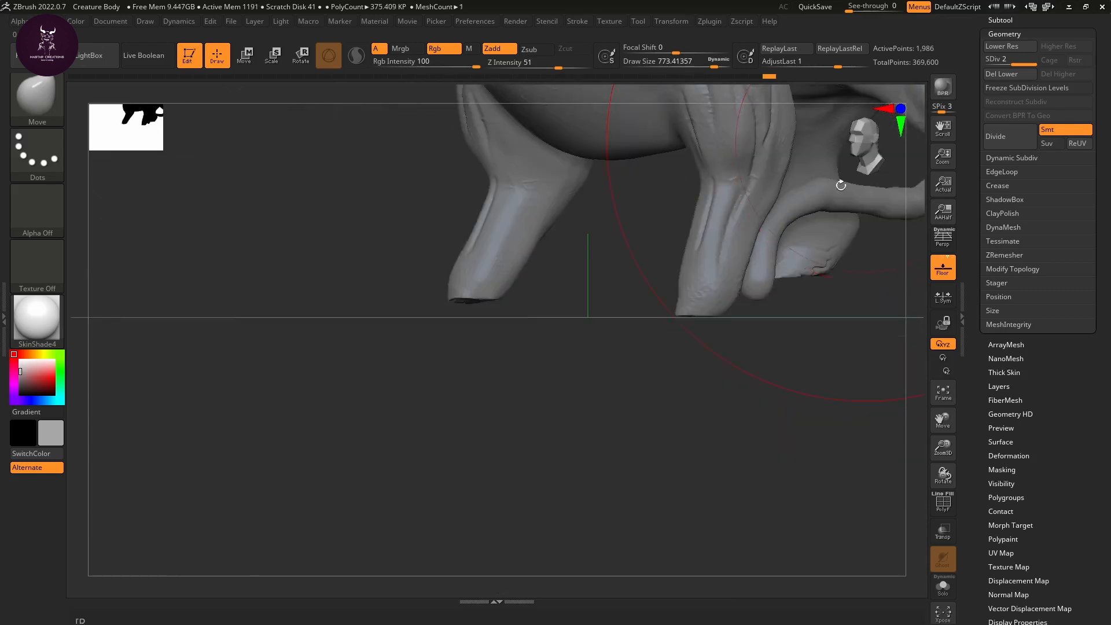
pyautogui.moveTo(802, 344)
pyautogui.keyDown('alt'); pyautogui.mouseDown()
pyautogui.moveTo(685, 551)
pyautogui.moveTo(682, 603)
pyautogui.mouseUp(); pyautogui.keyUp('alt')
pyautogui.moveTo(269, 359)
pyautogui.mouseDown()
pyautogui.moveTo(106, 525)
pyautogui.moveTo(774, 409)
pyautogui.moveTo(783, 397)
pyautogui.moveTo(721, 399)
pyautogui.moveTo(833, 341)
pyautogui.moveTo(860, 347)
pyautogui.moveTo(737, 428)
pyautogui.mouseUp()
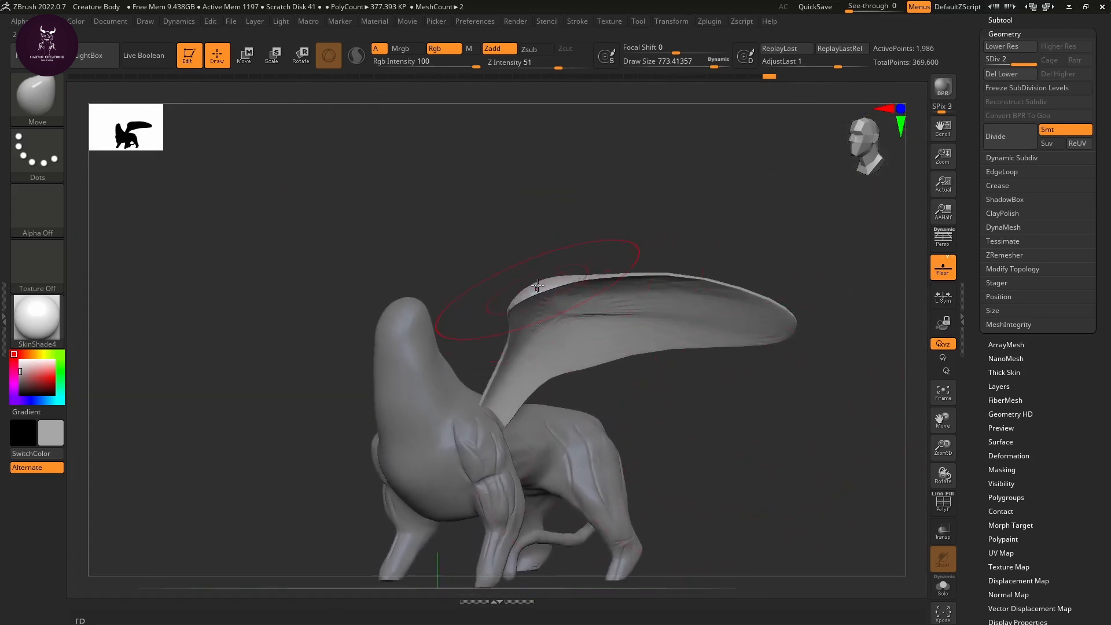
pyautogui.moveTo(525, 283); pyautogui.dragTo(520, 272)
pyautogui.moveTo(628, 274)
pyautogui.mouseDown()
pyautogui.moveTo(616, 265)
pyautogui.moveTo(635, 265)
pyautogui.mouseUp()
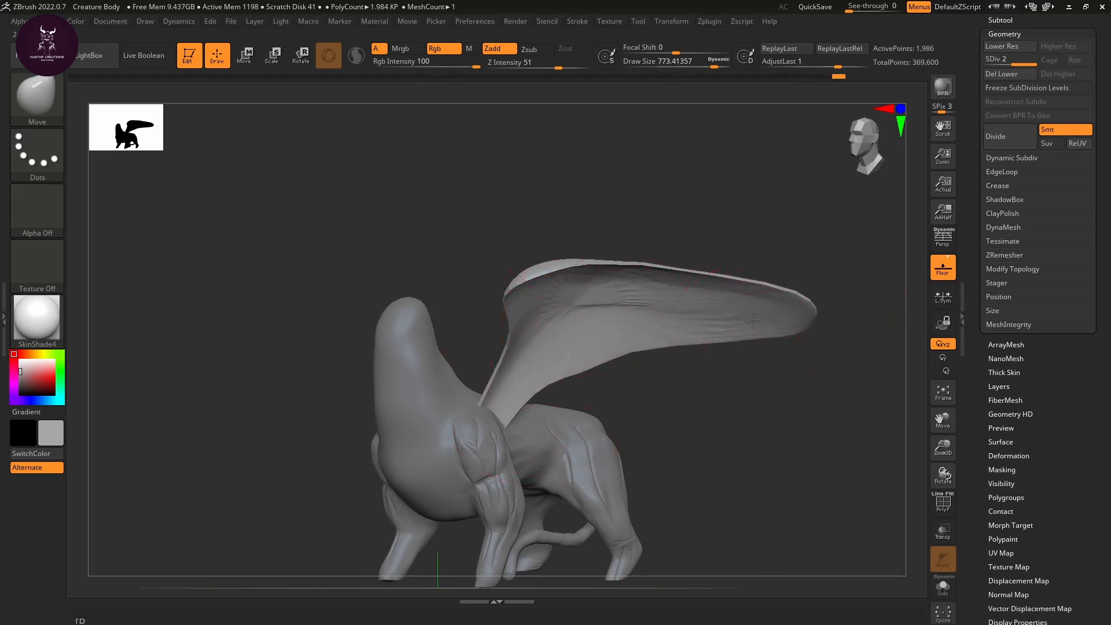
pyautogui.moveTo(539, 318); pyautogui.dragTo(639, 300)
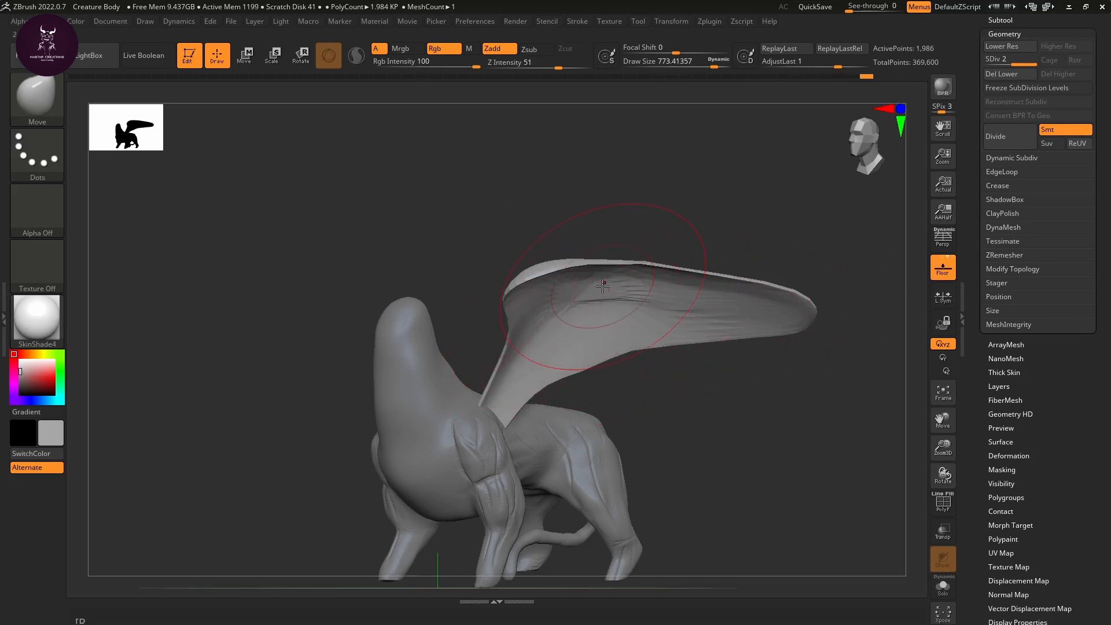
pyautogui.moveTo(781, 387)
pyautogui.mouseDown()
pyautogui.moveTo(785, 428)
pyautogui.moveTo(825, 446)
pyautogui.moveTo(628, 437)
pyautogui.moveTo(653, 389)
pyautogui.moveTo(620, 409)
pyautogui.mouseUp()
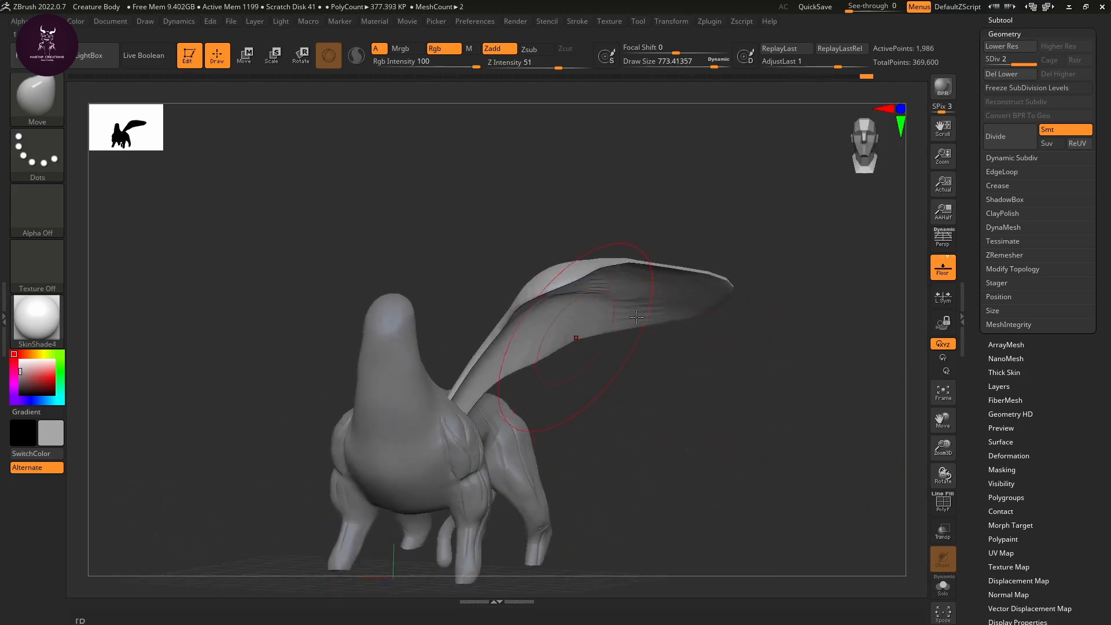
# Step: Append a Cube3D mesh as a new subtool alongside the creature body and the wing
pyautogui.moveTo(970, 299); pyautogui.dragTo(951, 448)
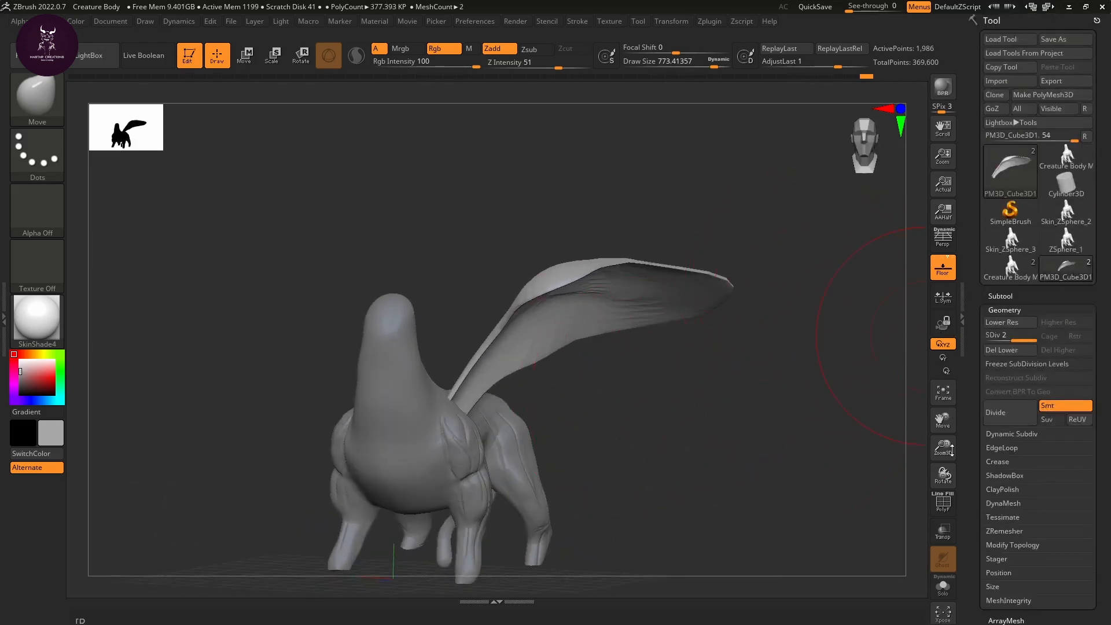
pyautogui.click(1008, 311)
pyautogui.click(1012, 296)
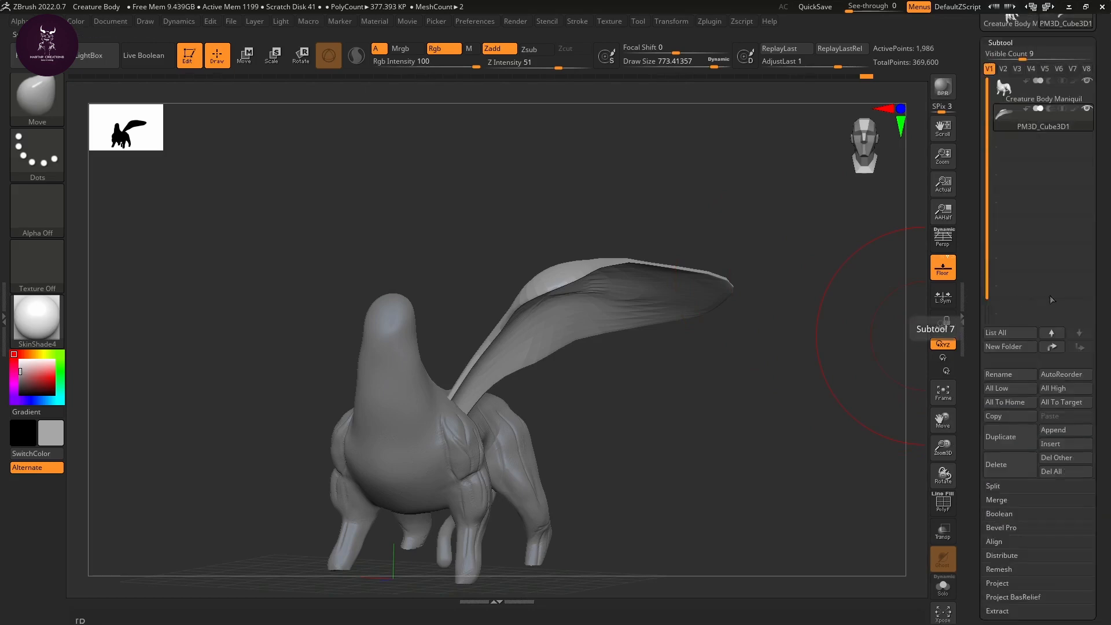
pyautogui.click(1054, 431)
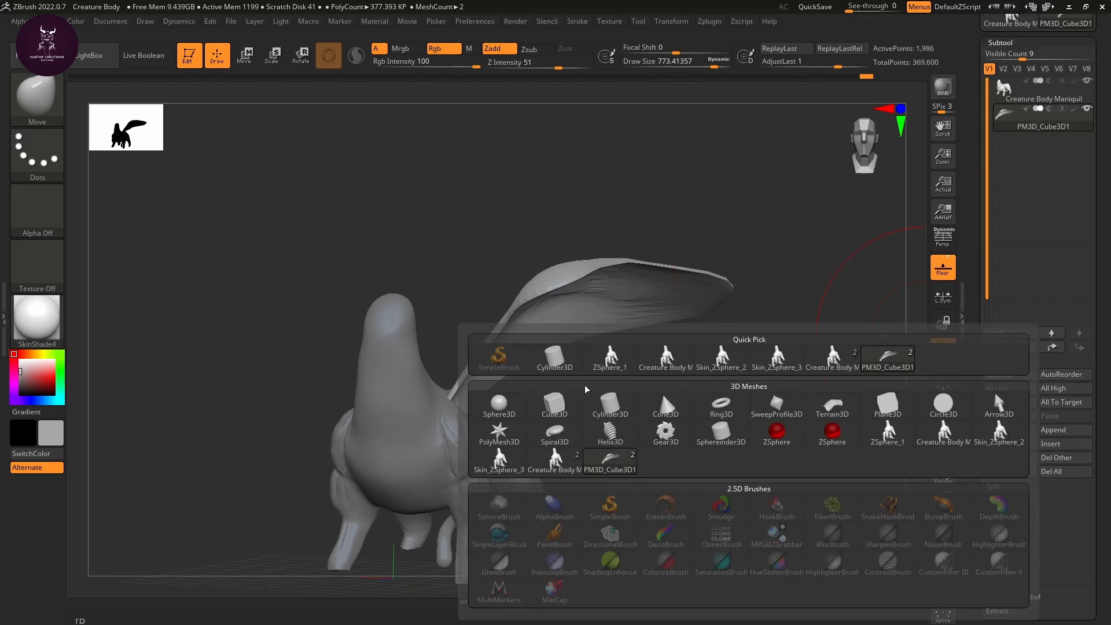
pyautogui.moveTo(559, 408)
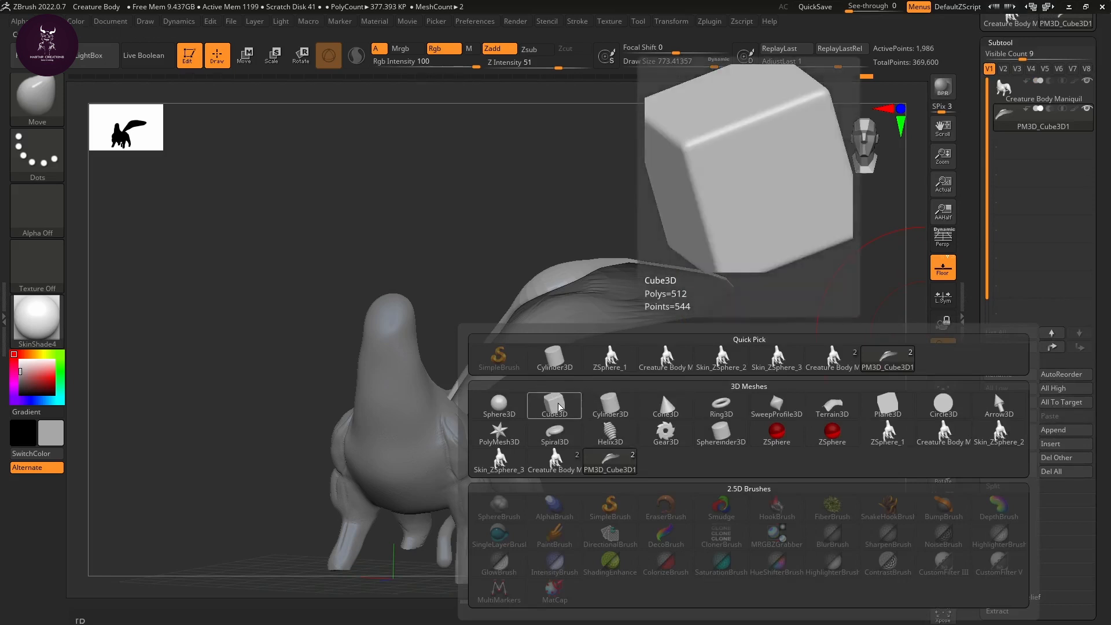
# Step: Append a Cylinder3D subtool to the creature and make it the active subtool
pyautogui.click(555, 360)
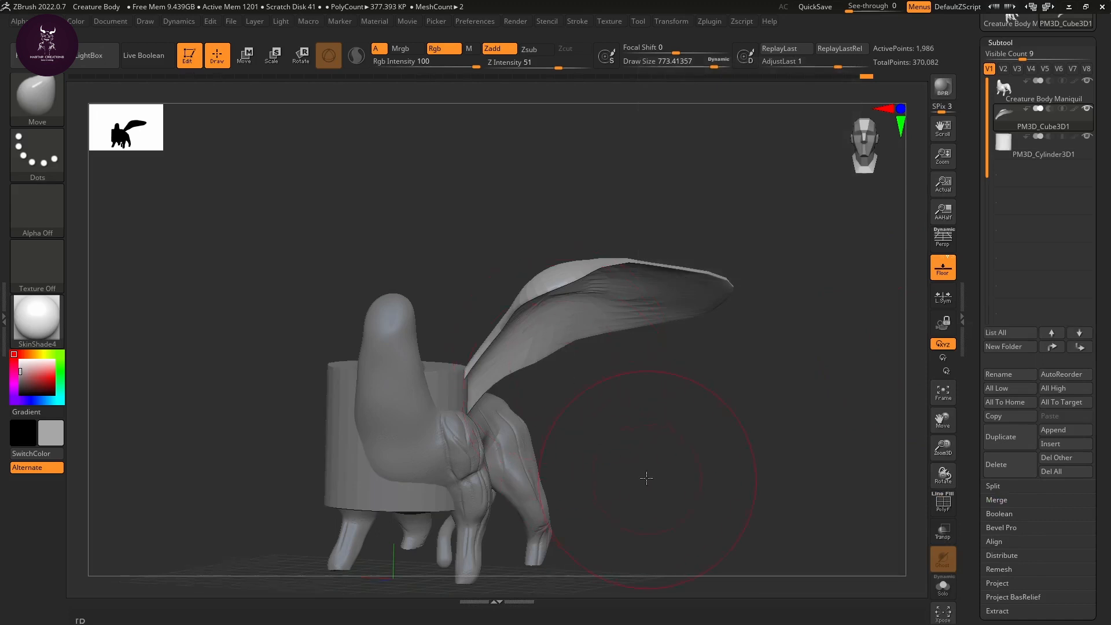
pyautogui.moveTo(645, 476); pyautogui.dragTo(663, 362)
pyautogui.press('r')
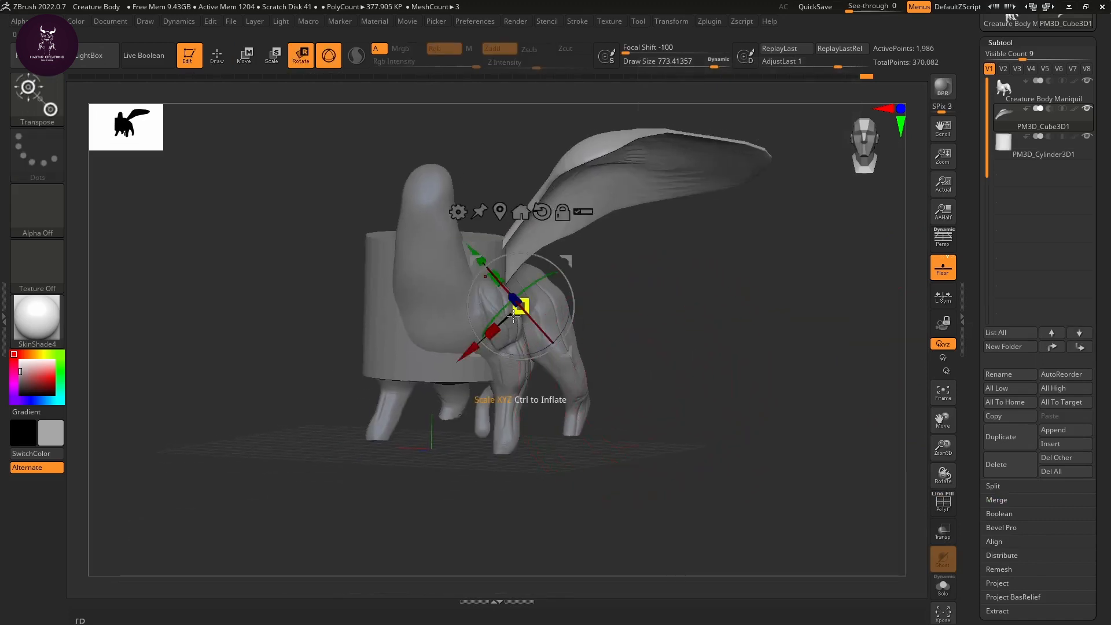
pyautogui.click(1005, 144)
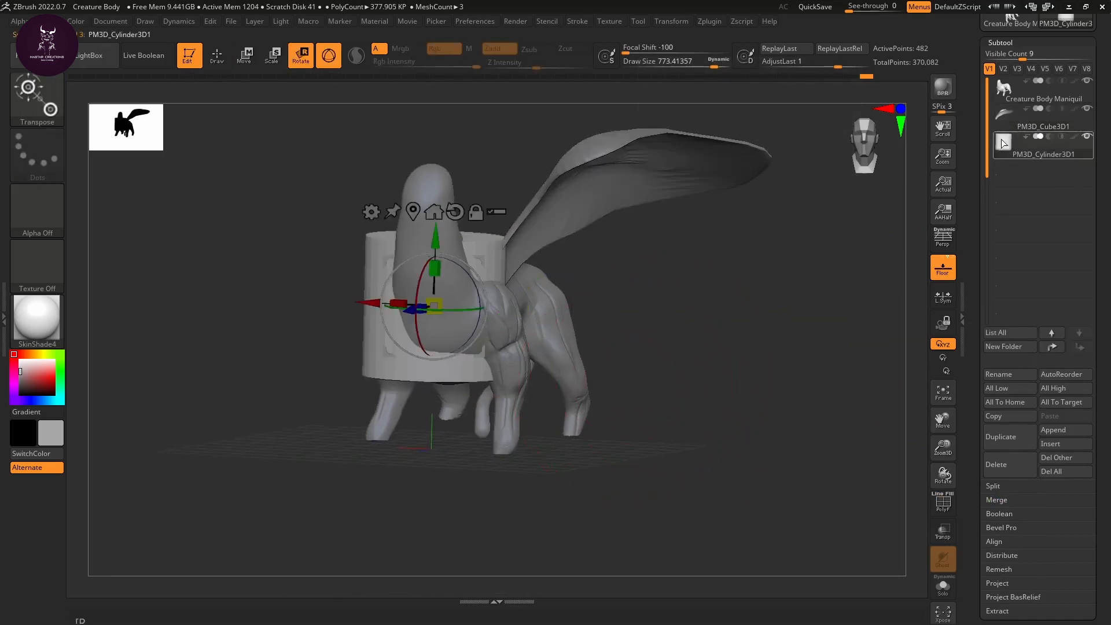
# Step: Scale the cylinder down and move it from the body's centre to the lower end of the nearer front leg
pyautogui.moveTo(439, 294); pyautogui.dragTo(289, 285)
pyautogui.press('q')
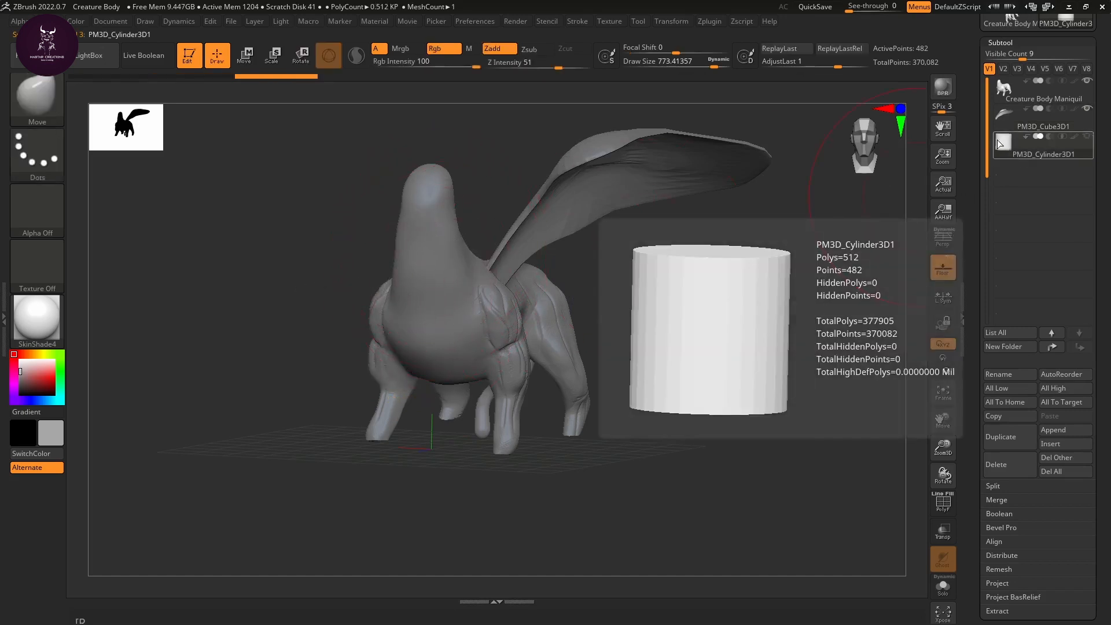
pyautogui.press('w')
pyautogui.moveTo(438, 235); pyautogui.dragTo(434, 371)
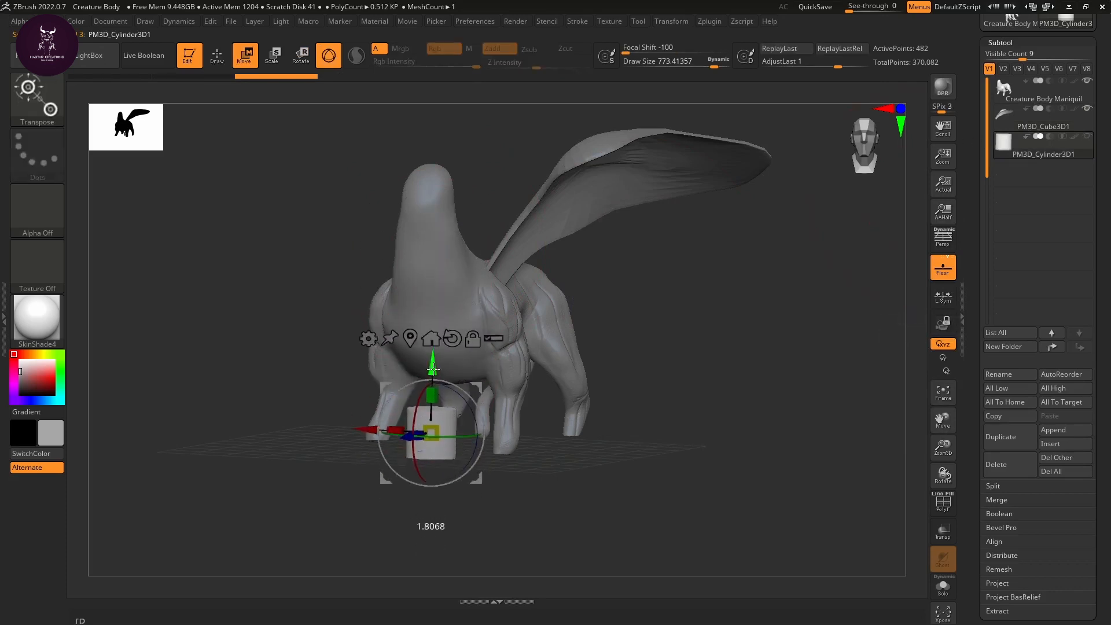
pyautogui.moveTo(365, 435); pyautogui.dragTo(439, 442)
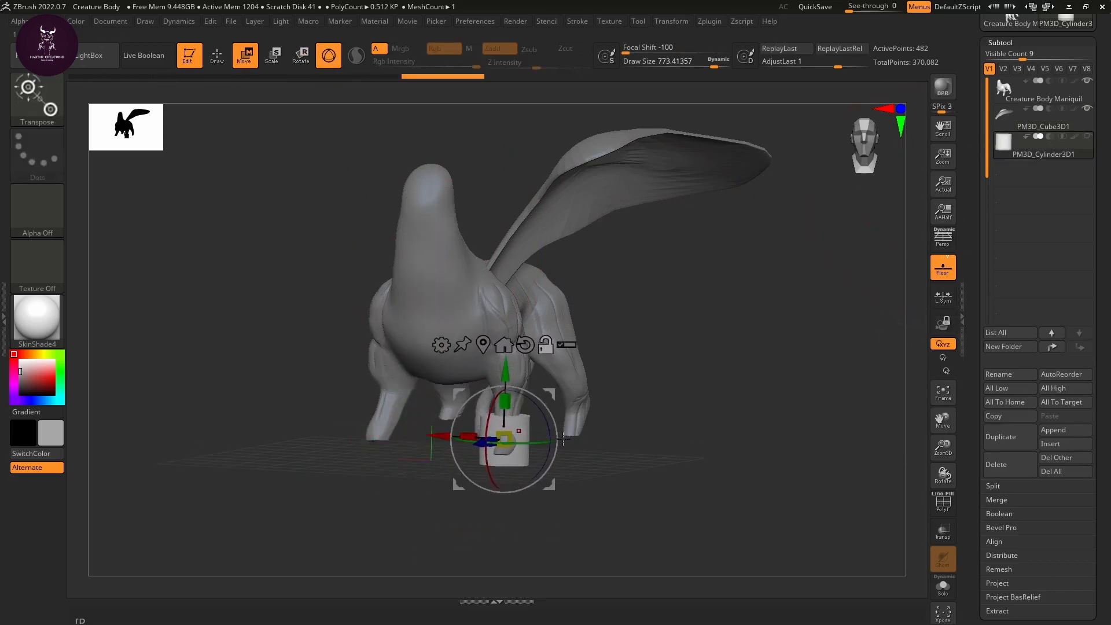
# Step: Shrink the cylinder closer to the leg's thickness and lower it beneath the front leg's stump
pyautogui.keyDown('alt'); pyautogui.moveTo(620, 449); pyautogui.dragTo(749, 513); pyautogui.keyUp('alt')
pyautogui.keyDown('alt'); pyautogui.moveTo(632, 493); pyautogui.dragTo(661, 460); pyautogui.keyUp('alt')
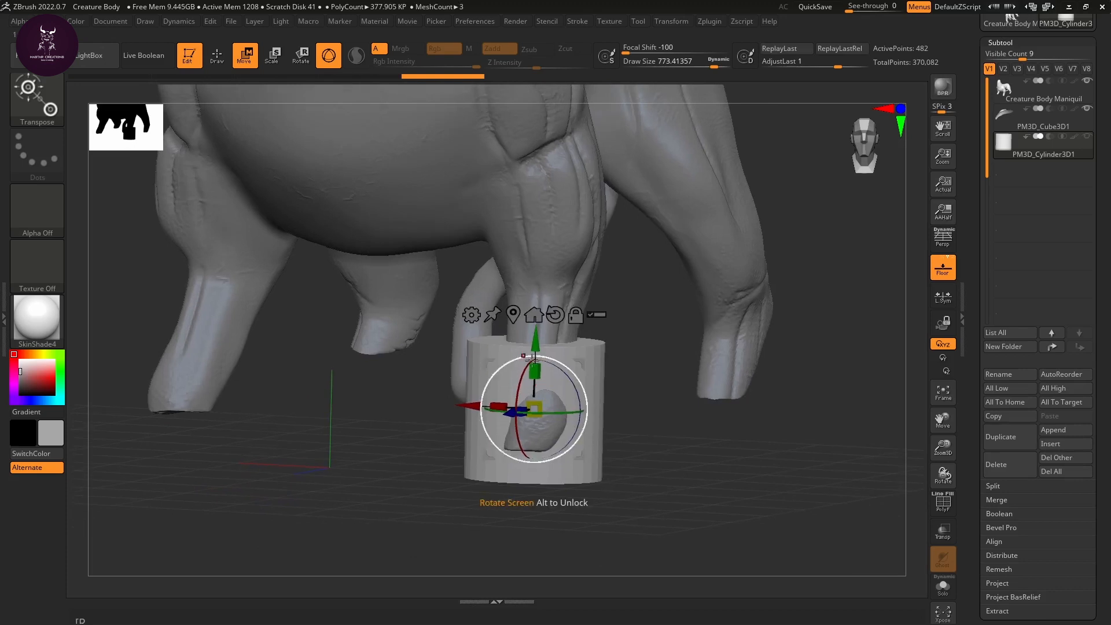
pyautogui.moveTo(533, 409); pyautogui.dragTo(503, 415)
pyautogui.moveTo(533, 351); pyautogui.dragTo(532, 433)
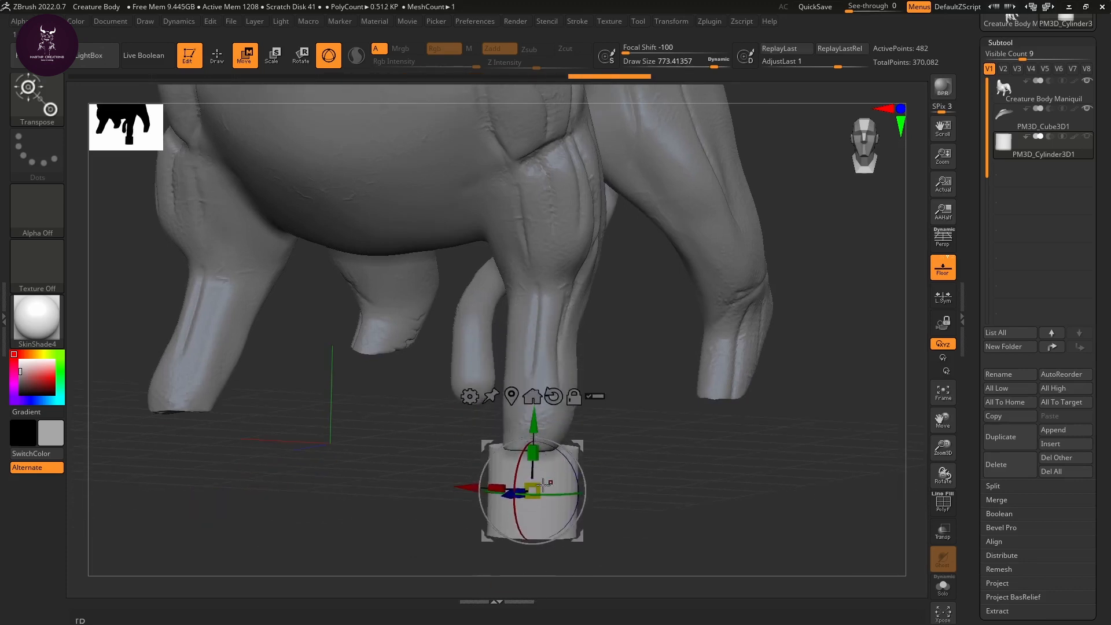
# Step: Shift the cylinder along its axes and raise it so it lines up with the end of the front leg
pyautogui.moveTo(687, 474); pyautogui.dragTo(633, 482)
pyautogui.moveTo(463, 497); pyautogui.dragTo(410, 503)
pyautogui.moveTo(473, 431); pyautogui.dragTo(471, 411)
pyautogui.moveTo(605, 476); pyautogui.dragTo(684, 499)
pyautogui.moveTo(417, 466); pyautogui.dragTo(443, 482)
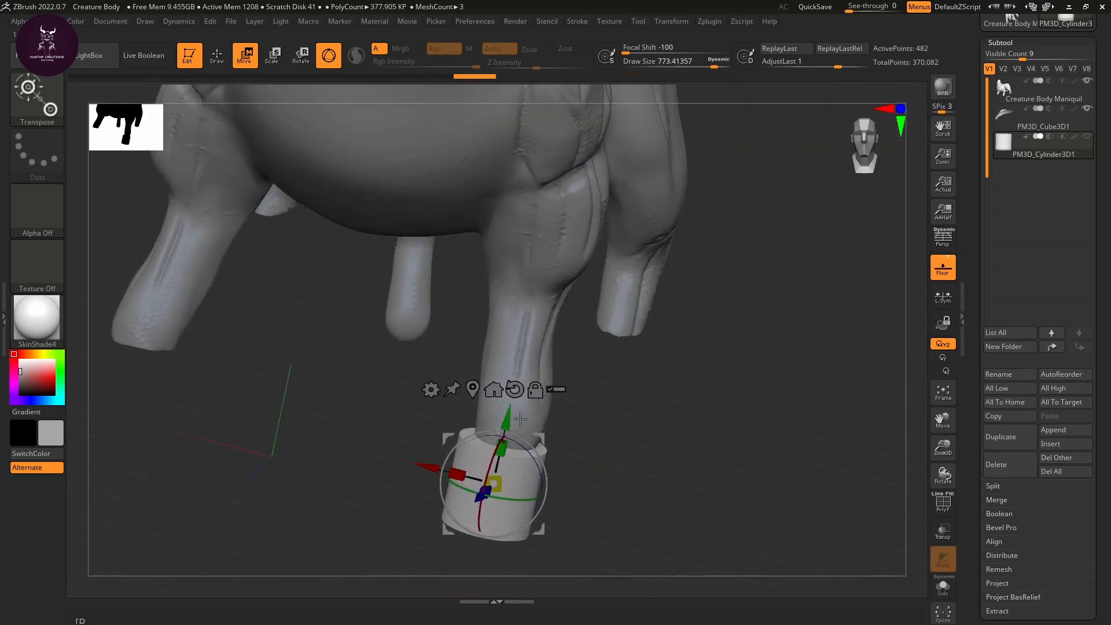
pyautogui.moveTo(509, 418); pyautogui.dragTo(512, 397)
# Step: Refine the cylinder's size and position from several sides so it fits the front leg like an ankle
pyautogui.moveTo(640, 455); pyautogui.dragTo(567, 466)
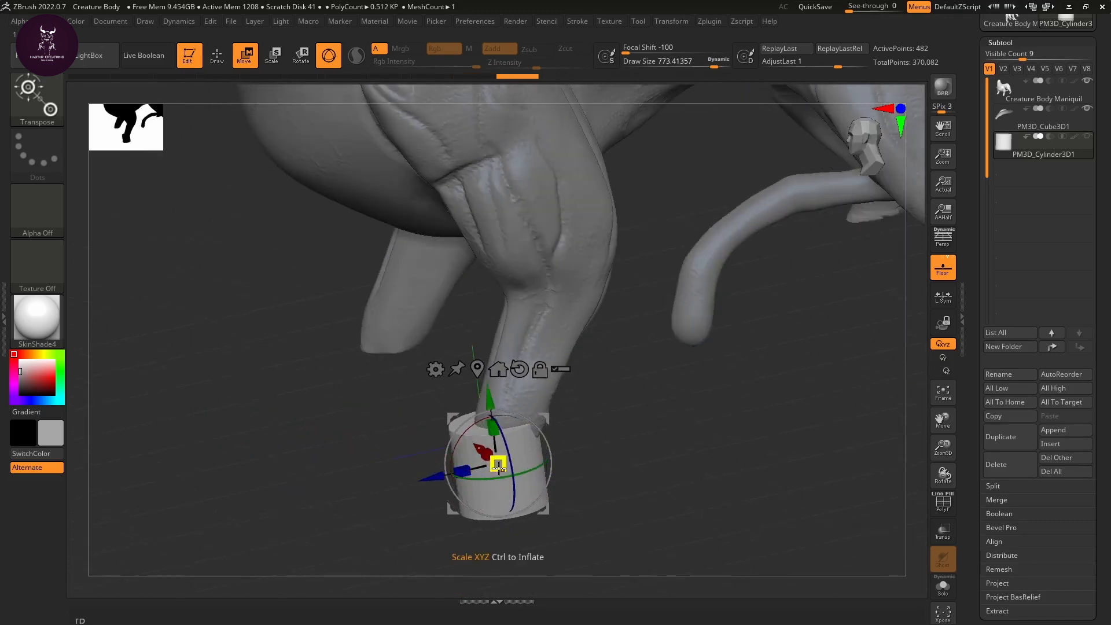
pyautogui.moveTo(474, 460); pyautogui.dragTo(448, 474)
pyautogui.moveTo(498, 400); pyautogui.dragTo(502, 423)
pyautogui.moveTo(449, 495); pyautogui.dragTo(446, 496)
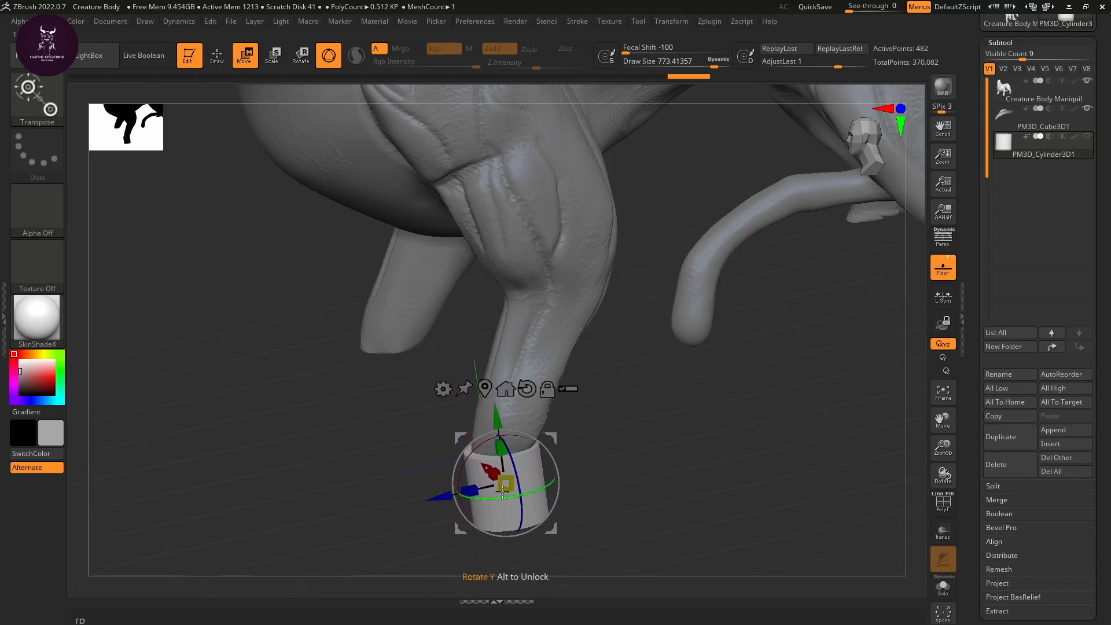
pyautogui.moveTo(674, 489); pyautogui.dragTo(694, 427)
pyautogui.moveTo(509, 487); pyautogui.dragTo(496, 486)
pyautogui.moveTo(602, 504); pyautogui.dragTo(664, 476)
pyautogui.moveTo(663, 372); pyautogui.dragTo(685, 421)
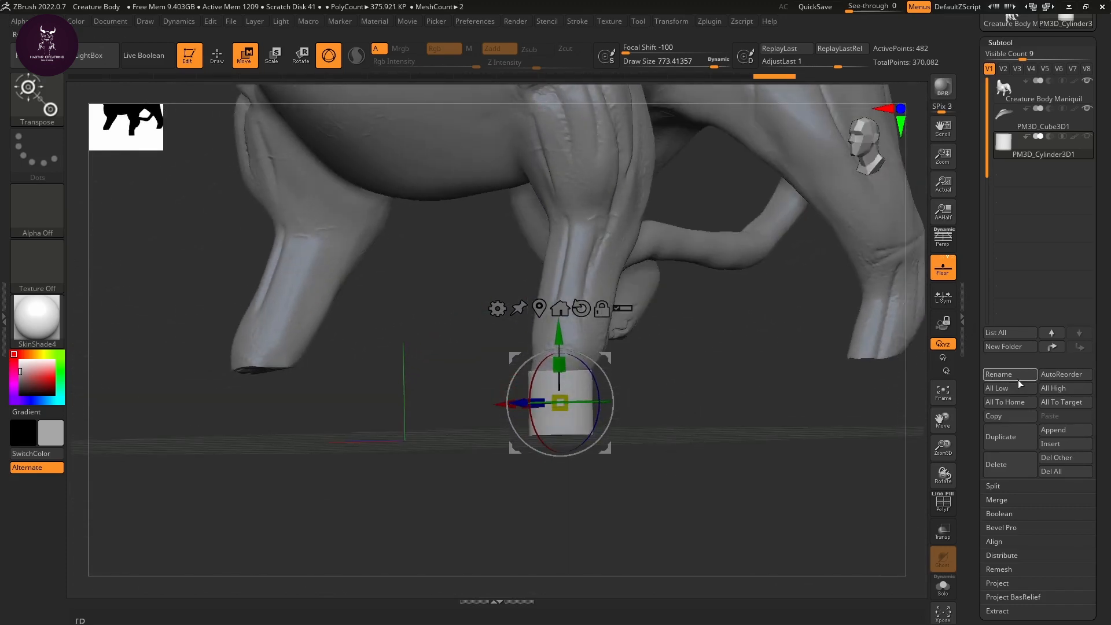
# Step: Append a Cone3D subtool to the creature and make it the active subtool
pyautogui.click(1059, 430)
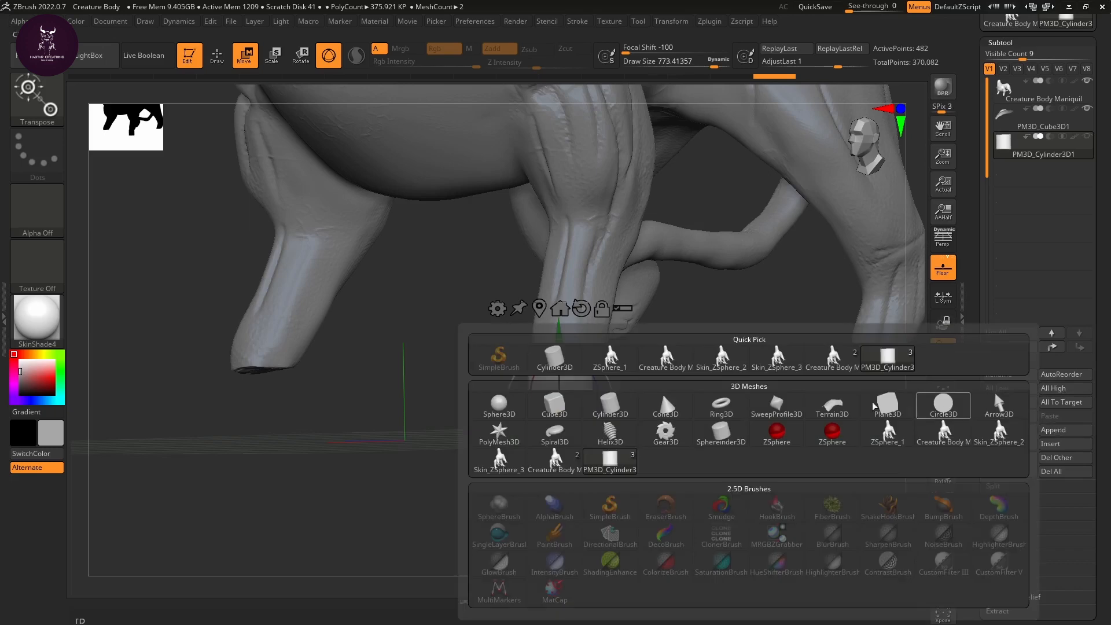
pyautogui.click(670, 412)
pyautogui.keyDown('alt'); pyautogui.moveTo(710, 451); pyautogui.dragTo(650, 434); pyautogui.keyUp('alt')
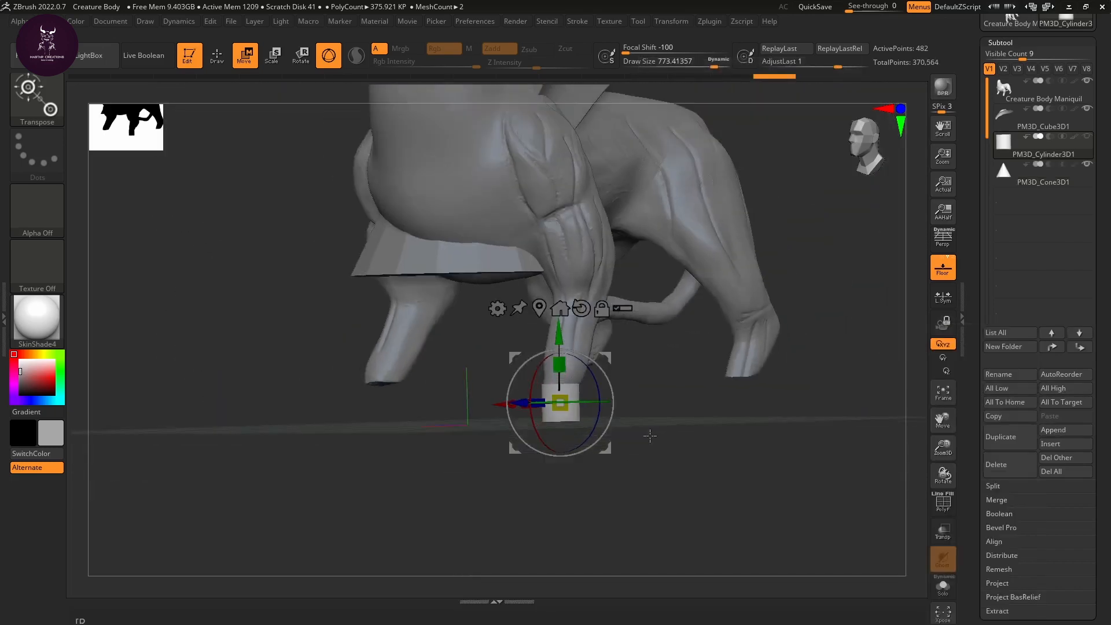
pyautogui.click(1002, 181)
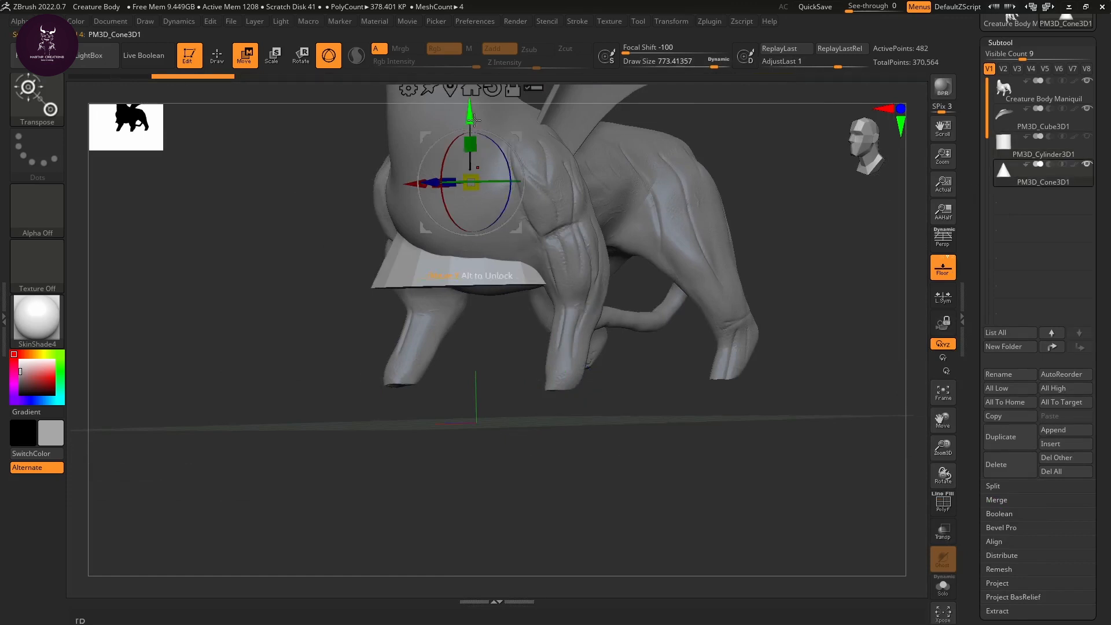
# Step: Lower and shrink the cone, rotate it to point forward, and move it toward the nearer front leg
pyautogui.moveTo(471, 116); pyautogui.dragTo(474, 321)
pyautogui.moveTo(450, 364); pyautogui.dragTo(481, 431)
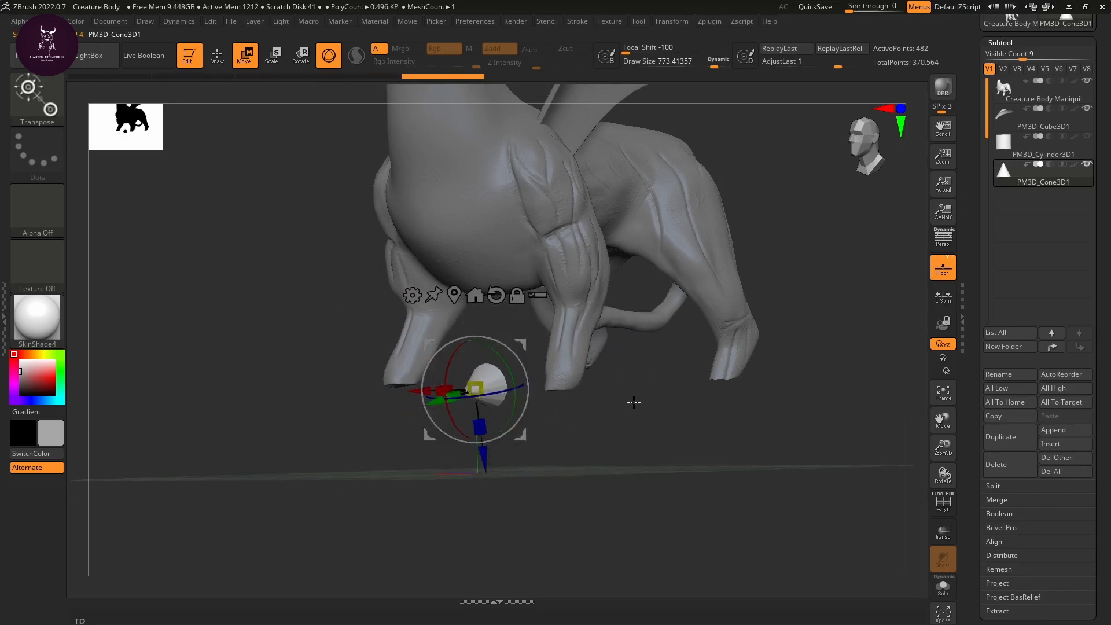
pyautogui.moveTo(634, 403); pyautogui.dragTo(611, 428)
pyautogui.moveTo(426, 412); pyautogui.dragTo(405, 467)
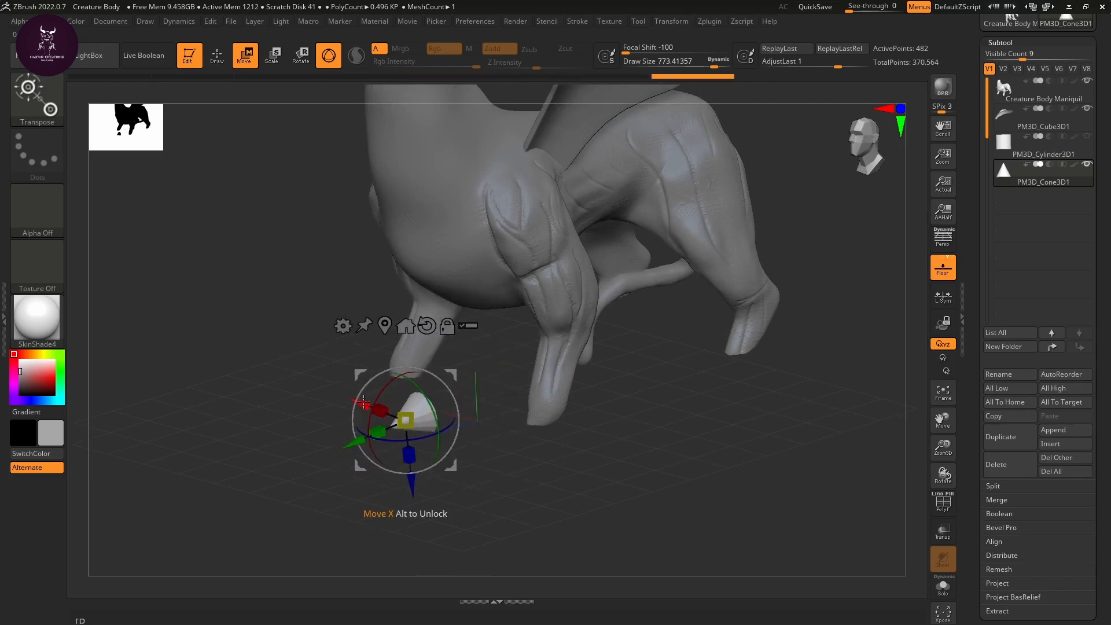
pyautogui.moveTo(351, 413); pyautogui.dragTo(434, 439)
# Step: Show the cylinder subtool, then scale the cone down to claw size and lower it beside the ankle
pyautogui.moveTo(625, 457); pyautogui.dragTo(779, 282)
pyautogui.click(1086, 136)
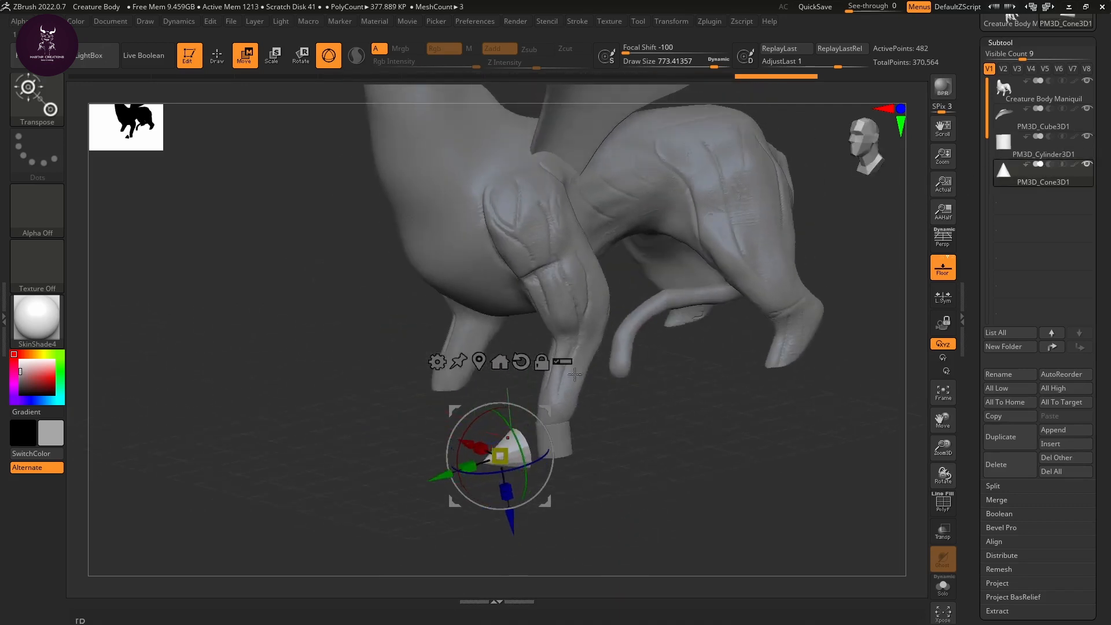
pyautogui.moveTo(662, 458); pyautogui.dragTo(650, 453)
pyautogui.keyDown('alt'); pyautogui.moveTo(650, 453); pyautogui.dragTo(759, 471); pyautogui.keyUp('alt')
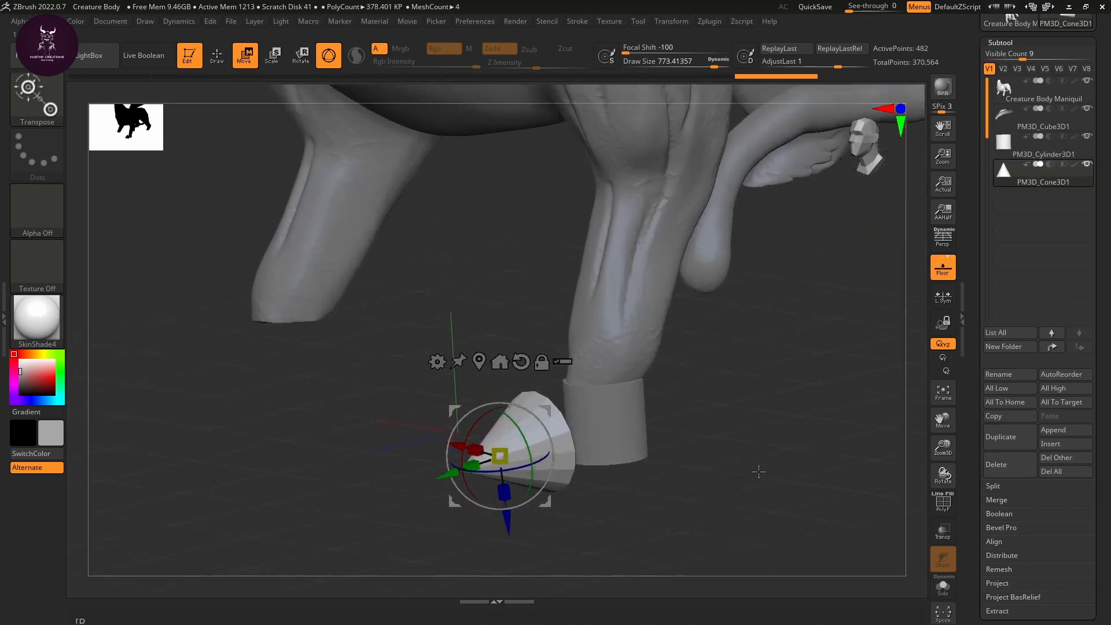
pyautogui.moveTo(500, 456)
pyautogui.mouseDown()
pyautogui.moveTo(471, 458)
pyautogui.moveTo(482, 457)
pyautogui.mouseUp()
pyautogui.moveTo(508, 523); pyautogui.dragTo(512, 560)
# Step: Place the cone in front of the ankle cylinder's lower edge and adjust its rotation and sideways position
pyautogui.moveTo(666, 525); pyautogui.dragTo(608, 530)
pyautogui.moveTo(441, 511); pyautogui.dragTo(508, 491)
pyautogui.moveTo(587, 536); pyautogui.dragTo(591, 553)
pyautogui.moveTo(694, 519); pyautogui.dragTo(751, 492)
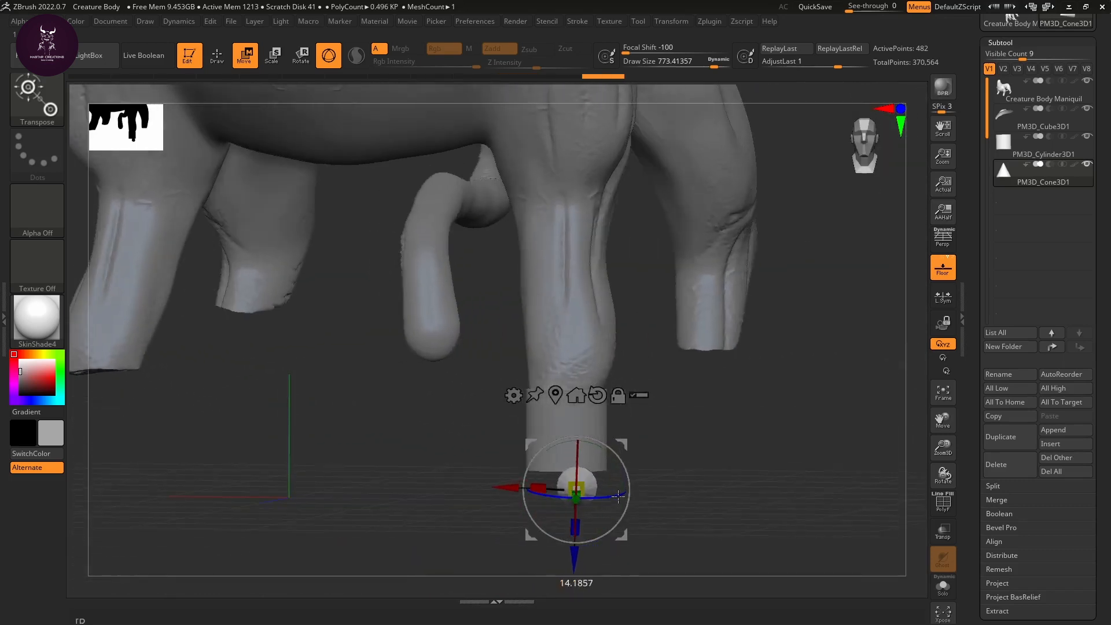
pyautogui.moveTo(672, 493); pyautogui.dragTo(694, 505)
pyautogui.moveTo(507, 488); pyautogui.dragTo(487, 486)
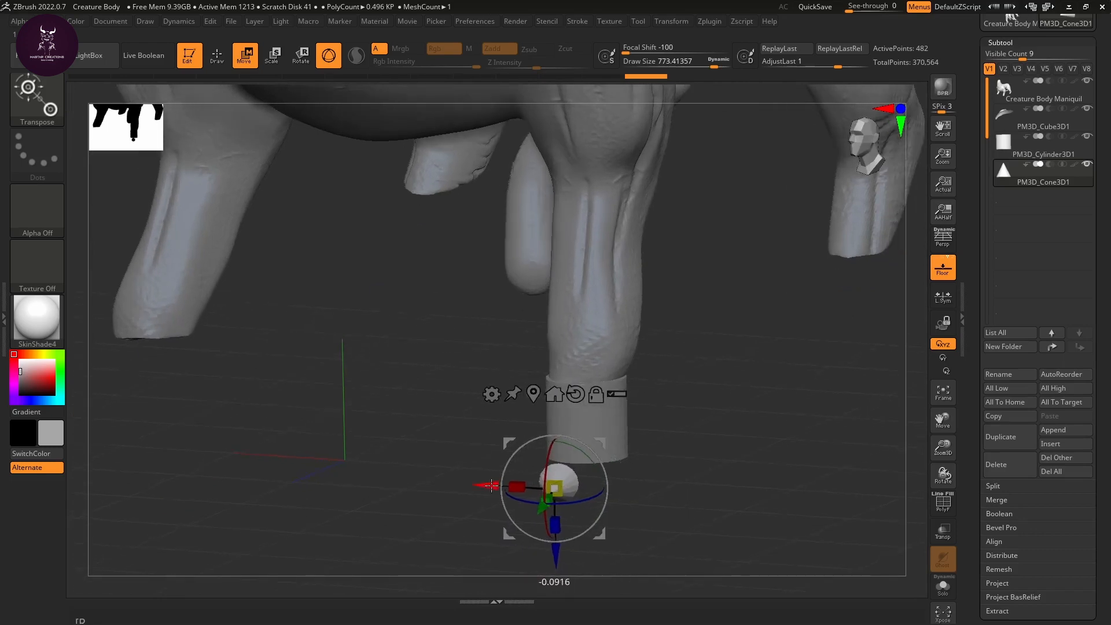
pyautogui.moveTo(684, 474); pyautogui.dragTo(655, 468)
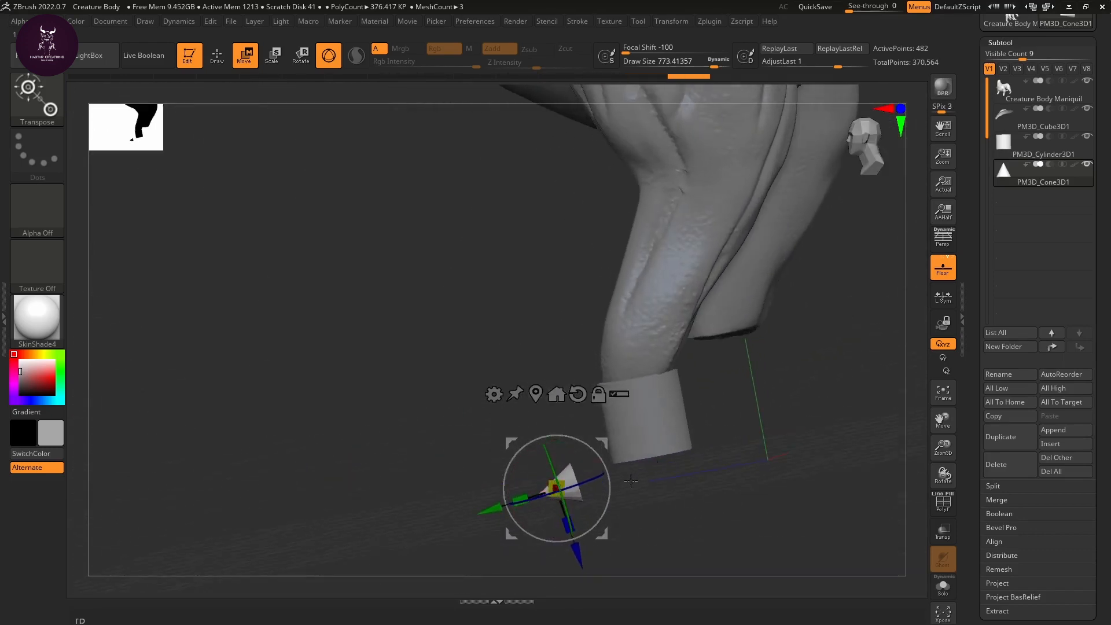
# Step: Choose the Move brush and reduce its draw size to about 54 for shaping the cone
pyautogui.press('b')
pyautogui.press('m')
pyautogui.press('v')
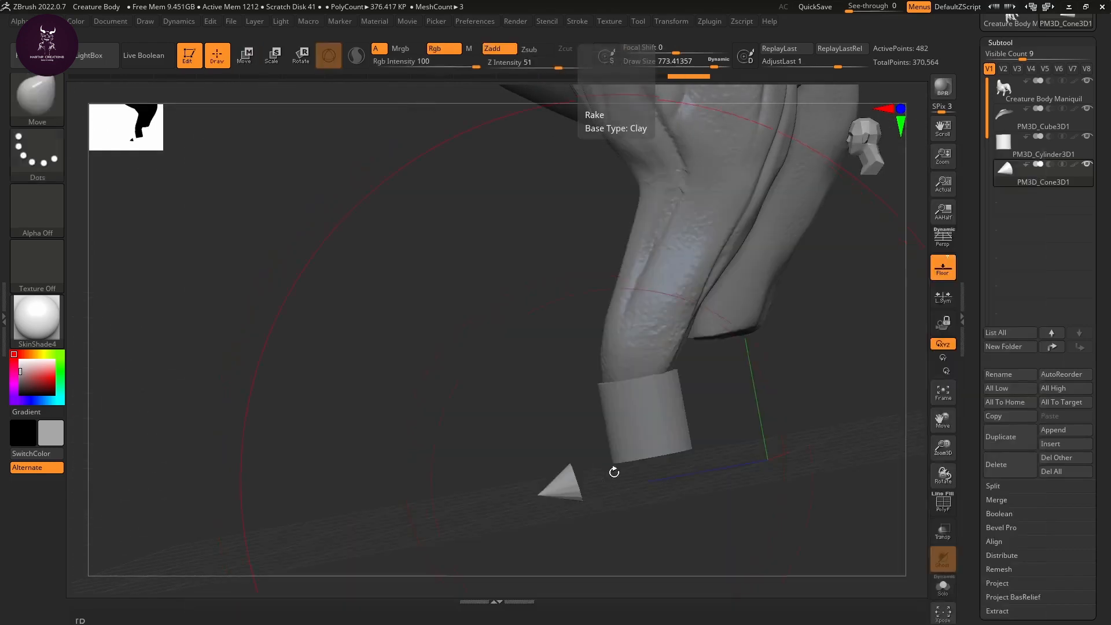
pyautogui.press('s')
pyautogui.moveTo(602, 486); pyautogui.dragTo(538, 490)
# Step: Try to pull the cone into a curved claw that reaches the ankle cylinder, using the Move brush
pyautogui.moveTo(637, 494)
pyautogui.keyDown('shift'); pyautogui.mouseDown()
pyautogui.moveTo(608, 494)
pyautogui.moveTo(583, 522)
pyautogui.mouseUp(); pyautogui.keyUp('shift')
pyautogui.moveTo(573, 475)
pyautogui.mouseDown()
pyautogui.moveTo(590, 496)
pyautogui.moveTo(594, 476)
pyautogui.moveTo(625, 474)
pyautogui.mouseUp()
pyautogui.moveTo(640, 515)
pyautogui.mouseDown()
pyautogui.moveTo(604, 465)
pyautogui.moveTo(602, 479)
pyautogui.mouseUp()
pyautogui.moveTo(727, 484); pyautogui.dragTo(630, 465)
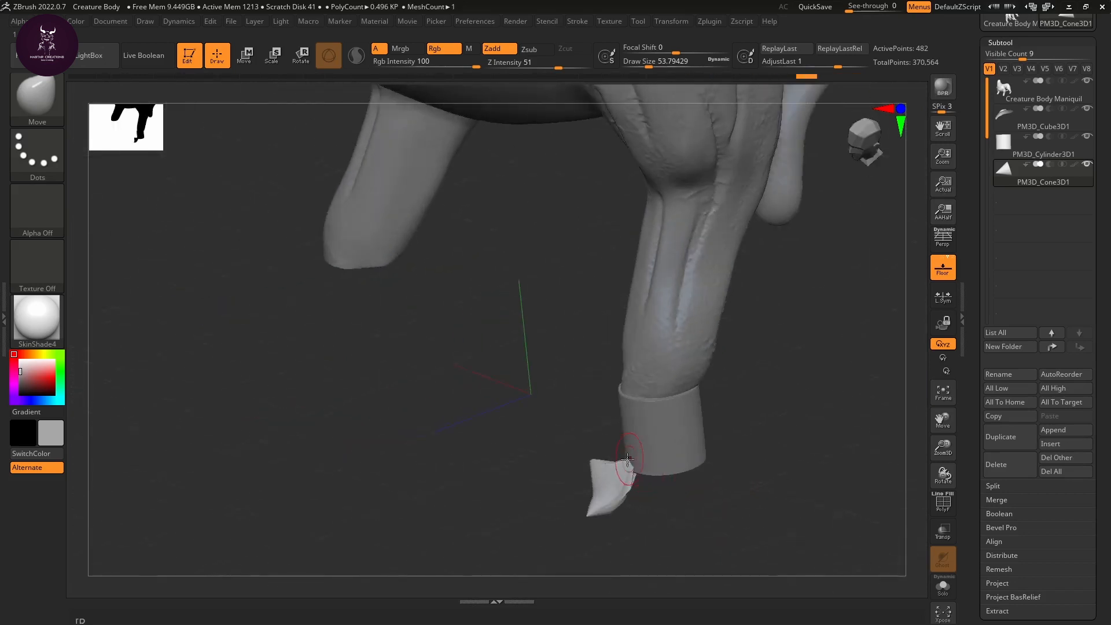
# Step: Undo the last Move brush strokes on the cone
pyautogui.hotkey('ctrl', 'z')
pyautogui.hotkey('ctrl', 'z')
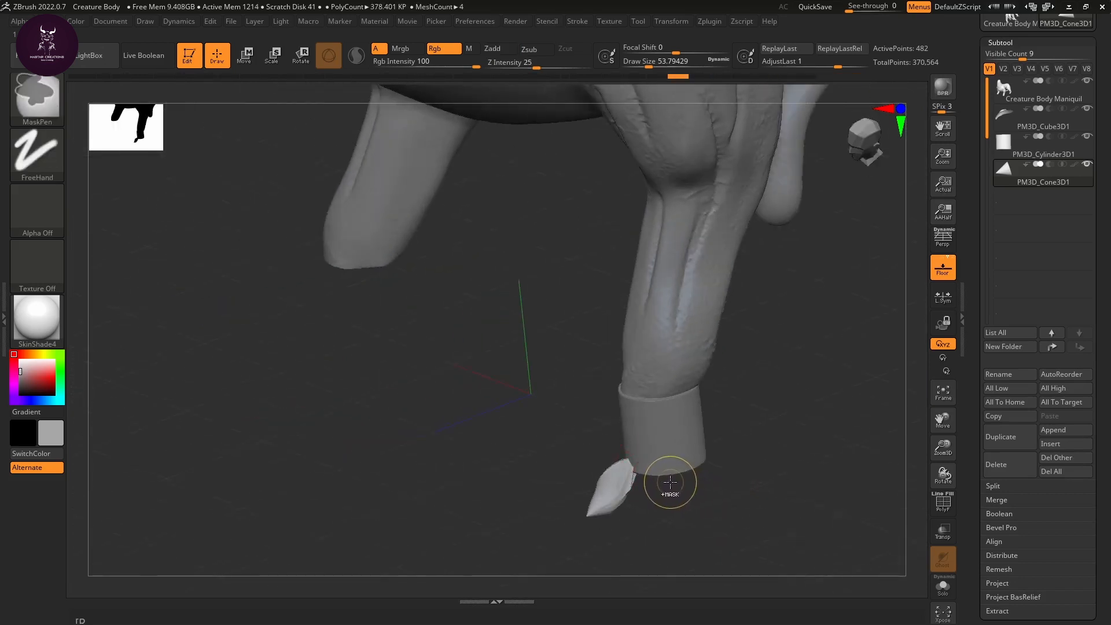
pyautogui.hotkey('ctrl', 'z')
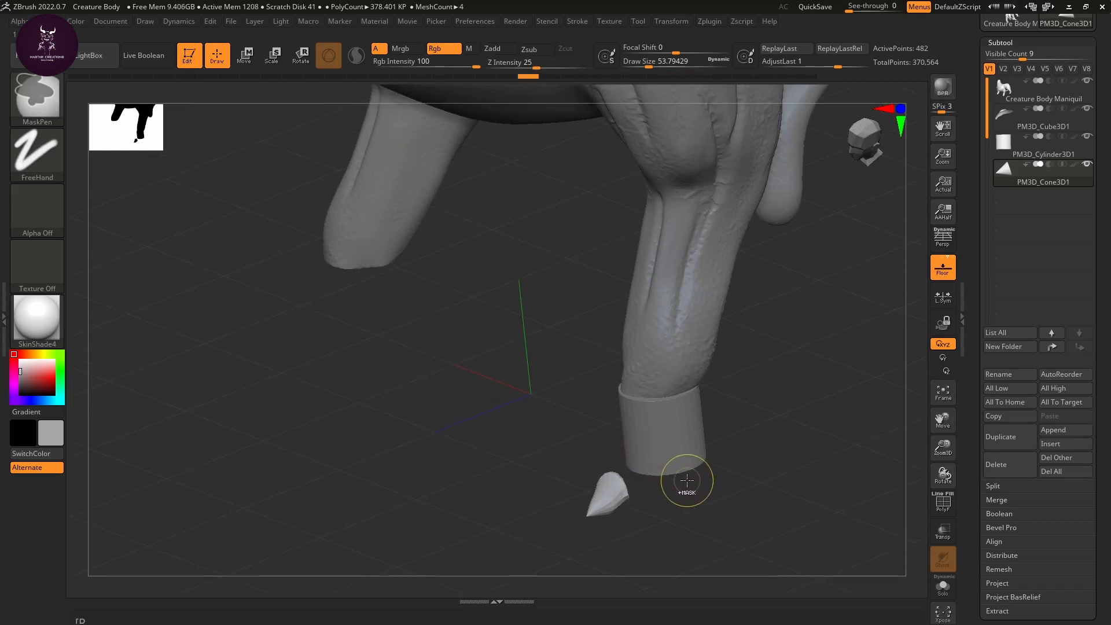
pyautogui.hotkey('ctrl', 'z')
# Step: Pull the cone's base up to the ankle cylinder with the Move brush, forming a long pointed claw
pyautogui.moveTo(694, 476)
pyautogui.mouseDown()
pyautogui.moveTo(770, 520)
pyautogui.moveTo(725, 509)
pyautogui.moveTo(714, 538)
pyautogui.moveTo(694, 498)
pyautogui.mouseUp()
pyautogui.press('w')
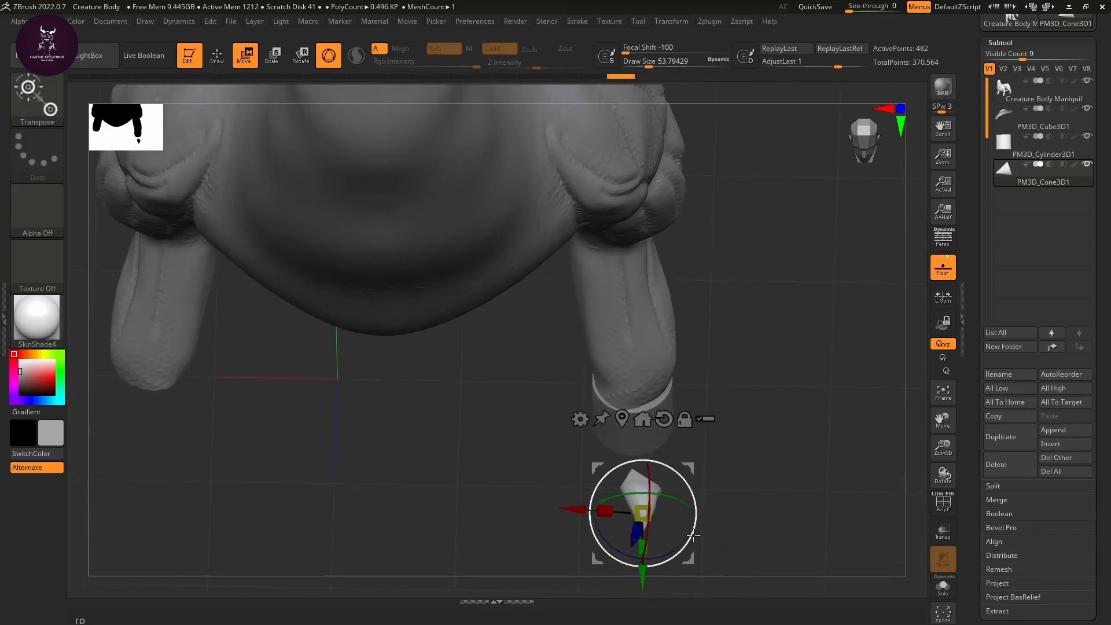
pyautogui.press('q')
pyautogui.moveTo(640, 482); pyautogui.dragTo(656, 449)
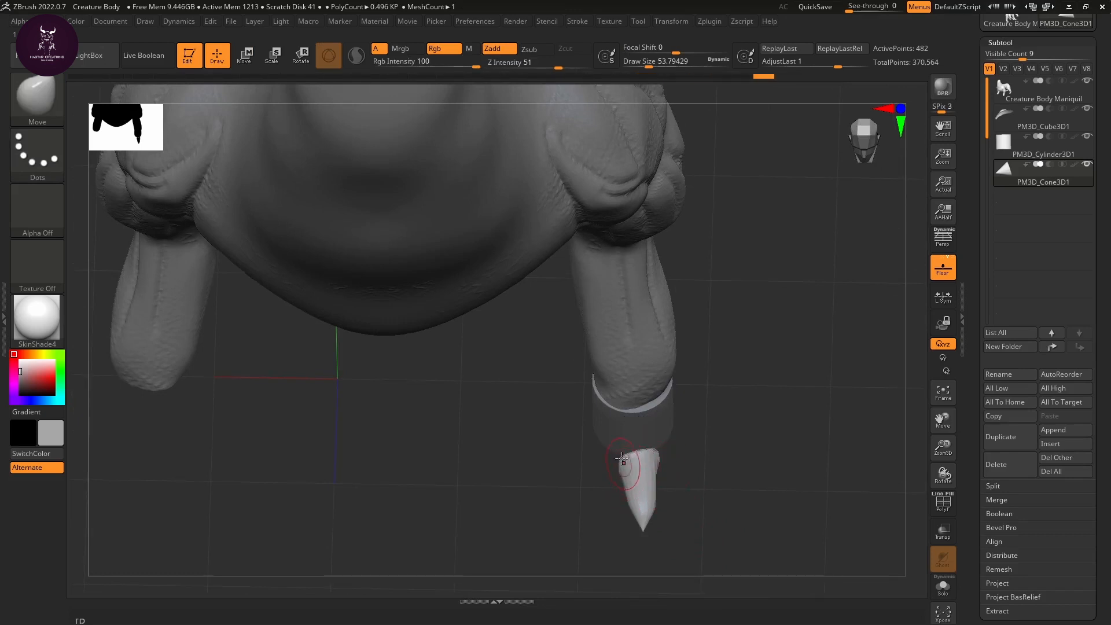
pyautogui.moveTo(656, 450); pyautogui.dragTo(658, 446)
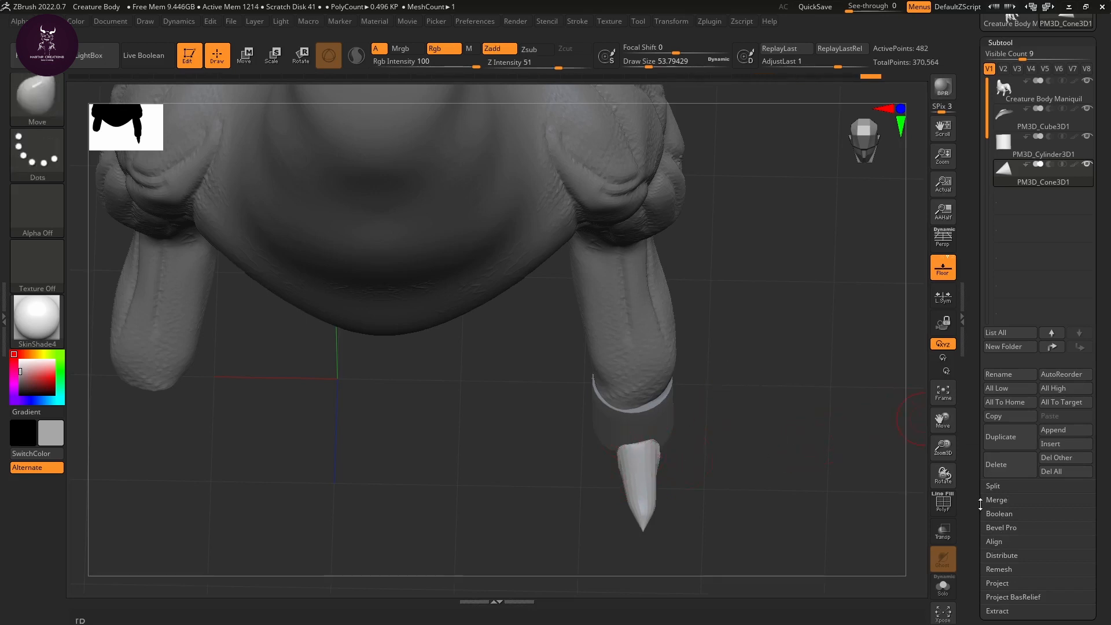
# Step: Divide the claw's geometry once to reach subdivision level 2
pyautogui.moveTo(980, 504); pyautogui.dragTo(999, 324)
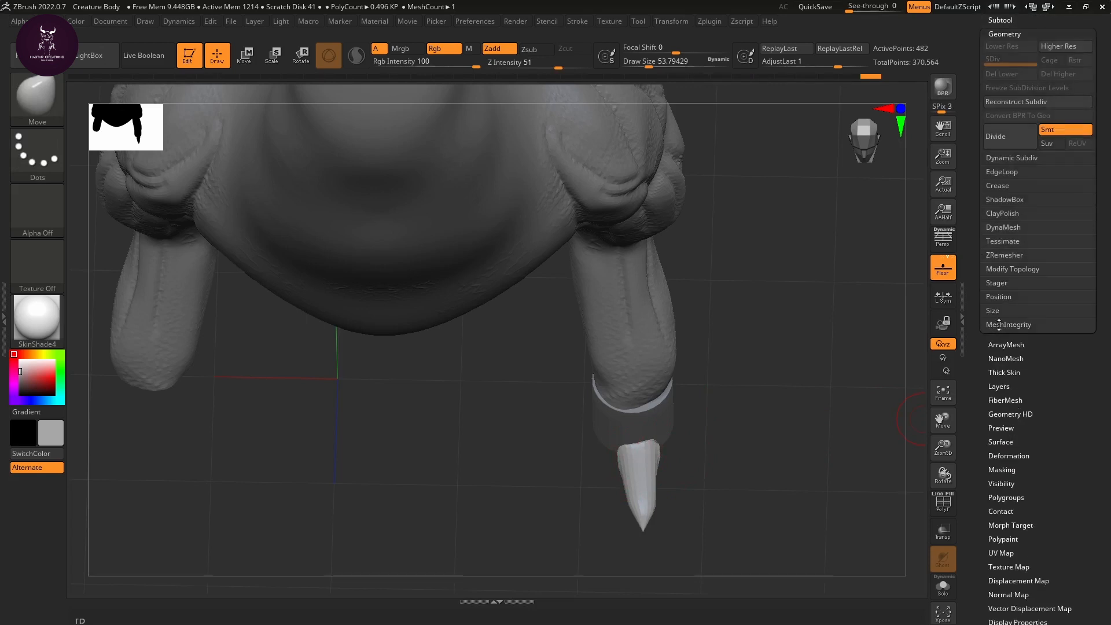
pyautogui.click(1026, 136)
pyautogui.moveTo(867, 278); pyautogui.dragTo(671, 488)
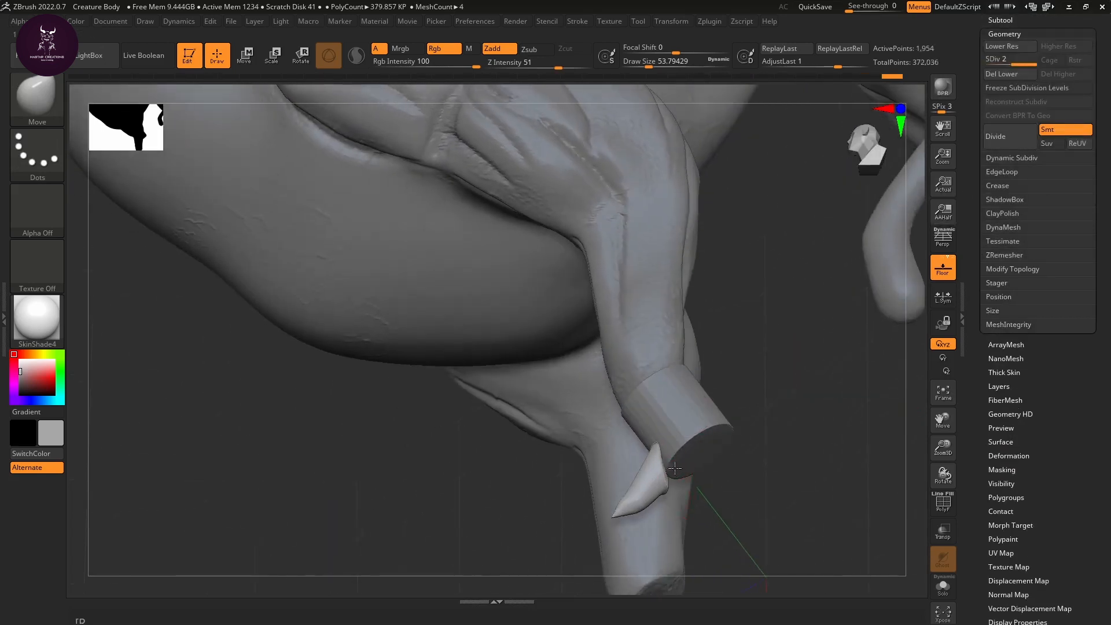
# Step: Stretch the claw's upper base up the front of the ankle cylinder and bend its tip with the Move brush
pyautogui.moveTo(752, 484)
pyautogui.mouseDown()
pyautogui.moveTo(689, 474)
pyautogui.moveTo(684, 444)
pyautogui.moveTo(596, 471)
pyautogui.moveTo(767, 433)
pyautogui.moveTo(746, 463)
pyautogui.moveTo(681, 457)
pyautogui.moveTo(685, 446)
pyautogui.mouseUp()
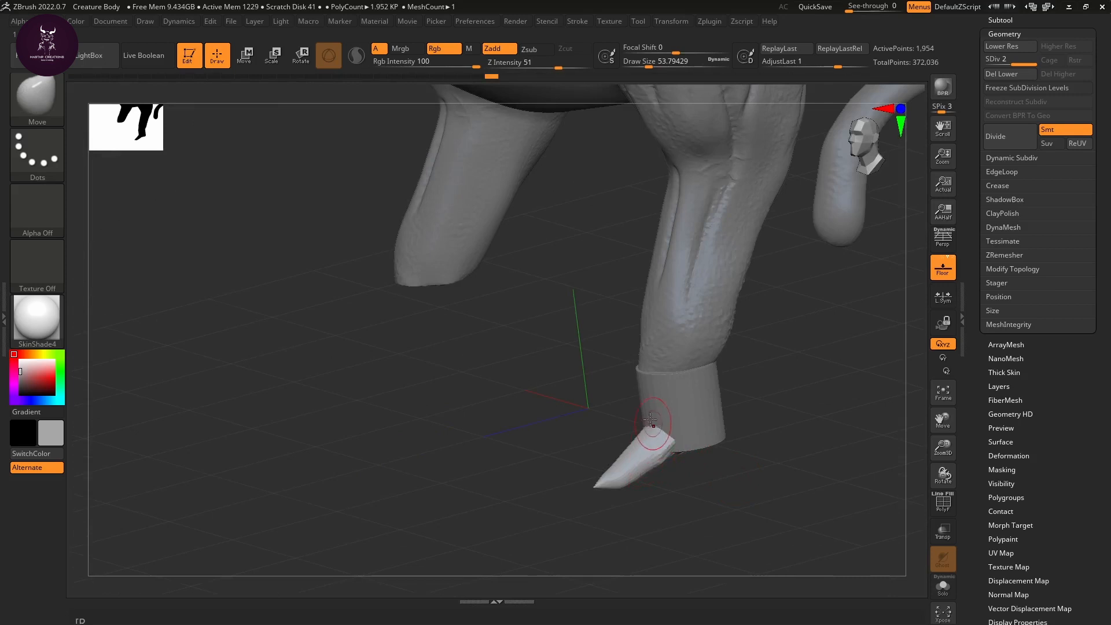
pyautogui.moveTo(645, 407)
pyautogui.mouseDown()
pyautogui.moveTo(648, 433)
pyautogui.moveTo(656, 412)
pyautogui.mouseUp()
pyautogui.moveTo(664, 396); pyautogui.dragTo(630, 460, button='right')
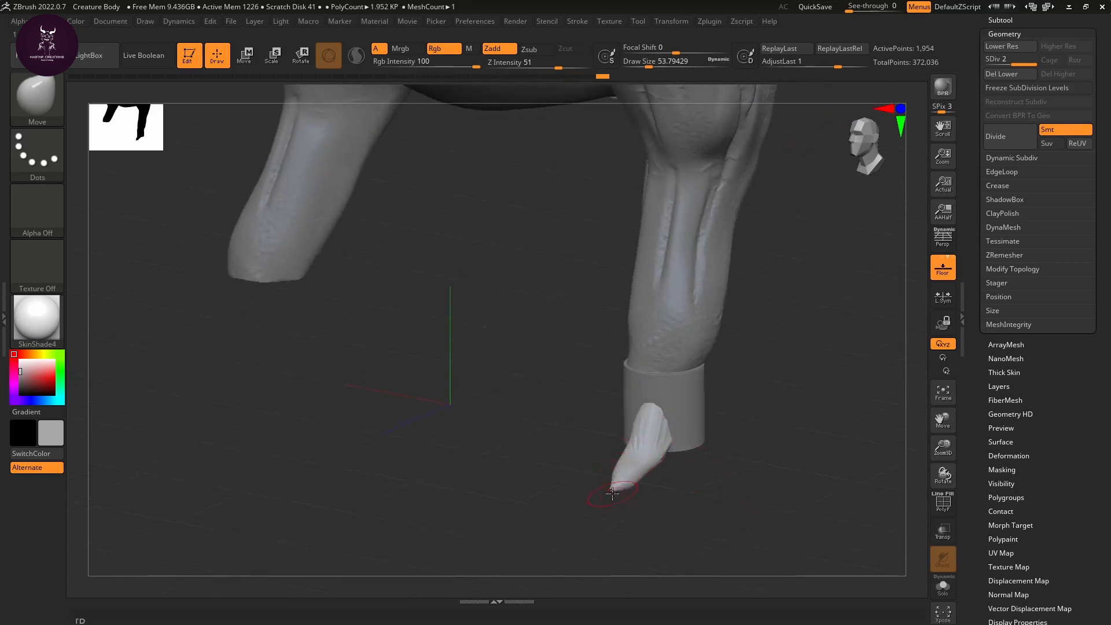
pyautogui.moveTo(618, 478)
pyautogui.mouseDown(button='right')
pyautogui.moveTo(634, 508)
pyautogui.moveTo(613, 491)
pyautogui.mouseUp(button='right')
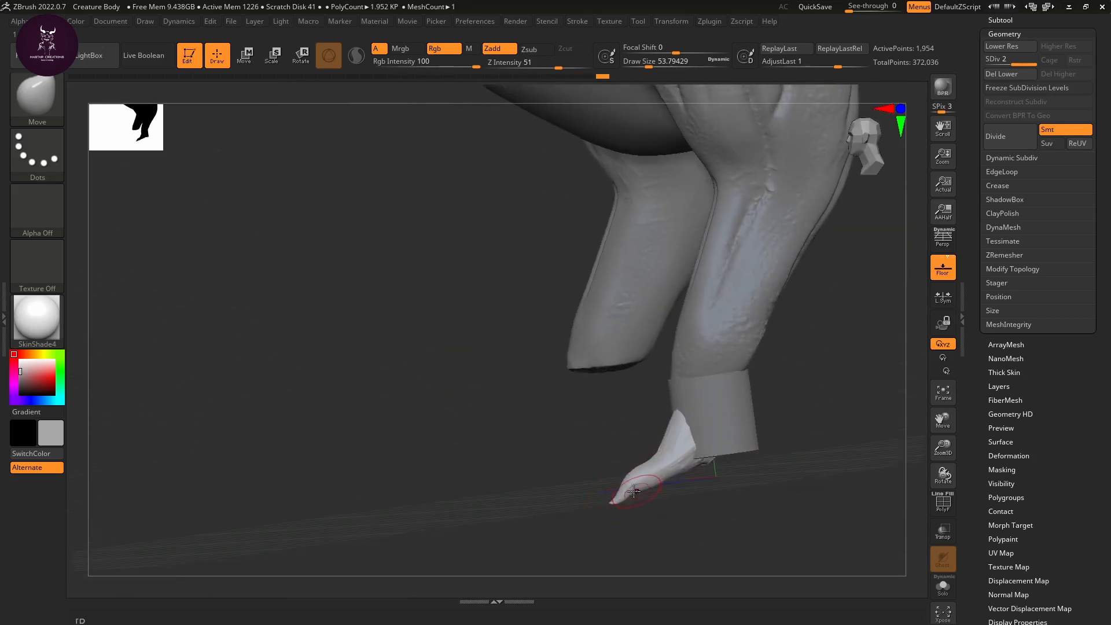
pyautogui.moveTo(634, 491); pyautogui.dragTo(605, 495)
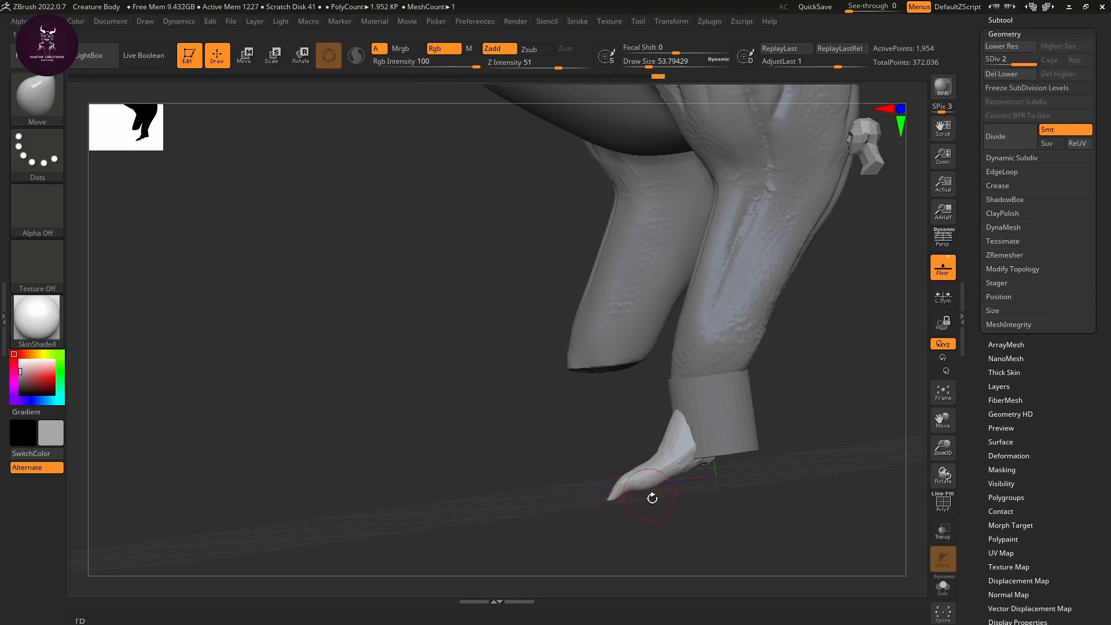
# Step: Widen the claw's upper base across the front of the ankle cylinder with the Move brush
pyautogui.moveTo(652, 497); pyautogui.dragTo(661, 455, button='right')
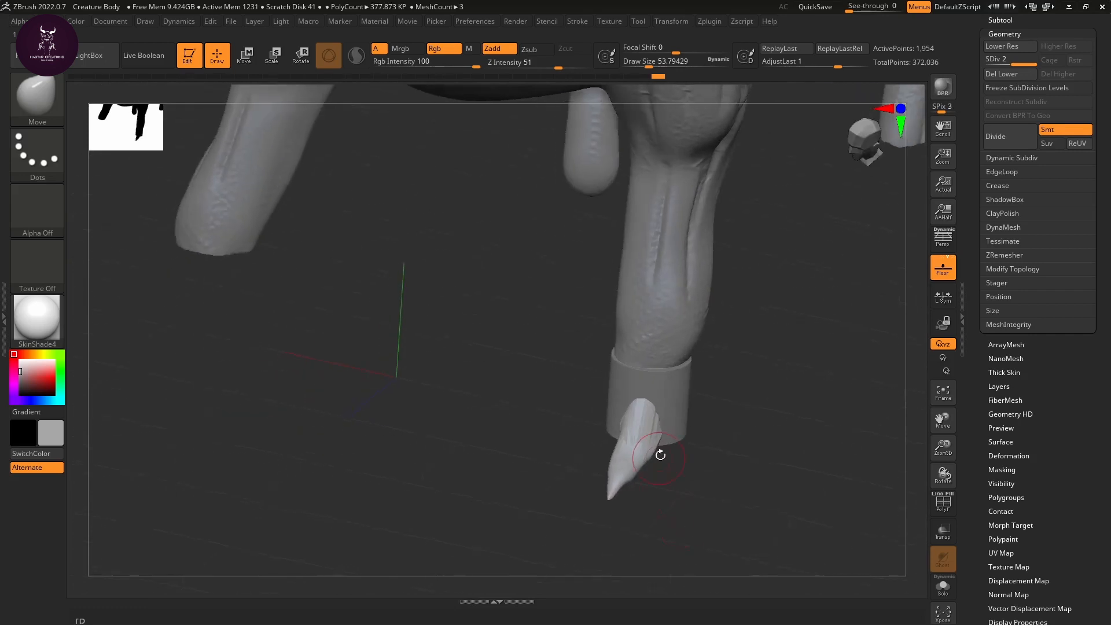
pyautogui.moveTo(609, 460)
pyautogui.mouseDown()
pyautogui.moveTo(617, 429)
pyautogui.moveTo(659, 436)
pyautogui.moveTo(650, 420)
pyautogui.mouseUp()
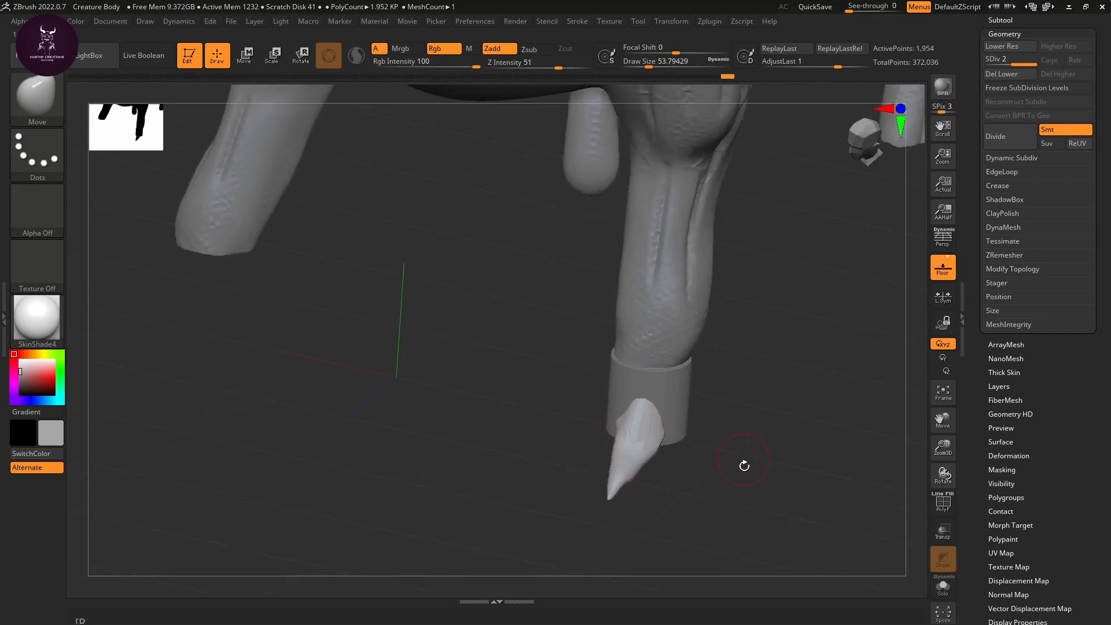
pyautogui.moveTo(744, 464); pyautogui.dragTo(680, 487)
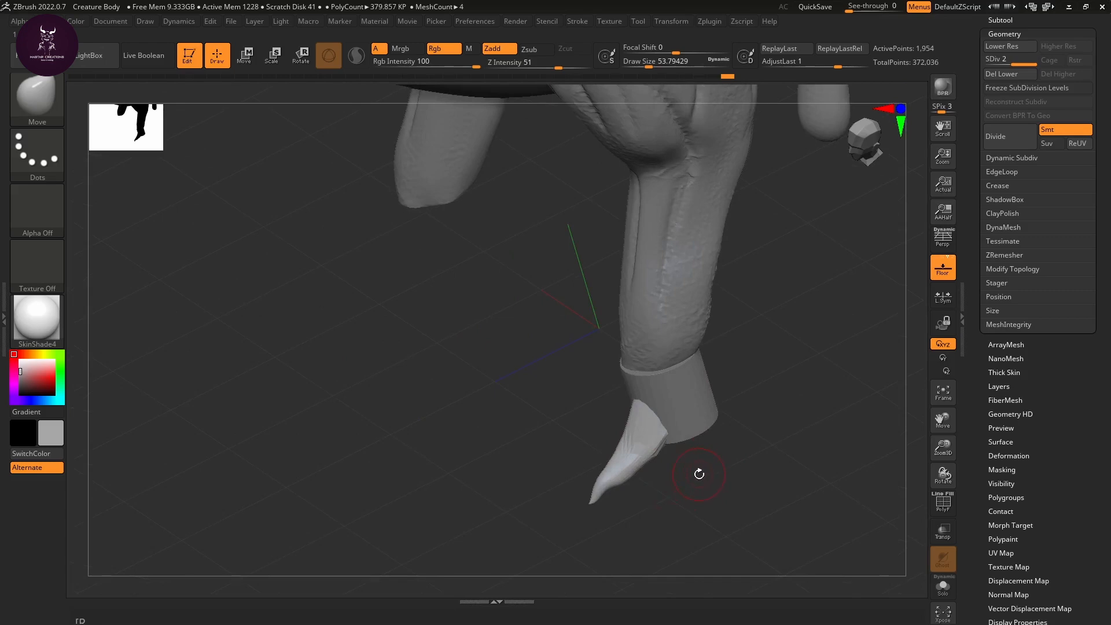
# Step: Switch to the ClayBuildup brush with Alpha 01 and the FreeHand stroke, and show the subtool list
pyautogui.press('b')
pyautogui.press('c')
pyautogui.press('b')
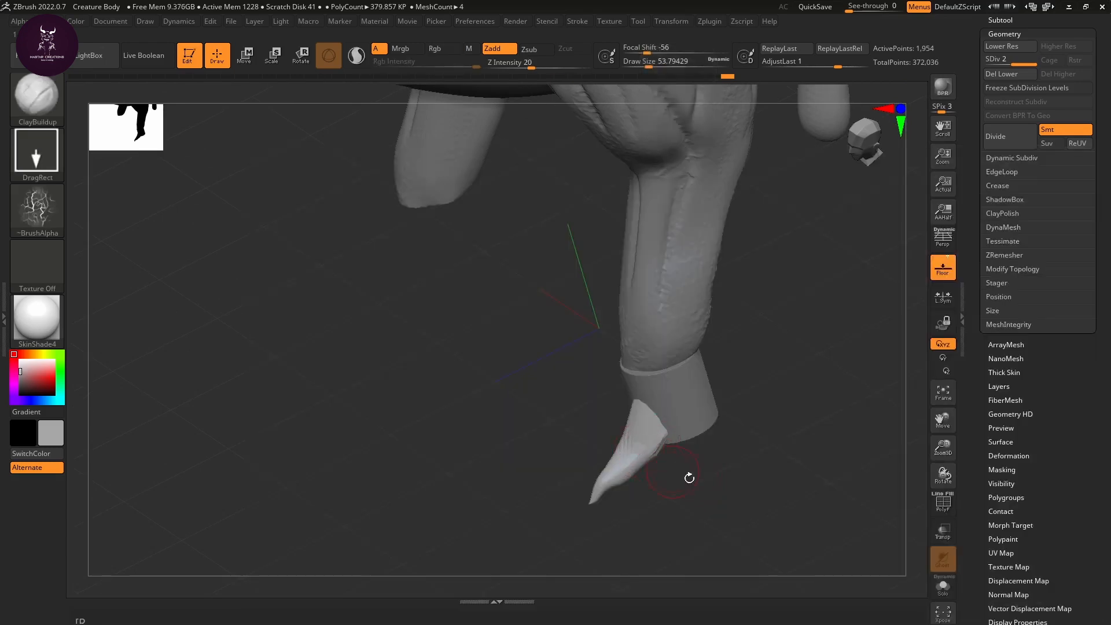
pyautogui.moveTo(689, 478); pyautogui.dragTo(687, 526)
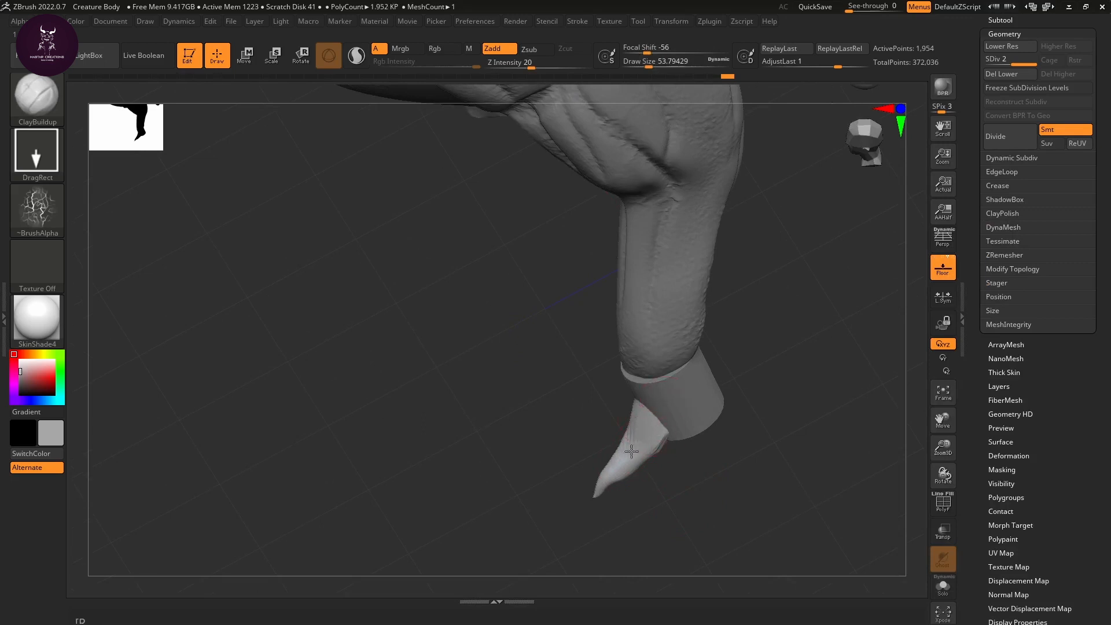
pyautogui.scroll(5, 975, 203)
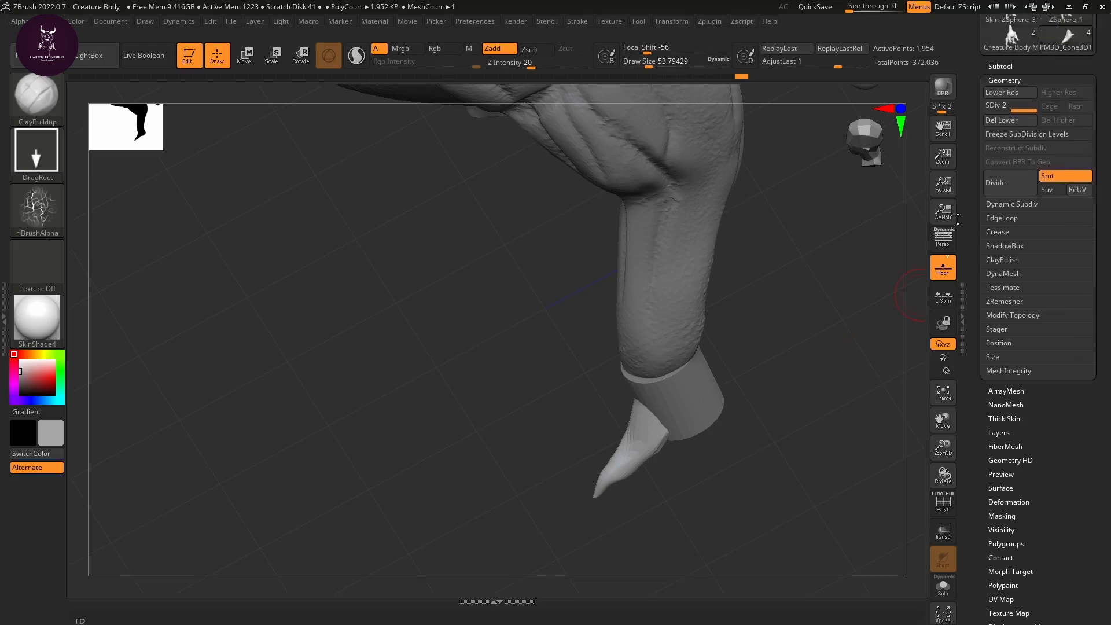
pyautogui.click(1012, 168)
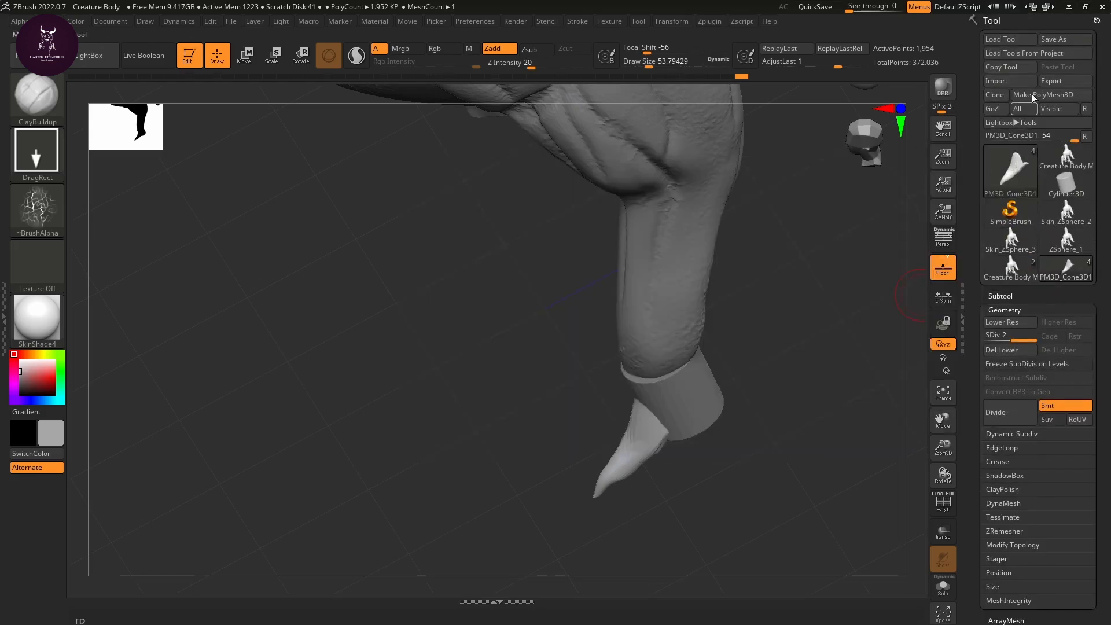
pyautogui.click(1008, 296)
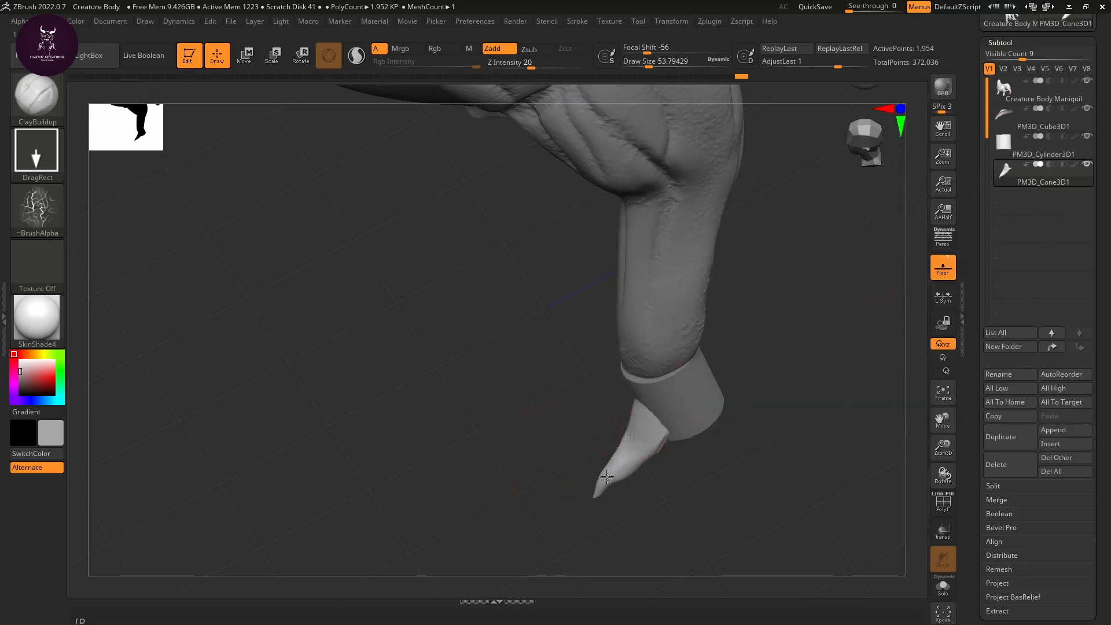
pyautogui.moveTo(650, 458); pyautogui.dragTo(664, 437)
pyautogui.moveTo(717, 483)
pyautogui.mouseDown()
pyautogui.moveTo(762, 492)
pyautogui.moveTo(749, 451)
pyautogui.moveTo(723, 463)
pyautogui.mouseUp()
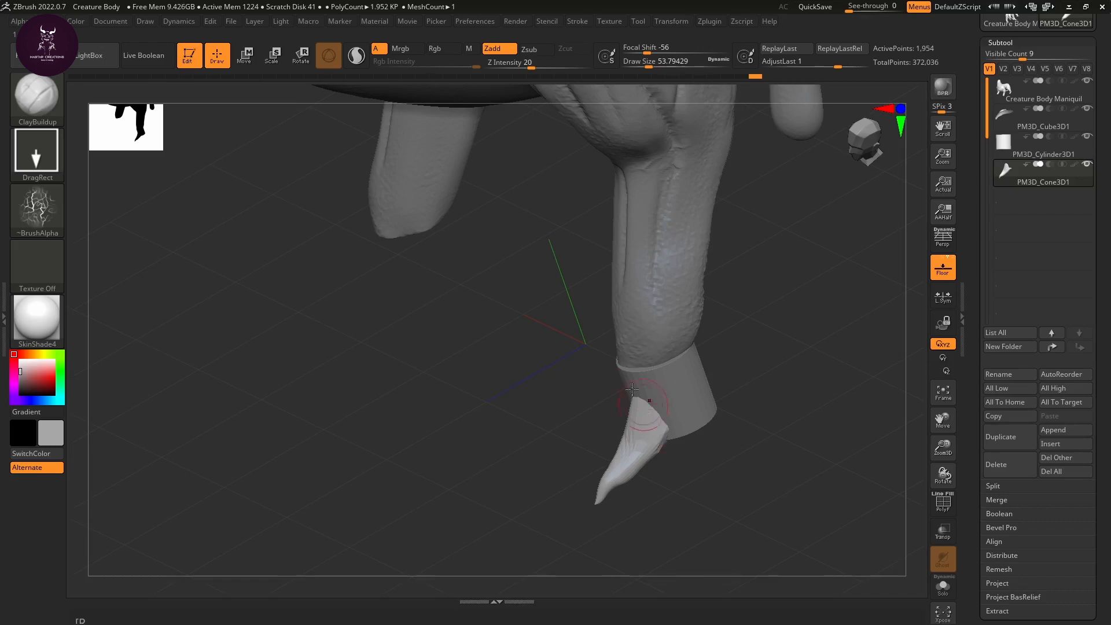
pyautogui.click(54, 211)
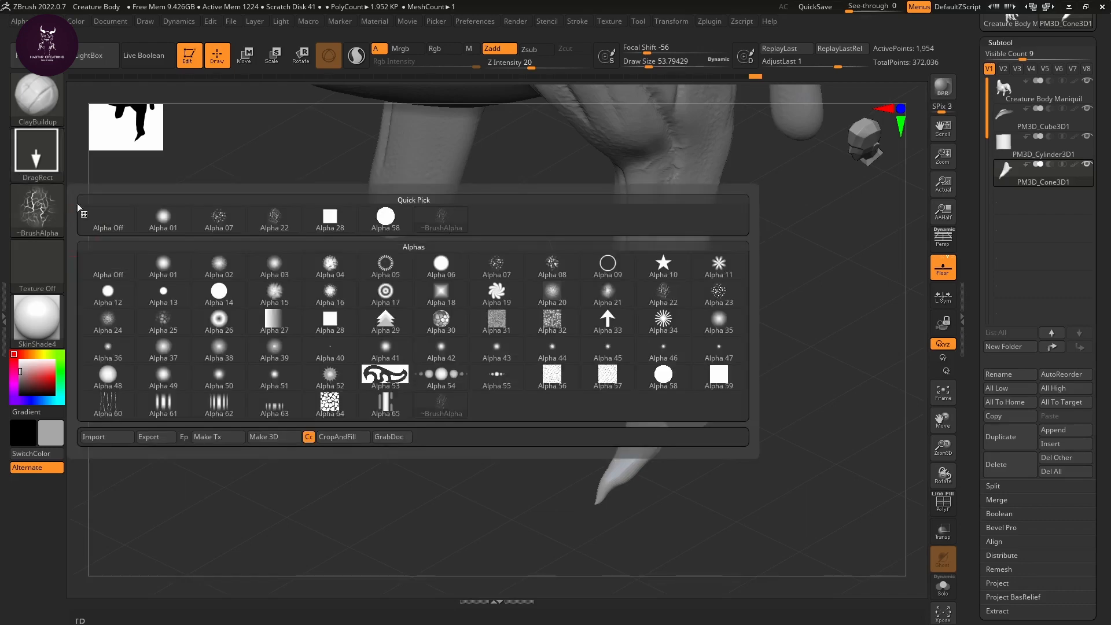
pyautogui.click(168, 213)
pyautogui.click(36, 152)
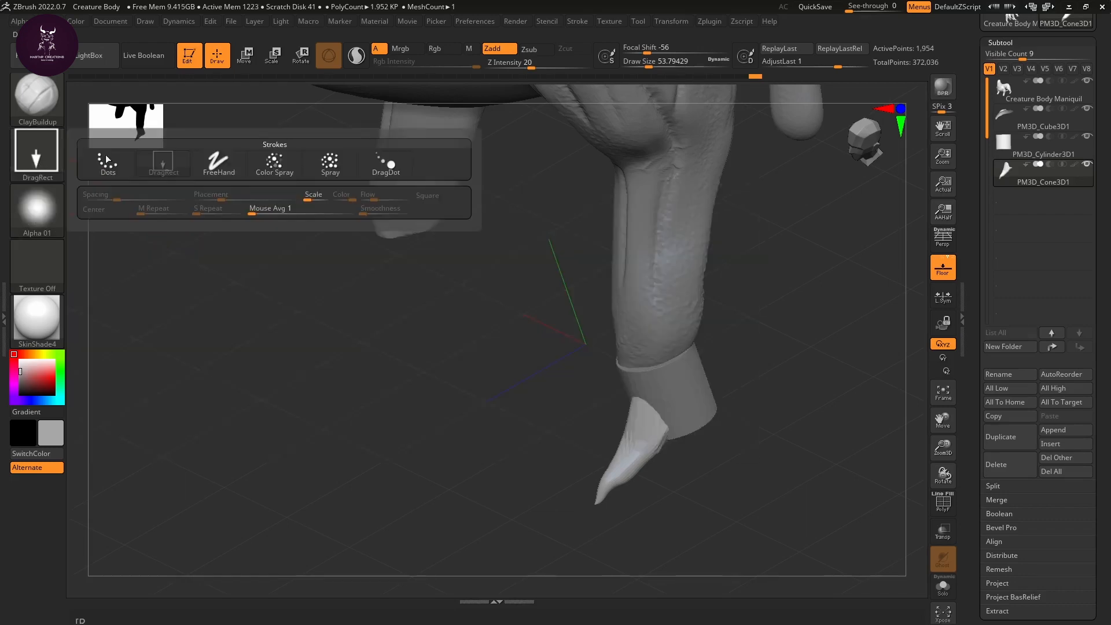
pyautogui.click(219, 166)
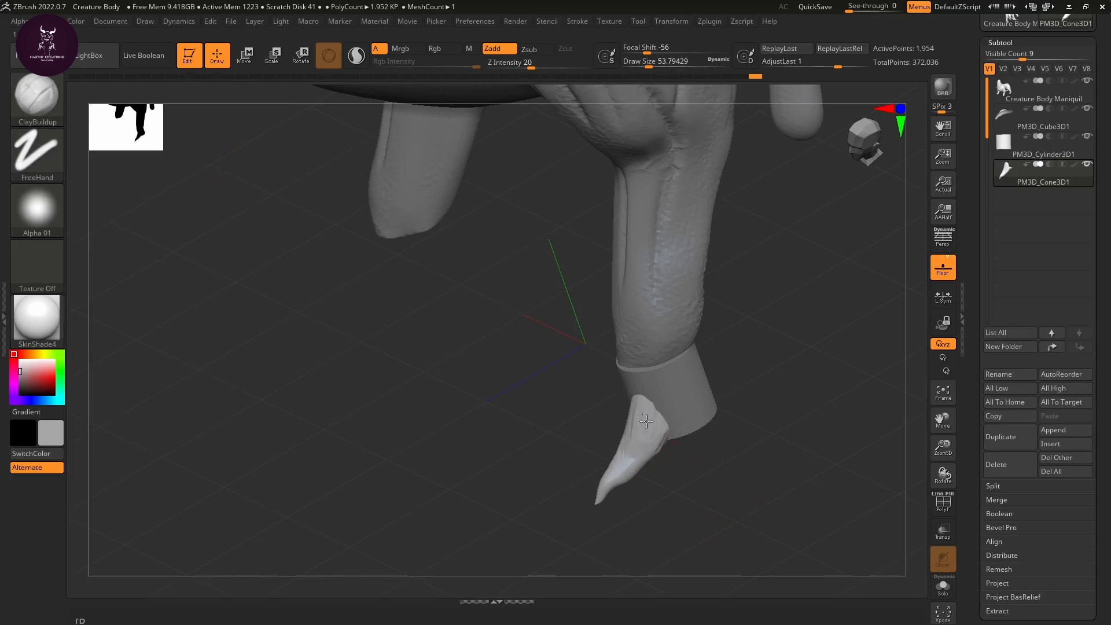
# Step: Build up the surface of the claw's upper base with ClayBuildup strokes
pyautogui.moveTo(654, 417); pyautogui.dragTo(659, 449)
pyautogui.moveTo(738, 470); pyautogui.dragTo(668, 404)
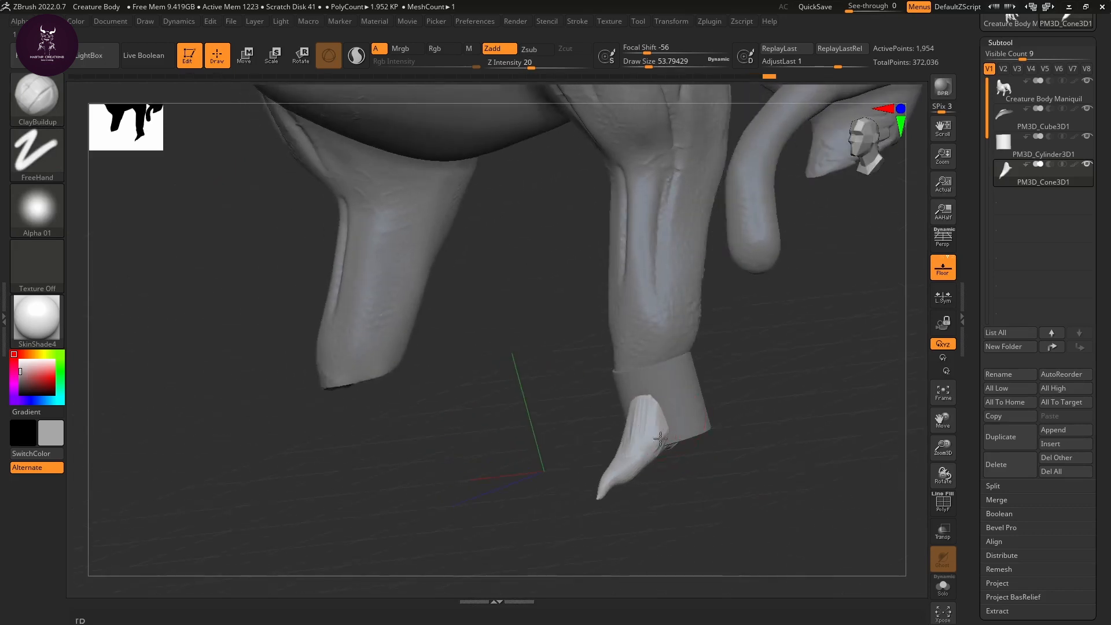
pyautogui.moveTo(736, 455); pyautogui.dragTo(769, 440)
# Step: Merge the ankle cylinder subtool down with the cone claw into a single subtool
pyautogui.click(1009, 146)
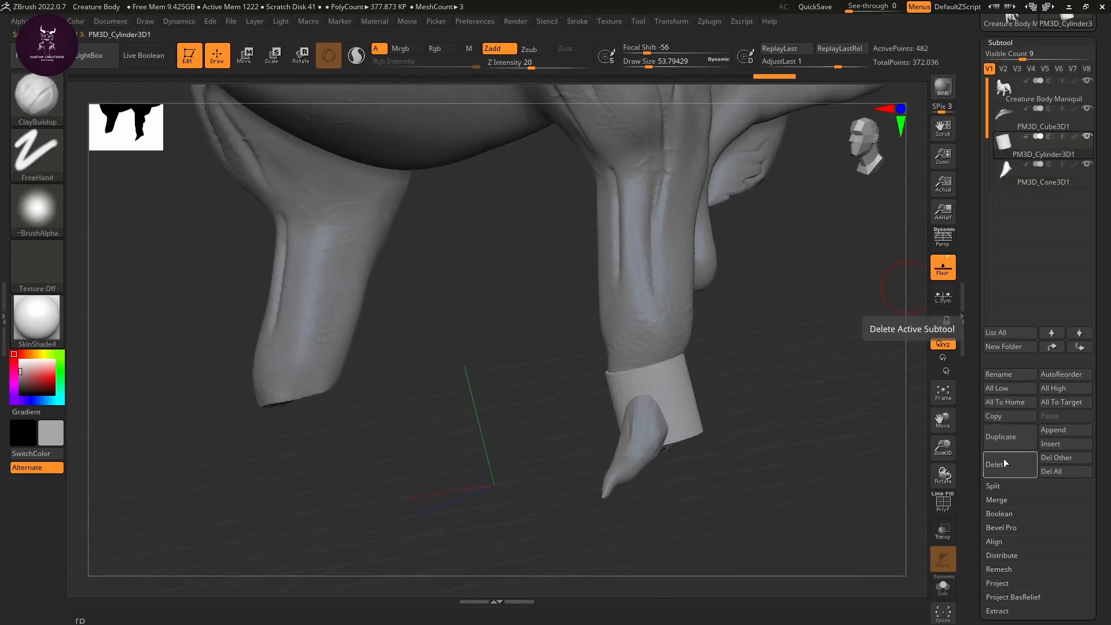
pyautogui.click(1001, 500)
pyautogui.click(1012, 509)
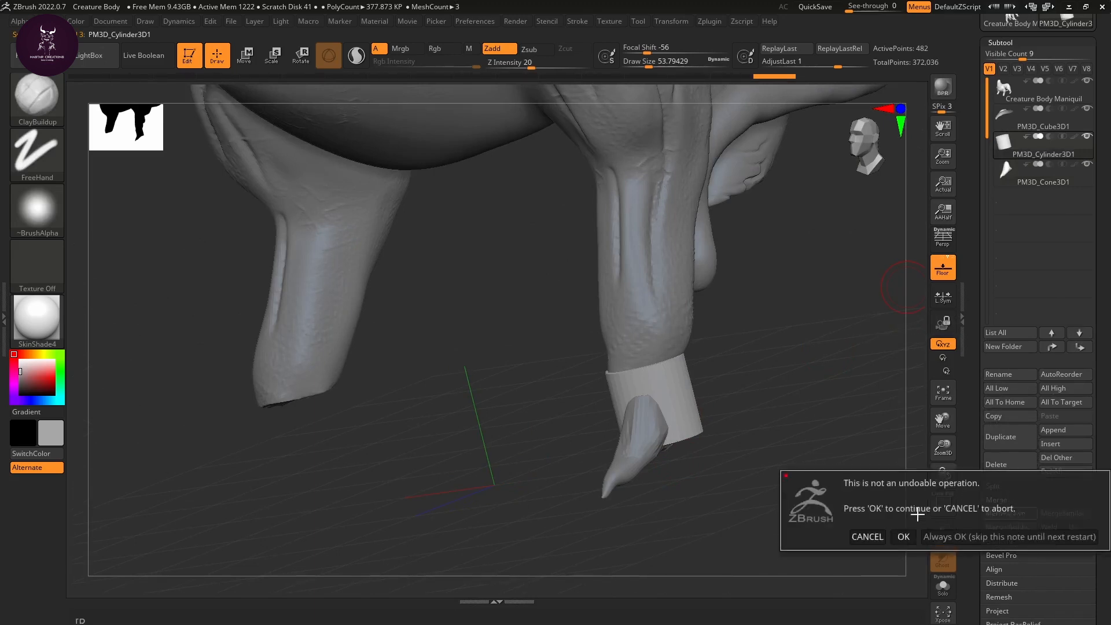
pyautogui.click(903, 536)
pyautogui.moveTo(802, 434); pyautogui.dragTo(744, 382)
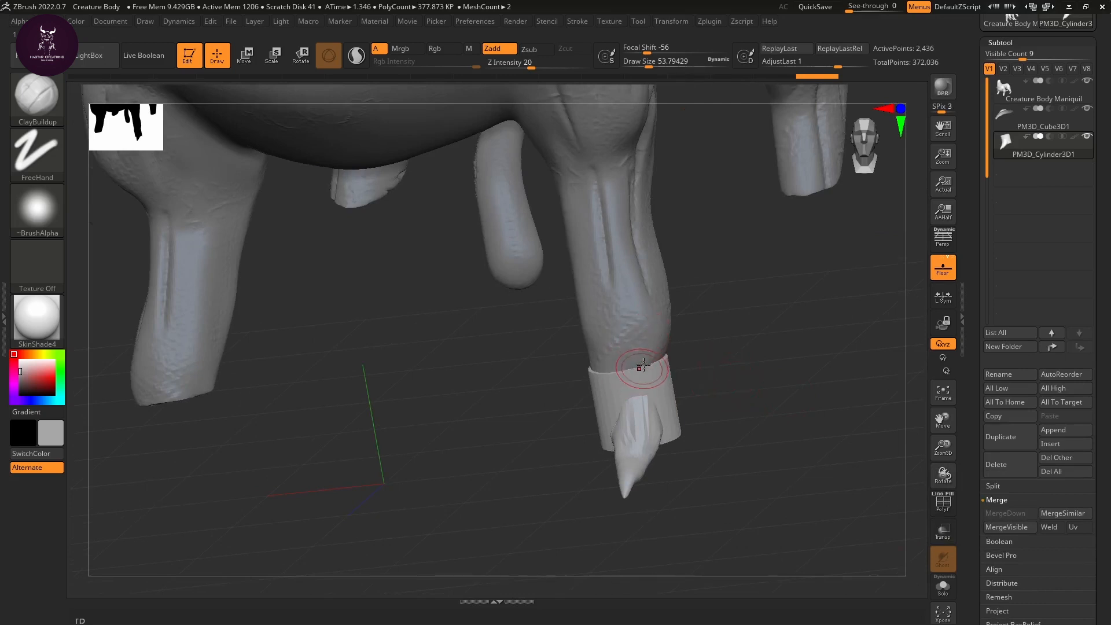
pyautogui.moveTo(757, 436); pyautogui.dragTo(758, 451)
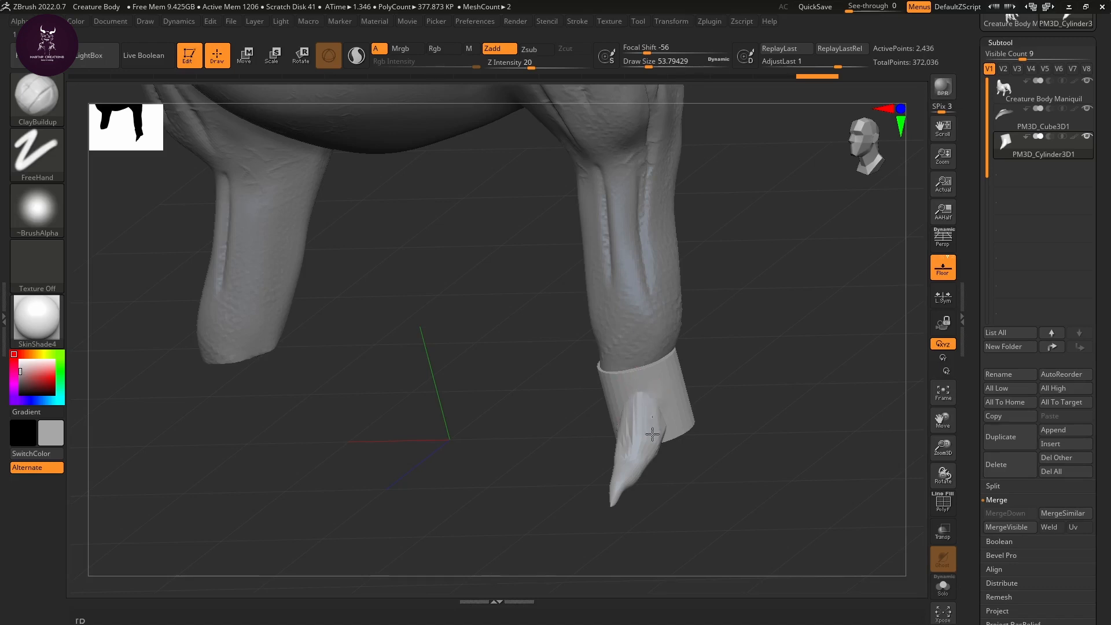
pyautogui.moveTo(665, 433)
pyautogui.mouseDown(button='right')
pyautogui.moveTo(620, 438)
pyautogui.moveTo(620, 391)
pyautogui.mouseUp(button='right')
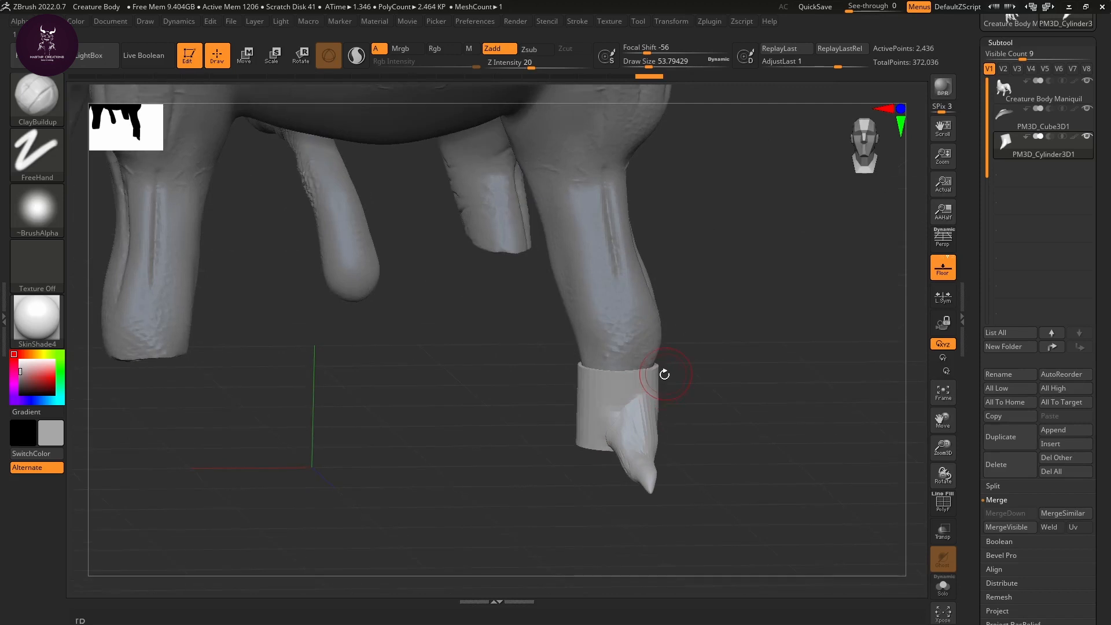
pyautogui.press('ctrl')
pyautogui.keyDown('ctrl'); pyautogui.keyDown('shift'); pyautogui.click(655, 380); pyautogui.keyUp('shift'); pyautogui.keyUp('ctrl')
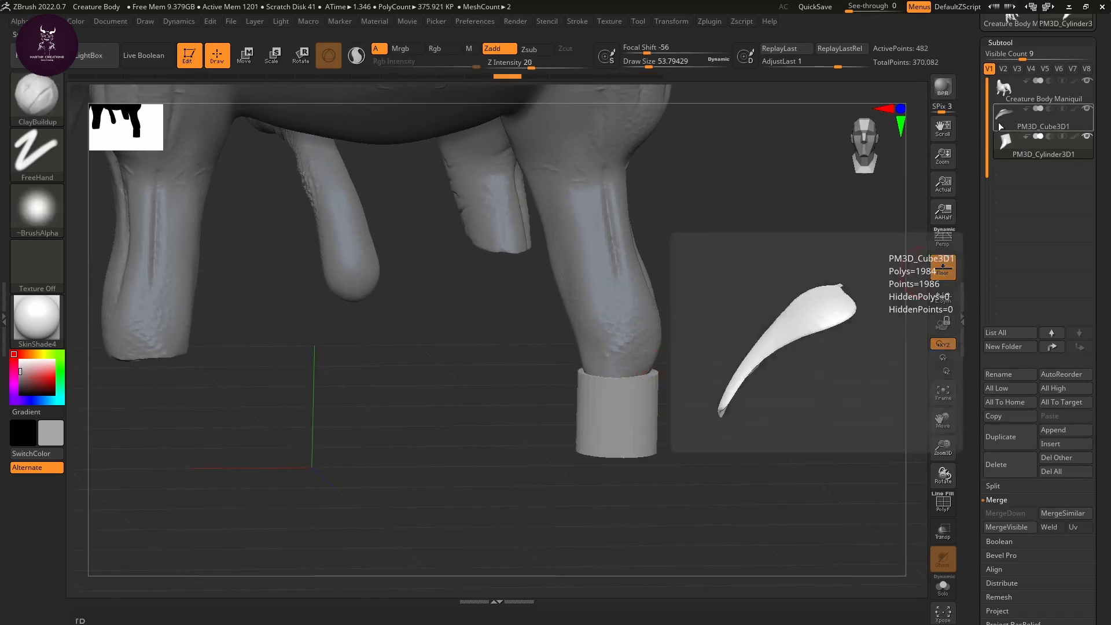
pyautogui.press('ctrl')
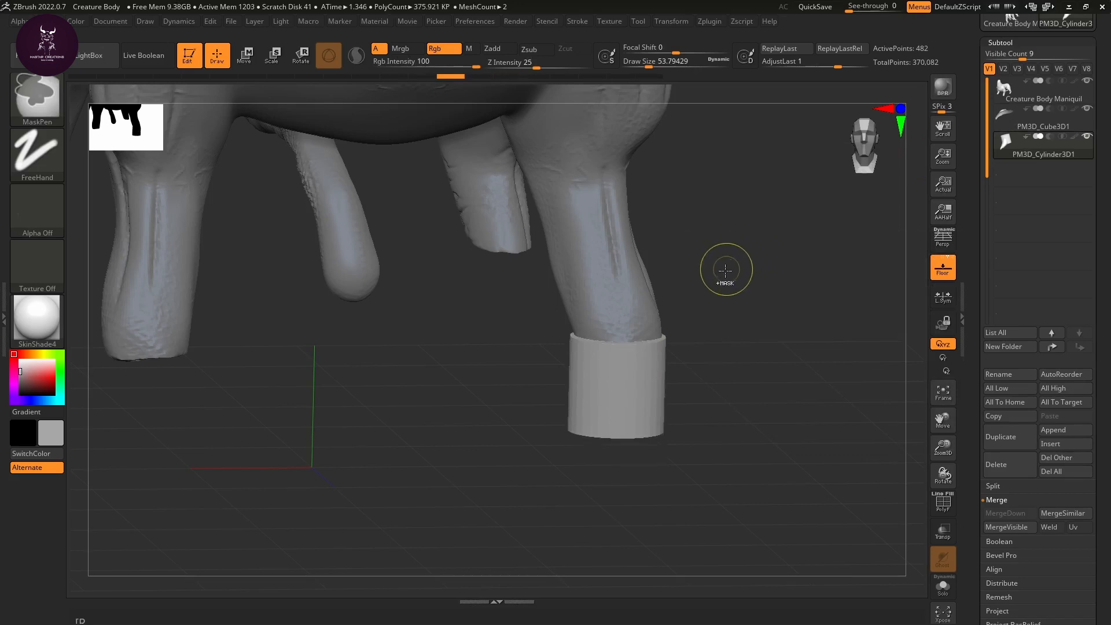
pyautogui.keyDown('ctrl'); pyautogui.click(723, 270); pyautogui.keyUp('ctrl')
pyautogui.moveTo(765, 370); pyautogui.dragTo(732, 382)
pyautogui.hotkey('ctrl', 'z')
pyautogui.hotkey('ctrl', 'z')
pyautogui.hotkey('ctrl', 'z')
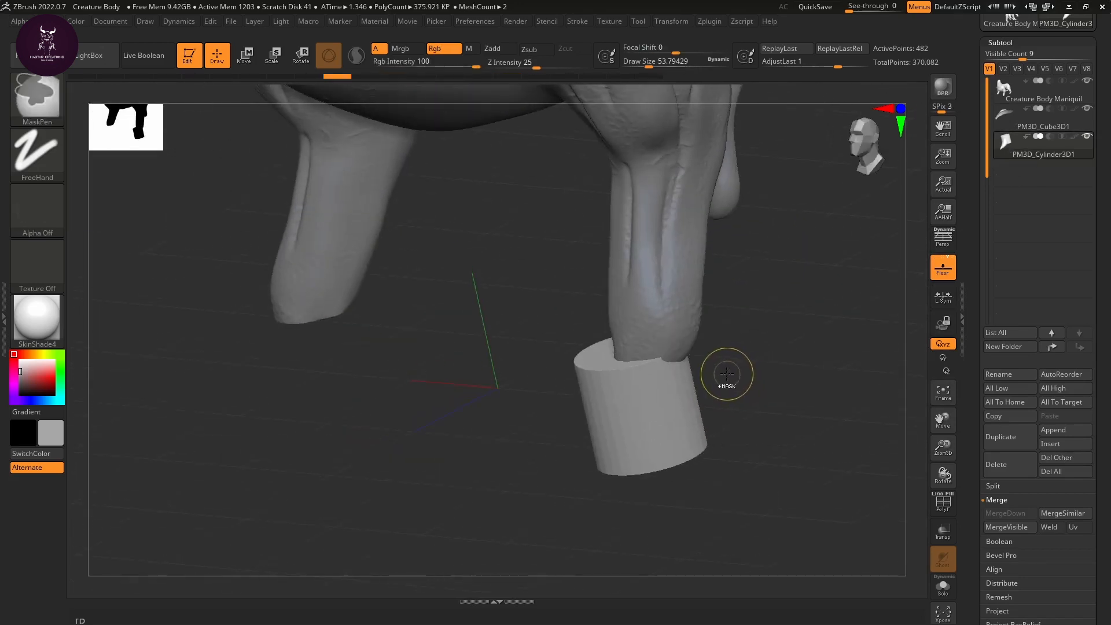
pyautogui.moveTo(616, 75)
pyautogui.mouseDown()
pyautogui.moveTo(541, 81)
pyautogui.moveTo(594, 77)
pyautogui.moveTo(564, 78)
pyautogui.moveTo(583, 92)
pyautogui.mouseUp()
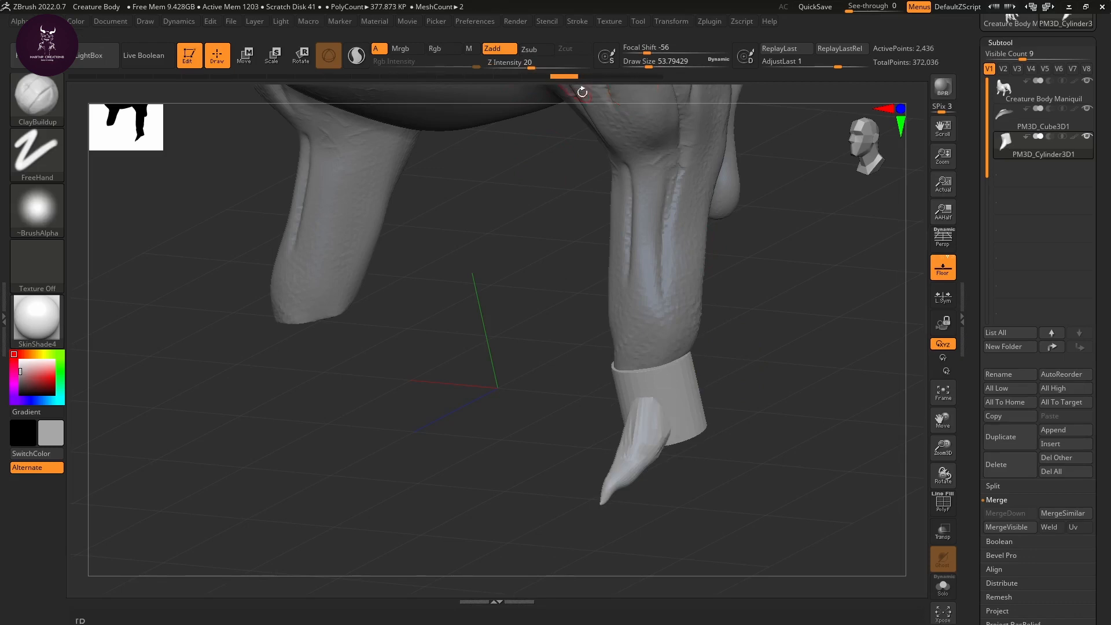
# Step: Duplicate the merged ankle and claw twice, rotating the copies around the ankle so one claw points to each side of the front claw
pyautogui.moveTo(746, 382)
pyautogui.mouseDown()
pyautogui.moveTo(756, 402)
pyautogui.moveTo(756, 367)
pyautogui.mouseUp()
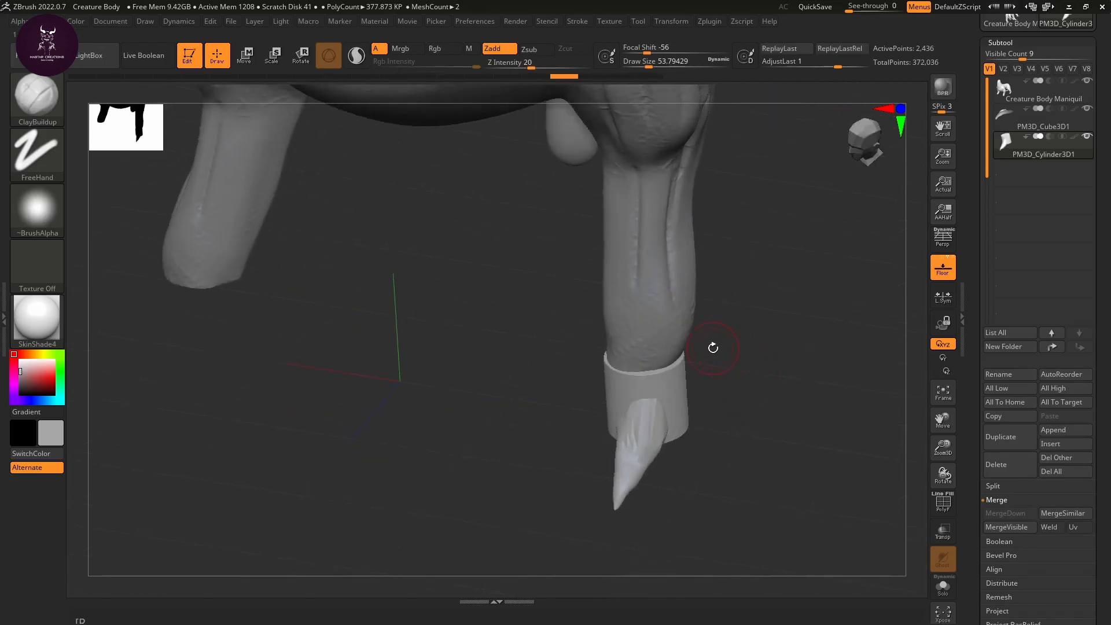
pyautogui.press('w')
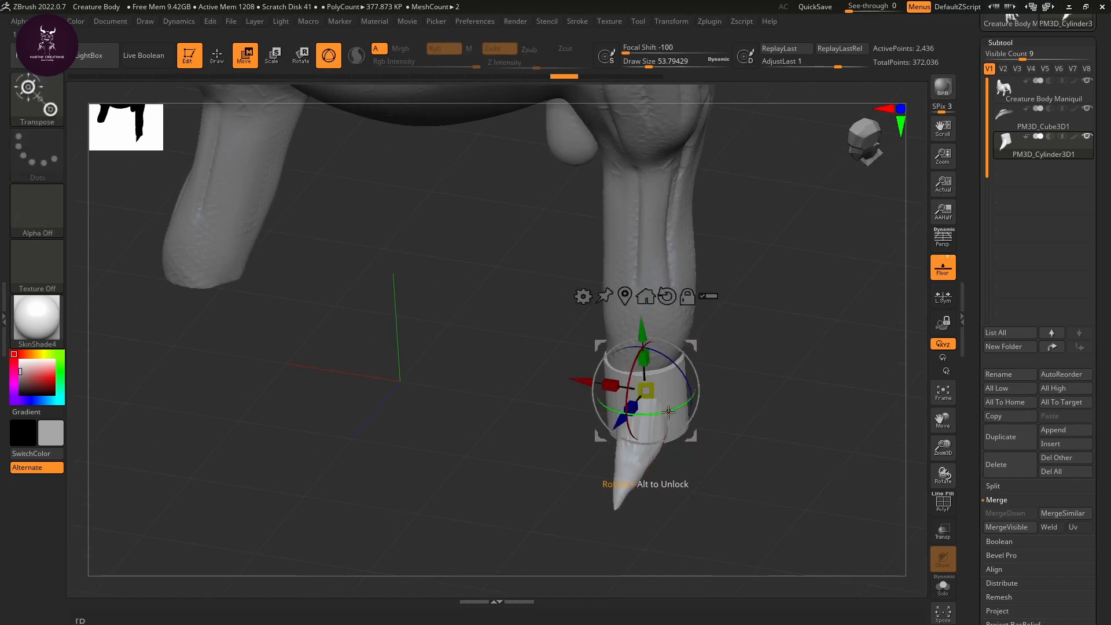
pyautogui.keyDown('alt'); pyautogui.moveTo(676, 411); pyautogui.dragTo(698, 385); pyautogui.keyUp('alt')
pyautogui.hotkey('ctrl', 'z')
pyautogui.click(1001, 437)
pyautogui.click(1001, 436)
# Step: Merge both rotated copies down into the original ankle and claw subtool, forming one three-clawed foot
pyautogui.click(1042, 150)
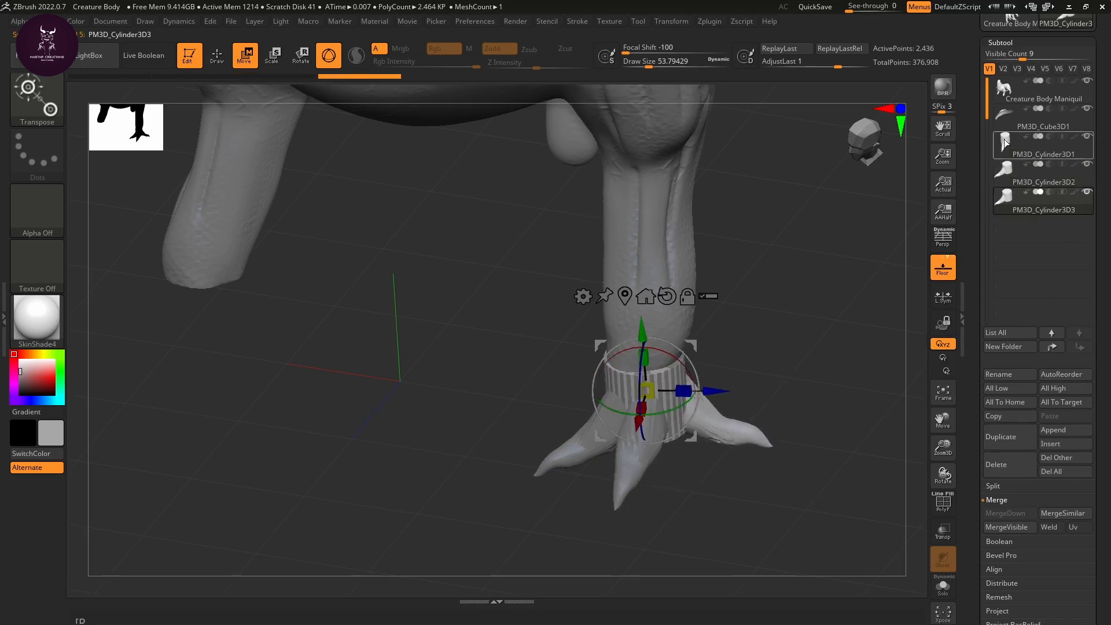
pyautogui.click(1004, 515)
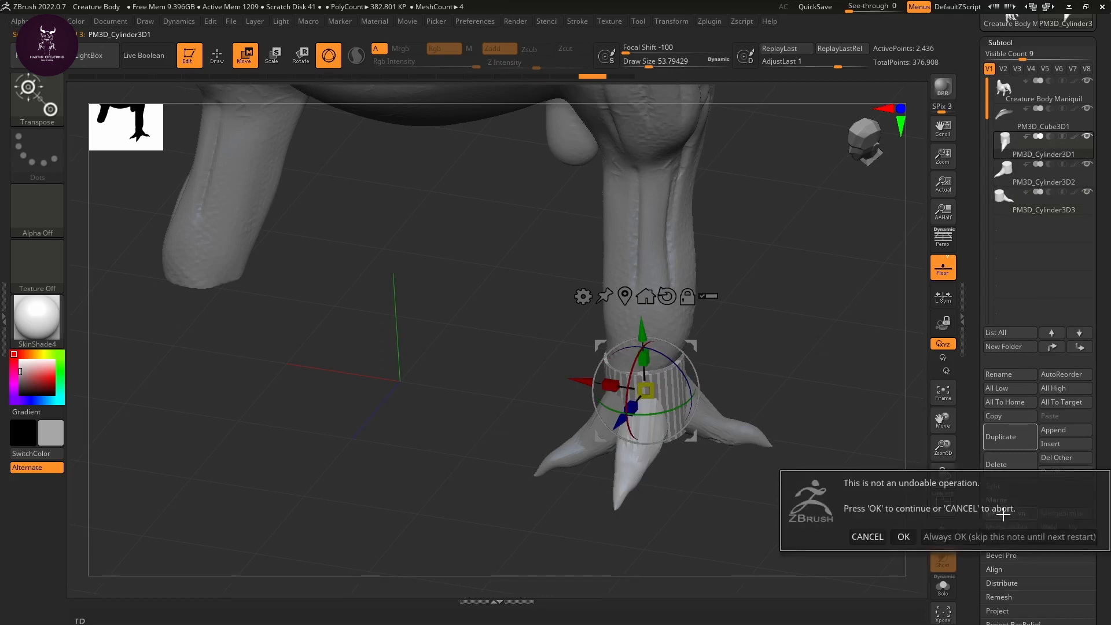
pyautogui.click(903, 536)
pyautogui.click(1007, 513)
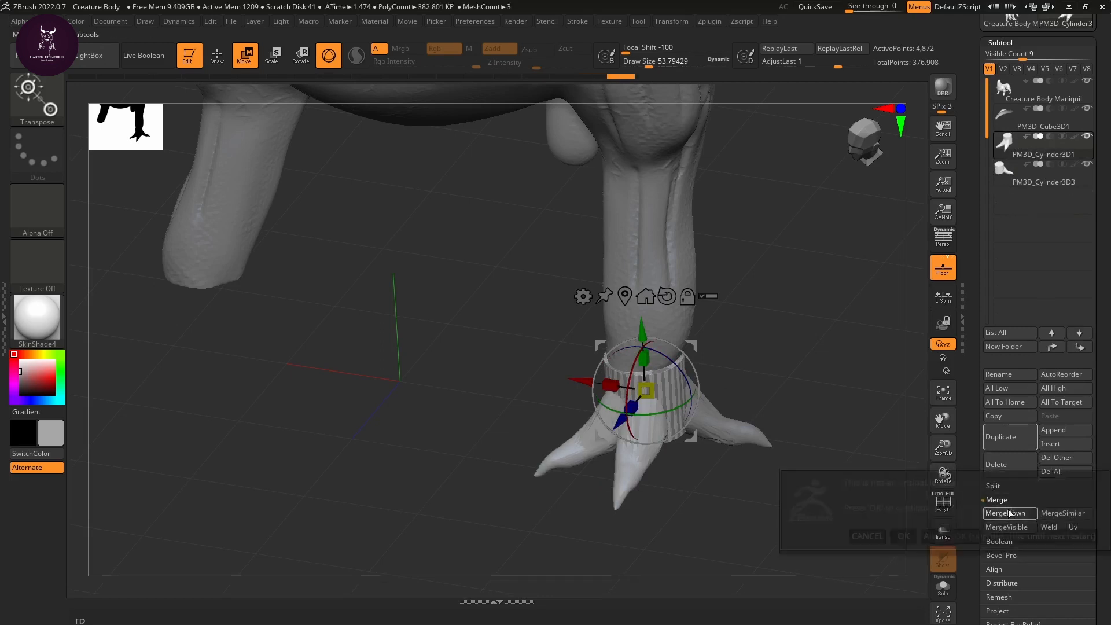
pyautogui.click(901, 535)
pyautogui.moveTo(903, 535); pyautogui.dragTo(811, 412)
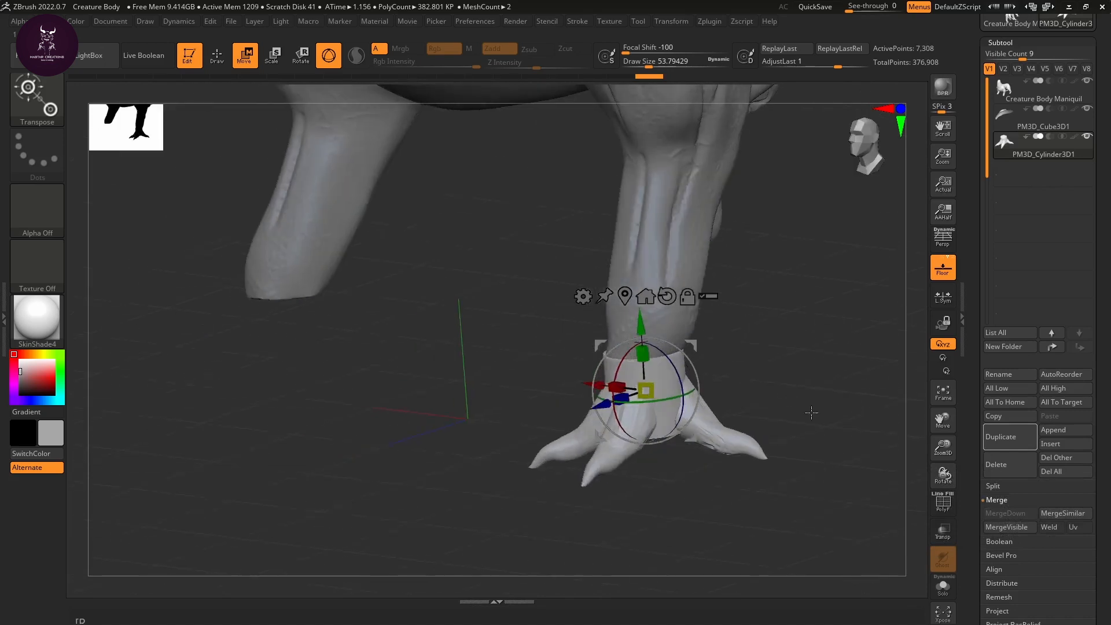
# Step: Fill the gaps between the three claws and thicken the ankle's underside and back with ClayBuildup strokes
pyautogui.moveTo(587, 482); pyautogui.dragTo(676, 470)
pyautogui.press('q')
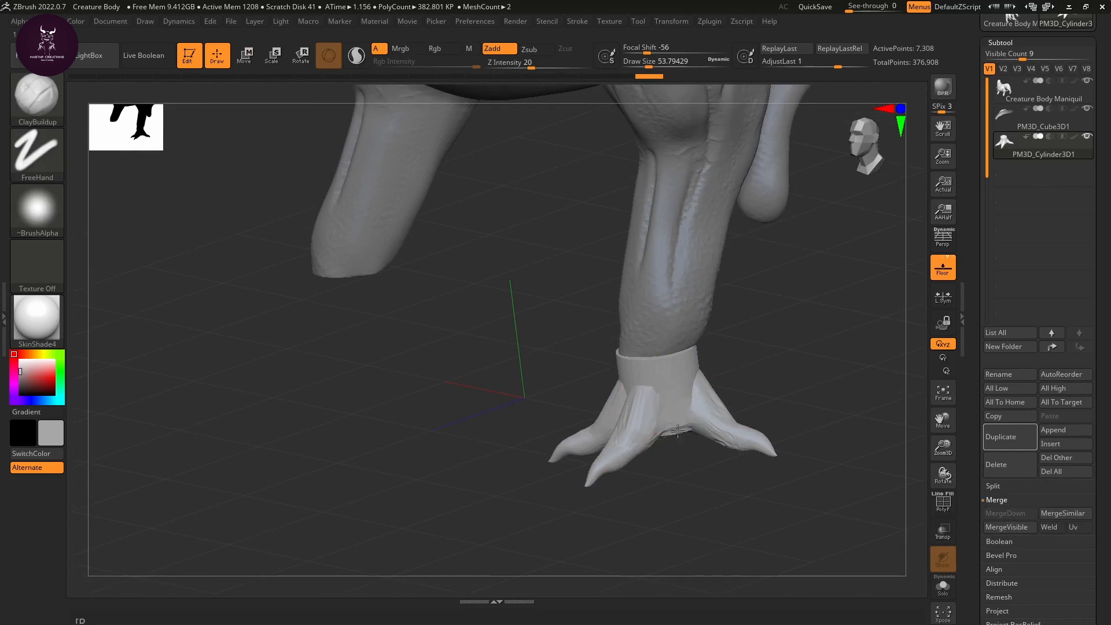
pyautogui.moveTo(664, 435)
pyautogui.mouseDown(button='right')
pyautogui.moveTo(672, 426)
pyautogui.moveTo(668, 434)
pyautogui.mouseUp(button='right')
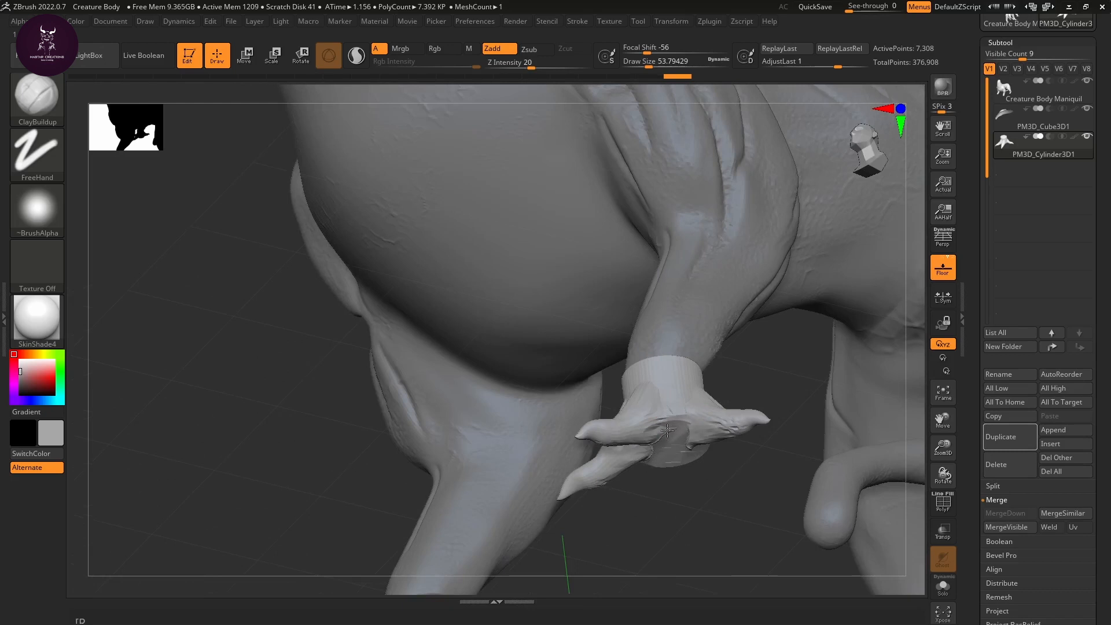
pyautogui.moveTo(756, 476); pyautogui.dragTo(720, 461, button='right')
pyautogui.moveTo(750, 434)
pyautogui.mouseDown()
pyautogui.moveTo(703, 459)
pyautogui.moveTo(707, 435)
pyautogui.moveTo(687, 428)
pyautogui.mouseUp()
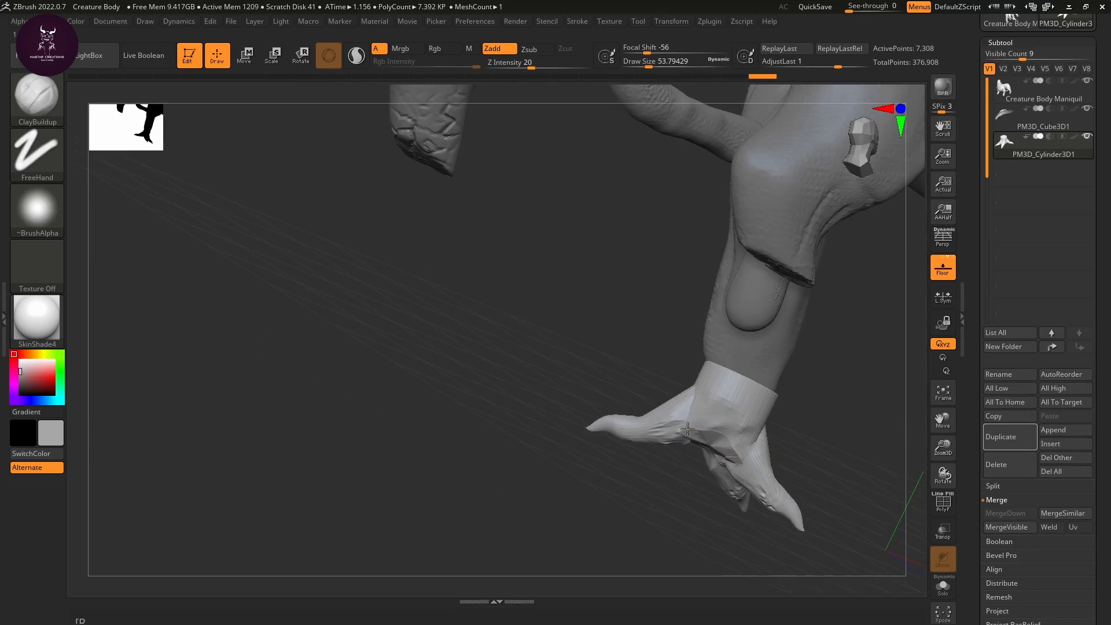
pyautogui.moveTo(727, 456); pyautogui.dragTo(707, 450, button='right')
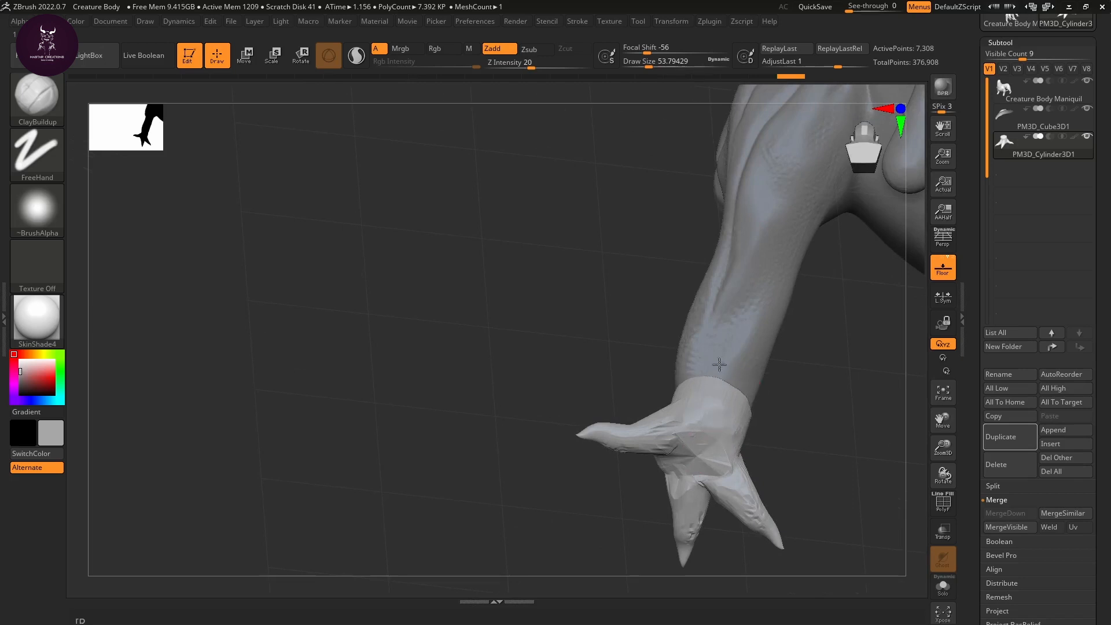
pyautogui.moveTo(750, 413)
pyautogui.mouseDown(button='right')
pyautogui.moveTo(910, 434)
pyautogui.moveTo(711, 424)
pyautogui.mouseUp(button='right')
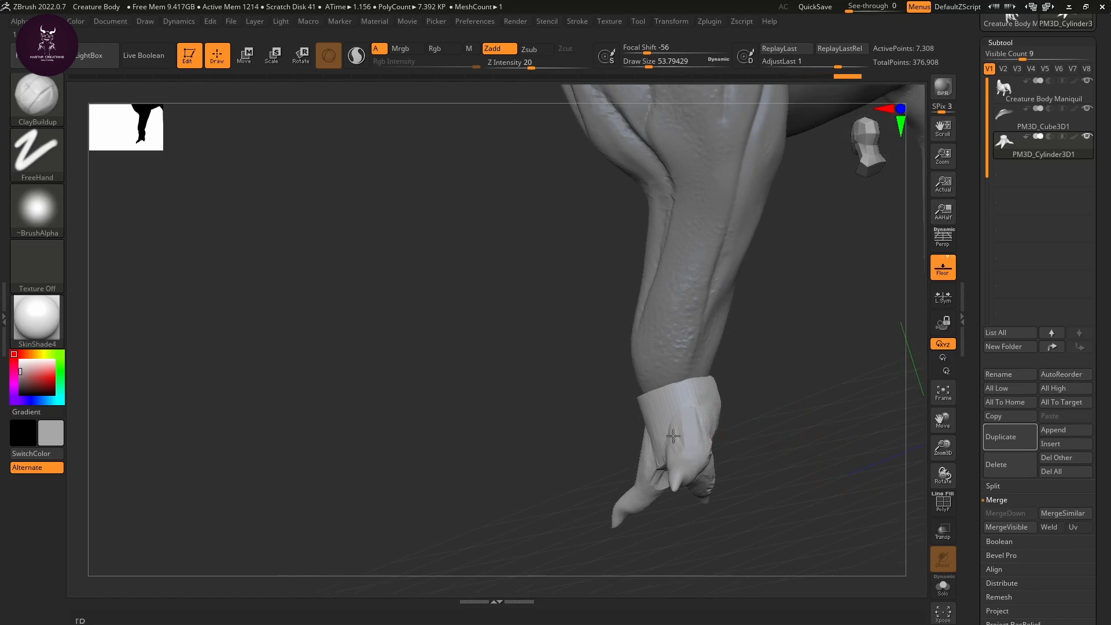
pyautogui.moveTo(673, 436)
pyautogui.mouseDown(button='right')
pyautogui.moveTo(814, 405)
pyautogui.moveTo(686, 451)
pyautogui.mouseUp(button='right')
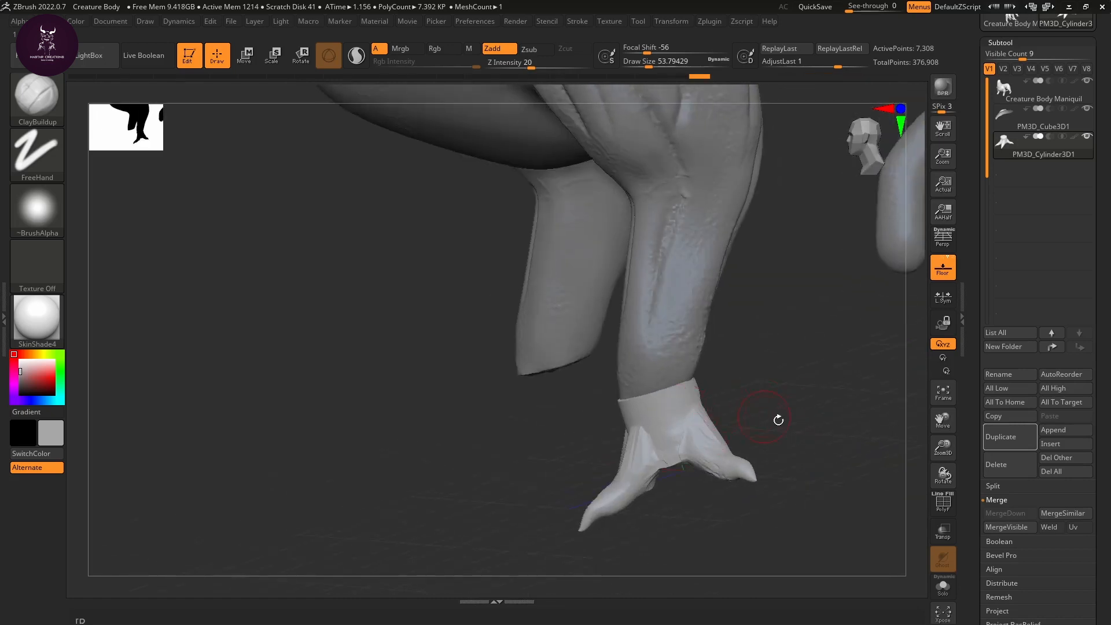
pyautogui.moveTo(776, 417); pyautogui.dragTo(765, 443, button='right')
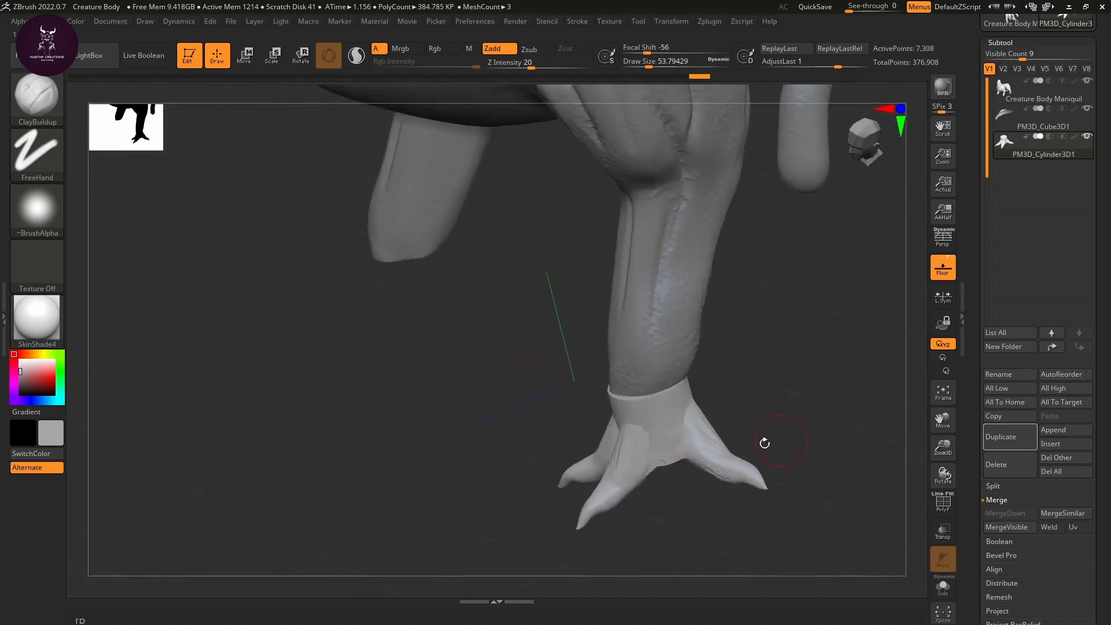
# Step: Reshape the side claw at its base and along its length with Move brush strokes, using a draw size of about 87
pyautogui.press('b')
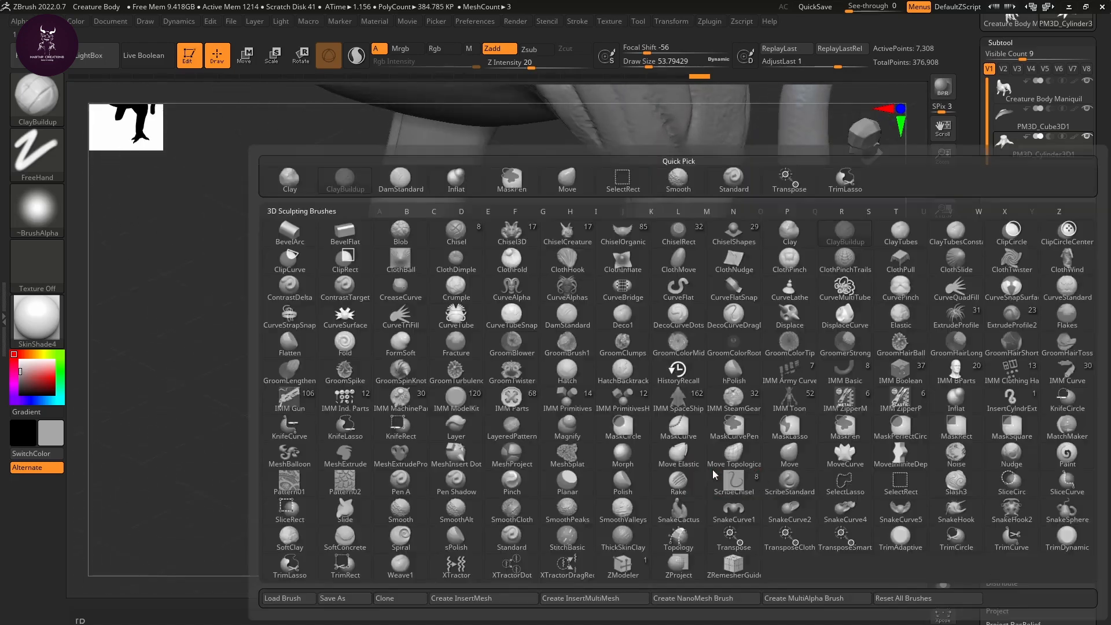
pyautogui.press('m')
pyautogui.press('v')
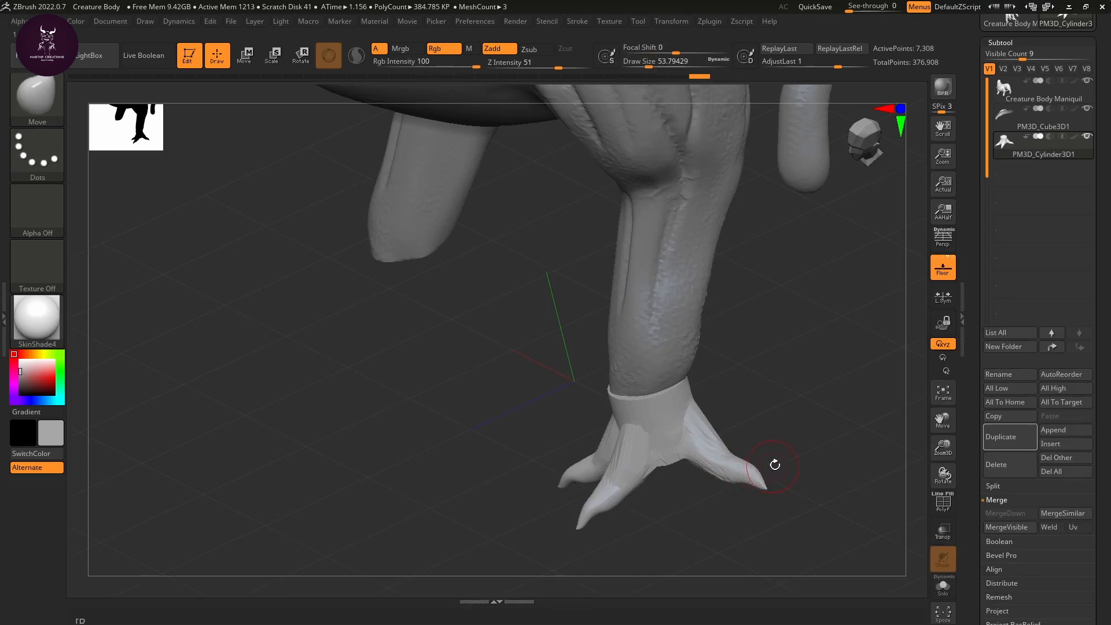
pyautogui.press('s')
pyautogui.moveTo(764, 473); pyautogui.dragTo(755, 476)
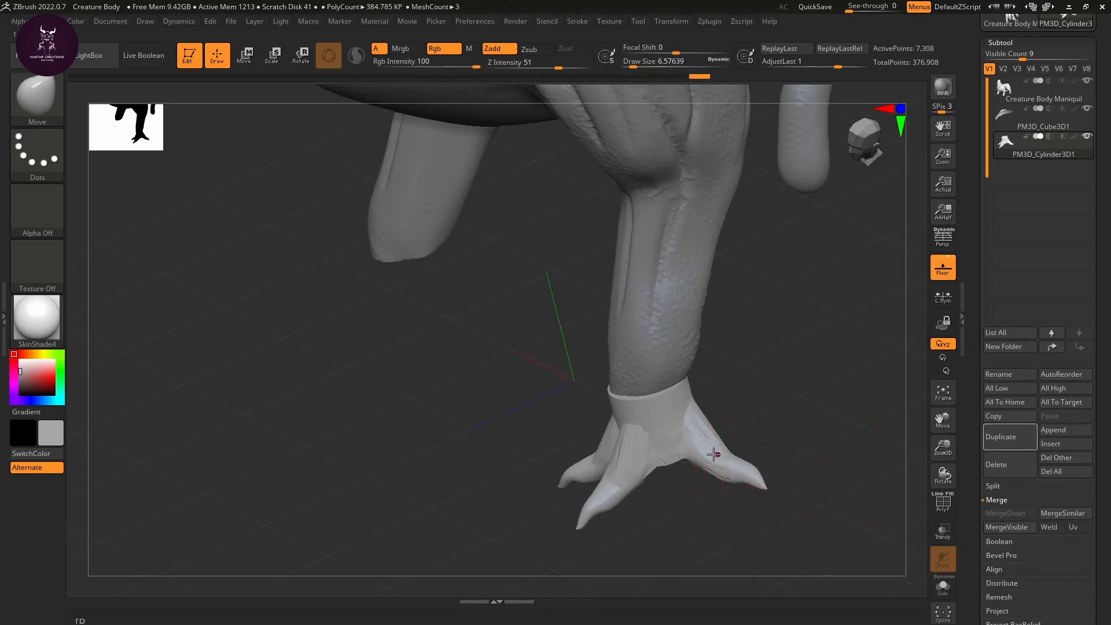
pyautogui.press('s')
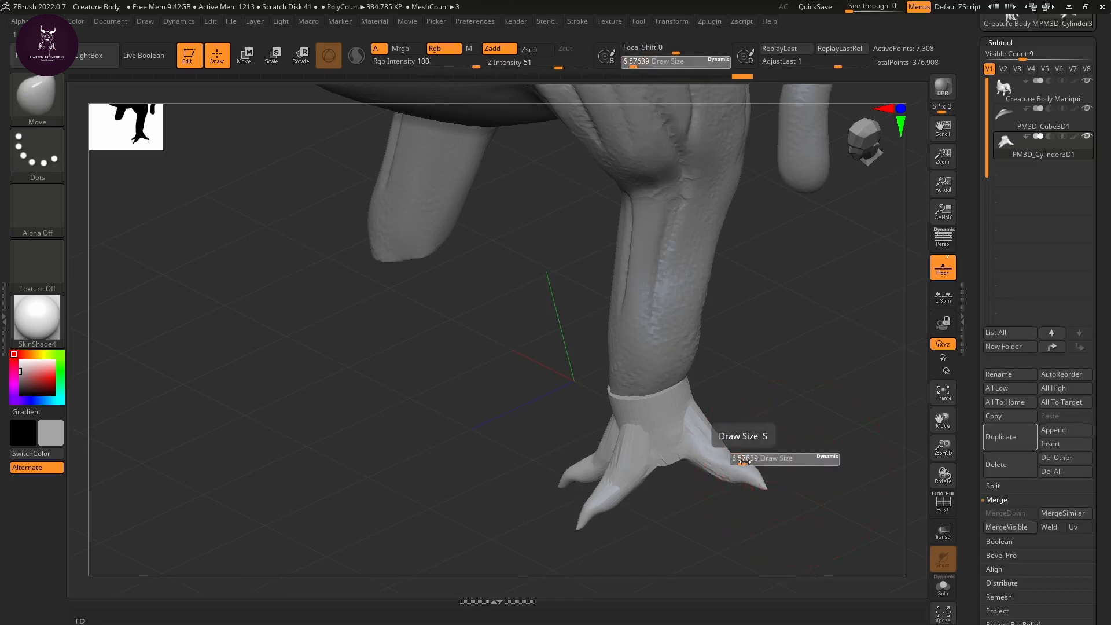
pyautogui.press('s')
pyautogui.moveTo(730, 462)
pyautogui.mouseDown()
pyautogui.moveTo(721, 461)
pyautogui.moveTo(781, 466)
pyautogui.moveTo(736, 465)
pyautogui.moveTo(751, 470)
pyautogui.mouseUp()
pyautogui.press('s')
pyautogui.press('s')
pyautogui.moveTo(782, 438); pyautogui.dragTo(768, 433)
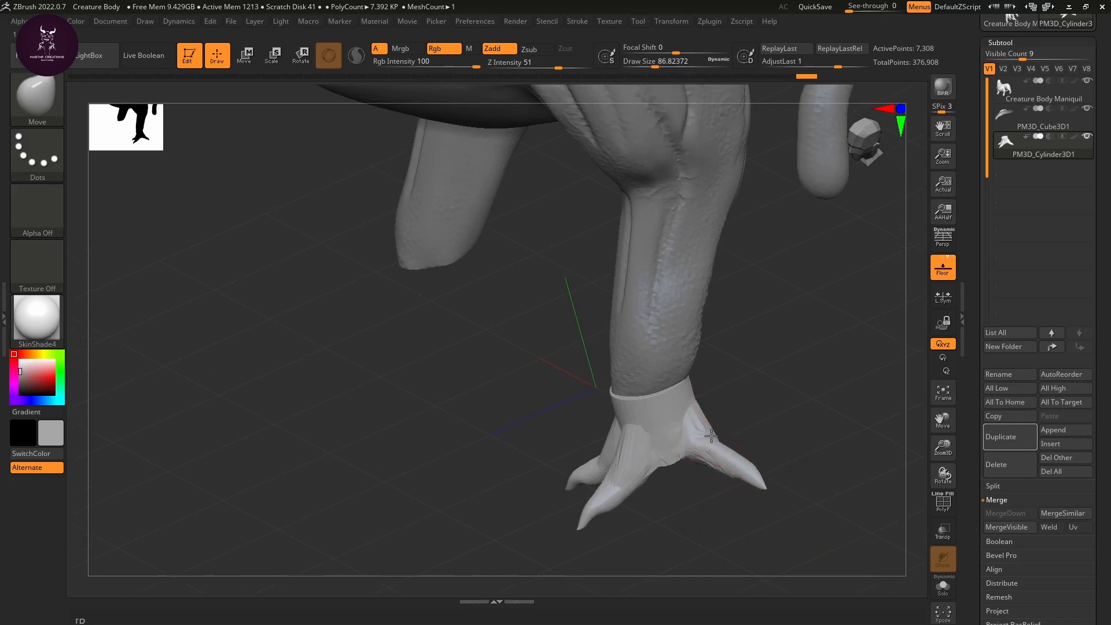
pyautogui.moveTo(711, 436)
pyautogui.mouseDown()
pyautogui.moveTo(753, 472)
pyautogui.moveTo(757, 503)
pyautogui.moveTo(689, 470)
pyautogui.moveTo(722, 494)
pyautogui.mouseUp()
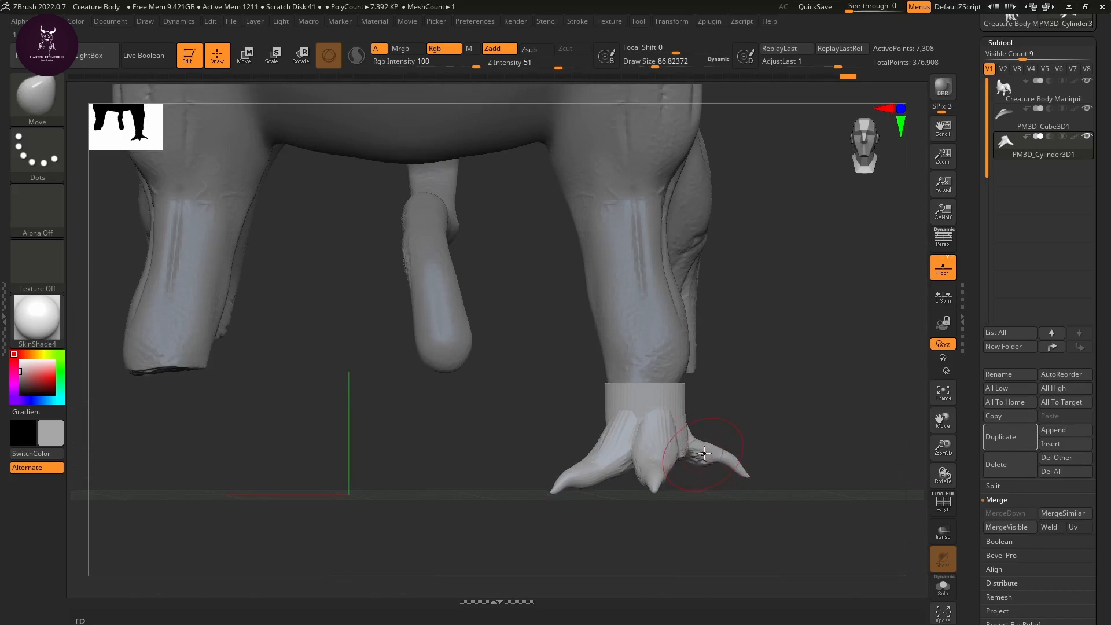
pyautogui.moveTo(739, 462)
pyautogui.mouseDown()
pyautogui.moveTo(715, 455)
pyautogui.moveTo(741, 474)
pyautogui.mouseUp()
pyautogui.moveTo(784, 442); pyautogui.dragTo(768, 485)
# Step: Carve creases into the front claws with the DamStandard brush at a draw size of about 18
pyautogui.press('b')
pyautogui.press('d')
pyautogui.press('s')
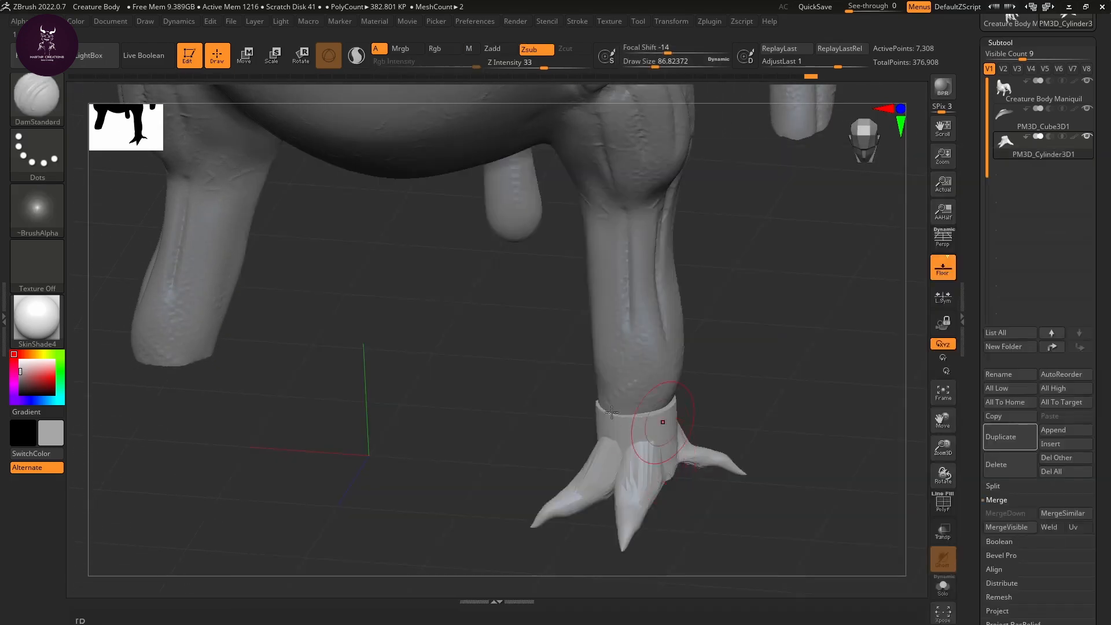
pyautogui.moveTo(652, 432)
pyautogui.mouseDown()
pyautogui.moveTo(634, 524)
pyautogui.moveTo(651, 497)
pyautogui.mouseUp()
pyautogui.press('s')
pyautogui.moveTo(605, 524); pyautogui.dragTo(625, 506)
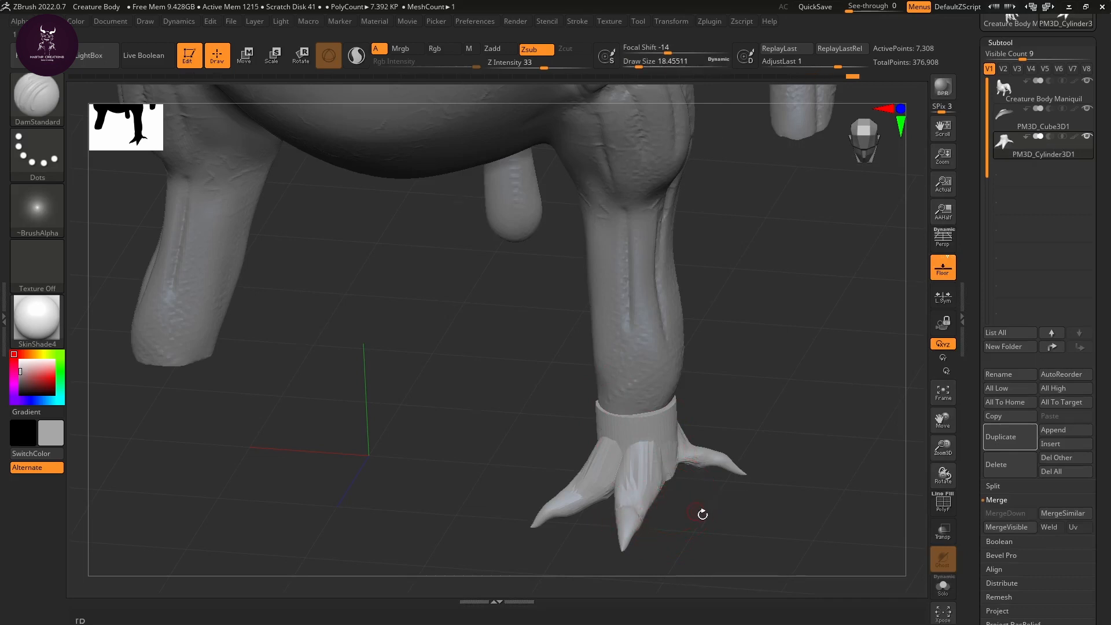
pyautogui.moveTo(703, 514); pyautogui.dragTo(633, 521)
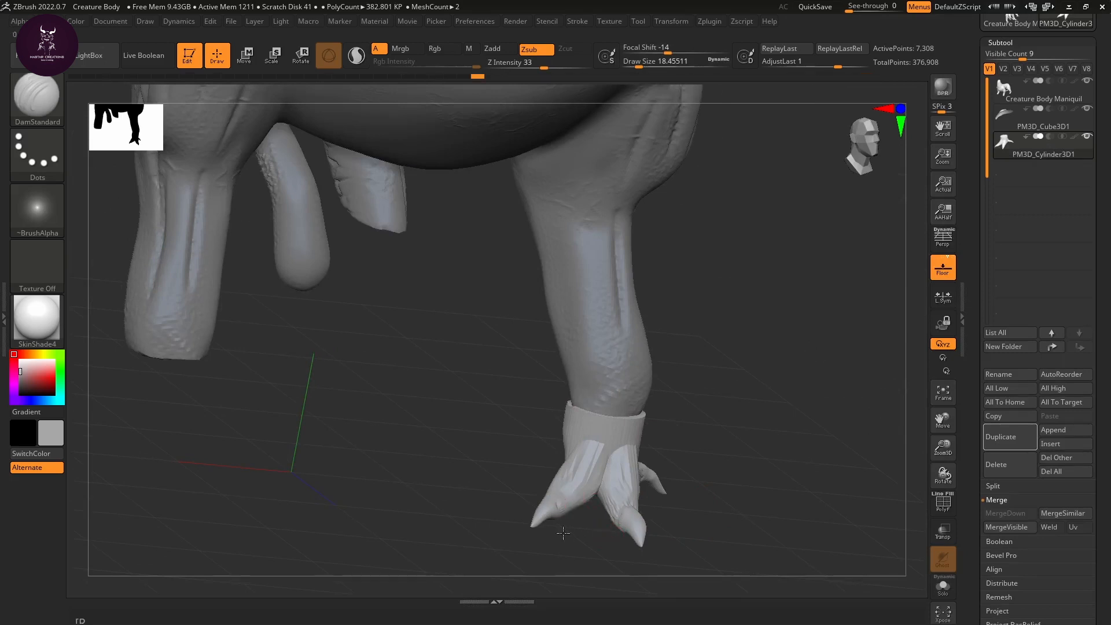
pyautogui.moveTo(508, 508); pyautogui.dragTo(669, 465)
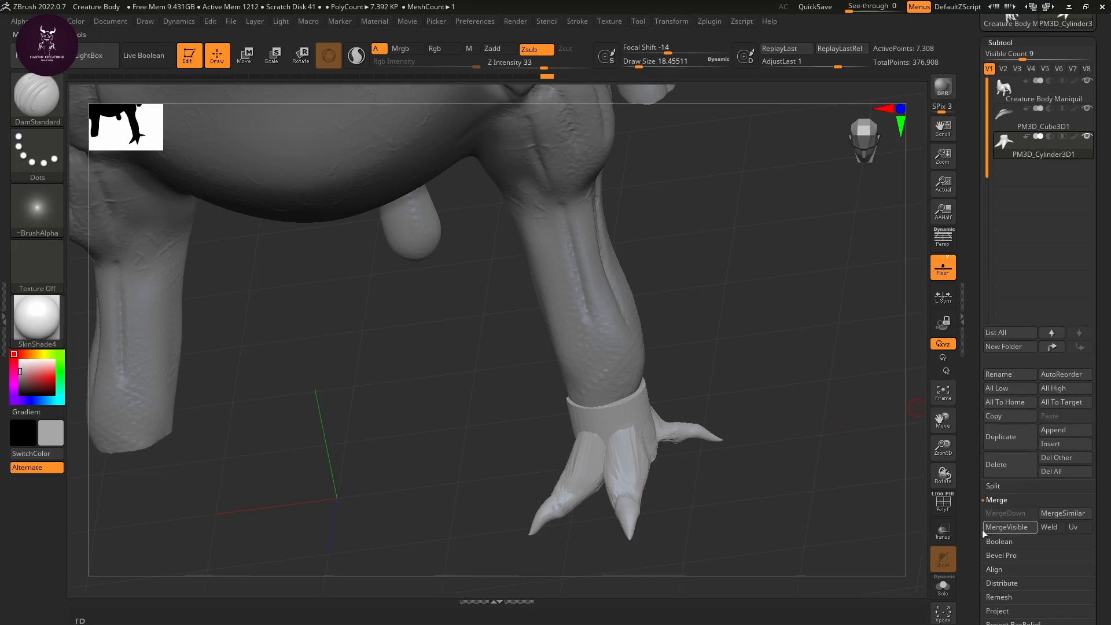
# Step: Divide the foot mesh once and freeze its subdivision levels
pyautogui.scroll(-10, 1002, 492)
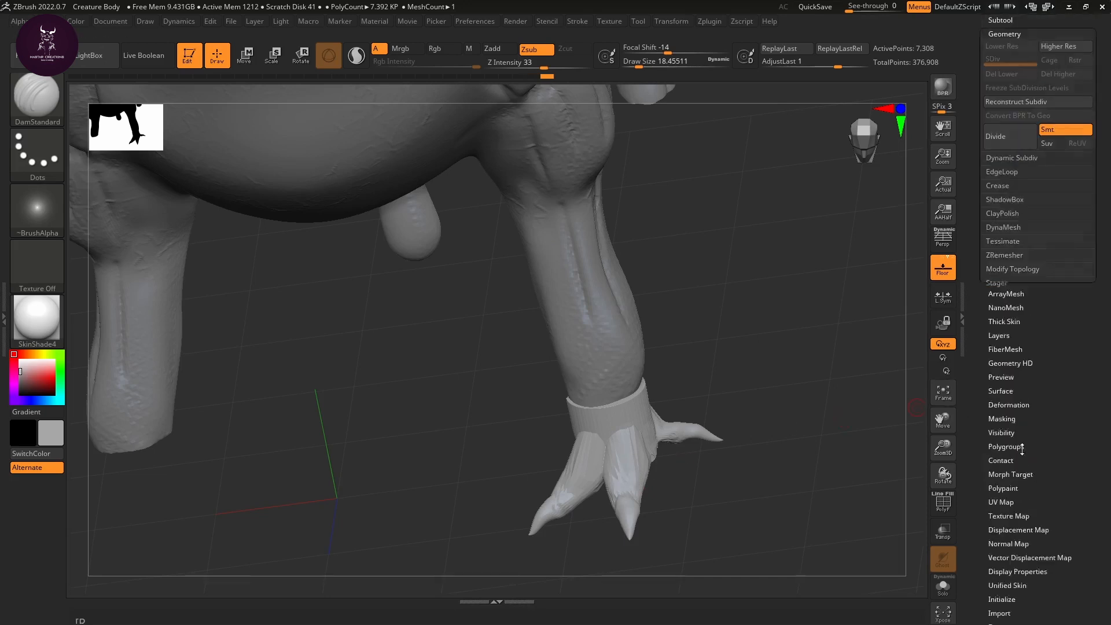
pyautogui.click(1028, 142)
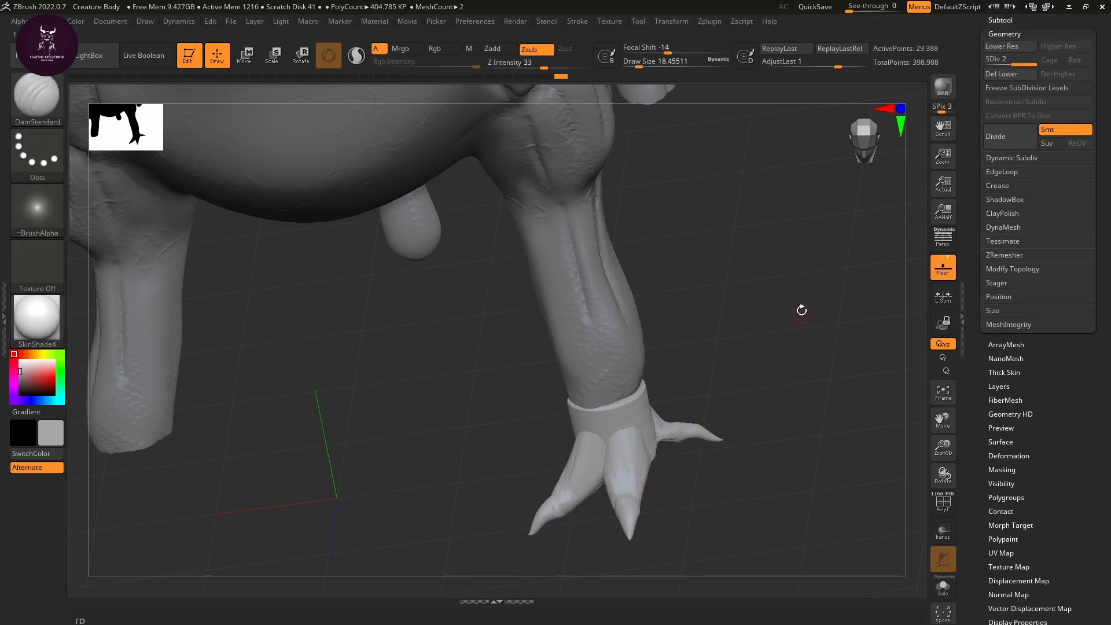
pyautogui.click(1007, 228)
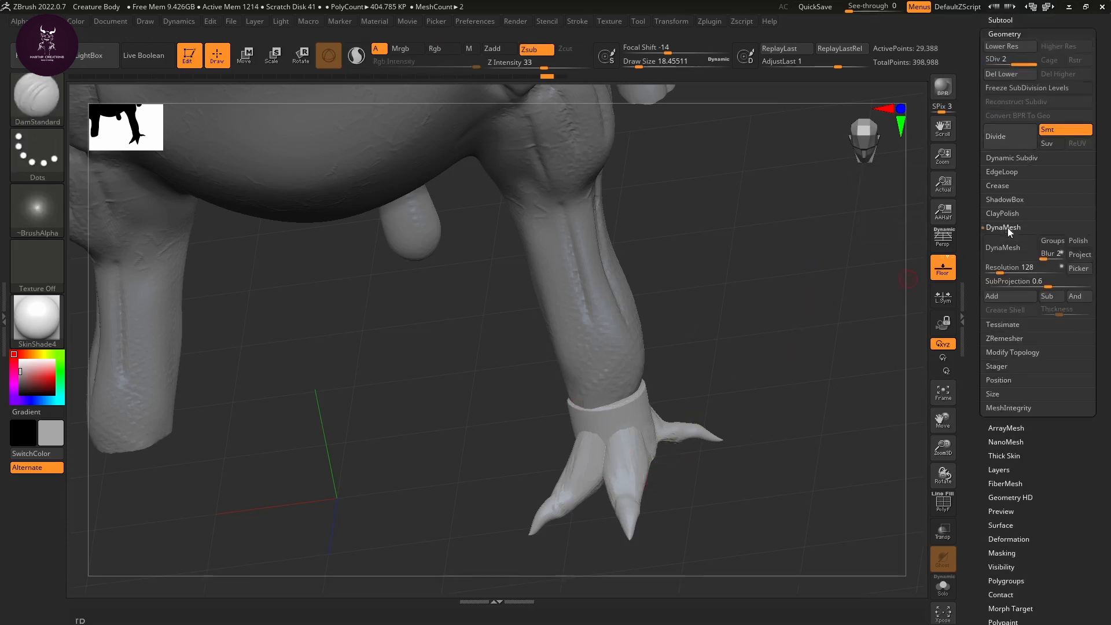
pyautogui.click(1009, 239)
pyautogui.click(867, 271)
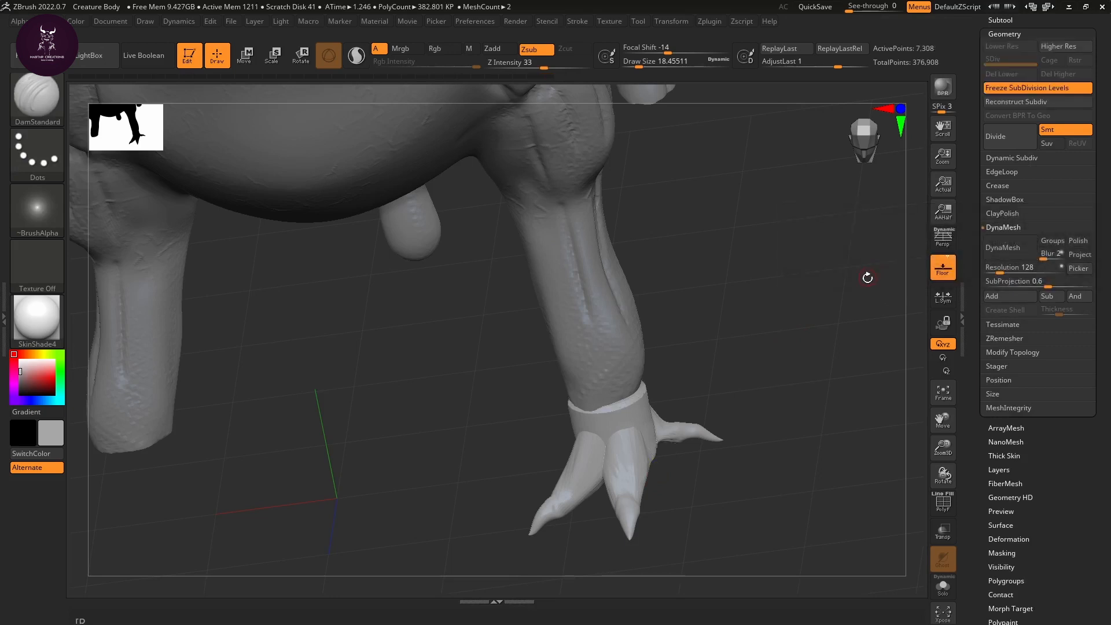
# Step: Remesh the foot with DynaMesh at resolution 400
pyautogui.moveTo(761, 458); pyautogui.dragTo(755, 441)
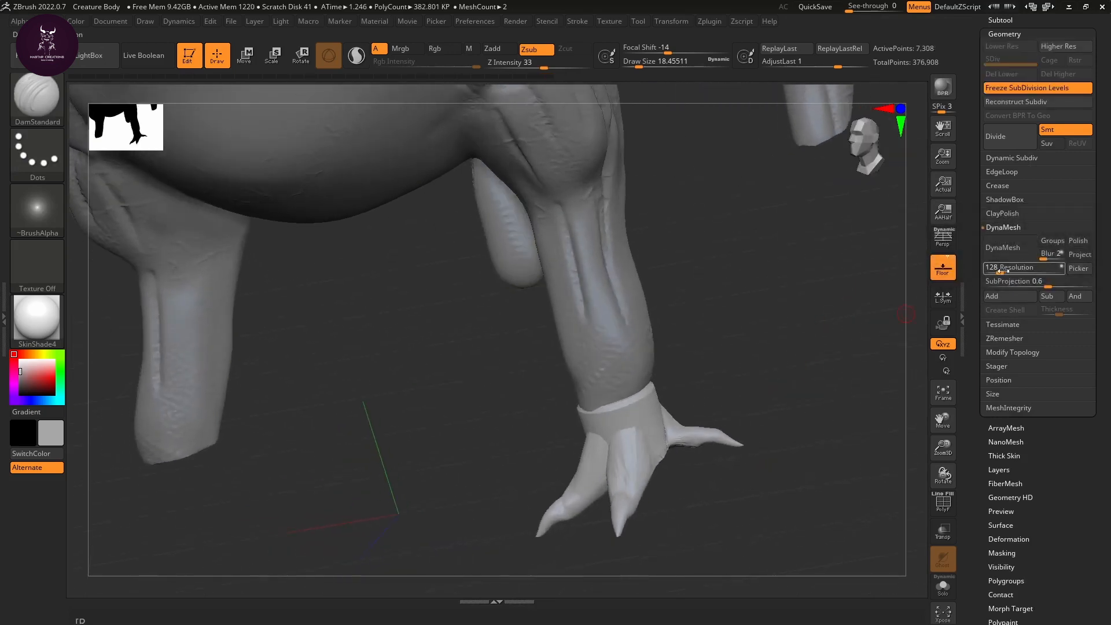
pyautogui.moveTo(1000, 272); pyautogui.dragTo(1010, 274)
pyautogui.click(1010, 248)
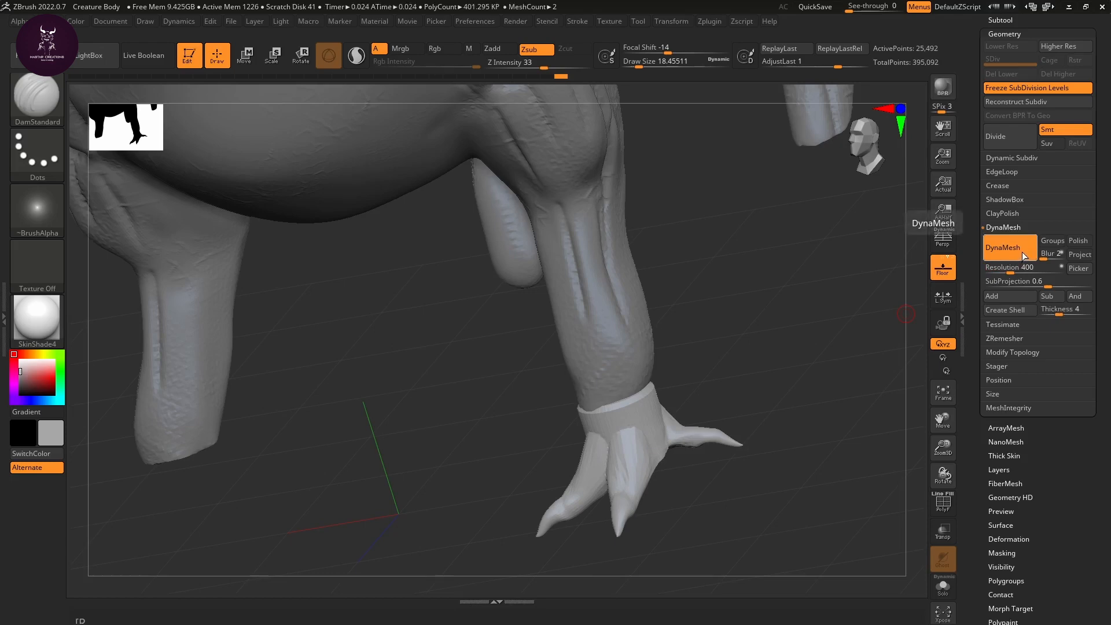
# Step: Carve creases across the knuckles of the front claws with DamStandard strokes
pyautogui.moveTo(684, 496); pyautogui.dragTo(758, 492)
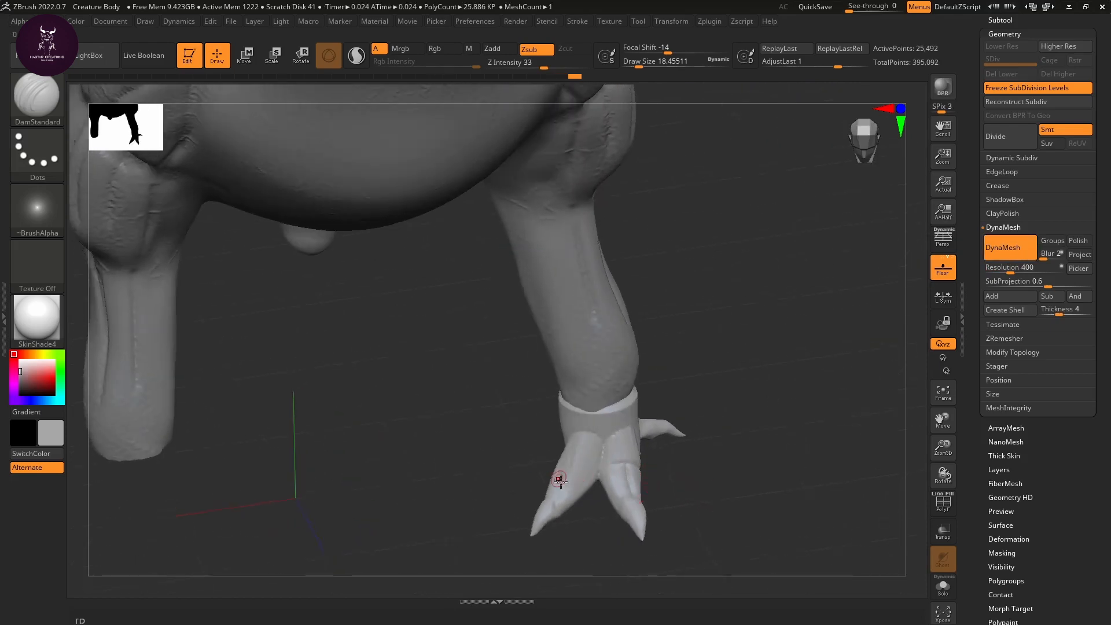
pyautogui.moveTo(582, 514); pyautogui.dragTo(592, 493)
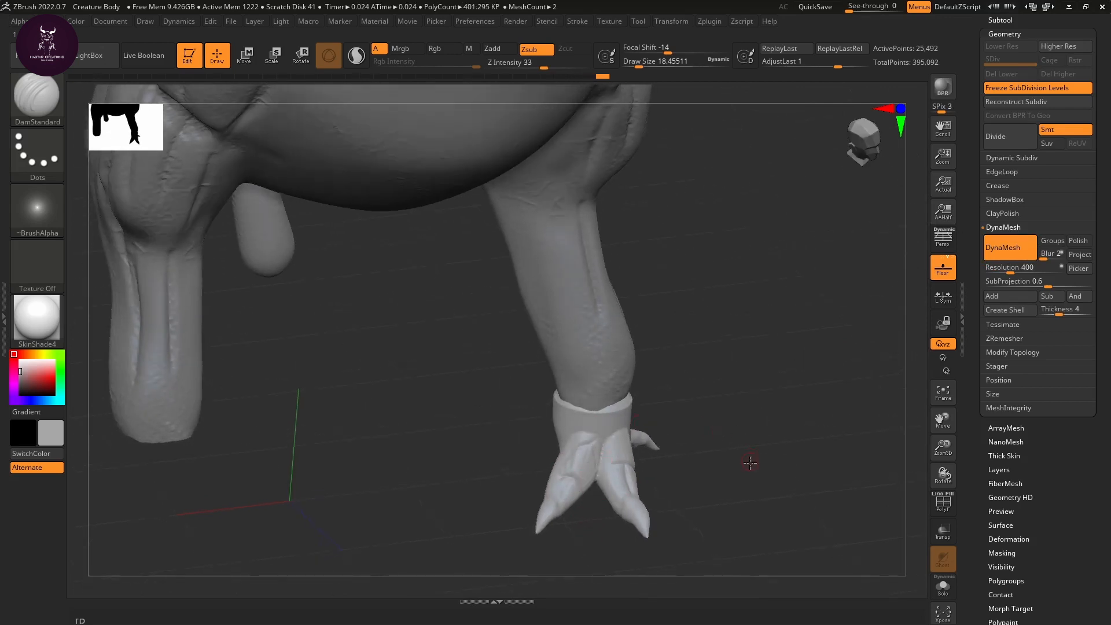
pyautogui.moveTo(750, 463); pyautogui.dragTo(614, 457)
pyautogui.moveTo(784, 433); pyautogui.dragTo(709, 396)
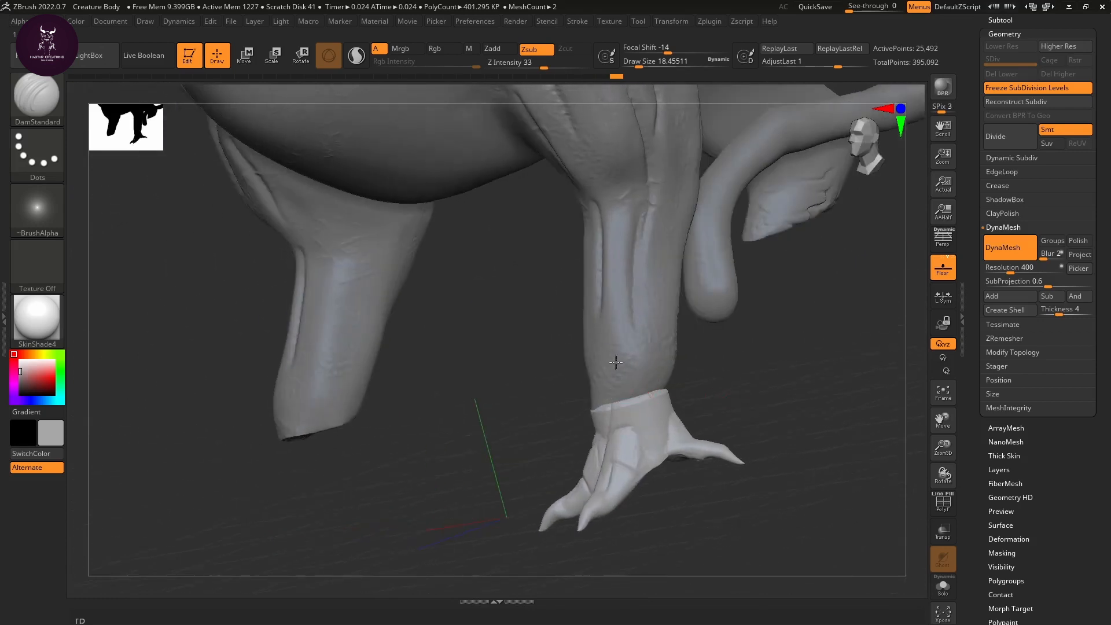
# Step: Sculpt tendon ridges and grooves around the ankle and onto the remaining claws with DamStandard
pyautogui.keyDown('alt'); pyautogui.click(637, 444); pyautogui.keyUp('alt')
pyautogui.moveTo(641, 423); pyautogui.dragTo(634, 341)
pyautogui.moveTo(688, 446); pyautogui.dragTo(651, 435, button='right')
pyautogui.moveTo(682, 498); pyautogui.dragTo(746, 486, button='right')
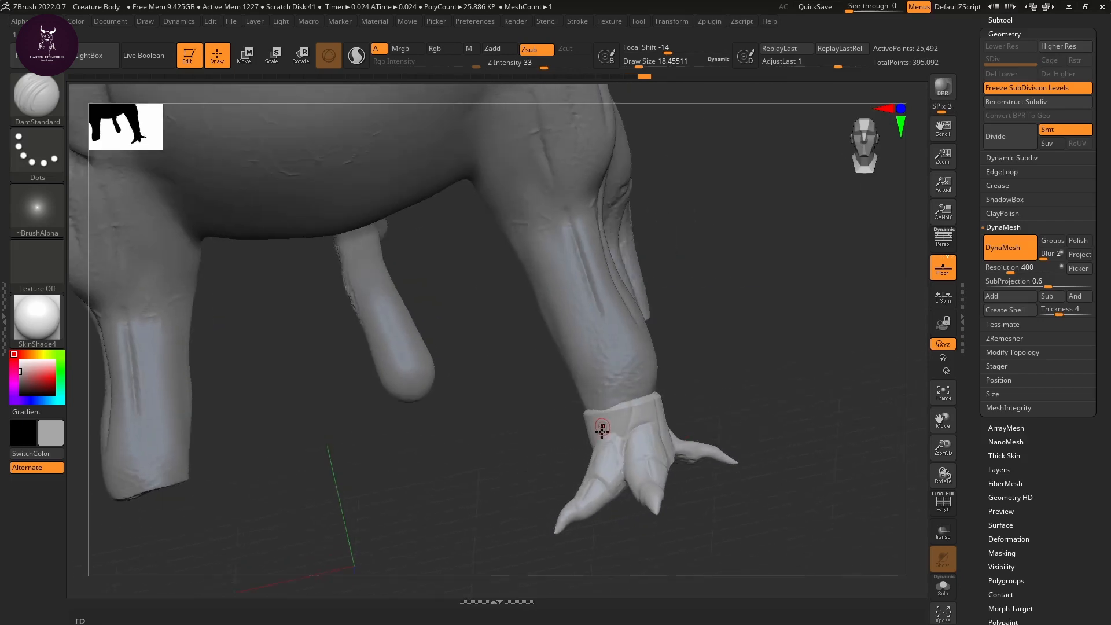
pyautogui.moveTo(755, 395)
pyautogui.mouseDown()
pyautogui.moveTo(772, 430)
pyautogui.moveTo(688, 481)
pyautogui.moveTo(642, 459)
pyautogui.moveTo(595, 406)
pyautogui.mouseUp()
pyautogui.moveTo(655, 433)
pyautogui.mouseDown()
pyautogui.moveTo(752, 427)
pyautogui.moveTo(741, 463)
pyautogui.mouseUp()
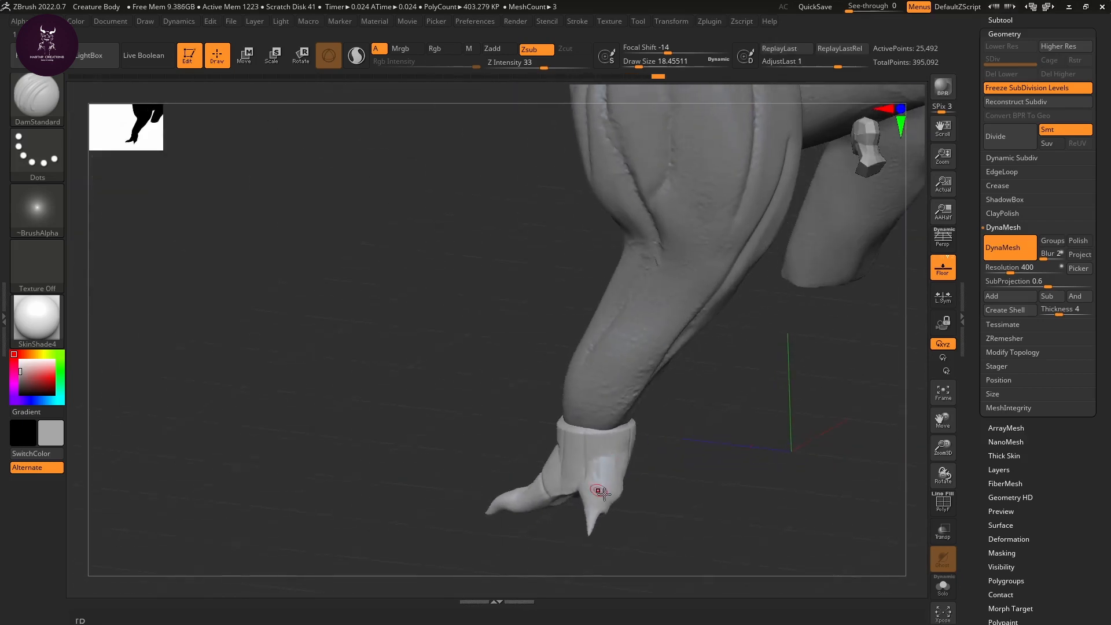
pyautogui.moveTo(665, 514)
pyautogui.mouseDown()
pyautogui.moveTo(654, 540)
pyautogui.moveTo(608, 534)
pyautogui.moveTo(619, 529)
pyautogui.mouseUp()
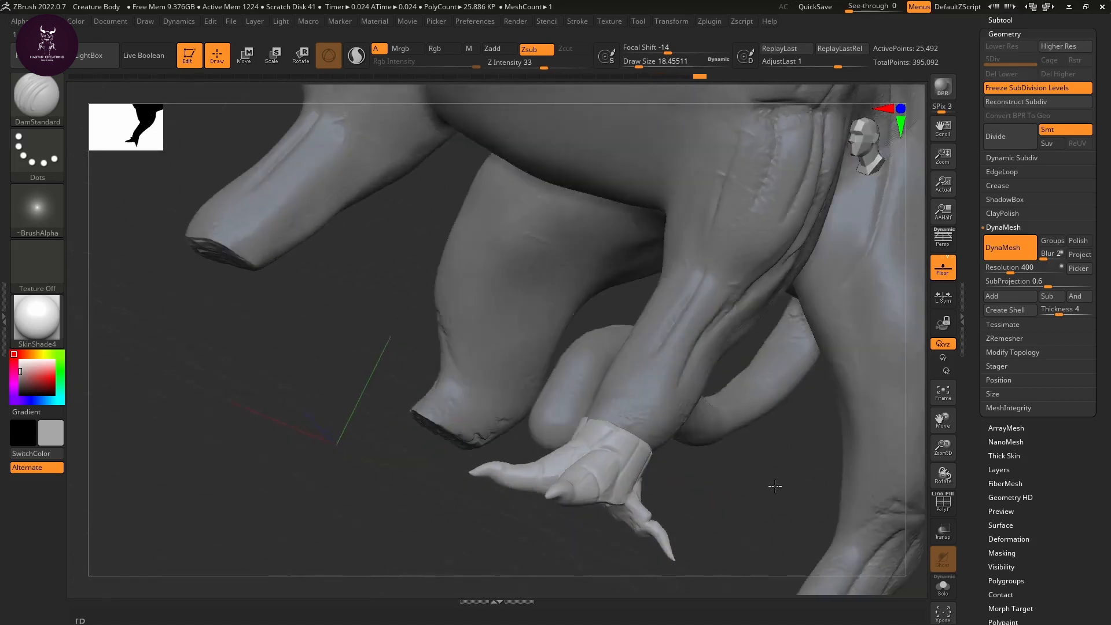
pyautogui.keyDown('shift'); pyautogui.moveTo(767, 479); pyautogui.dragTo(770, 488); pyautogui.keyUp('shift')
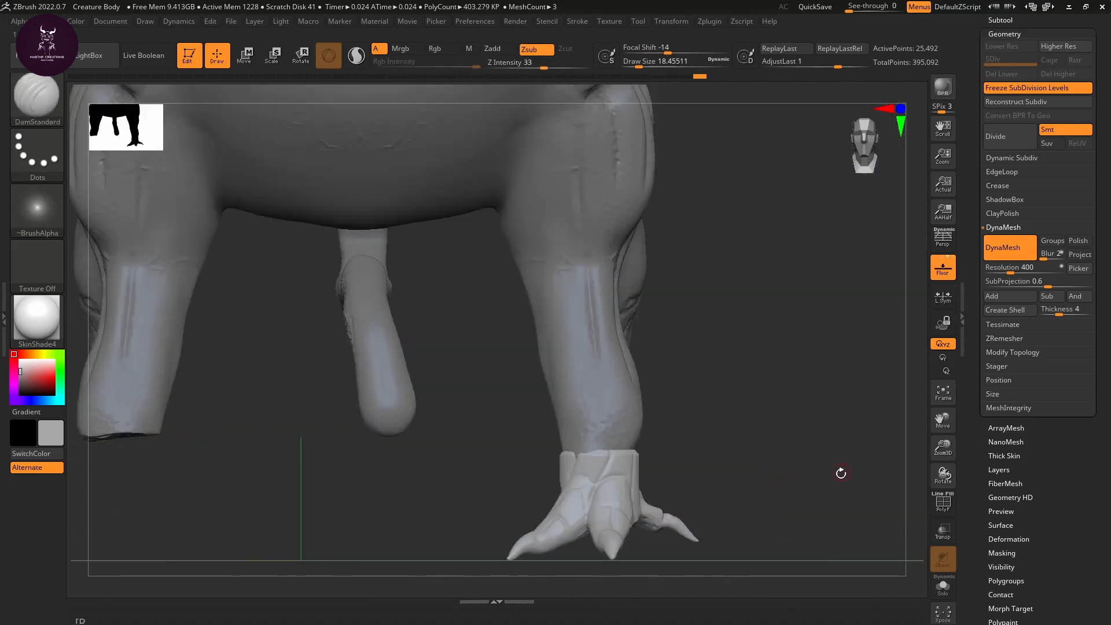
# Step: Scale the whole foot up uniformly and lower it slightly beneath the front leg
pyautogui.moveTo(841, 471)
pyautogui.mouseDown()
pyautogui.moveTo(809, 486)
pyautogui.moveTo(717, 466)
pyautogui.moveTo(804, 511)
pyautogui.moveTo(817, 508)
pyautogui.moveTo(808, 491)
pyautogui.moveTo(706, 441)
pyautogui.mouseUp()
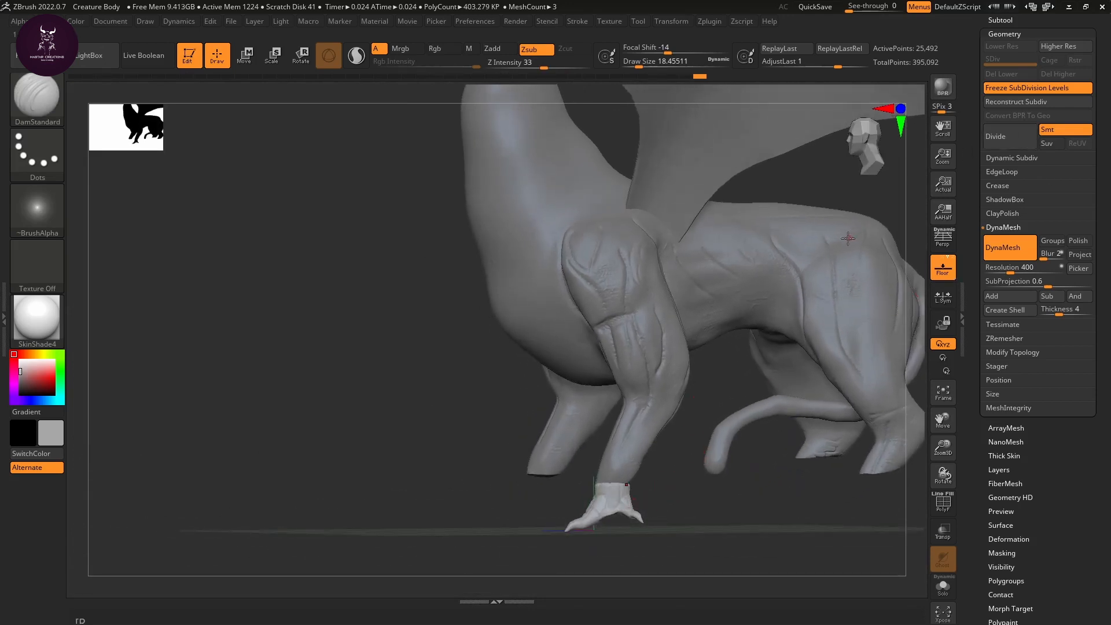
pyautogui.press('r')
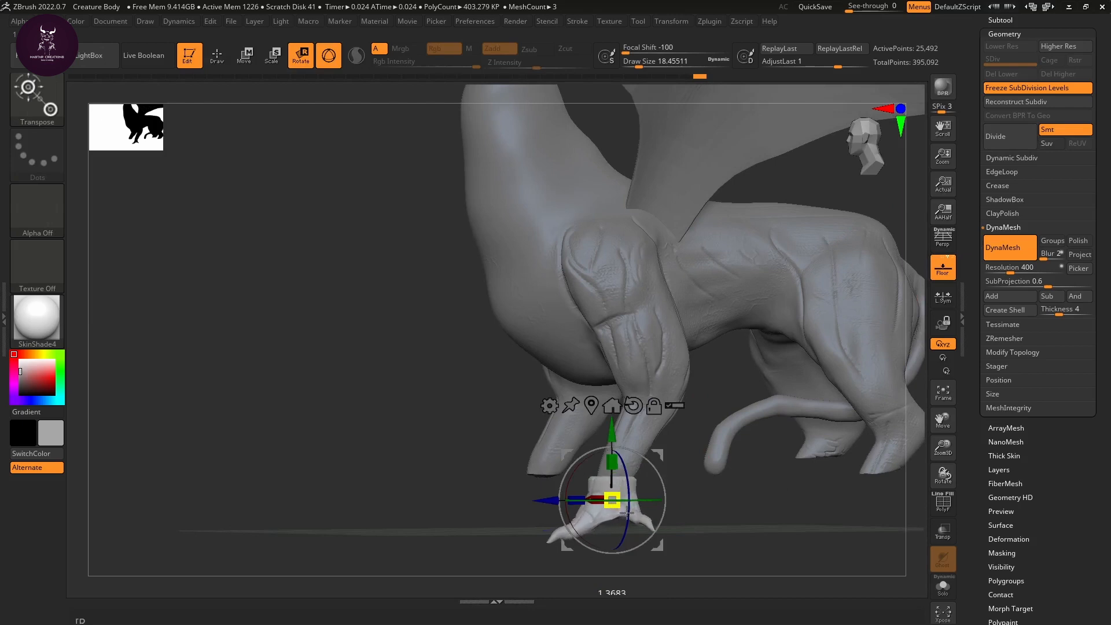
pyautogui.moveTo(626, 513); pyautogui.dragTo(665, 486)
pyautogui.moveTo(708, 521); pyautogui.dragTo(624, 484)
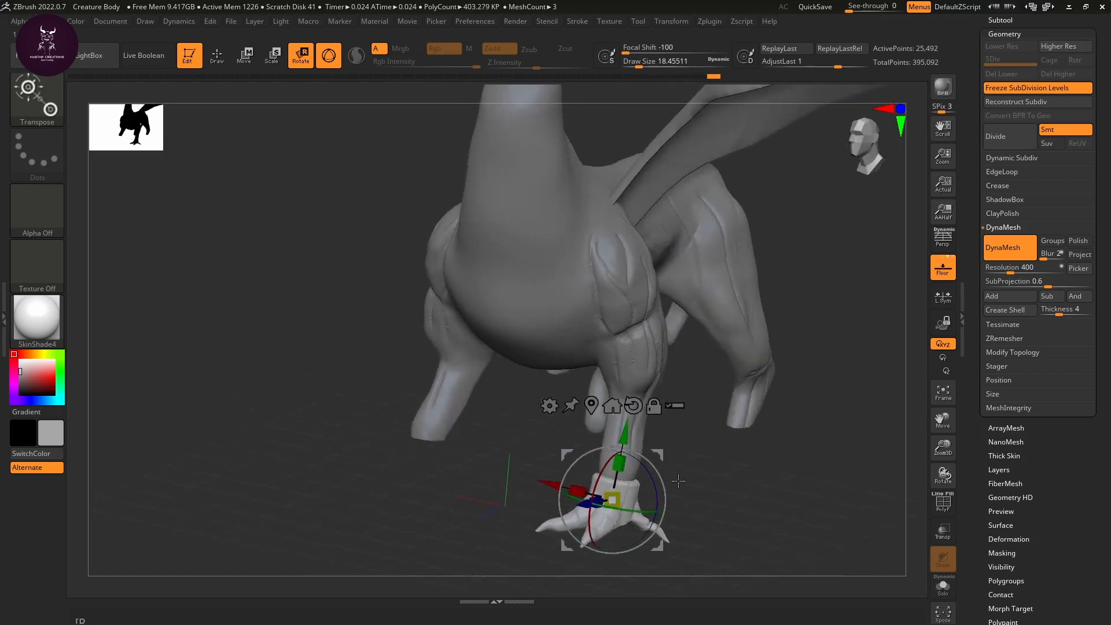
pyautogui.moveTo(625, 433); pyautogui.dragTo(624, 438)
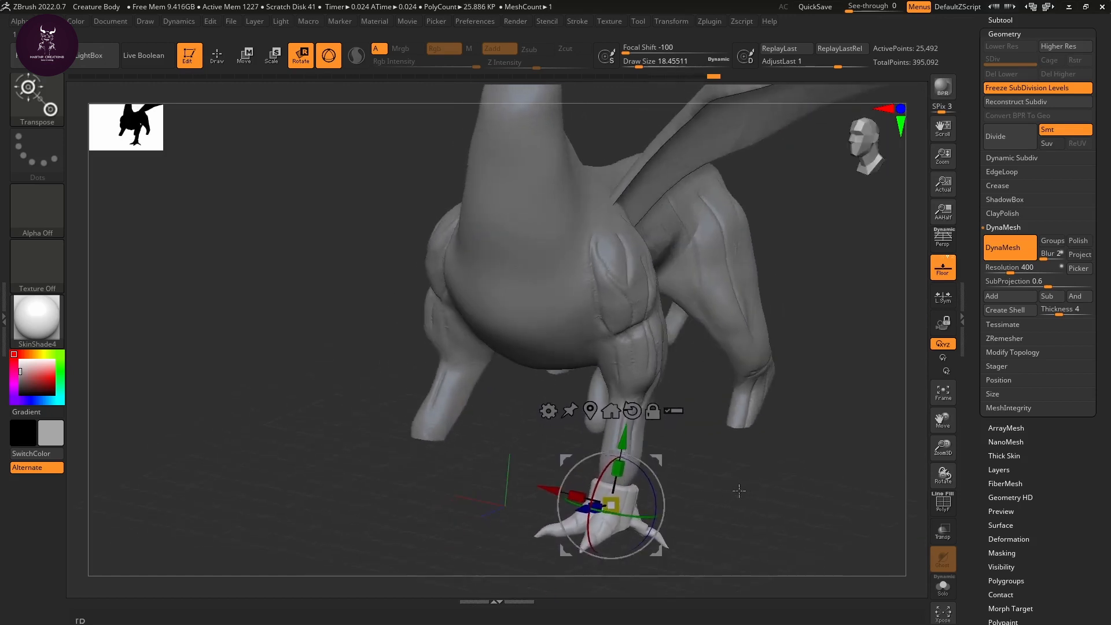
# Step: Narrow the foot across its width to match the front leg
pyautogui.keyDown('shift'); pyautogui.moveTo(739, 491); pyautogui.dragTo(763, 494); pyautogui.keyUp('shift')
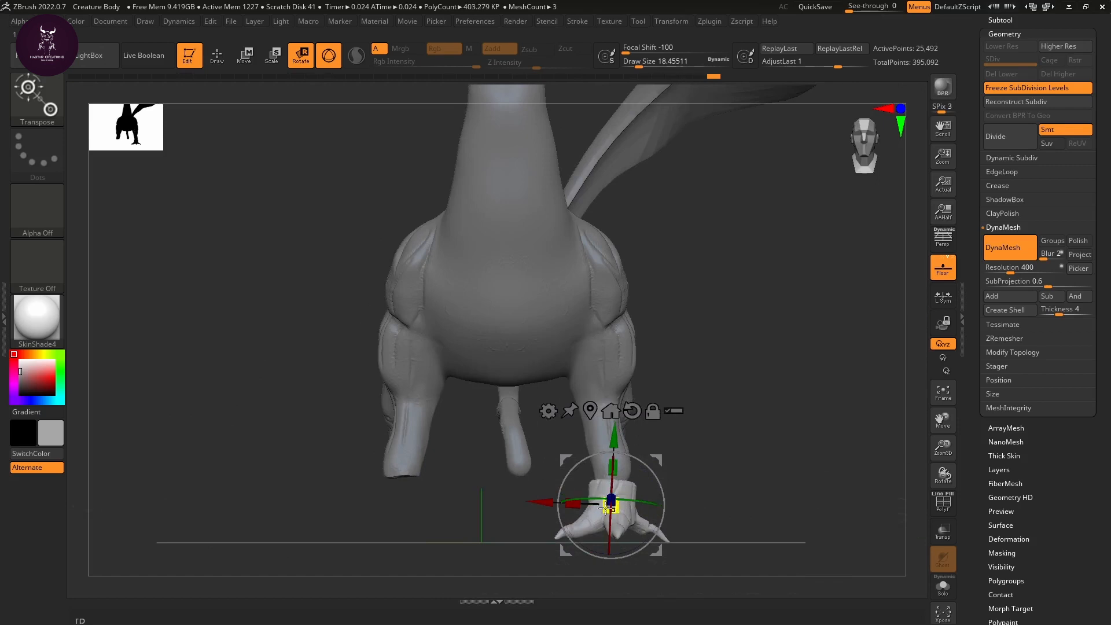
pyautogui.moveTo(568, 506); pyautogui.dragTo(576, 506)
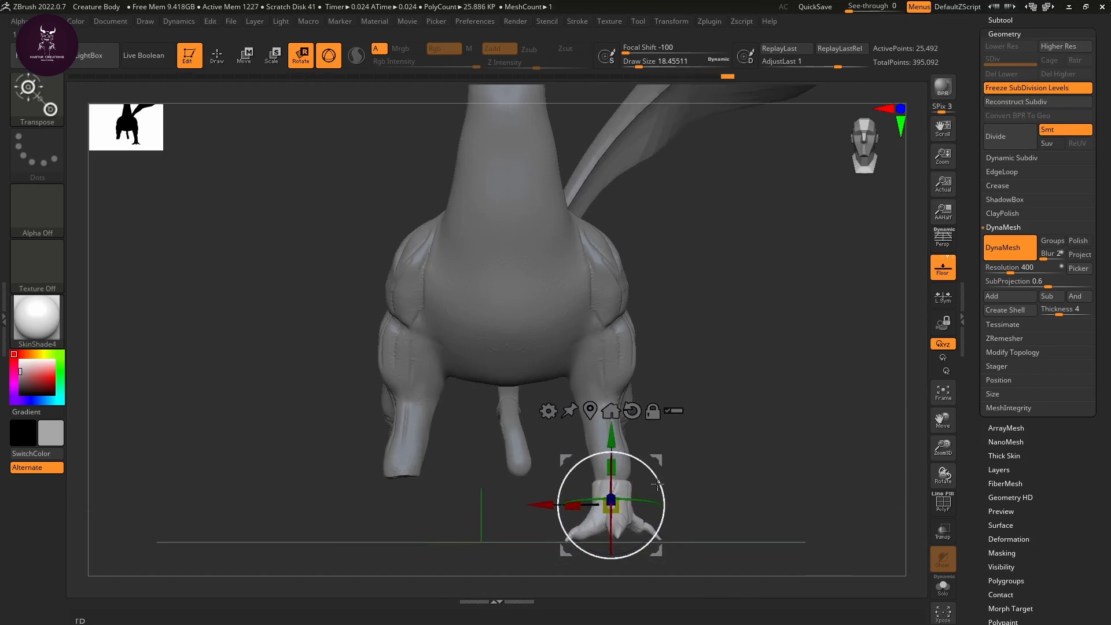
pyautogui.moveTo(617, 515); pyautogui.dragTo(619, 516)
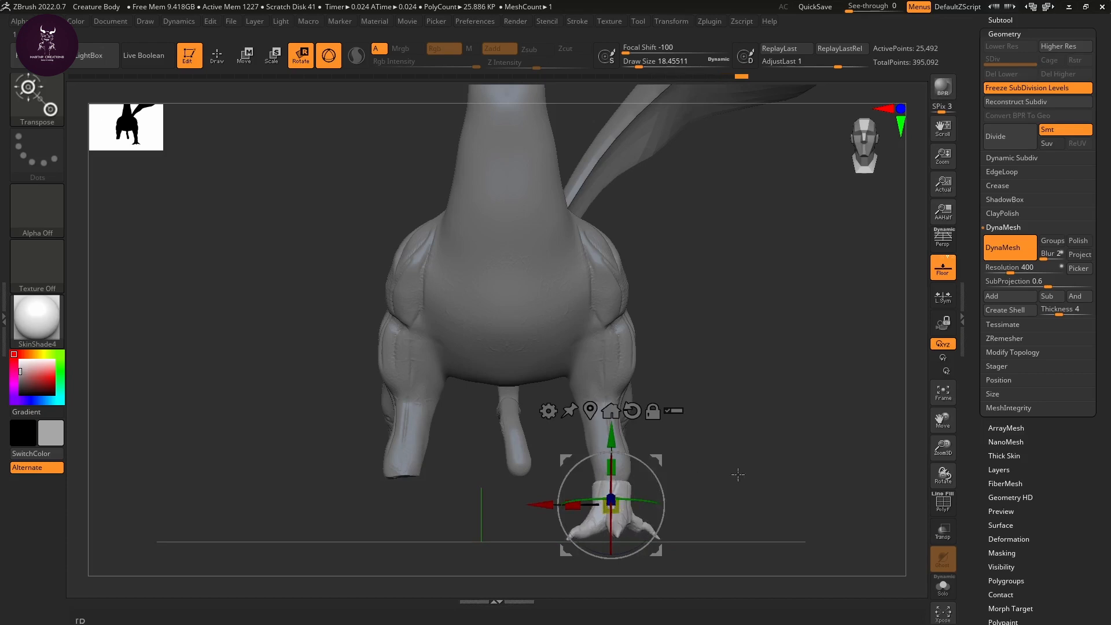
# Step: Duplicate the fitted front foot subtool and move the copy back beneath the hind leg, keeping the original foot visible
pyautogui.moveTo(734, 474); pyautogui.dragTo(743, 484)
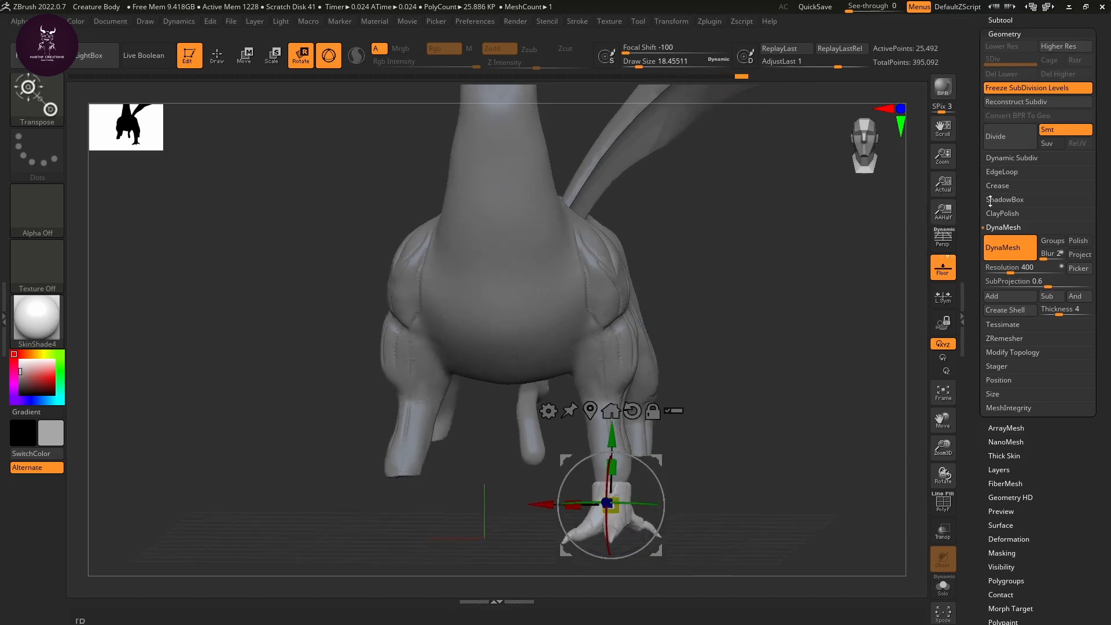
pyautogui.moveTo(977, 157); pyautogui.dragTo(957, 273)
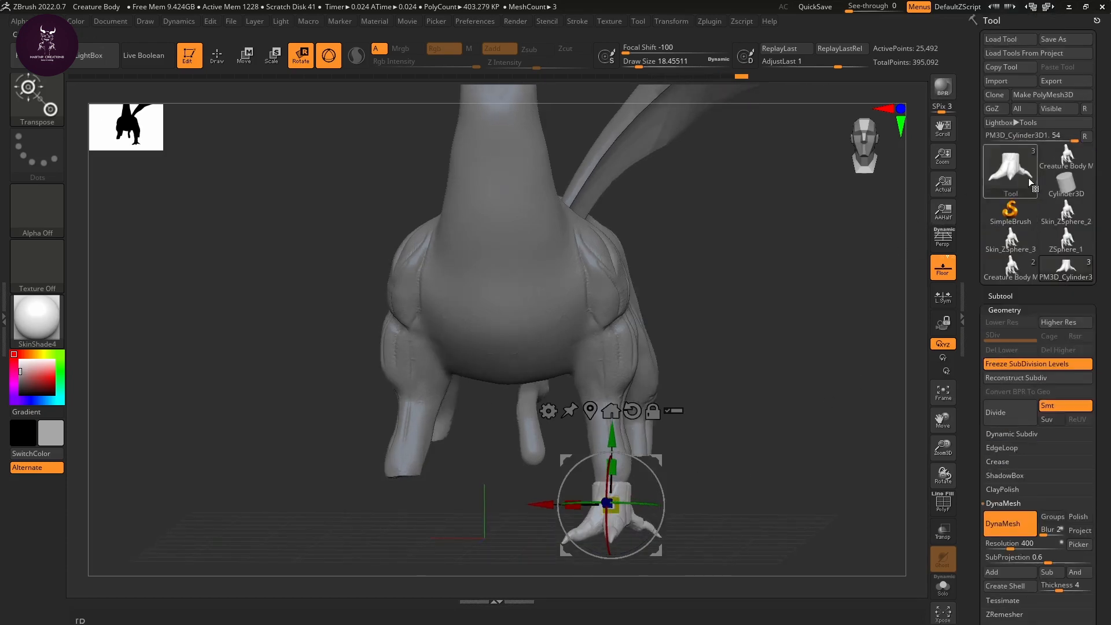
pyautogui.click(1000, 295)
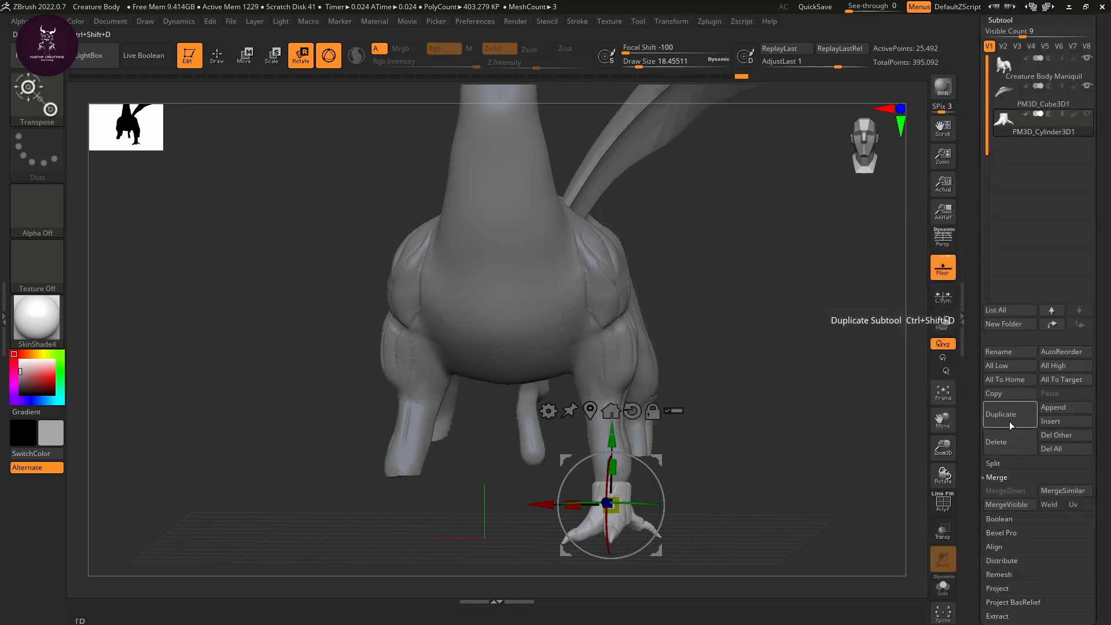
pyautogui.moveTo(817, 472); pyautogui.dragTo(776, 489)
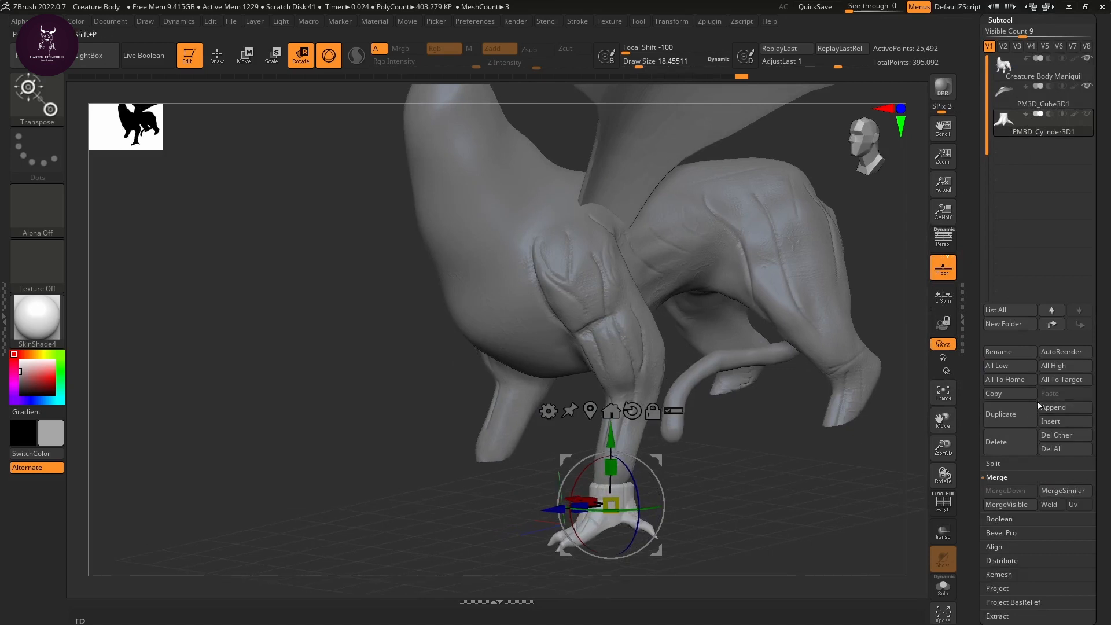
pyautogui.click(990, 419)
pyautogui.moveTo(608, 513); pyautogui.dragTo(773, 509)
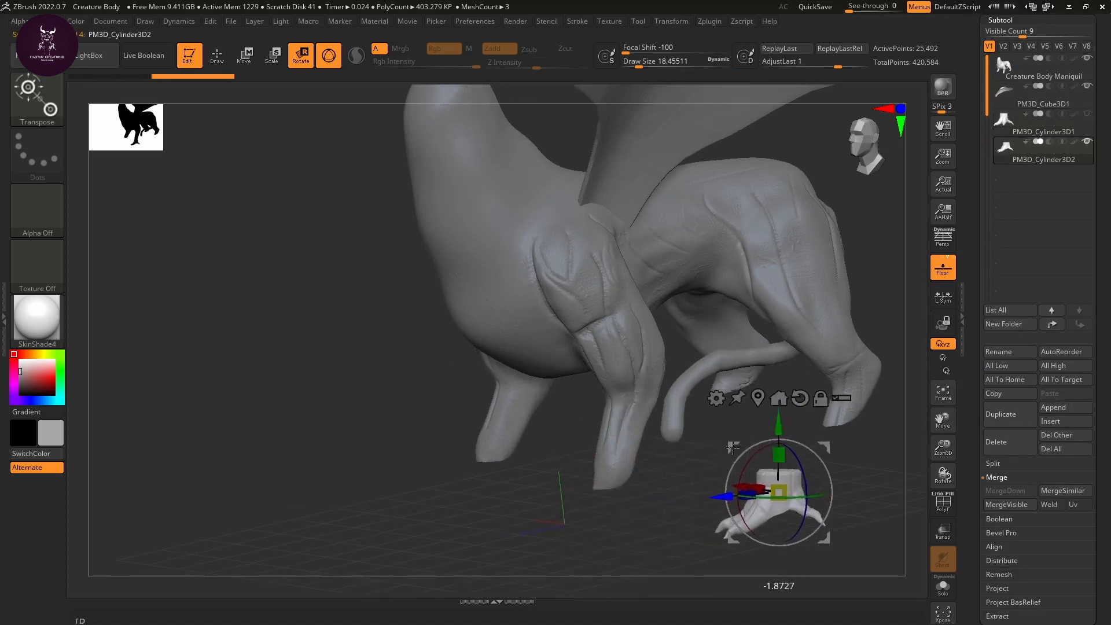
pyautogui.hotkey('ctrl', 'z')
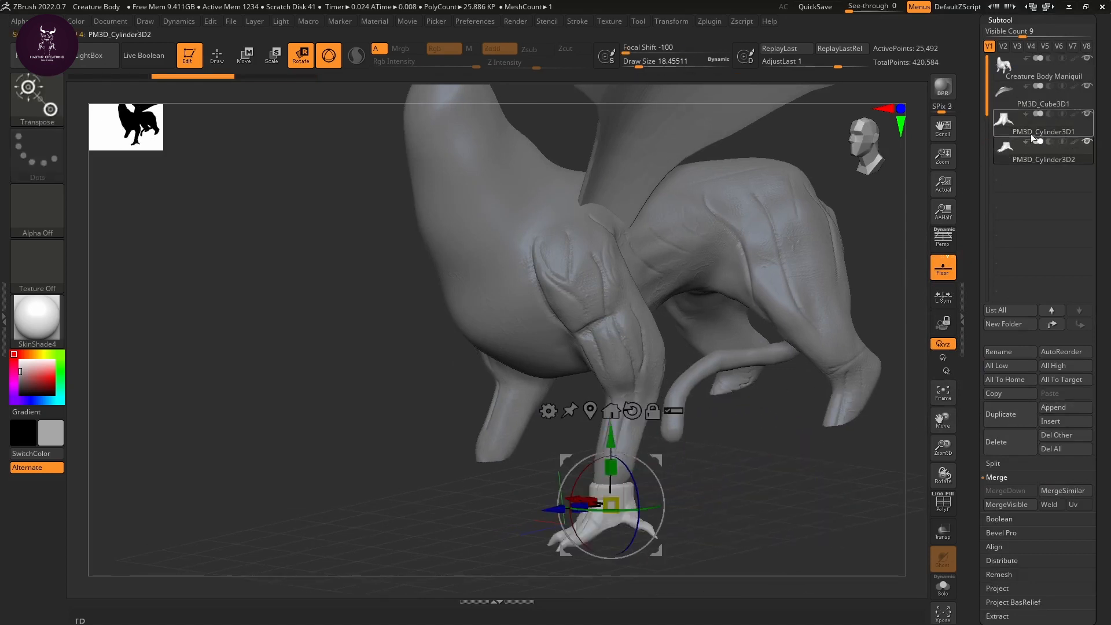
pyautogui.moveTo(660, 477); pyautogui.dragTo(828, 450)
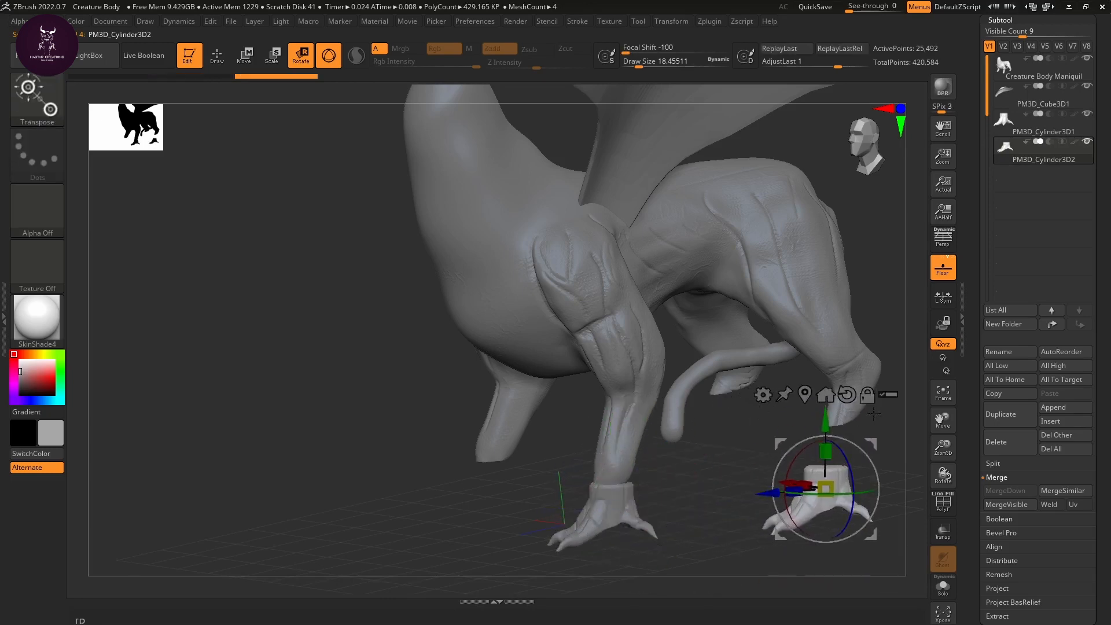
# Step: Raise the duplicated foot and align its ankle with the end of the hind leg in side view
pyautogui.moveTo(898, 373); pyautogui.dragTo(840, 430)
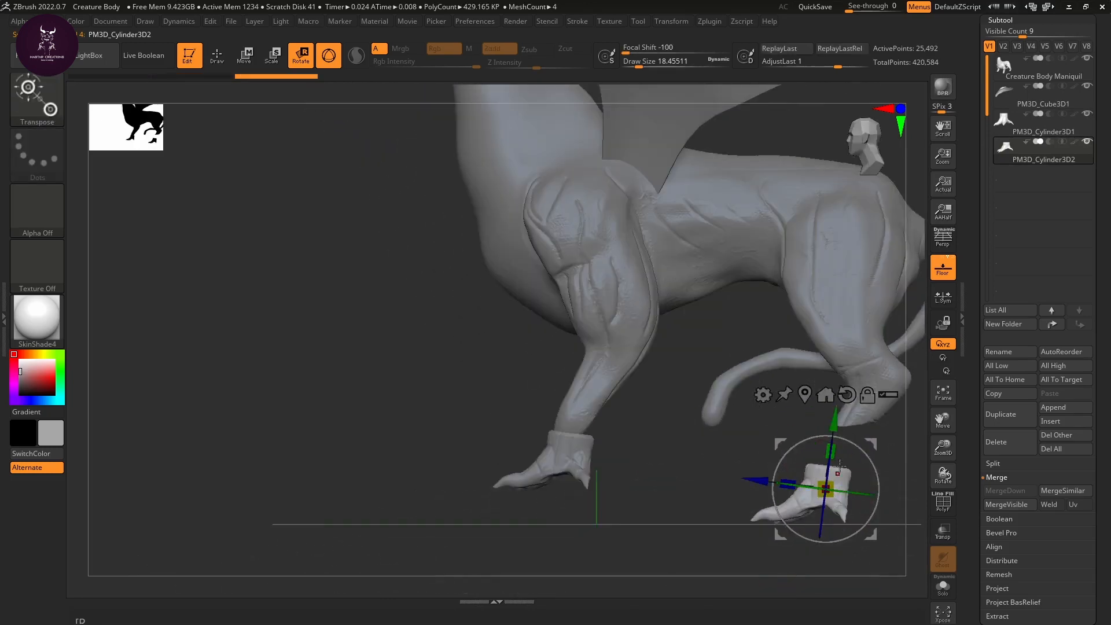
pyautogui.moveTo(837, 481); pyautogui.dragTo(786, 447)
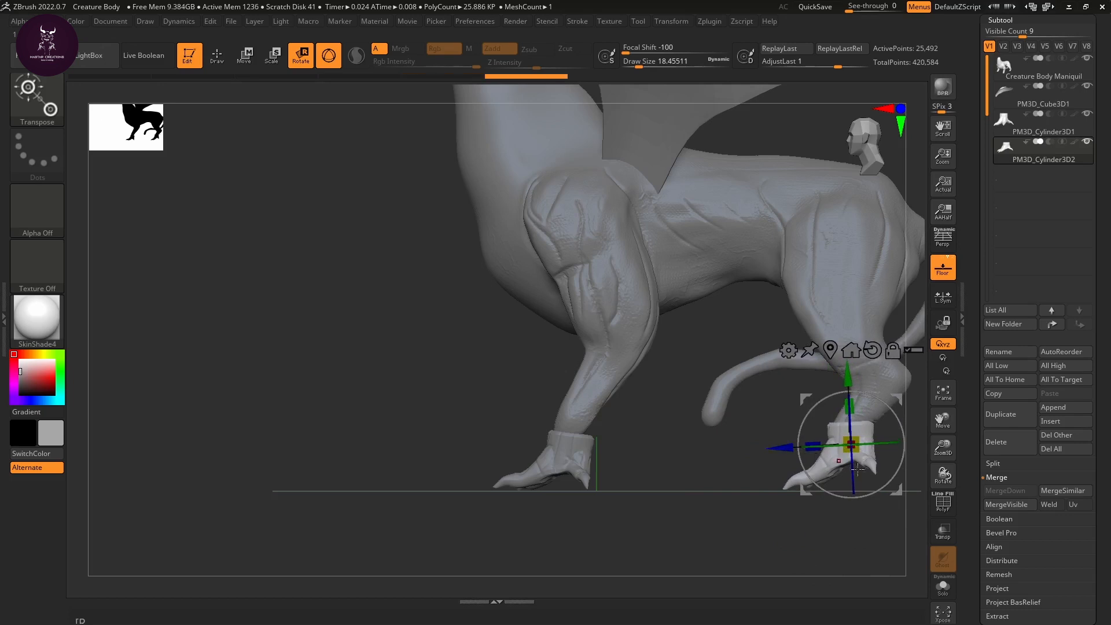
pyautogui.moveTo(879, 495); pyautogui.dragTo(874, 556)
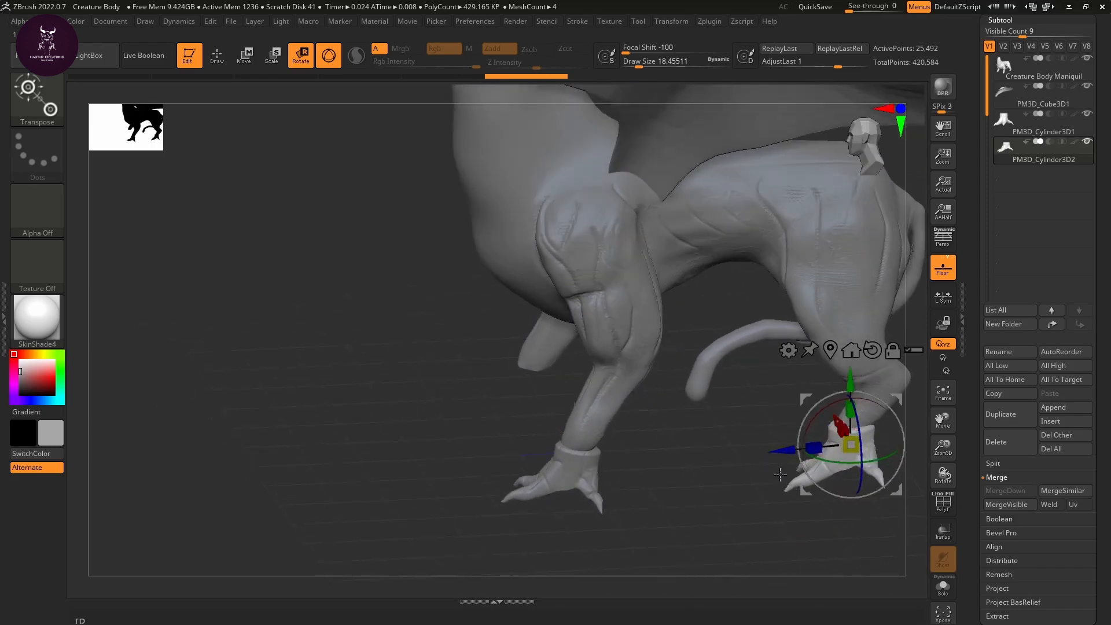
# Step: Reshape the hind foot's rear claw and heel using the Move brush at a draw size of about 197
pyautogui.press('b')
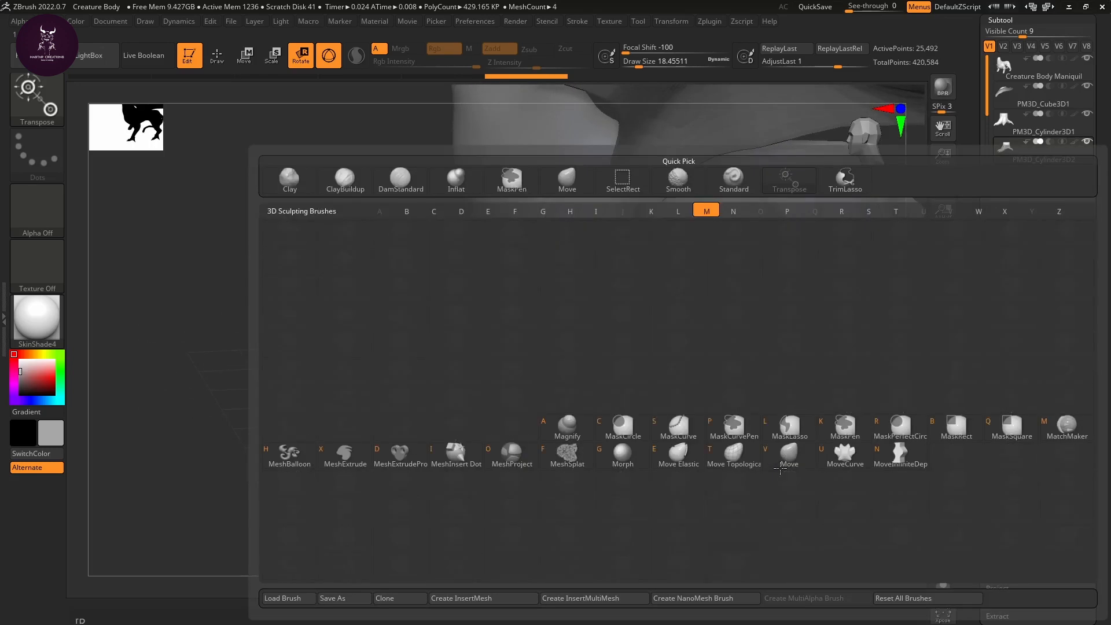
pyautogui.click(782, 460)
pyautogui.press('s')
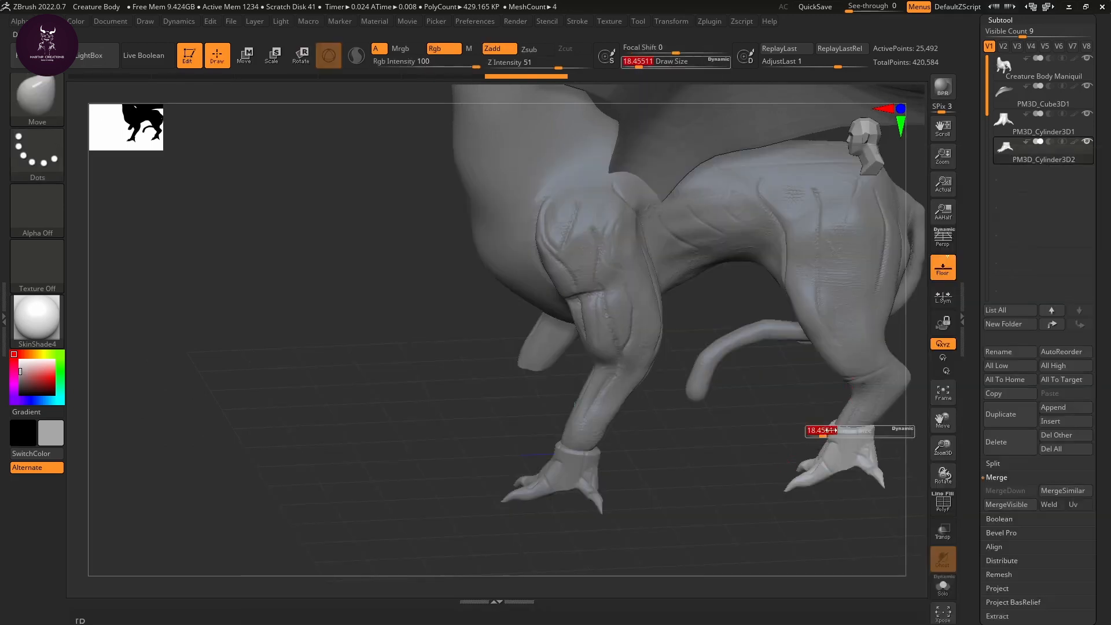
pyautogui.moveTo(822, 435)
pyautogui.mouseDown()
pyautogui.moveTo(854, 436)
pyautogui.moveTo(865, 465)
pyautogui.mouseUp()
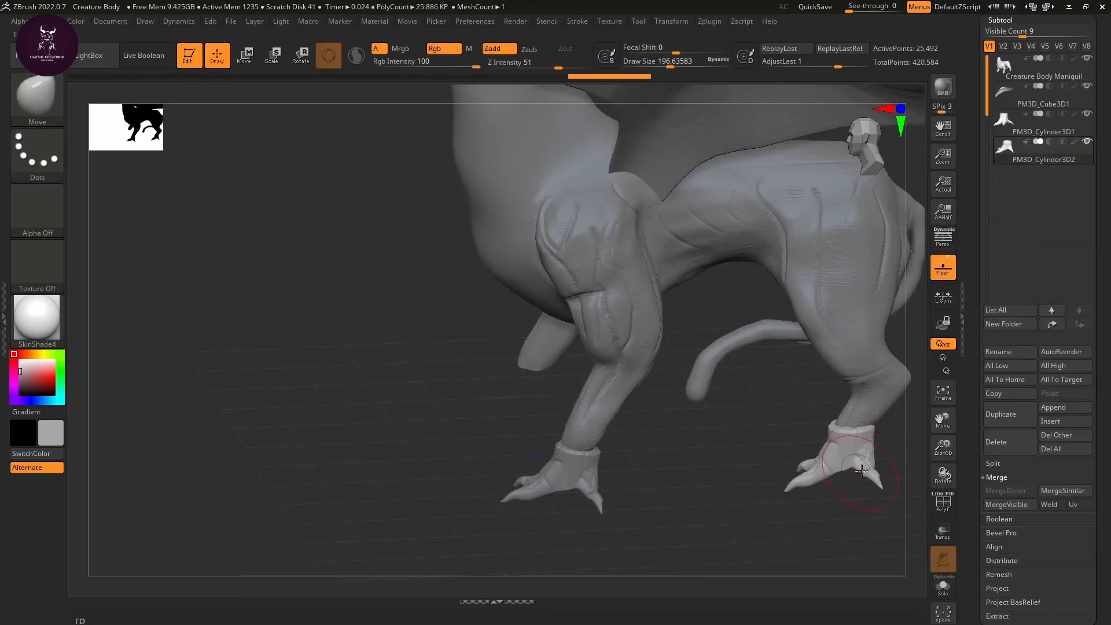
pyautogui.moveTo(873, 491); pyautogui.dragTo(851, 491, button='right')
pyautogui.moveTo(875, 482); pyautogui.dragTo(859, 493)
pyautogui.moveTo(865, 518); pyautogui.dragTo(863, 491, button='right')
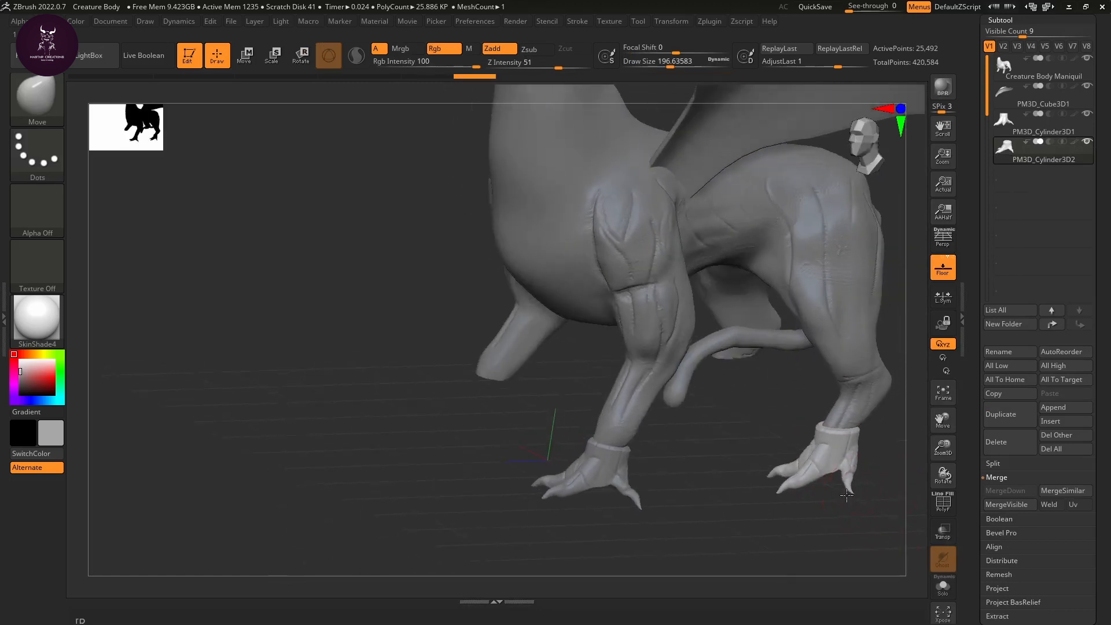
pyautogui.moveTo(847, 495)
pyautogui.mouseDown()
pyautogui.moveTo(853, 468)
pyautogui.moveTo(835, 467)
pyautogui.mouseUp()
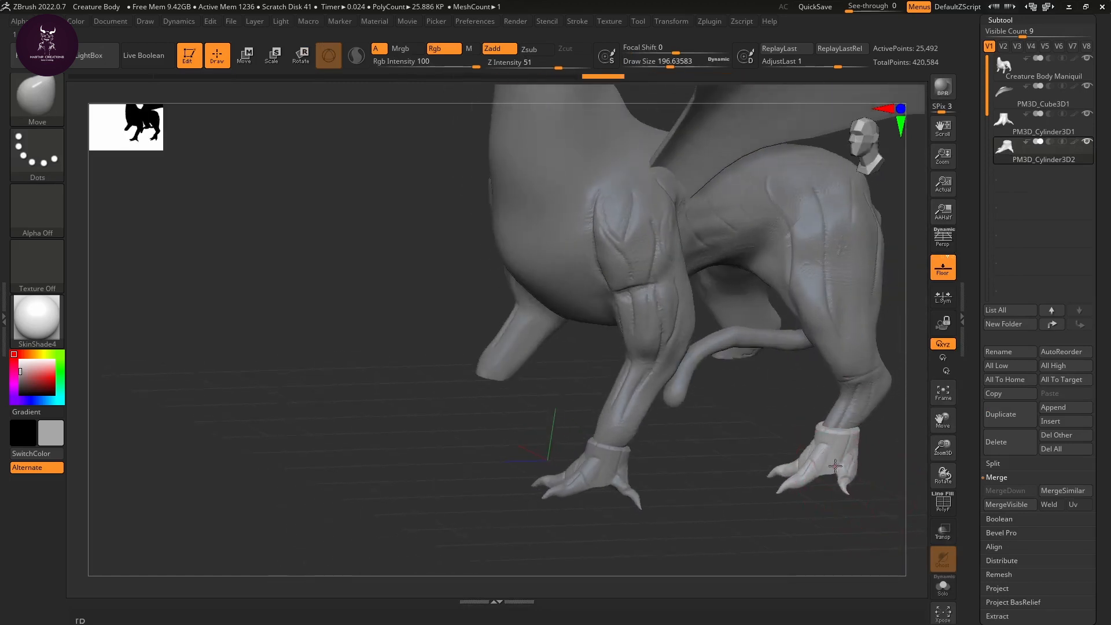
pyautogui.moveTo(849, 456); pyautogui.dragTo(858, 458, button='right')
pyautogui.moveTo(853, 472); pyautogui.dragTo(849, 496)
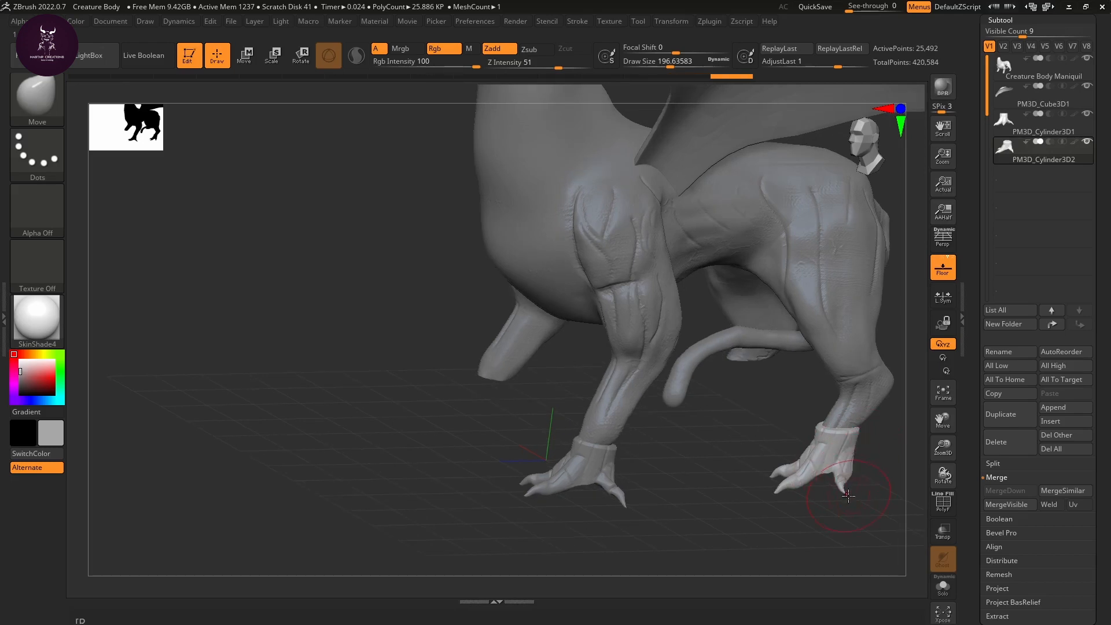
pyautogui.moveTo(840, 496); pyautogui.dragTo(843, 481, button='right')
pyautogui.moveTo(850, 486)
pyautogui.mouseDown()
pyautogui.moveTo(863, 430)
pyautogui.moveTo(828, 424)
pyautogui.moveTo(858, 425)
pyautogui.mouseUp()
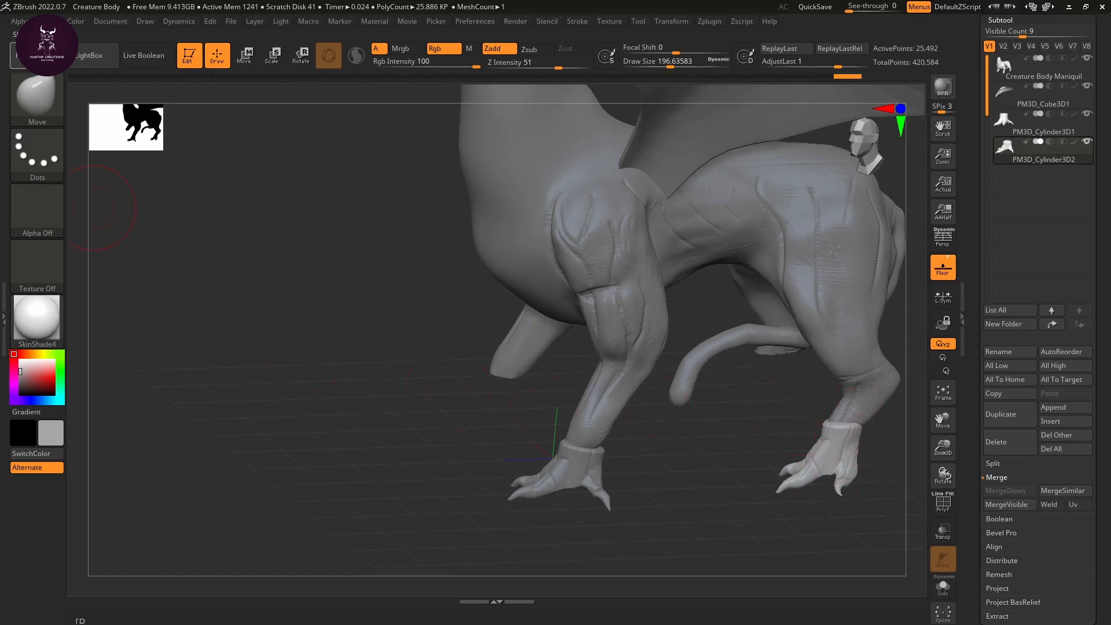
# Step: Merge the front foot subtool down with the hind foot subtool into a single subtool
pyautogui.click(1010, 124)
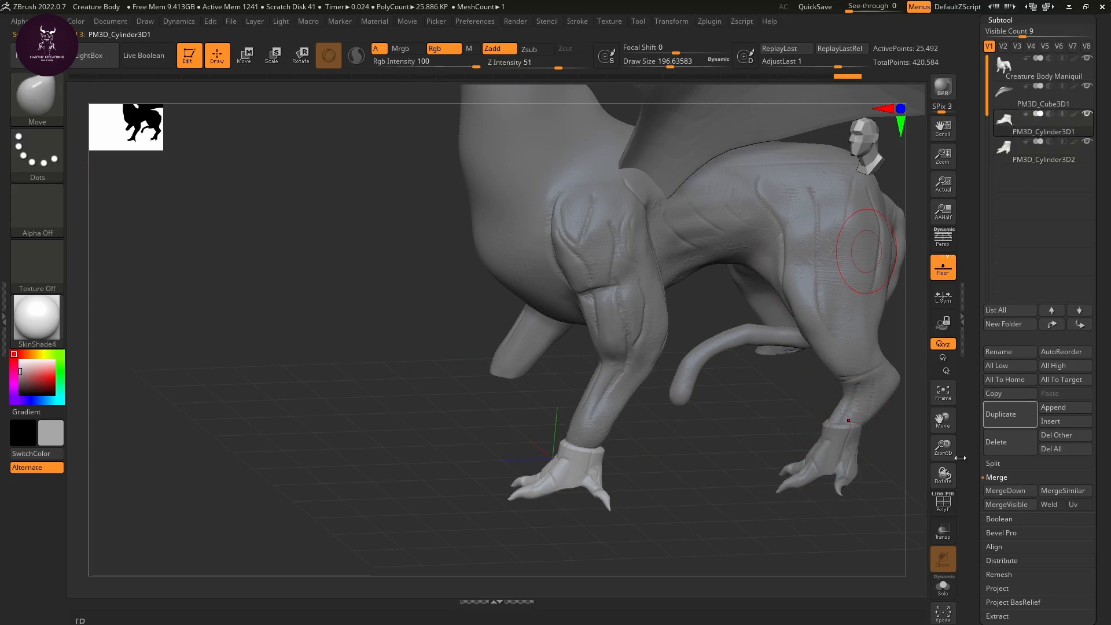
pyautogui.click(1016, 491)
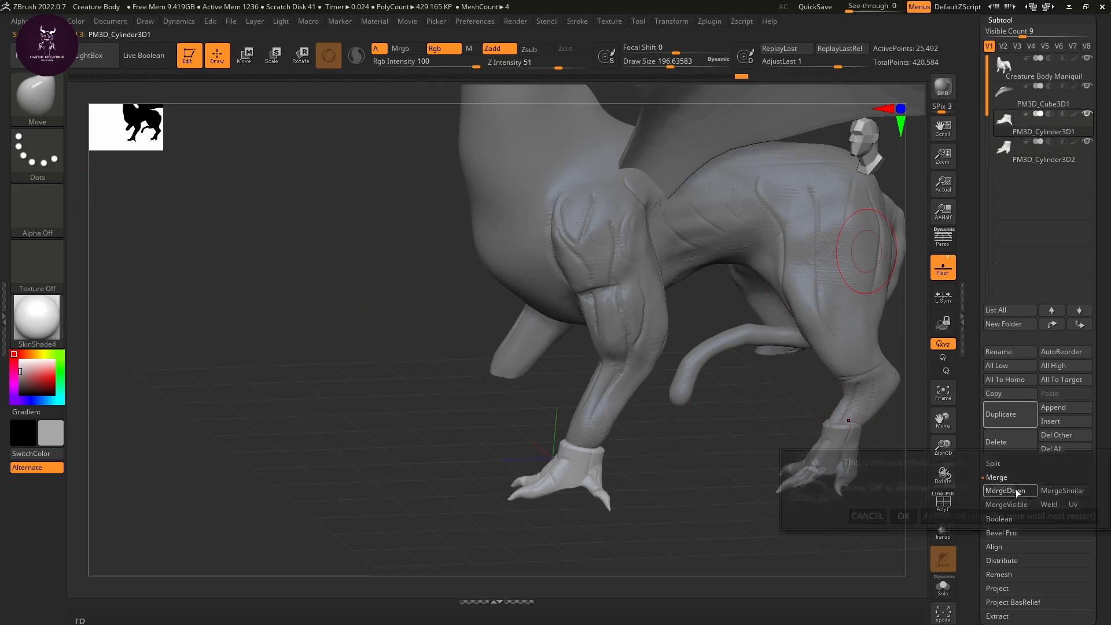
pyautogui.click(903, 516)
# Step: Mirror the merged feet across the X axis with SubTool Master, appending the result as a new subtool
pyautogui.moveTo(778, 545); pyautogui.dragTo(824, 539)
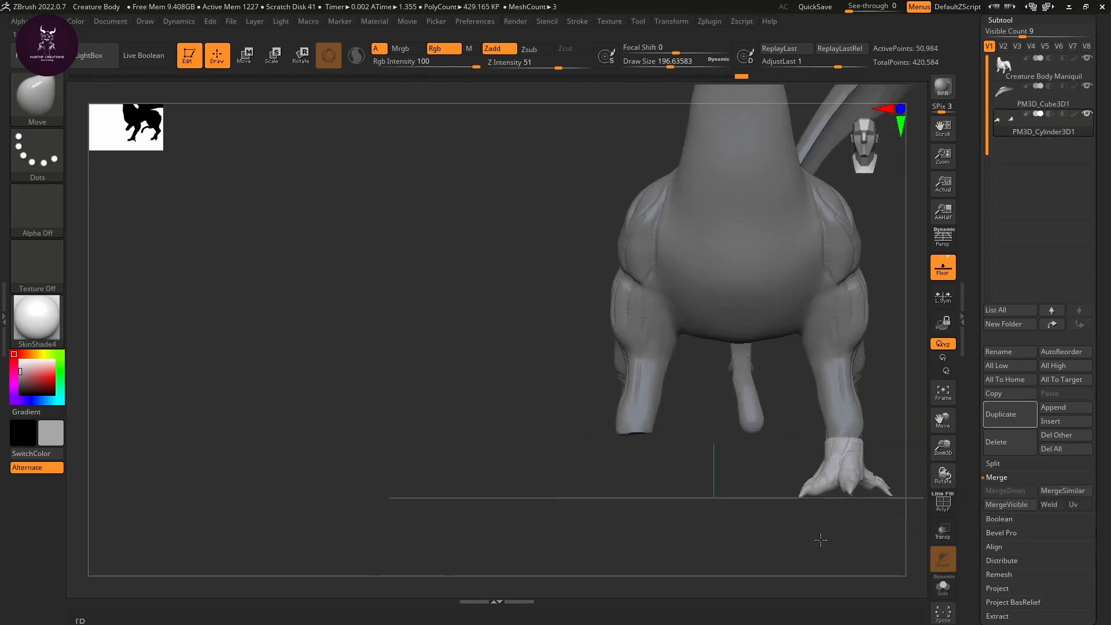
pyautogui.moveTo(755, 486)
pyautogui.keyDown('alt'); pyautogui.mouseDown()
pyautogui.moveTo(689, 526)
pyautogui.moveTo(665, 513)
pyautogui.mouseUp(); pyautogui.keyUp('alt')
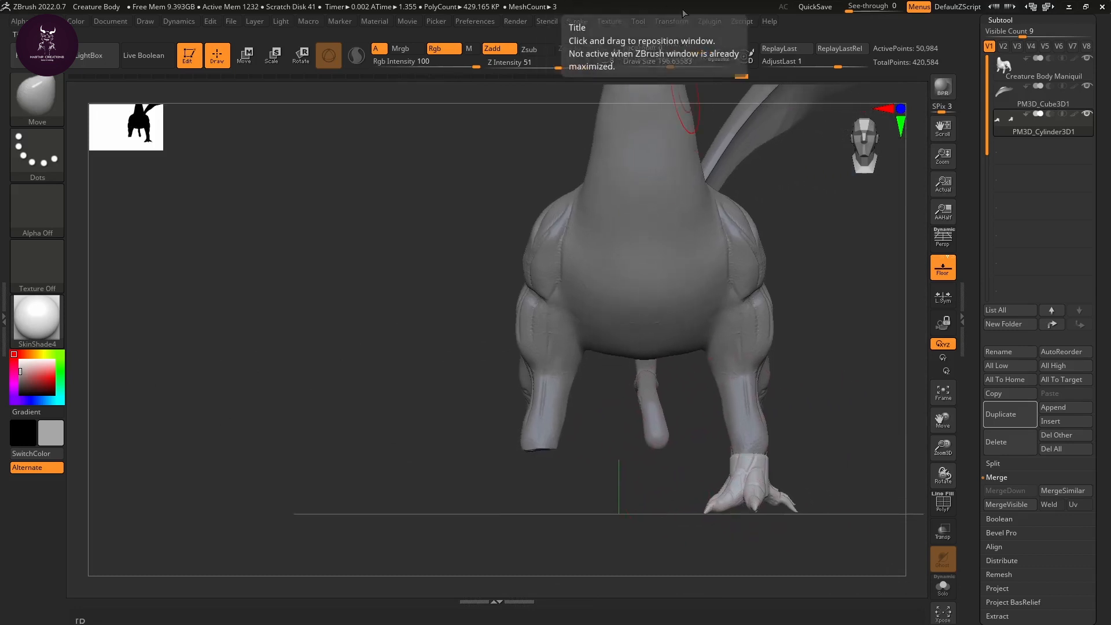
pyautogui.click(709, 20)
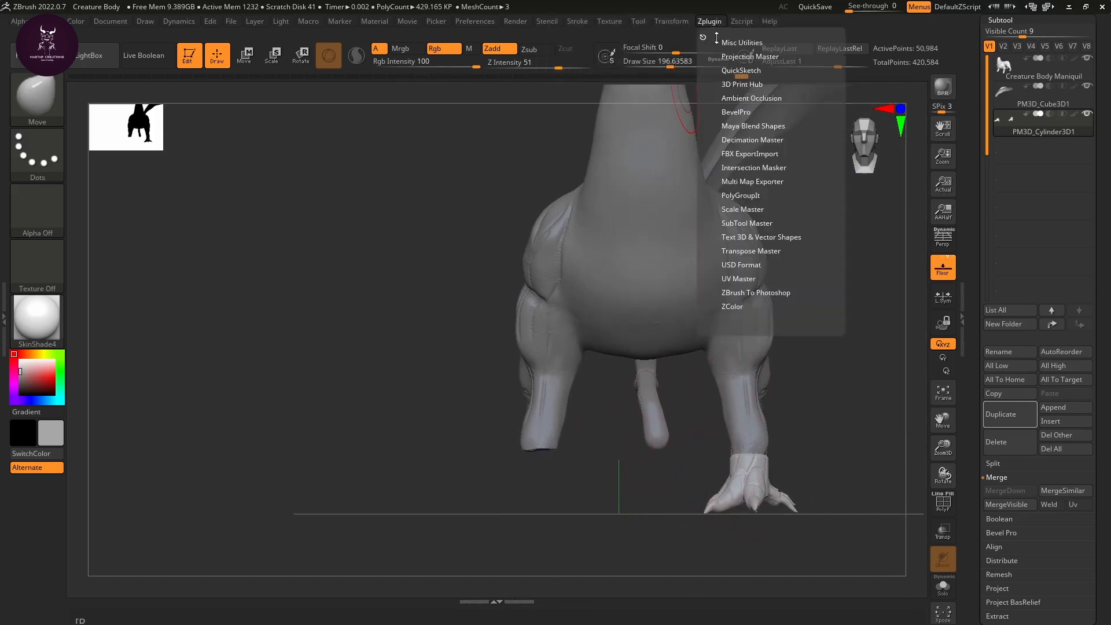
pyautogui.click(754, 196)
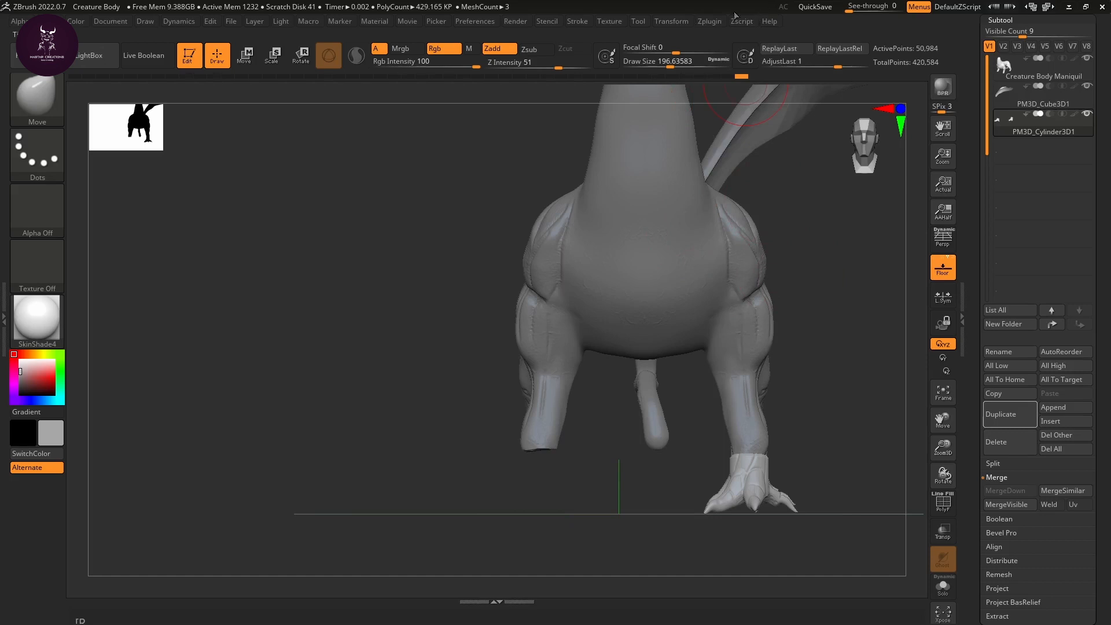
pyautogui.click(712, 21)
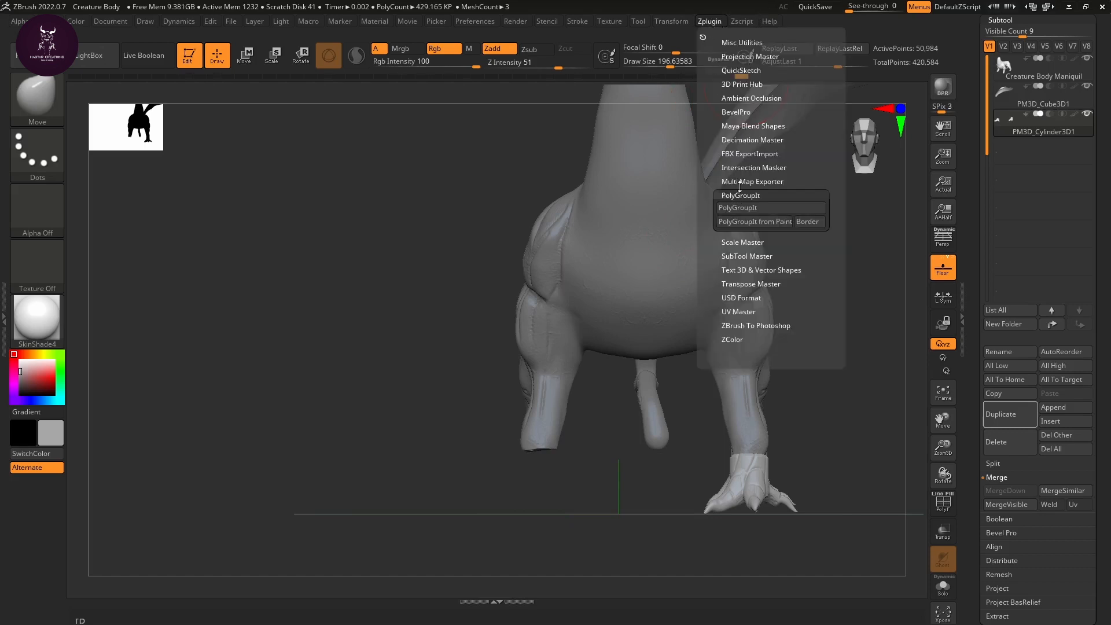
pyautogui.click(746, 243)
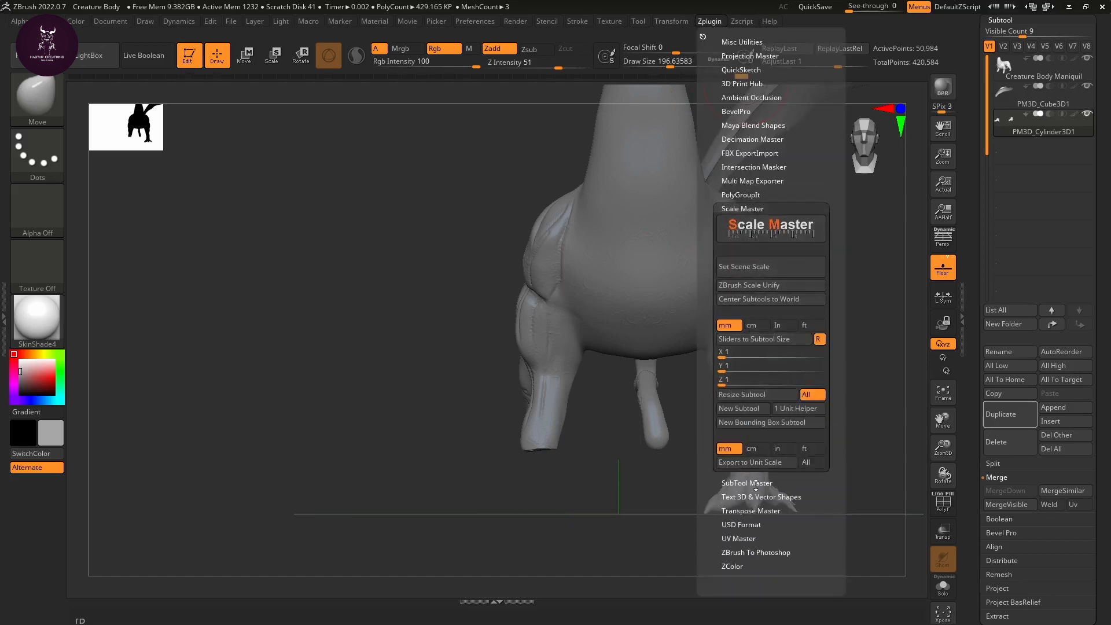
pyautogui.click(715, 22)
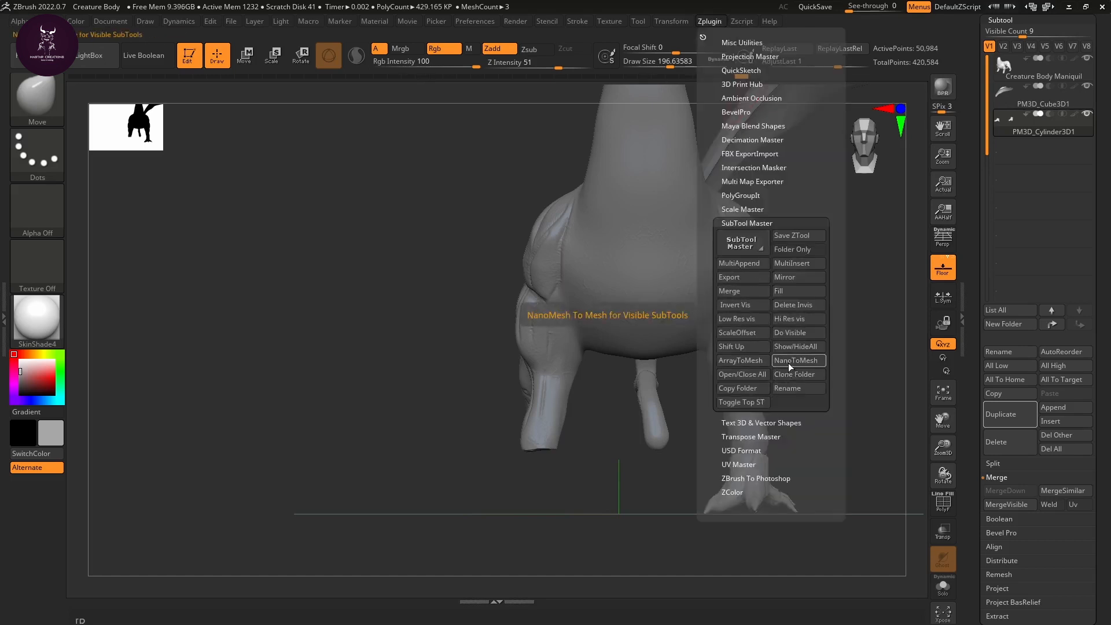
pyautogui.click(798, 277)
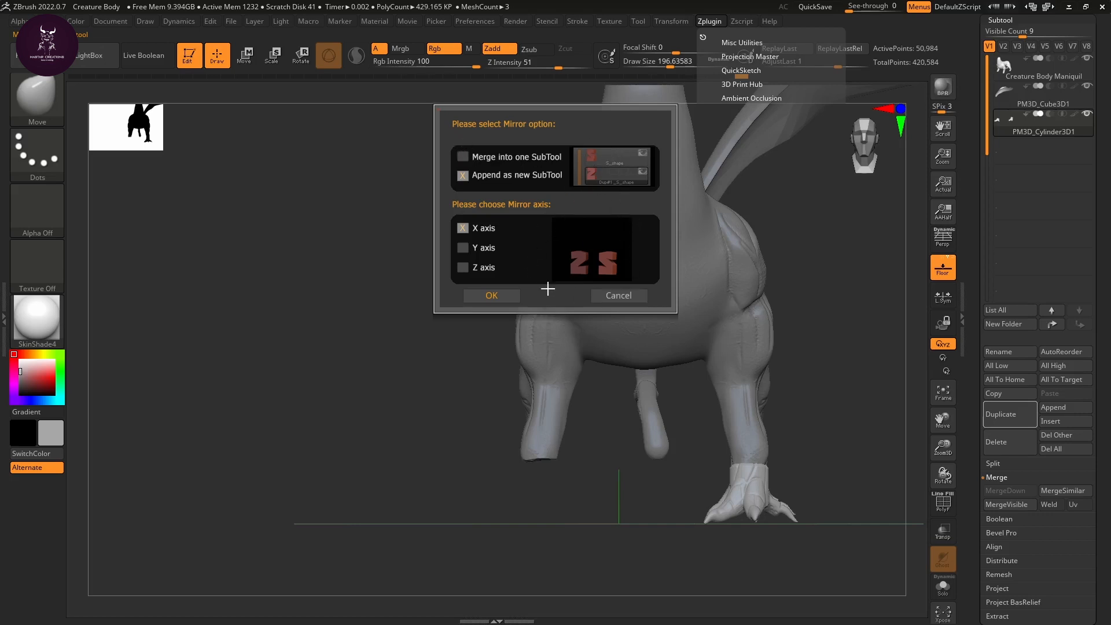
pyautogui.click(500, 296)
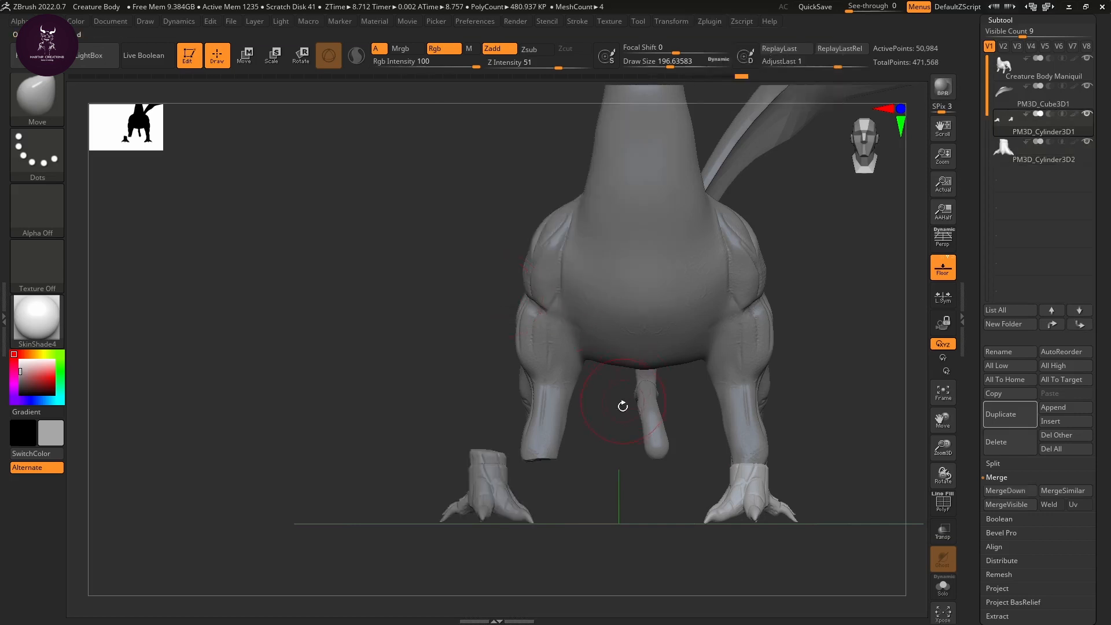
# Step: Move the mirrored feet subtool inward about 0.46 along the X axis to sit beneath the opposite legs
pyautogui.moveTo(576, 563); pyautogui.dragTo(594, 495)
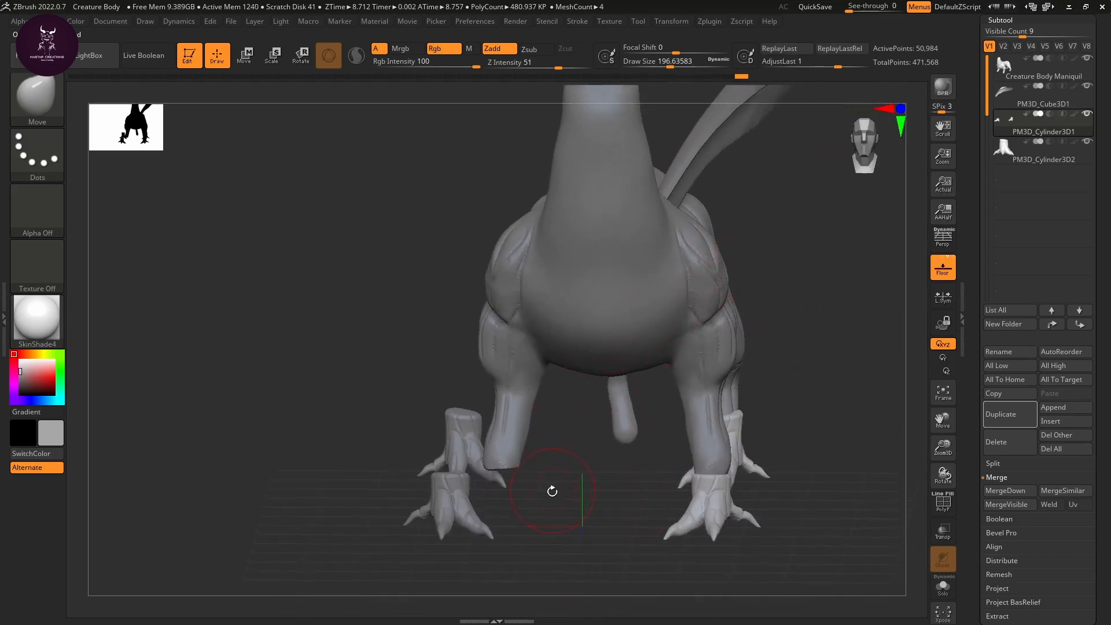
pyautogui.press('w')
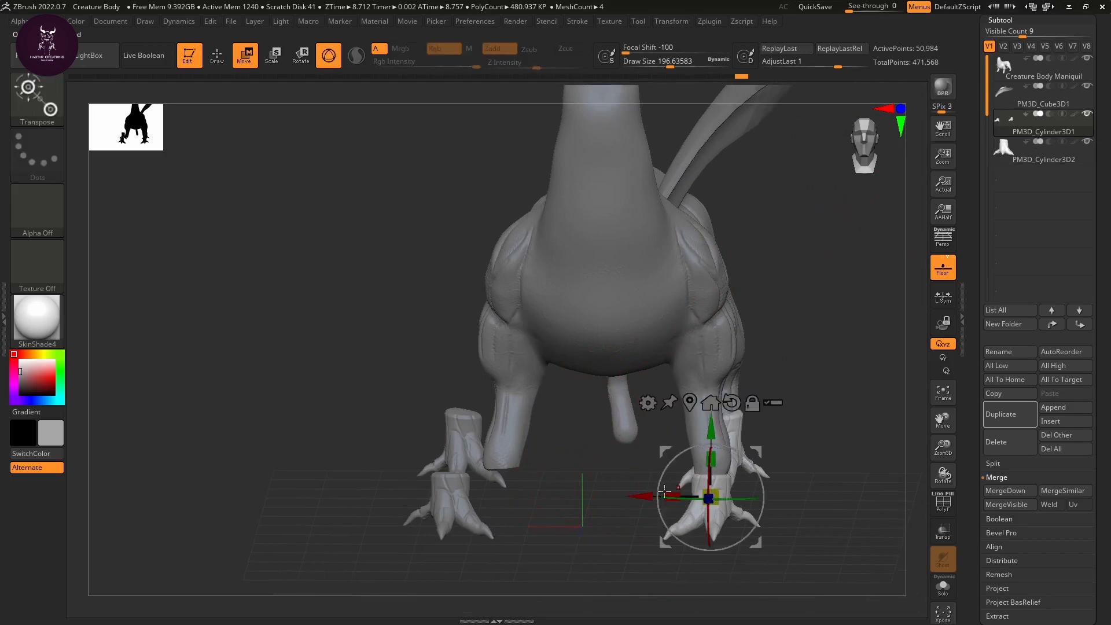
pyautogui.moveTo(653, 498); pyautogui.dragTo(652, 501)
pyautogui.click(1002, 154)
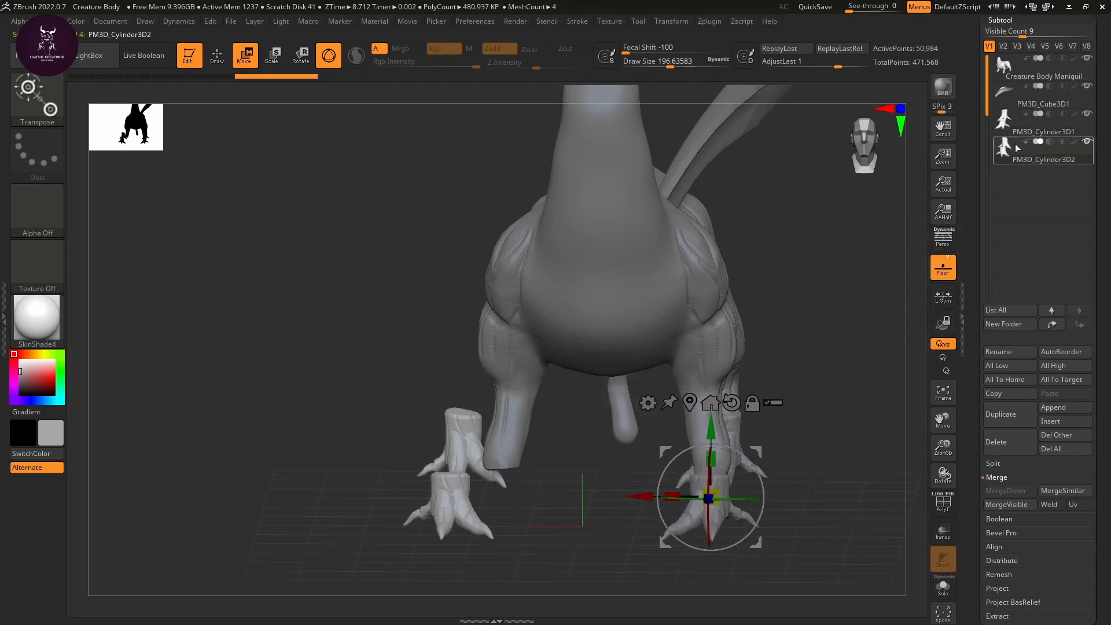
pyautogui.moveTo(1004, 148)
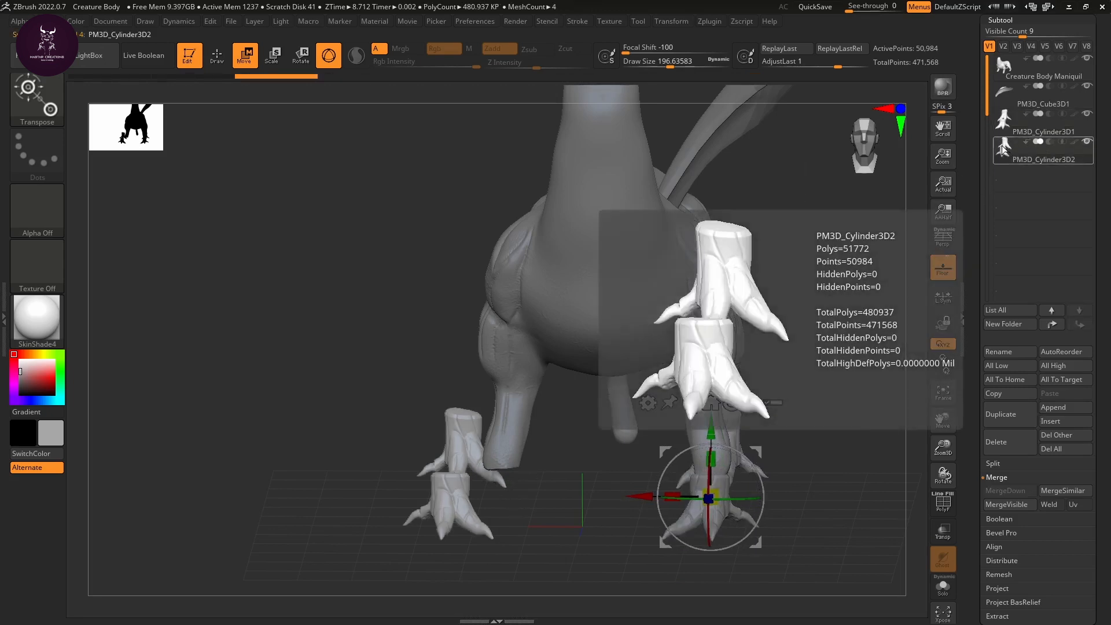
pyautogui.click(1006, 120)
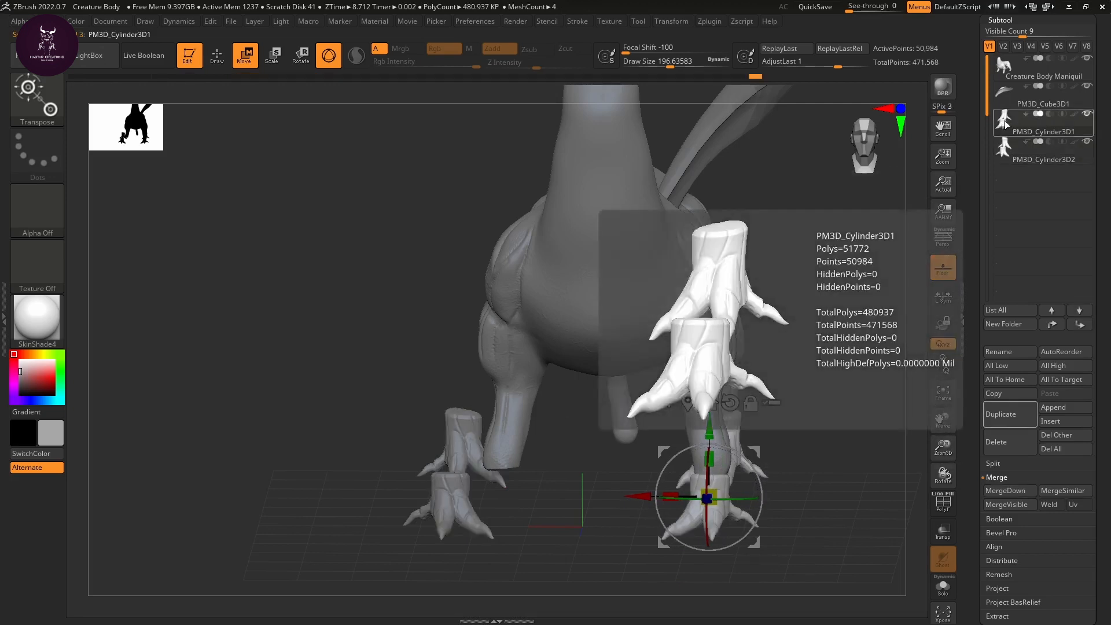
pyautogui.click(1001, 148)
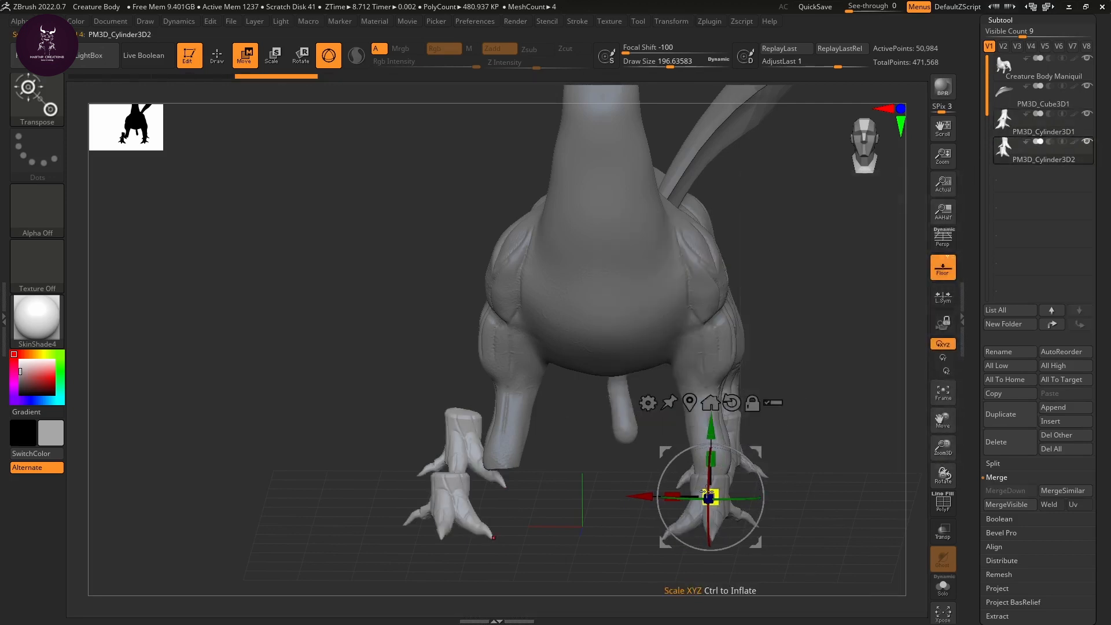
pyautogui.moveTo(707, 492); pyautogui.dragTo(701, 497)
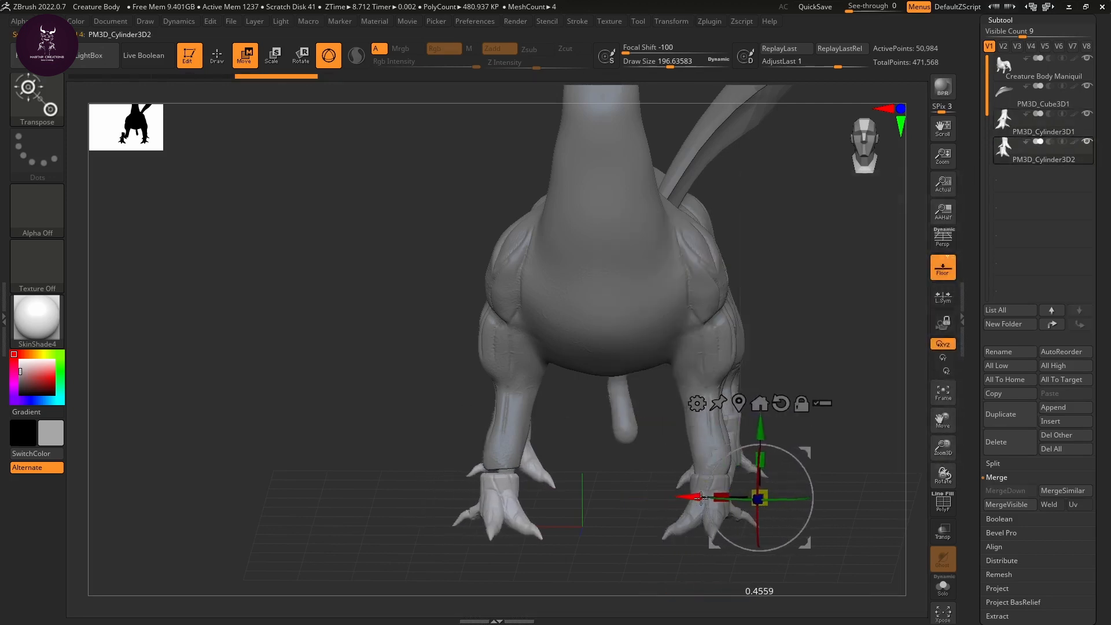
# Step: Raise the mirrored feet subtool slightly along the Y axis toward the ends of the opposite legs
pyautogui.moveTo(644, 529)
pyautogui.mouseDown()
pyautogui.moveTo(626, 535)
pyautogui.moveTo(665, 523)
pyautogui.mouseUp()
pyautogui.moveTo(758, 425); pyautogui.dragTo(755, 423)
pyautogui.moveTo(787, 489)
pyautogui.mouseDown()
pyautogui.moveTo(802, 481)
pyautogui.moveTo(779, 491)
pyautogui.moveTo(788, 489)
pyautogui.mouseUp()
pyautogui.keyDown('shift'); pyautogui.moveTo(656, 513); pyautogui.dragTo(632, 541); pyautogui.keyUp('shift')
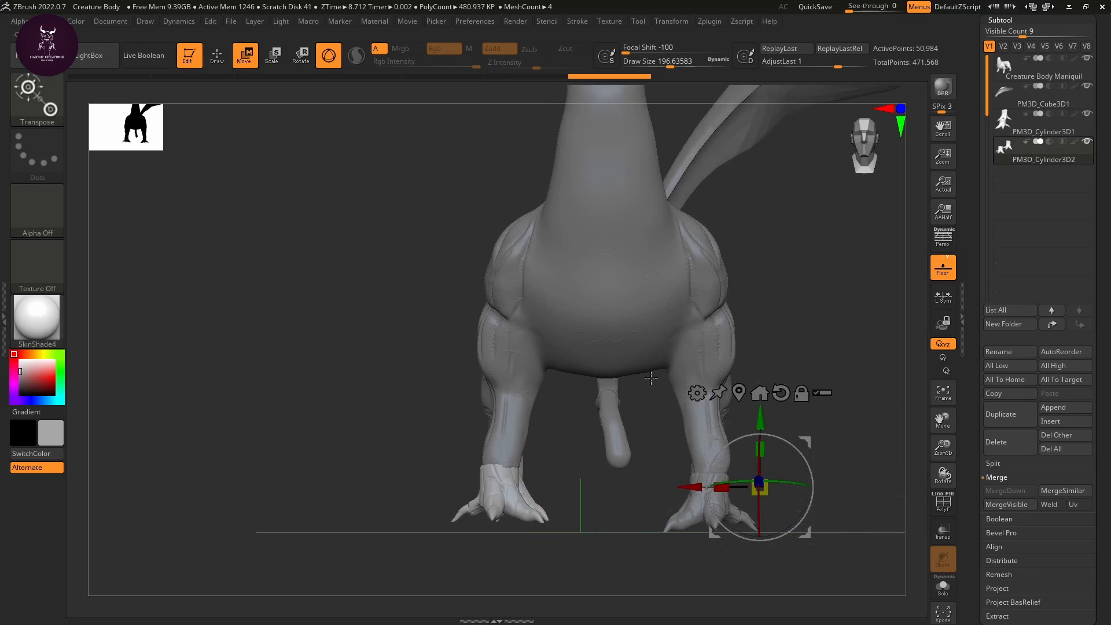
# Step: Undo the recent position changes made to the mirrored feet subtool
pyautogui.press('ctrl')
pyautogui.hotkey('ctrl', 'z')
pyautogui.hotkey('ctrl', 'z')
pyautogui.hotkey('ctrl', 'z')
pyautogui.hotkey('ctrl', 'z')
pyautogui.hotkey('ctrl', 'z')
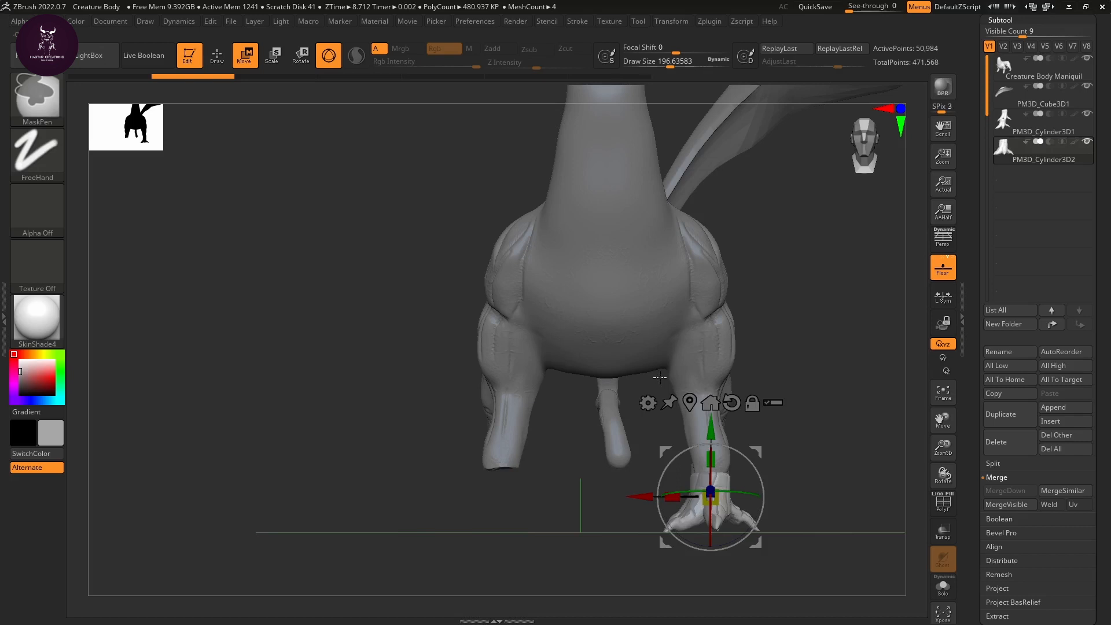
pyautogui.hotkey('ctrl', 'z')
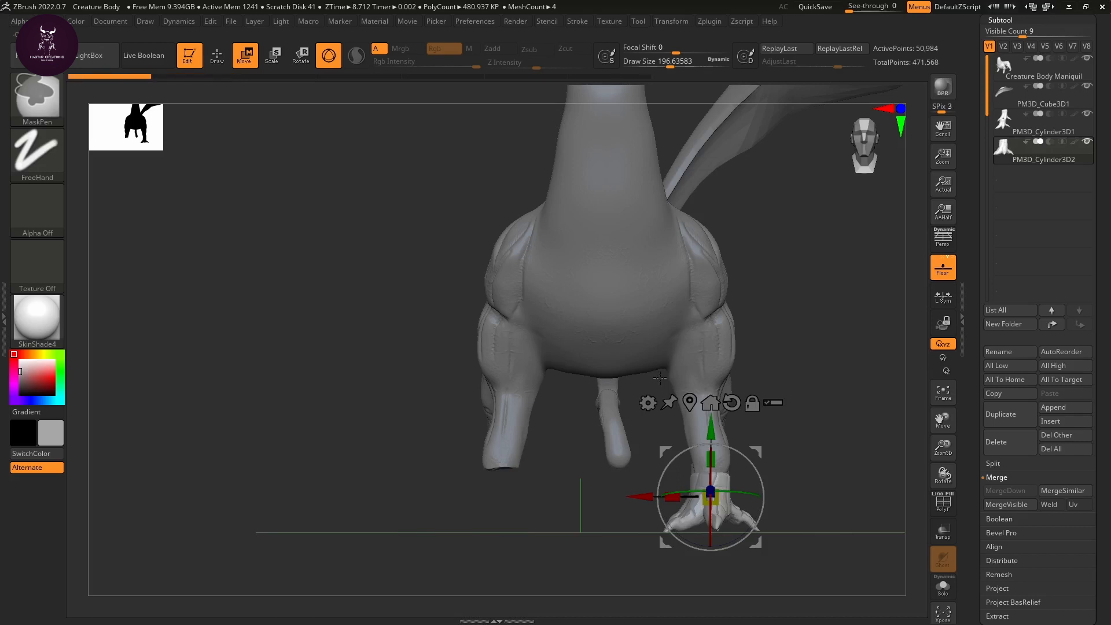
# Step: Delete the mirrored feet subtool PM3D_Cylinder3D2
pyautogui.moveTo(660, 377); pyautogui.dragTo(804, 480)
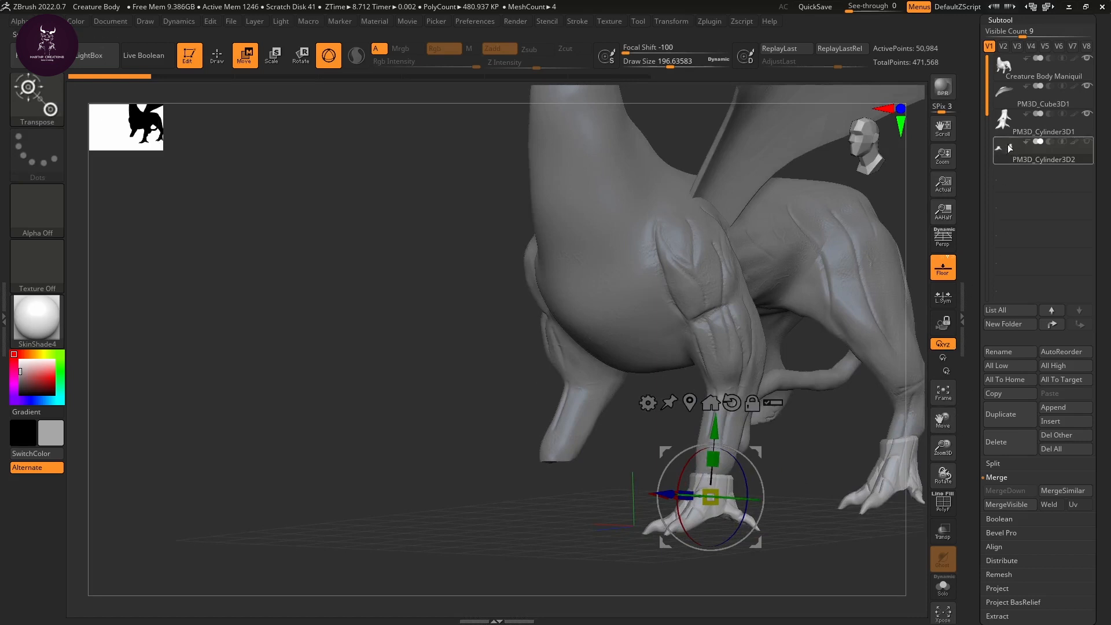
pyautogui.click(997, 441)
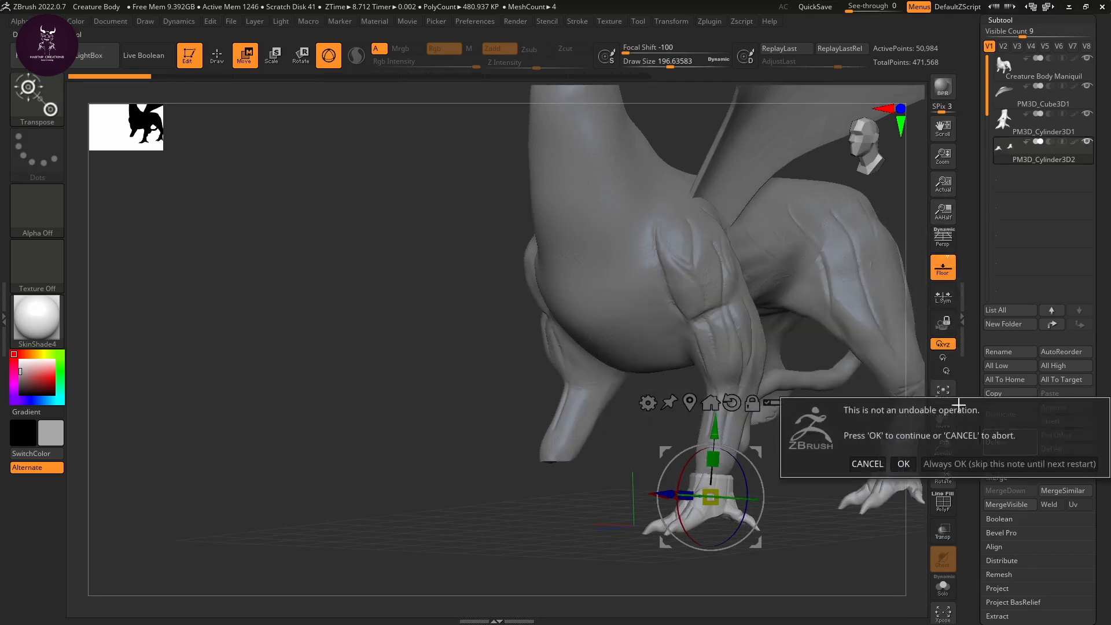
pyautogui.click(904, 466)
# Step: Move the Creature Body Maniquil subtool along the X axis to centre it on the floor grid's vertical axis
pyautogui.click(1008, 68)
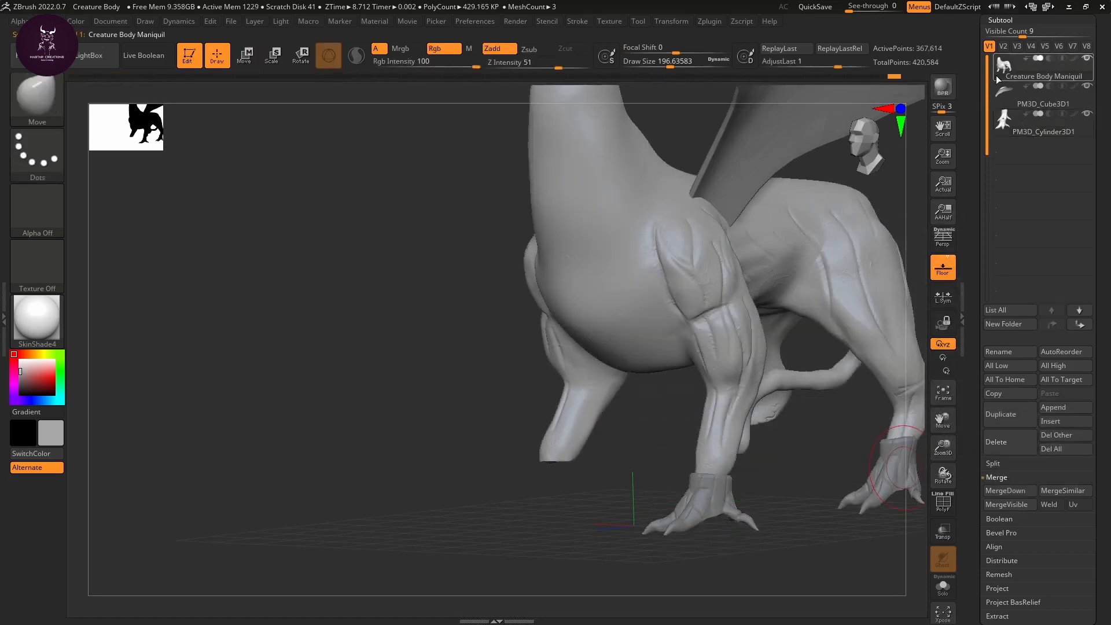
pyautogui.press('w')
pyautogui.keyDown('shift'); pyautogui.moveTo(632, 493); pyautogui.dragTo(655, 490); pyautogui.keyUp('shift')
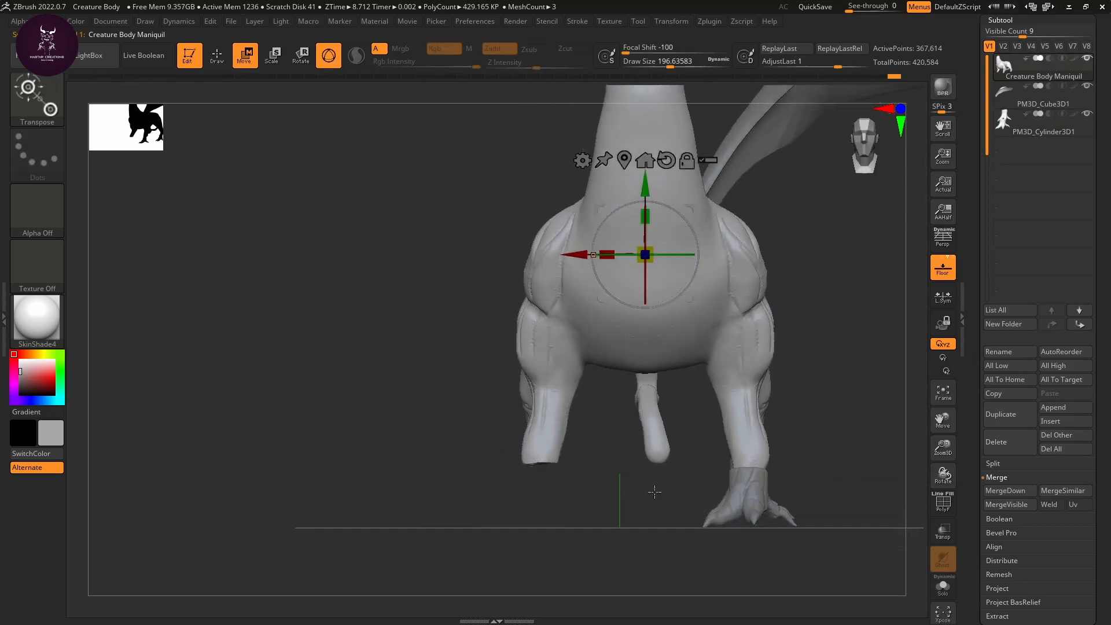
pyautogui.moveTo(584, 255)
pyautogui.mouseDown()
pyautogui.moveTo(572, 255)
pyautogui.moveTo(597, 254)
pyautogui.moveTo(586, 254)
pyautogui.mouseUp()
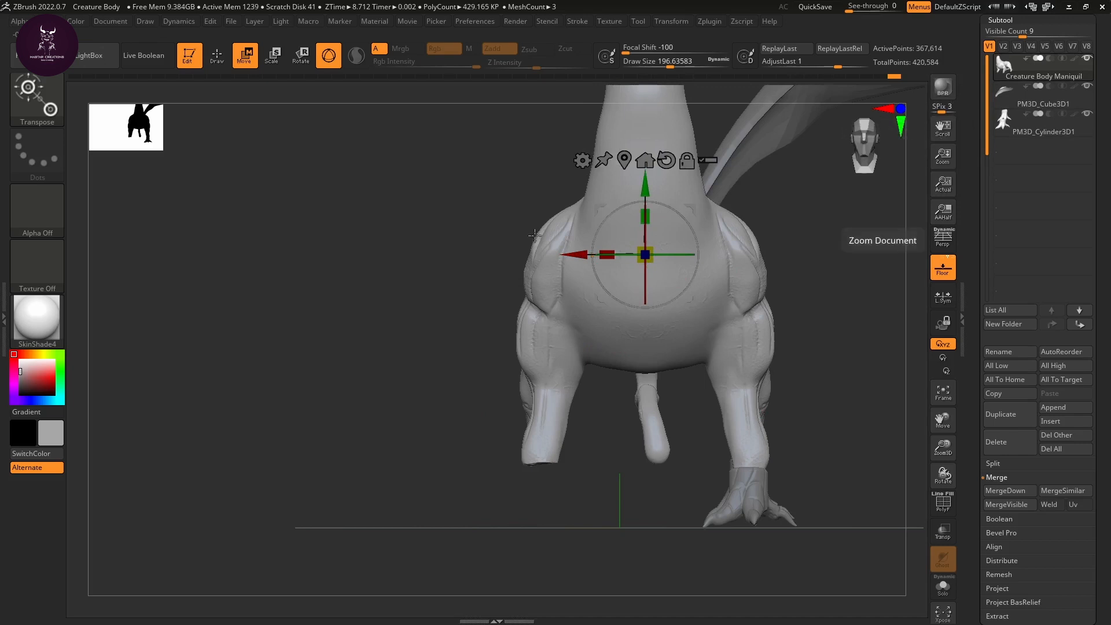
pyautogui.moveTo(577, 255); pyautogui.dragTo(553, 255)
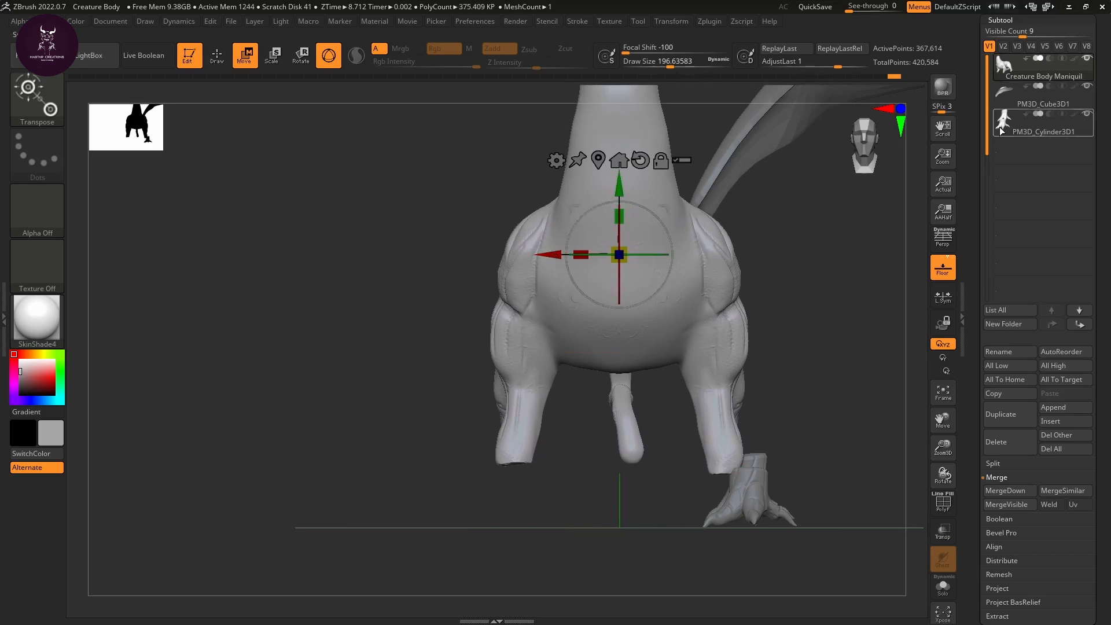
# Step: Move the PM3D_Cylinder3D1 feet subtool about -0.235 along the X axis to align it beneath the creature's legs
pyautogui.click(1002, 131)
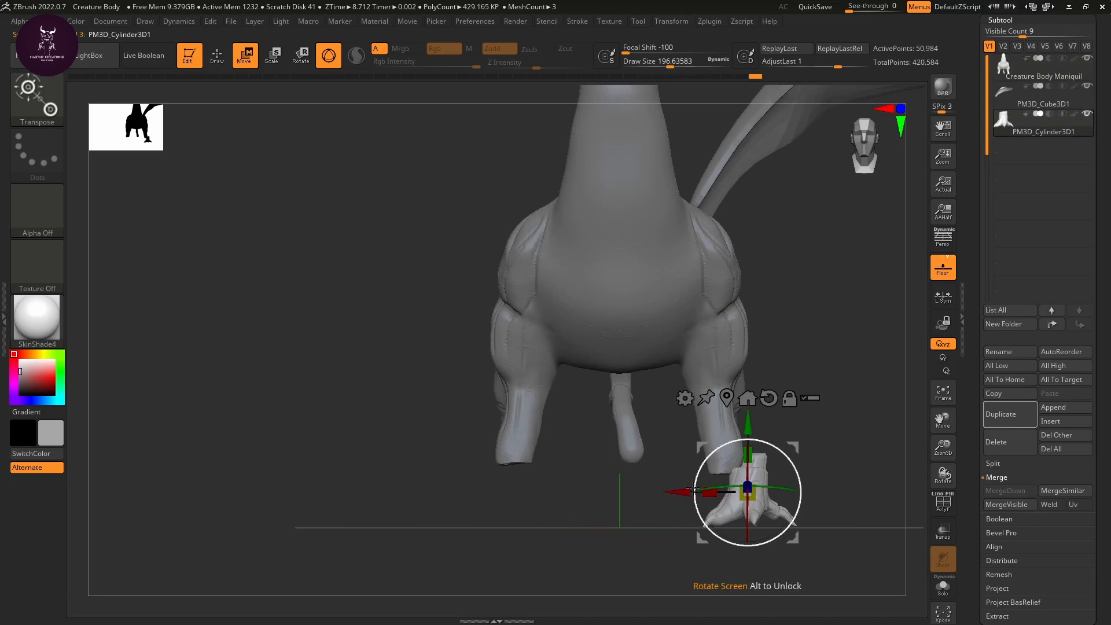
pyautogui.moveTo(698, 476); pyautogui.dragTo(660, 497)
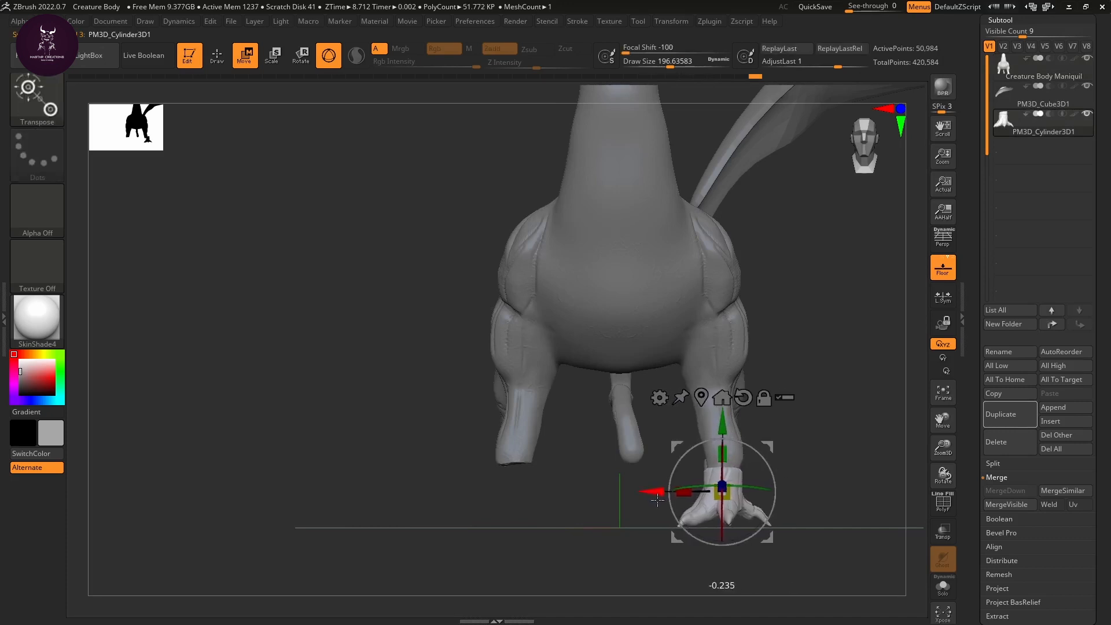
pyautogui.moveTo(870, 491); pyautogui.dragTo(828, 485)
pyautogui.keyDown('alt'); pyautogui.moveTo(829, 484); pyautogui.dragTo(720, 491); pyautogui.keyUp('alt')
pyautogui.keyDown('alt'); pyautogui.moveTo(828, 511); pyautogui.dragTo(839, 540); pyautogui.keyUp('alt')
pyautogui.moveTo(661, 487); pyautogui.dragTo(662, 486)
pyautogui.moveTo(550, 479); pyautogui.dragTo(625, 436)
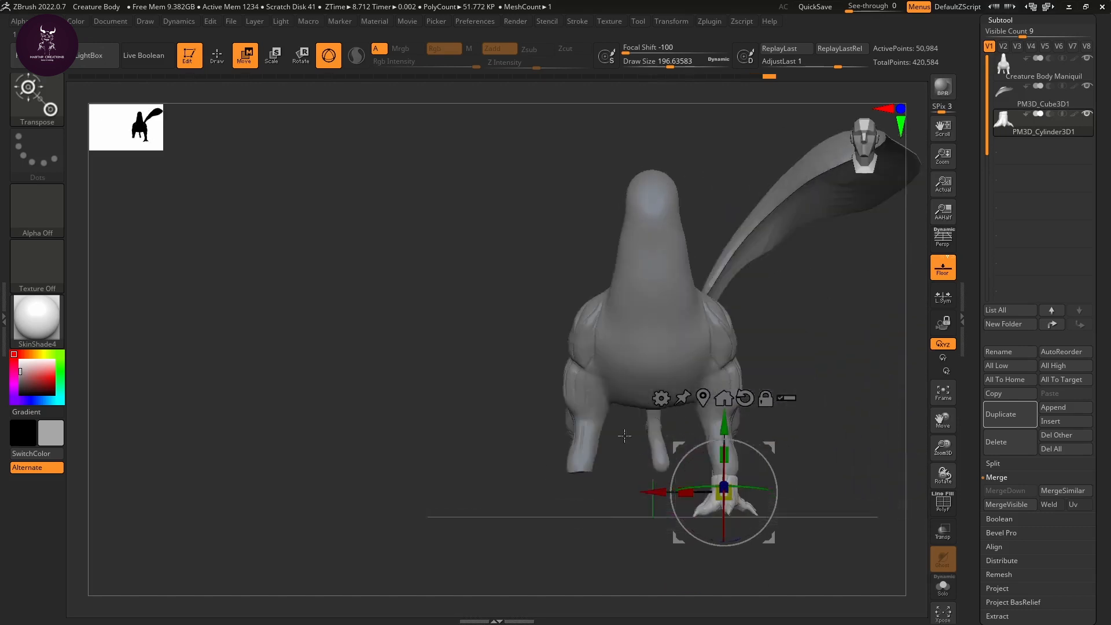
# Step: Move the PM3D_Cube3D1 wing subtool along its local axes to reattach it at the creature's shoulder
pyautogui.click(1004, 100)
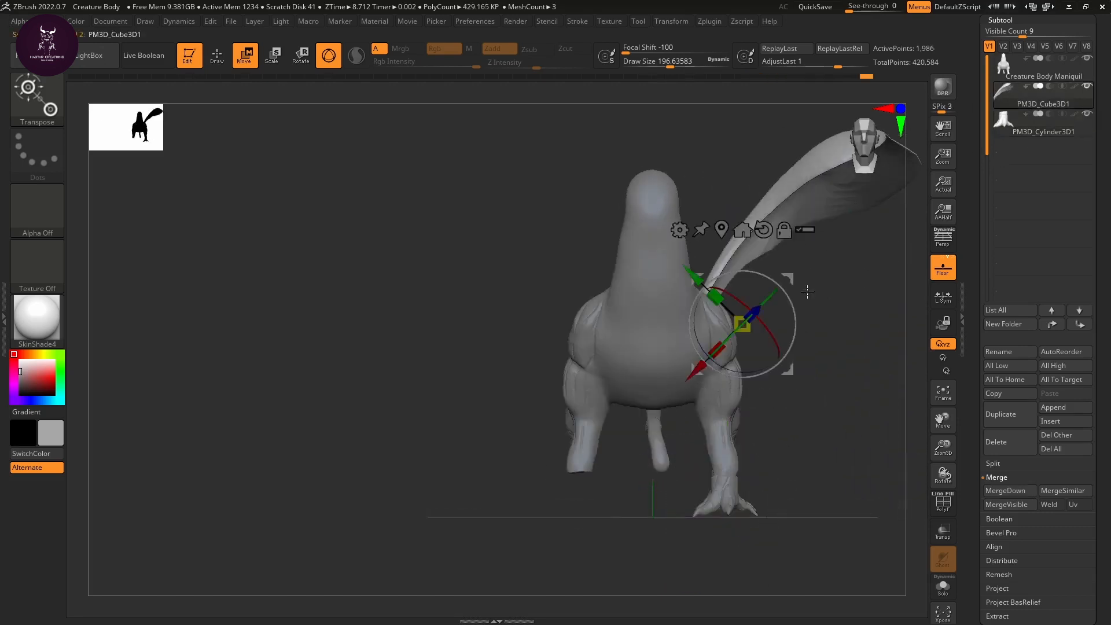
pyautogui.keyDown('alt'); pyautogui.moveTo(856, 298); pyautogui.dragTo(766, 457); pyautogui.keyUp('alt')
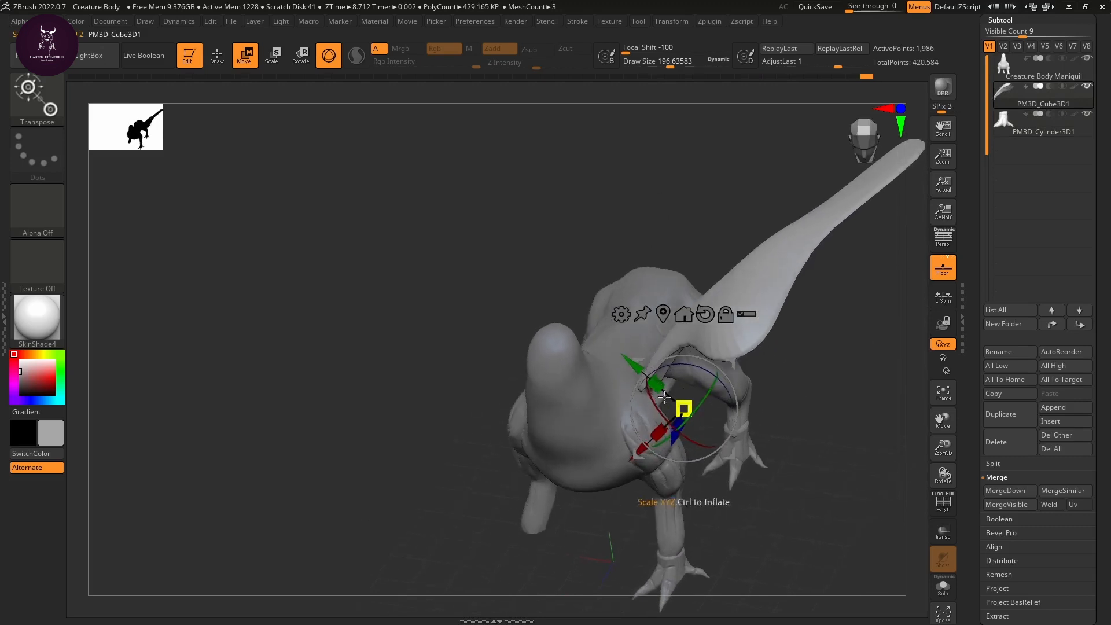
pyautogui.moveTo(675, 440); pyautogui.dragTo(672, 450)
pyautogui.moveTo(840, 435); pyautogui.dragTo(794, 405)
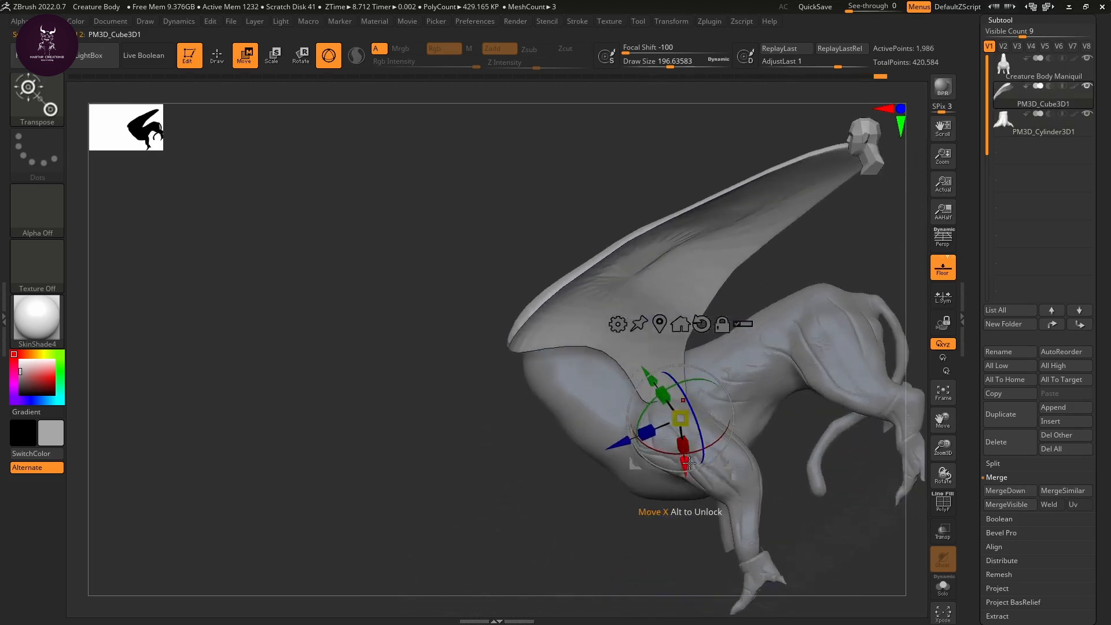
pyautogui.moveTo(685, 451); pyautogui.dragTo(685, 458)
pyautogui.moveTo(610, 453); pyautogui.dragTo(633, 447)
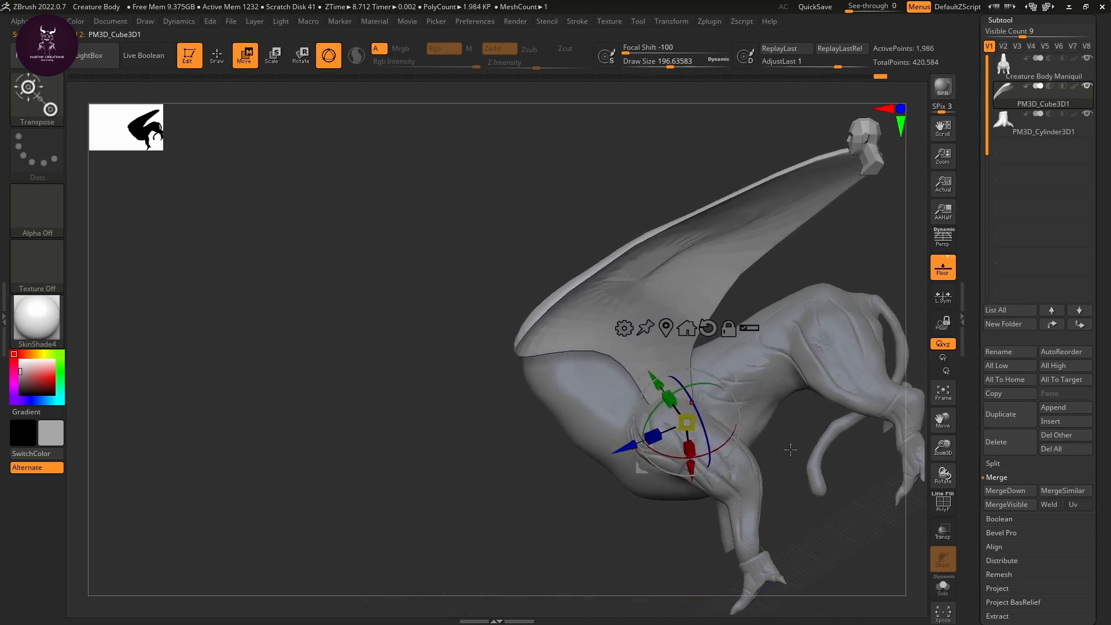
pyautogui.press('q')
pyautogui.moveTo(790, 449)
pyautogui.mouseDown()
pyautogui.moveTo(834, 429)
pyautogui.moveTo(836, 449)
pyautogui.moveTo(822, 417)
pyautogui.mouseUp()
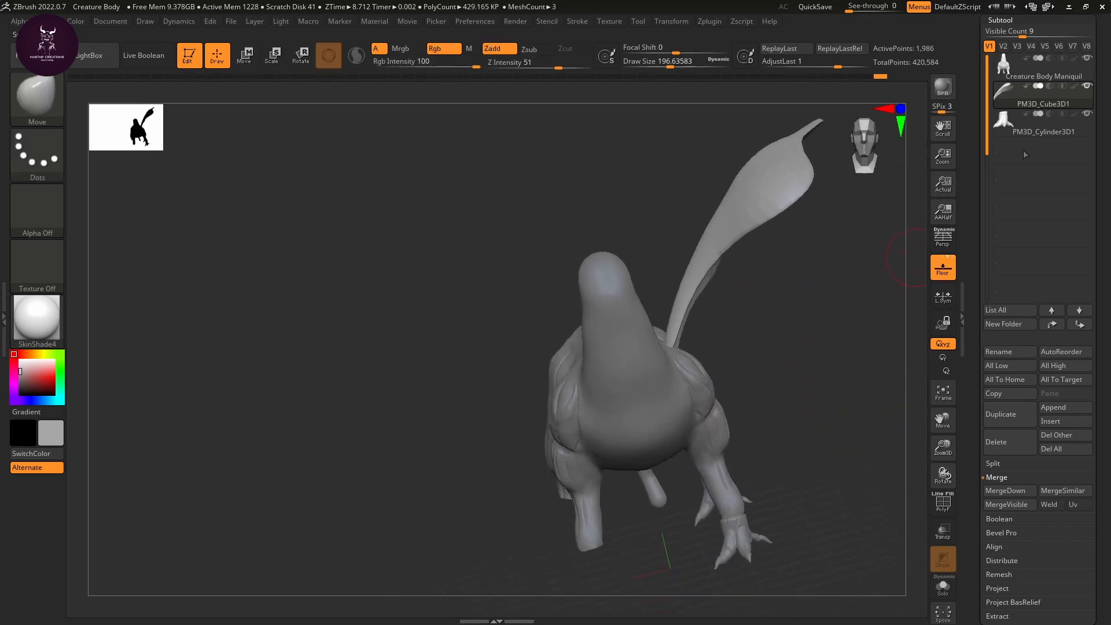
# Step: Merge the wing subtool down with the feet subtool into a single subtool
pyautogui.click(1000, 490)
pyautogui.click(903, 508)
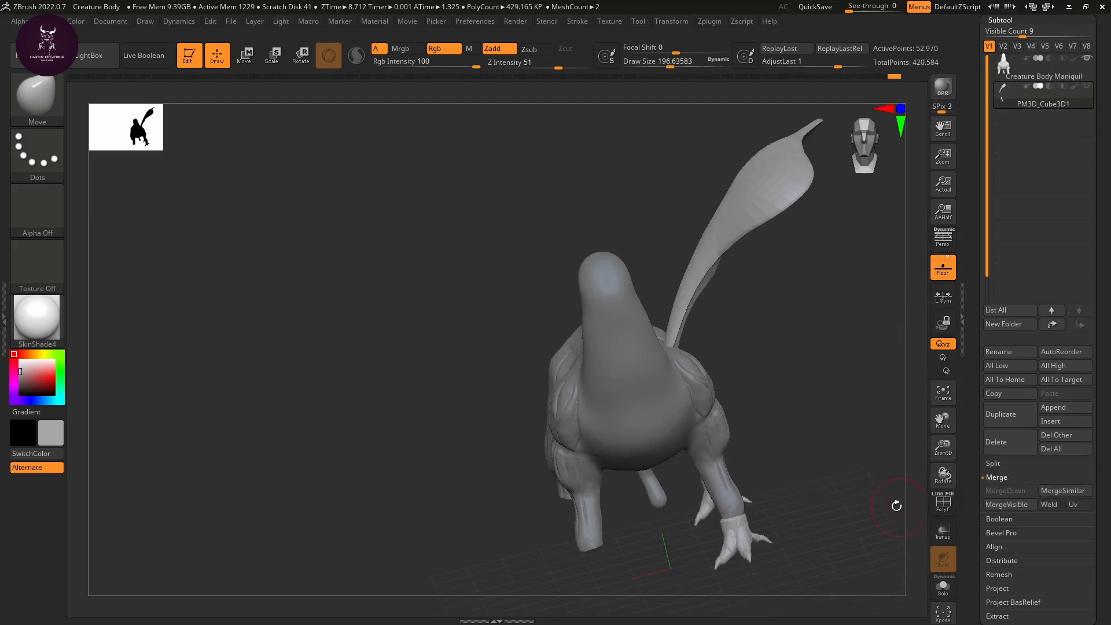
pyautogui.moveTo(814, 438); pyautogui.dragTo(801, 364)
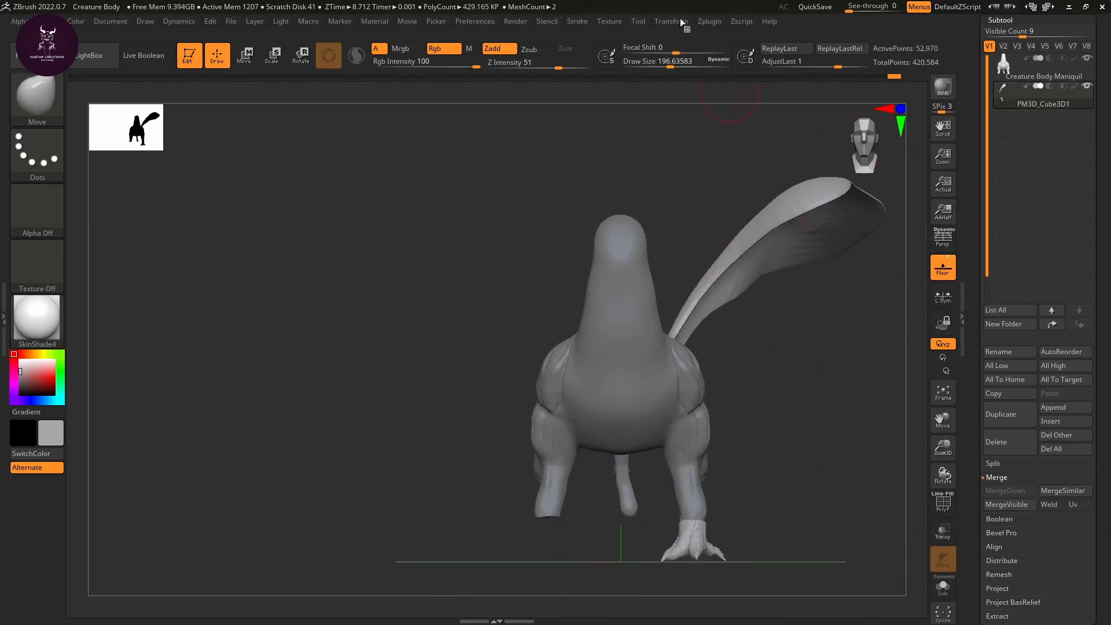
# Step: Mirror the merged wing and feet across the X axis with SubTool Master, appending the result as a new subtool
pyautogui.click(710, 21)
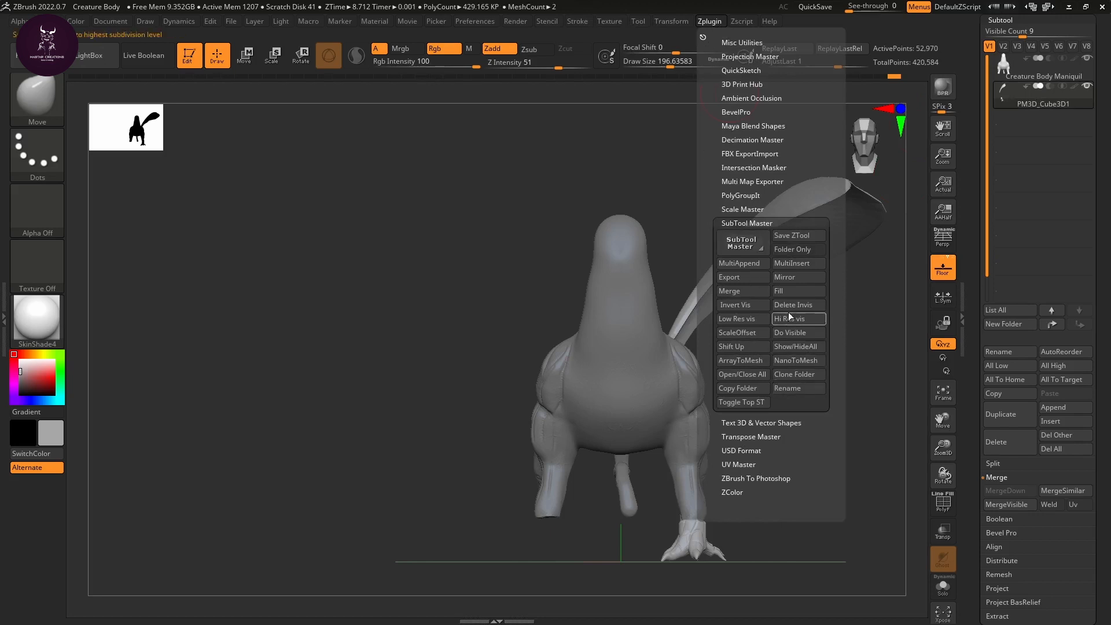
pyautogui.click(803, 279)
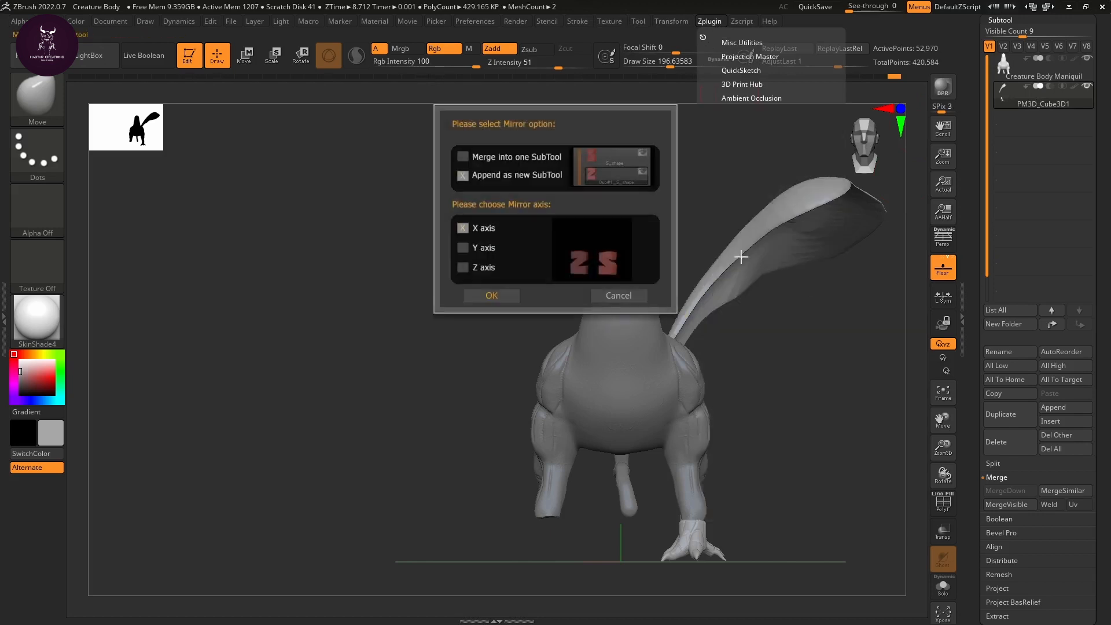
pyautogui.click(490, 296)
pyautogui.moveTo(842, 445); pyautogui.dragTo(800, 455)
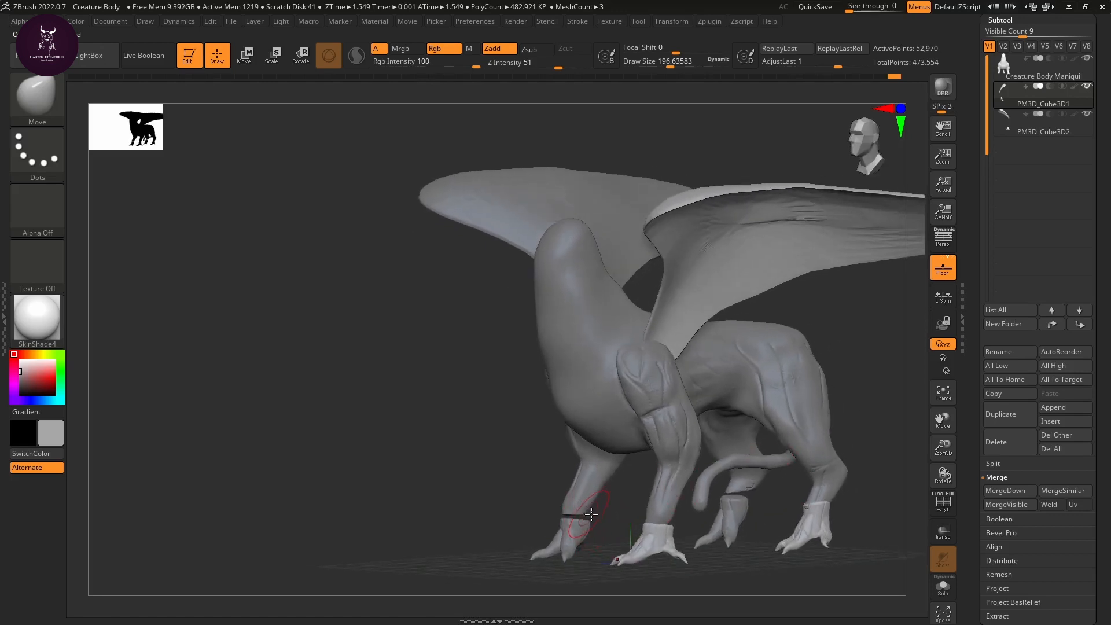
pyautogui.moveTo(611, 522); pyautogui.dragTo(654, 519)
pyautogui.moveTo(530, 469); pyautogui.dragTo(455, 479)
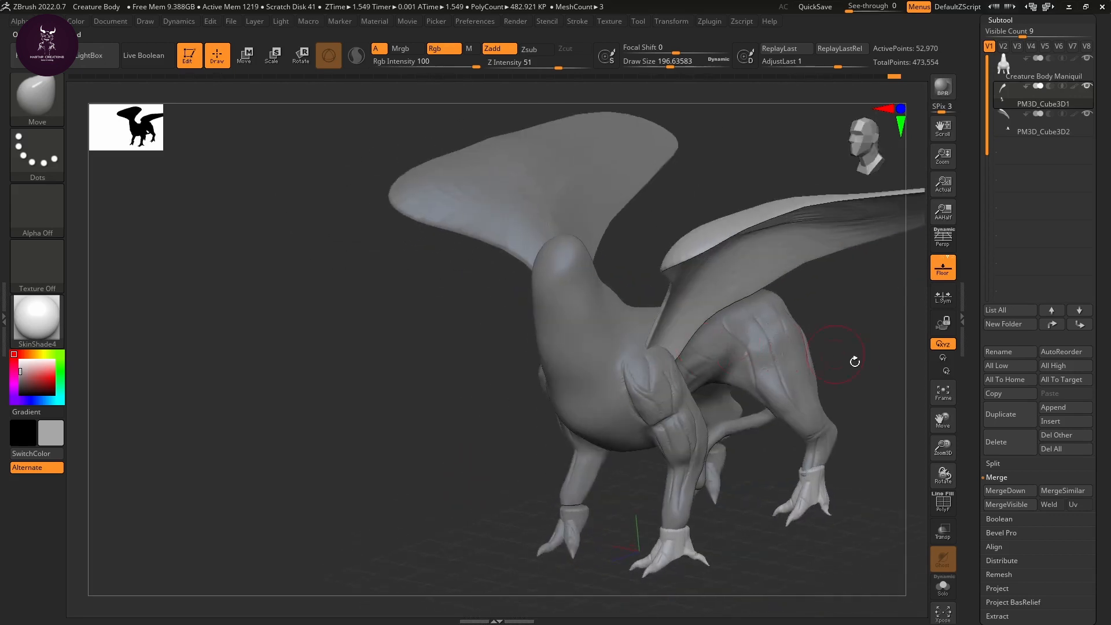
pyautogui.moveTo(870, 348); pyautogui.dragTo(785, 359)
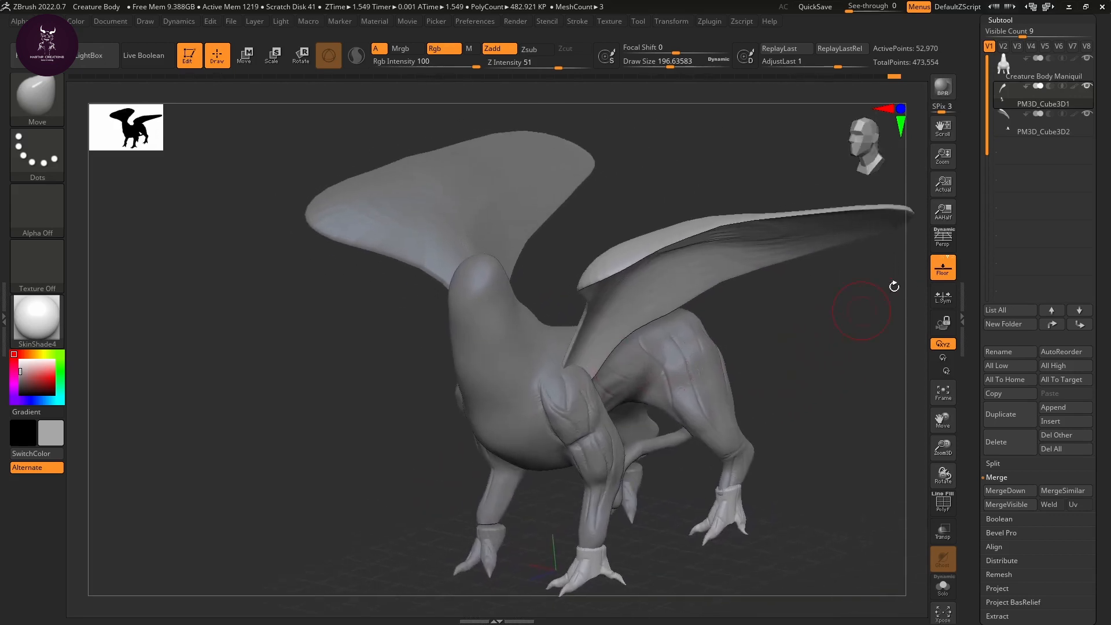
pyautogui.click(1009, 76)
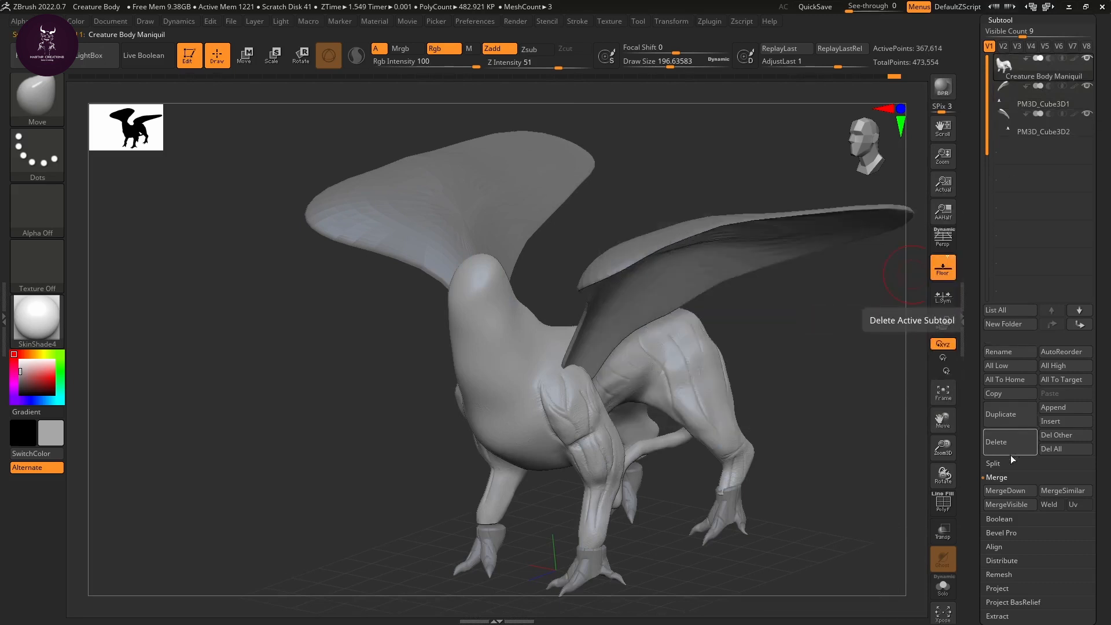
pyautogui.click(1004, 491)
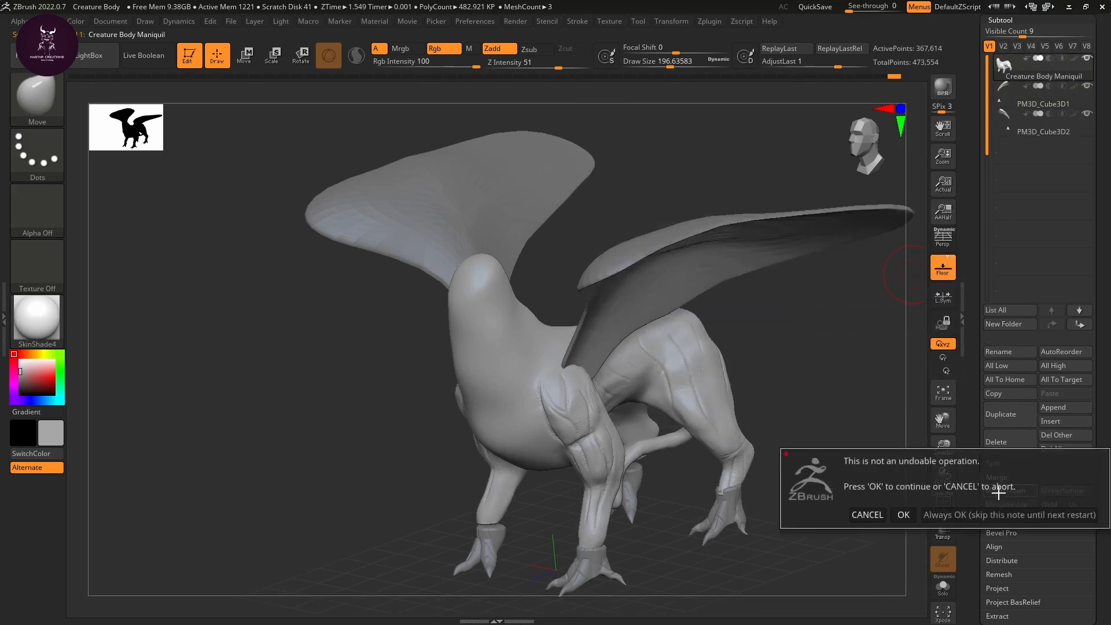
pyautogui.click(867, 515)
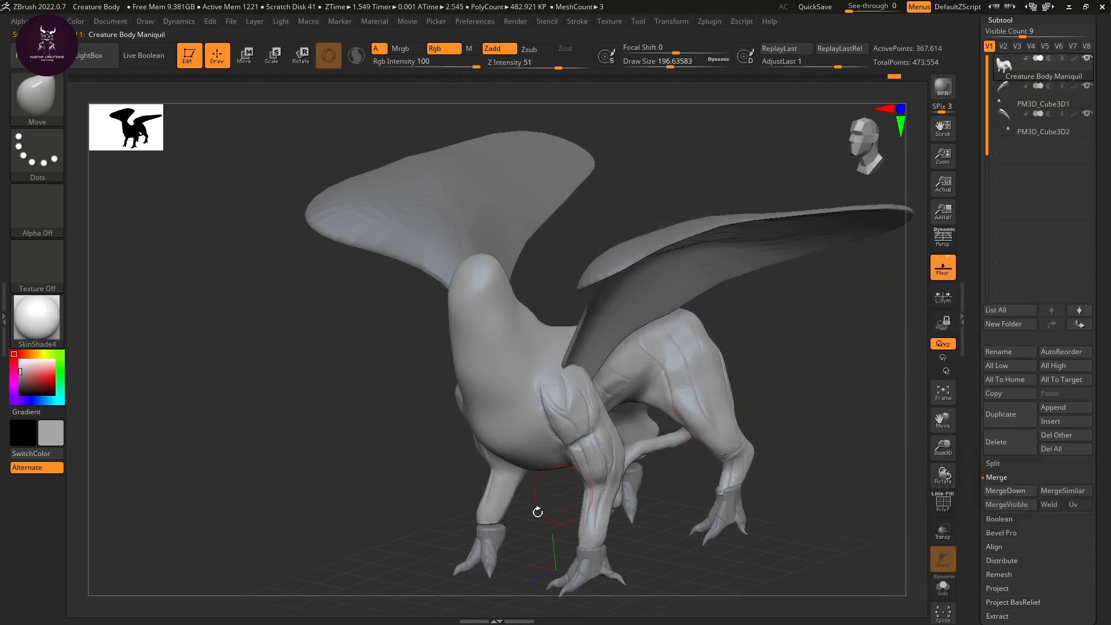
# Step: Pull the upper rim of the mirrored front foot in PM3D_Cube3D2 up to the leg end with the Move brush
pyautogui.click(1009, 90)
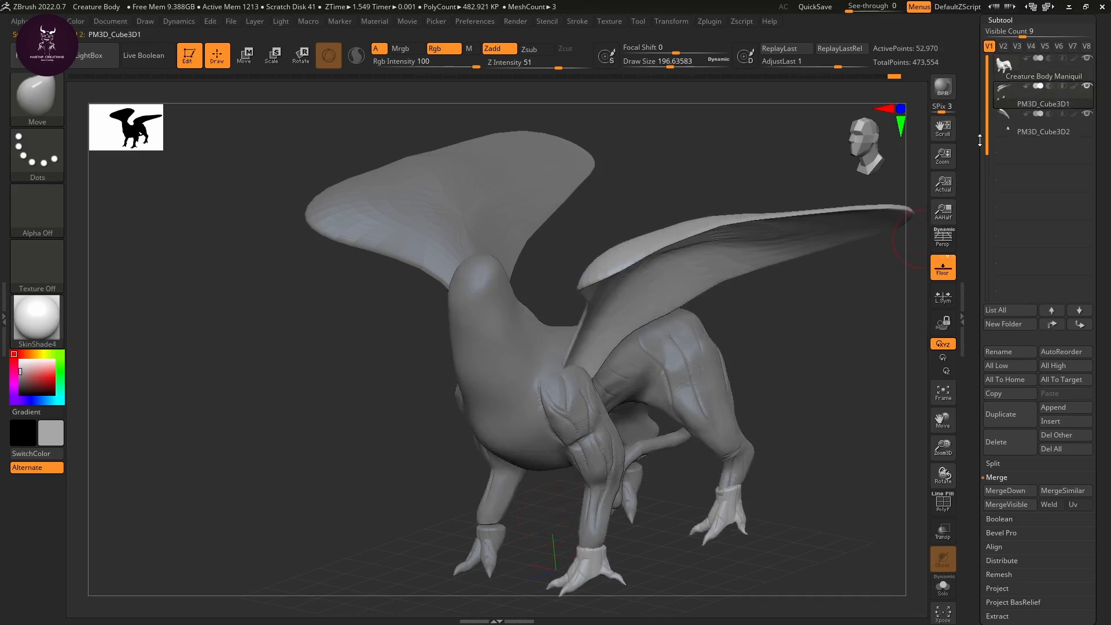
pyautogui.click(1013, 117)
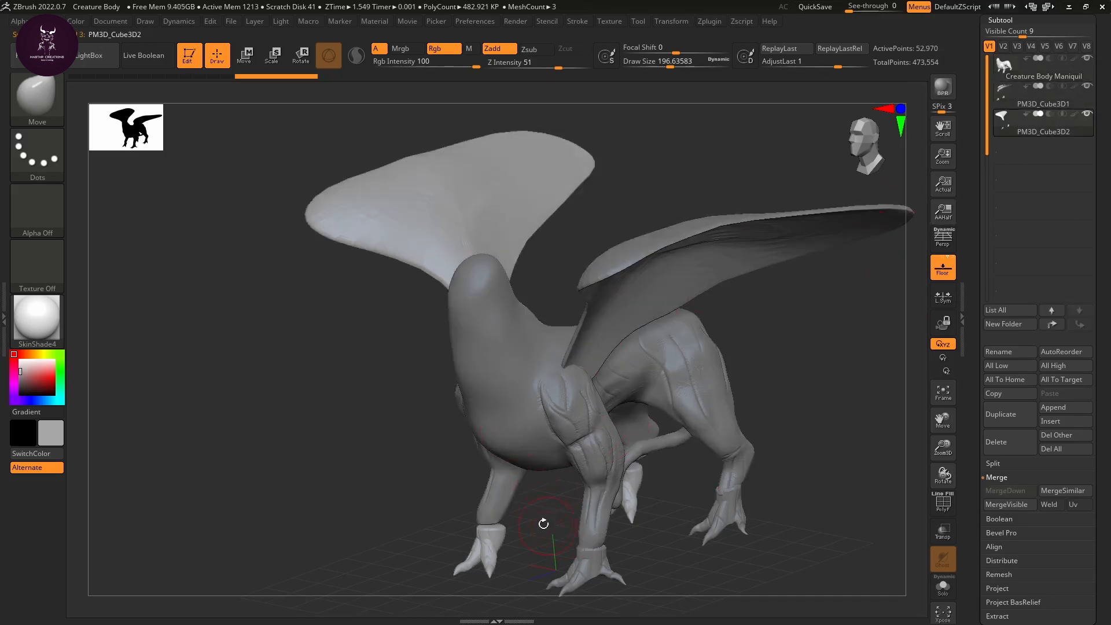
pyautogui.keyDown('alt'); pyautogui.moveTo(544, 520); pyautogui.dragTo(638, 550); pyautogui.keyUp('alt')
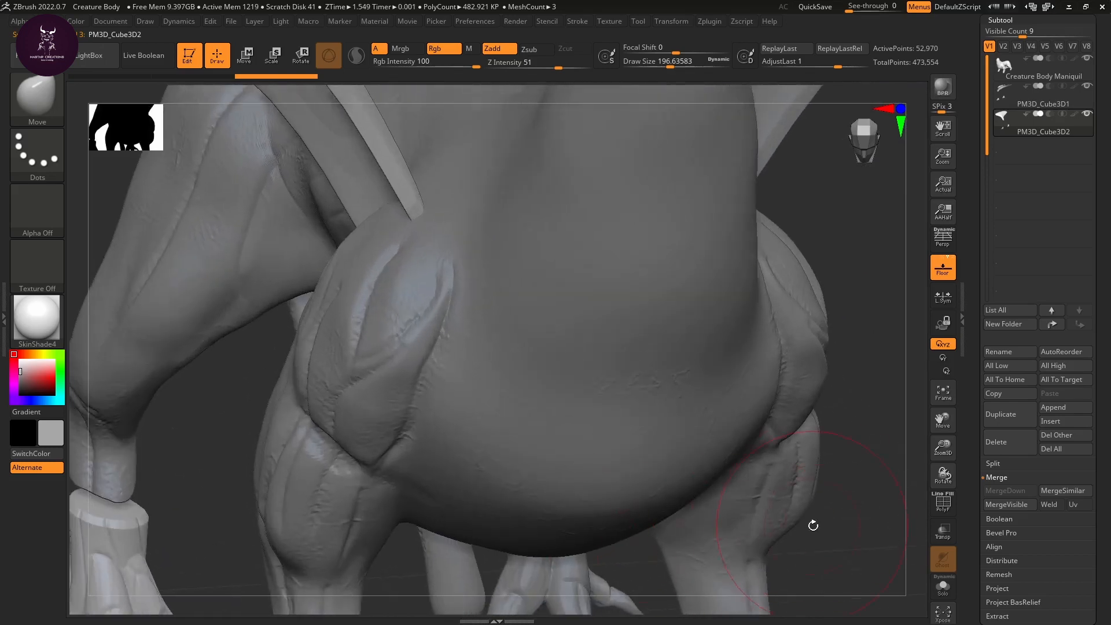
pyautogui.moveTo(814, 525); pyautogui.dragTo(641, 276)
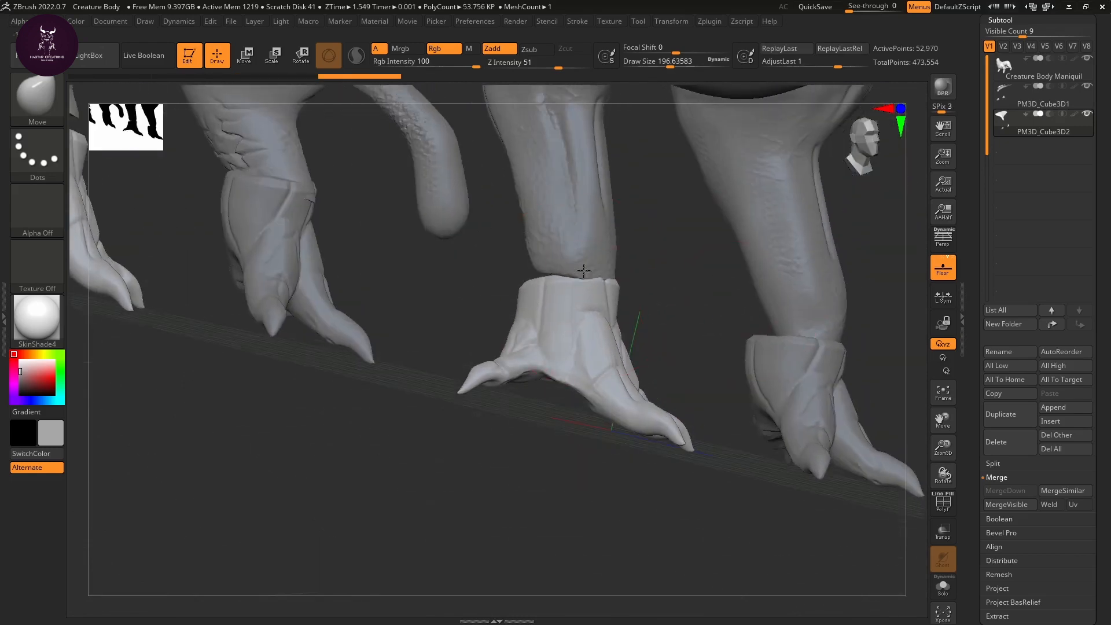
pyautogui.moveTo(552, 263); pyautogui.dragTo(566, 262)
pyautogui.moveTo(696, 284); pyautogui.dragTo(564, 260)
pyautogui.moveTo(648, 272); pyautogui.dragTo(767, 280)
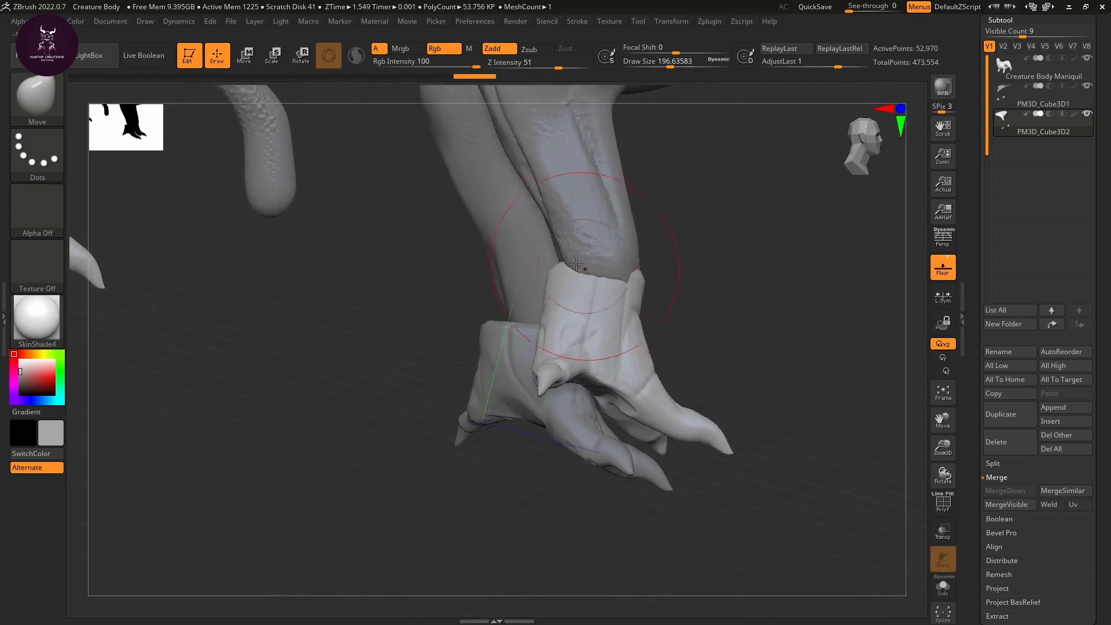
pyautogui.moveTo(563, 267); pyautogui.dragTo(566, 260)
# Step: Reshape the mirrored hind foot's upper rim to meet the hind leg with the Move brush at a draw size of about 197
pyautogui.keyDown('alt'); pyautogui.moveTo(772, 274); pyautogui.dragTo(926, 362); pyautogui.keyUp('alt')
pyautogui.keyDown('alt'); pyautogui.moveTo(515, 309); pyautogui.dragTo(814, 443); pyautogui.keyUp('alt')
pyautogui.moveTo(572, 349); pyautogui.dragTo(531, 353)
pyautogui.moveTo(490, 288)
pyautogui.mouseDown()
pyautogui.moveTo(486, 271)
pyautogui.moveTo(423, 237)
pyautogui.moveTo(384, 272)
pyautogui.mouseUp()
pyautogui.moveTo(486, 272); pyautogui.dragTo(496, 249)
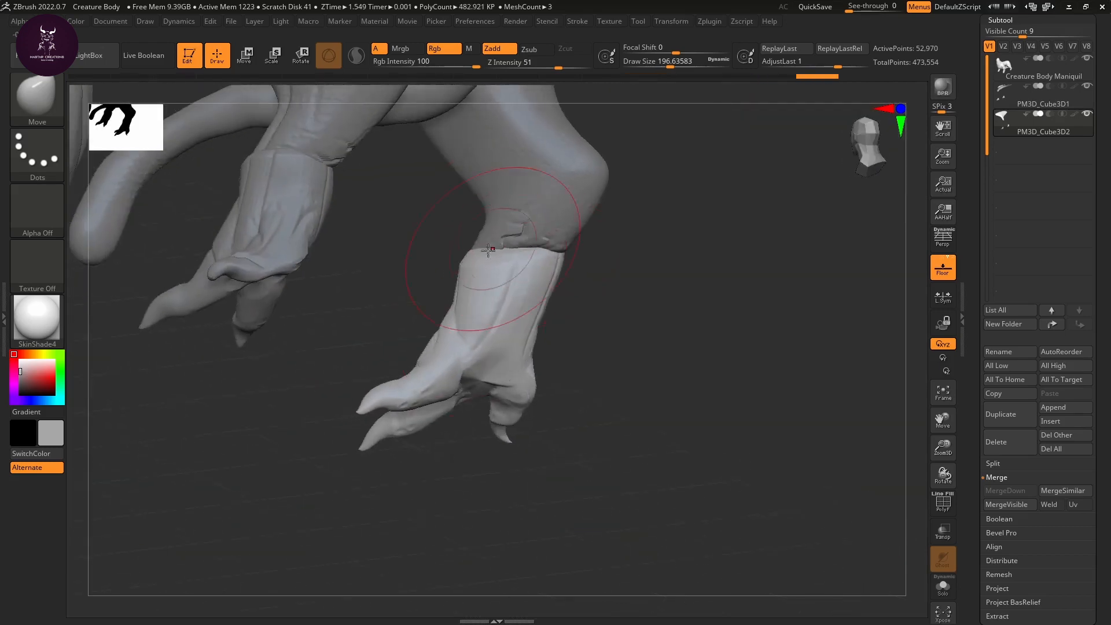
pyautogui.moveTo(488, 251); pyautogui.dragTo(514, 234)
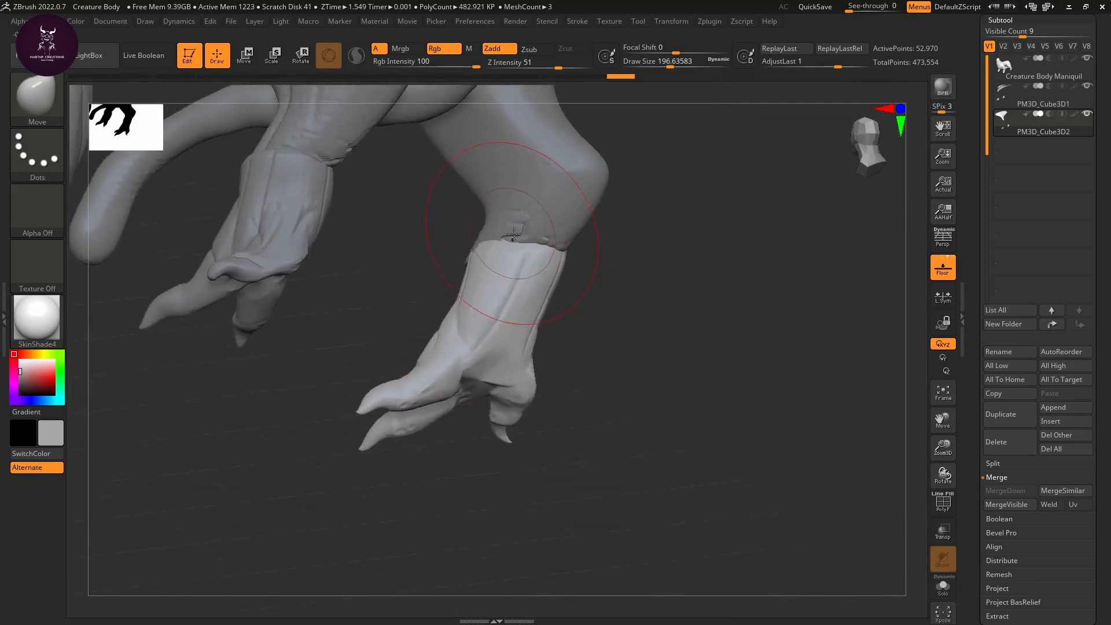
pyautogui.moveTo(574, 271)
pyautogui.mouseDown()
pyautogui.moveTo(591, 290)
pyautogui.moveTo(688, 286)
pyautogui.moveTo(609, 250)
pyautogui.moveTo(659, 237)
pyautogui.moveTo(667, 275)
pyautogui.mouseUp()
pyautogui.moveTo(559, 276); pyautogui.dragTo(549, 272)
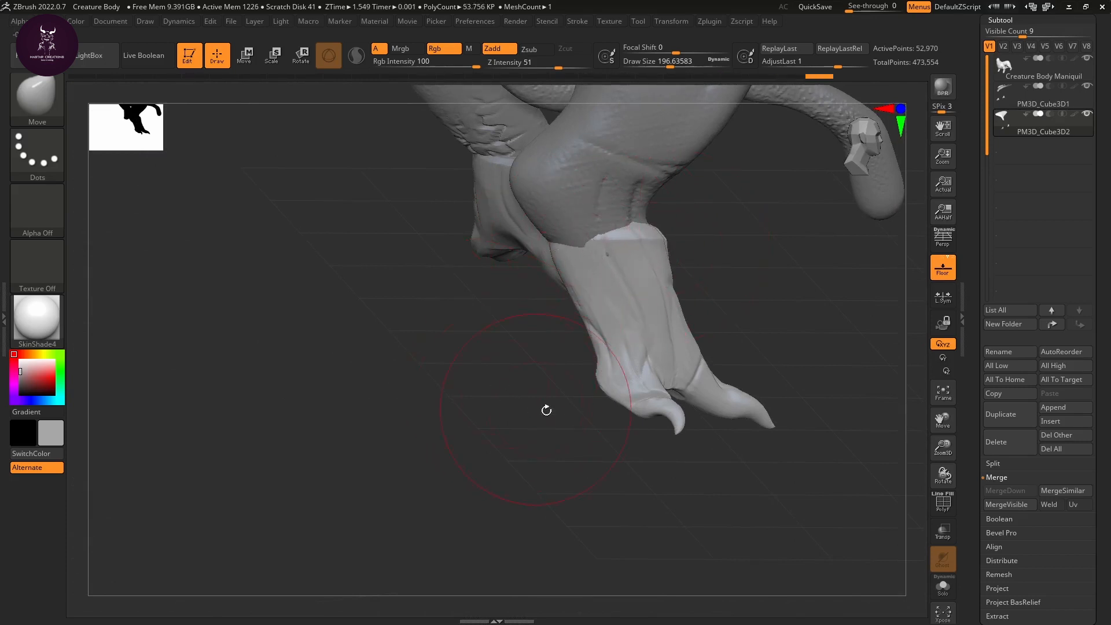
# Step: Merge the creature body down with both wing-and-feet subtools below it into a single subtool
pyautogui.moveTo(533, 411)
pyautogui.keyDown('alt'); pyautogui.mouseDown()
pyautogui.moveTo(479, 423)
pyautogui.moveTo(545, 384)
pyautogui.mouseUp(); pyautogui.keyUp('alt')
pyautogui.moveTo(684, 400)
pyautogui.keyDown('alt'); pyautogui.mouseDown()
pyautogui.moveTo(645, 405)
pyautogui.moveTo(665, 409)
pyautogui.moveTo(672, 364)
pyautogui.moveTo(679, 387)
pyautogui.mouseUp(); pyautogui.keyUp('alt')
pyautogui.click(1005, 61)
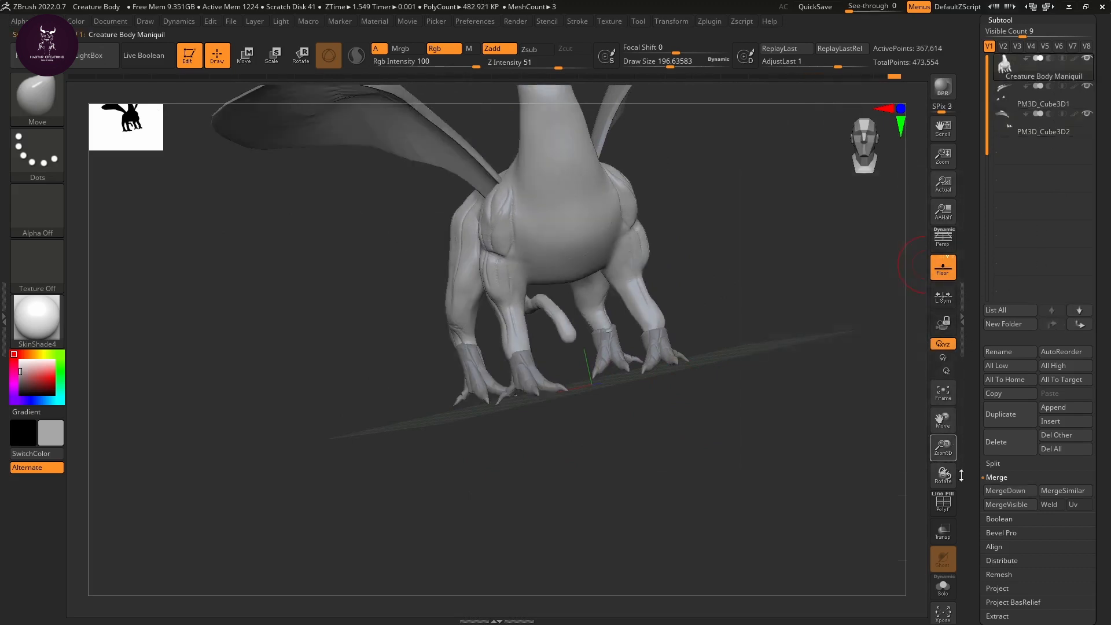
pyautogui.click(1009, 491)
pyautogui.click(907, 517)
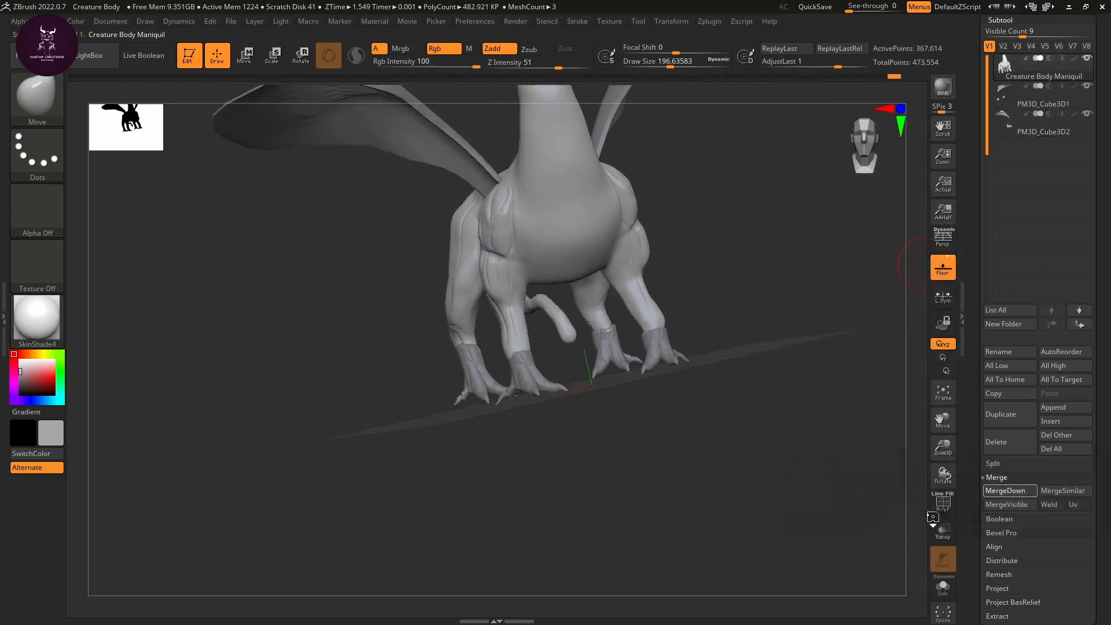
pyautogui.click(1001, 490)
pyautogui.click(905, 517)
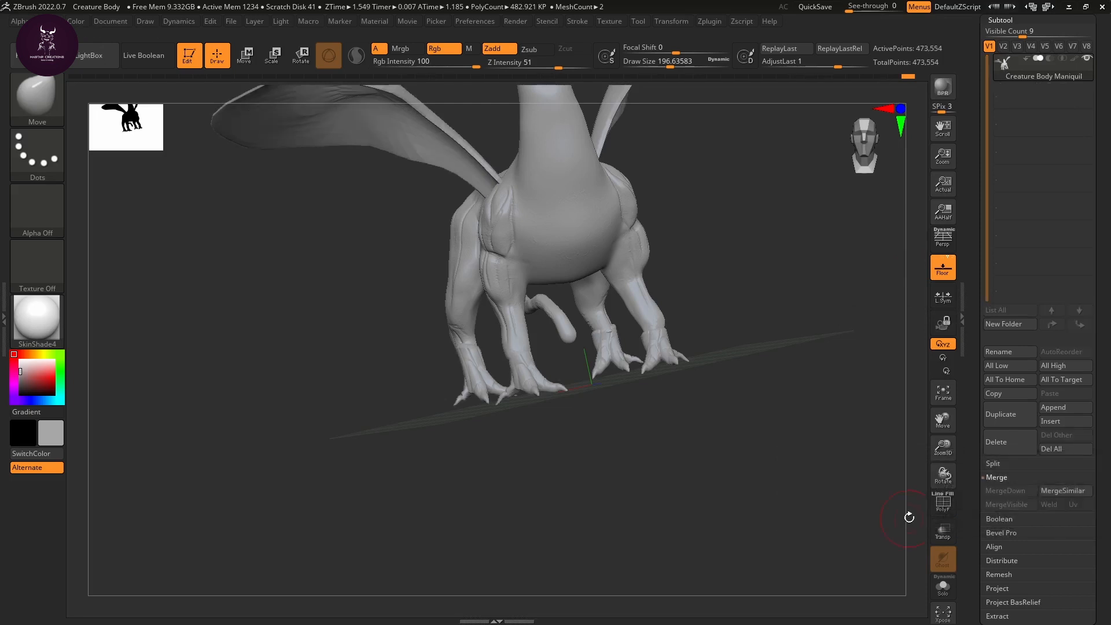
# Step: Quick-save the project, and save the merged creature as the tool file "Creature Full Body Maniquil .ztl" in the Zbrush folder
pyautogui.moveTo(809, 390)
pyautogui.keyDown('ctrl'); pyautogui.mouseDown(button='right')
pyautogui.moveTo(789, 426)
pyautogui.moveTo(763, 434)
pyautogui.moveTo(687, 384)
pyautogui.moveTo(769, 402)
pyautogui.moveTo(737, 436)
pyautogui.moveTo(702, 400)
pyautogui.mouseUp(button='right'); pyautogui.keyUp('ctrl')
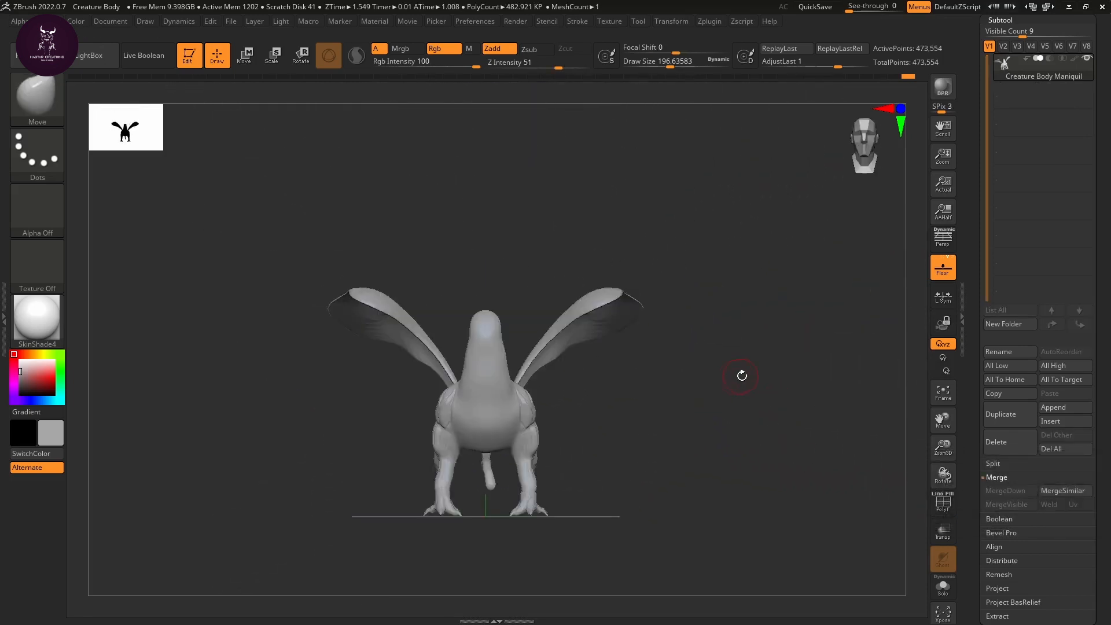
pyautogui.click(830, 6)
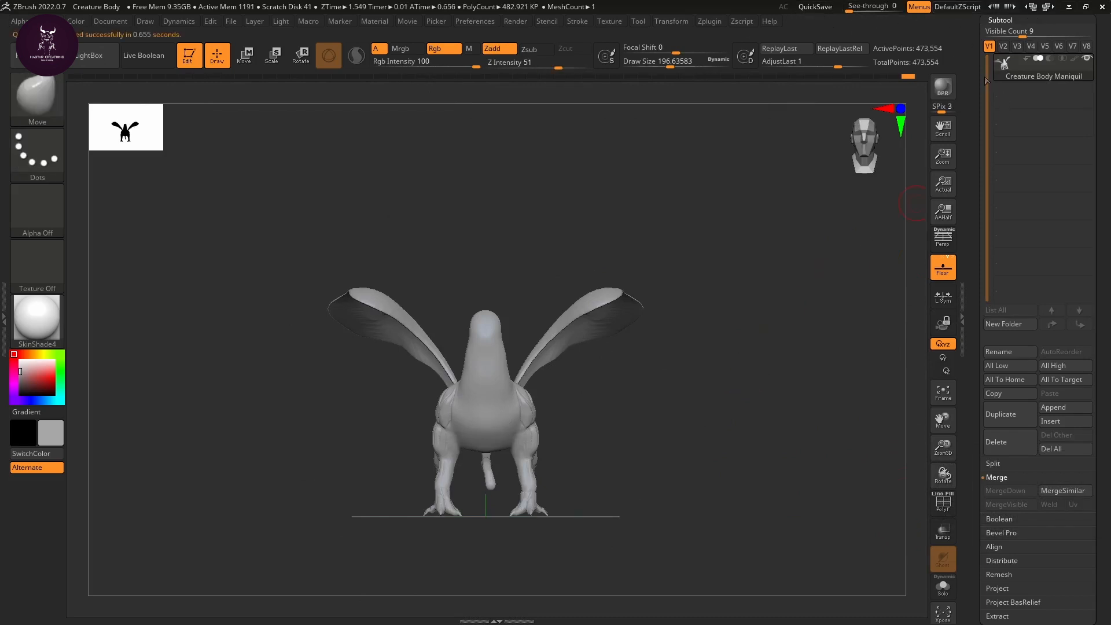
pyautogui.scroll(5, 1019, 81)
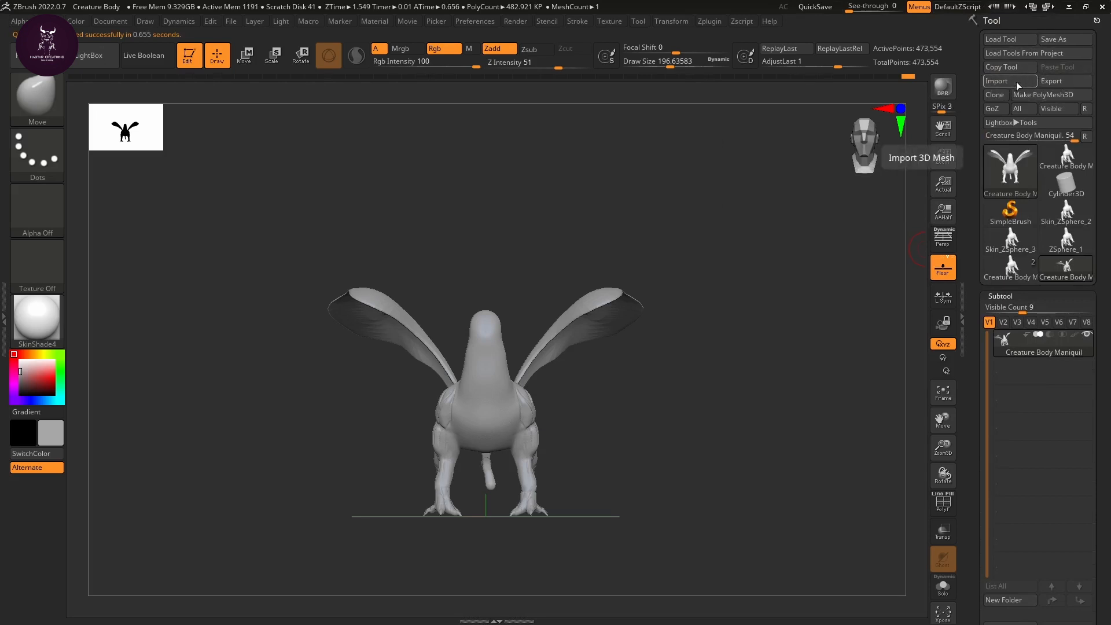
pyautogui.click(1055, 40)
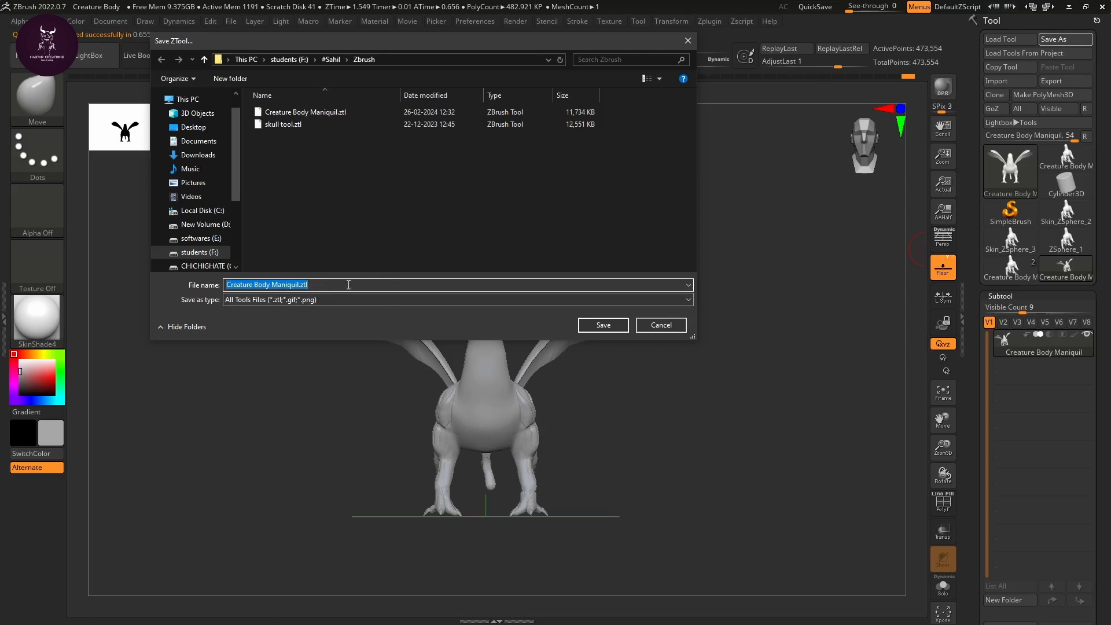
pyautogui.click(286, 285)
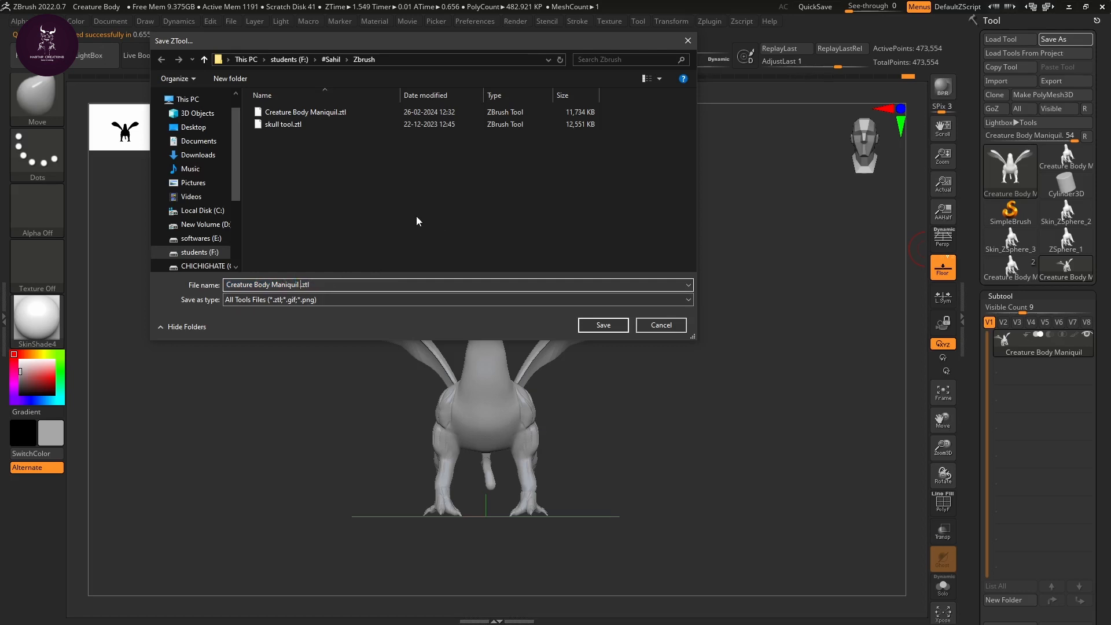
pyautogui.write('Full')
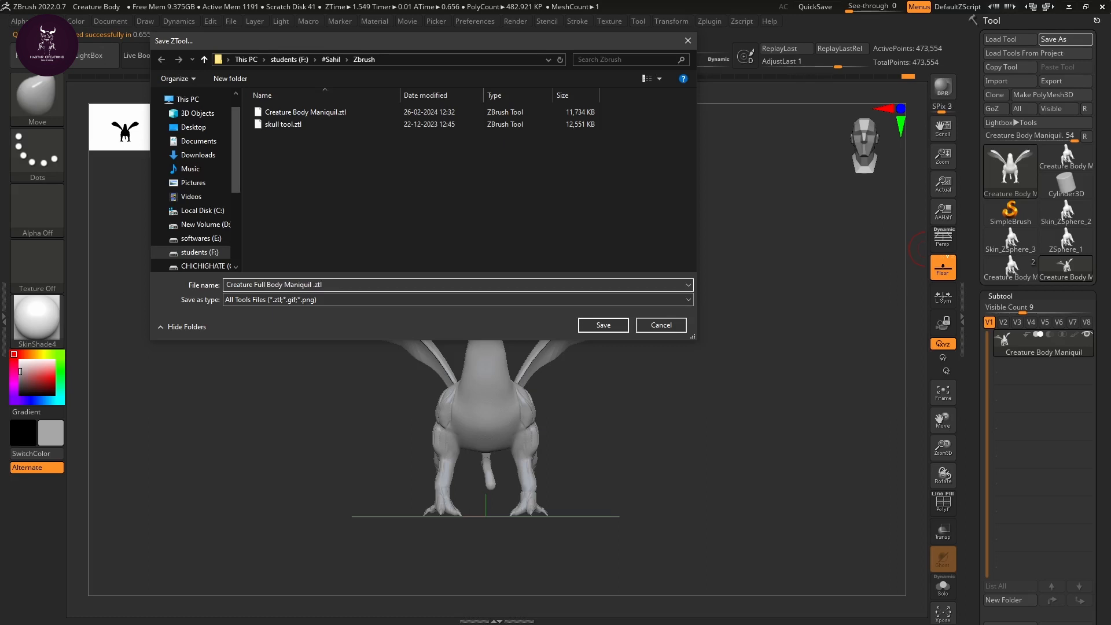
pyautogui.click(601, 327)
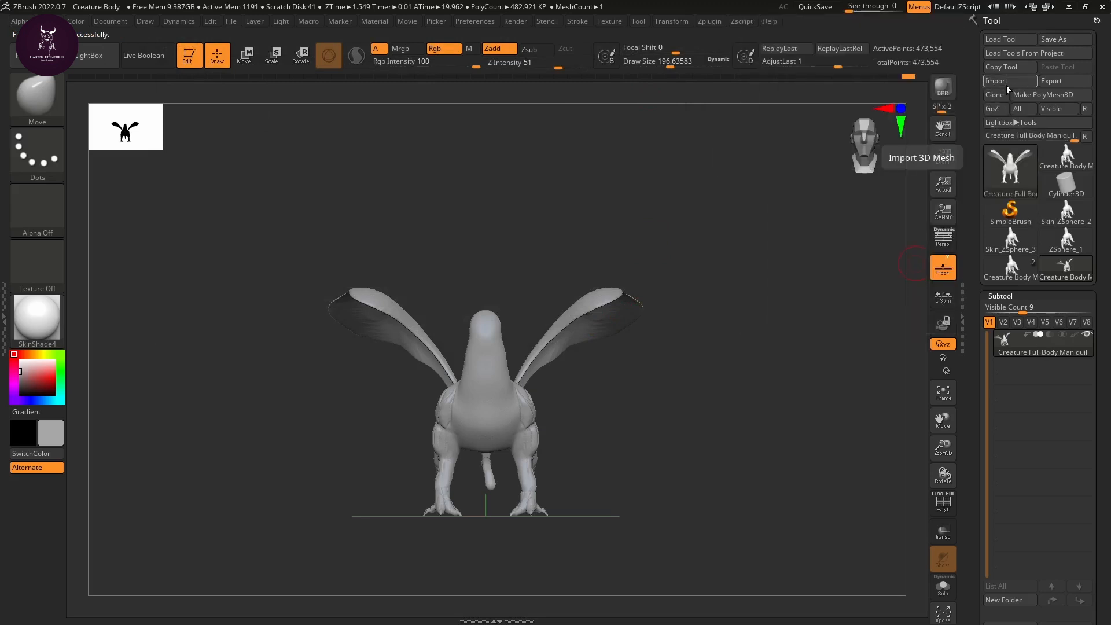
pyautogui.click(1006, 85)
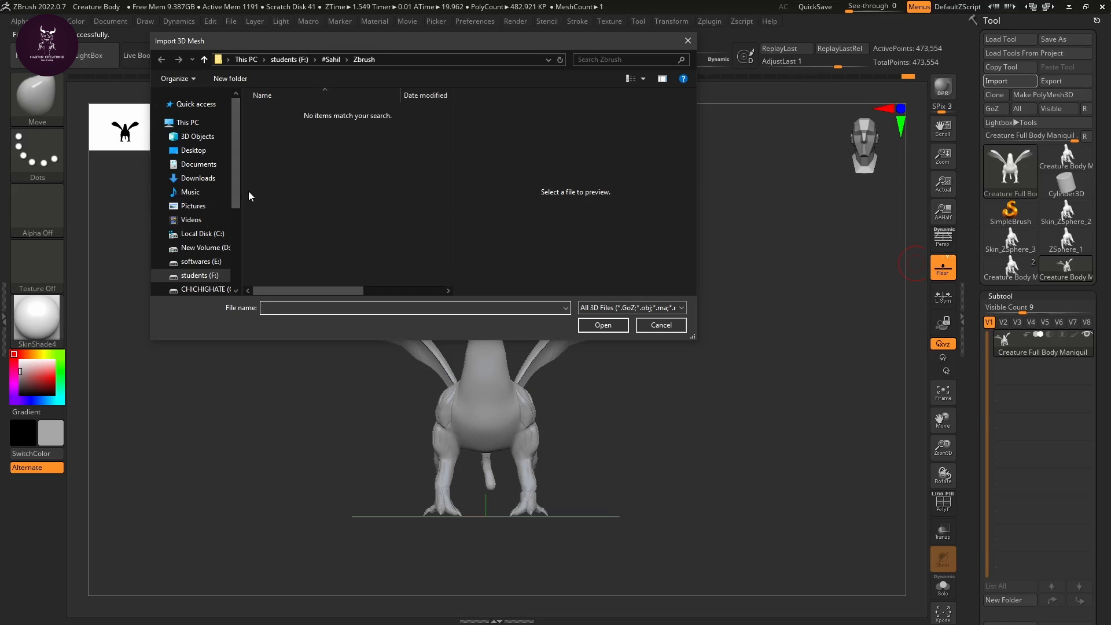
pyautogui.scroll(-2, 220, 185)
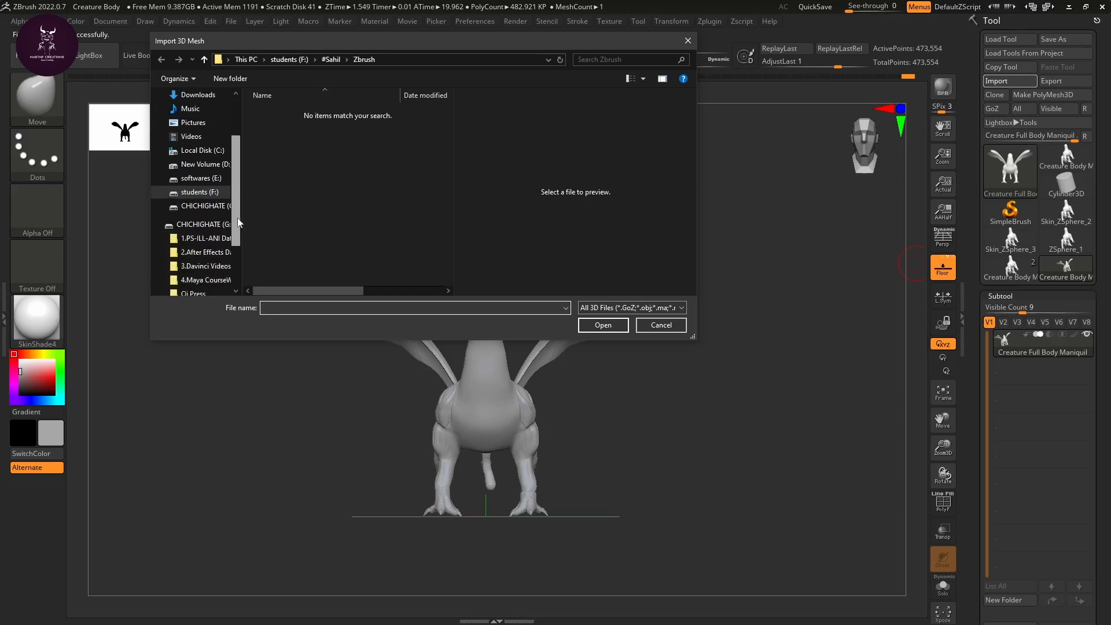
pyautogui.click(206, 192)
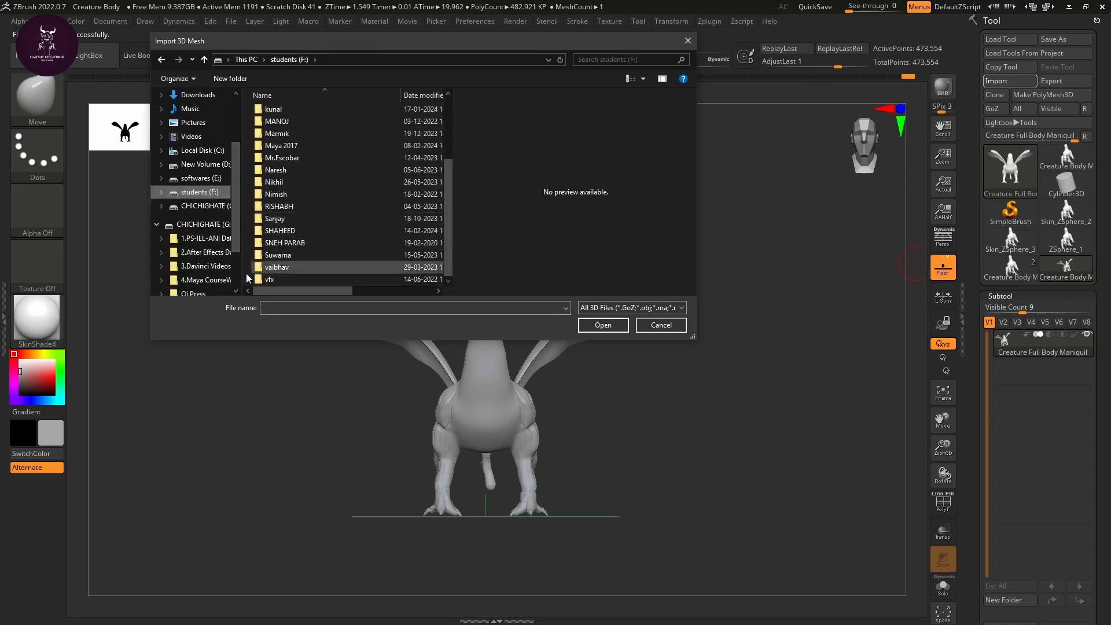
pyautogui.scroll(3, 290, 156)
pyautogui.doubleClick(286, 110)
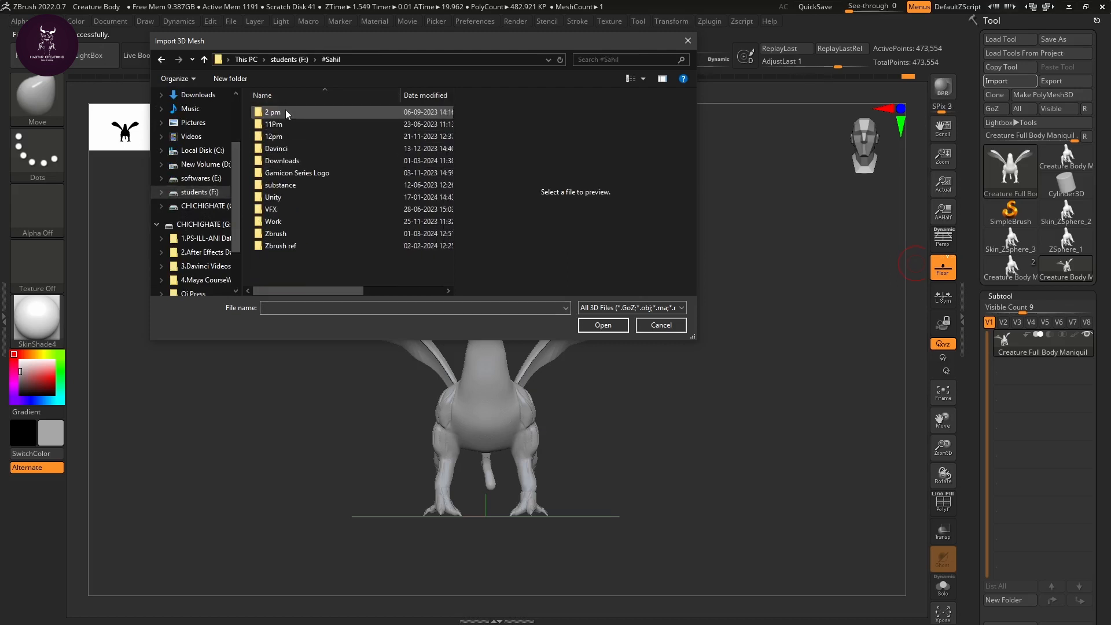
pyautogui.doubleClick(277, 234)
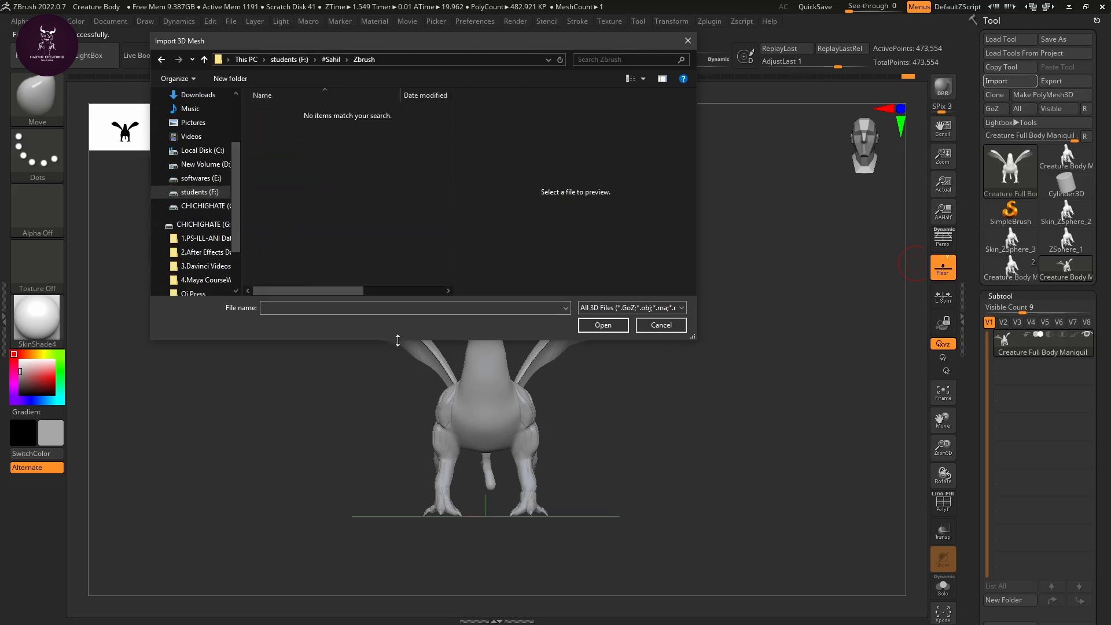
pyautogui.click(566, 307)
pyautogui.click(639, 310)
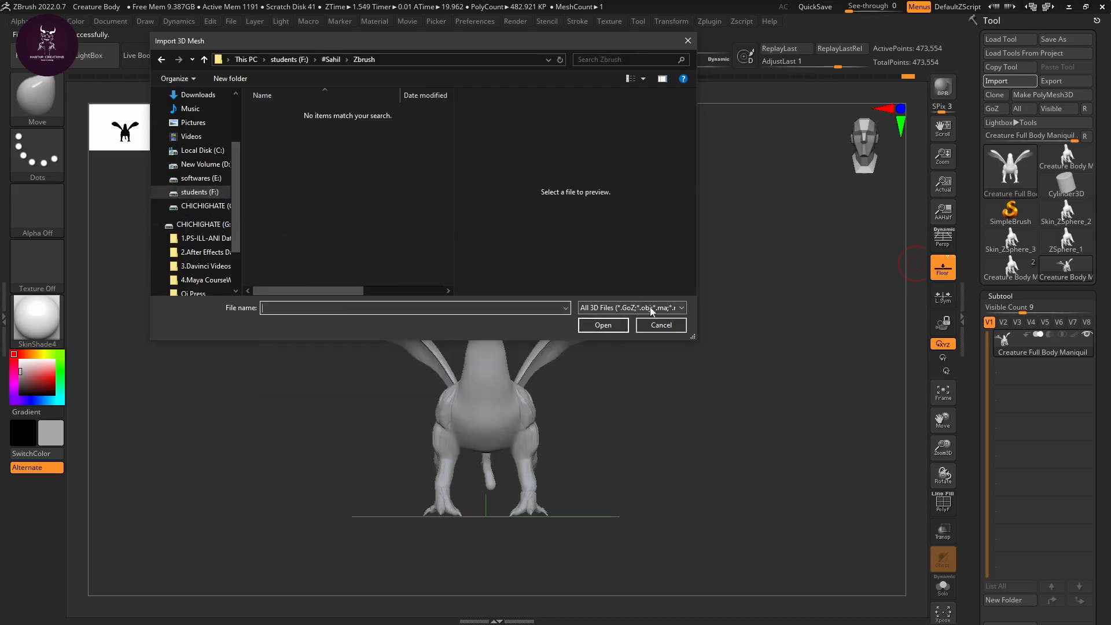
pyautogui.click(639, 308)
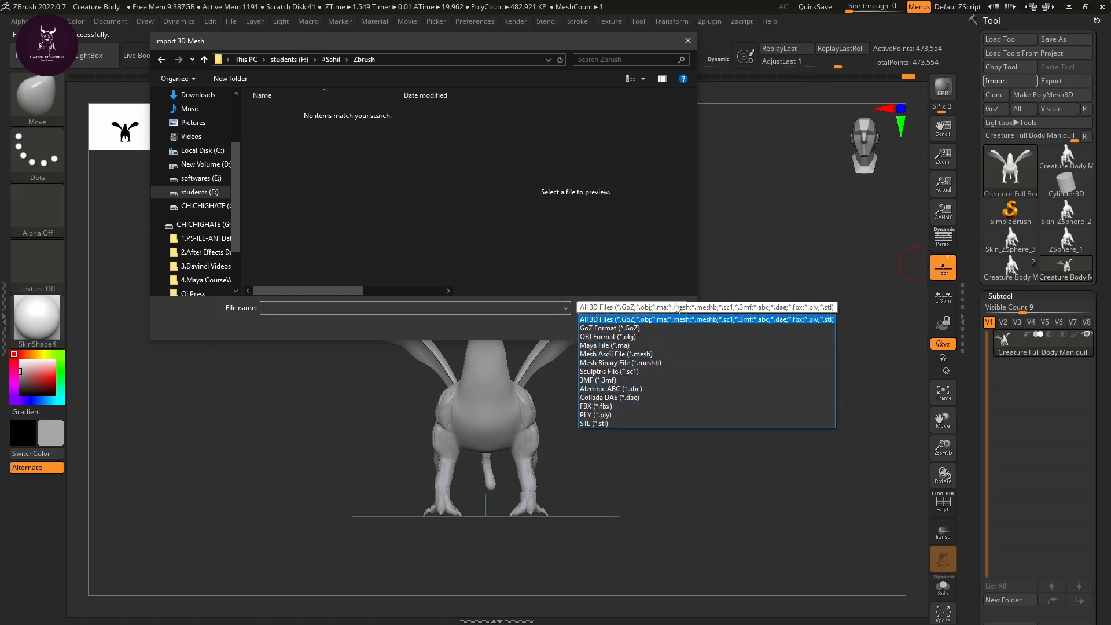
pyautogui.click(688, 40)
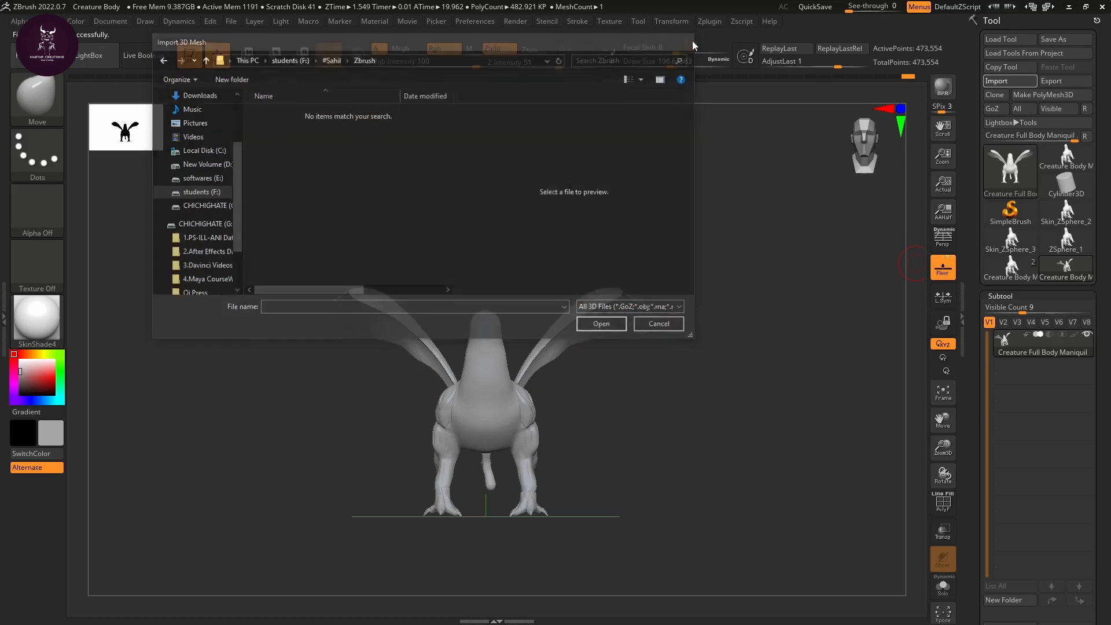
pyautogui.click(687, 41)
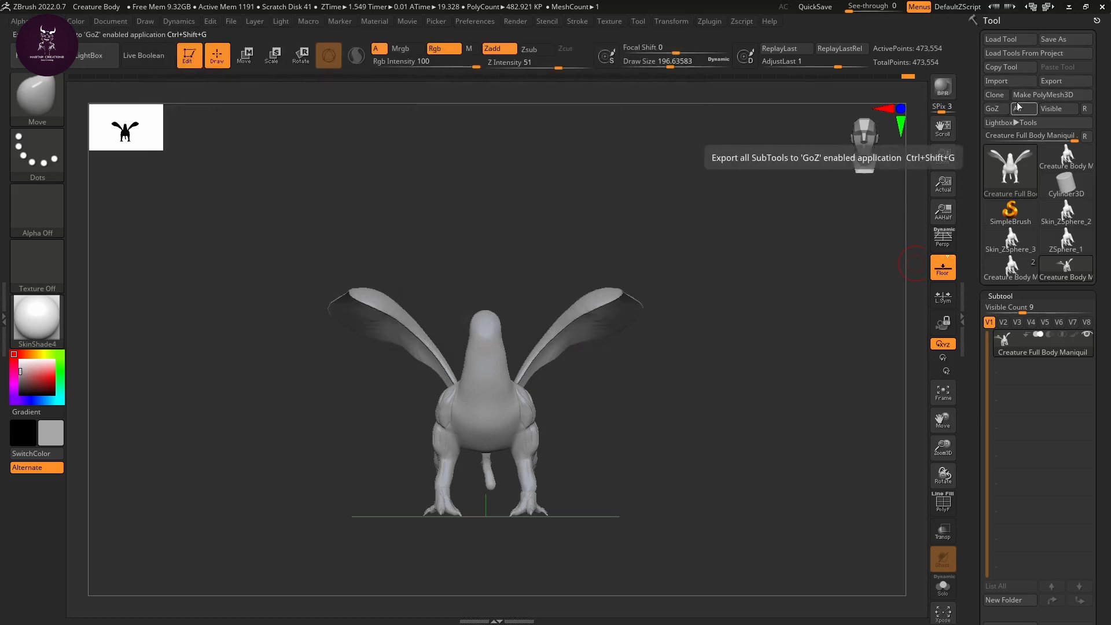
pyautogui.click(1004, 39)
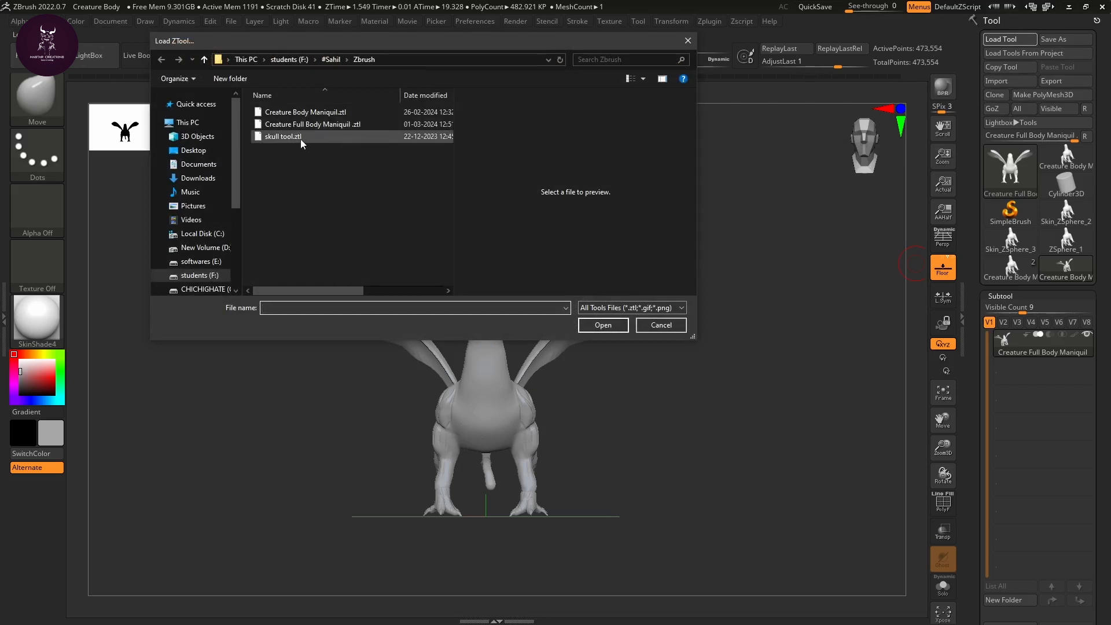
pyautogui.click(677, 330)
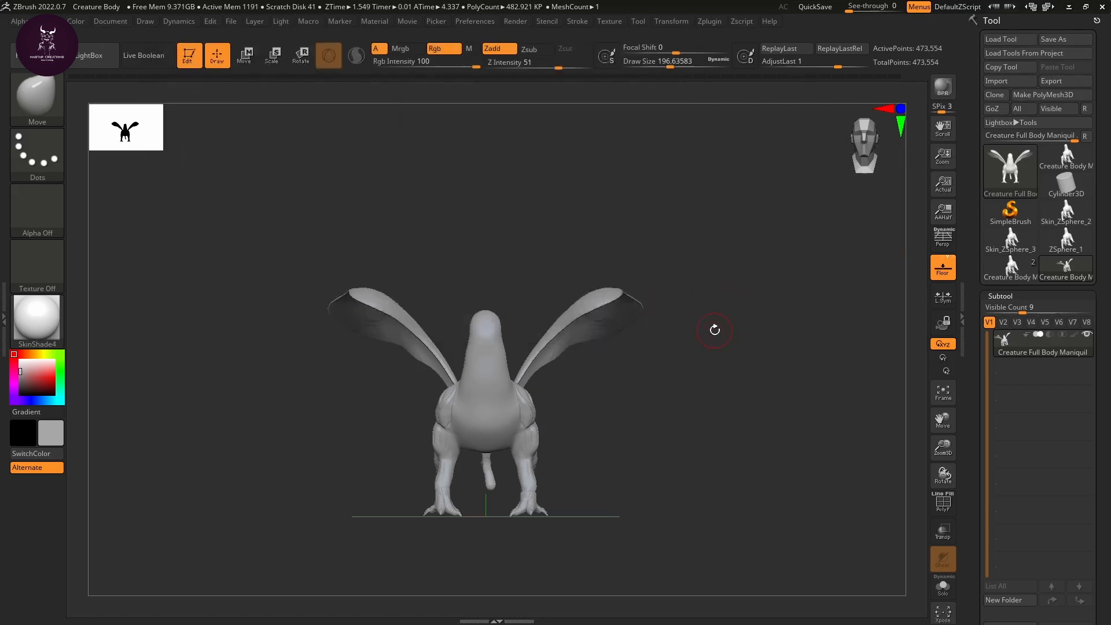
# Step: Save the current project over Creature Body.ZPR and open the recent project Jatayu2.ZPR from LightBox
pyautogui.moveTo(710, 383); pyautogui.dragTo(782, 423)
pyautogui.click(96, 62)
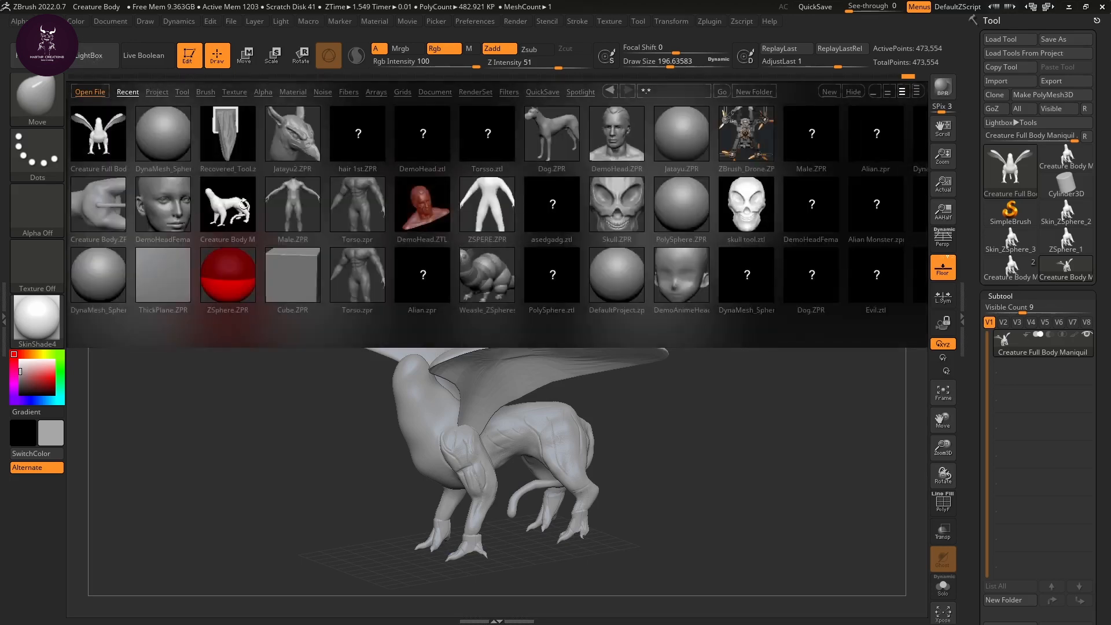
pyautogui.doubleClick(297, 135)
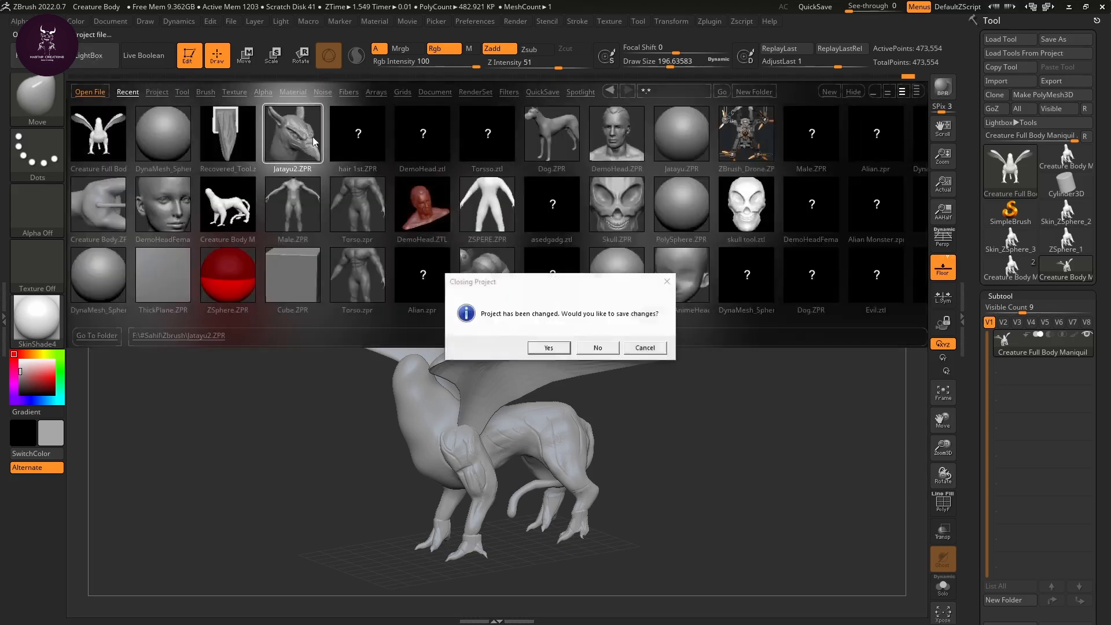
pyautogui.click(559, 348)
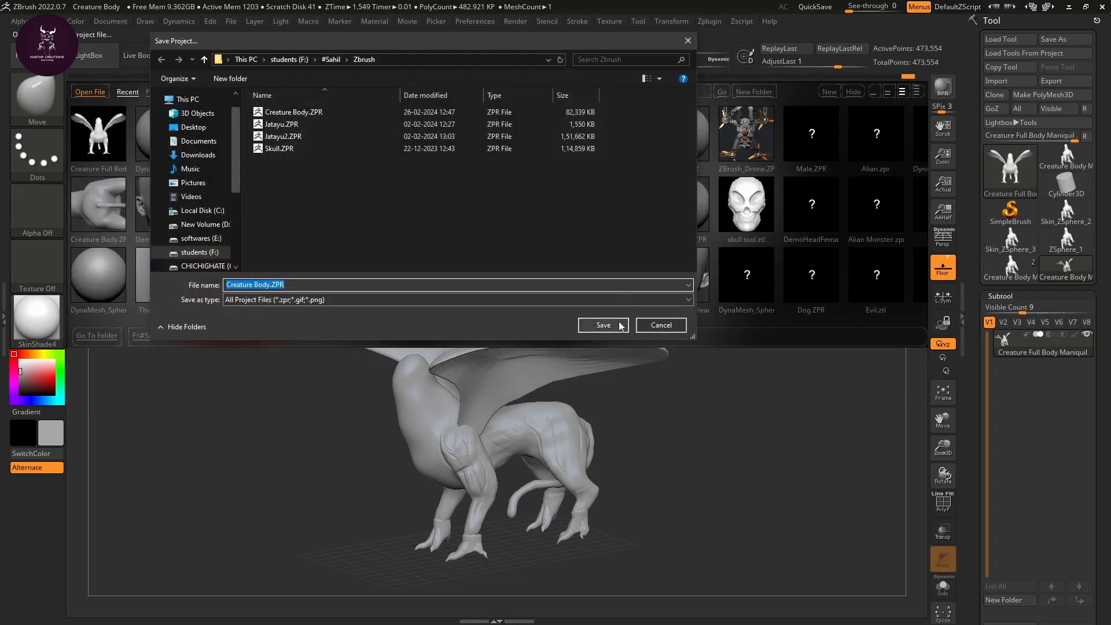
pyautogui.click(625, 325)
pyautogui.click(592, 305)
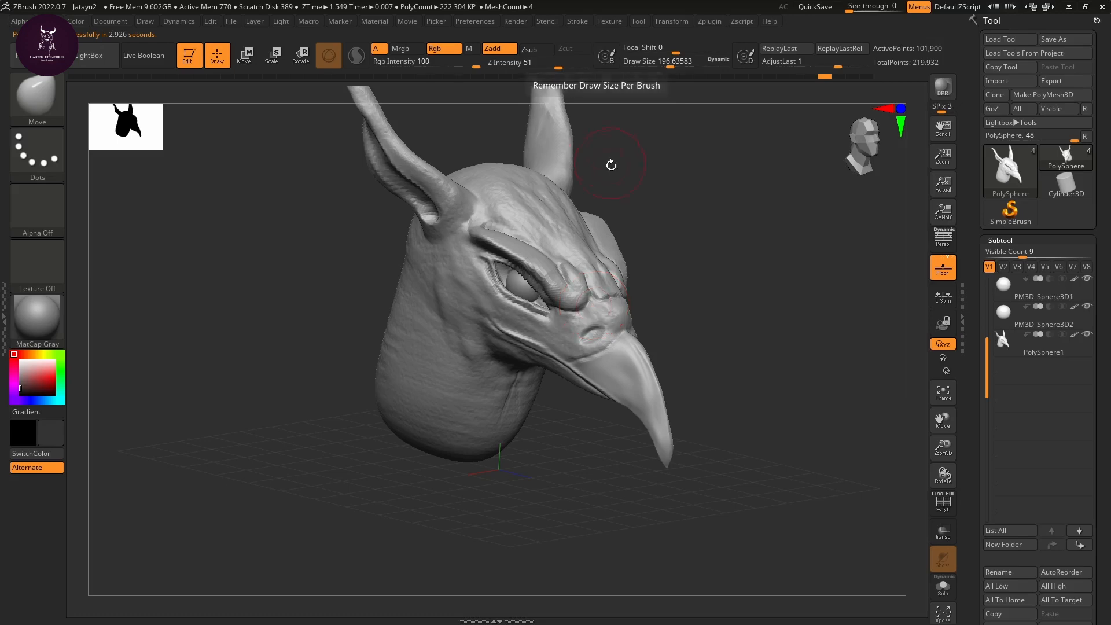
# Step: Save the beaked, horned head as a tool file named "Jatayu Head" in the Zbrush folder
pyautogui.moveTo(690, 358); pyautogui.dragTo(690, 323)
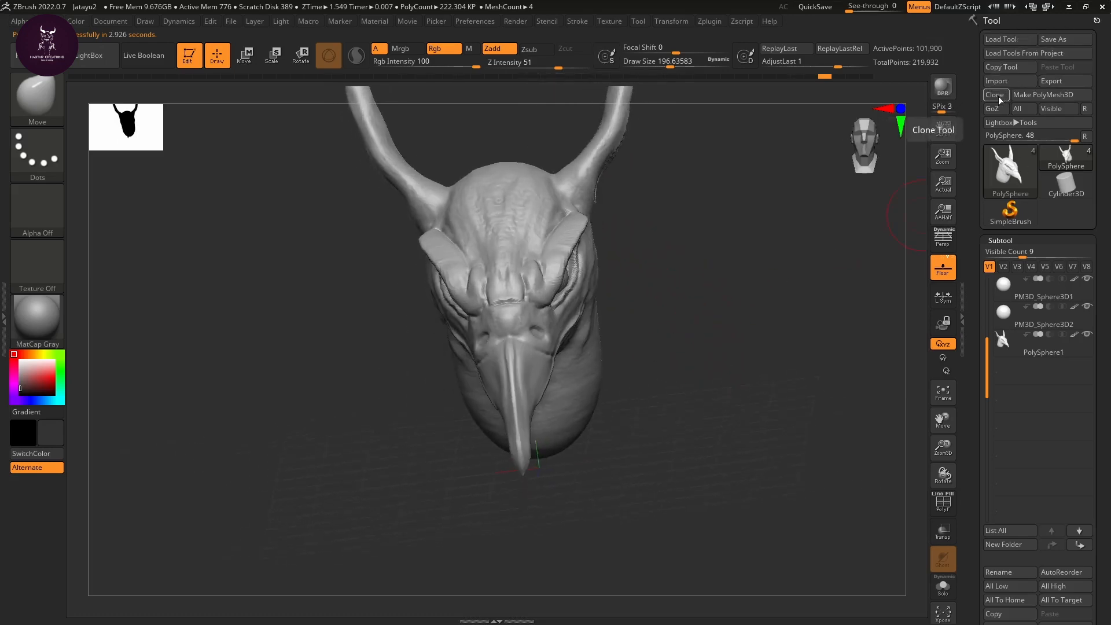
pyautogui.click(1065, 41)
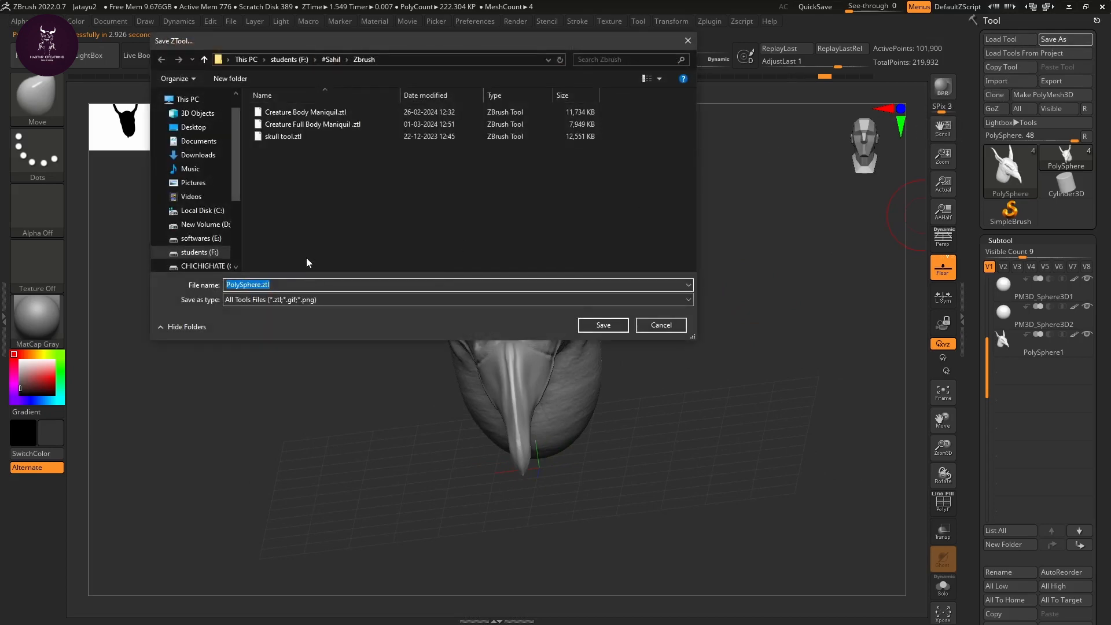
pyautogui.write('Jat')
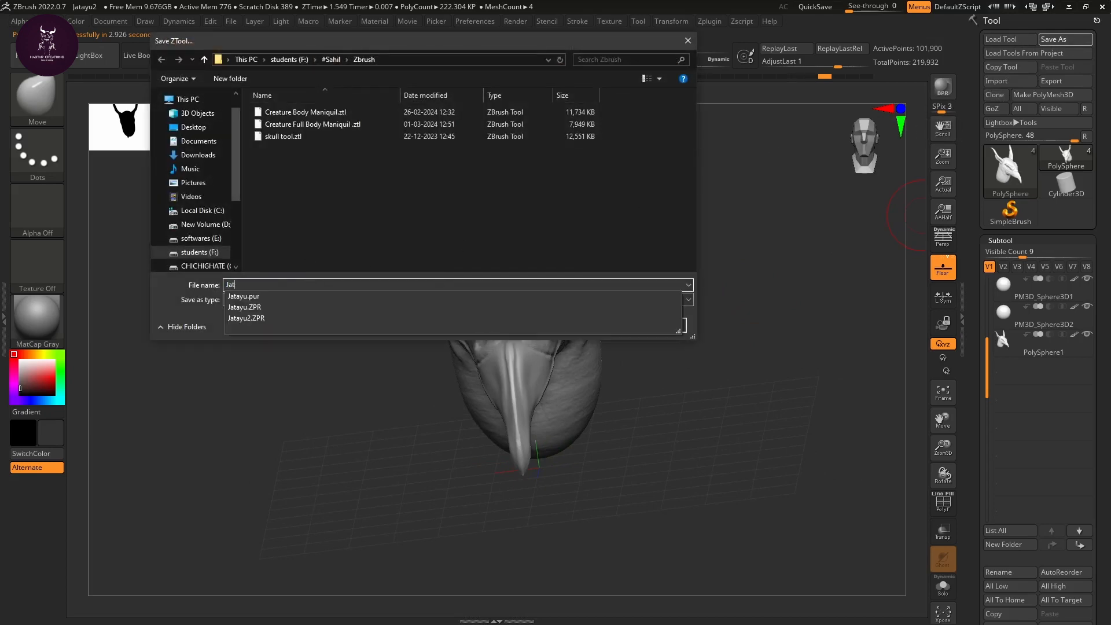
pyautogui.write('ayu Head')
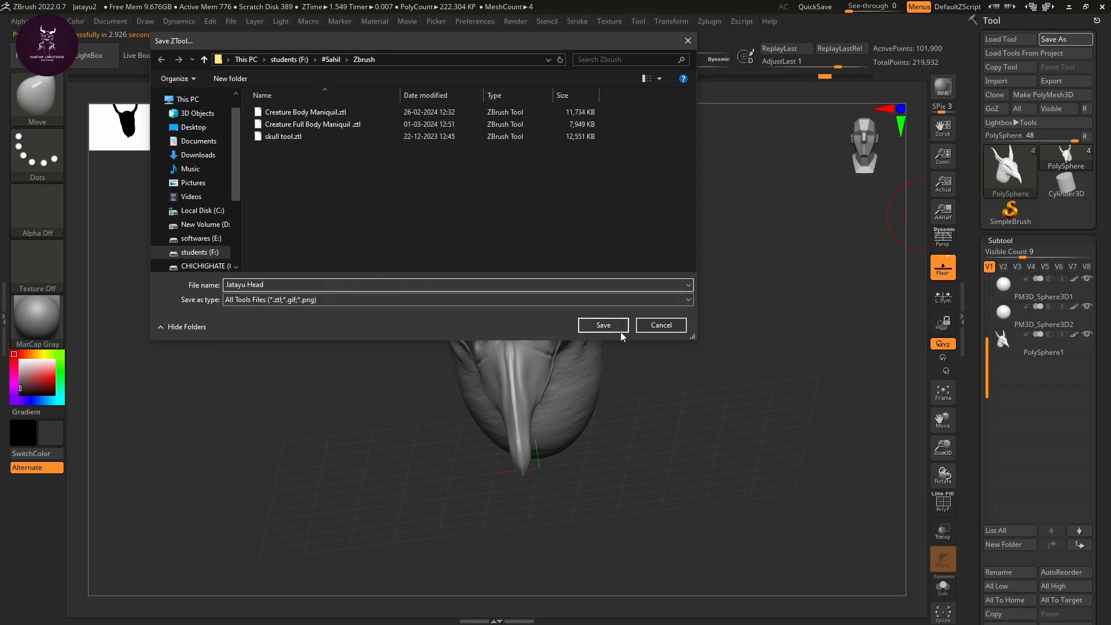
pyautogui.click(604, 325)
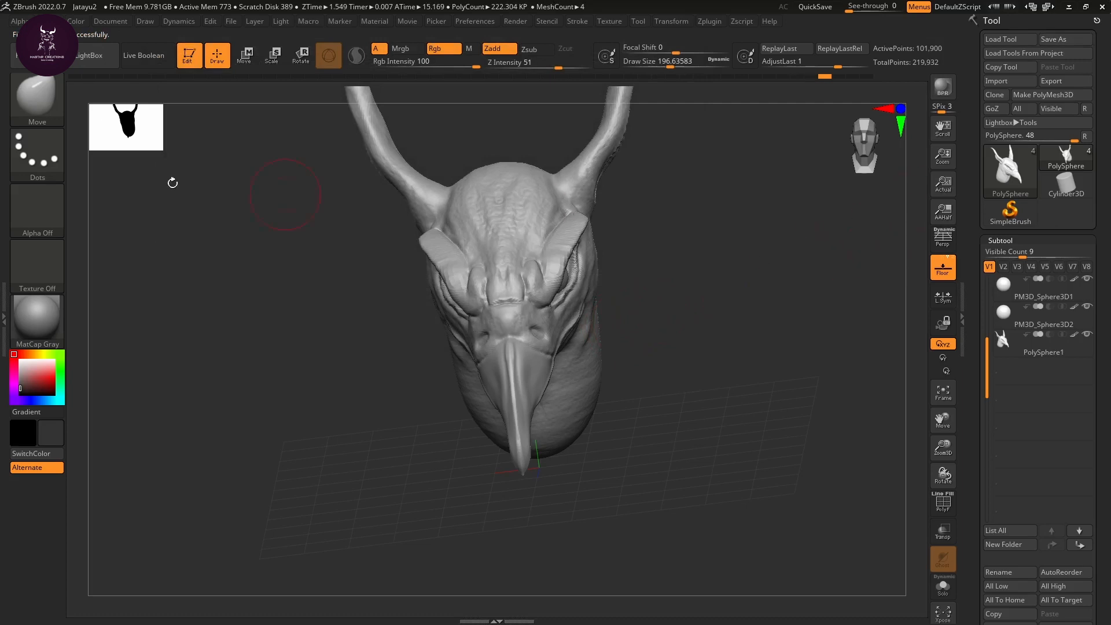
# Step: Load the recent tool "Creature Full Body Maniquil .ztl" from LightBox and close LightBox
pyautogui.click(90, 56)
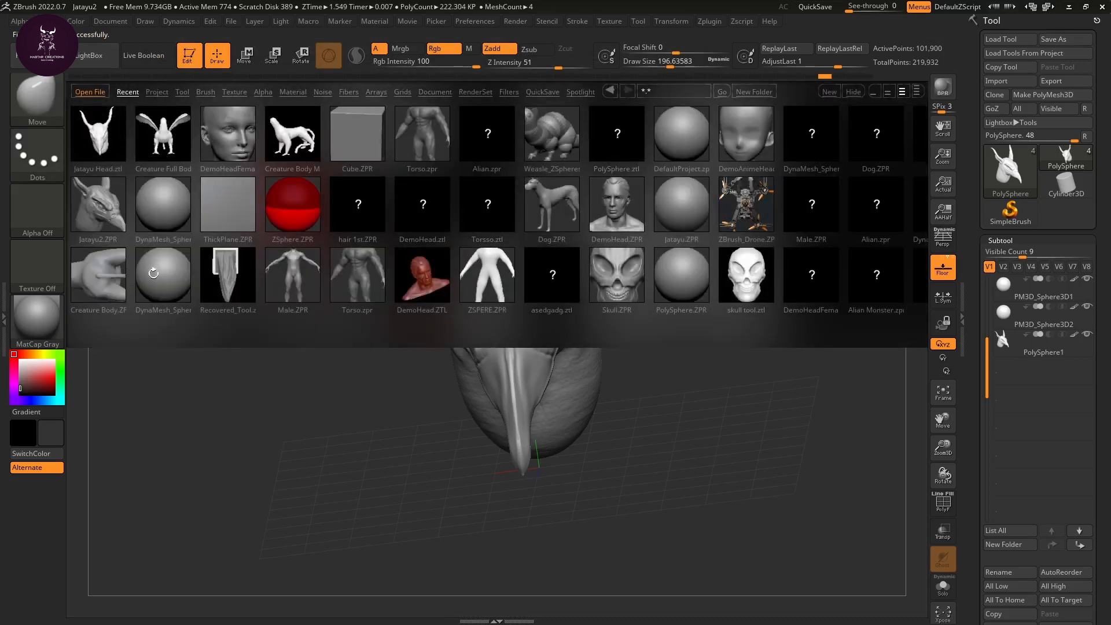
pyautogui.doubleClick(155, 137)
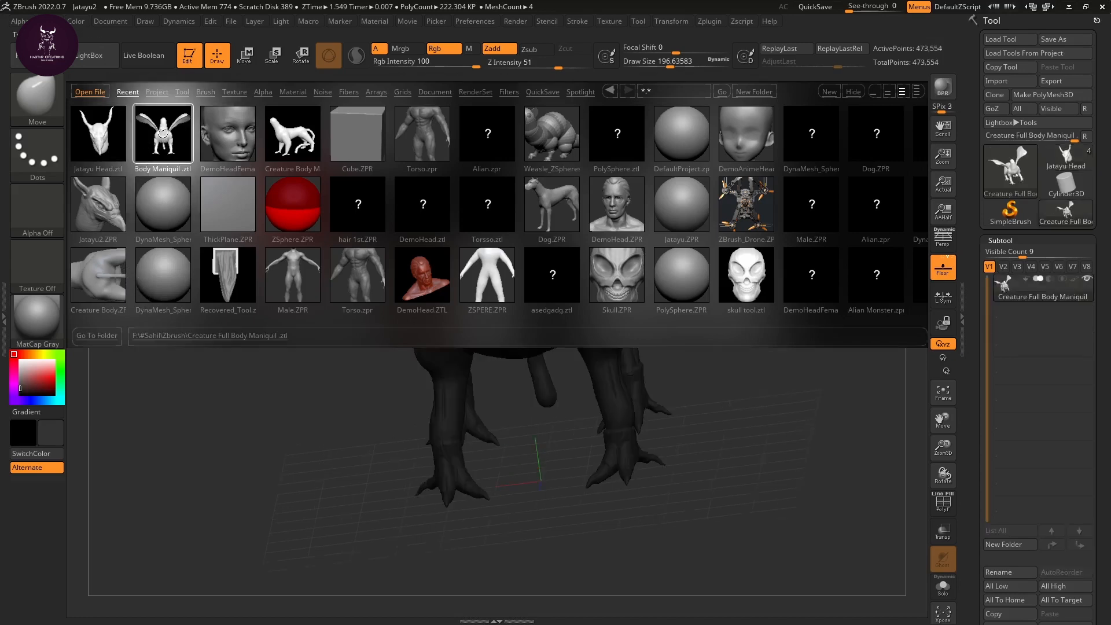
pyautogui.click(102, 60)
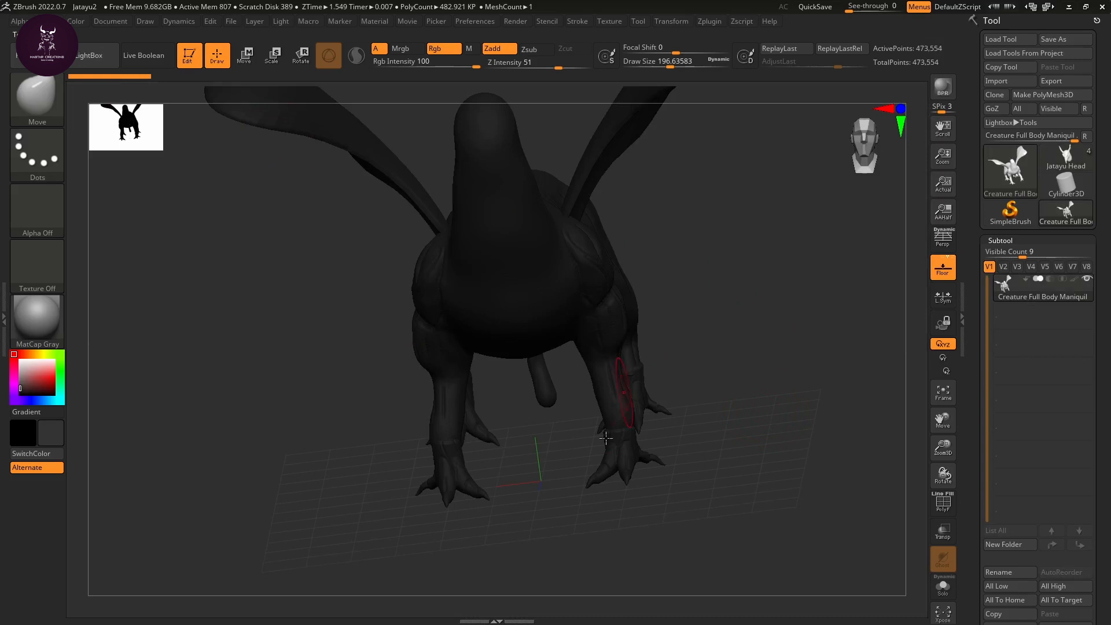
# Step: Brighten the dark creature body by setting the main colour to muted pink and the secondary colour to near-white
pyautogui.click(23, 442)
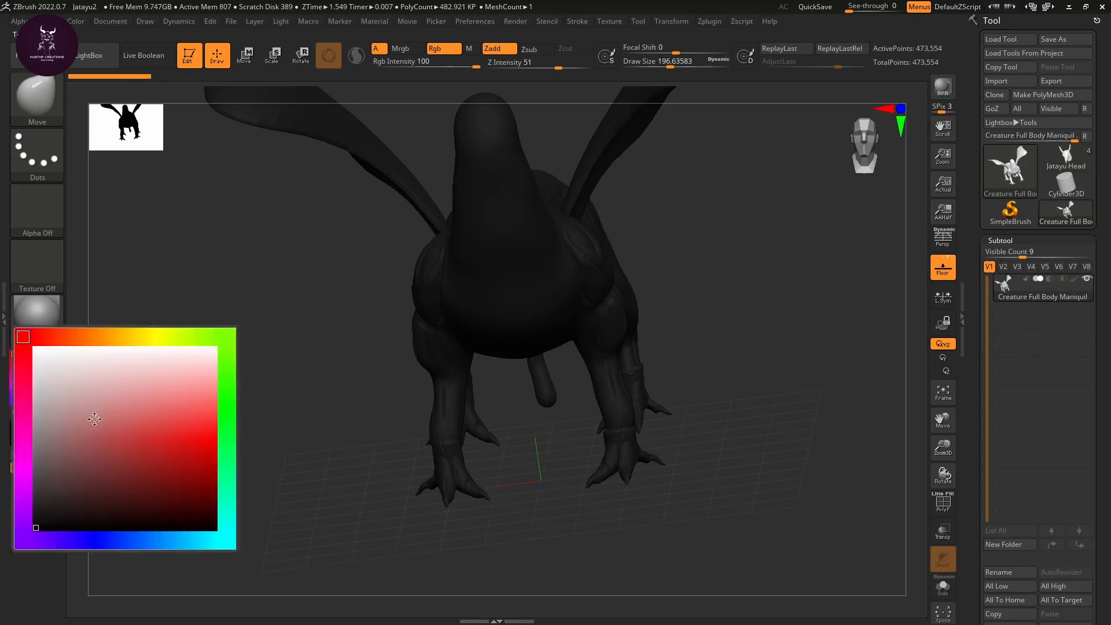
pyautogui.click(35, 431)
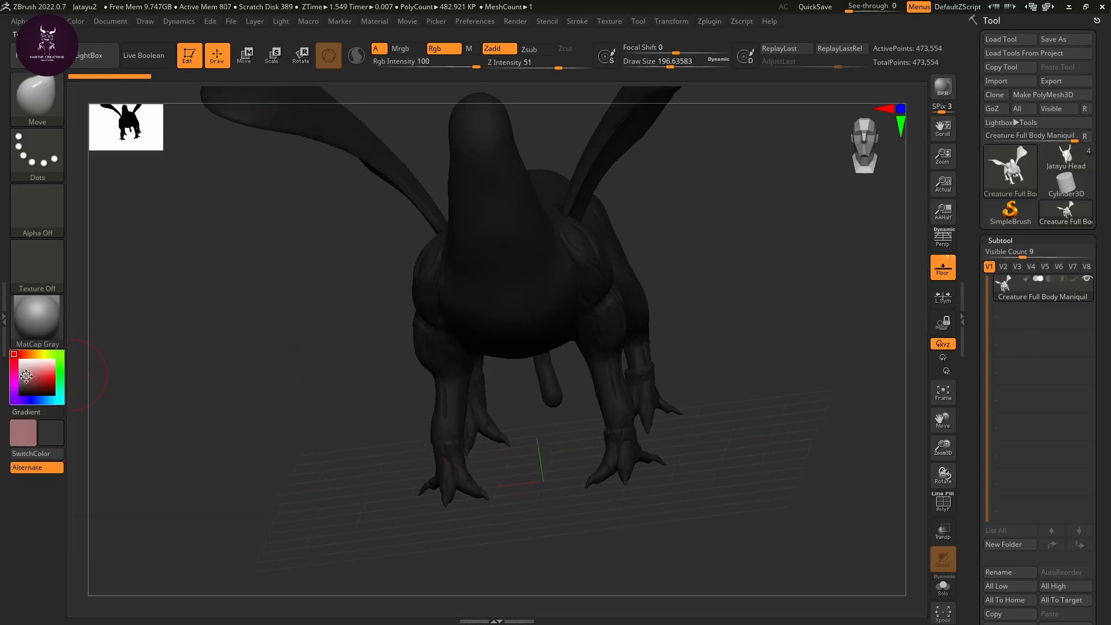
pyautogui.moveTo(258, 437); pyautogui.dragTo(739, 405)
pyautogui.click(30, 428)
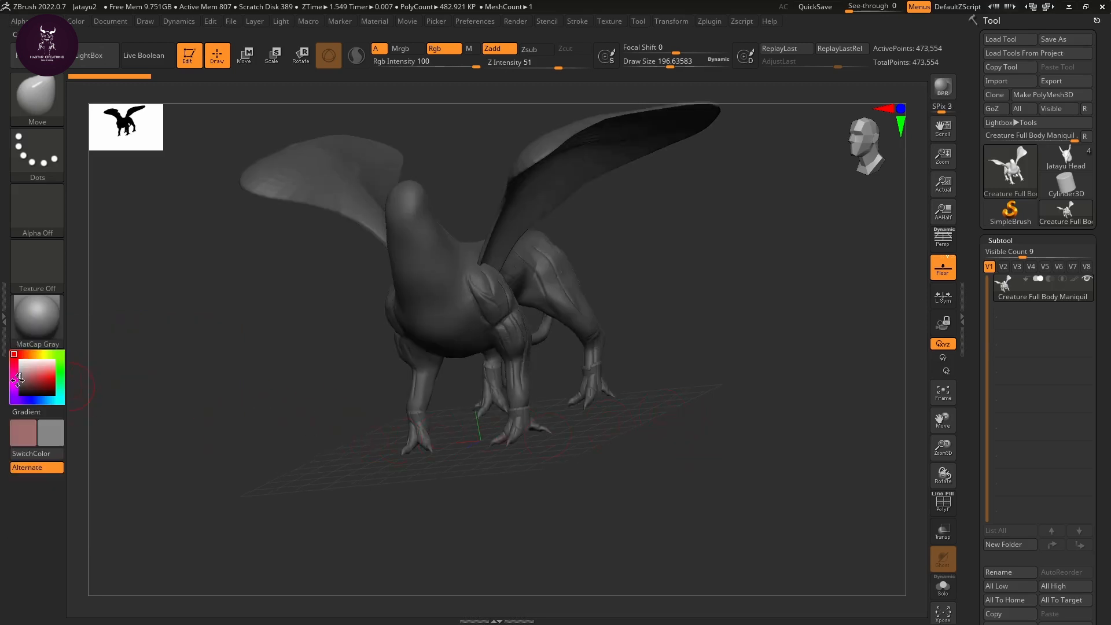
pyautogui.click(50, 433)
pyautogui.click(27, 357)
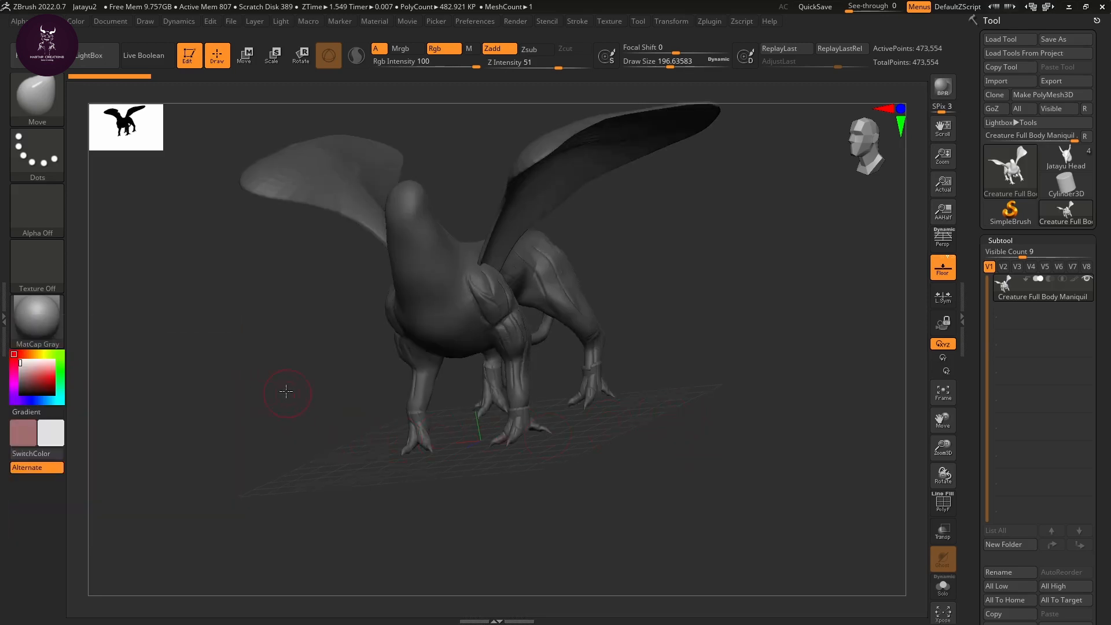
pyautogui.moveTo(723, 411); pyautogui.dragTo(742, 327)
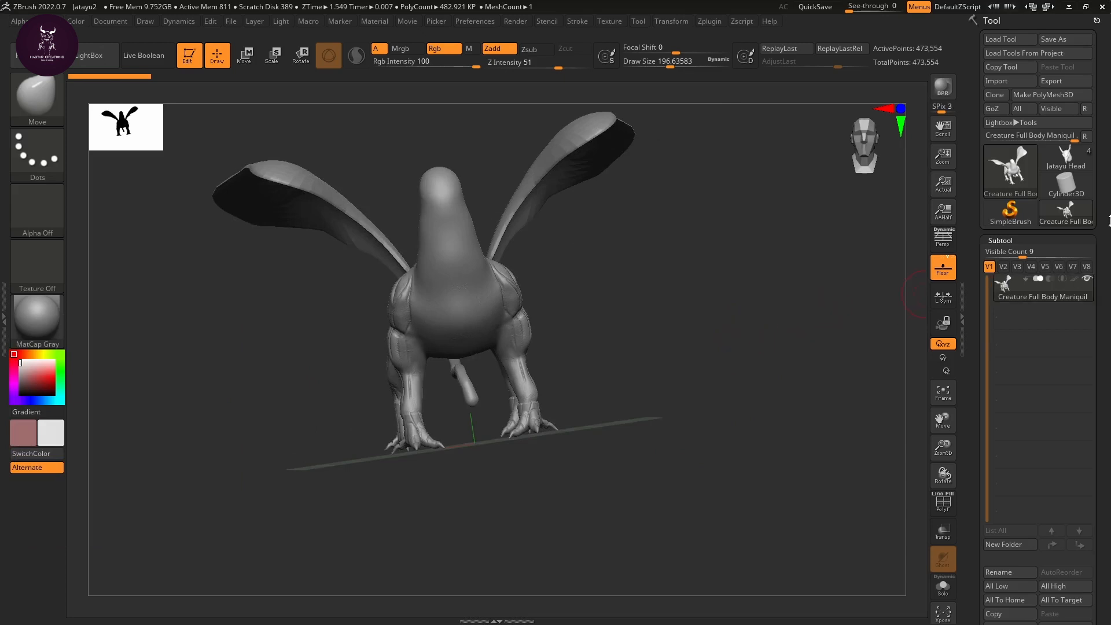
# Step: Load the tool file "Jatayu Head.ztl" from the Zbrush folder
pyautogui.click(1025, 36)
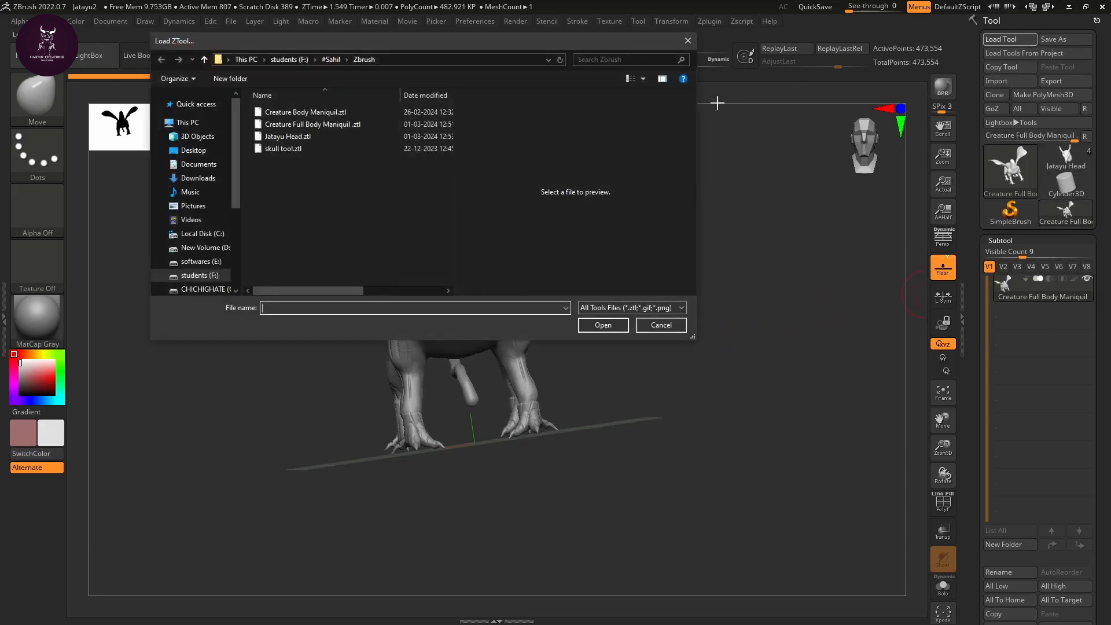
pyautogui.click(304, 137)
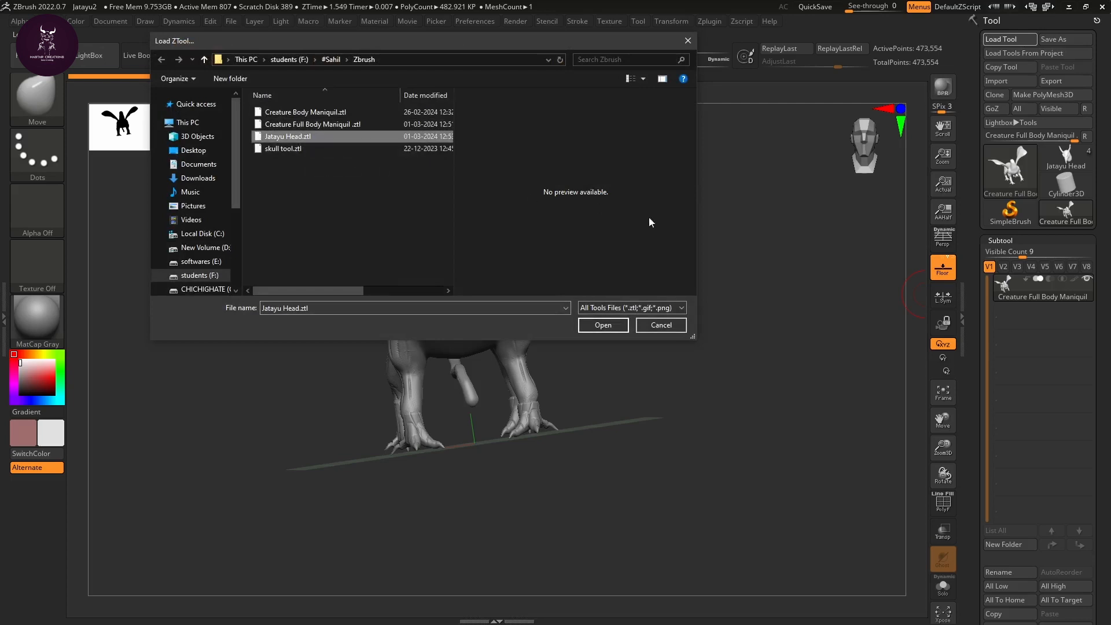
pyautogui.click(602, 325)
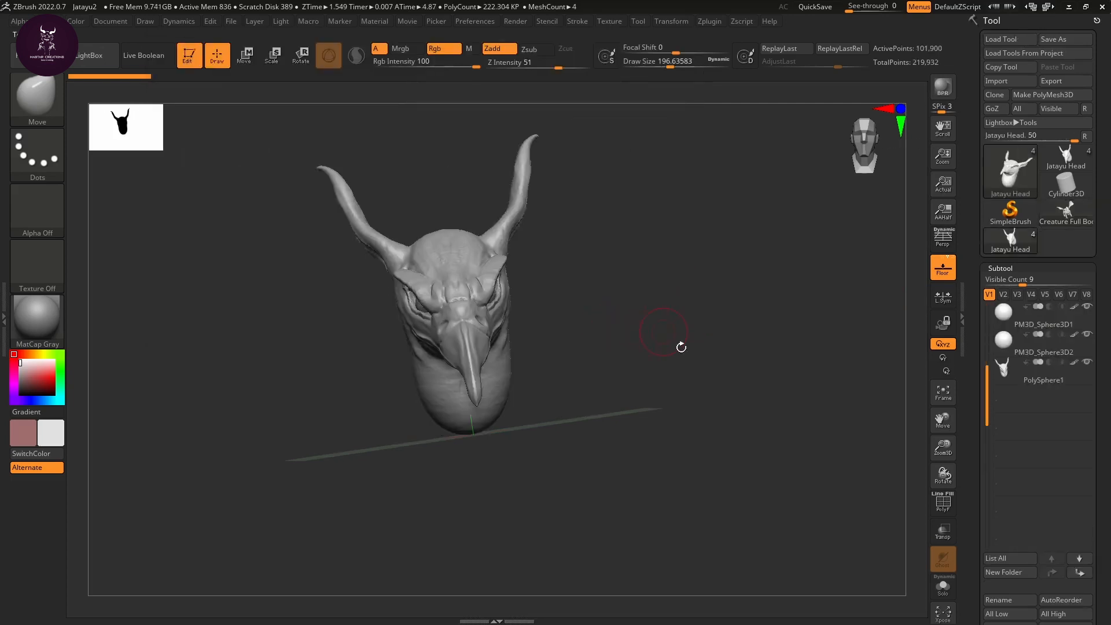
# Step: Switch back to the Creature Full Body Maniquil tool and append Jatayu Head as a subtool
pyautogui.click(1066, 213)
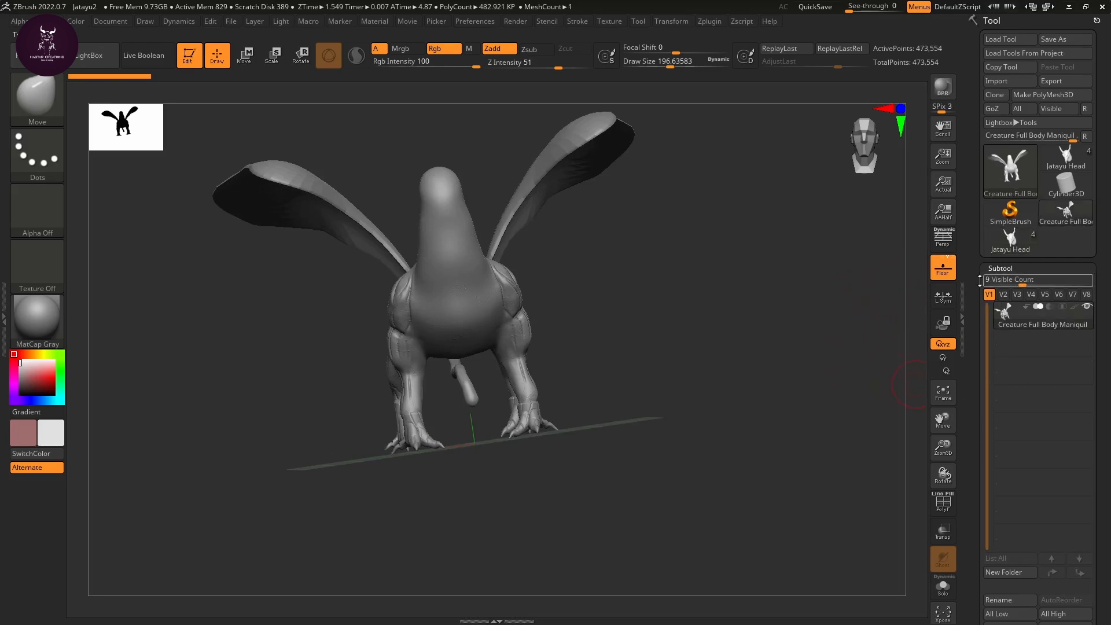
pyautogui.moveTo(977, 381); pyautogui.dragTo(985, 241)
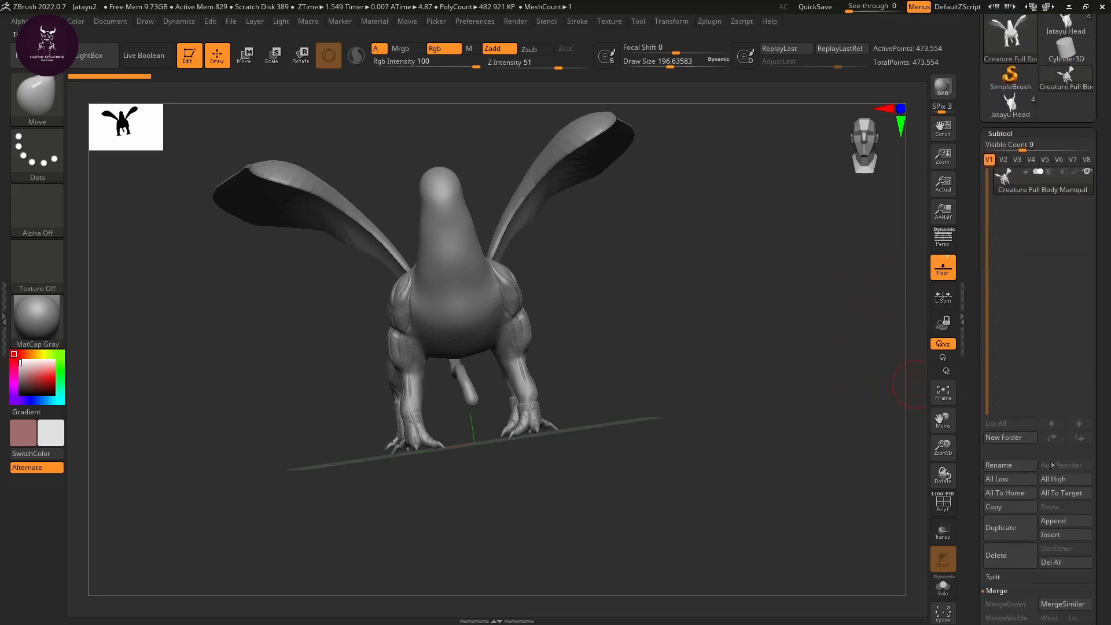
pyautogui.click(1064, 521)
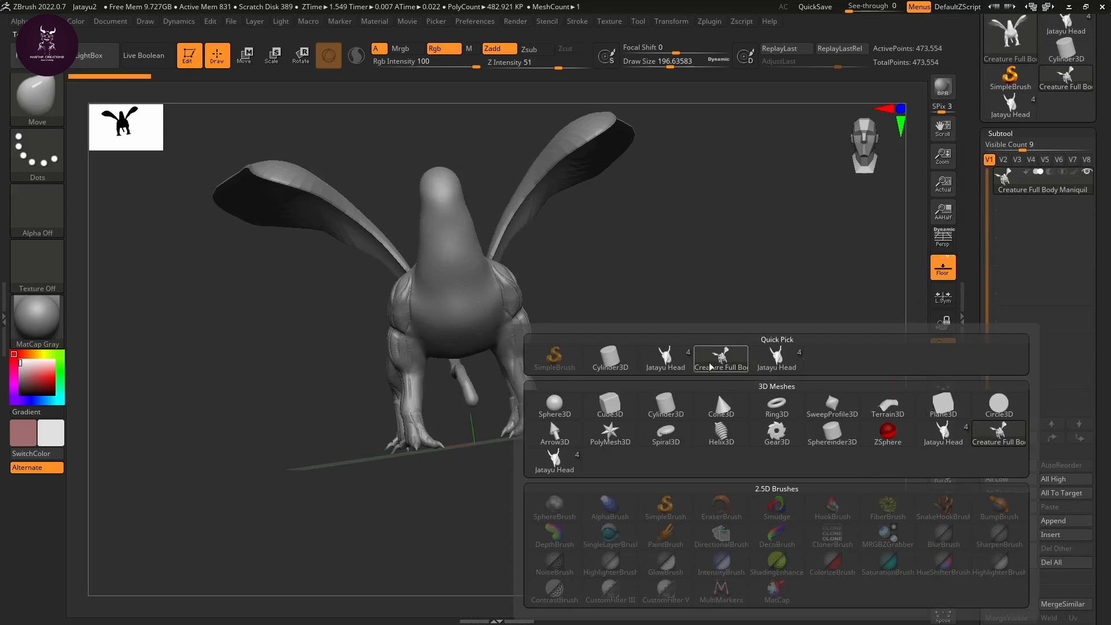
pyautogui.click(671, 363)
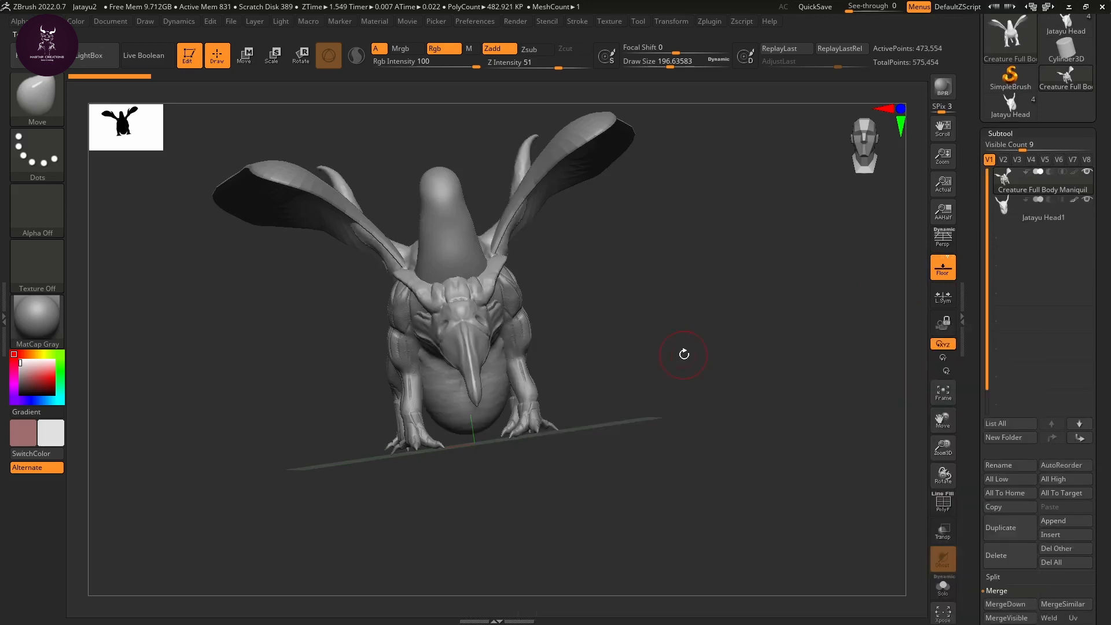
# Step: Scale down the appended Jatayu Head subtool and move it up and forward onto the creature's neck
pyautogui.moveTo(736, 351); pyautogui.dragTo(798, 418)
pyautogui.press('r')
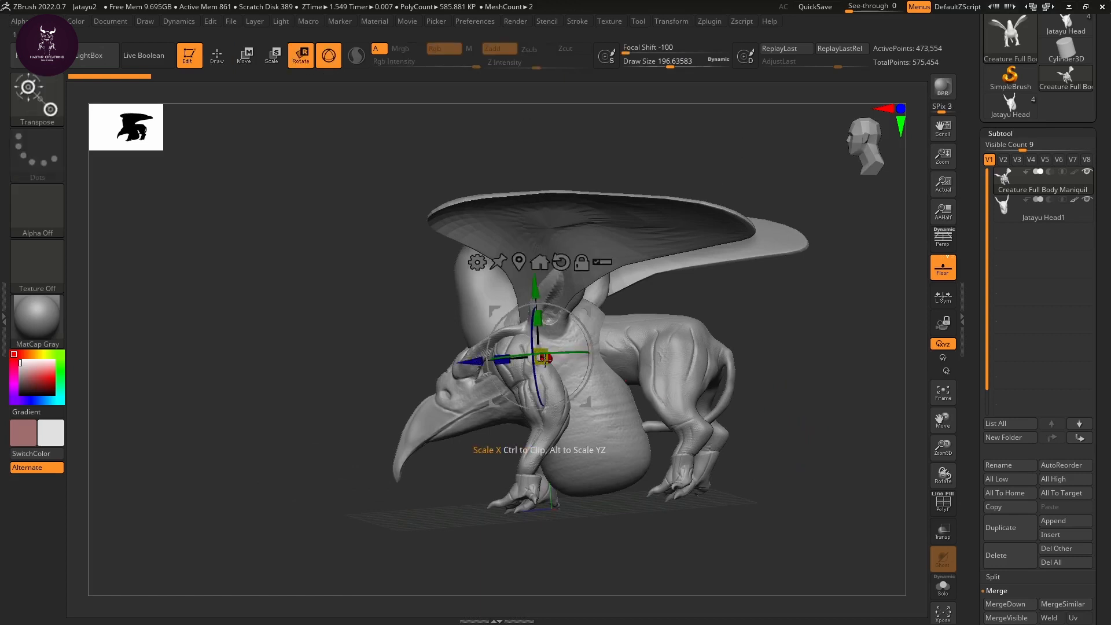
pyautogui.moveTo(544, 359); pyautogui.dragTo(506, 364)
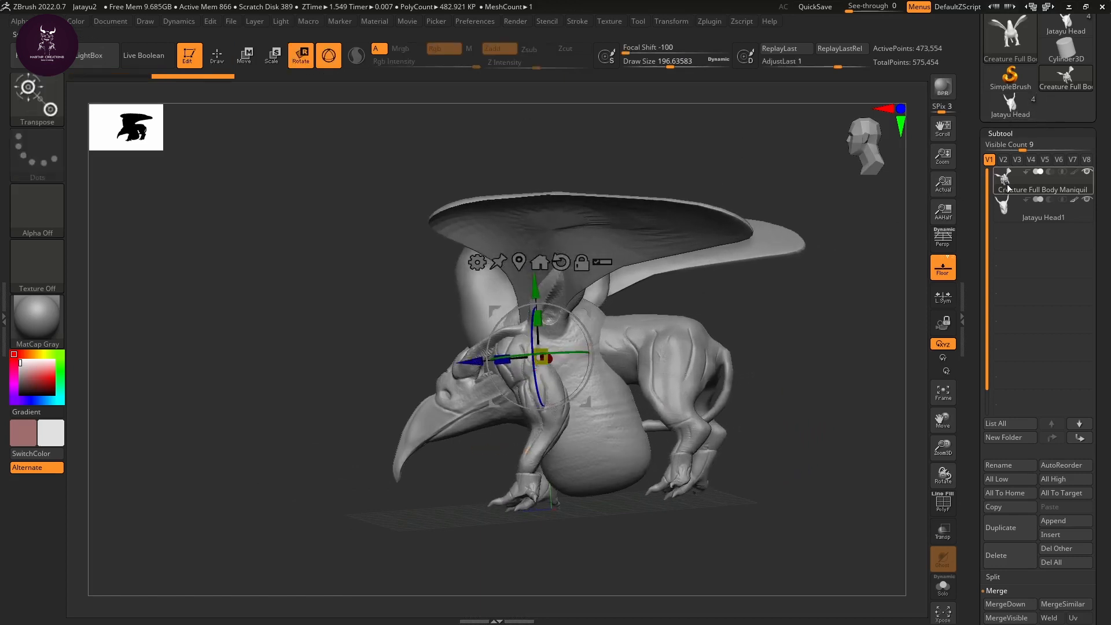
pyautogui.click(1036, 209)
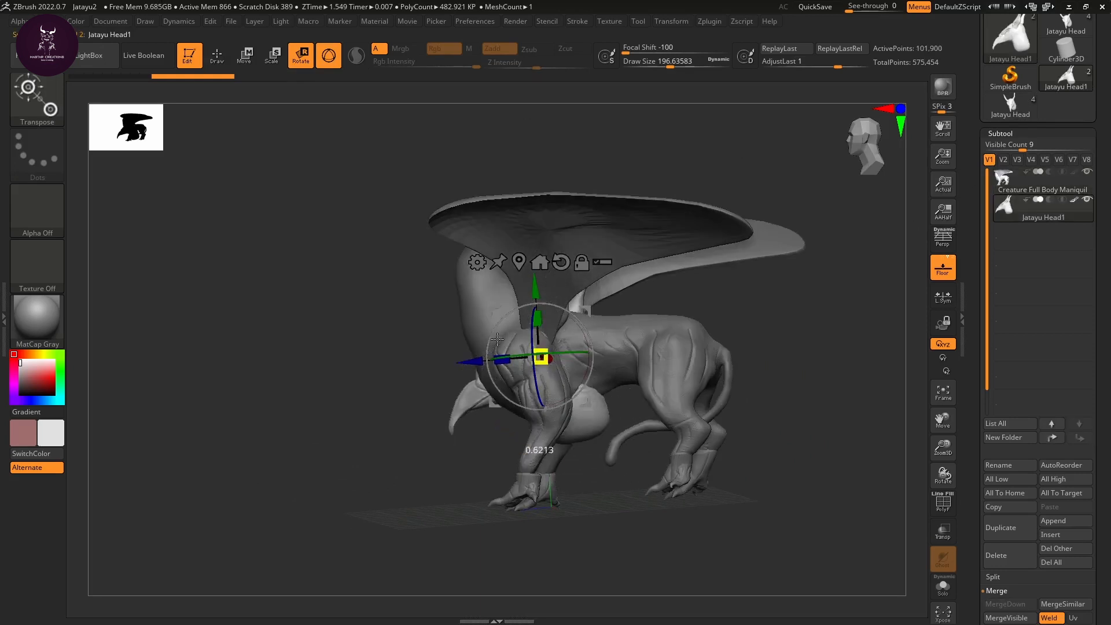
pyautogui.moveTo(535, 287); pyautogui.dragTo(528, 172)
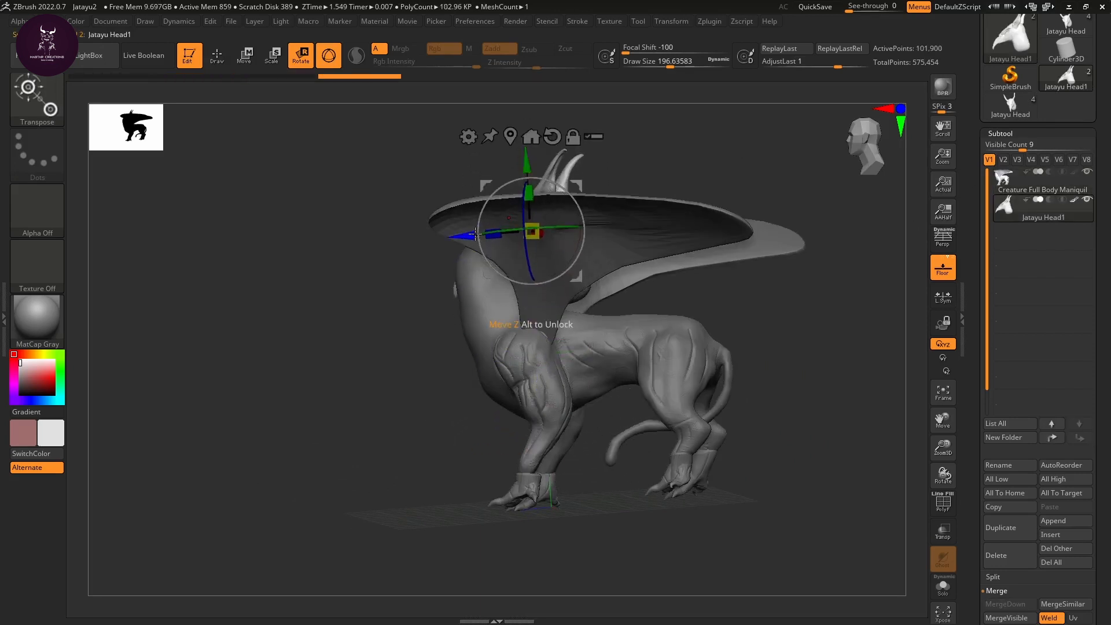
pyautogui.moveTo(466, 233); pyautogui.dragTo(389, 239)
# Step: Shrink the head slightly more and raise it so that it sits on top of the neck
pyautogui.moveTo(427, 444); pyautogui.dragTo(746, 376)
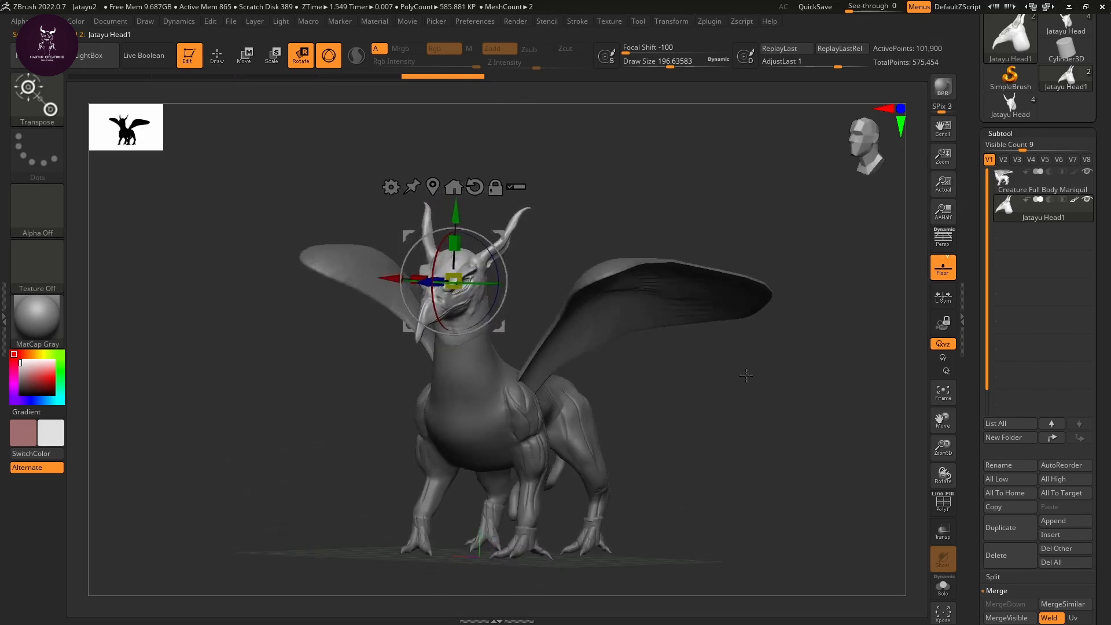
pyautogui.moveTo(742, 416); pyautogui.dragTo(789, 465)
pyautogui.moveTo(633, 319); pyautogui.dragTo(613, 314)
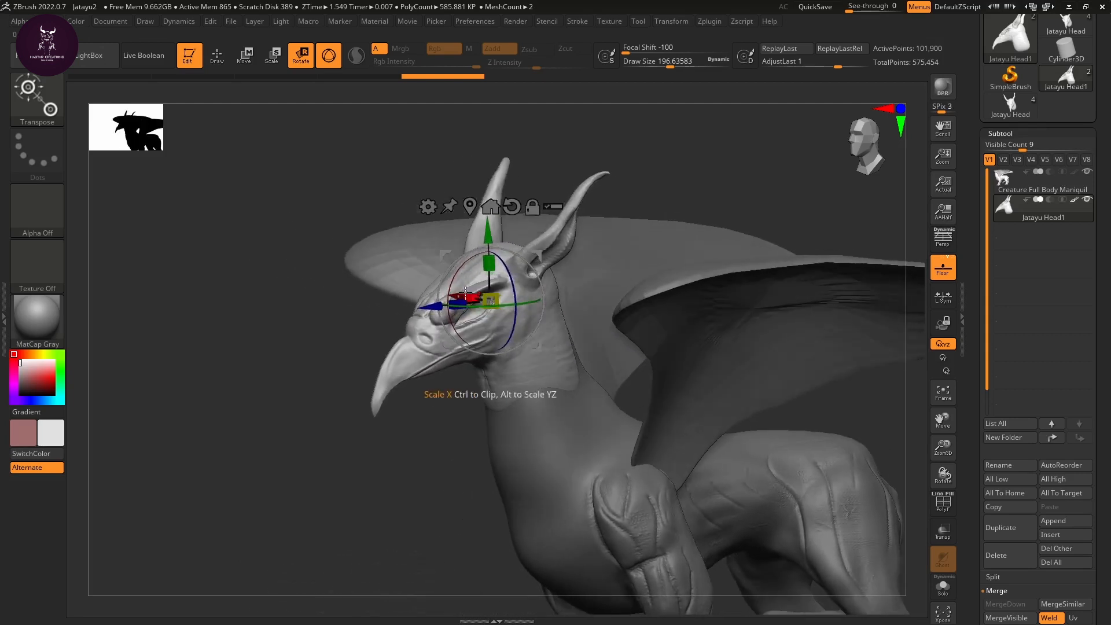
pyautogui.moveTo(445, 278)
pyautogui.mouseDown()
pyautogui.moveTo(494, 305)
pyautogui.moveTo(461, 281)
pyautogui.mouseUp()
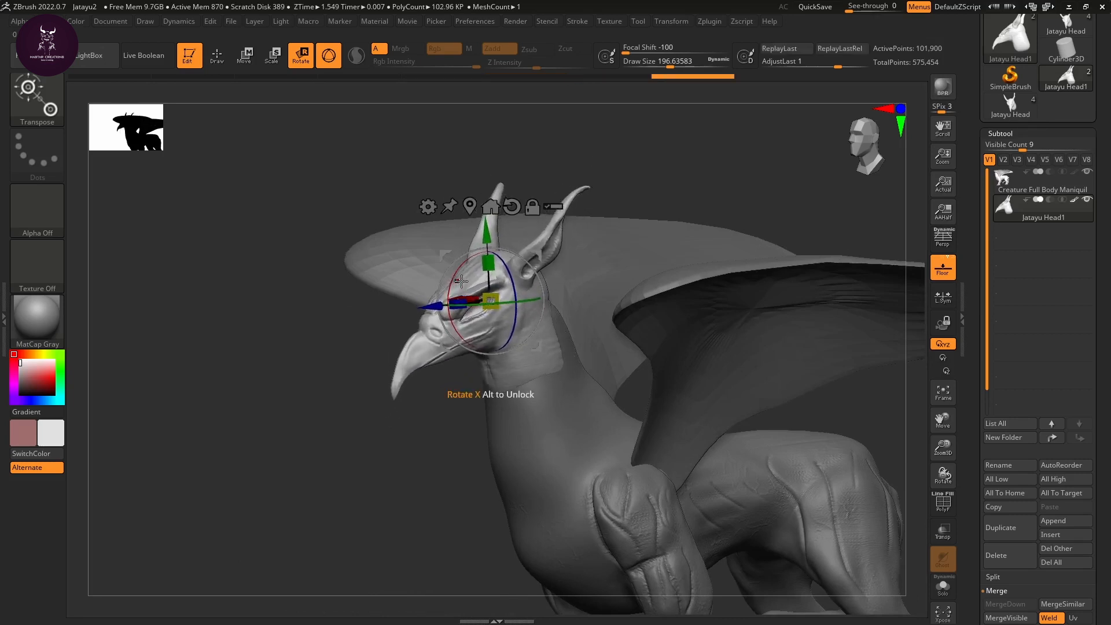
pyautogui.moveTo(487, 231); pyautogui.dragTo(485, 200)
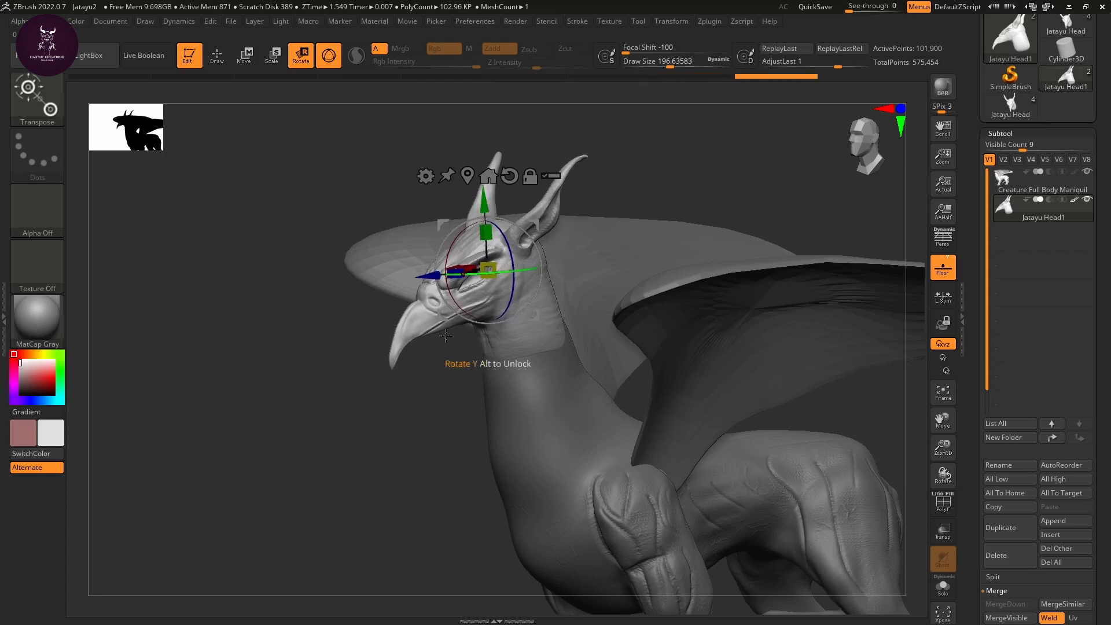
pyautogui.moveTo(446, 434); pyautogui.dragTo(485, 424)
pyautogui.moveTo(537, 289); pyautogui.dragTo(562, 303)
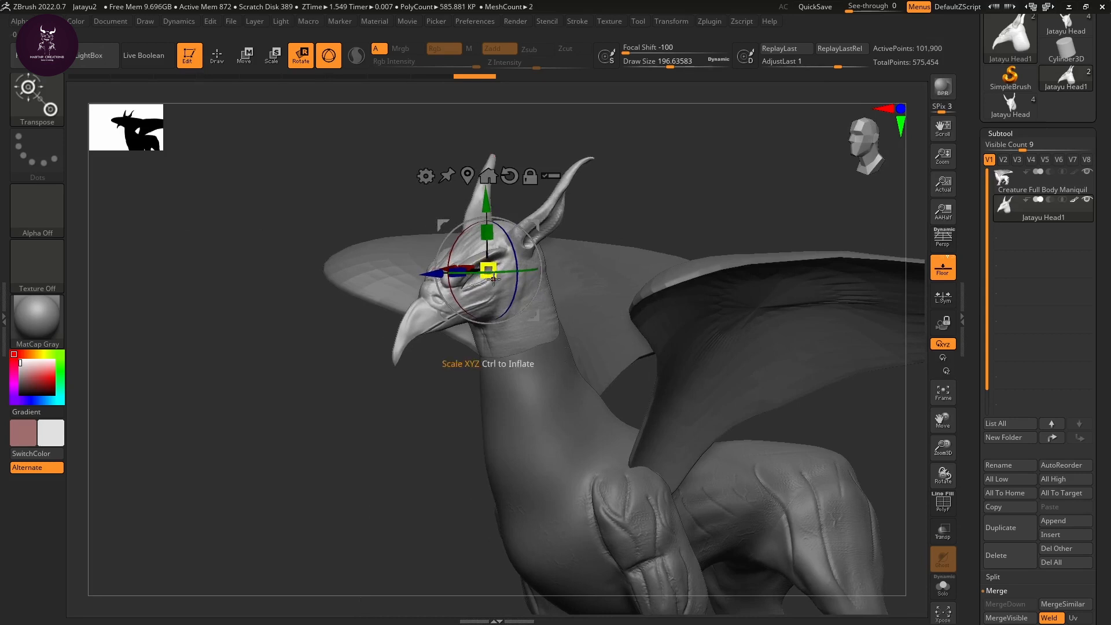
# Step: Fine-tune the head's uniform scale in side view so that its neck base fits the body's neck
pyautogui.moveTo(502, 281); pyautogui.dragTo(427, 430)
pyautogui.keyDown('alt'); pyautogui.moveTo(436, 479); pyautogui.dragTo(309, 303); pyautogui.keyUp('alt')
pyautogui.keyDown('alt'); pyautogui.moveTo(327, 407); pyautogui.dragTo(266, 425); pyautogui.keyUp('alt')
pyautogui.keyDown('alt'); pyautogui.moveTo(339, 375); pyautogui.dragTo(370, 463); pyautogui.keyUp('alt')
pyautogui.moveTo(442, 224); pyautogui.dragTo(445, 226)
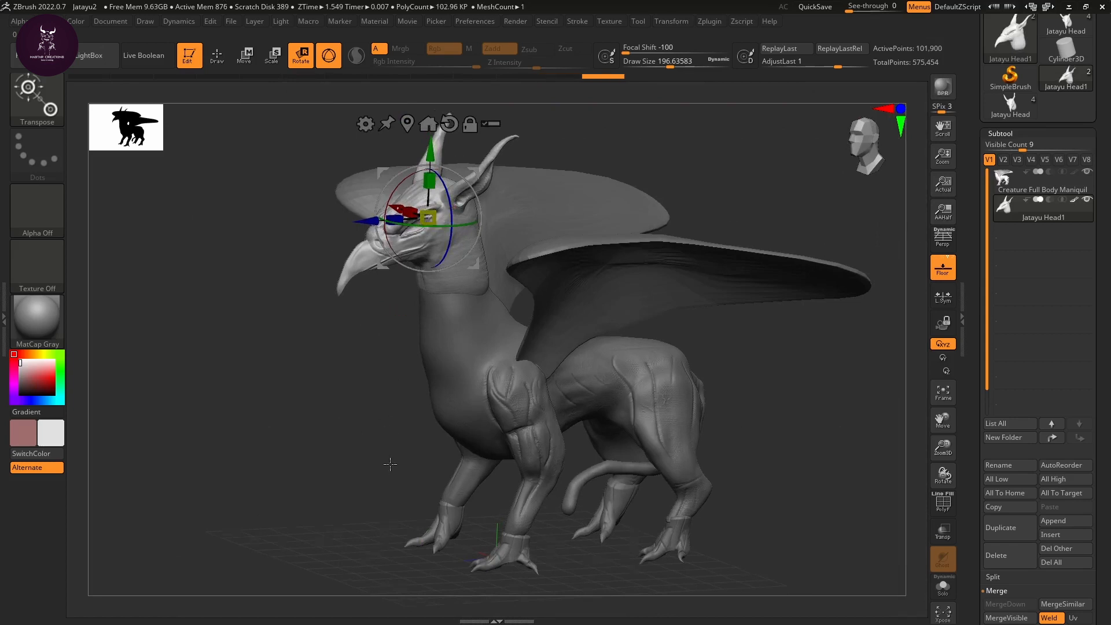
pyautogui.keyDown('shift'); pyautogui.moveTo(390, 464); pyautogui.dragTo(386, 454); pyautogui.keyUp('shift')
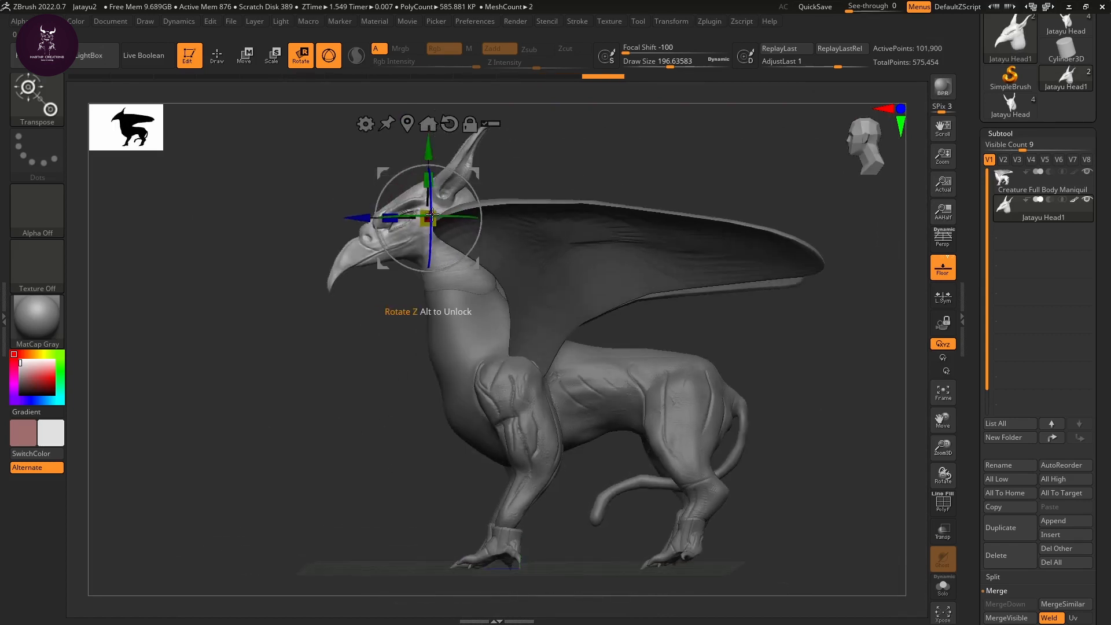
pyautogui.moveTo(432, 214); pyautogui.dragTo(435, 226)
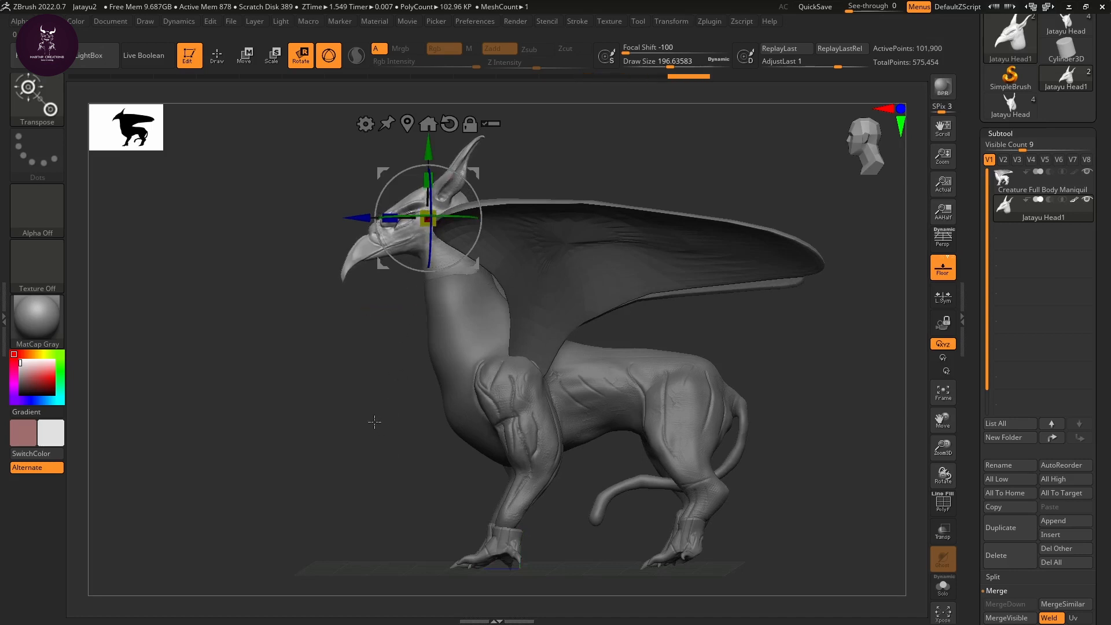
# Step: Merge the head down into the Creature Full Body Maniquil subtool
pyautogui.moveTo(374, 422); pyautogui.dragTo(495, 361)
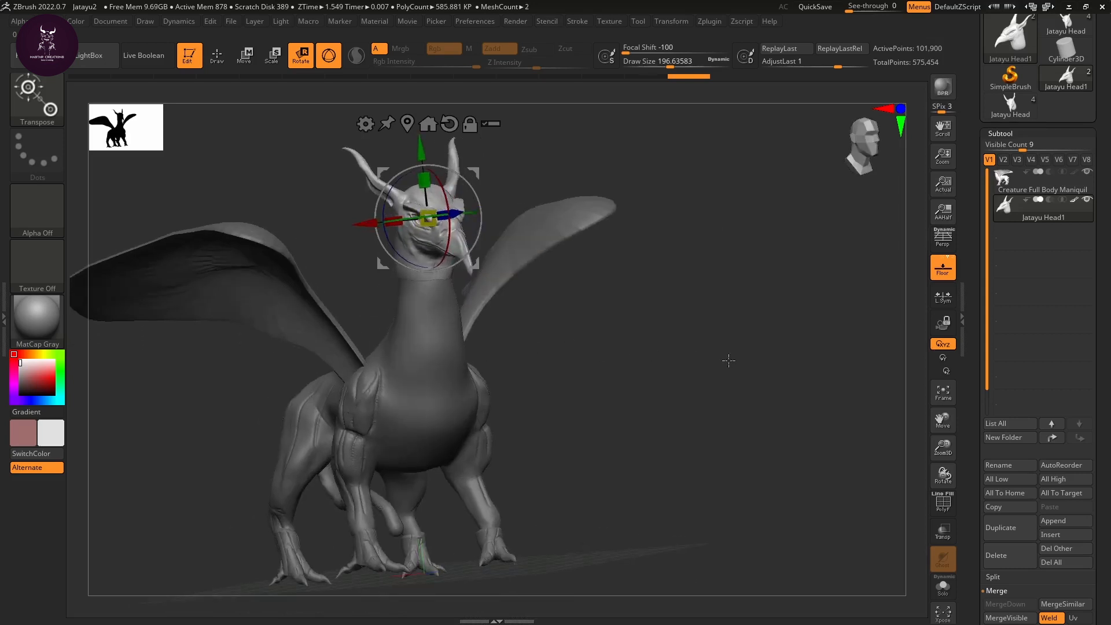
pyautogui.click(1046, 174)
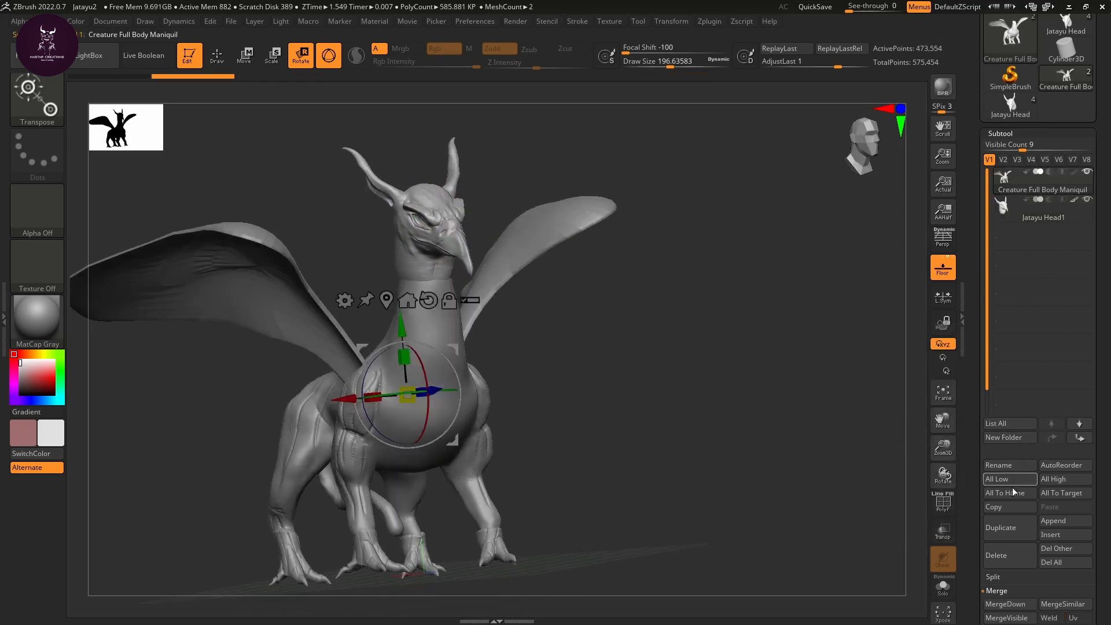
pyautogui.click(1010, 604)
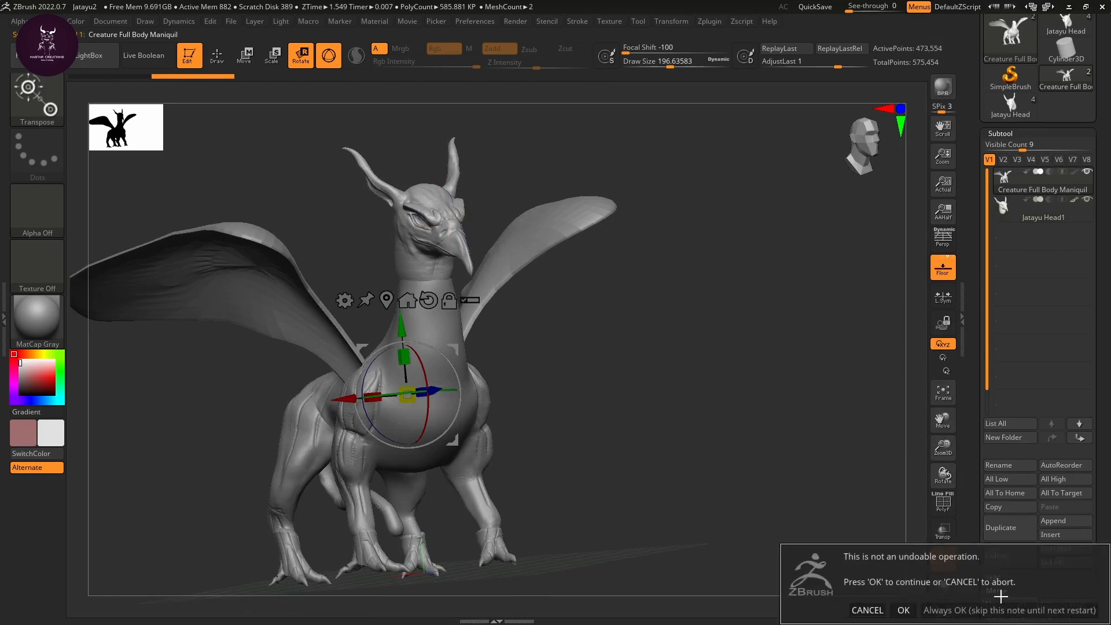
pyautogui.click(906, 610)
# Step: Quick-save the project and save the merged creature as a tool file named "Jatayu full" in the Zbrush folder
pyautogui.keyDown('shift'); pyautogui.moveTo(721, 405); pyautogui.dragTo(839, 250); pyautogui.keyUp('shift')
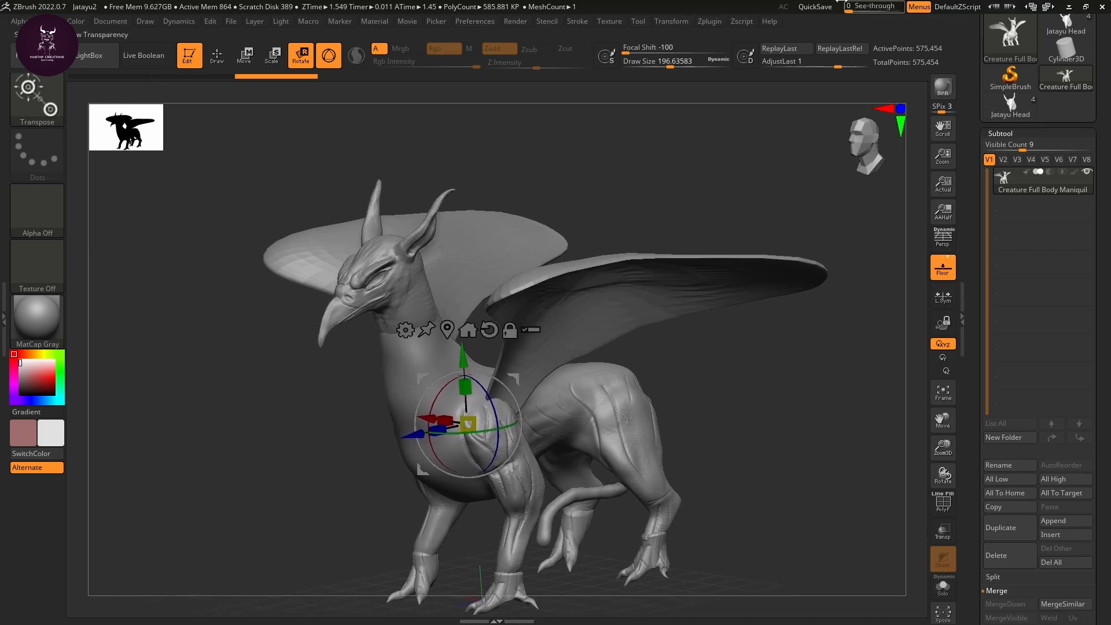
pyautogui.click(822, 7)
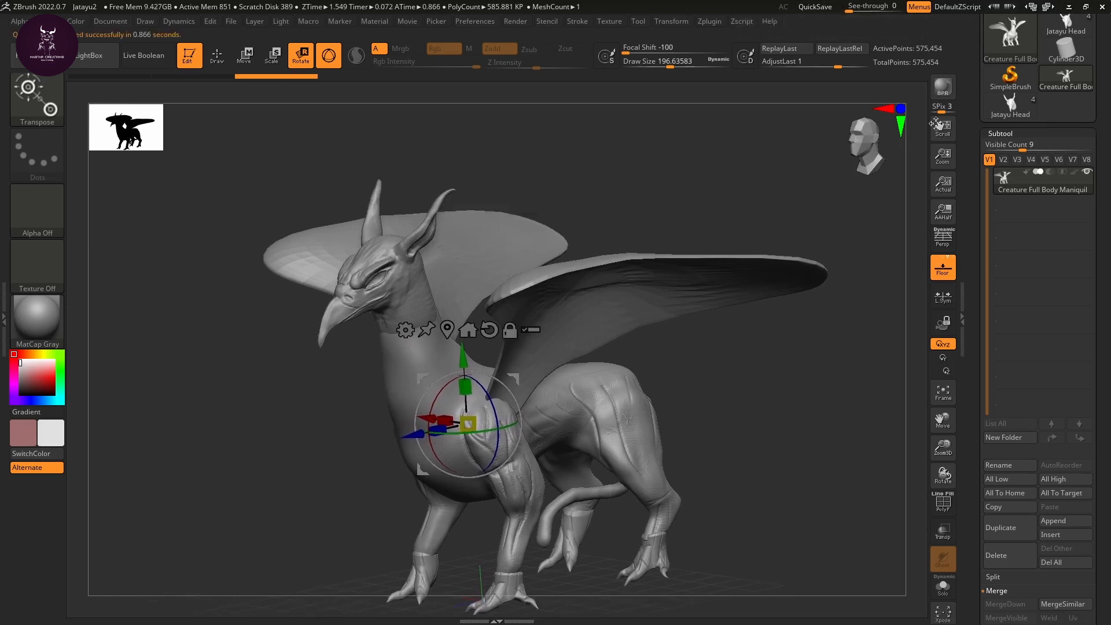
pyautogui.scroll(3, 978, 191)
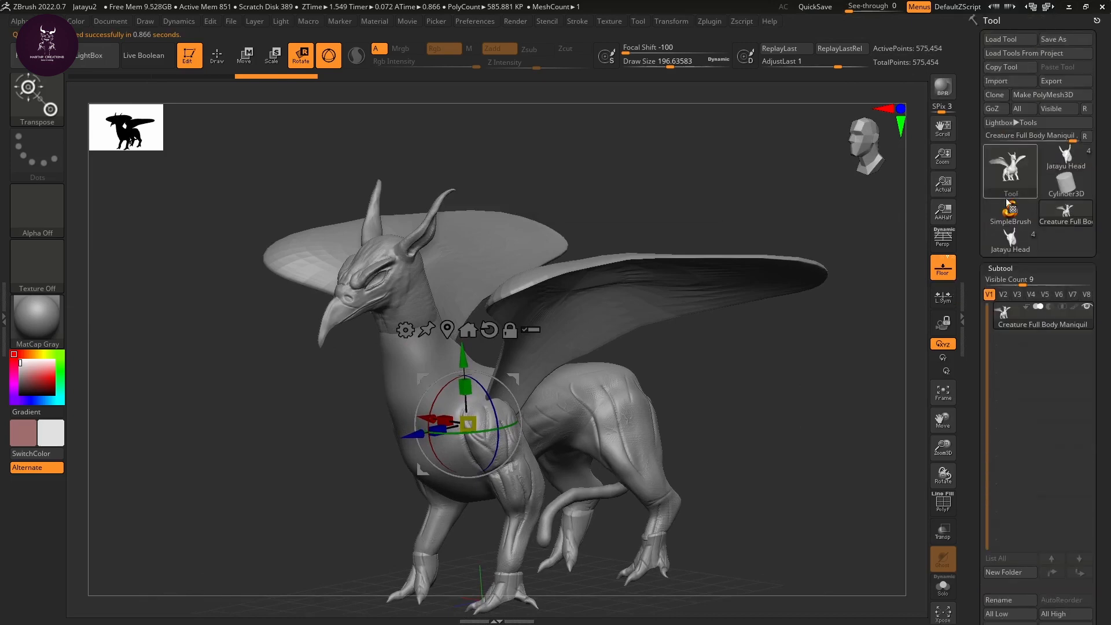
pyautogui.click(1065, 40)
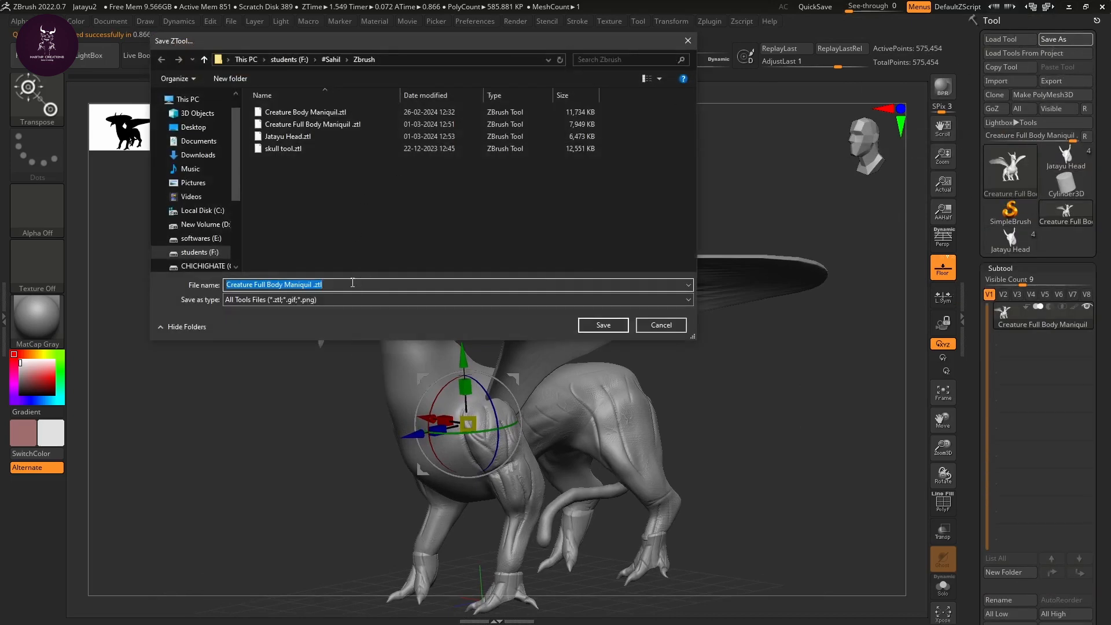
pyautogui.click(271, 285)
pyautogui.hotkey('ctrl', 'a')
pyautogui.write('Jat')
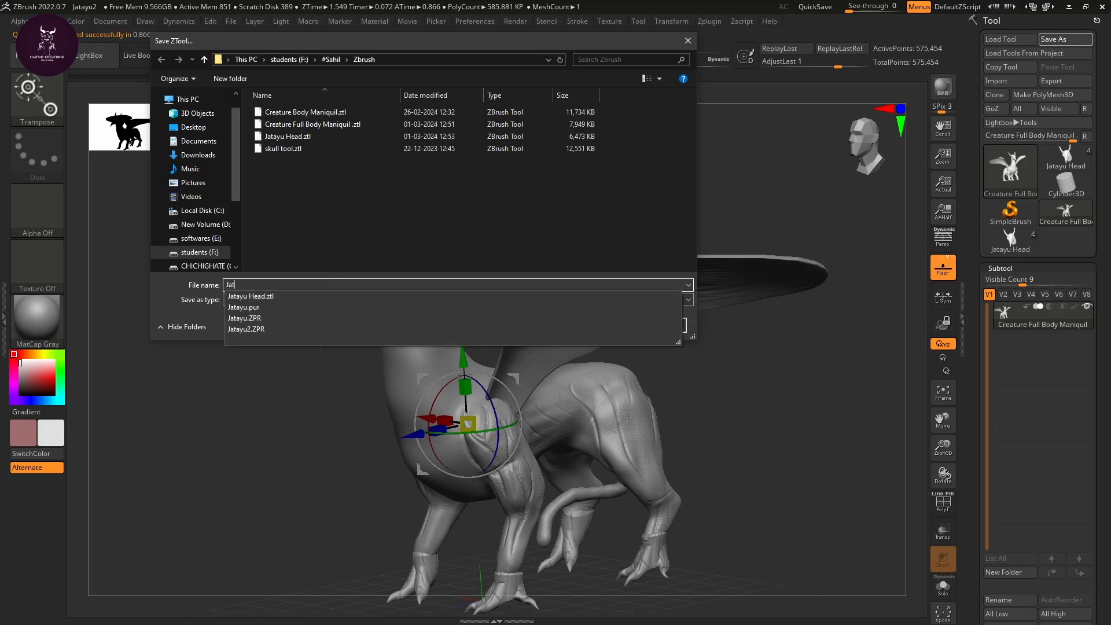
pyautogui.write('ayu full')
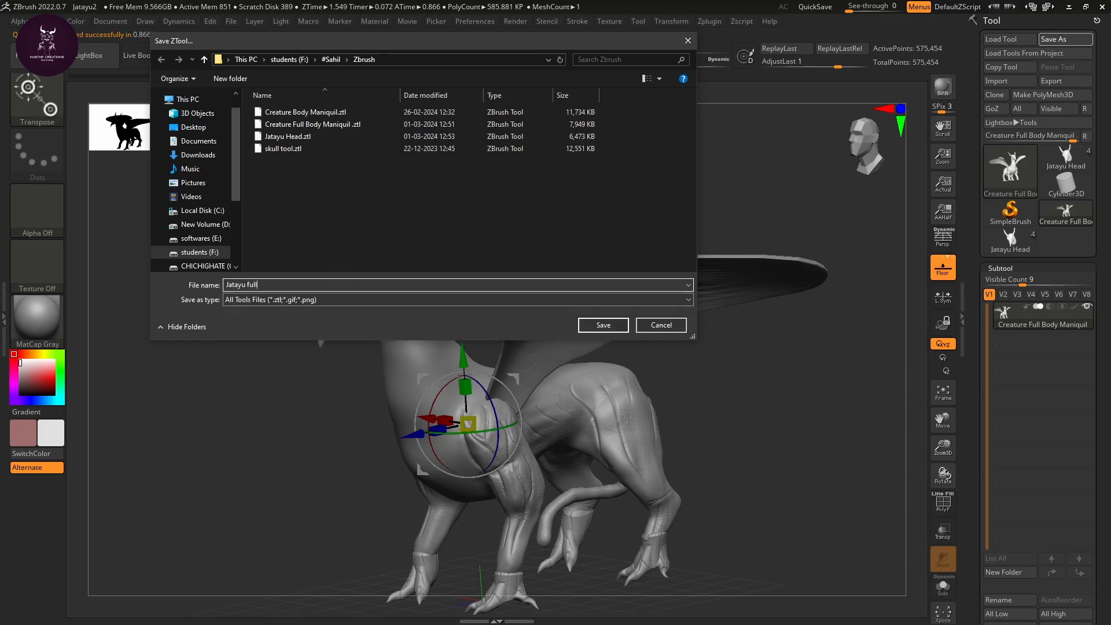
pyautogui.click(612, 325)
# Step: Choose the ClayBuildup brush and fuse the merged creature into one mesh with DynaMesh at resolution 256
pyautogui.keyDown('alt'); pyautogui.moveTo(738, 395); pyautogui.dragTo(796, 454); pyautogui.keyUp('alt')
pyautogui.keyDown('alt'); pyautogui.moveTo(547, 250); pyautogui.dragTo(536, 295); pyautogui.keyUp('alt')
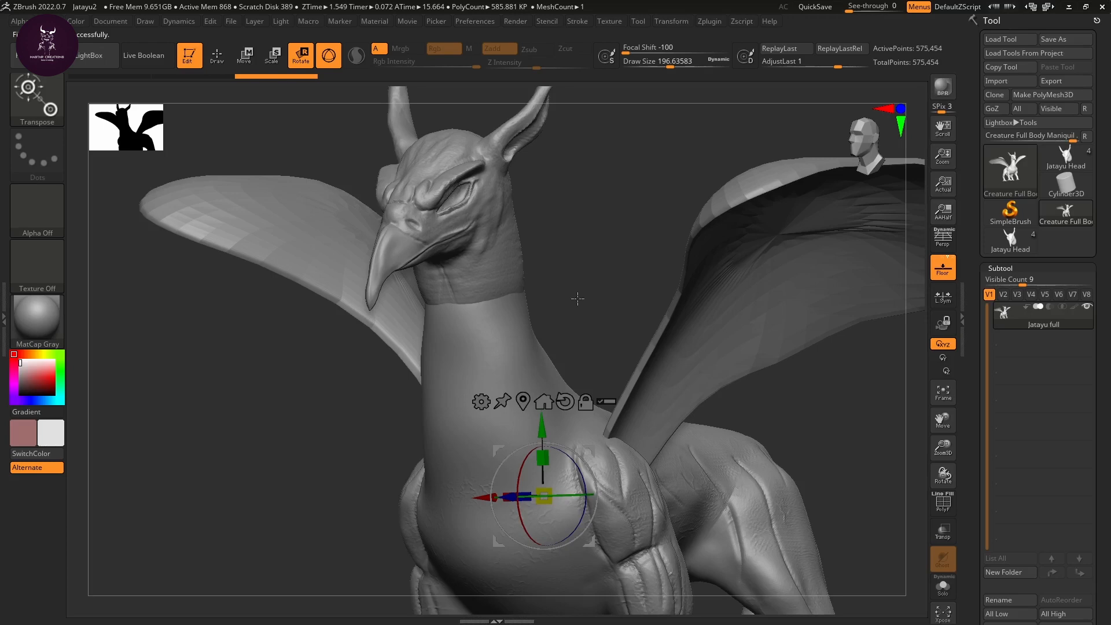
pyautogui.press('b')
pyautogui.press('c')
pyautogui.press('b')
pyautogui.press('shift')
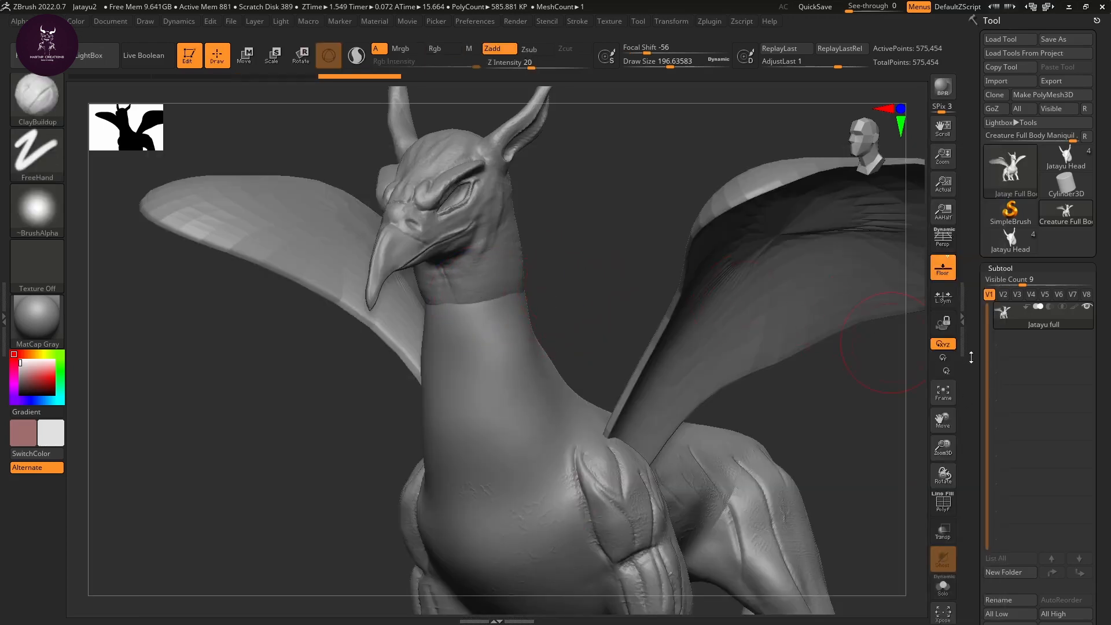
pyautogui.scroll(-8, 983, 371)
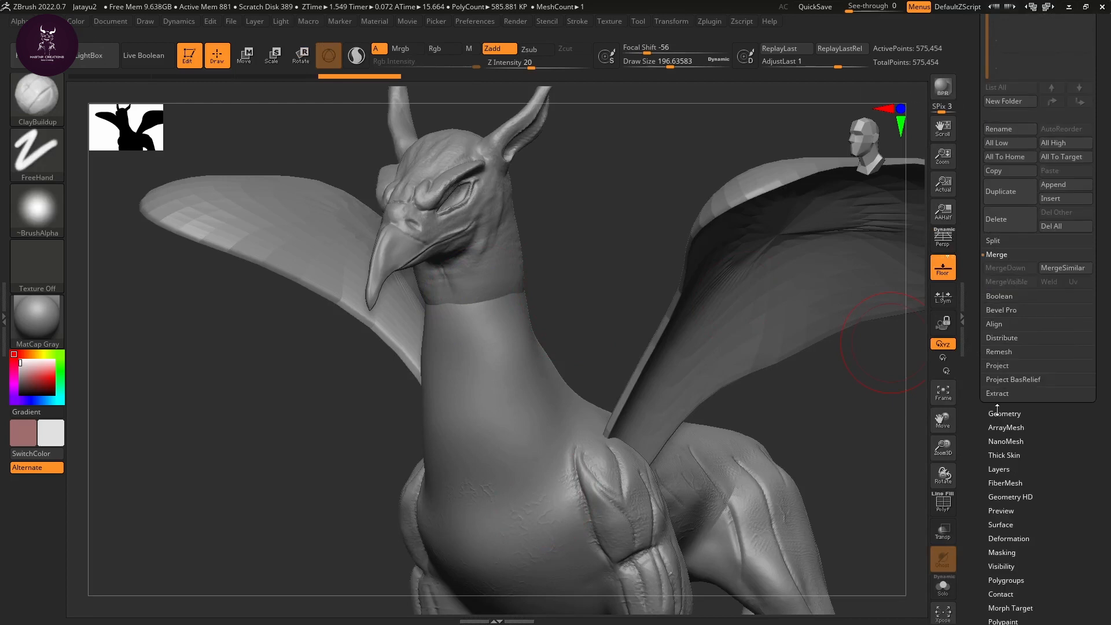
pyautogui.click(1001, 413)
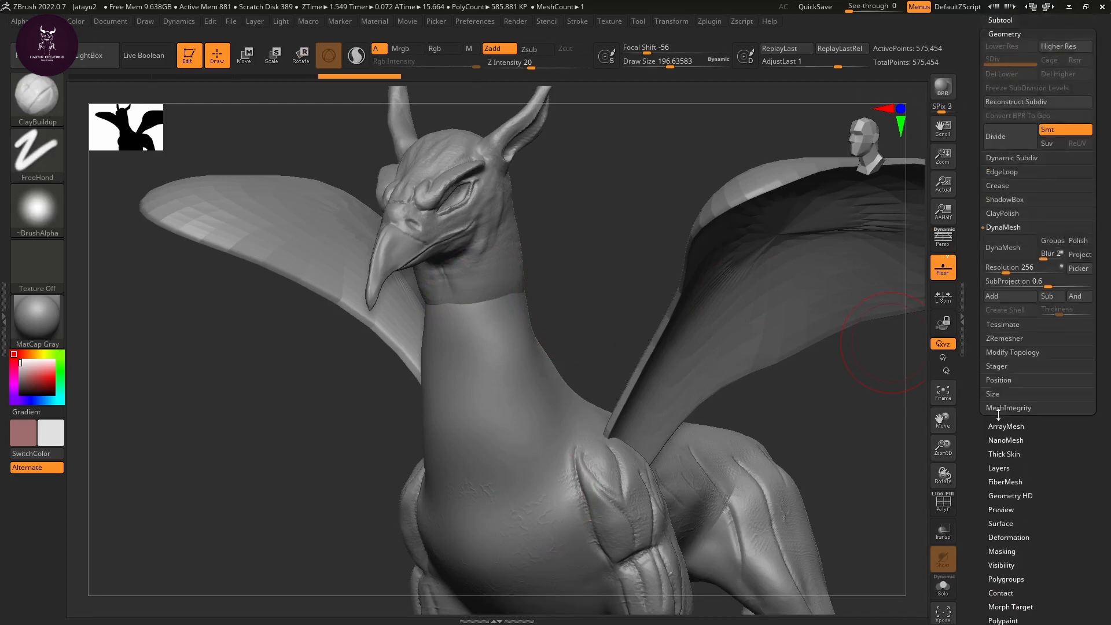
pyautogui.click(1015, 250)
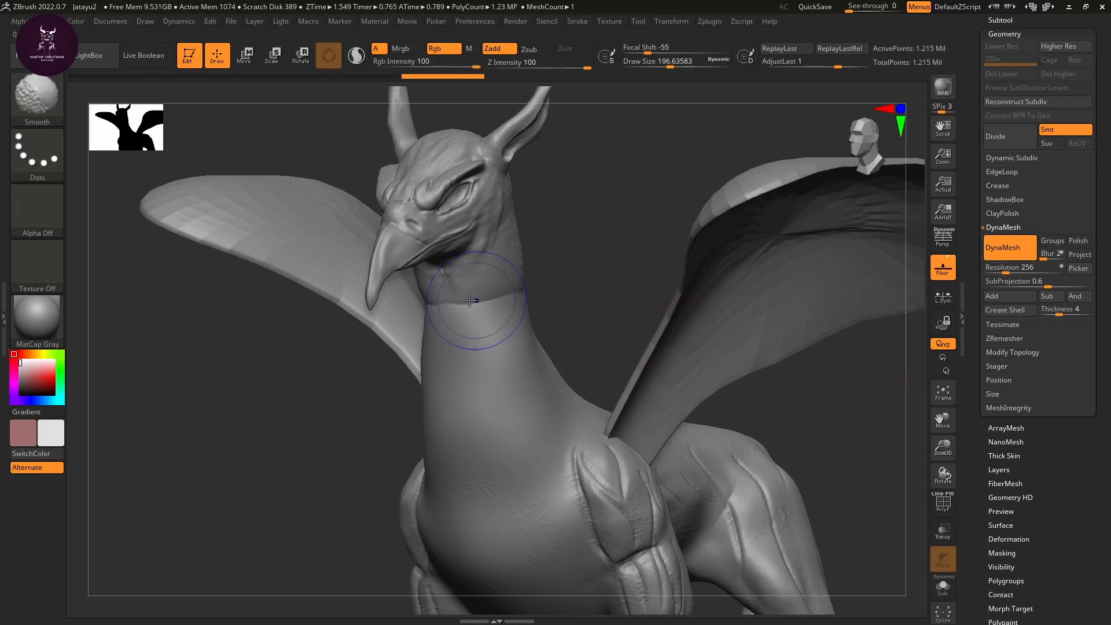
# Step: Smooth the seam between head and neck from the front, sides and back
pyautogui.press('shift')
pyautogui.moveTo(580, 262); pyautogui.dragTo(380, 264)
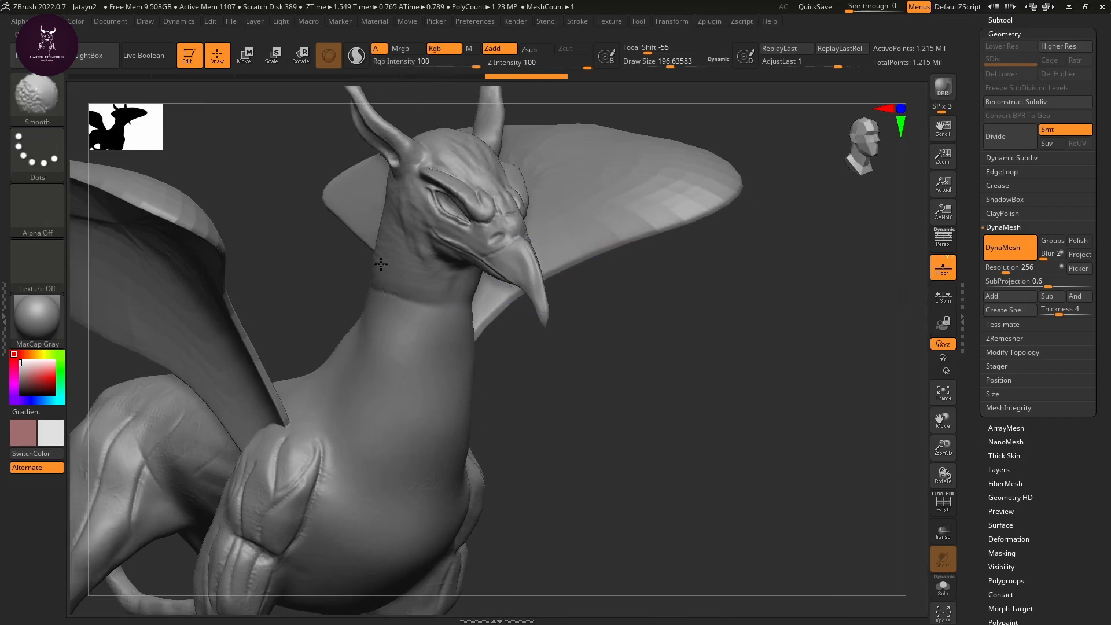
pyautogui.moveTo(558, 366)
pyautogui.mouseDown()
pyautogui.moveTo(612, 408)
pyautogui.moveTo(508, 384)
pyautogui.moveTo(416, 334)
pyautogui.mouseUp()
pyautogui.press('shift')
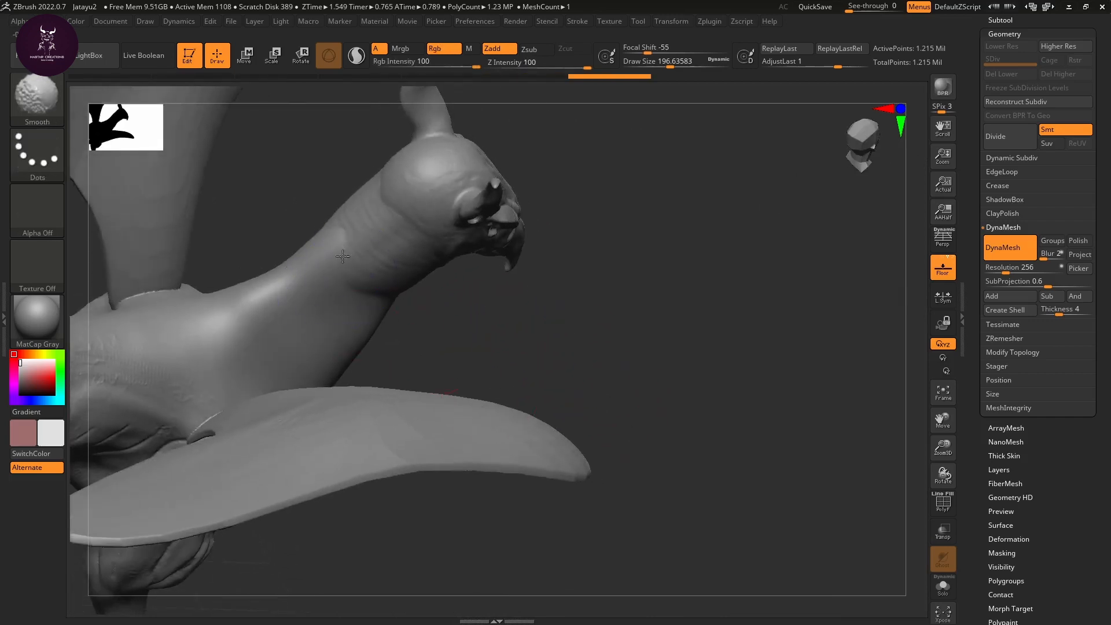
pyautogui.moveTo(642, 382)
pyautogui.mouseDown()
pyautogui.moveTo(570, 314)
pyautogui.moveTo(601, 384)
pyautogui.mouseUp()
pyautogui.moveTo(722, 446)
pyautogui.keyDown('alt'); pyautogui.mouseDown()
pyautogui.moveTo(739, 321)
pyautogui.moveTo(702, 415)
pyautogui.moveTo(538, 448)
pyautogui.moveTo(633, 434)
pyautogui.moveTo(478, 429)
pyautogui.mouseUp(); pyautogui.keyUp('alt')
pyautogui.press('shift')
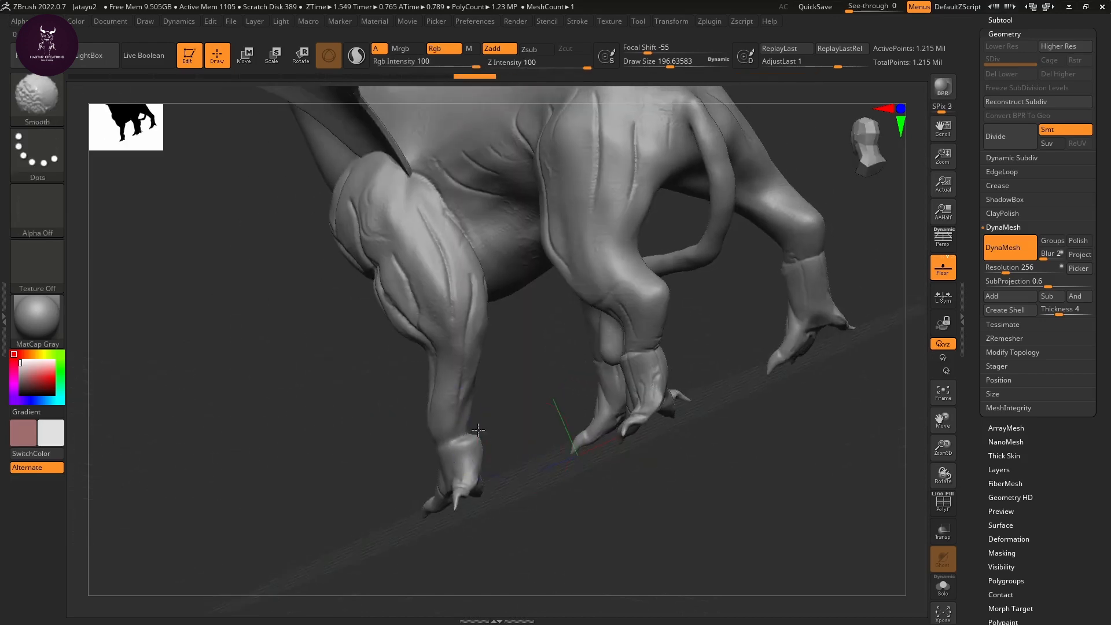
pyautogui.keyDown('alt'); pyautogui.moveTo(543, 465); pyautogui.dragTo(581, 463); pyautogui.keyUp('alt')
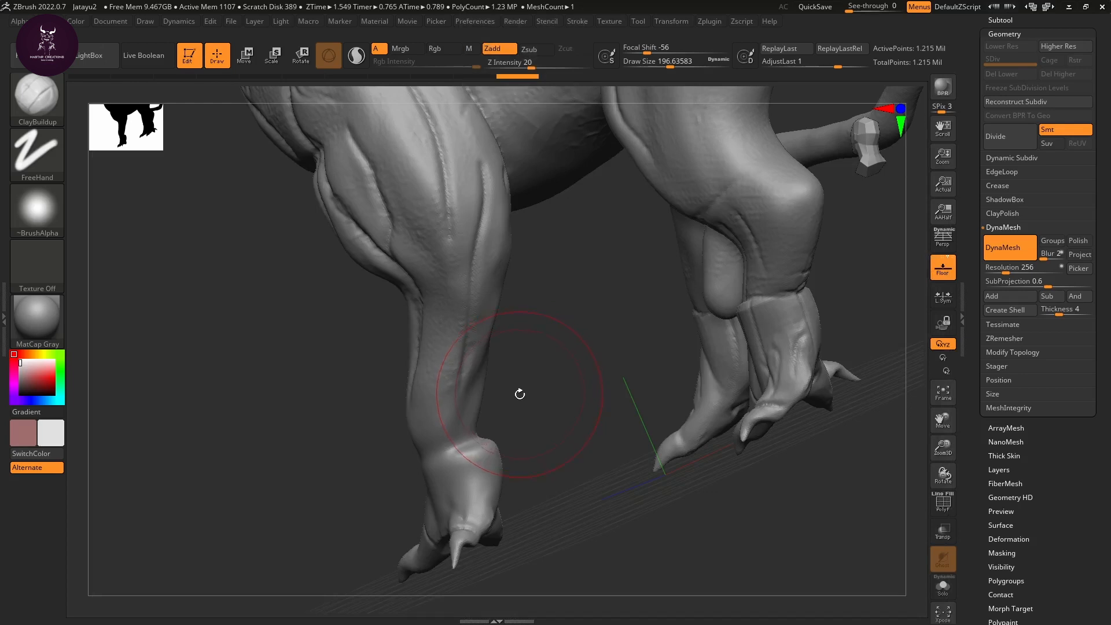
pyautogui.moveTo(518, 457); pyautogui.dragTo(590, 457)
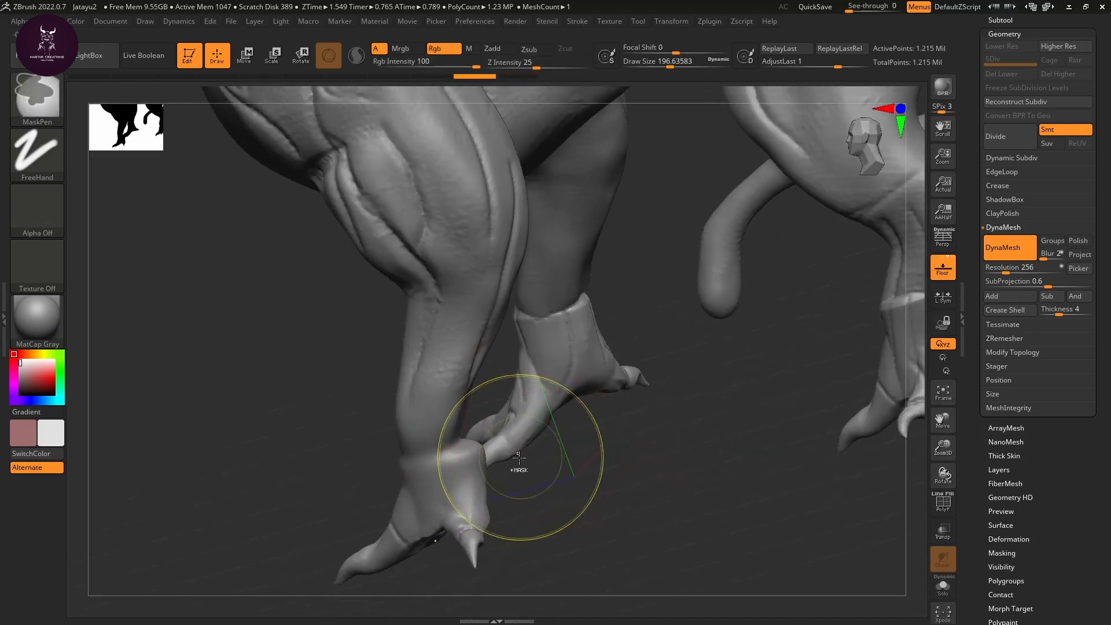
pyautogui.hotkey('ctrl', 'z')
pyautogui.hotkey('ctrl', 'z')
pyautogui.hotkey('ctrl', 'z')
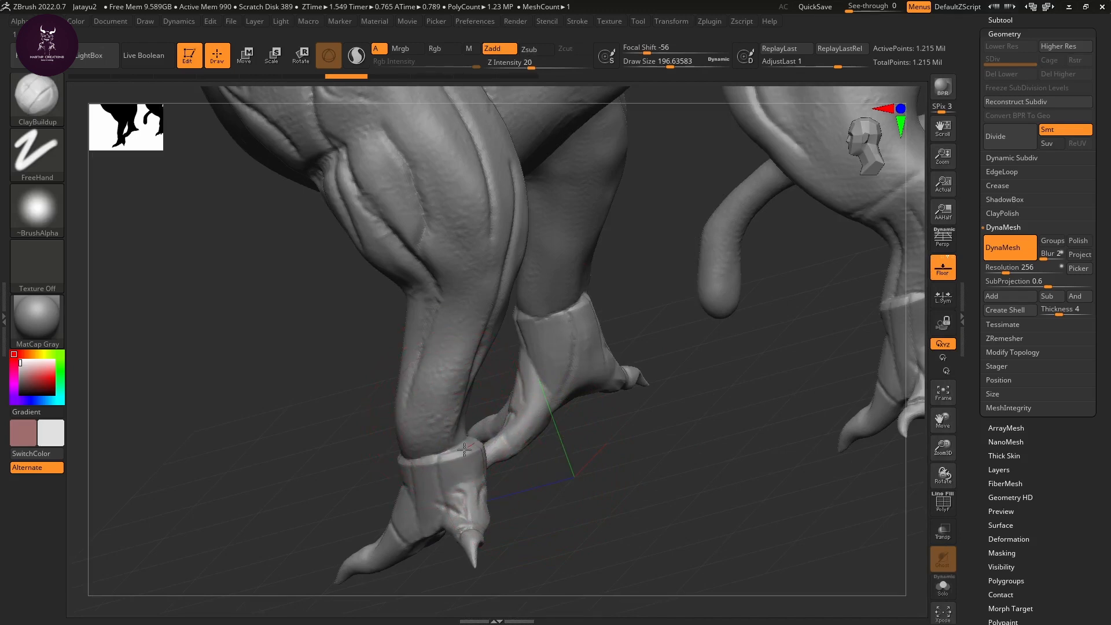
# Step: Build up clay over the cuff-like seam around the front ankles, working around the leg to join it to the foot
pyautogui.moveTo(464, 449); pyautogui.dragTo(469, 441)
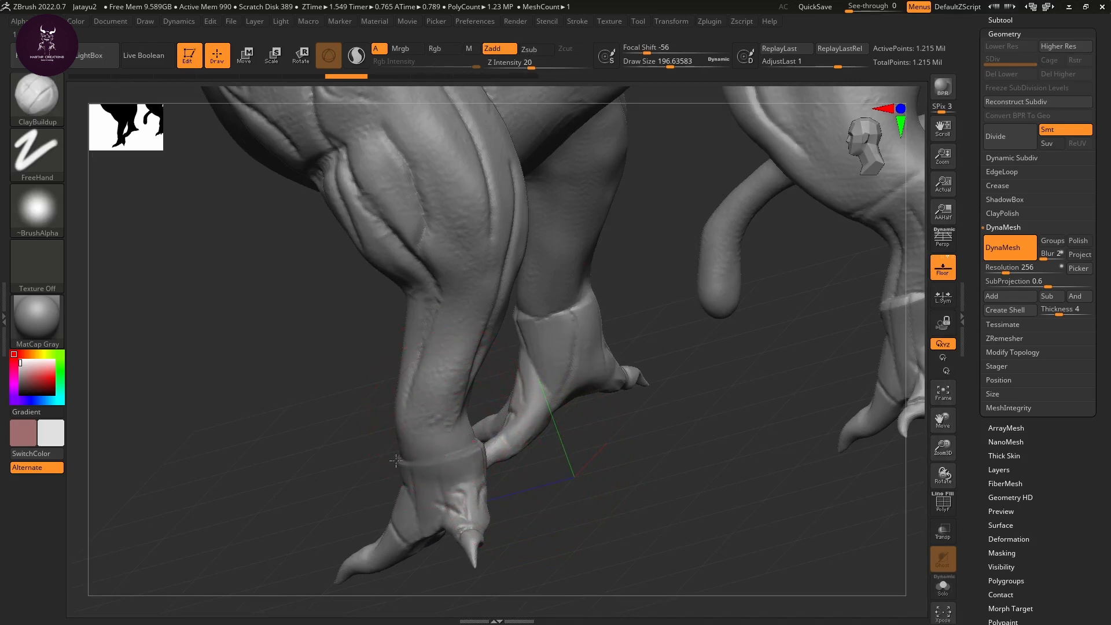
pyautogui.moveTo(600, 484); pyautogui.dragTo(575, 415)
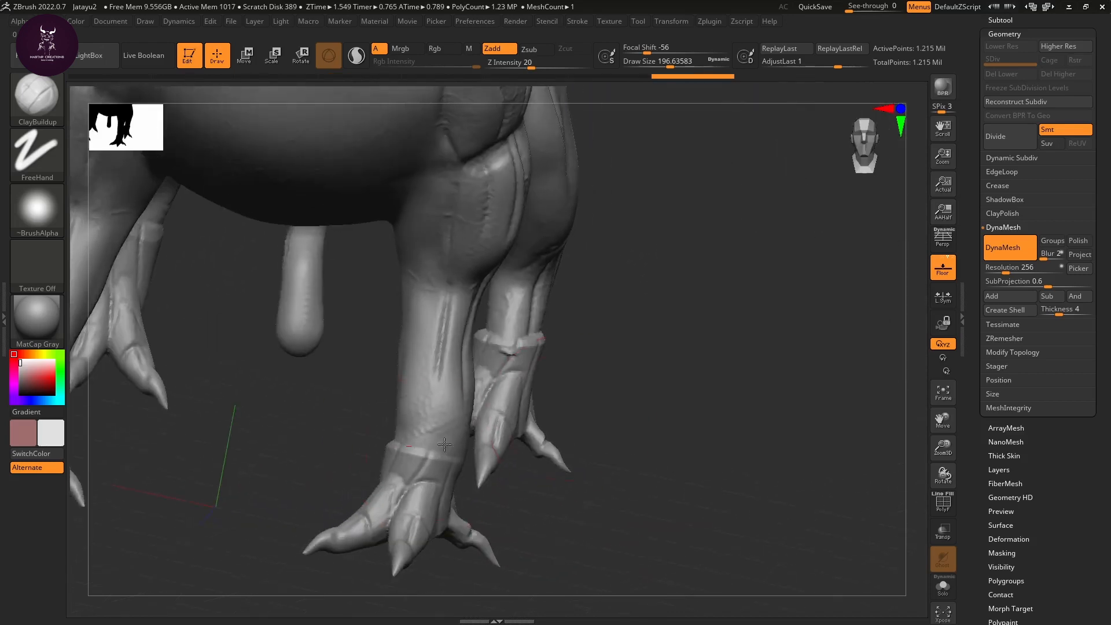
pyautogui.moveTo(633, 489); pyautogui.dragTo(386, 450)
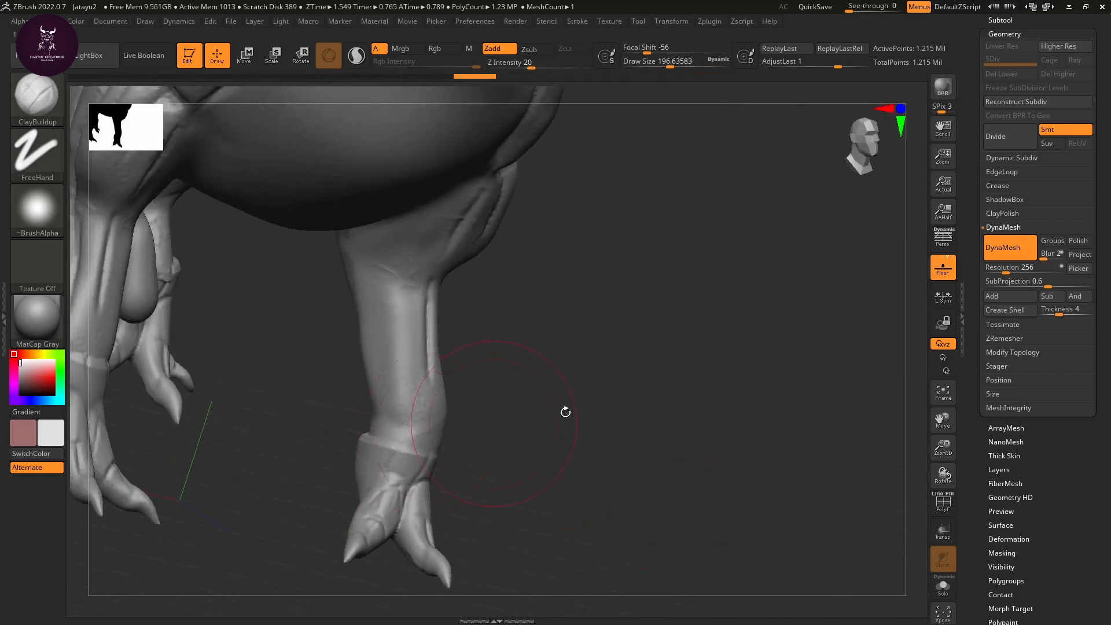
pyautogui.moveTo(566, 409); pyautogui.dragTo(498, 405)
pyautogui.moveTo(560, 425); pyautogui.dragTo(477, 418)
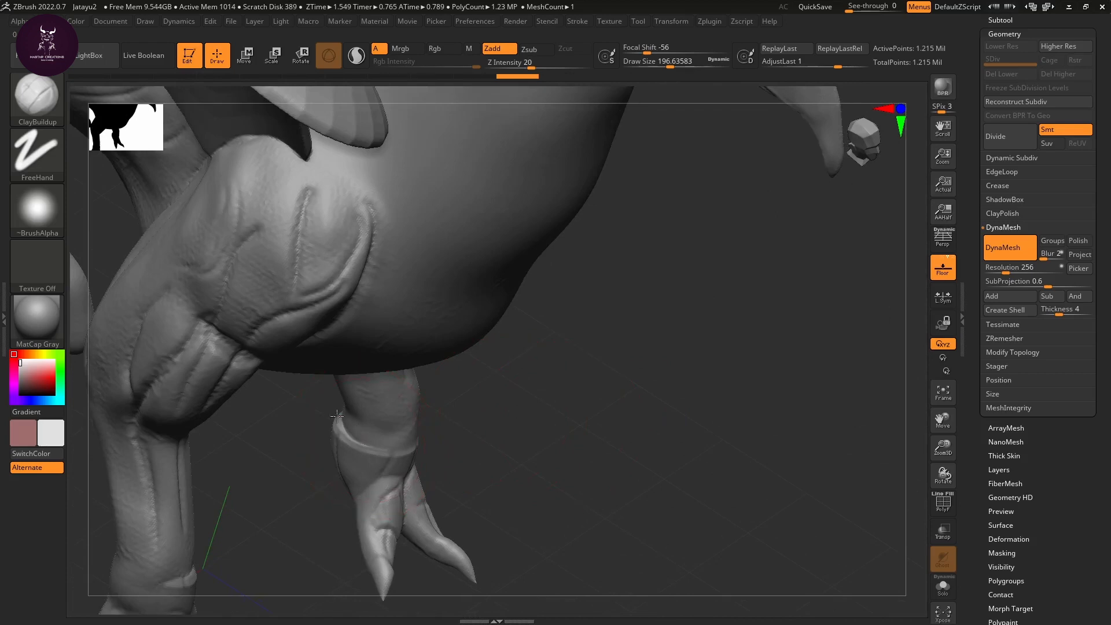
pyautogui.moveTo(619, 414); pyautogui.dragTo(342, 401)
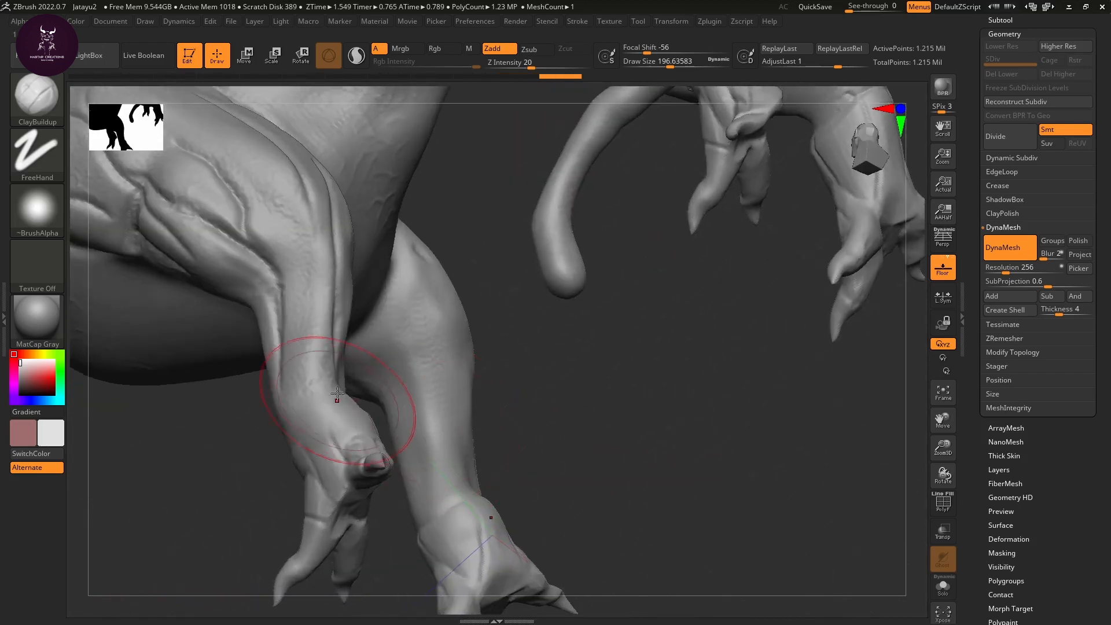
# Step: Smooth the hind ankles' seam and build up clay around it to join the hind feet to the legs
pyautogui.moveTo(715, 425); pyautogui.dragTo(630, 384)
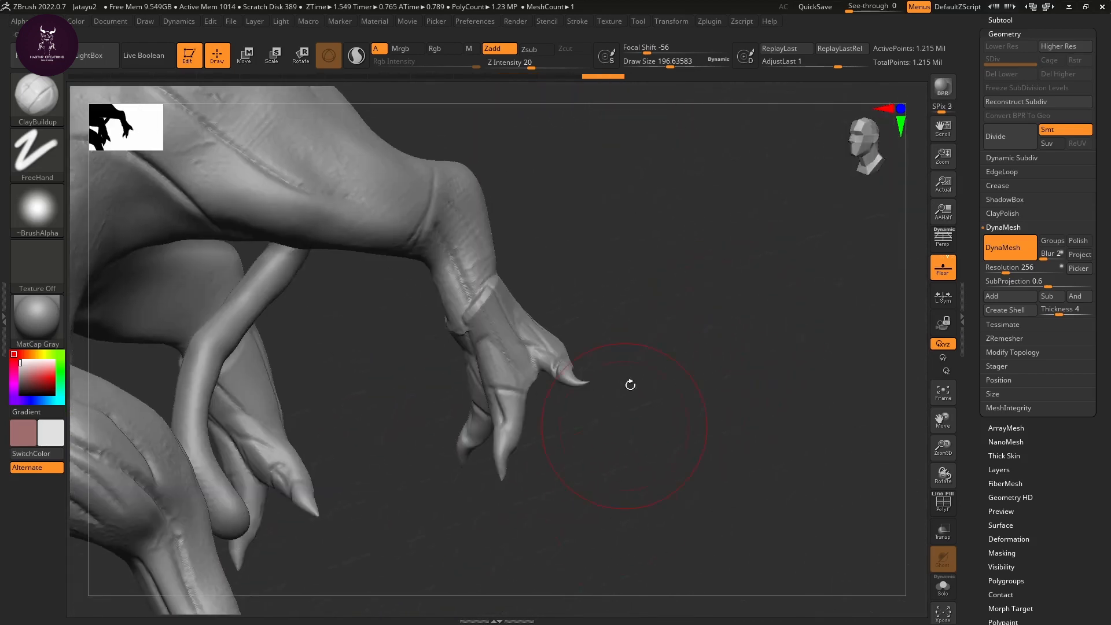
pyautogui.moveTo(495, 285)
pyautogui.keyDown('shift'); pyautogui.mouseDown()
pyautogui.moveTo(476, 306)
pyautogui.moveTo(627, 305)
pyautogui.moveTo(519, 299)
pyautogui.mouseUp(); pyautogui.keyUp('shift')
pyautogui.moveTo(464, 329)
pyautogui.mouseDown()
pyautogui.moveTo(548, 273)
pyautogui.moveTo(607, 258)
pyautogui.moveTo(603, 249)
pyautogui.mouseUp()
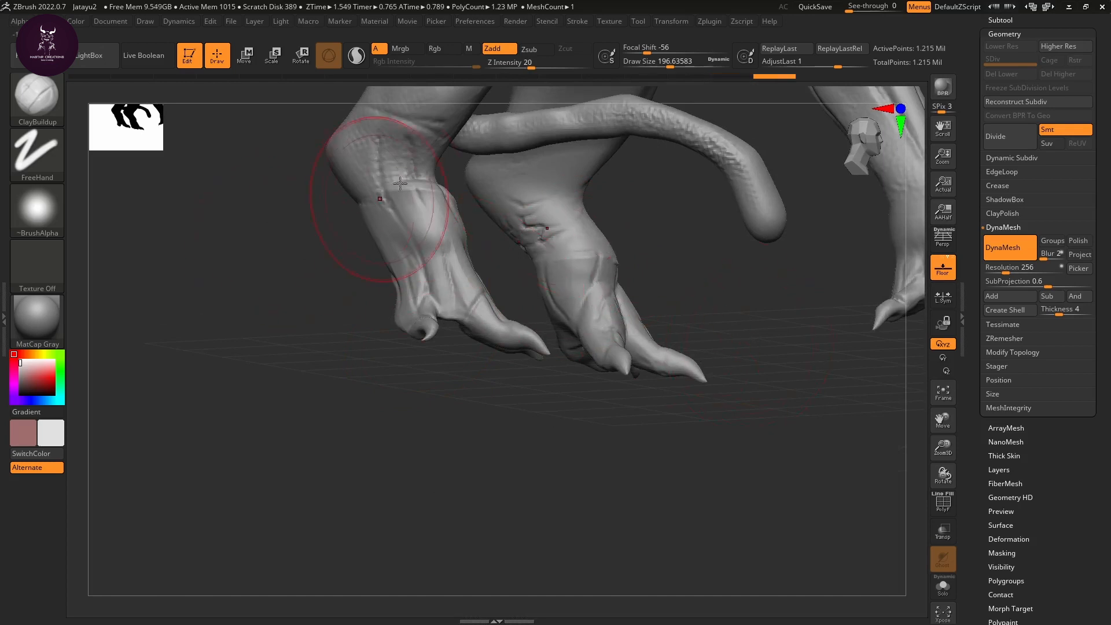
pyautogui.moveTo(382, 188); pyautogui.dragTo(431, 183)
pyautogui.moveTo(339, 281); pyautogui.dragTo(272, 295)
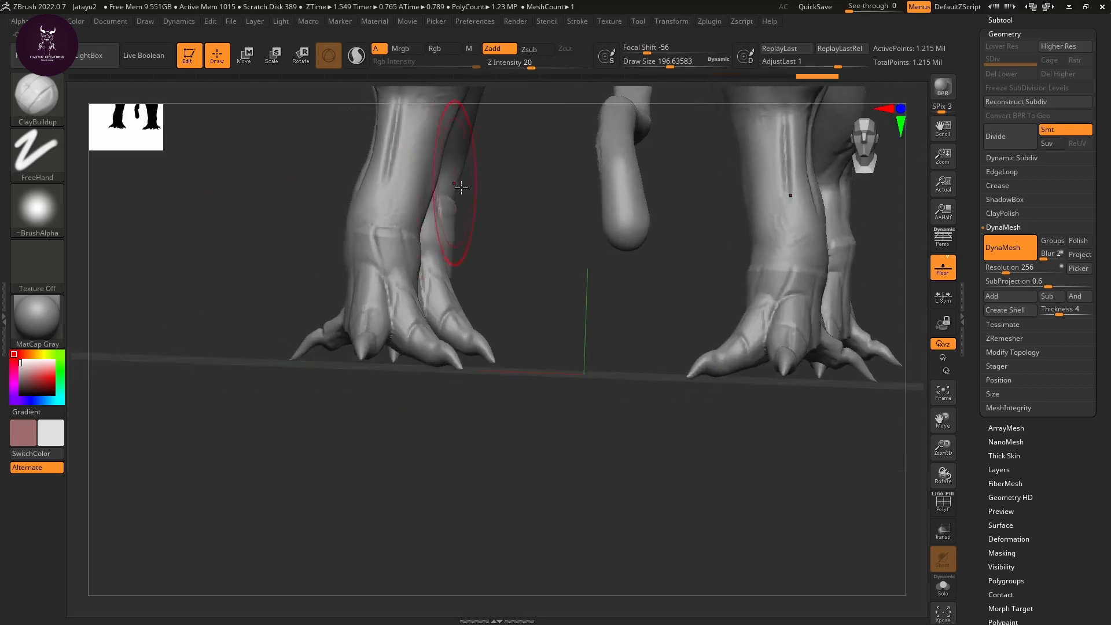
pyautogui.moveTo(521, 295); pyautogui.dragTo(468, 292)
pyautogui.moveTo(420, 187); pyautogui.dragTo(448, 206)
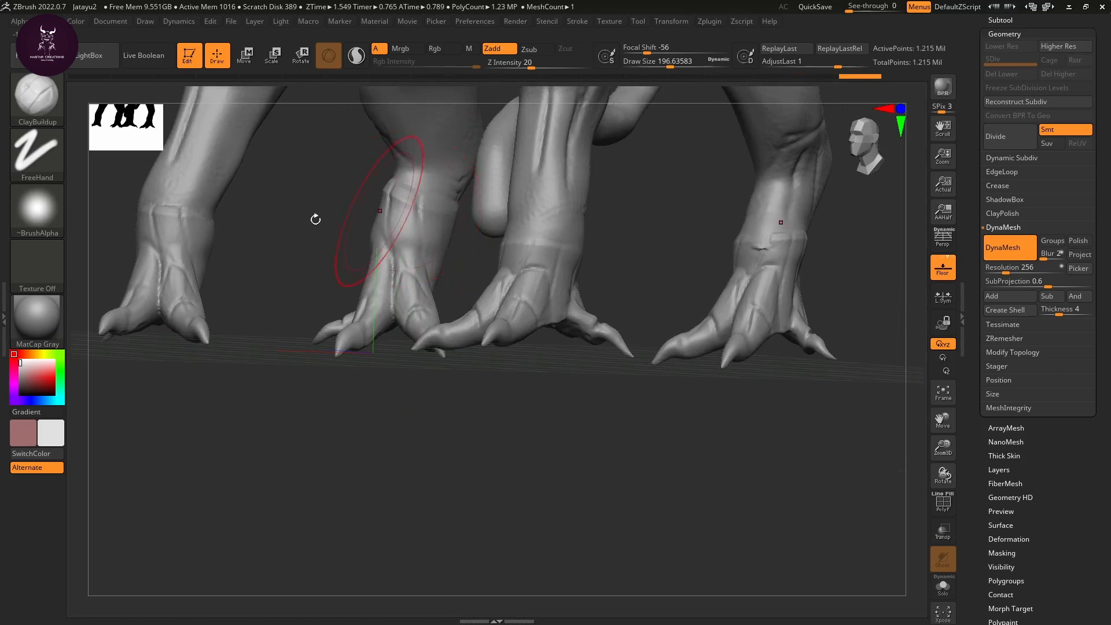
# Step: Smooth the built-up clay around all the ankles so that the feet blend into the lower legs
pyautogui.moveTo(315, 218)
pyautogui.mouseDown()
pyautogui.moveTo(232, 317)
pyautogui.moveTo(158, 317)
pyautogui.moveTo(405, 358)
pyautogui.mouseUp()
pyautogui.moveTo(717, 443); pyautogui.dragTo(776, 384)
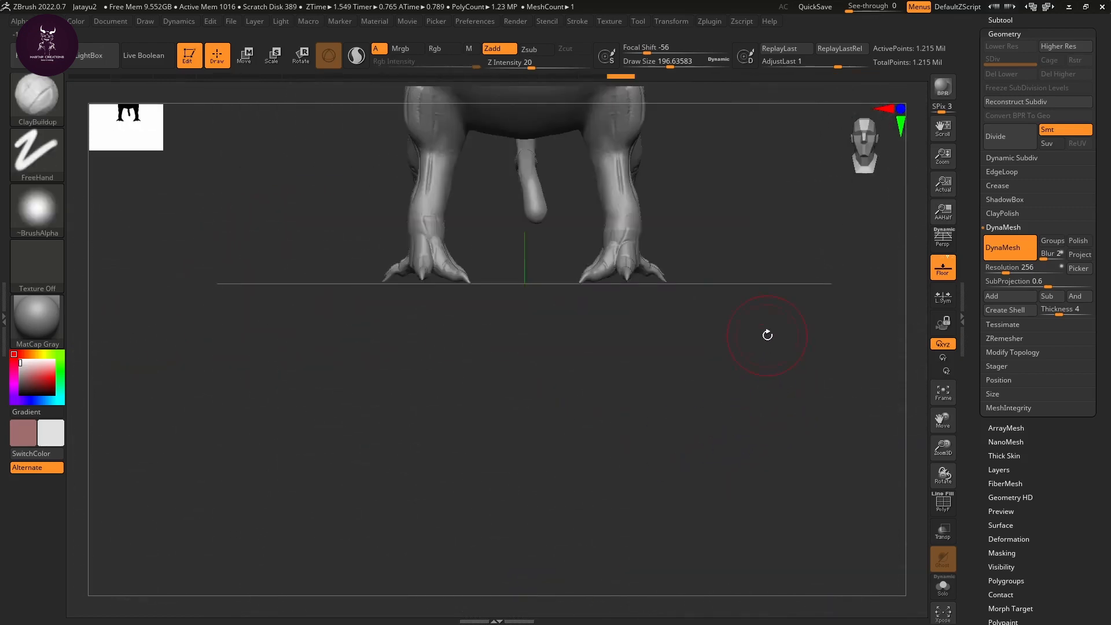
pyautogui.moveTo(768, 335); pyautogui.dragTo(752, 377)
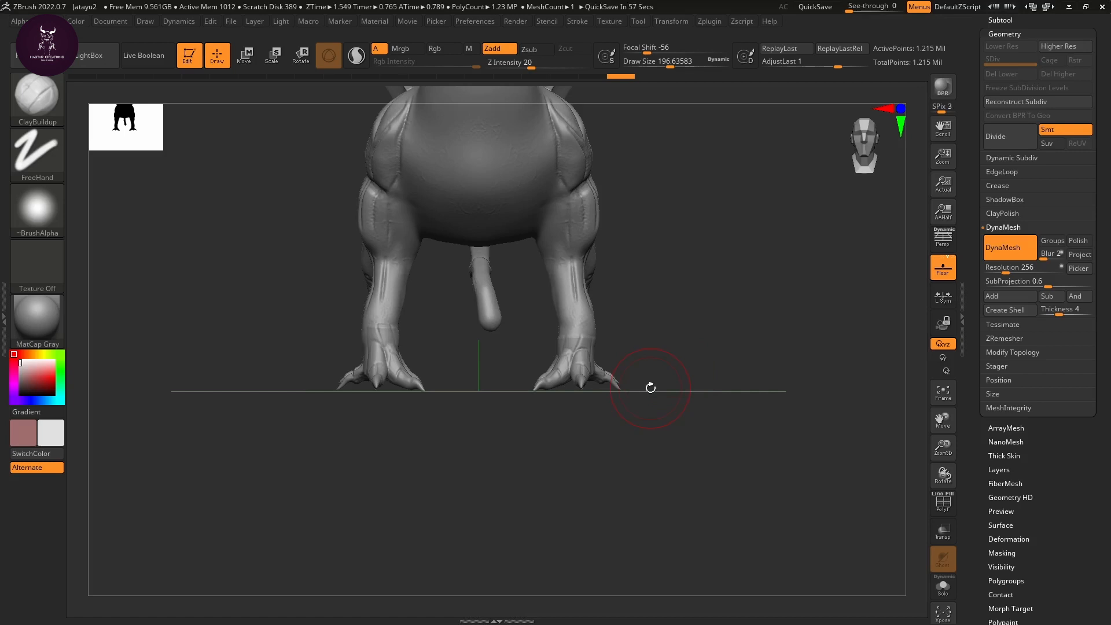
pyautogui.moveTo(801, 315)
pyautogui.mouseDown()
pyautogui.moveTo(767, 442)
pyautogui.moveTo(745, 454)
pyautogui.moveTo(749, 427)
pyautogui.moveTo(702, 404)
pyautogui.moveTo(608, 457)
pyautogui.moveTo(771, 434)
pyautogui.moveTo(781, 457)
pyautogui.moveTo(806, 422)
pyautogui.moveTo(778, 444)
pyautogui.mouseUp()
pyautogui.moveTo(778, 445)
pyautogui.keyDown('shift'); pyautogui.mouseDown()
pyautogui.moveTo(755, 451)
pyautogui.moveTo(810, 428)
pyautogui.mouseUp(); pyautogui.keyUp('shift')
pyautogui.moveTo(896, 400); pyautogui.dragTo(775, 422)
pyautogui.moveTo(801, 426)
pyautogui.keyDown('shift'); pyautogui.mouseDown()
pyautogui.moveTo(839, 446)
pyautogui.moveTo(822, 425)
pyautogui.moveTo(770, 463)
pyautogui.moveTo(831, 461)
pyautogui.moveTo(782, 431)
pyautogui.moveTo(686, 405)
pyautogui.moveTo(733, 441)
pyautogui.mouseUp(); pyautogui.keyUp('shift')
pyautogui.moveTo(605, 411); pyautogui.dragTo(477, 411)
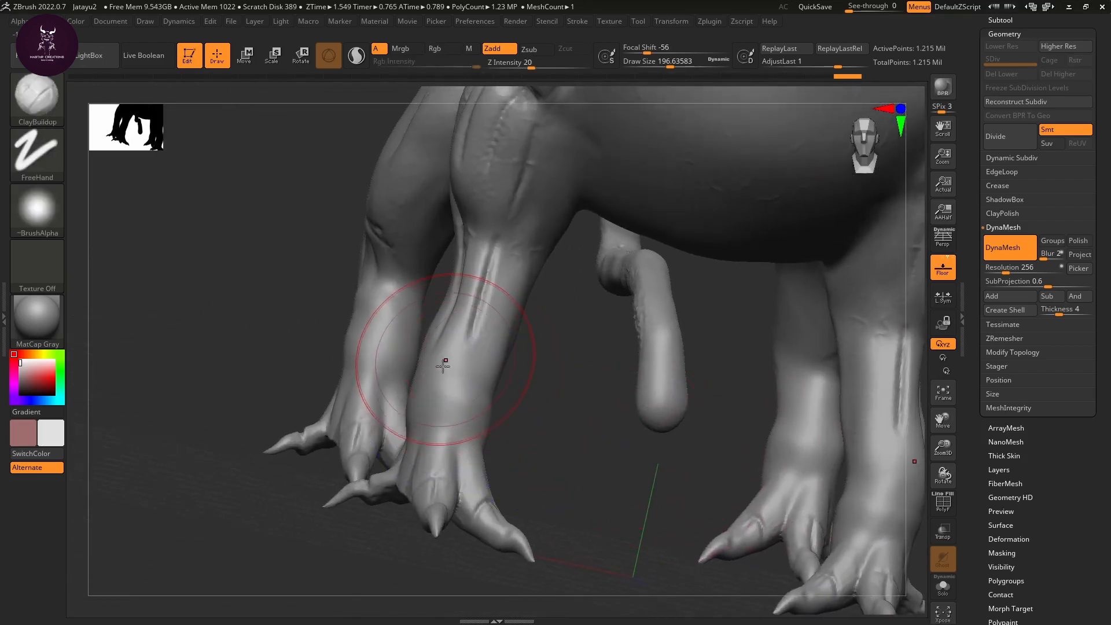
# Step: Add ClayBuildup strokes along the front lower legs from just above the foot up the shin
pyautogui.moveTo(588, 426)
pyautogui.mouseDown()
pyautogui.moveTo(498, 391)
pyautogui.moveTo(471, 437)
pyautogui.moveTo(503, 441)
pyautogui.moveTo(425, 397)
pyautogui.moveTo(408, 410)
pyautogui.mouseUp()
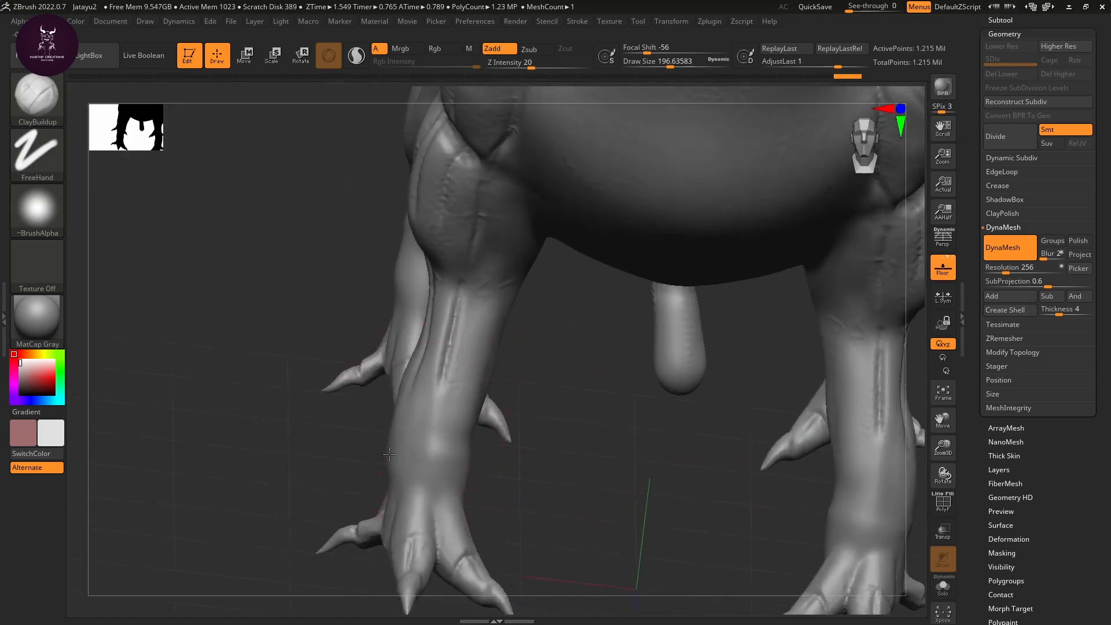
pyautogui.moveTo(389, 483); pyautogui.dragTo(394, 454)
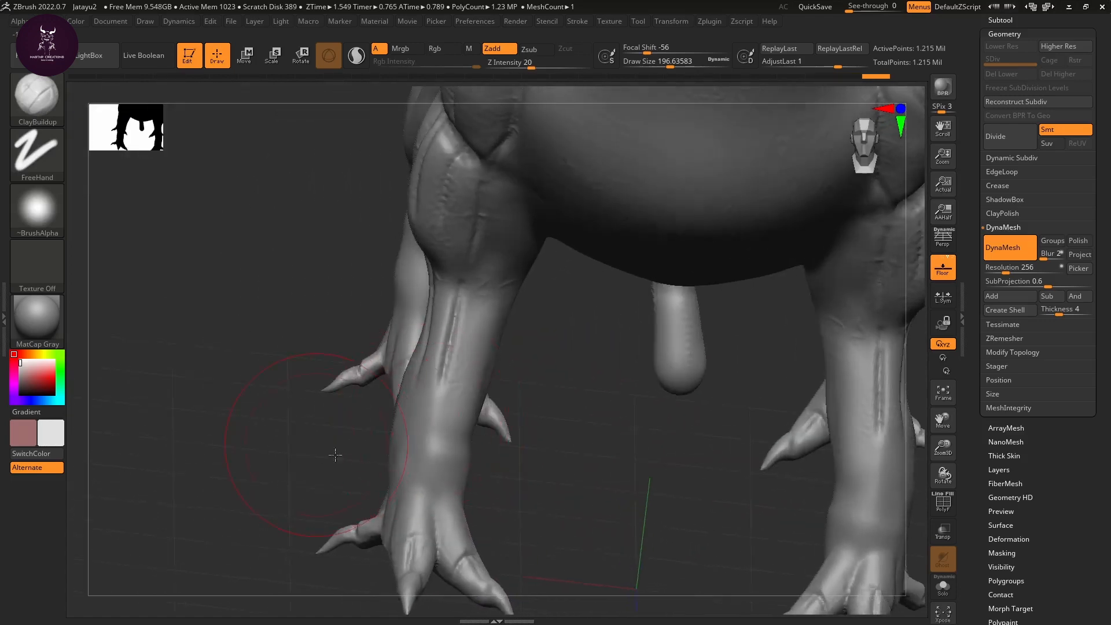
pyautogui.moveTo(249, 458); pyautogui.dragTo(315, 347)
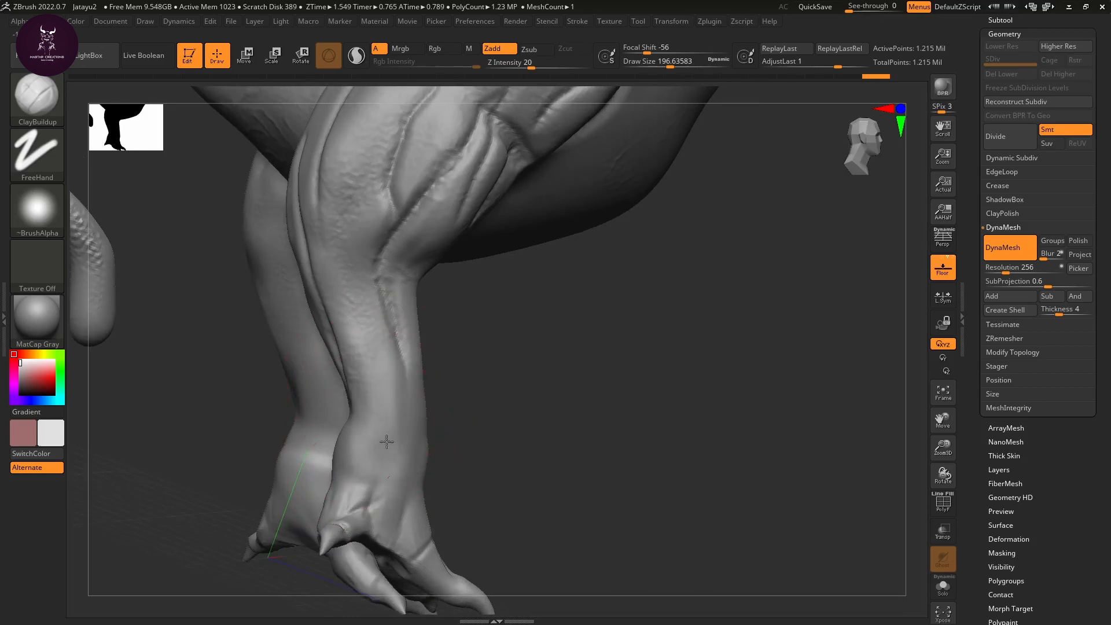
pyautogui.moveTo(363, 482); pyautogui.dragTo(368, 425)
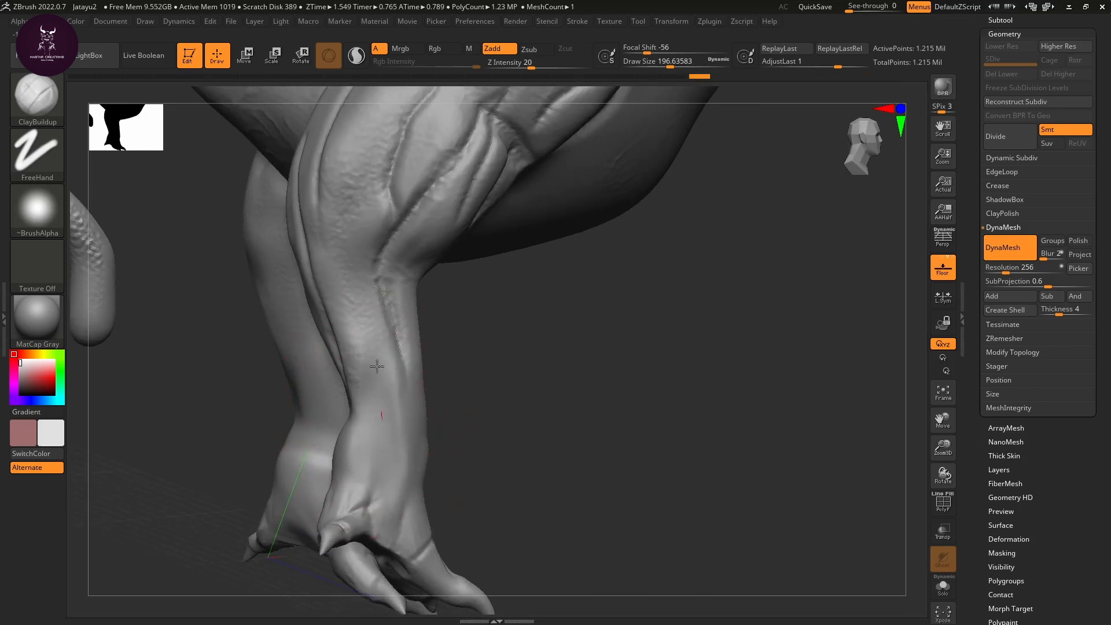
pyautogui.moveTo(442, 405)
pyautogui.mouseDown()
pyautogui.moveTo(519, 446)
pyautogui.moveTo(397, 409)
pyautogui.moveTo(397, 394)
pyautogui.moveTo(436, 394)
pyautogui.mouseUp()
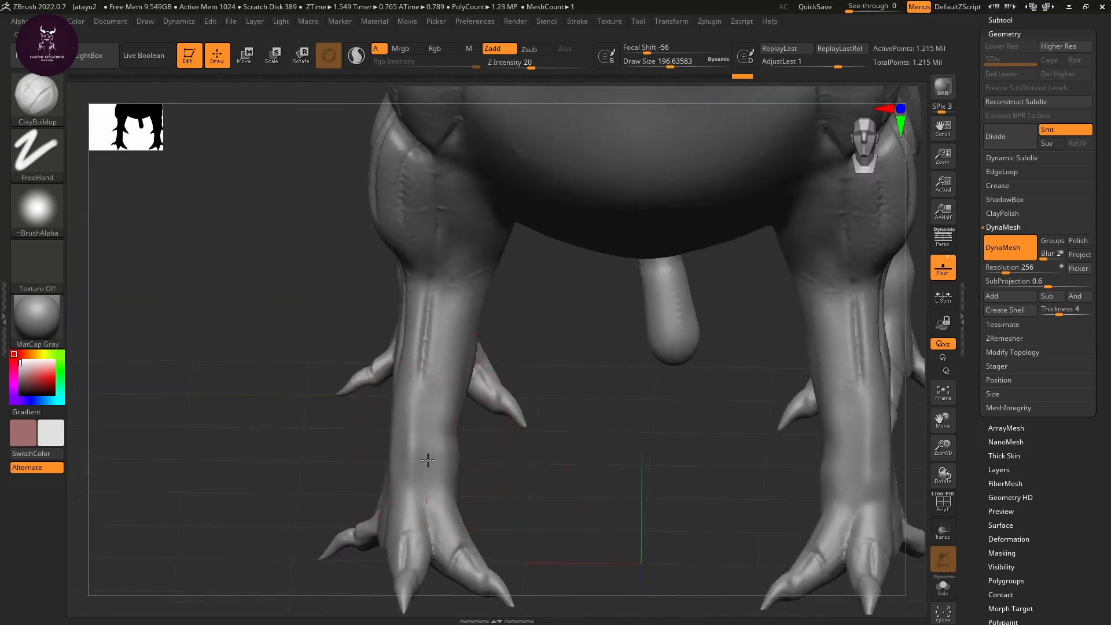
# Step: Continue building up clay around the sides and back of the front lower legs and ankles
pyautogui.moveTo(545, 453); pyautogui.dragTo(460, 418)
pyautogui.moveTo(579, 450); pyautogui.dragTo(509, 470)
pyautogui.moveTo(652, 471)
pyautogui.mouseDown()
pyautogui.moveTo(488, 489)
pyautogui.moveTo(498, 399)
pyautogui.mouseUp()
pyautogui.moveTo(698, 496)
pyautogui.mouseDown()
pyautogui.moveTo(521, 489)
pyautogui.moveTo(505, 501)
pyautogui.moveTo(502, 461)
pyautogui.moveTo(500, 517)
pyautogui.moveTo(524, 446)
pyautogui.moveTo(514, 513)
pyautogui.moveTo(611, 488)
pyautogui.moveTo(480, 449)
pyautogui.moveTo(493, 428)
pyautogui.mouseUp()
# Step: Lower the ClayBuildup Z Intensity to 9 and refine the front shins, ankles and feet with softer strokes from all sides
pyautogui.moveTo(531, 67); pyautogui.dragTo(517, 64)
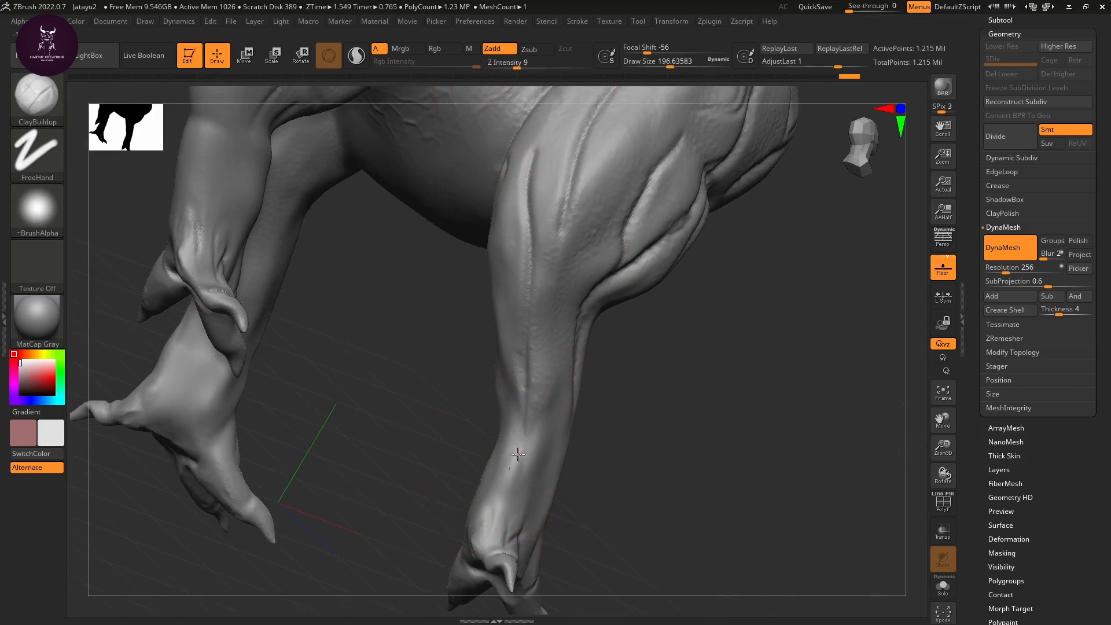
pyautogui.moveTo(518, 454); pyautogui.dragTo(502, 496)
pyautogui.moveTo(671, 488); pyautogui.dragTo(585, 470)
pyautogui.moveTo(759, 416)
pyautogui.mouseDown()
pyautogui.moveTo(677, 439)
pyautogui.moveTo(711, 404)
pyautogui.moveTo(587, 436)
pyautogui.mouseUp()
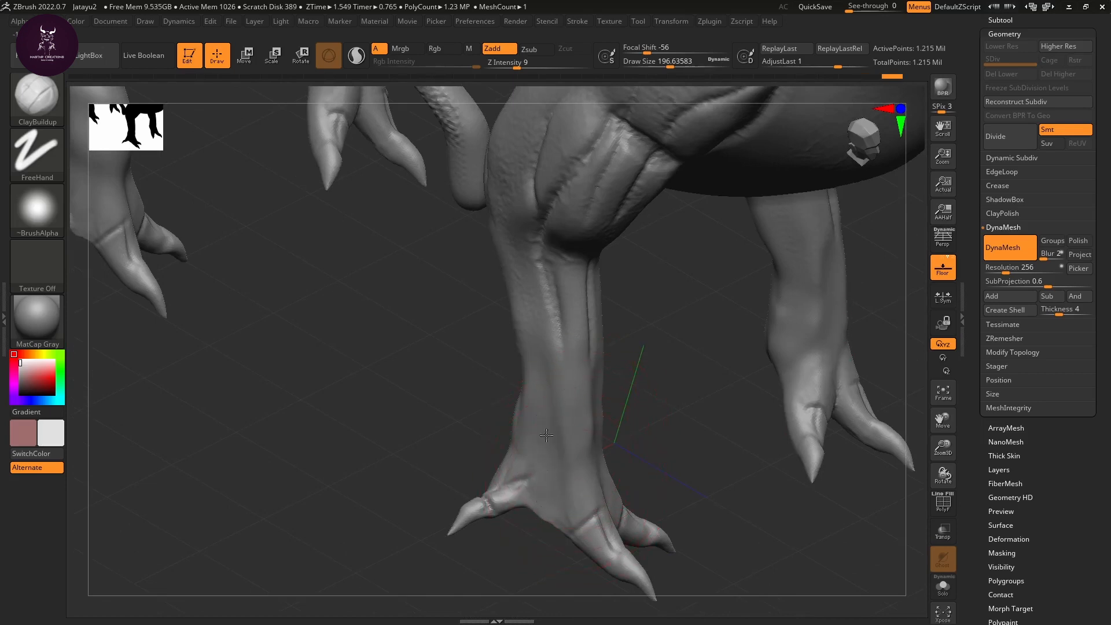
pyautogui.moveTo(688, 445); pyautogui.dragTo(599, 461)
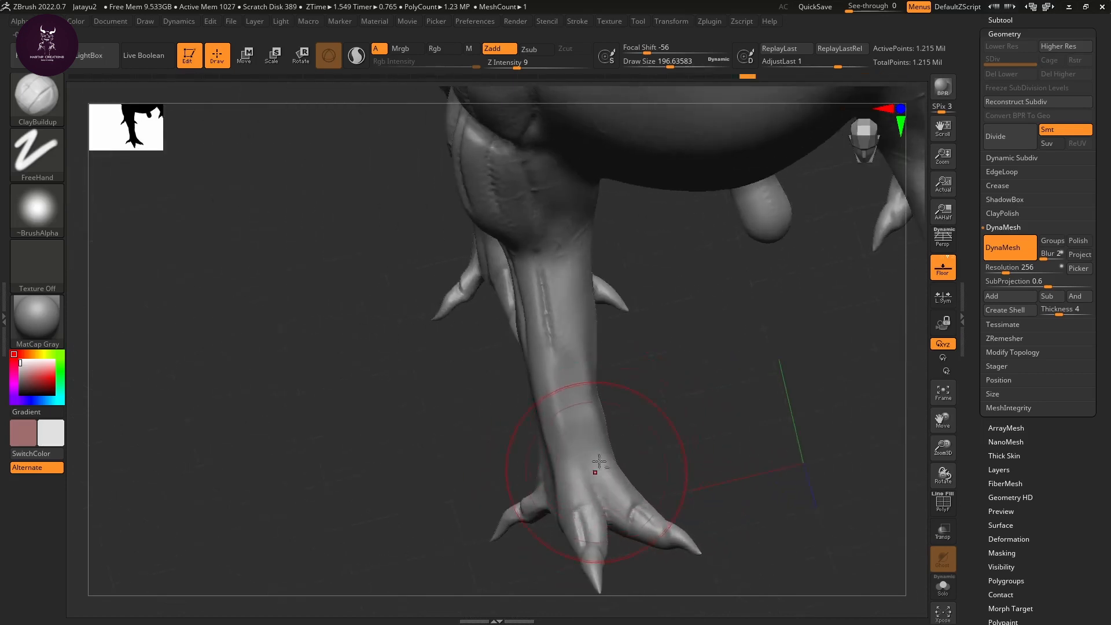
pyautogui.moveTo(686, 405)
pyautogui.mouseDown()
pyautogui.moveTo(639, 443)
pyautogui.moveTo(650, 479)
pyautogui.mouseUp()
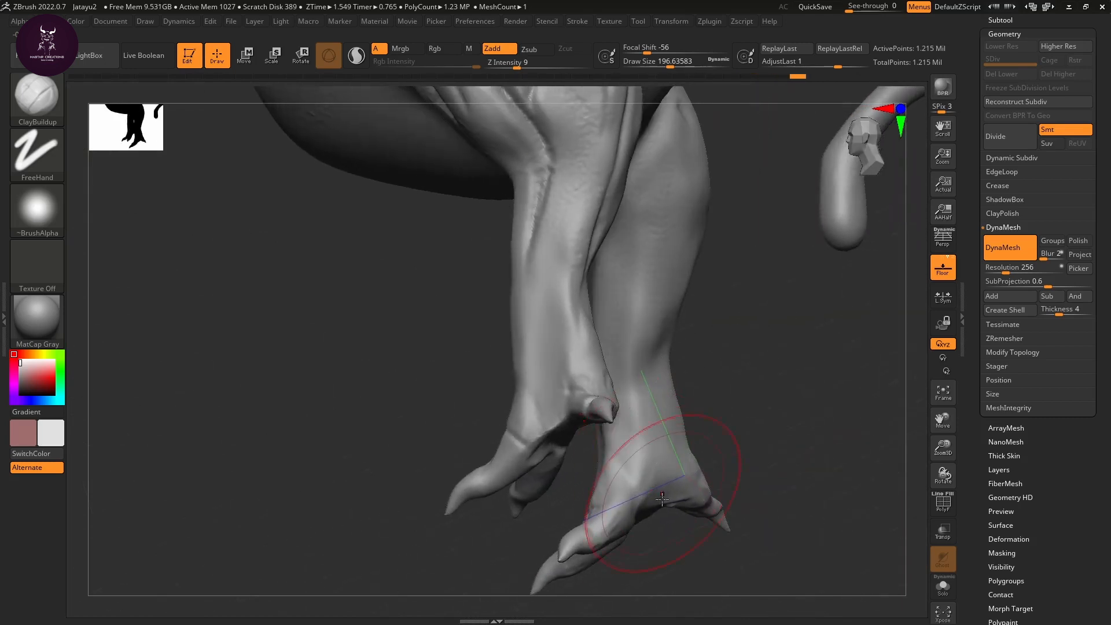
pyautogui.moveTo(390, 414); pyautogui.dragTo(561, 363)
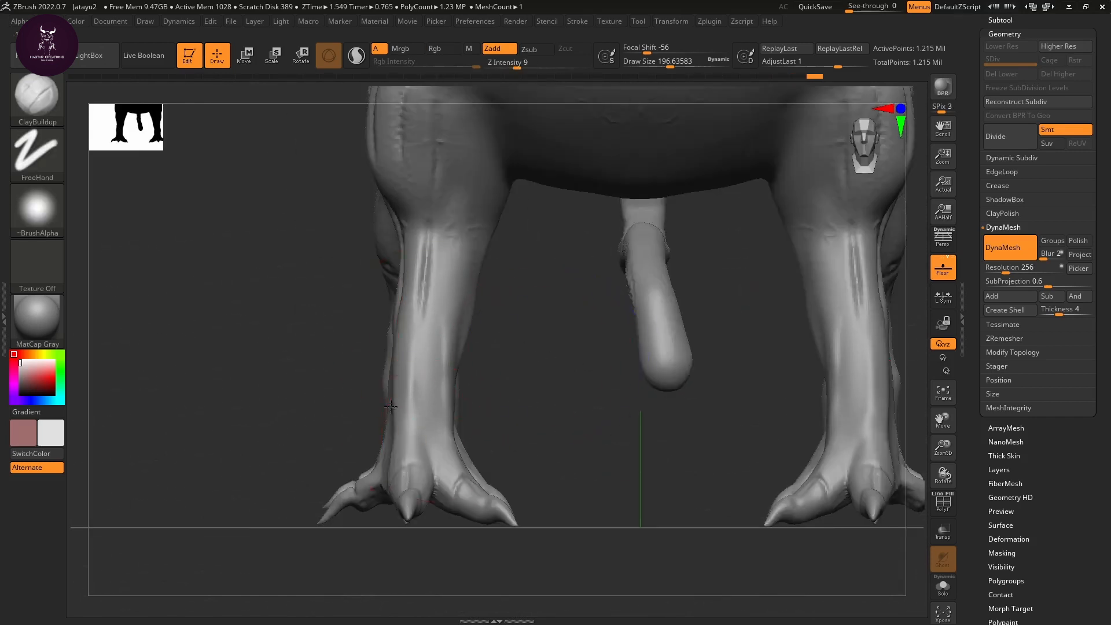
# Step: Refine the hind lower legs, ankles and heels with soft ClayBuildup strokes from the front, side and back
pyautogui.moveTo(521, 409); pyautogui.dragTo(810, 434)
pyautogui.moveTo(882, 445)
pyautogui.mouseDown()
pyautogui.moveTo(756, 457)
pyautogui.moveTo(822, 463)
pyautogui.moveTo(807, 381)
pyautogui.moveTo(804, 445)
pyautogui.mouseUp()
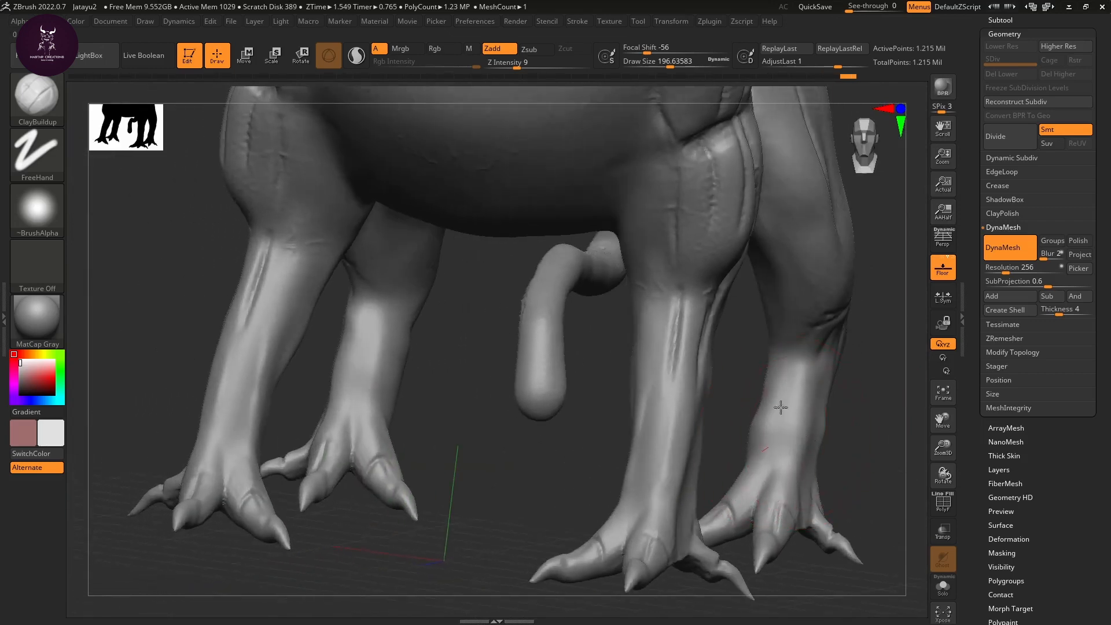
pyautogui.moveTo(851, 401)
pyautogui.mouseDown()
pyautogui.moveTo(871, 404)
pyautogui.moveTo(783, 388)
pyautogui.moveTo(776, 457)
pyautogui.moveTo(759, 465)
pyautogui.moveTo(744, 446)
pyautogui.mouseUp()
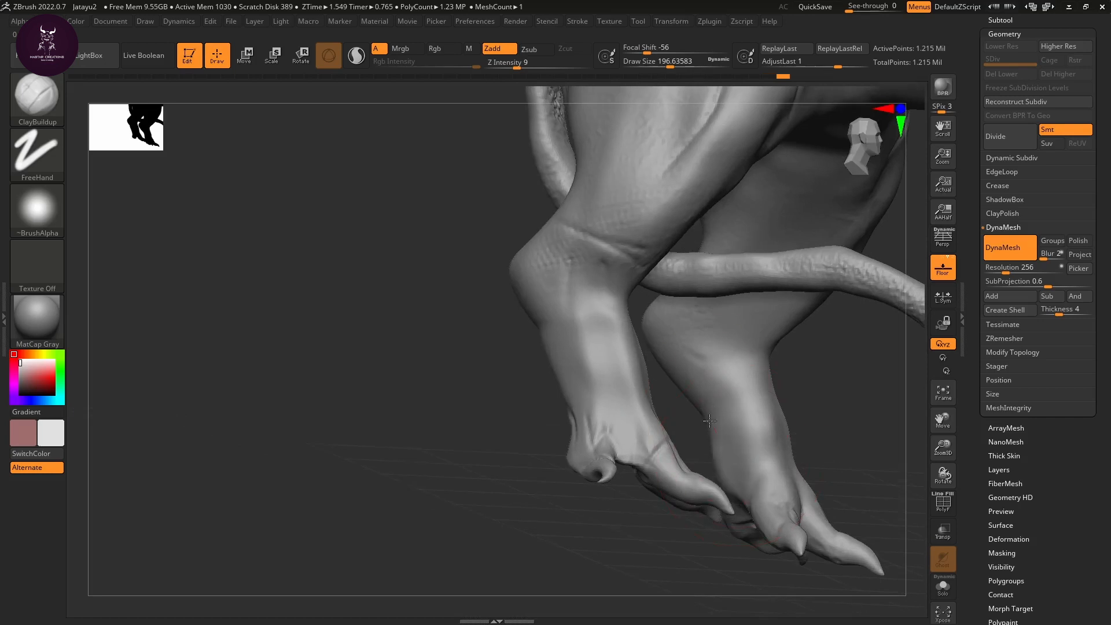
pyautogui.moveTo(682, 477); pyautogui.dragTo(686, 424)
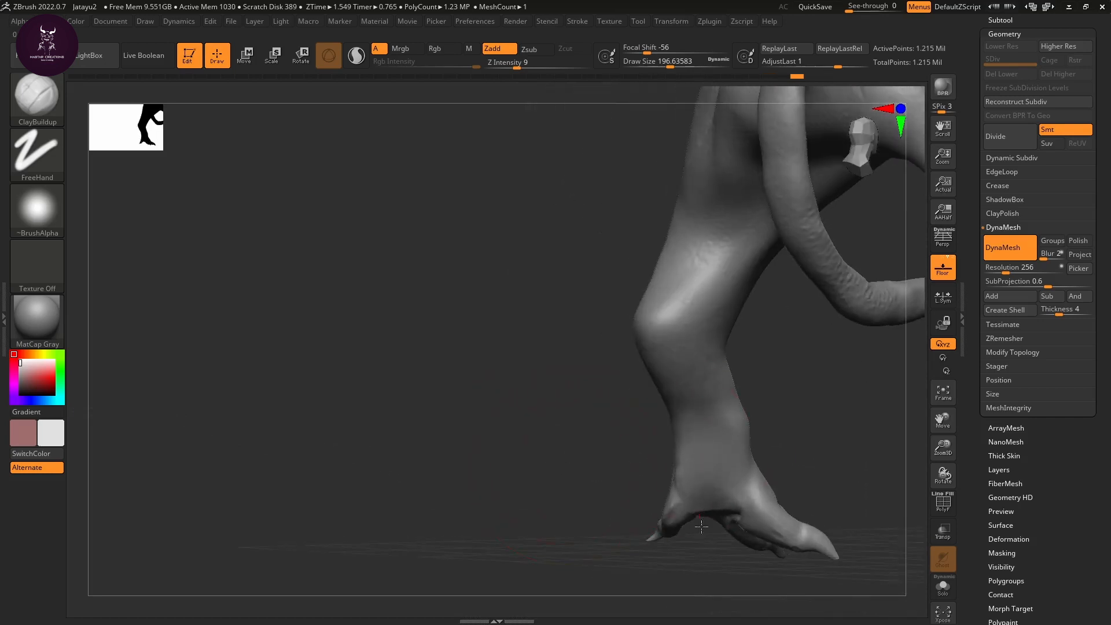
pyautogui.moveTo(847, 435); pyautogui.dragTo(734, 441)
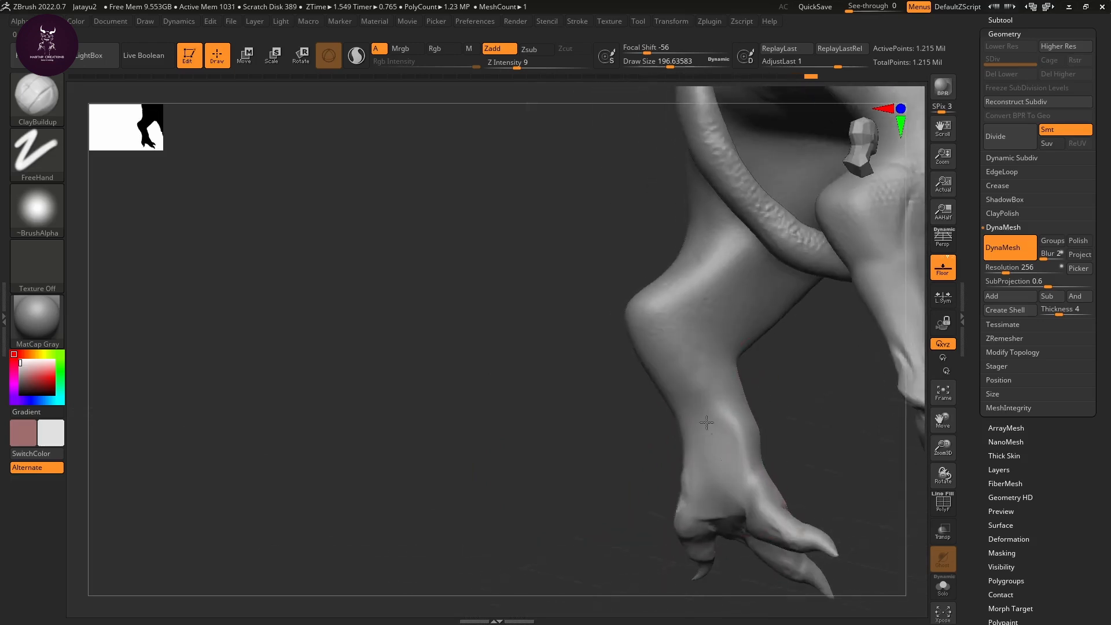
pyautogui.moveTo(733, 521); pyautogui.dragTo(760, 416)
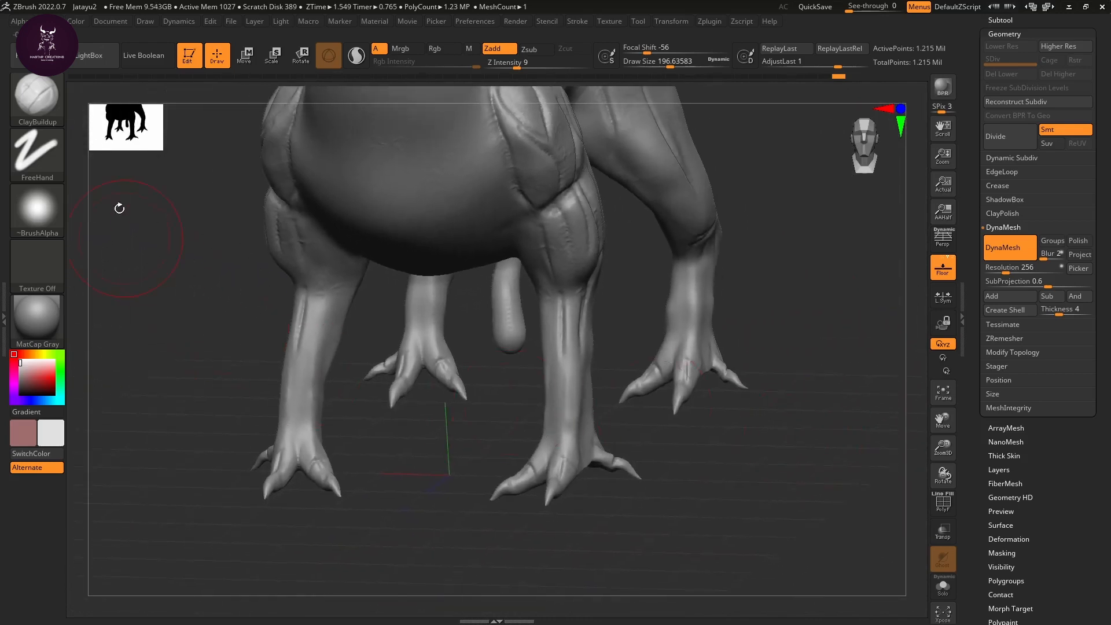
# Step: Set the ClayBuildup alpha to Alpha 07 and add bumpy skin texture around the front lower legs and ankles
pyautogui.click(36, 209)
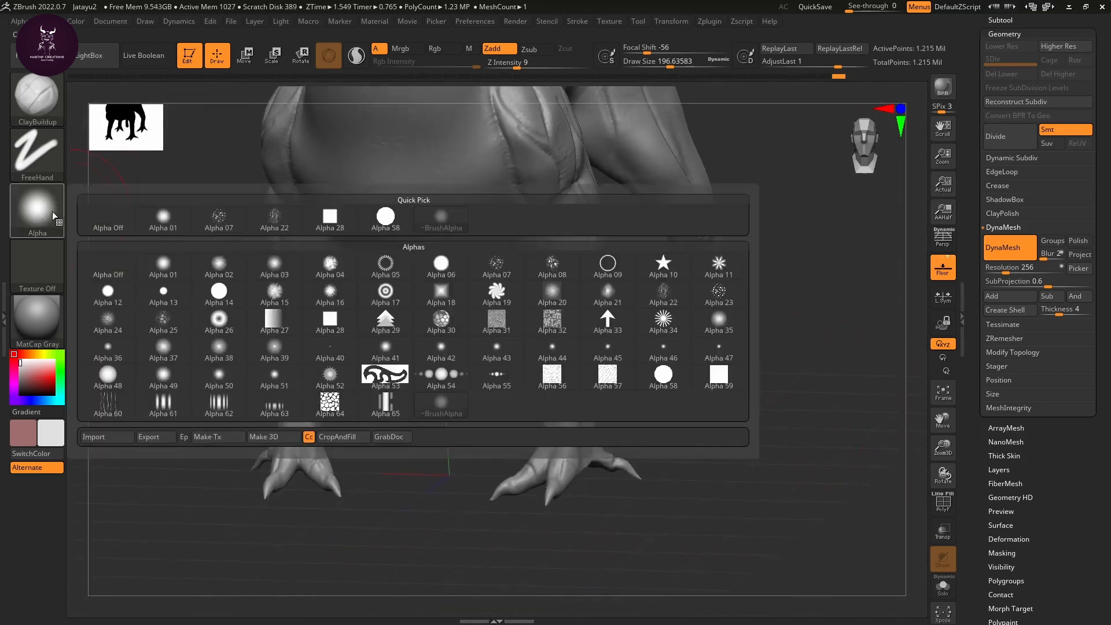
pyautogui.click(497, 265)
pyautogui.moveTo(705, 475); pyautogui.dragTo(444, 440)
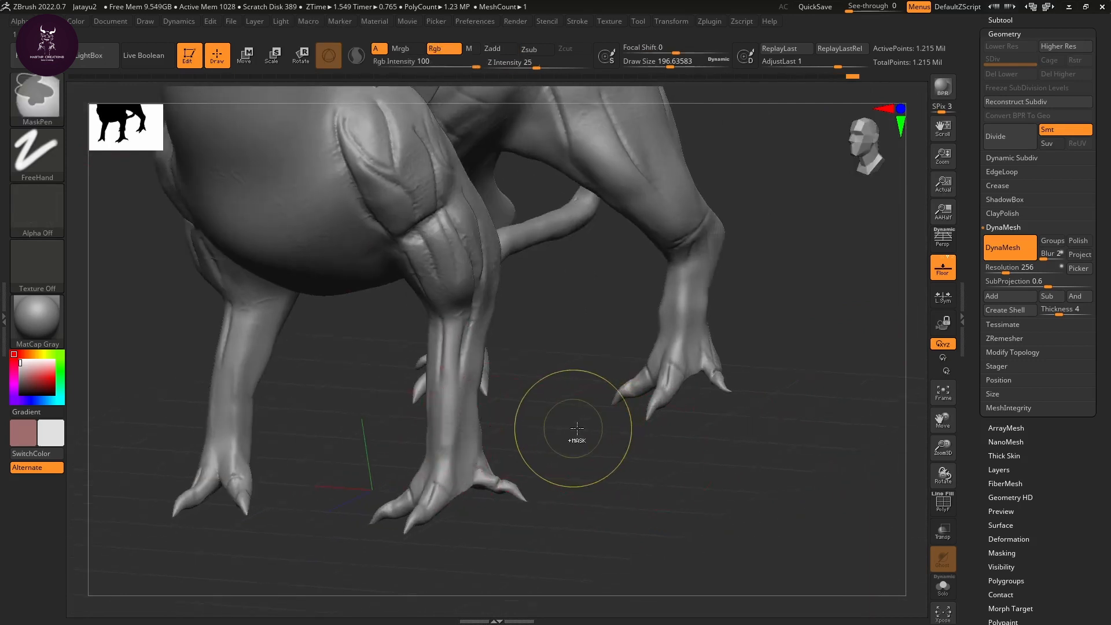
pyautogui.keyDown('alt'); pyautogui.moveTo(575, 434); pyautogui.dragTo(605, 444); pyautogui.keyUp('alt')
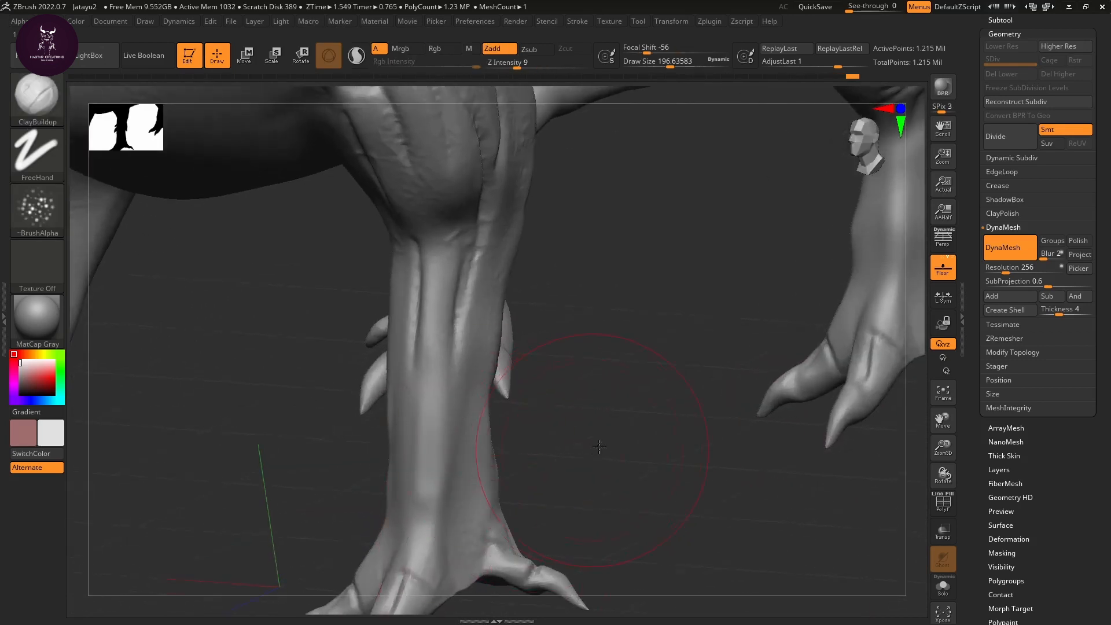
pyautogui.moveTo(556, 520); pyautogui.dragTo(434, 374)
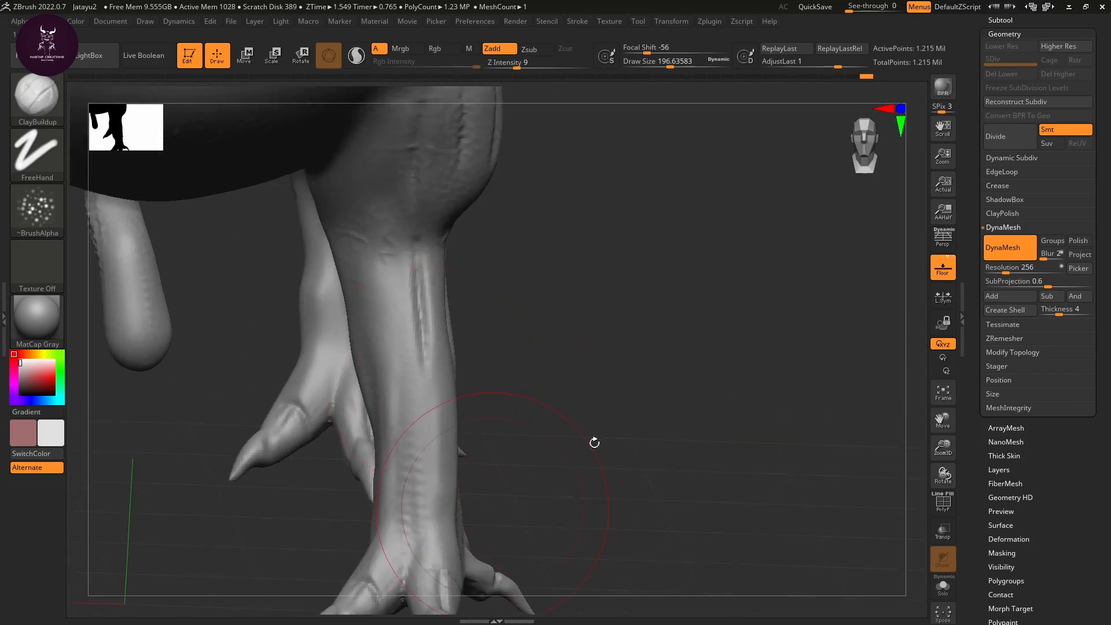
pyautogui.moveTo(595, 441); pyautogui.dragTo(547, 496)
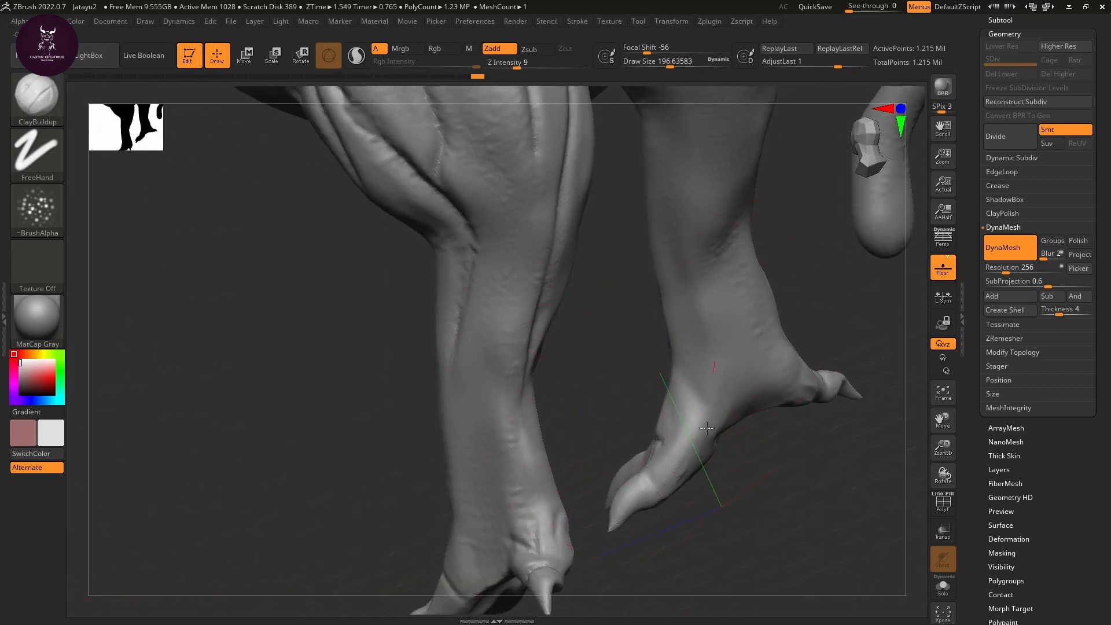
# Step: Texture the hind lower legs, heels and feet with the same speckled ClayBuildup alpha from the back and sides
pyautogui.moveTo(820, 492); pyautogui.dragTo(610, 379)
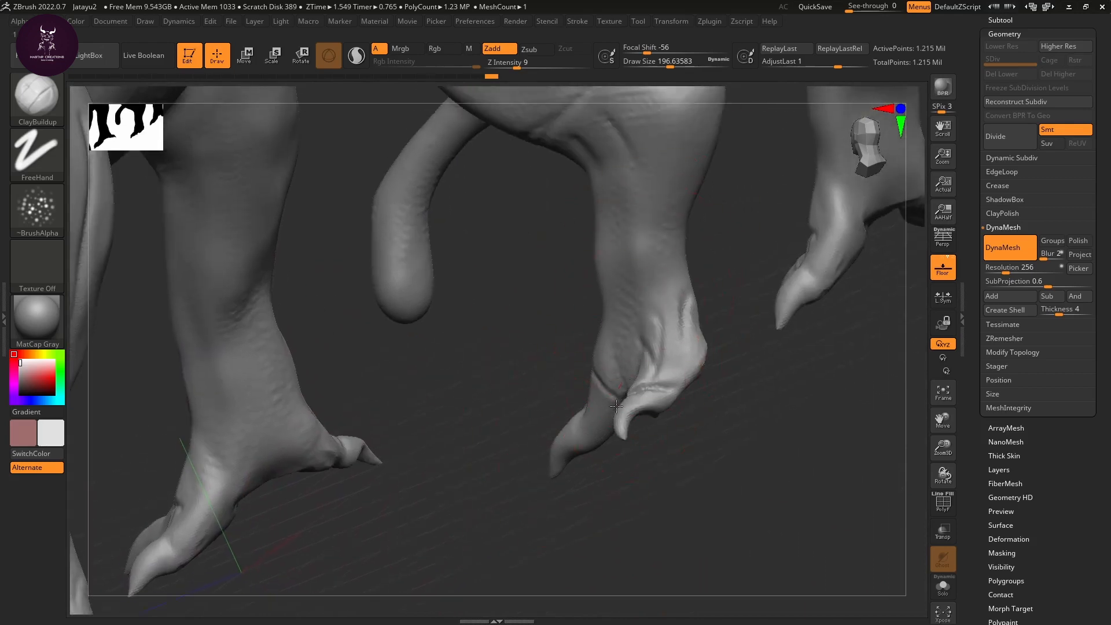
pyautogui.keyDown('alt'); pyautogui.moveTo(820, 456); pyautogui.dragTo(591, 583); pyautogui.keyUp('alt')
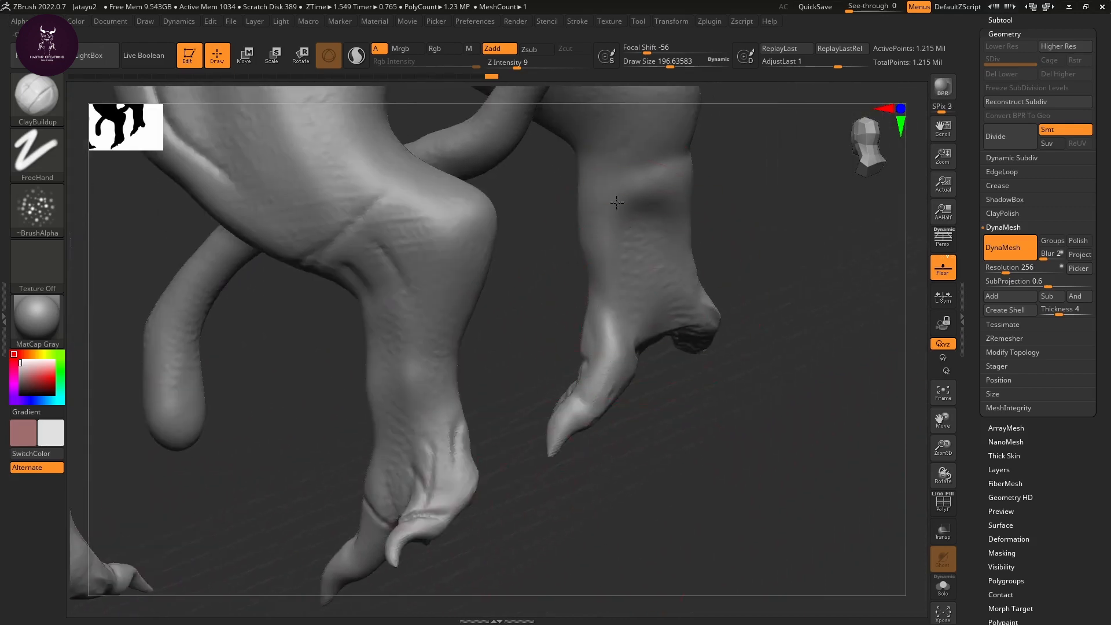
pyautogui.moveTo(781, 391); pyautogui.dragTo(665, 463)
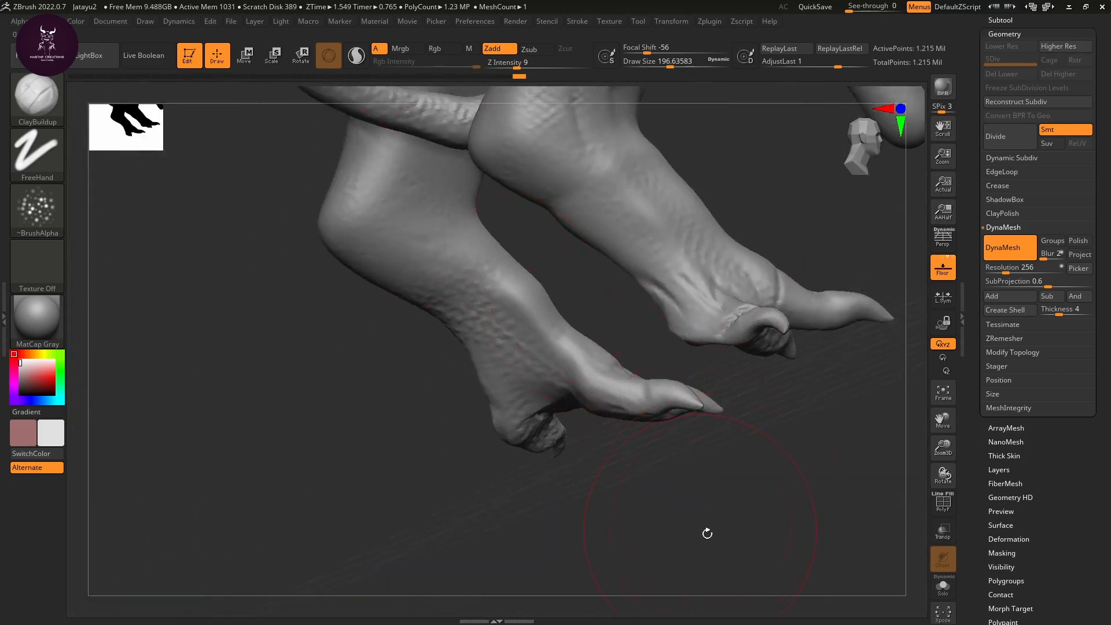
pyautogui.keyDown('alt'); pyautogui.moveTo(707, 533); pyautogui.dragTo(613, 475); pyautogui.keyUp('alt')
pyautogui.keyDown('alt'); pyautogui.moveTo(722, 372); pyautogui.dragTo(556, 498); pyautogui.keyUp('alt')
# Step: Extend the speckled skin texture over the creature's chest, shoulders and neck up to the base of the head
pyautogui.moveTo(683, 429); pyautogui.dragTo(750, 394)
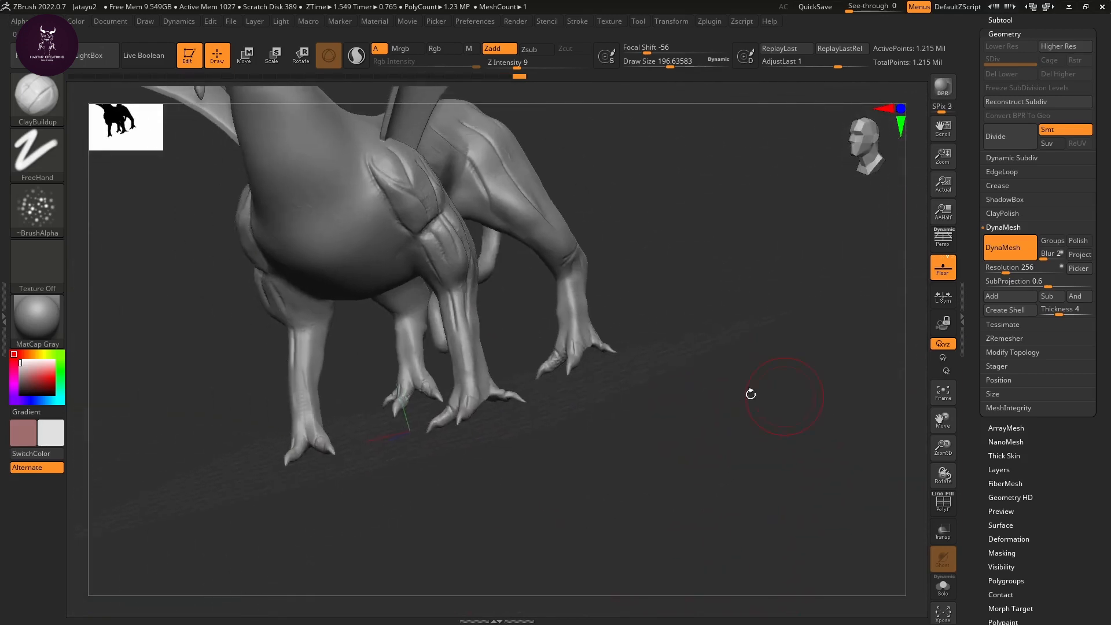
pyautogui.moveTo(648, 391); pyautogui.dragTo(703, 403)
pyautogui.moveTo(794, 369); pyautogui.dragTo(690, 305)
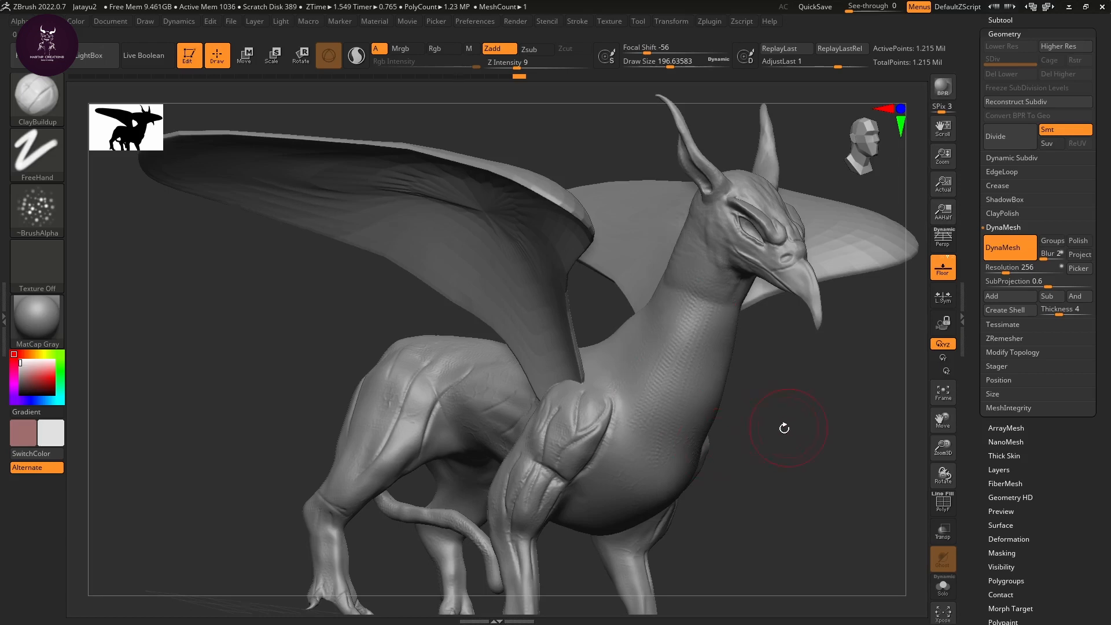
pyautogui.moveTo(784, 428); pyautogui.dragTo(808, 329)
pyautogui.moveTo(871, 233); pyautogui.dragTo(719, 315)
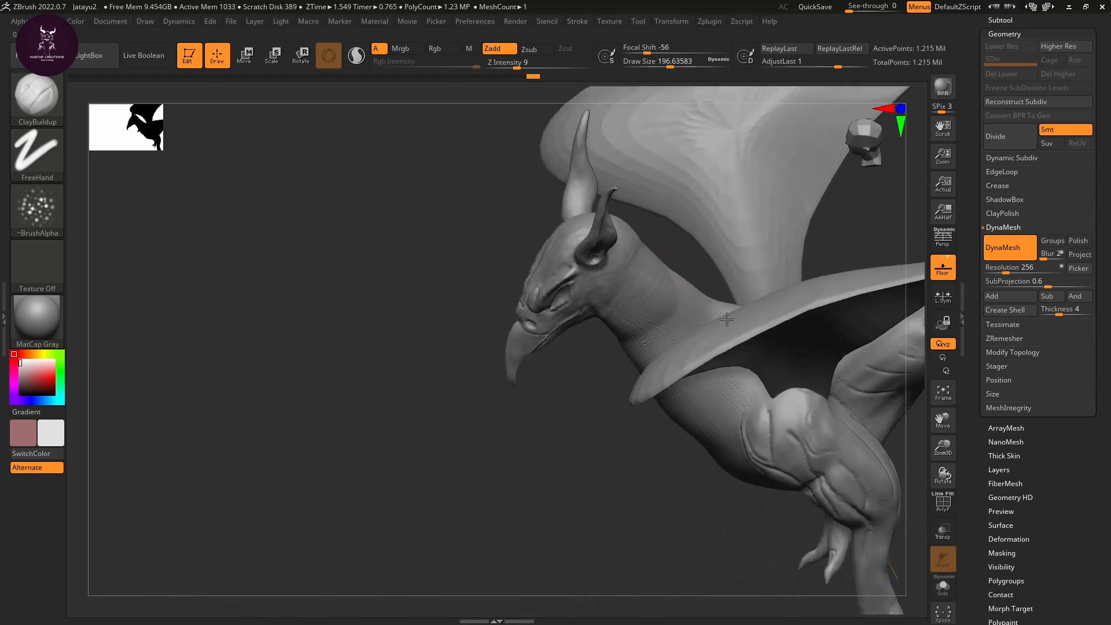
# Step: Set up the ClayBuildup brush with Alpha 22 and the DragRect stroke for stamping vein detail
pyautogui.moveTo(588, 424); pyautogui.dragTo(708, 280)
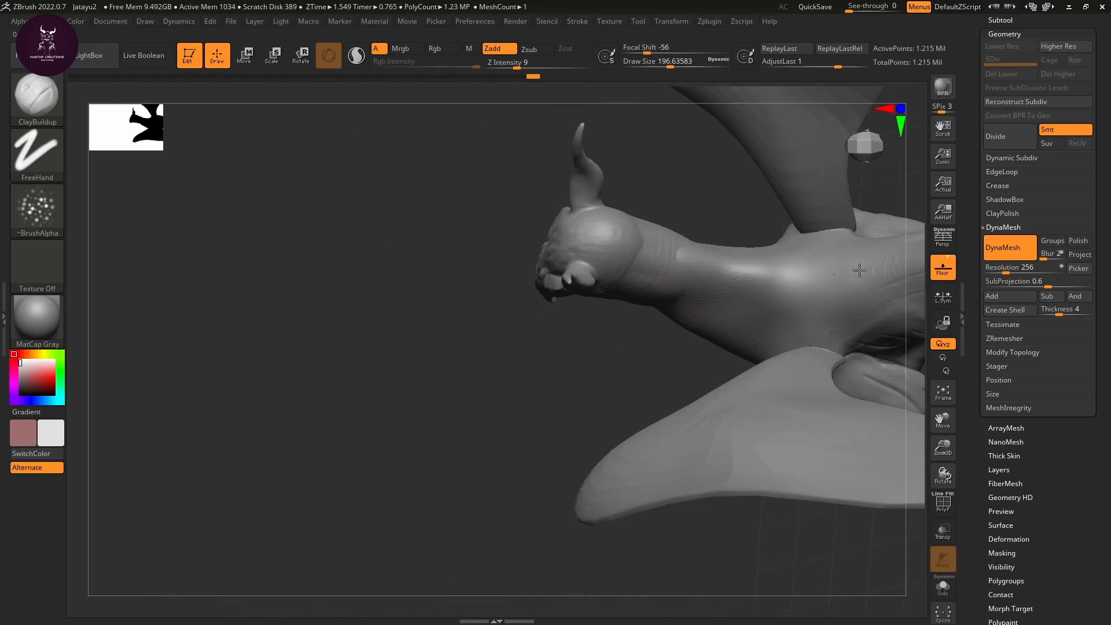
pyautogui.moveTo(622, 360); pyautogui.dragTo(731, 473)
pyautogui.moveTo(784, 519); pyautogui.dragTo(693, 269)
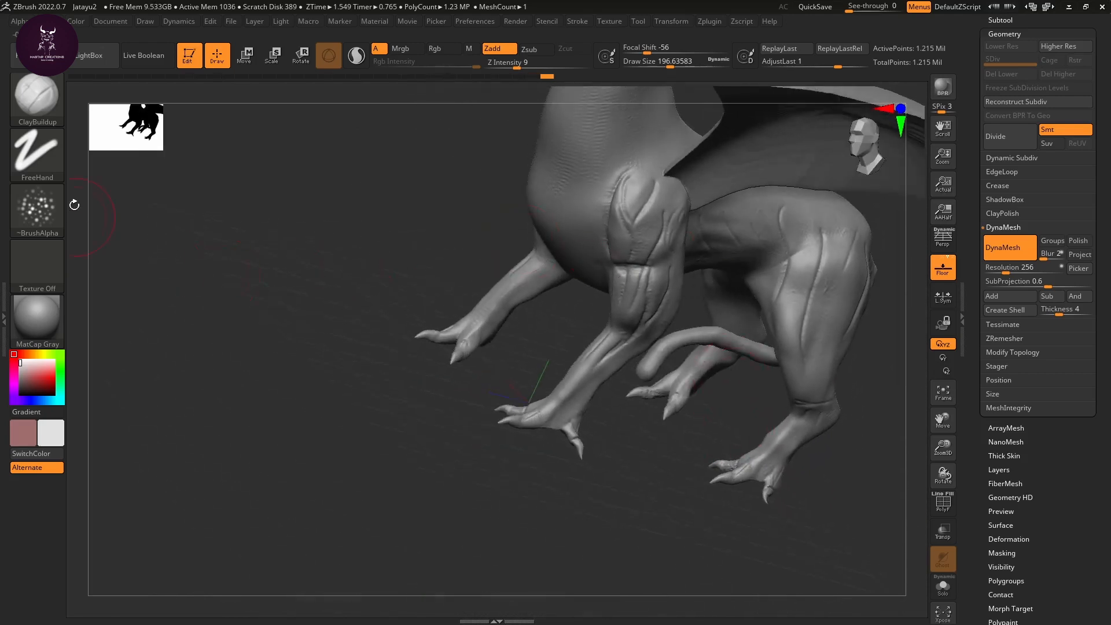
pyautogui.click(37, 208)
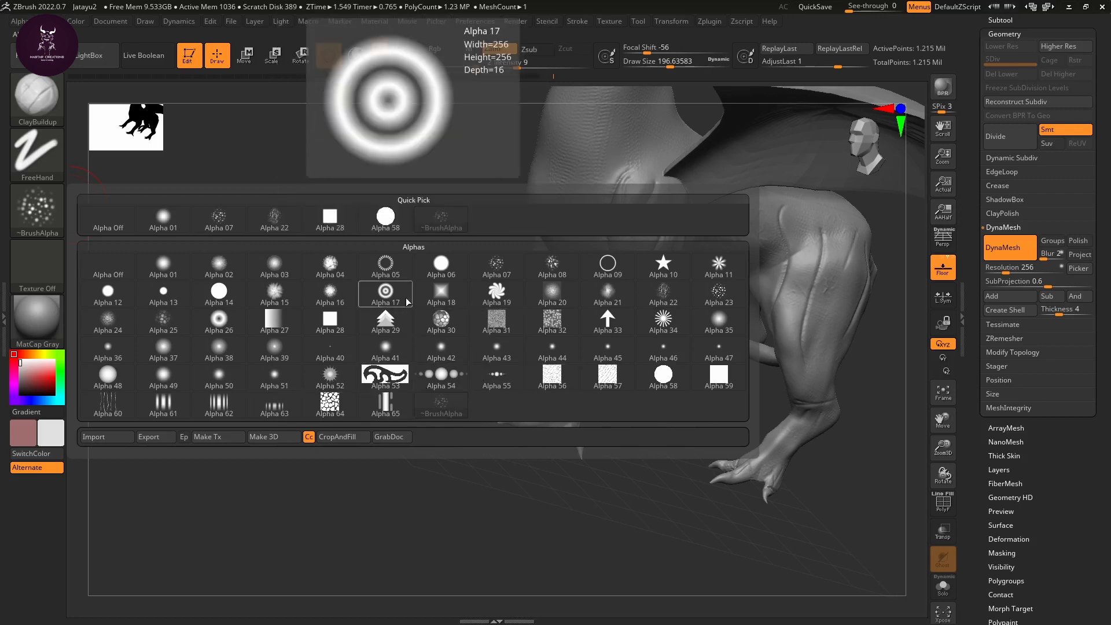
pyautogui.click(664, 293)
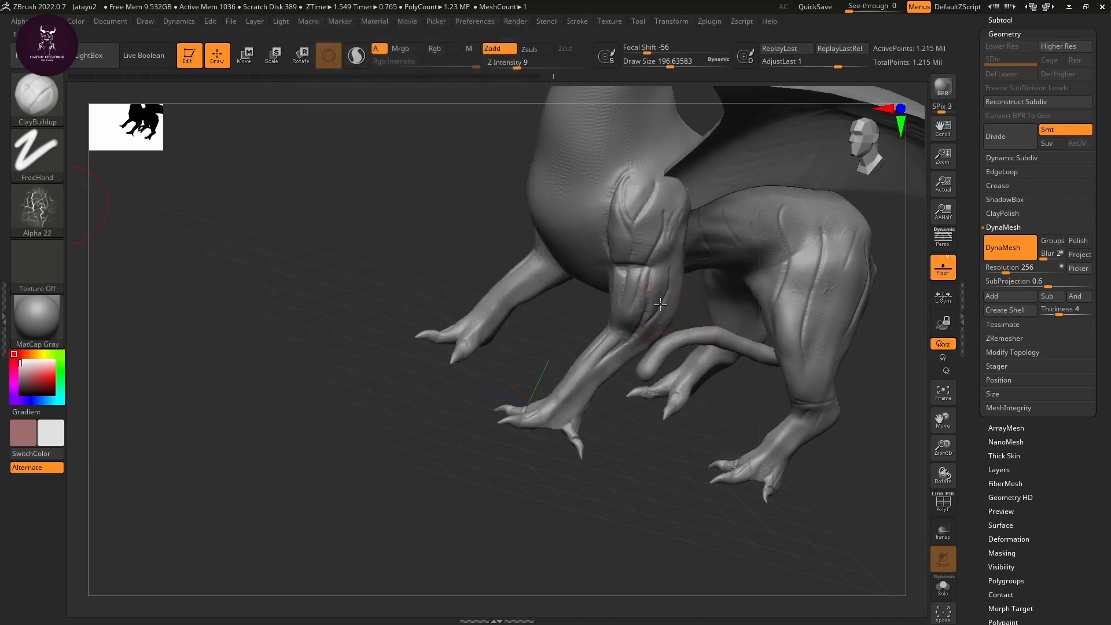
pyautogui.click(44, 134)
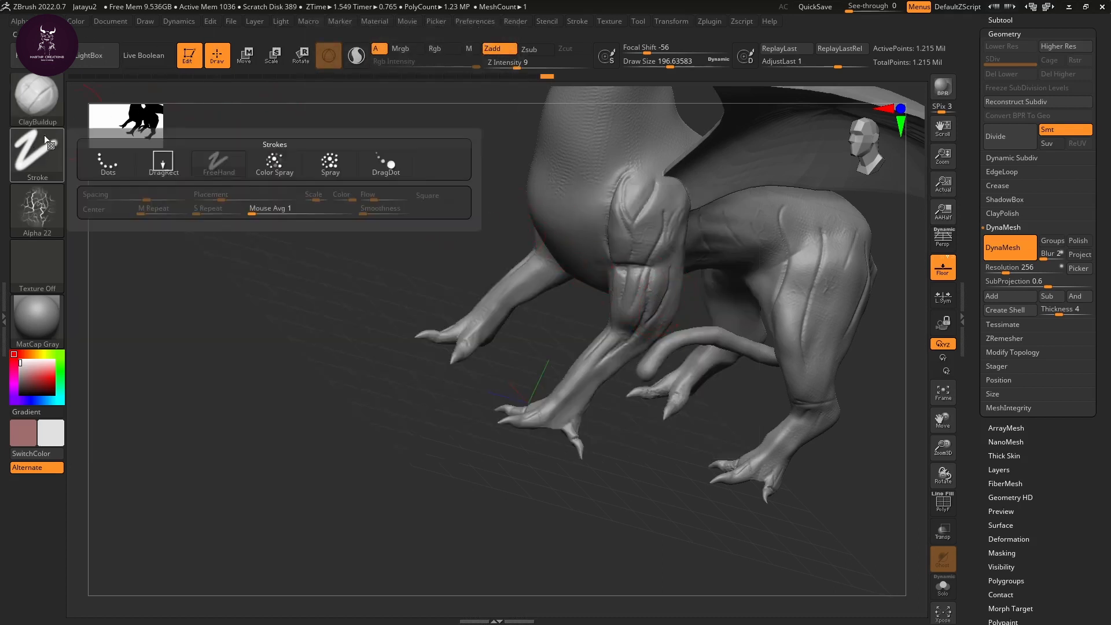
pyautogui.click(162, 164)
# Step: Stamp the Alpha 22 vein pattern over the creature's lower legs and clawed feet
pyautogui.moveTo(677, 427)
pyautogui.keyDown('alt'); pyautogui.mouseDown()
pyautogui.moveTo(652, 450)
pyautogui.moveTo(714, 448)
pyautogui.mouseUp(); pyautogui.keyUp('alt')
pyautogui.moveTo(325, 382); pyautogui.dragTo(426, 174)
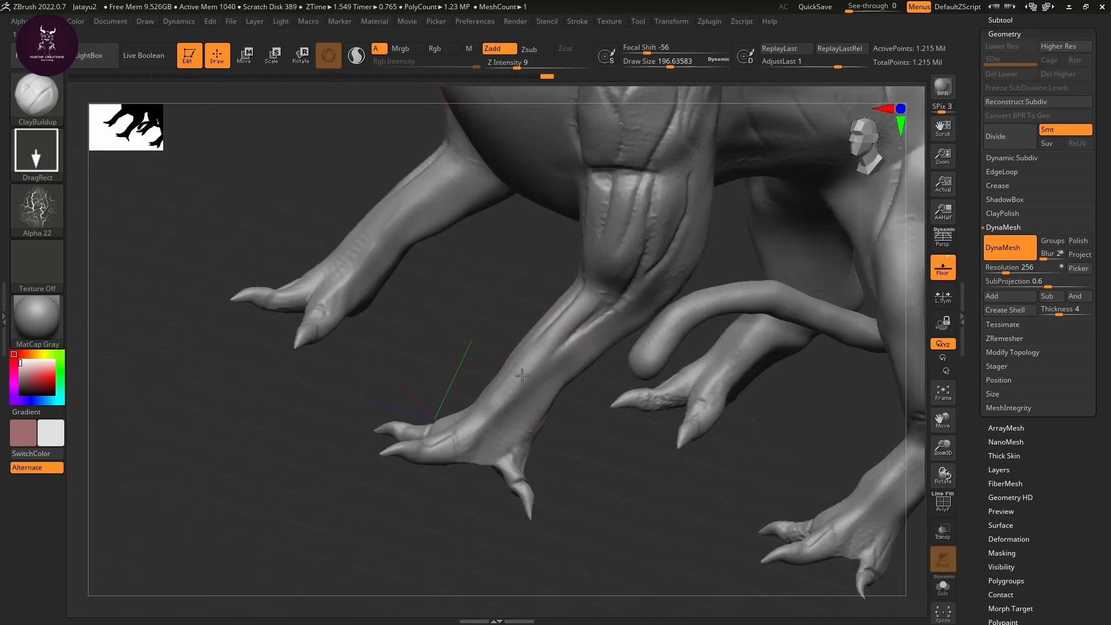
pyautogui.moveTo(556, 433)
pyautogui.mouseDown()
pyautogui.moveTo(516, 470)
pyautogui.moveTo(482, 450)
pyautogui.mouseUp()
pyautogui.moveTo(424, 189); pyautogui.dragTo(407, 234)
pyautogui.moveTo(435, 269); pyautogui.dragTo(394, 277)
pyautogui.moveTo(515, 454); pyautogui.dragTo(460, 465)
pyautogui.keyDown('alt'); pyautogui.moveTo(626, 456); pyautogui.dragTo(440, 356); pyautogui.keyUp('alt')
pyautogui.moveTo(669, 415); pyautogui.dragTo(640, 468)
pyautogui.moveTo(804, 434)
pyautogui.mouseDown()
pyautogui.moveTo(613, 435)
pyautogui.moveTo(717, 438)
pyautogui.mouseUp()
pyautogui.moveTo(641, 424)
pyautogui.mouseDown()
pyautogui.moveTo(569, 462)
pyautogui.moveTo(548, 487)
pyautogui.moveTo(554, 472)
pyautogui.moveTo(536, 463)
pyautogui.mouseUp()
# Step: Undo the last three vein stamps on the legs
pyautogui.hotkey('ctrl', 'z')
pyautogui.hotkey('ctrl', 'z')
pyautogui.hotkey('ctrl', 'z')
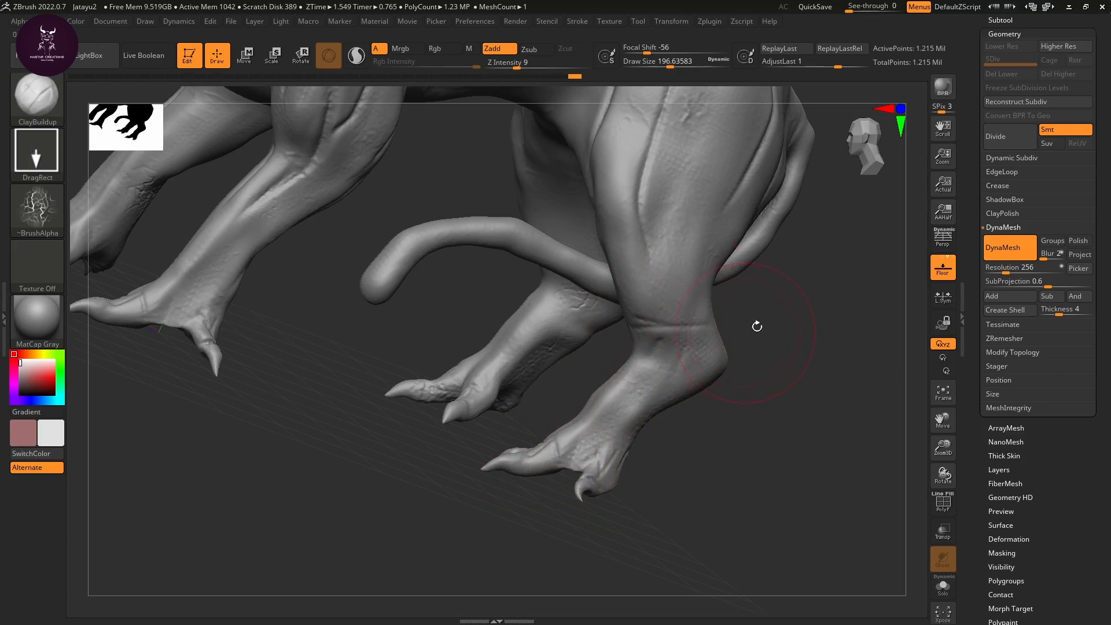
# Step: Carve grooves along the end of the tail with the DamStandard brush at a draw size of about 22
pyautogui.moveTo(756, 323)
pyautogui.mouseDown()
pyautogui.moveTo(785, 343)
pyautogui.moveTo(755, 185)
pyautogui.mouseUp()
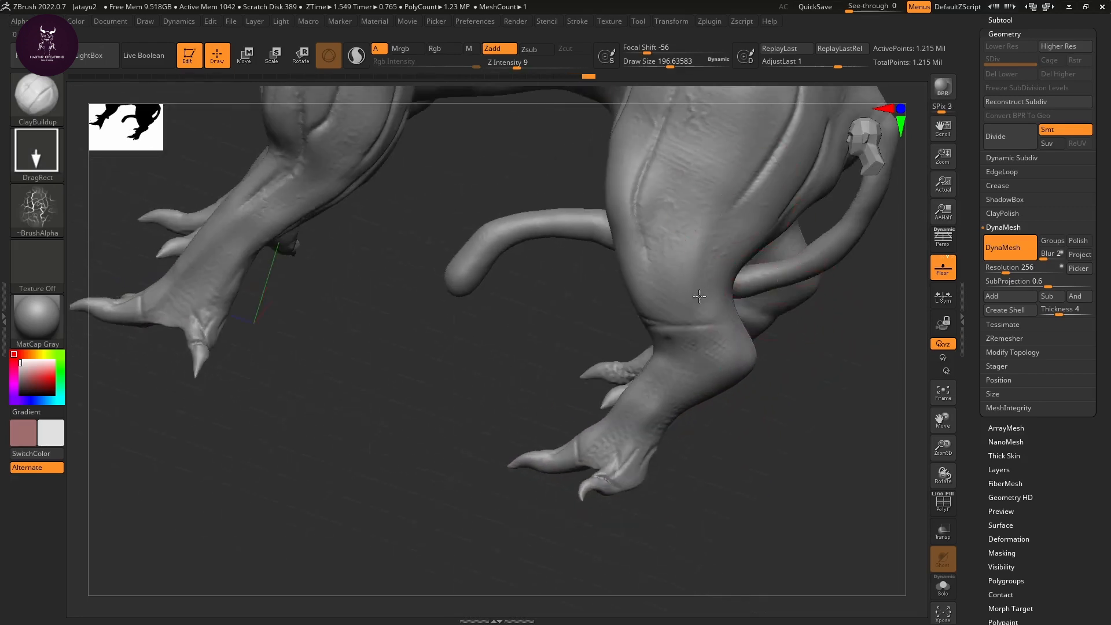
pyautogui.moveTo(819, 397)
pyautogui.mouseDown()
pyautogui.moveTo(744, 434)
pyautogui.moveTo(761, 361)
pyautogui.moveTo(669, 476)
pyautogui.moveTo(665, 528)
pyautogui.moveTo(670, 488)
pyautogui.moveTo(577, 469)
pyautogui.moveTo(549, 379)
pyautogui.moveTo(559, 430)
pyautogui.moveTo(591, 431)
pyautogui.moveTo(556, 417)
pyautogui.moveTo(579, 437)
pyautogui.moveTo(501, 511)
pyautogui.moveTo(579, 397)
pyautogui.moveTo(513, 415)
pyautogui.moveTo(491, 380)
pyautogui.mouseUp()
pyautogui.press('b')
pyautogui.press('d')
pyautogui.press('s')
pyautogui.press('s')
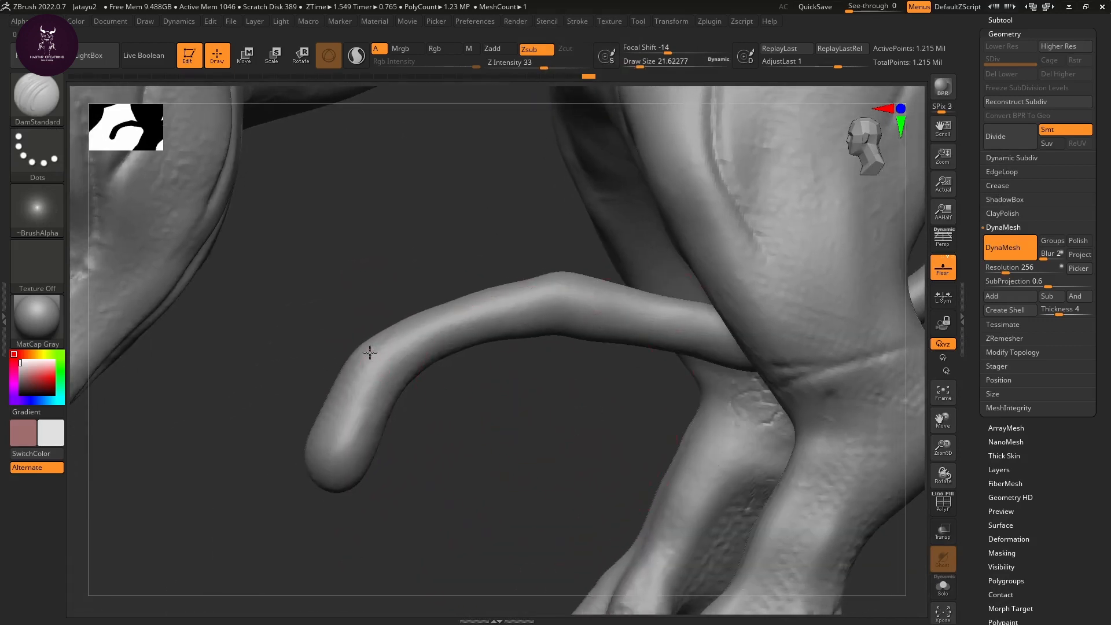
pyautogui.moveTo(363, 354); pyautogui.dragTo(369, 356)
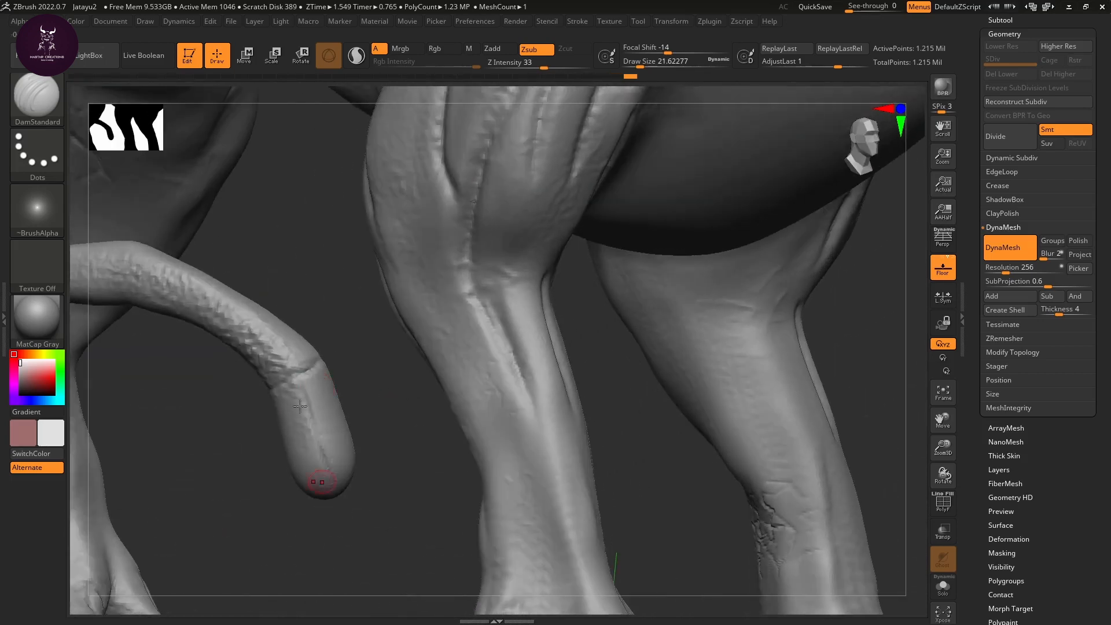
pyautogui.moveTo(310, 405); pyautogui.dragTo(309, 458)
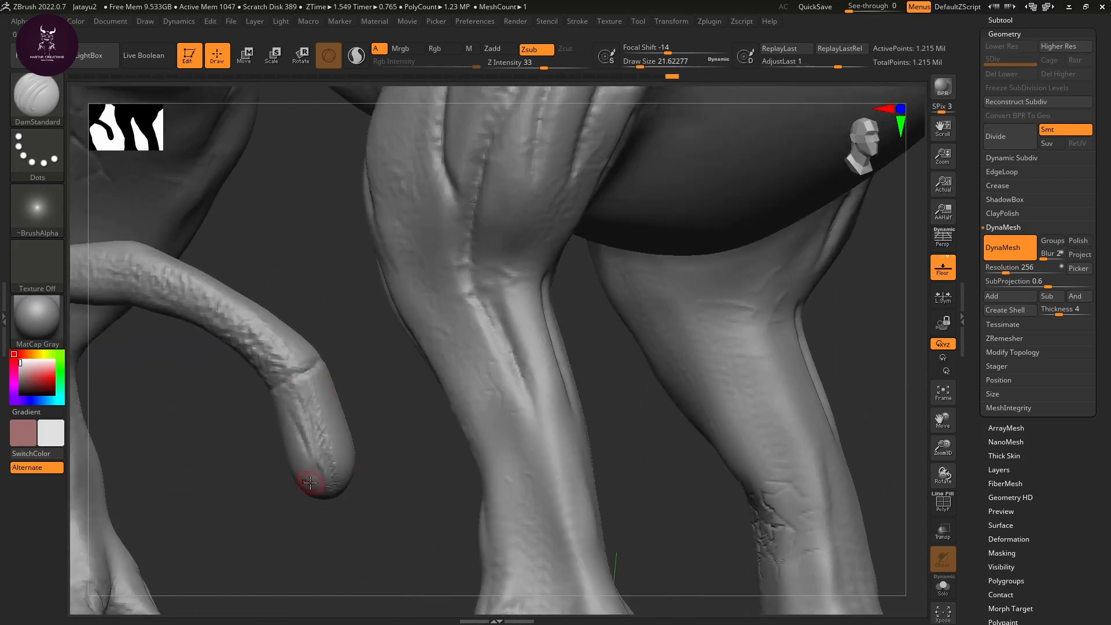
# Step: Pinch the tail's rounded tip from several sides using the Pinch brush at a draw size of about 154
pyautogui.press('b')
pyautogui.press('p')
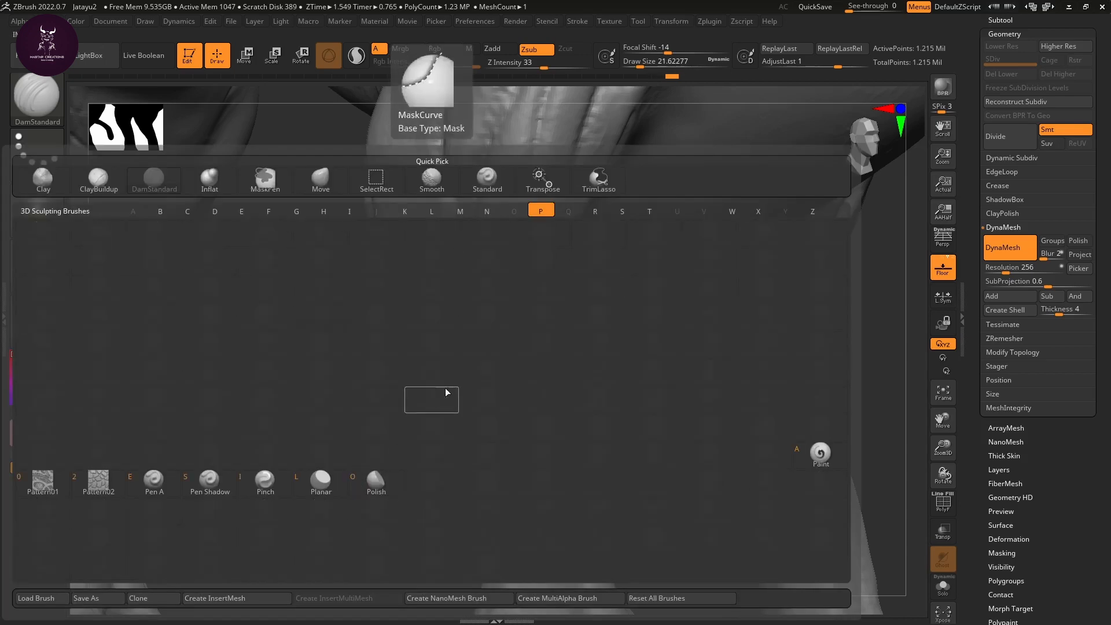
pyautogui.press('i')
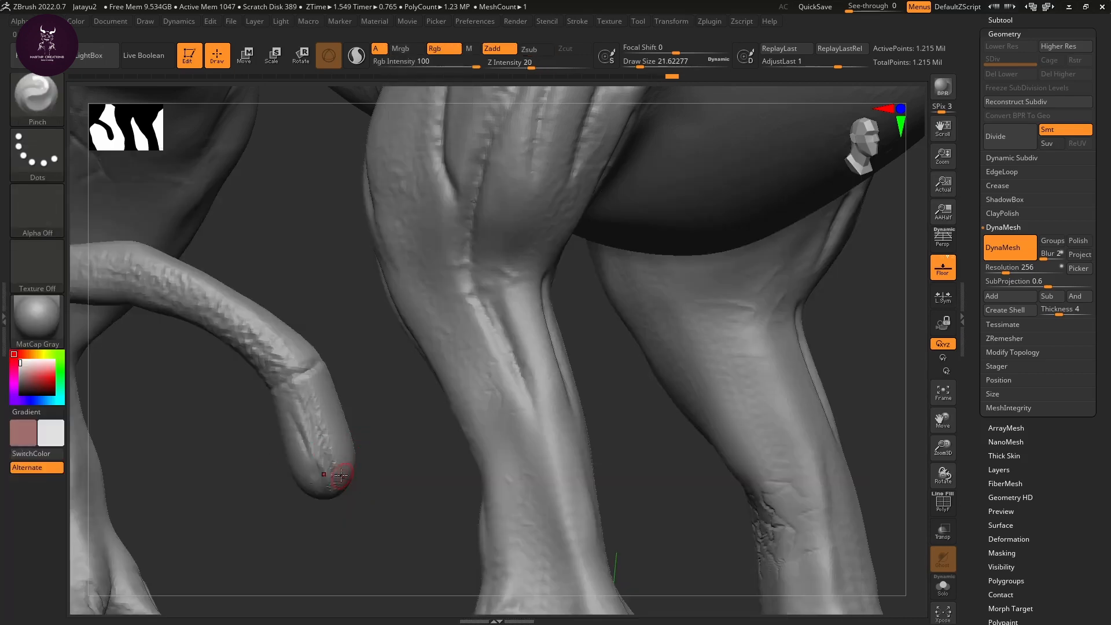
pyautogui.press('s')
pyautogui.moveTo(378, 445); pyautogui.dragTo(393, 447)
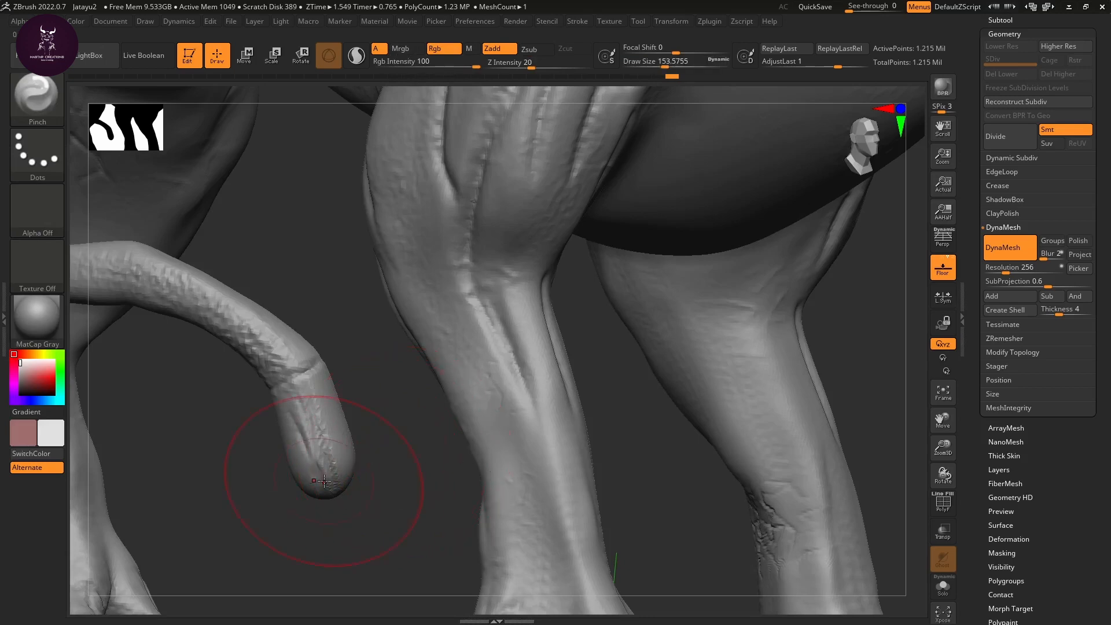
pyautogui.moveTo(340, 483)
pyautogui.mouseDown()
pyautogui.moveTo(324, 449)
pyautogui.moveTo(309, 477)
pyautogui.moveTo(313, 445)
pyautogui.moveTo(352, 465)
pyautogui.mouseUp()
pyautogui.moveTo(404, 513)
pyautogui.mouseDown()
pyautogui.moveTo(344, 495)
pyautogui.moveTo(313, 458)
pyautogui.moveTo(347, 496)
pyautogui.mouseUp()
pyautogui.moveTo(354, 451); pyautogui.dragTo(334, 484)
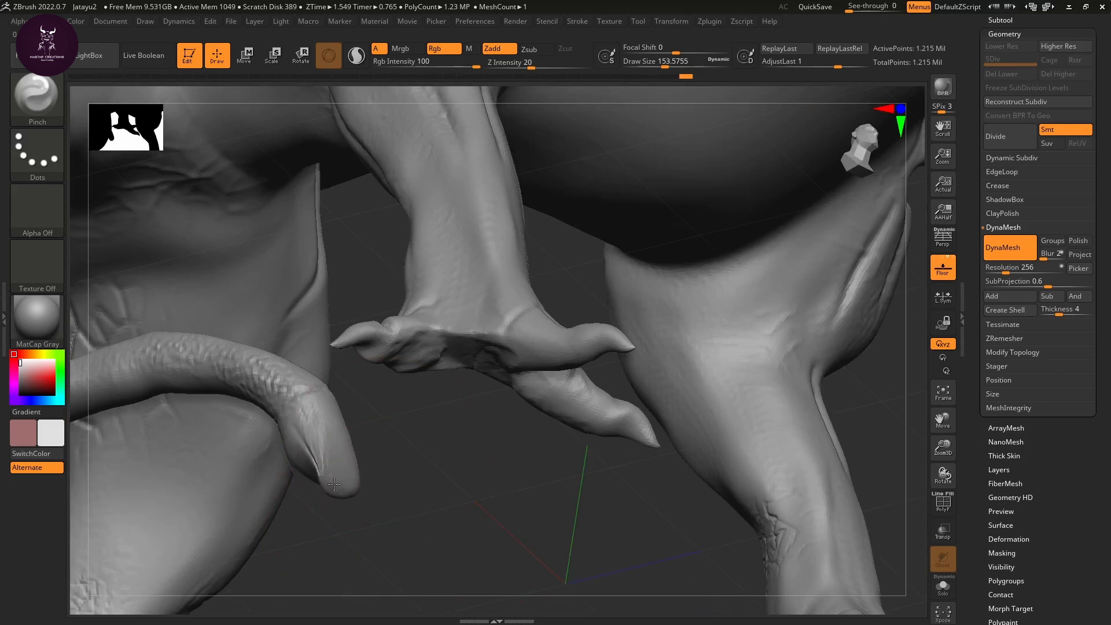
pyautogui.moveTo(412, 511); pyautogui.dragTo(306, 474)
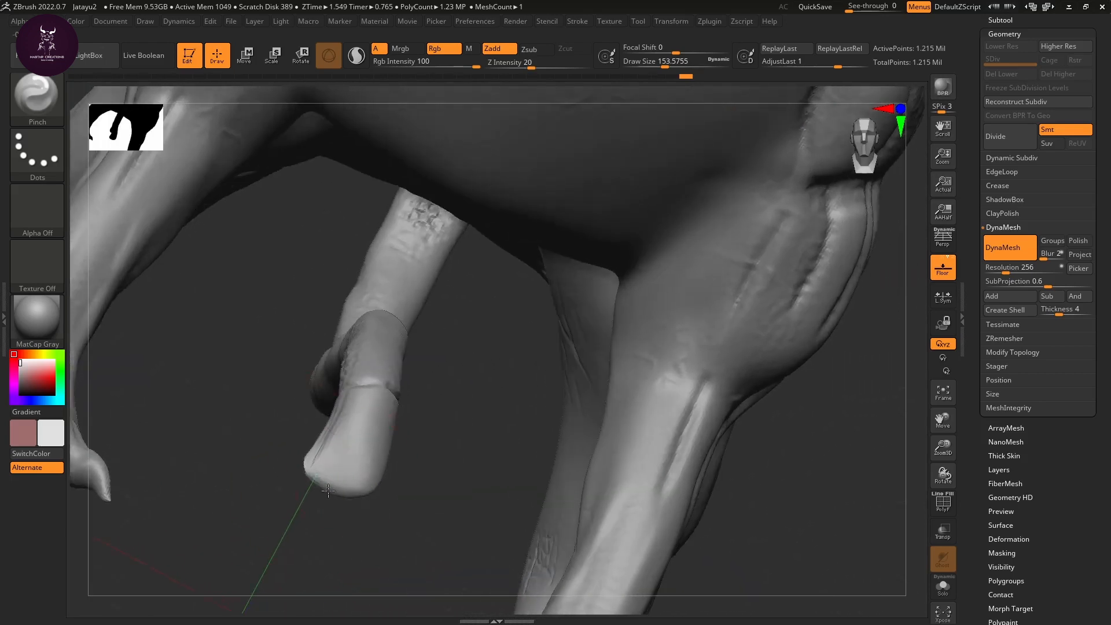
pyautogui.moveTo(373, 495)
pyautogui.mouseDown()
pyautogui.moveTo(297, 471)
pyautogui.moveTo(315, 459)
pyautogui.mouseUp()
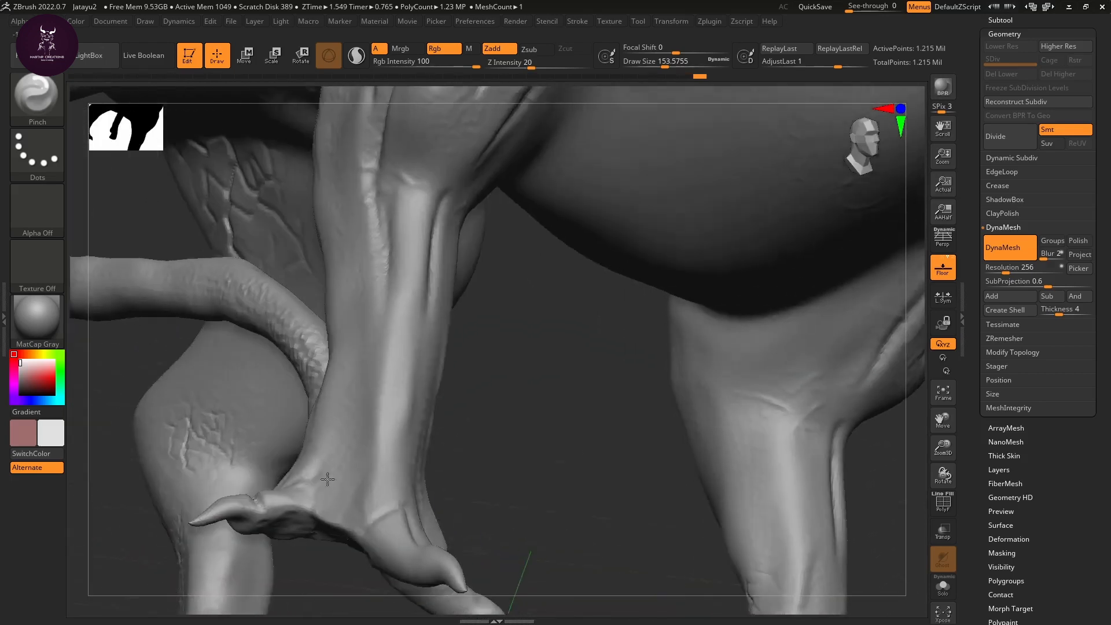
pyautogui.moveTo(327, 479)
pyautogui.mouseDown()
pyautogui.moveTo(514, 456)
pyautogui.moveTo(463, 467)
pyautogui.mouseUp()
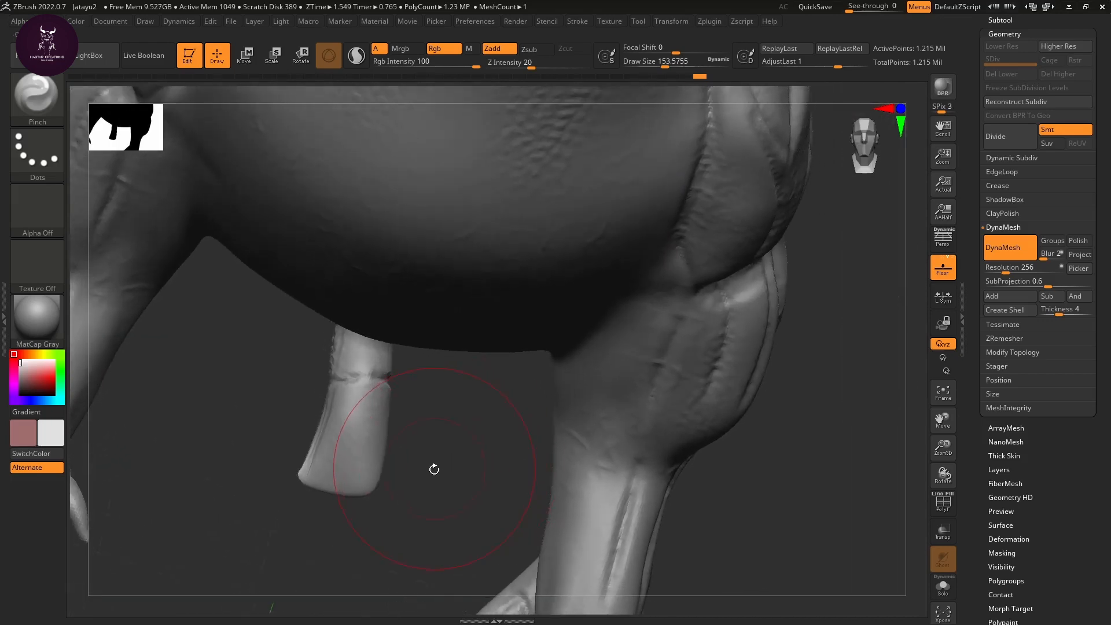
# Step: Reshape the tail's end into a narrower taper with the Move brush
pyautogui.press('b')
pyautogui.press('m')
pyautogui.press('v')
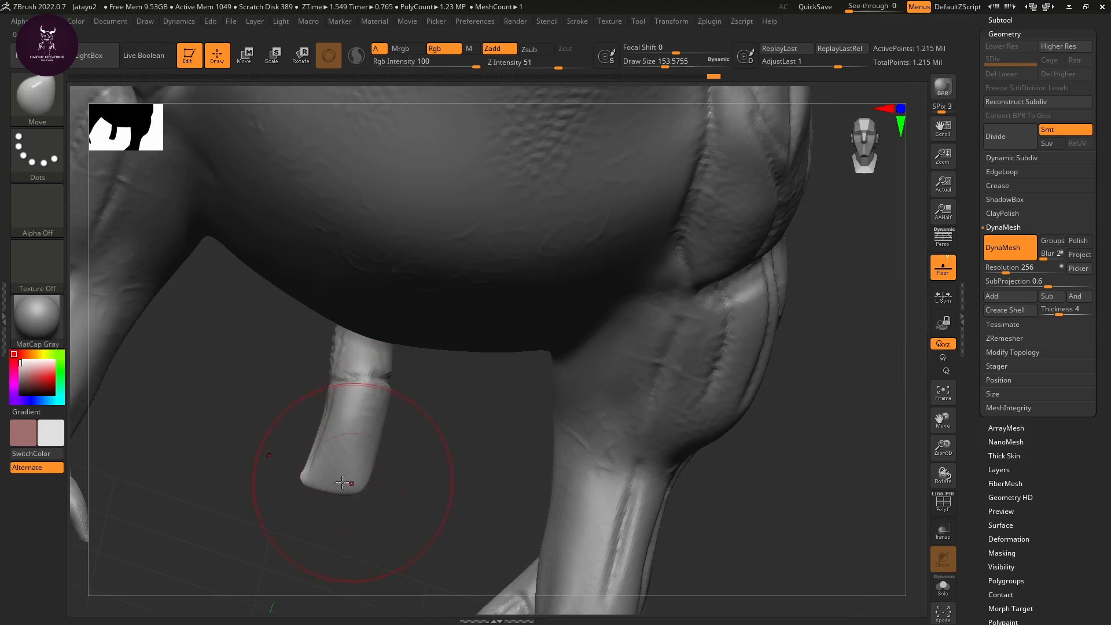
pyautogui.moveTo(342, 482)
pyautogui.mouseDown()
pyautogui.moveTo(307, 479)
pyautogui.moveTo(330, 509)
pyautogui.moveTo(324, 484)
pyautogui.mouseUp()
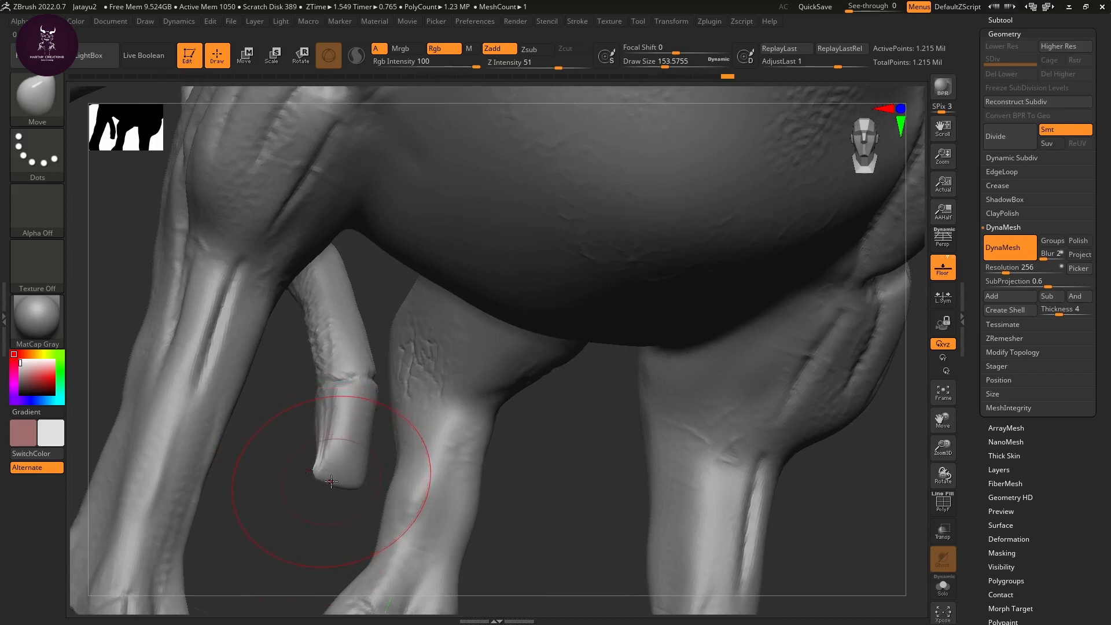
pyautogui.moveTo(331, 476)
pyautogui.mouseDown()
pyautogui.moveTo(357, 480)
pyautogui.moveTo(338, 480)
pyautogui.mouseUp()
pyautogui.moveTo(329, 463); pyautogui.dragTo(338, 462)
pyautogui.moveTo(390, 427)
pyautogui.mouseDown()
pyautogui.moveTo(382, 445)
pyautogui.moveTo(384, 428)
pyautogui.mouseUp()
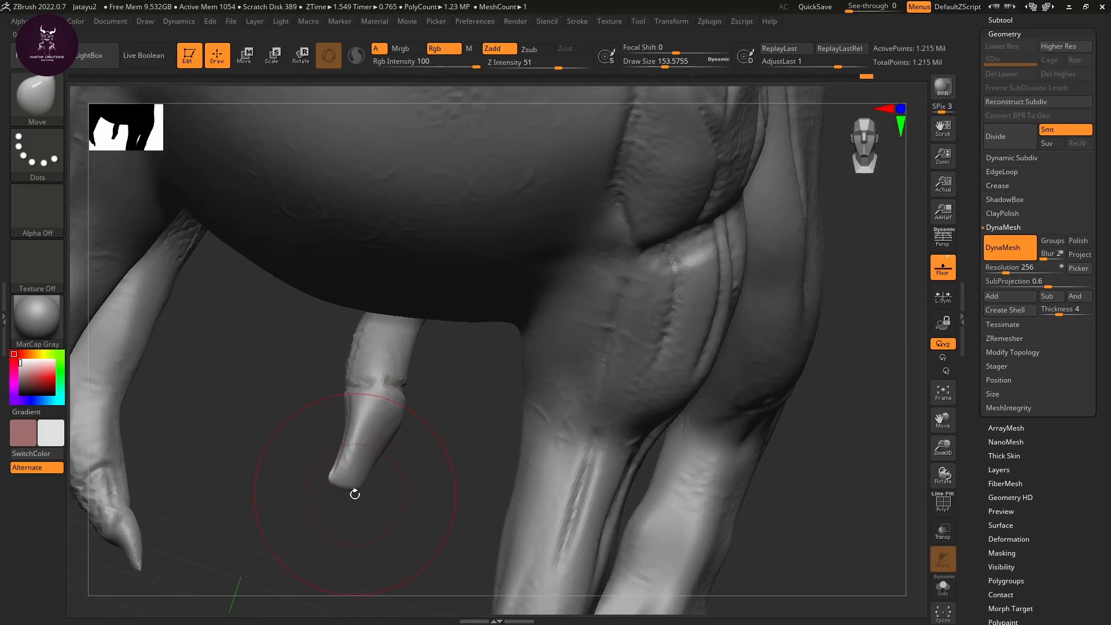
# Step: Try adding a hair08 strand shape at the tail tip with the ExtrudeProfile brush, and undo it
pyautogui.press('b')
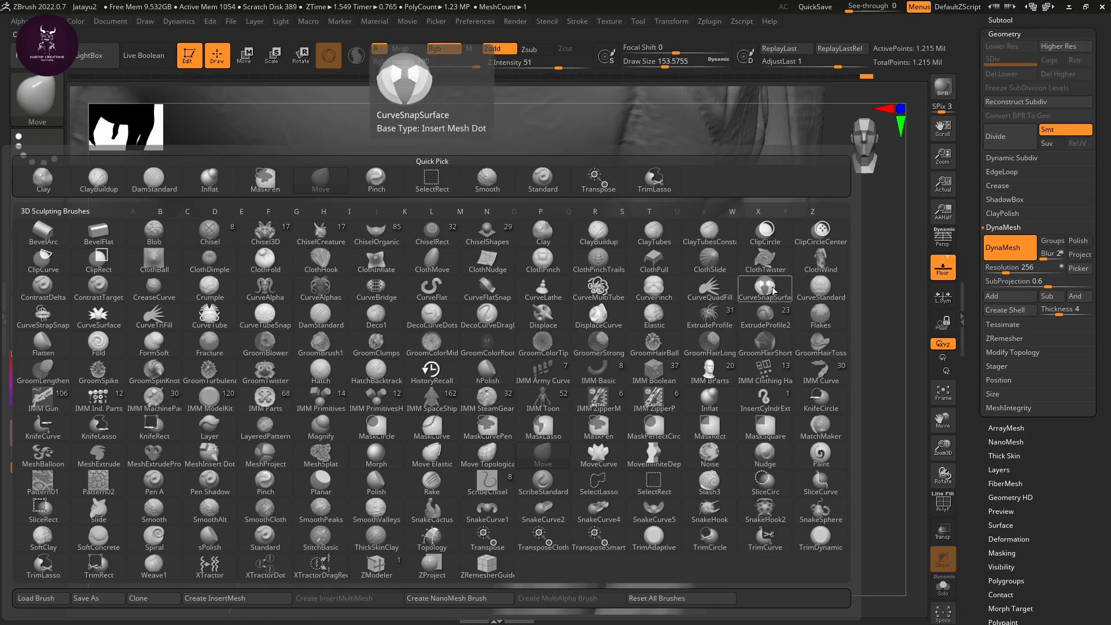
pyautogui.press('s')
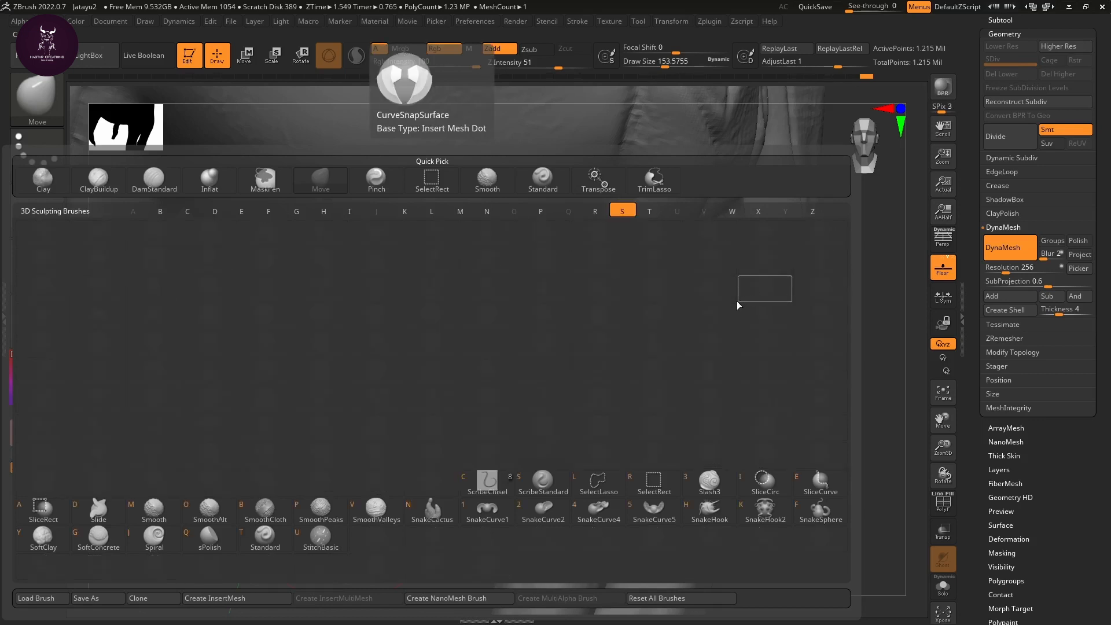
pyautogui.press('Escape')
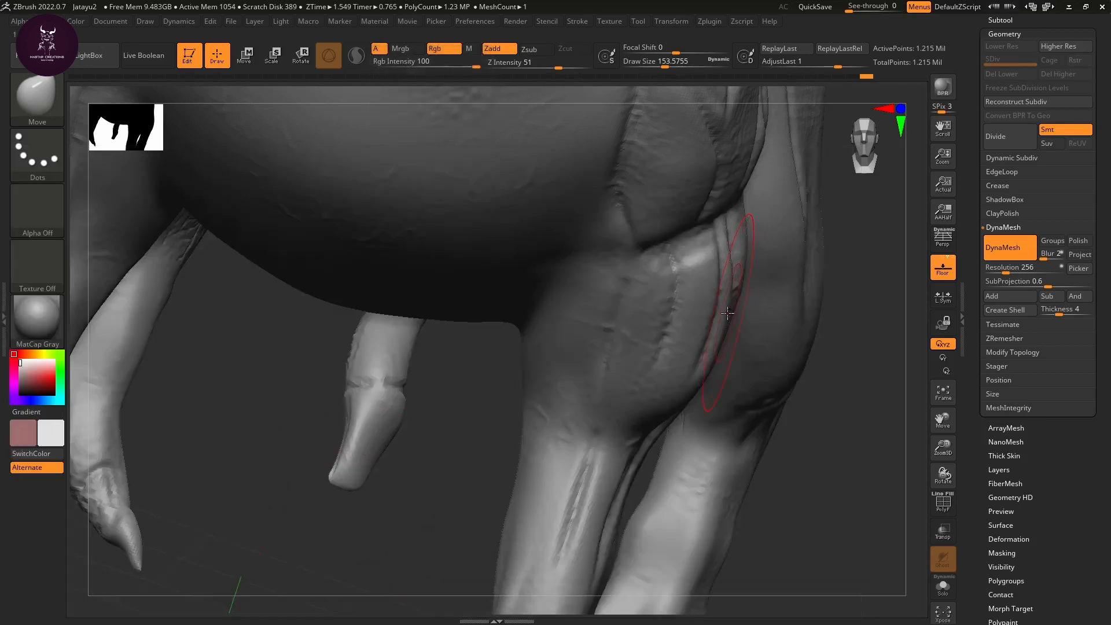
pyautogui.press('b')
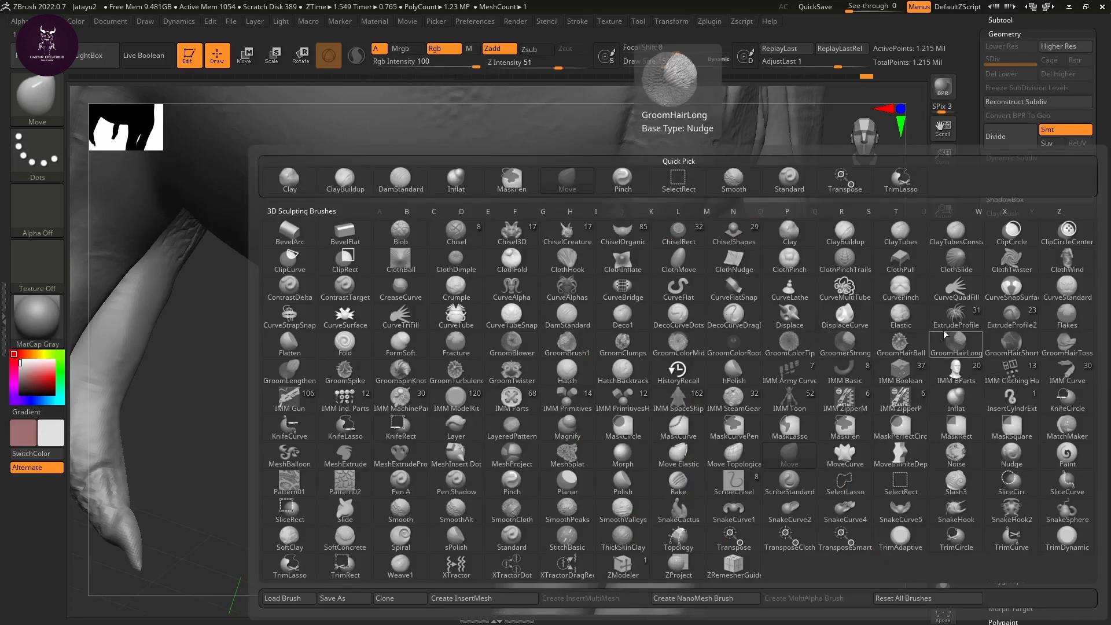
pyautogui.press('Escape')
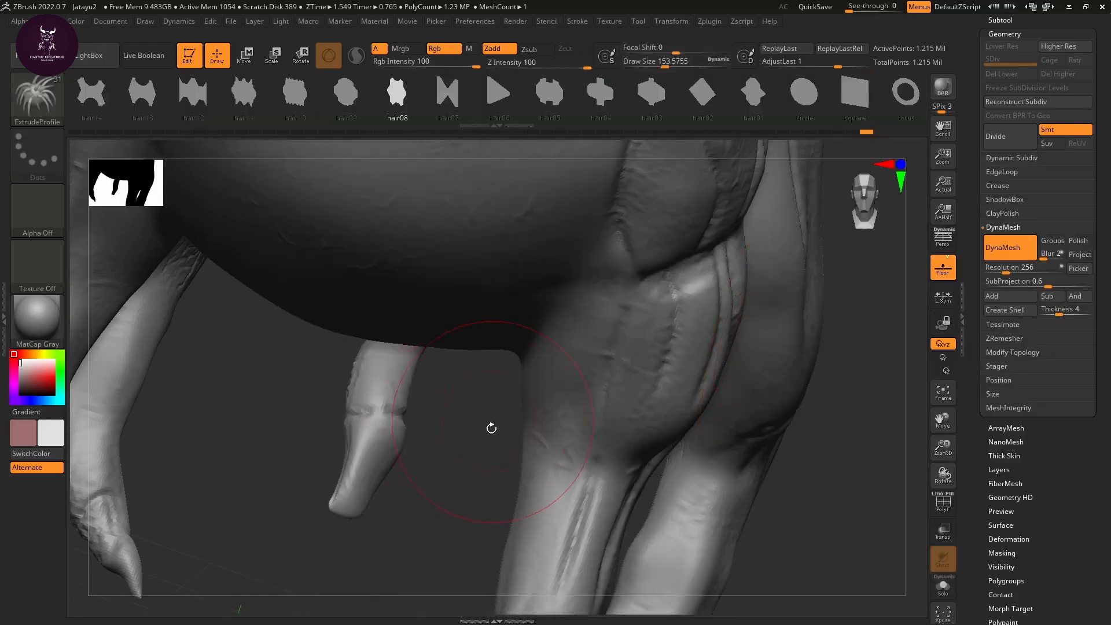
pyautogui.keyDown('alt'); pyautogui.moveTo(492, 428); pyautogui.dragTo(596, 341); pyautogui.keyUp('alt')
pyautogui.moveTo(477, 415); pyautogui.dragTo(491, 364)
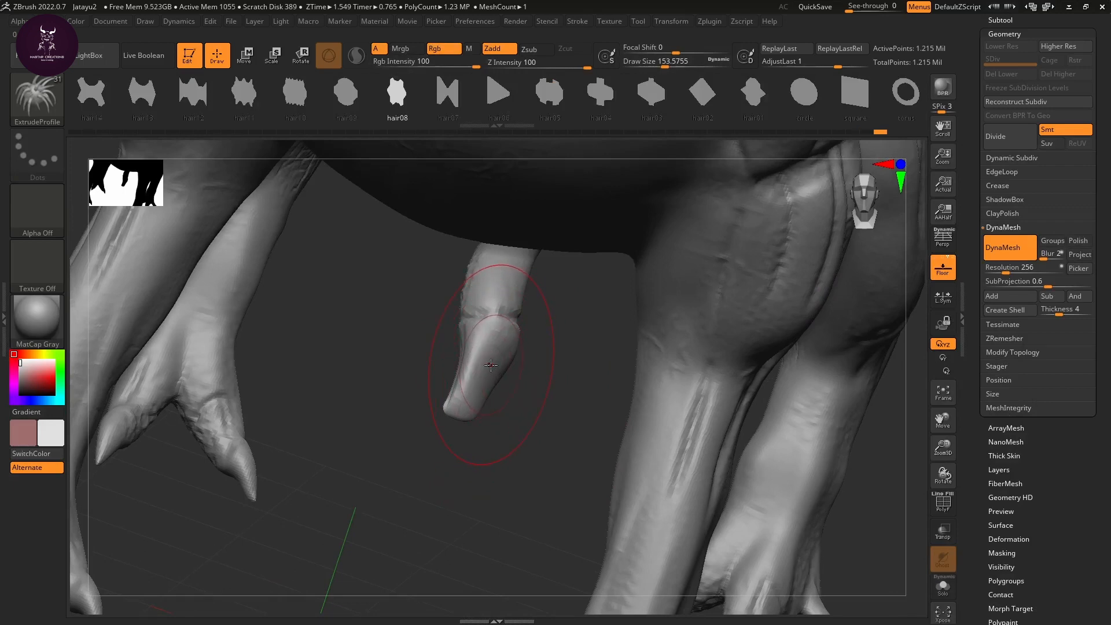
pyautogui.moveTo(437, 430)
pyautogui.mouseDown()
pyautogui.moveTo(435, 440)
pyautogui.moveTo(569, 449)
pyautogui.moveTo(558, 454)
pyautogui.mouseUp()
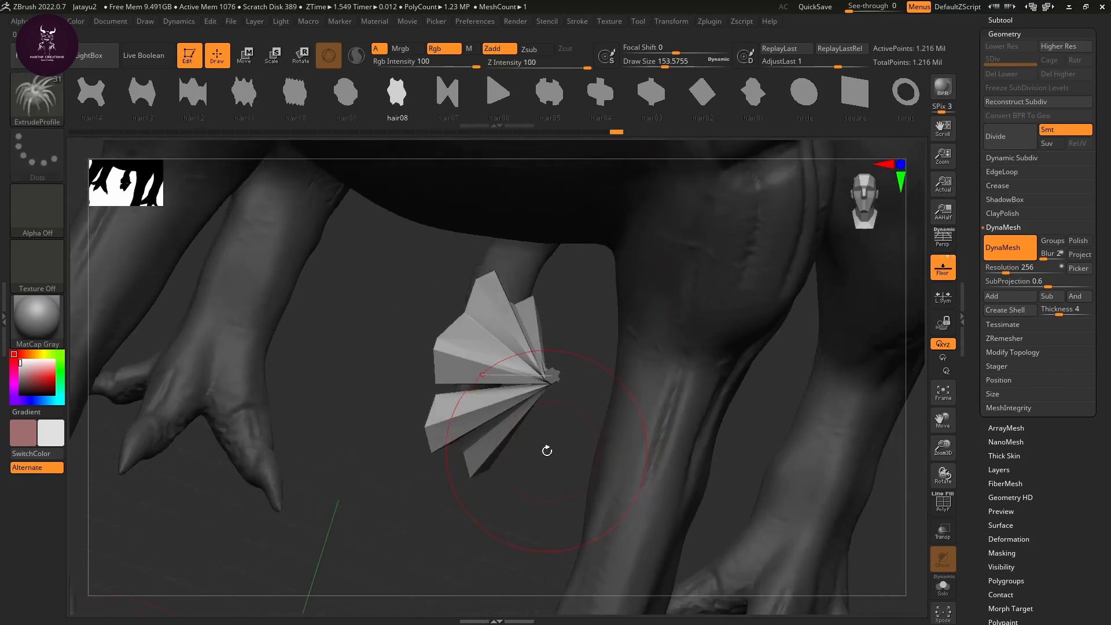
pyautogui.hotkey('ctrl', 'z')
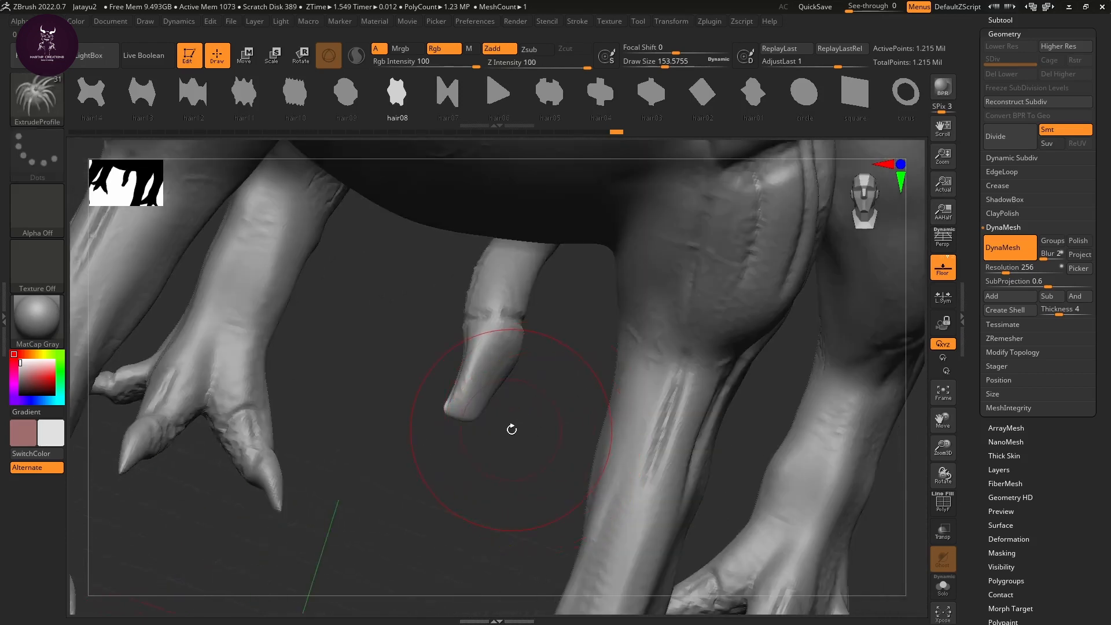
# Step: Pull pointed tufts out of the tail tip with the SnakeHook brush at a draw size of about 22
pyautogui.press('b')
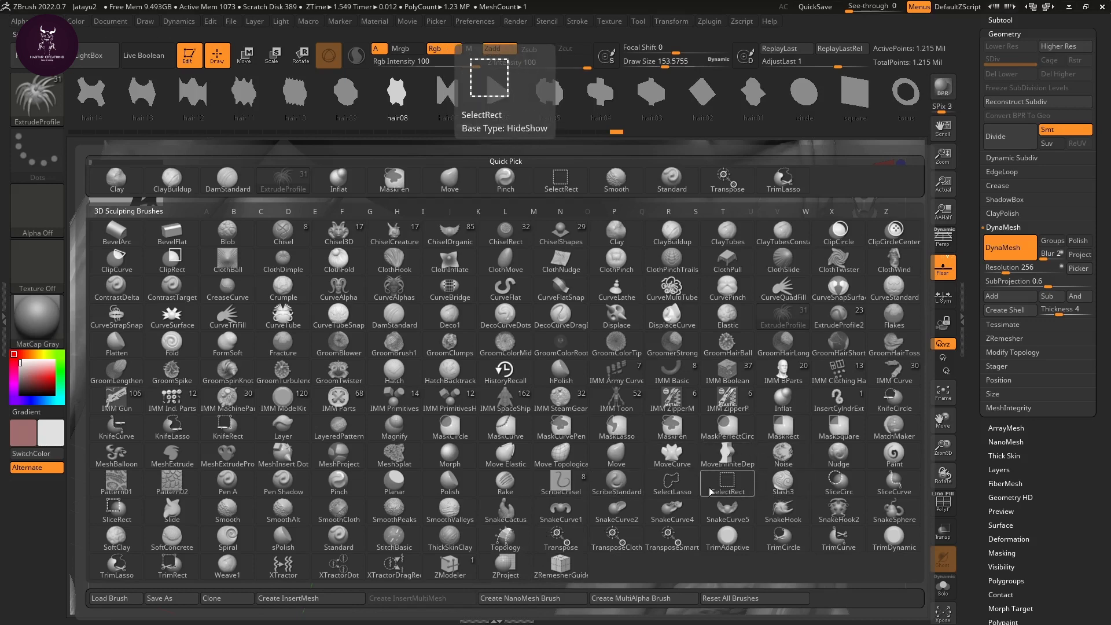
pyautogui.click(794, 510)
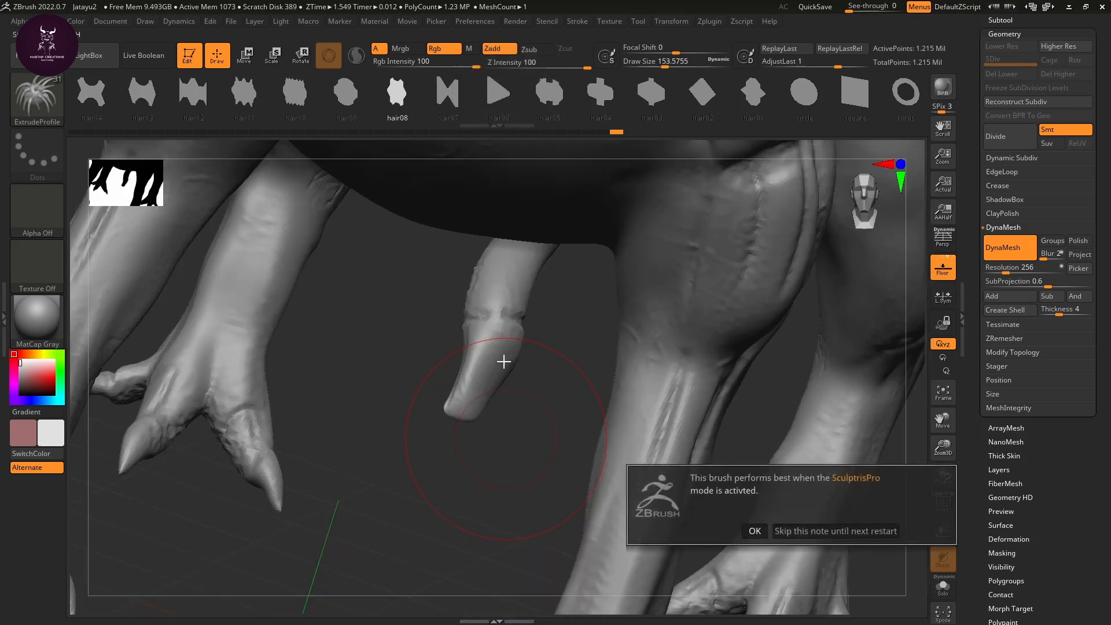
pyautogui.click(753, 531)
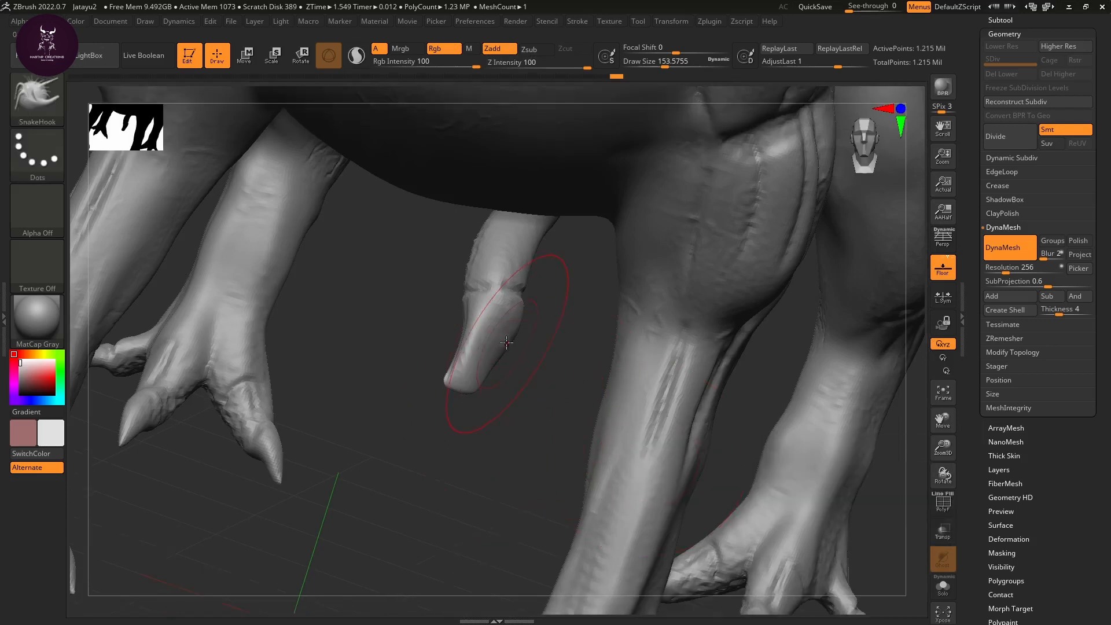
pyautogui.press('s')
pyautogui.moveTo(512, 339); pyautogui.dragTo(475, 340)
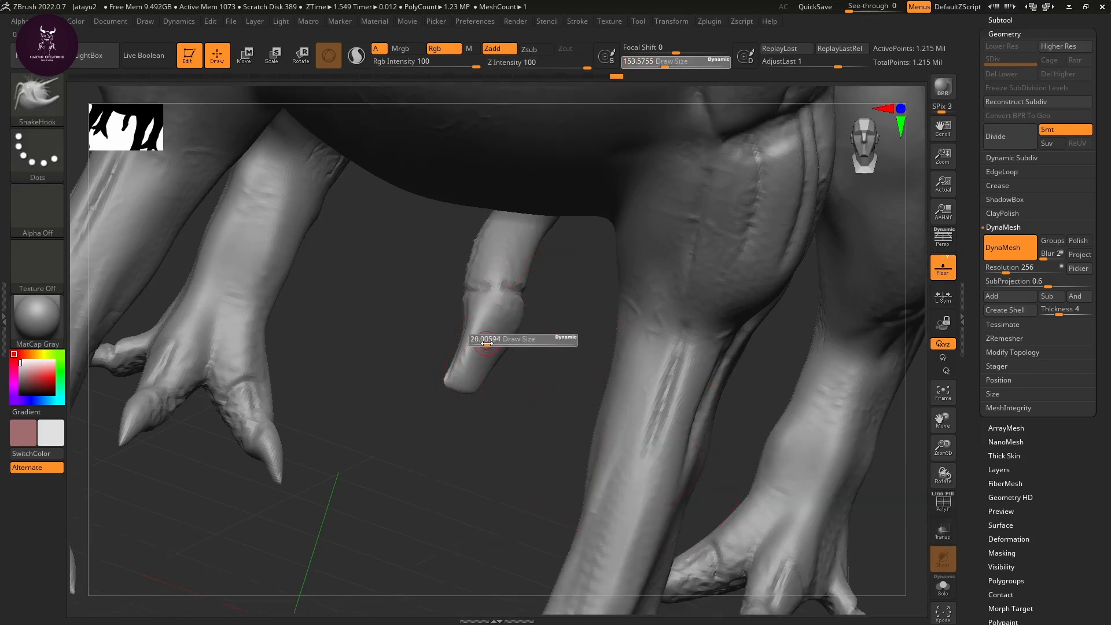
pyautogui.moveTo(497, 340); pyautogui.dragTo(496, 394, button='right')
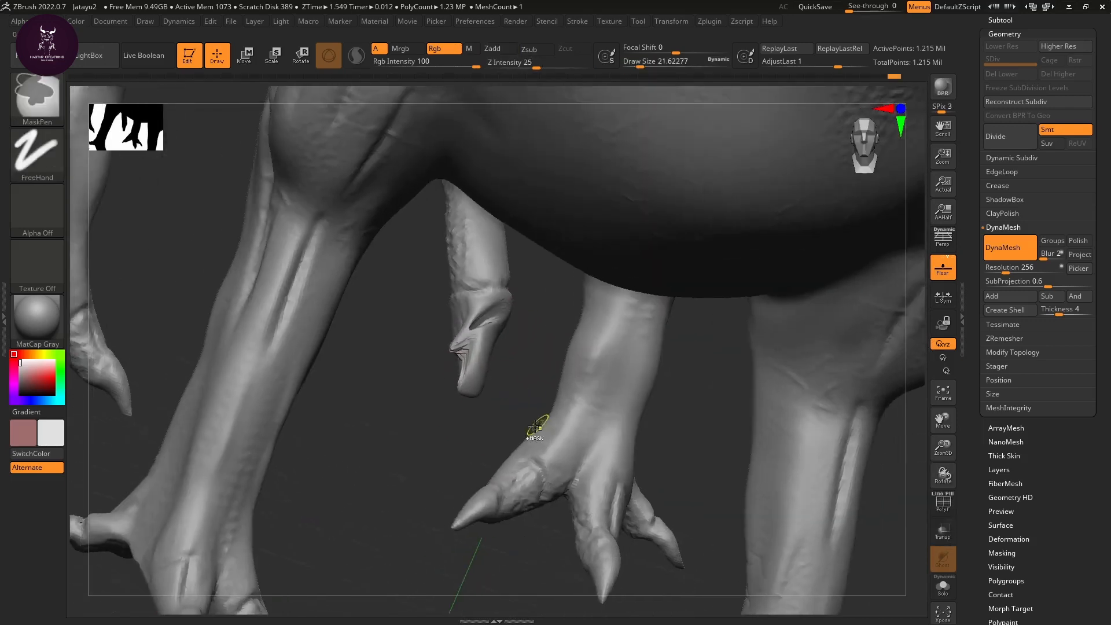
pyautogui.moveTo(485, 357); pyautogui.dragTo(492, 329)
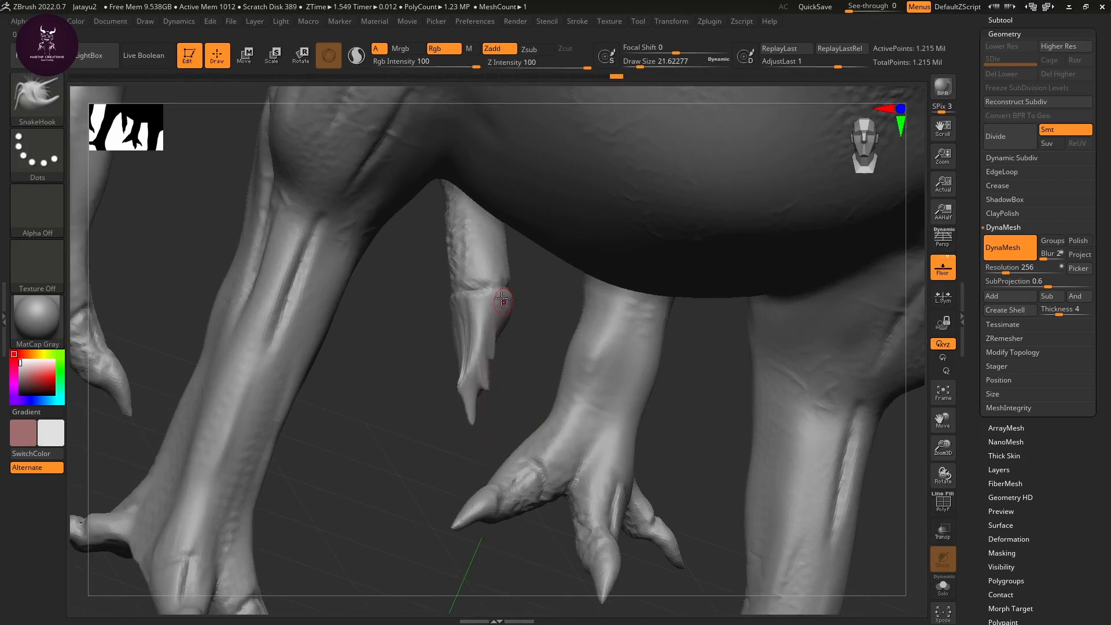
# Step: Undo the SnakeHook tufts pulled out of the tail tip
pyautogui.moveTo(501, 299); pyautogui.dragTo(493, 369, button='right')
pyautogui.keyDown('ctrl'); pyautogui.moveTo(187, 497); pyautogui.dragTo(411, 315, button='right'); pyautogui.keyUp('ctrl')
pyautogui.moveTo(411, 315); pyautogui.dragTo(439, 379)
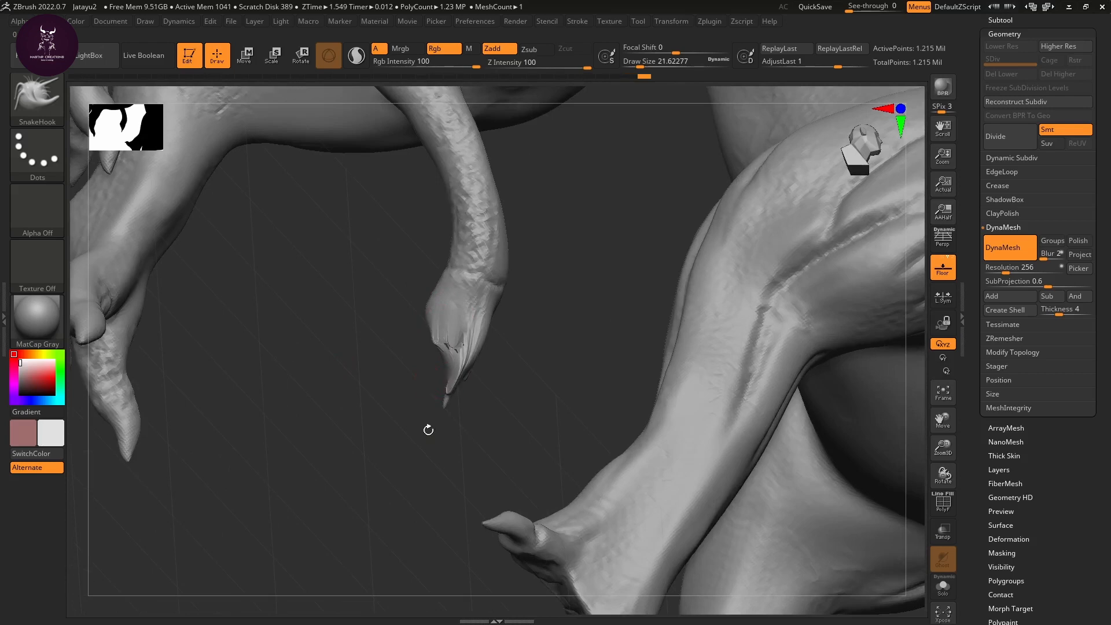
pyautogui.hotkey('ctrl', 'z')
pyautogui.hotkey('ctrl', 'z')
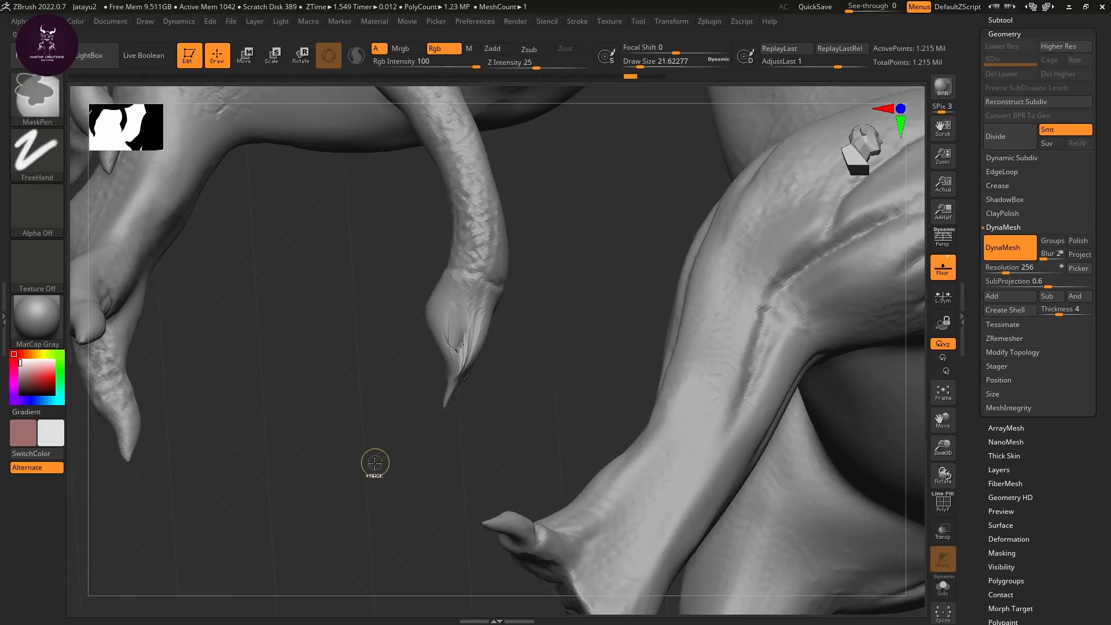
pyautogui.moveTo(375, 463)
pyautogui.mouseDown(button='right')
pyautogui.moveTo(391, 420)
pyautogui.moveTo(368, 415)
pyautogui.moveTo(409, 397)
pyautogui.moveTo(406, 406)
pyautogui.mouseUp(button='right')
pyautogui.hotkey('ctrl', 'z')
pyautogui.hotkey('ctrl', 'z')
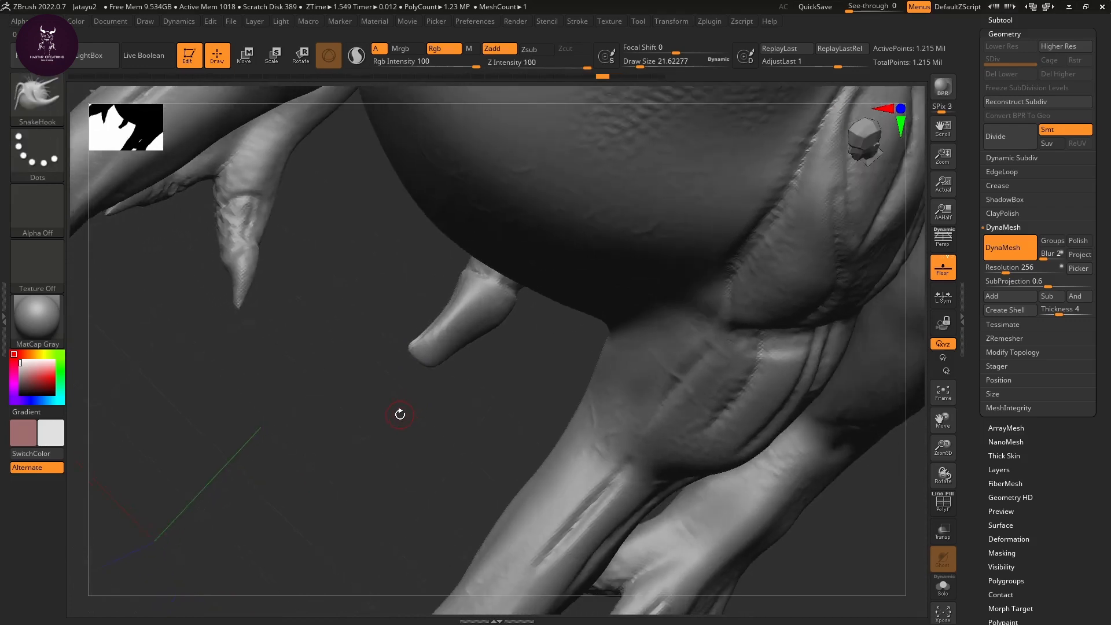
# Step: Carve lengthwise hair-like grooves around the tail tip with the DamStandard brush at a draw size of about 22
pyautogui.press('b')
pyautogui.press('d')
pyautogui.press('s')
pyautogui.moveTo(489, 285)
pyautogui.mouseDown()
pyautogui.moveTo(433, 354)
pyautogui.moveTo(439, 361)
pyautogui.mouseUp()
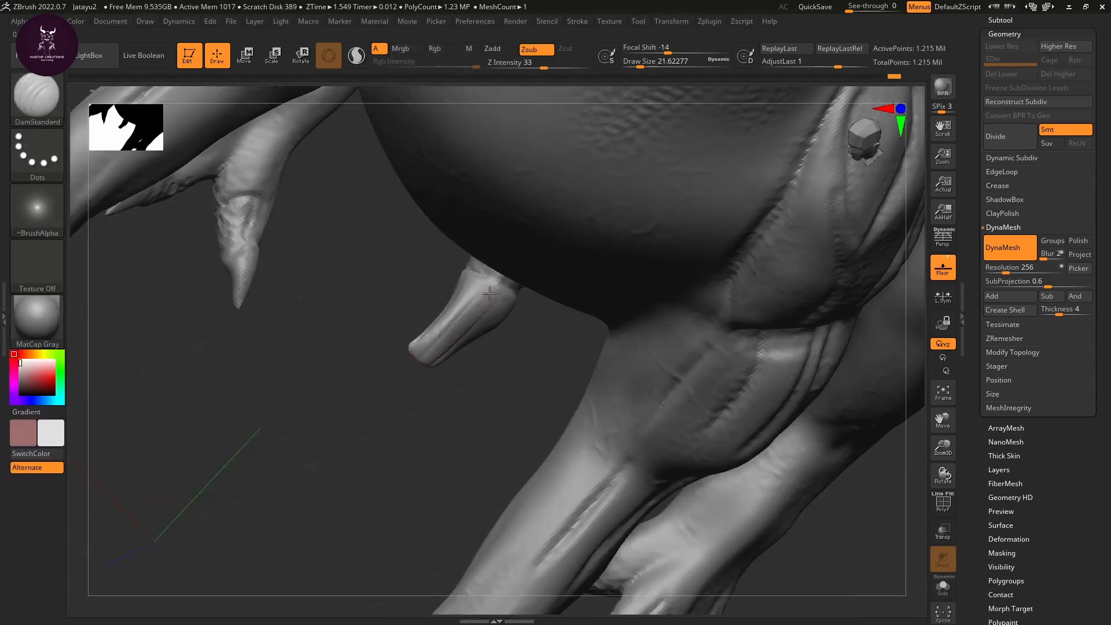
pyautogui.hotkey('ctrl', 'z')
pyautogui.moveTo(513, 308); pyautogui.dragTo(472, 320, button='right')
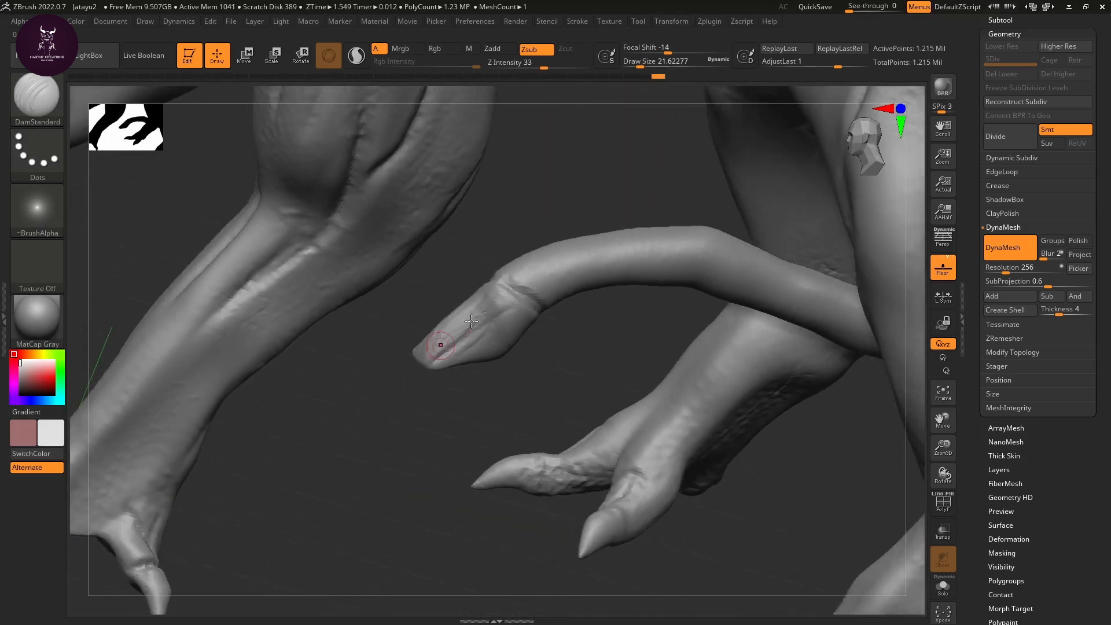
pyautogui.moveTo(488, 326); pyautogui.dragTo(470, 343)
pyautogui.moveTo(491, 380); pyautogui.dragTo(523, 318, button='right')
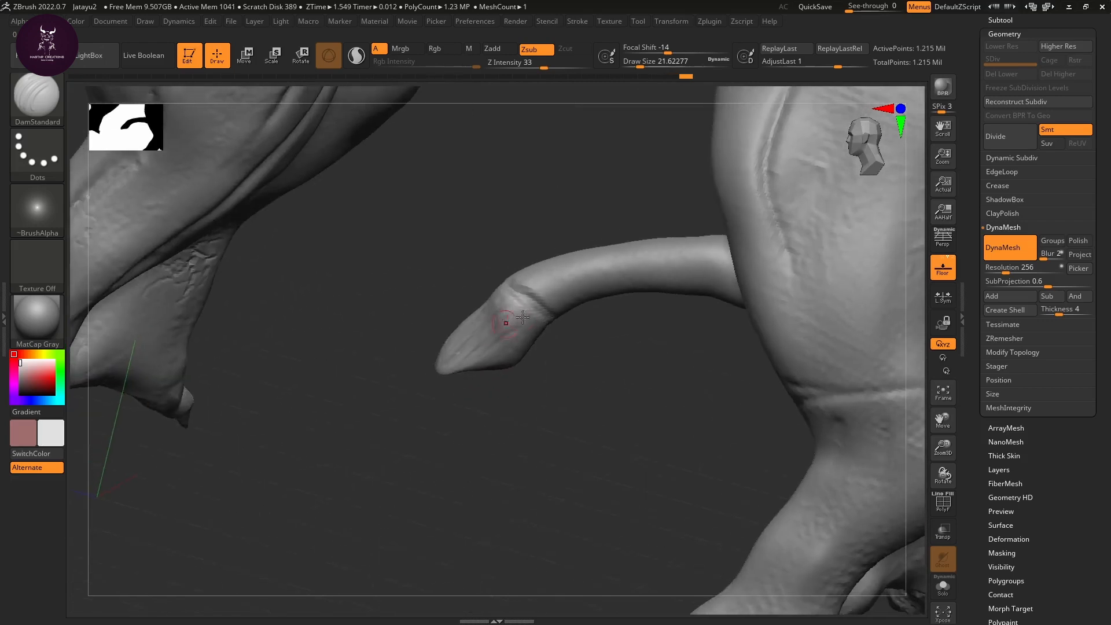
pyautogui.moveTo(482, 367); pyautogui.dragTo(512, 340)
pyautogui.moveTo(502, 350); pyautogui.dragTo(515, 340, button='right')
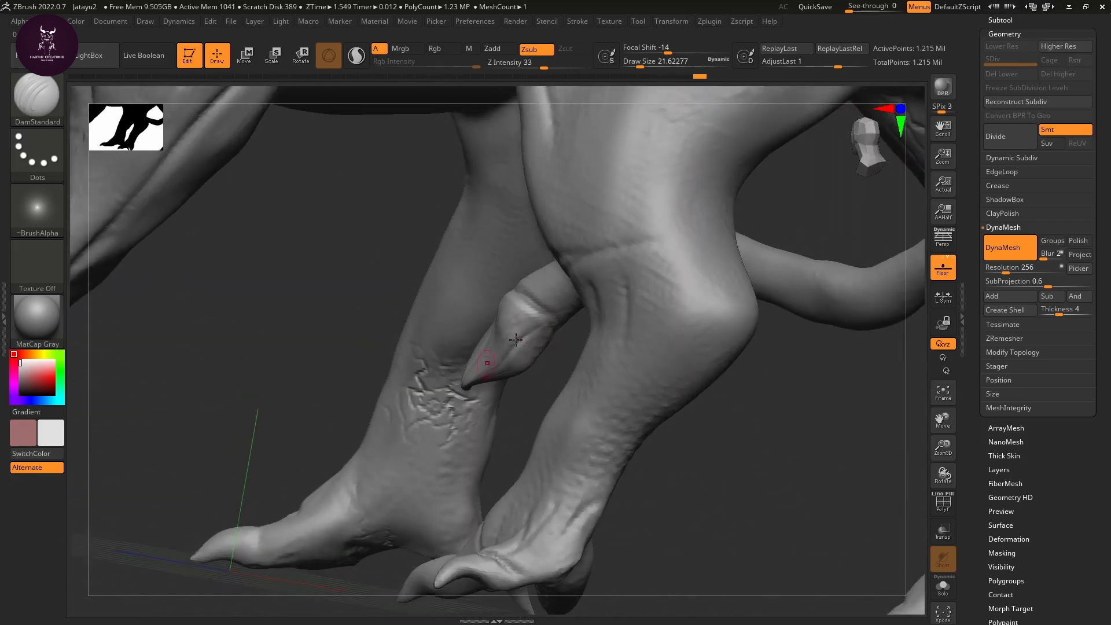
pyautogui.moveTo(532, 403); pyautogui.dragTo(571, 216, button='right')
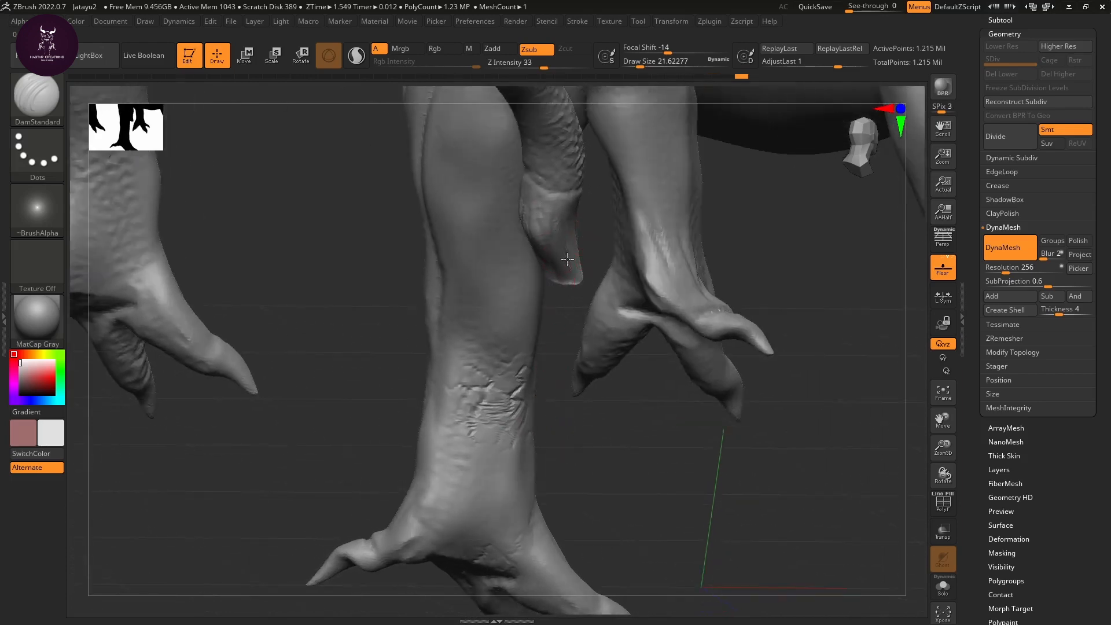
pyautogui.moveTo(592, 346); pyautogui.dragTo(575, 231, button='right')
pyautogui.moveTo(591, 208); pyautogui.dragTo(593, 169)
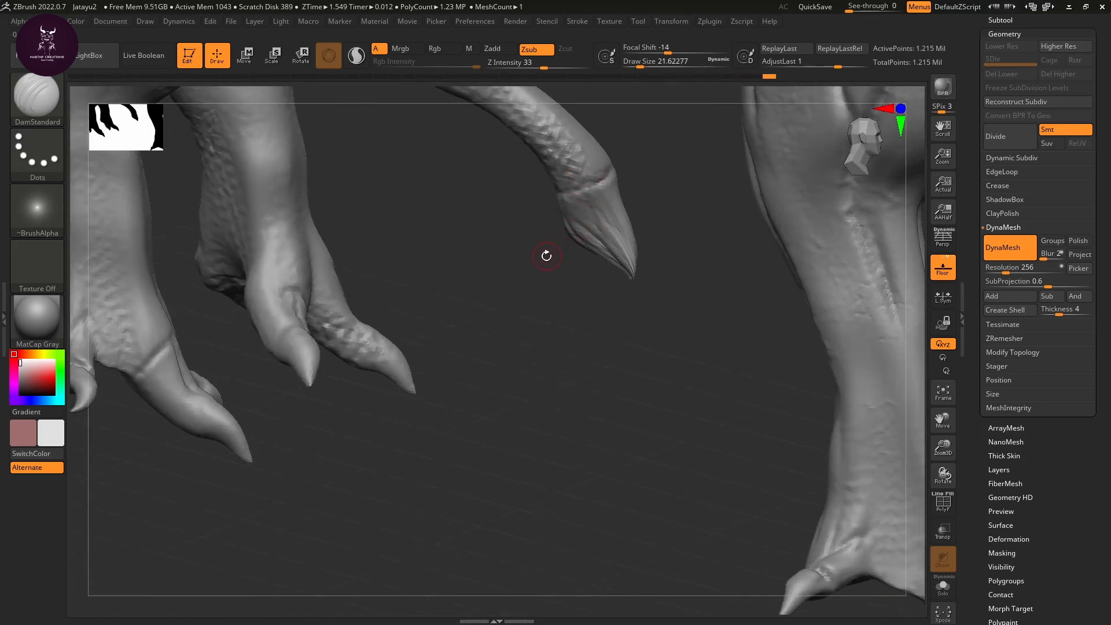
# Step: Select the ClayBuildup brush and set its stroke to FreeHand
pyautogui.press('b')
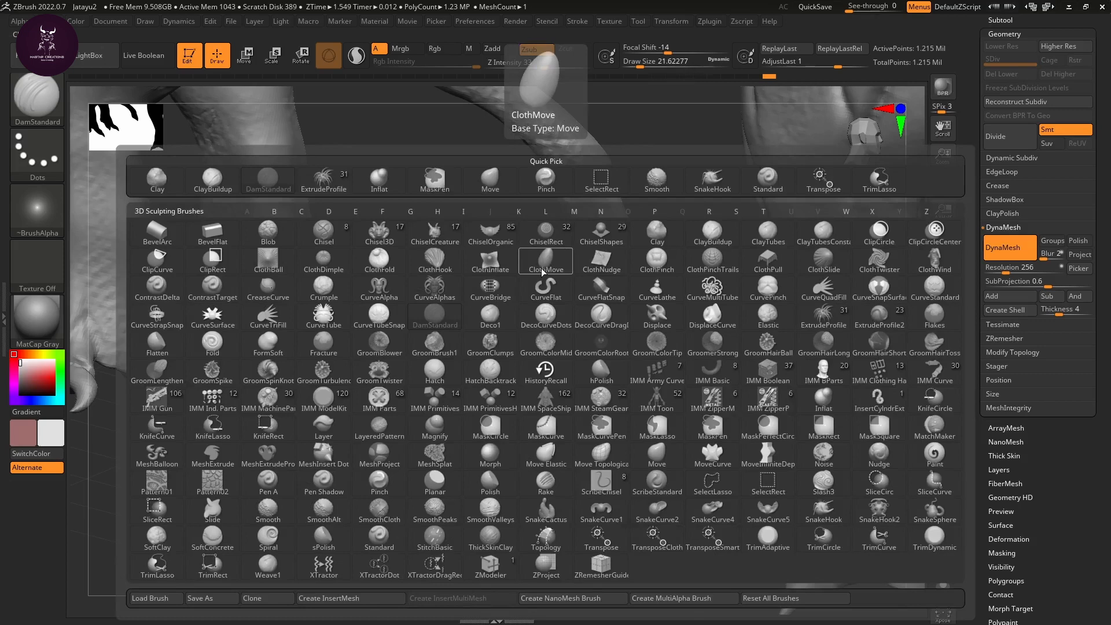
pyautogui.press('c')
pyautogui.press('b')
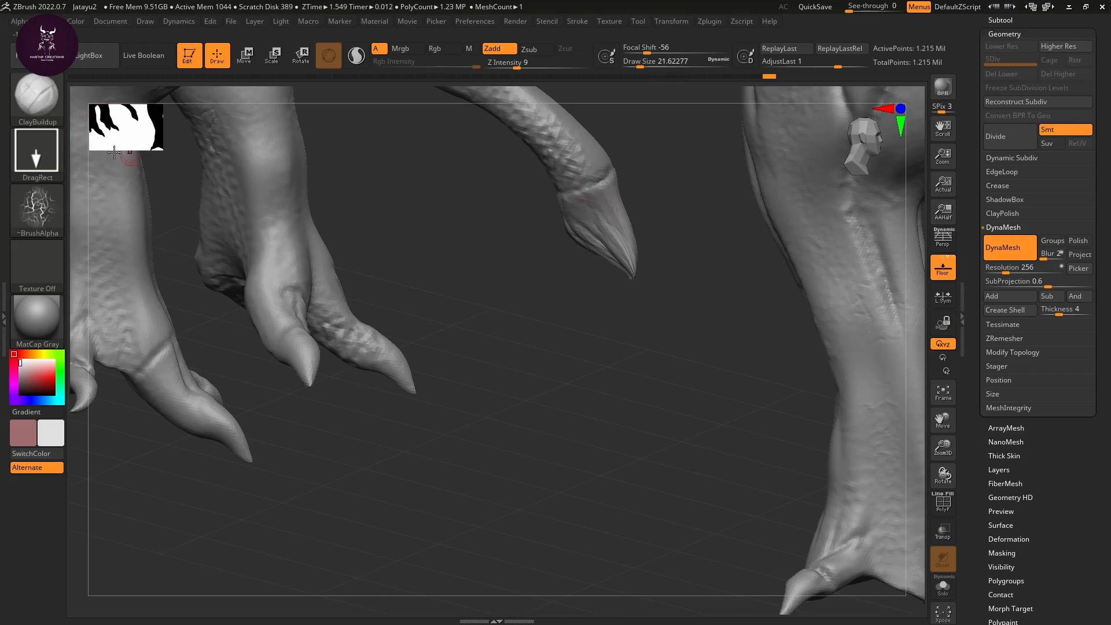
pyautogui.click(36, 152)
pyautogui.click(213, 166)
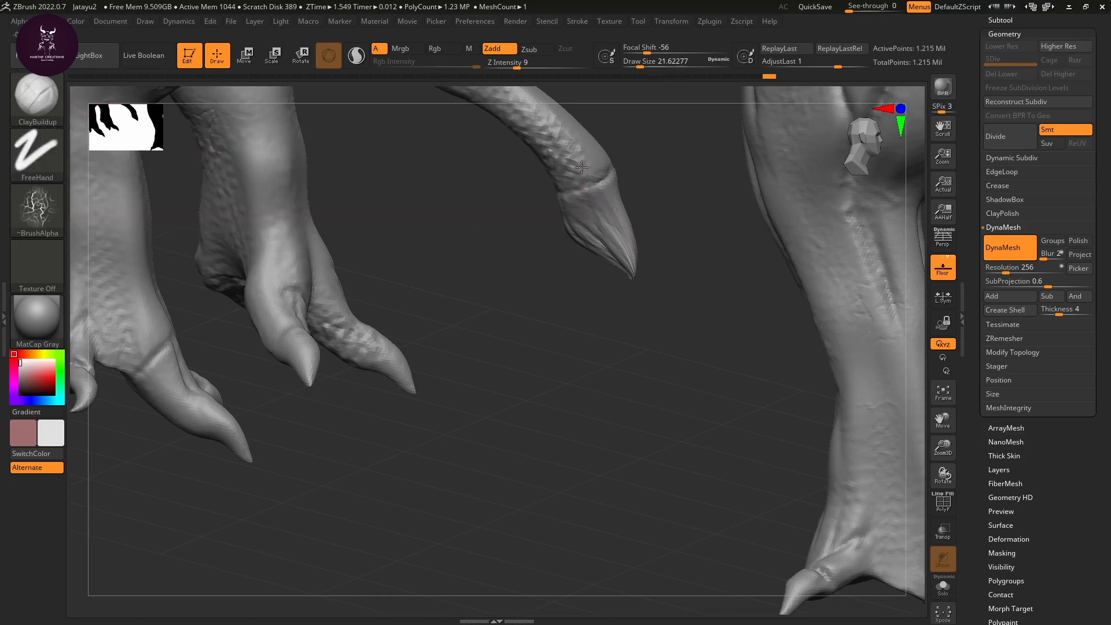
pyautogui.moveTo(652, 198)
pyautogui.mouseDown()
pyautogui.moveTo(652, 328)
pyautogui.moveTo(643, 319)
pyautogui.mouseUp()
# Step: Thicken the tail around the base of its tufted tip with the Inflat brush at a draw size of about 94
pyautogui.press('b')
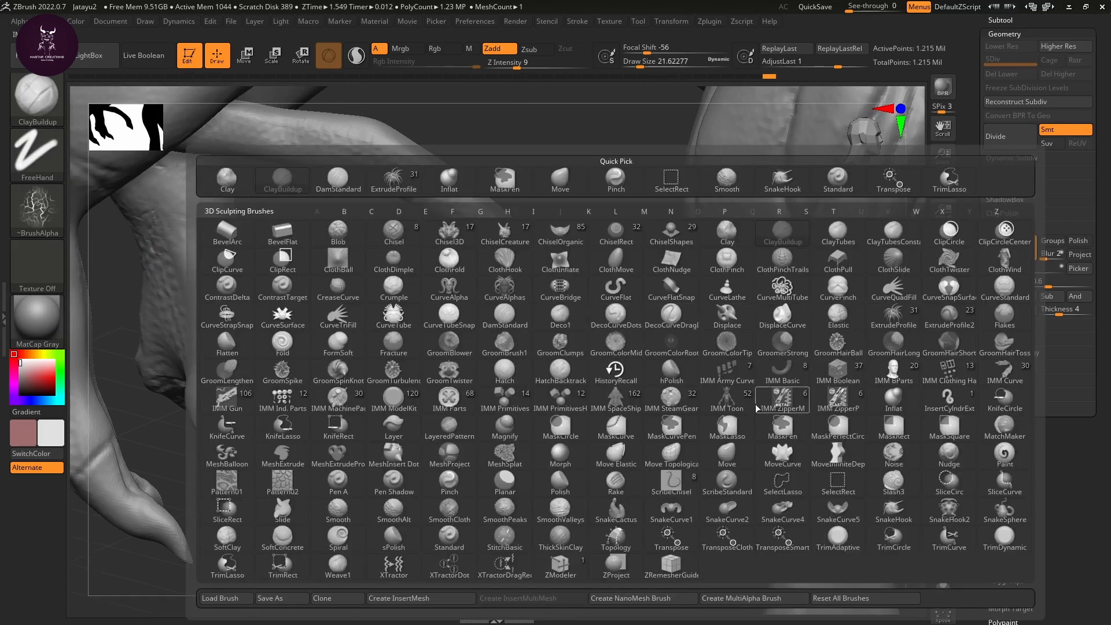
pyautogui.press('i')
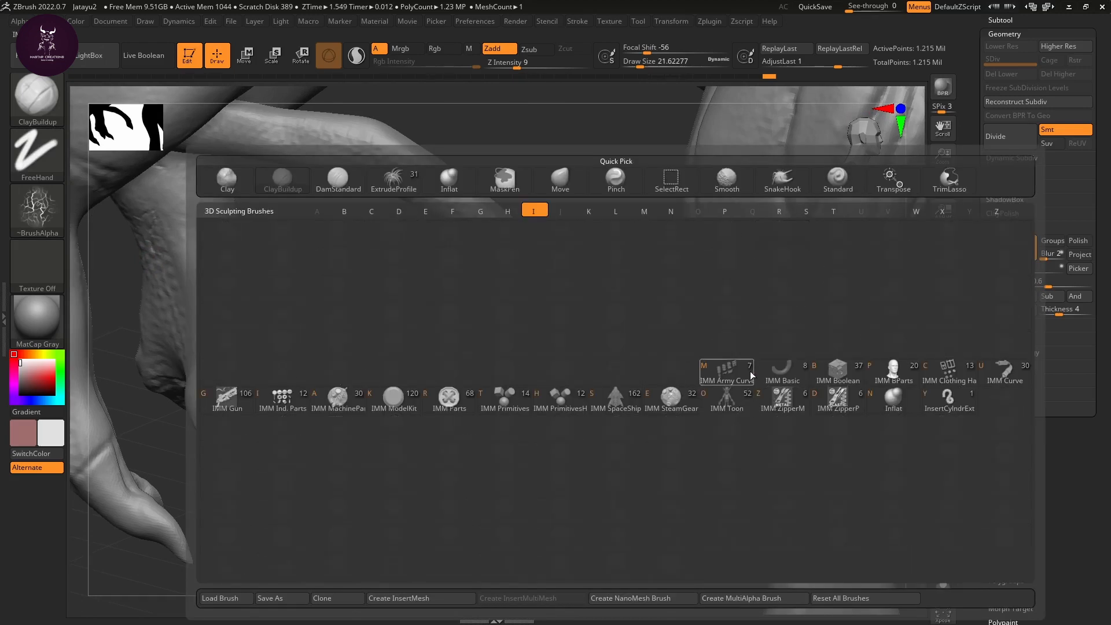
pyautogui.click(895, 398)
pyautogui.moveTo(570, 337); pyautogui.dragTo(606, 331)
pyautogui.press('s')
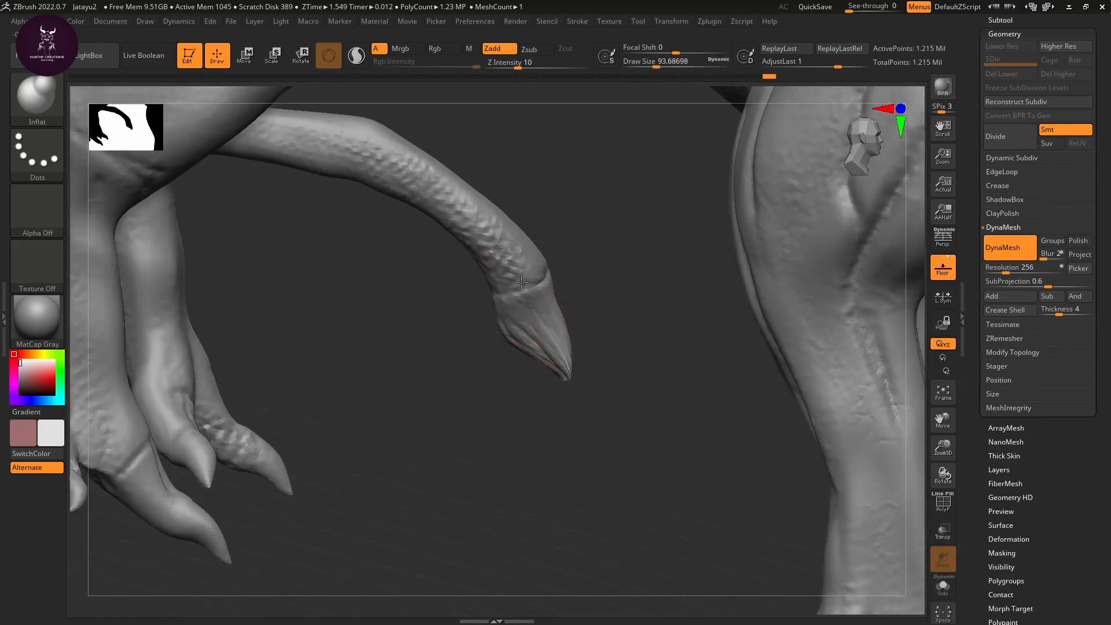
pyautogui.hotkey('ctrl', 'z')
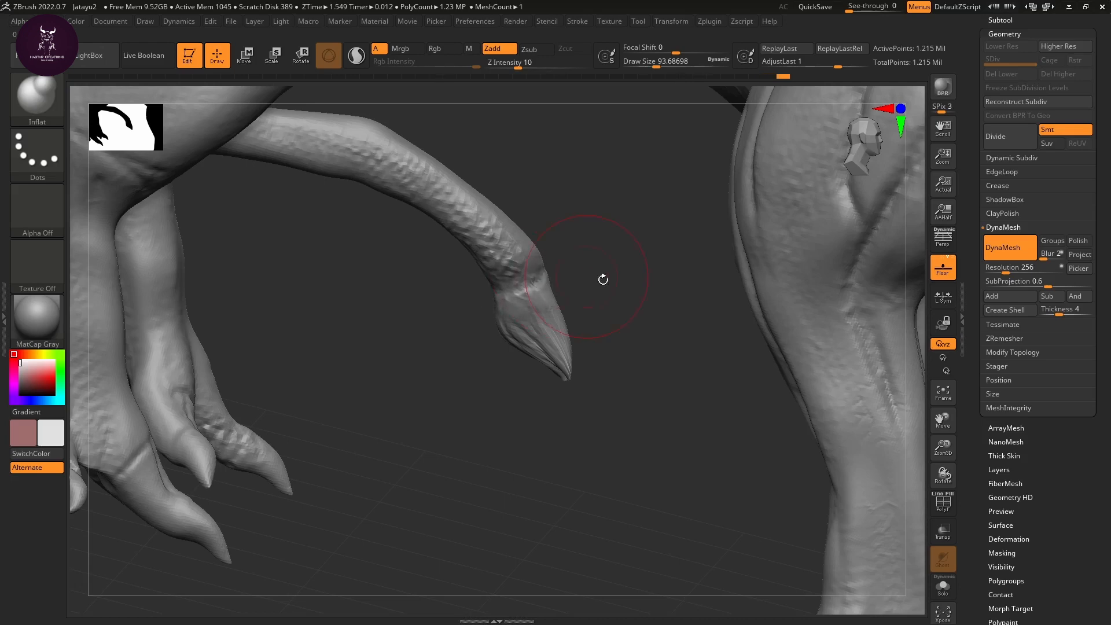
pyautogui.moveTo(603, 278)
pyautogui.mouseDown()
pyautogui.moveTo(668, 278)
pyautogui.moveTo(557, 250)
pyautogui.mouseUp()
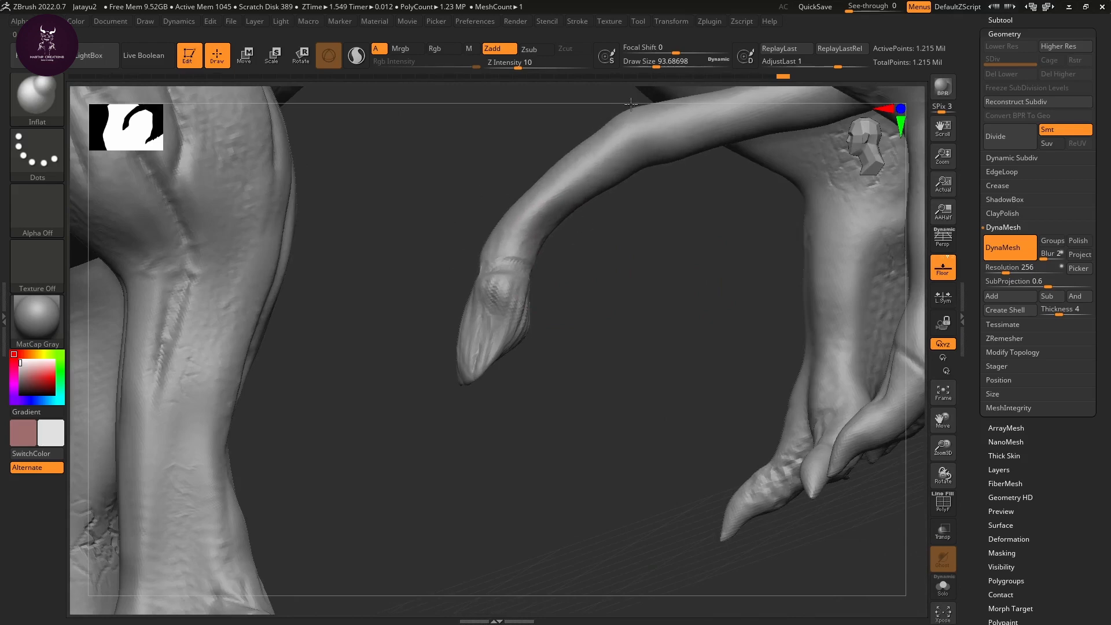
pyautogui.moveTo(681, 306); pyautogui.dragTo(744, 295)
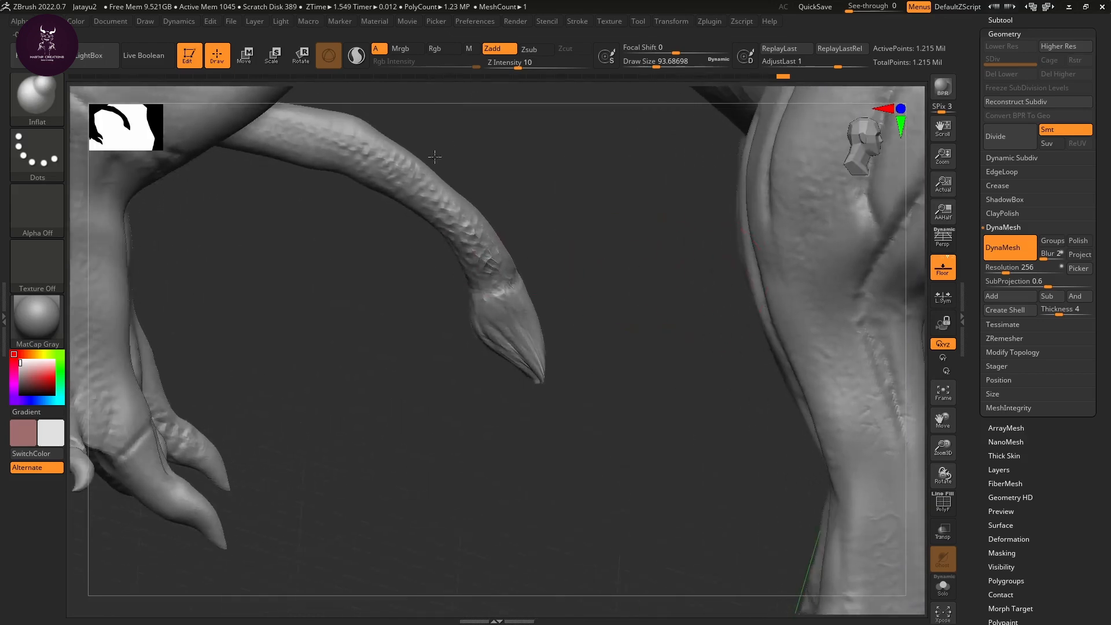
pyautogui.moveTo(324, 160); pyautogui.dragTo(358, 118)
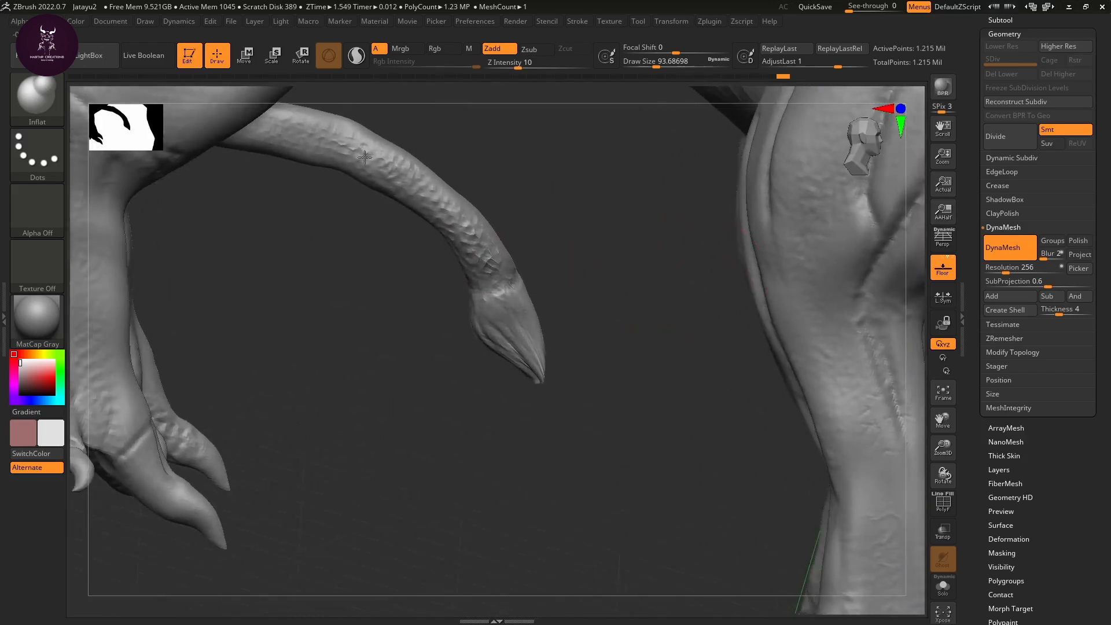
pyautogui.moveTo(617, 259); pyautogui.dragTo(483, 273)
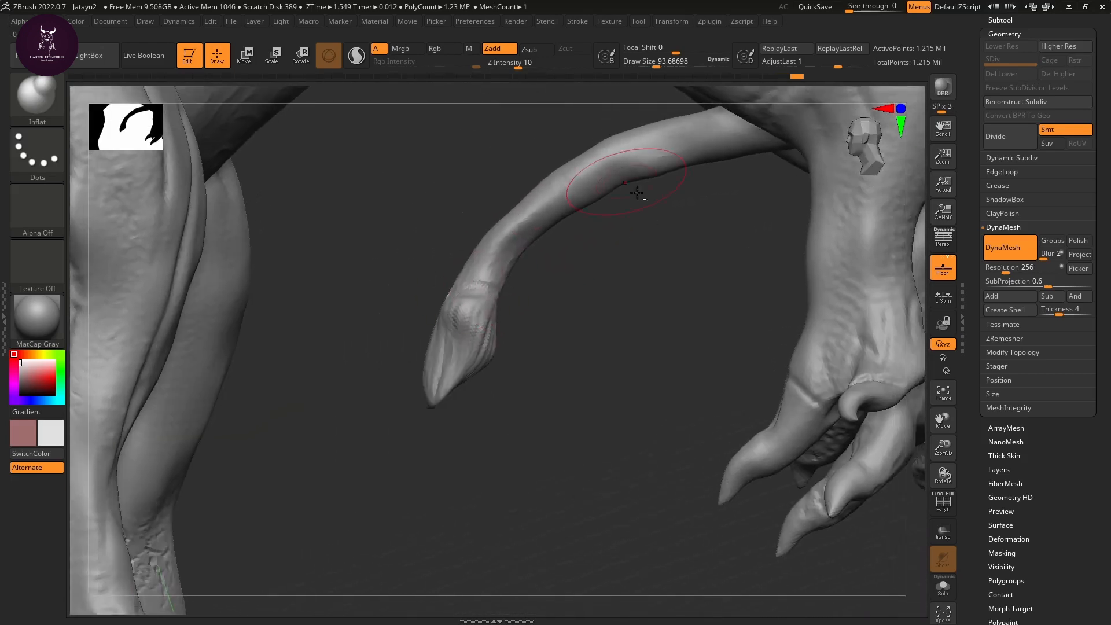
# Step: QuickSave the project with the whole creature in view
pyautogui.moveTo(641, 334)
pyautogui.mouseDown()
pyautogui.moveTo(660, 362)
pyautogui.moveTo(520, 349)
pyautogui.moveTo(550, 397)
pyautogui.moveTo(644, 353)
pyautogui.mouseUp()
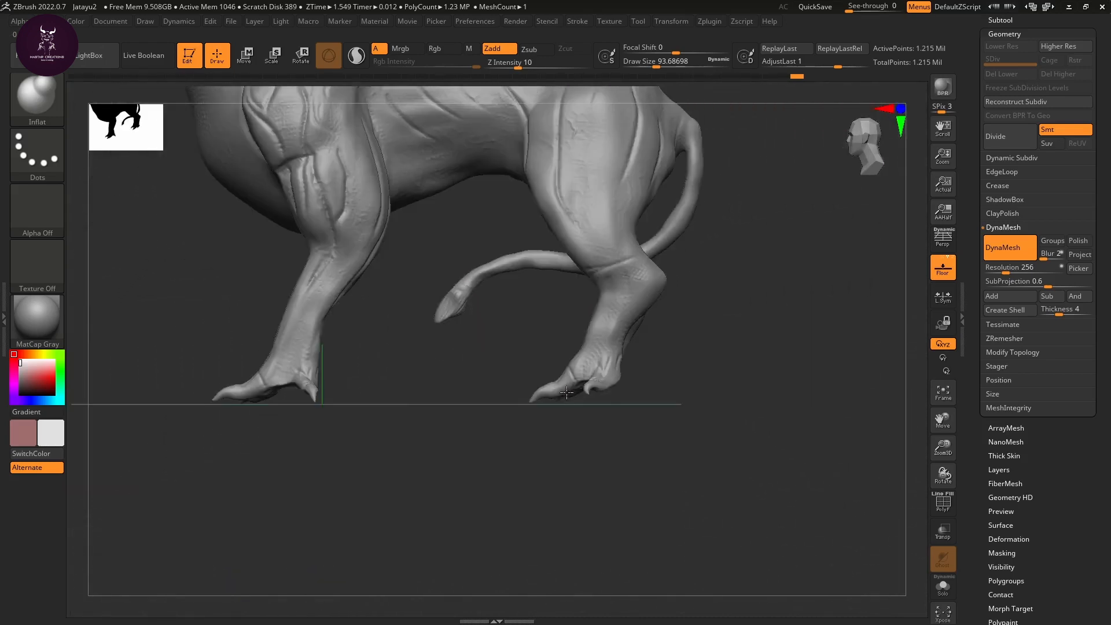
pyautogui.keyDown('alt'); pyautogui.moveTo(803, 310); pyautogui.dragTo(750, 469); pyautogui.keyUp('alt')
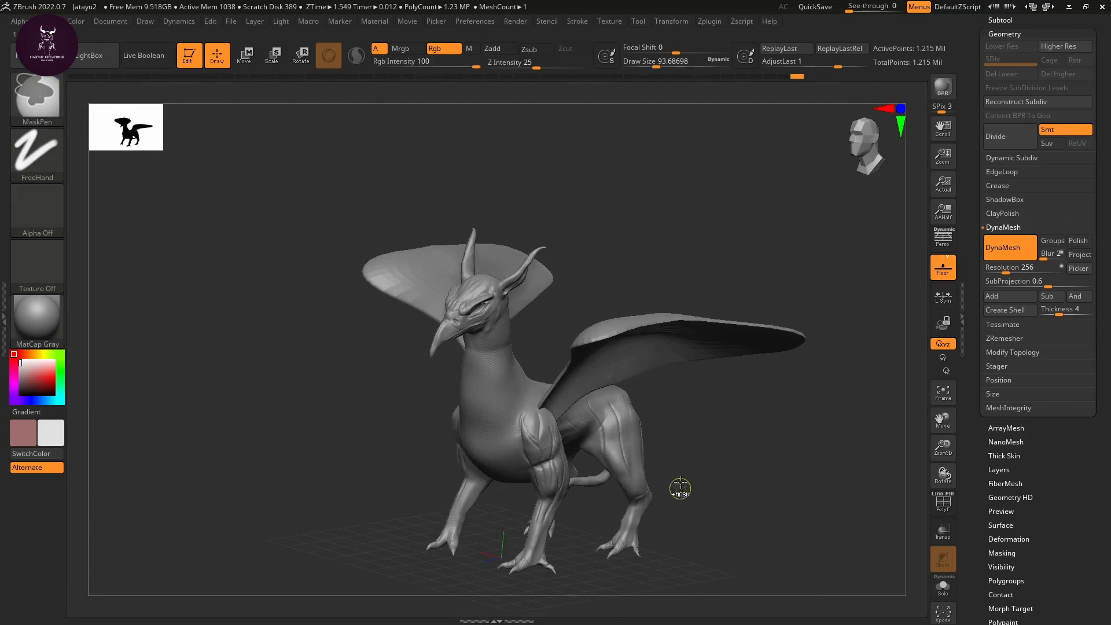
pyautogui.click(816, 6)
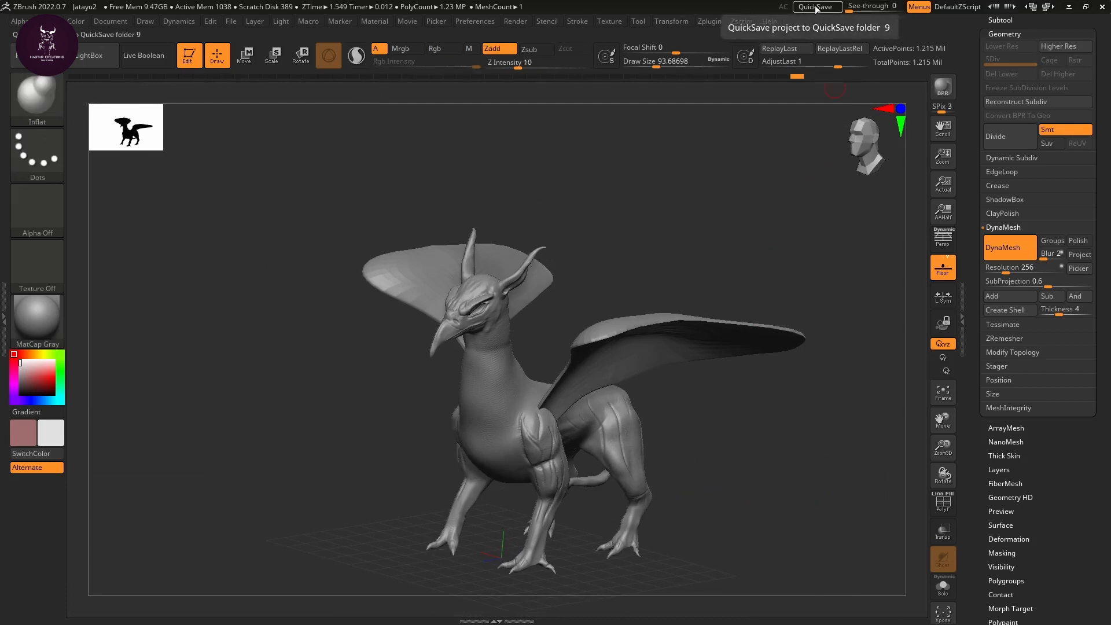
pyautogui.click(811, 7)
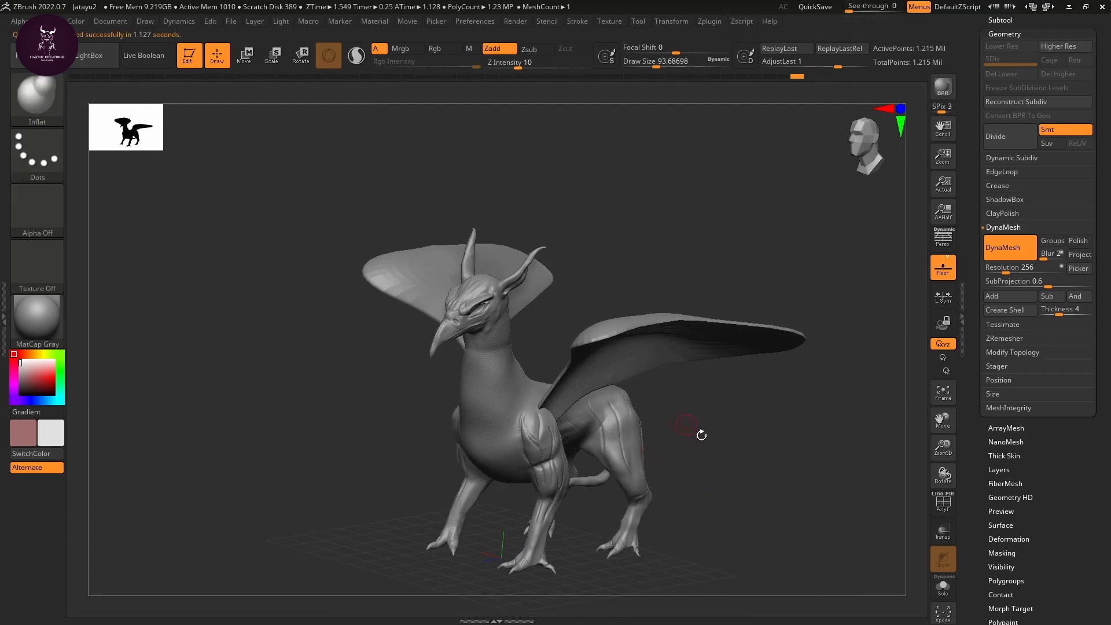
# Step: Load the ChiselShapes brush and look through its available shapes for a suitable detail
pyautogui.keyDown('alt'); pyautogui.moveTo(741, 429); pyautogui.dragTo(764, 441); pyautogui.keyUp('alt')
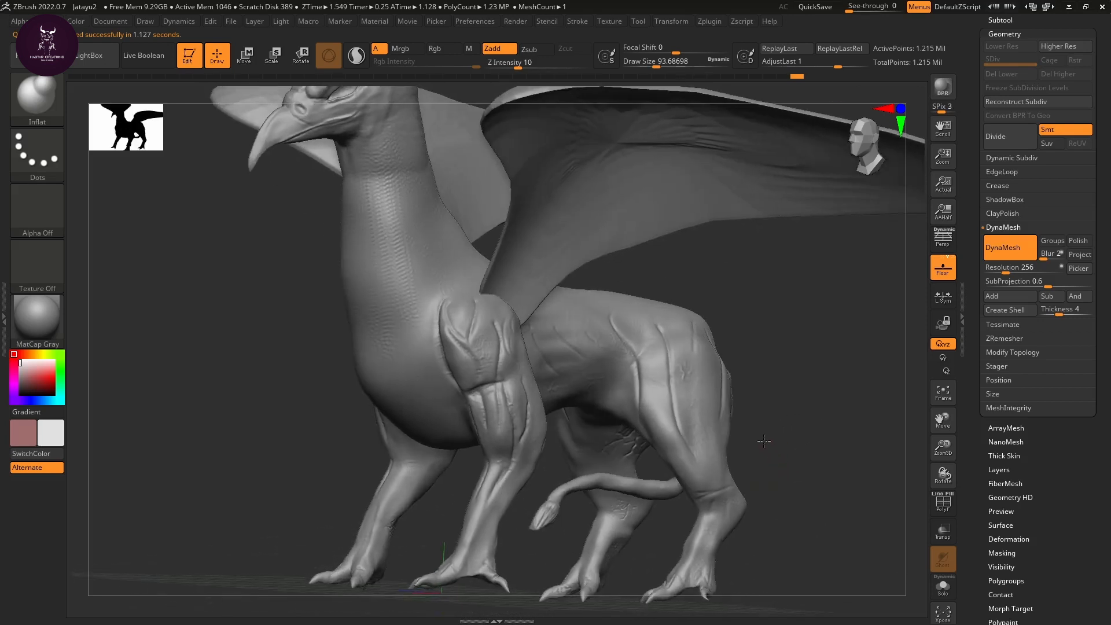
pyautogui.keyDown('alt'); pyautogui.moveTo(794, 402); pyautogui.dragTo(844, 471); pyautogui.keyUp('alt')
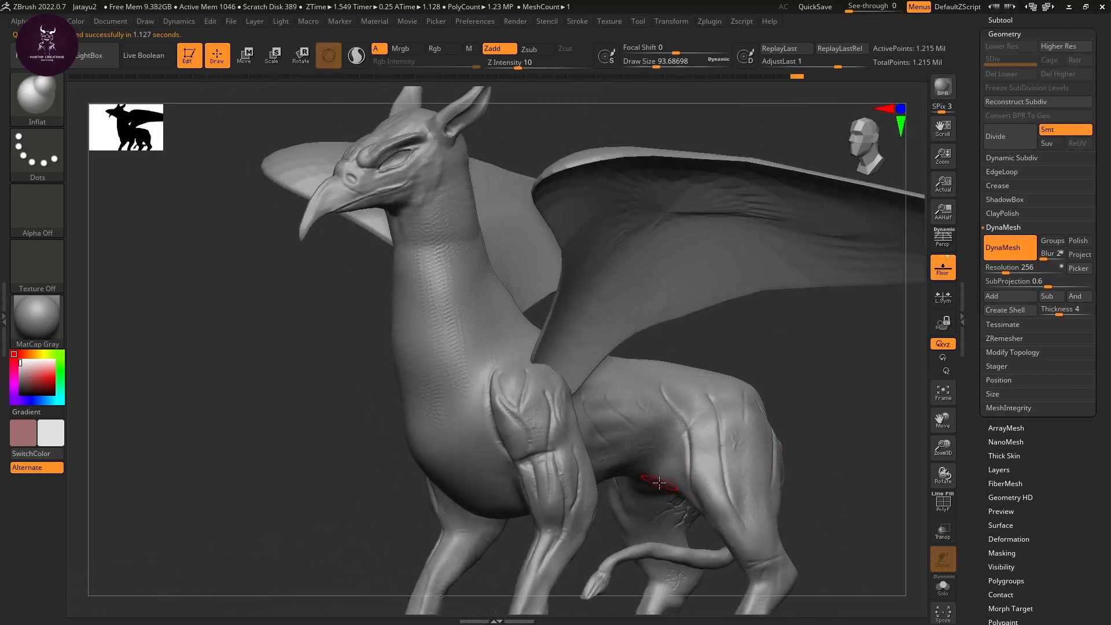
pyautogui.press('b')
pyautogui.press('c')
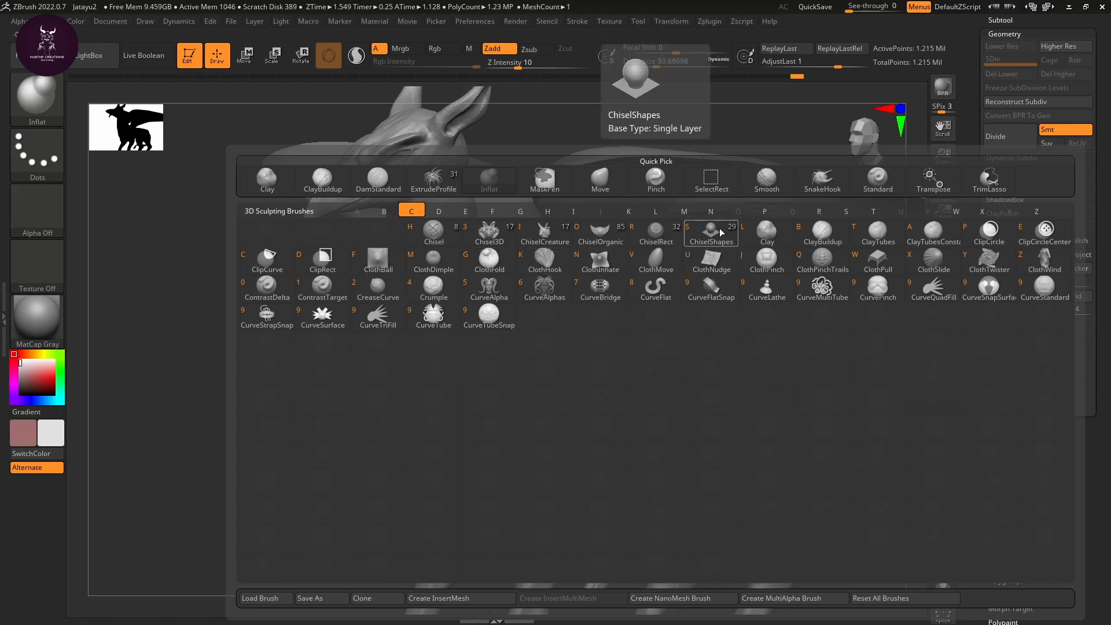
pyautogui.press('Escape')
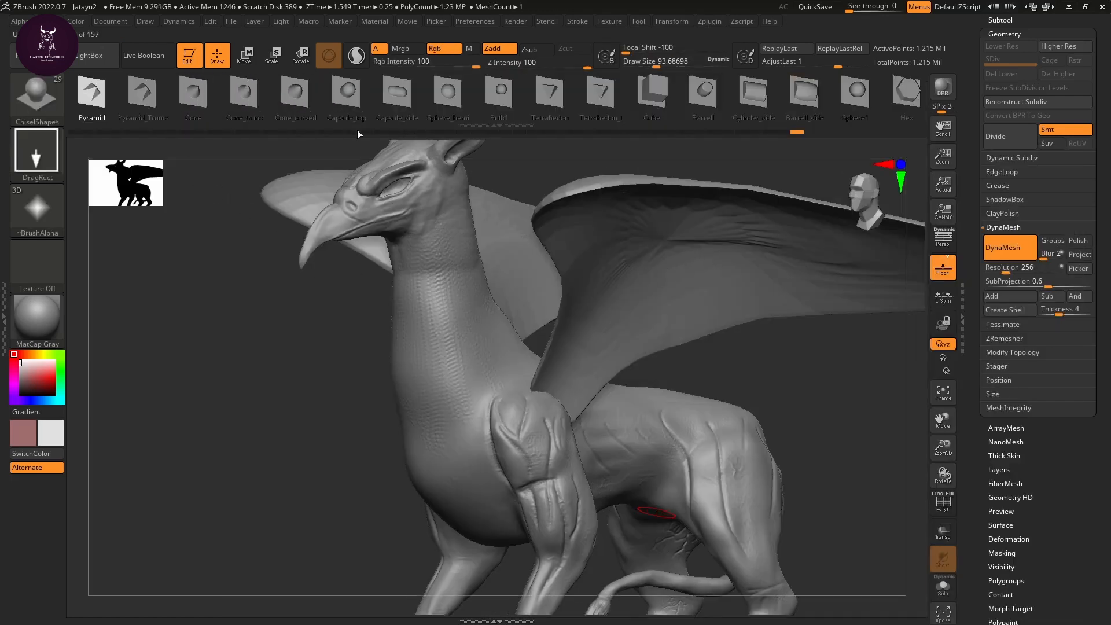
pyautogui.moveTo(353, 126); pyautogui.dragTo(112, 139)
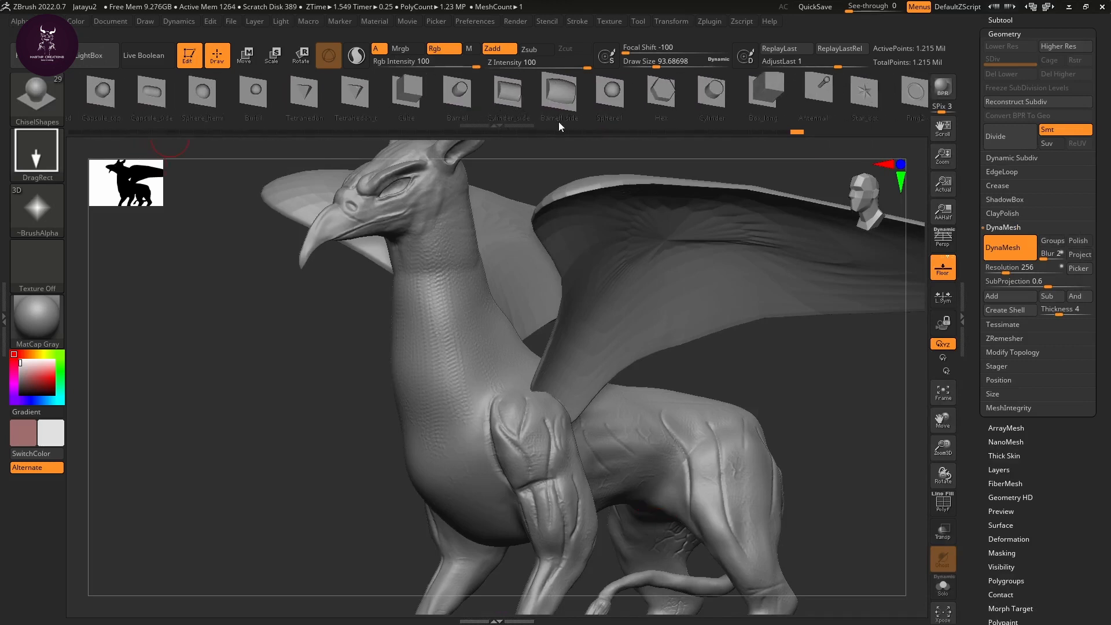
pyautogui.moveTo(558, 124); pyautogui.dragTo(3, 173)
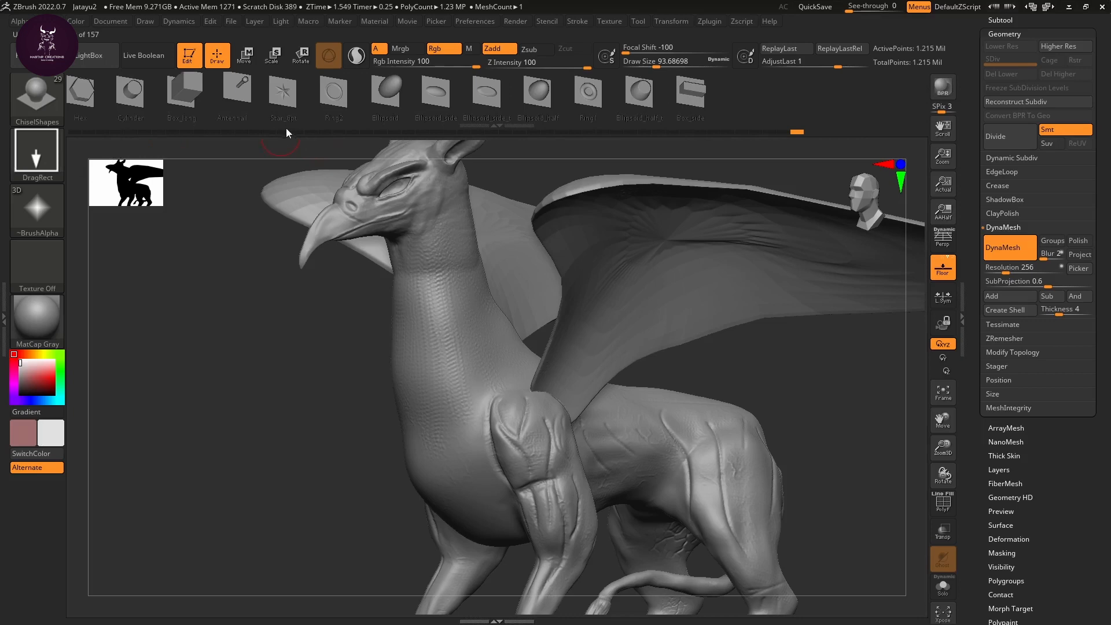
pyautogui.moveTo(286, 127); pyautogui.dragTo(1109, 215)
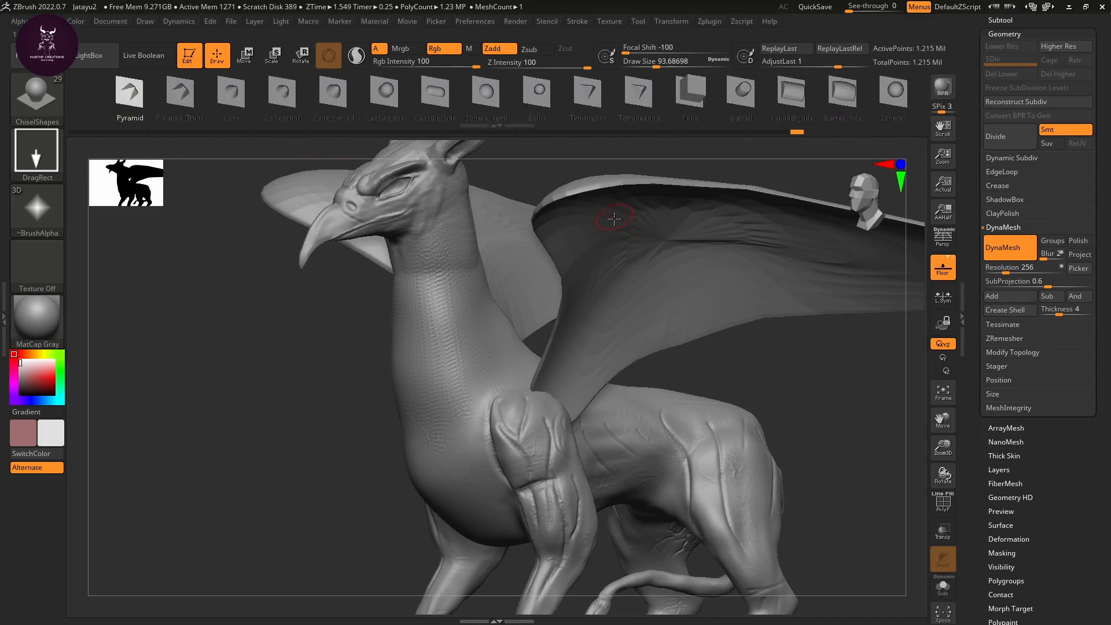
# Step: Load the ChiselCreature and Chisel3D brushes in turn and look through their shapes for a suitable surface detail
pyautogui.press('b')
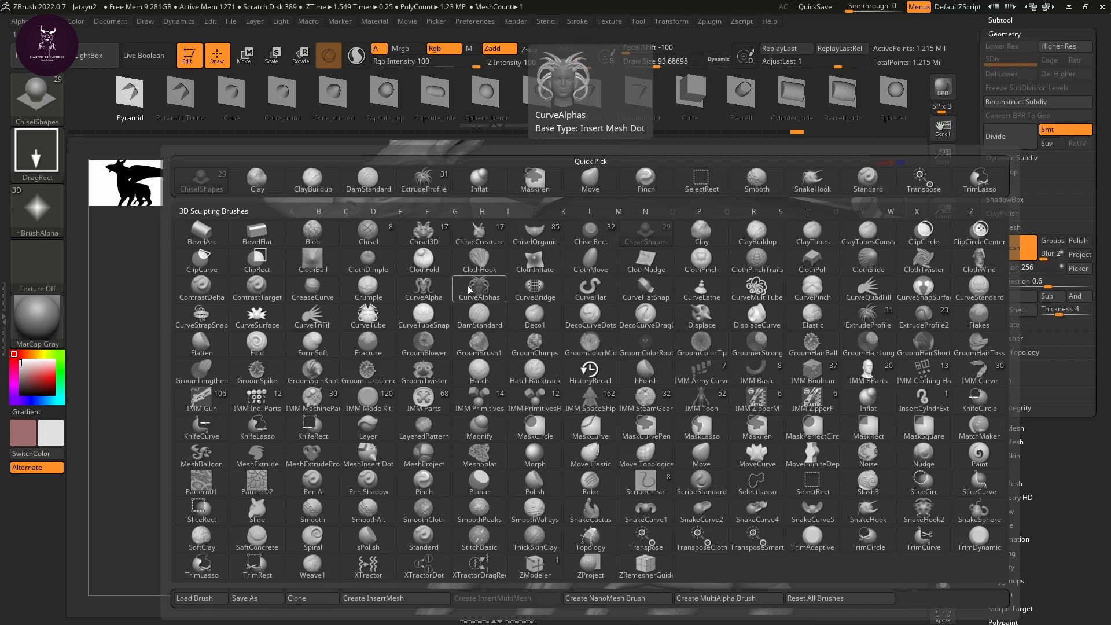
pyautogui.click(488, 235)
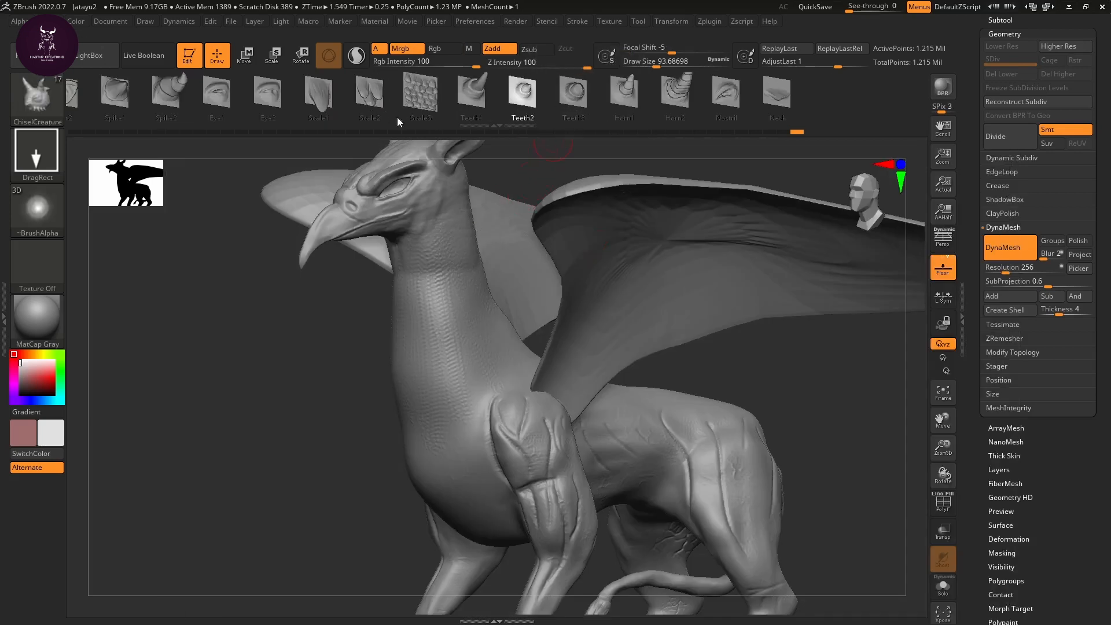
pyautogui.moveTo(623, 131)
pyautogui.mouseDown()
pyautogui.moveTo(672, 129)
pyautogui.moveTo(846, 165)
pyautogui.mouseUp()
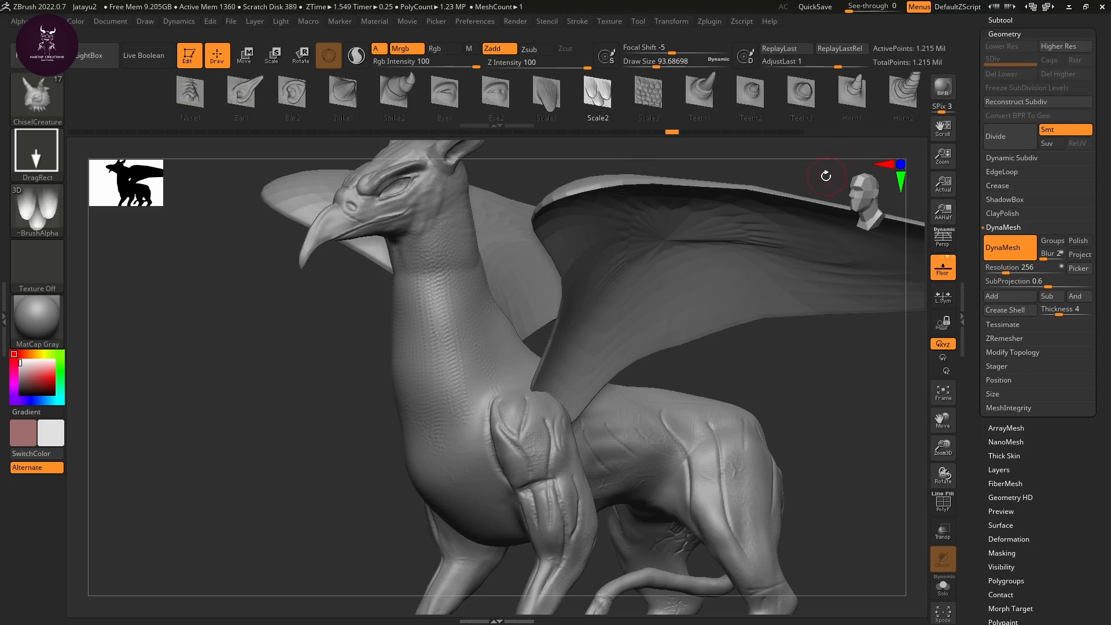
pyautogui.press('b')
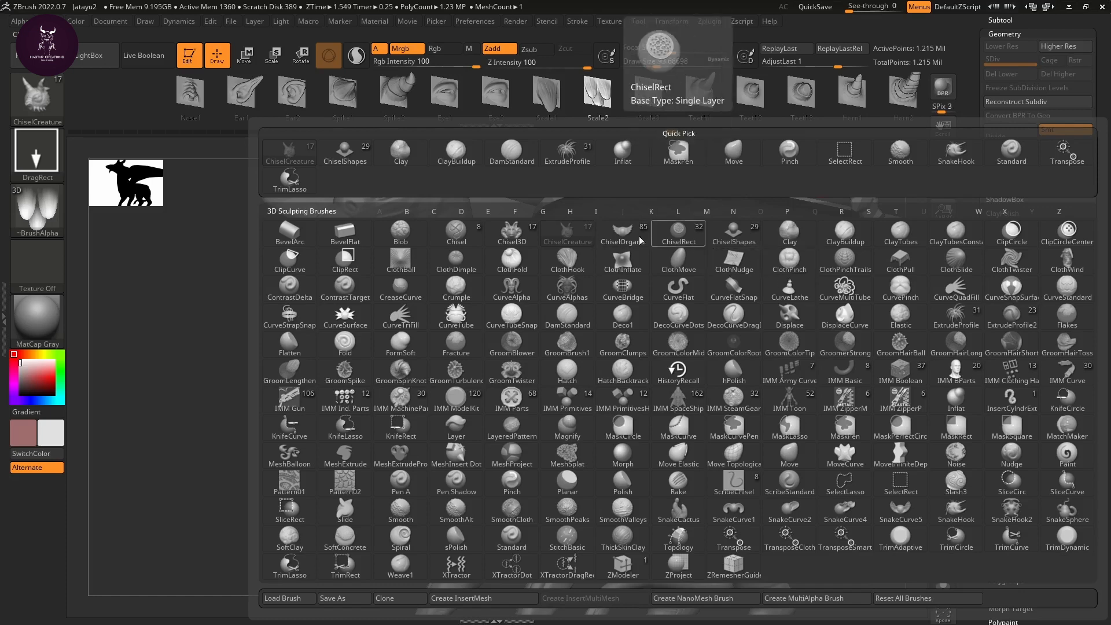
pyautogui.click(522, 232)
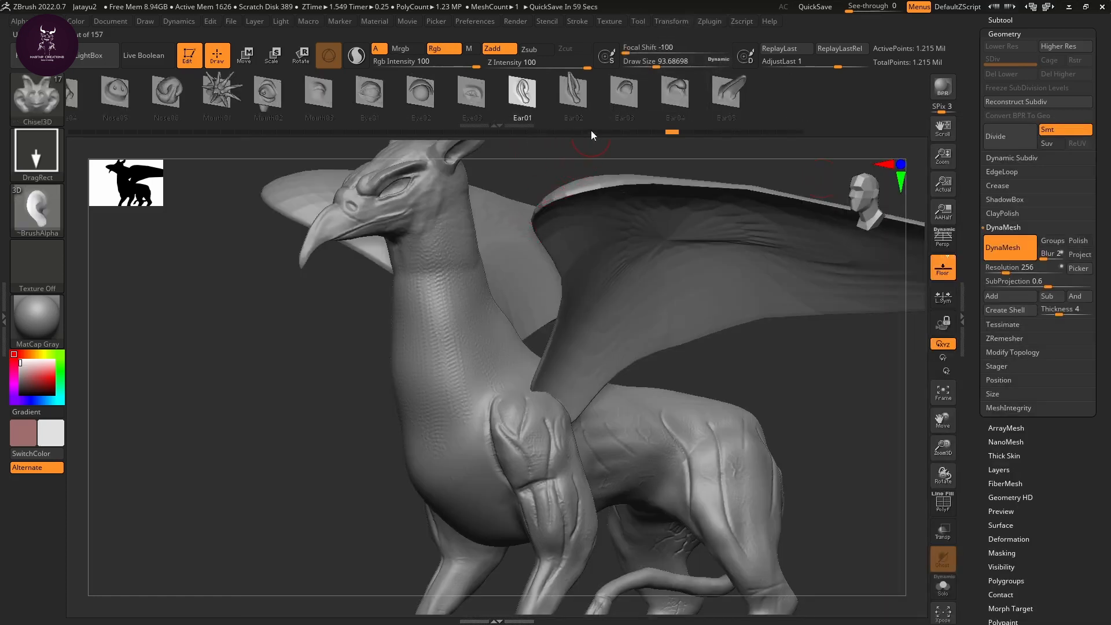
pyautogui.moveTo(597, 125)
pyautogui.mouseDown()
pyautogui.moveTo(1004, 147)
pyautogui.moveTo(631, 164)
pyautogui.mouseUp()
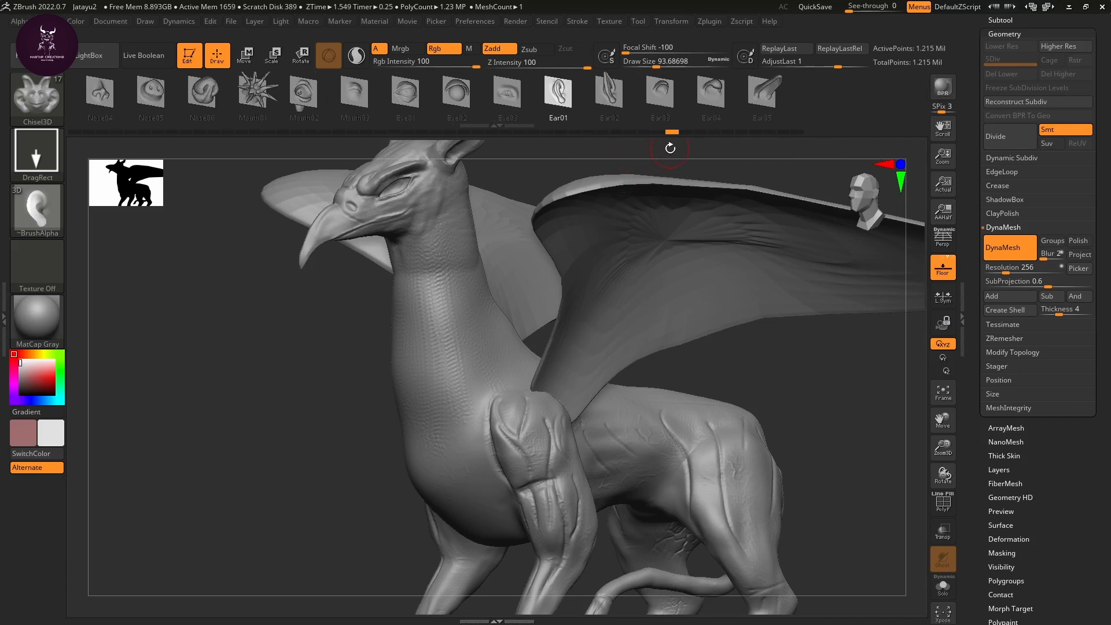
# Step: Load the ChiselOrganic brush and look through its human, animal, anime and abstract shapes
pyautogui.press('b')
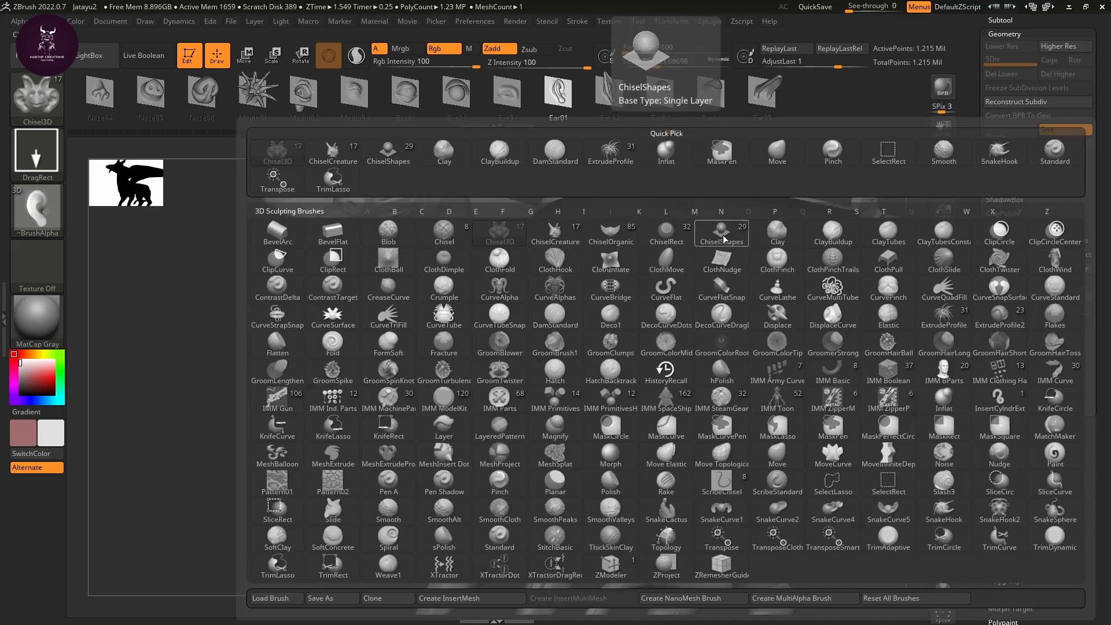
pyautogui.click(613, 232)
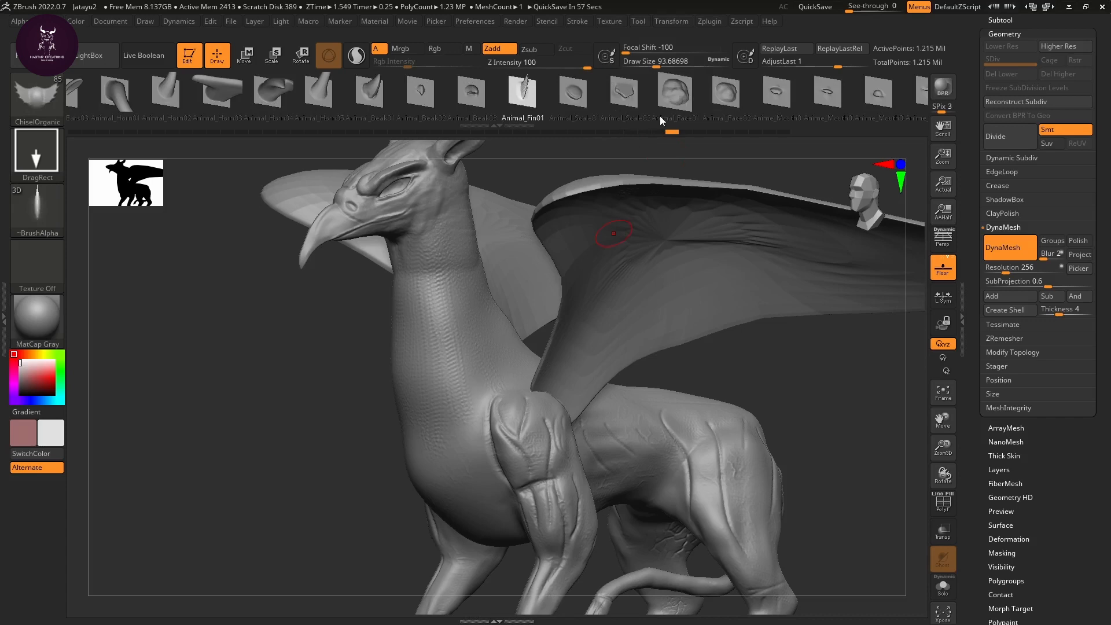
pyautogui.moveTo(718, 124); pyautogui.dragTo(3, 283)
pyautogui.click(728, 121)
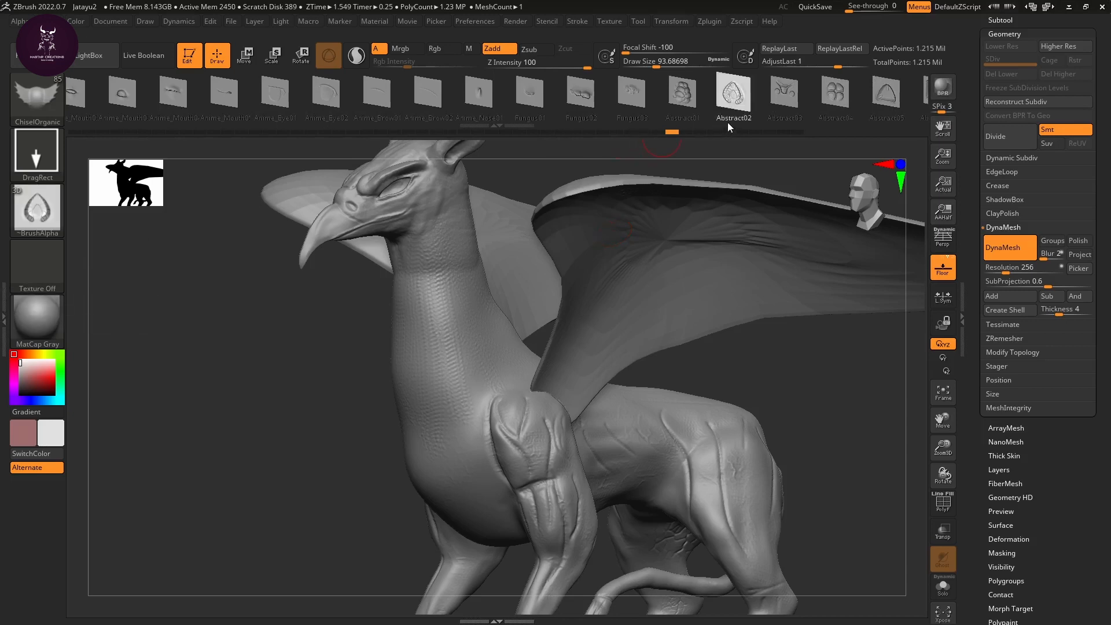
pyautogui.moveTo(674, 123)
pyautogui.mouseDown()
pyautogui.moveTo(862, 117)
pyautogui.moveTo(999, 138)
pyautogui.mouseUp()
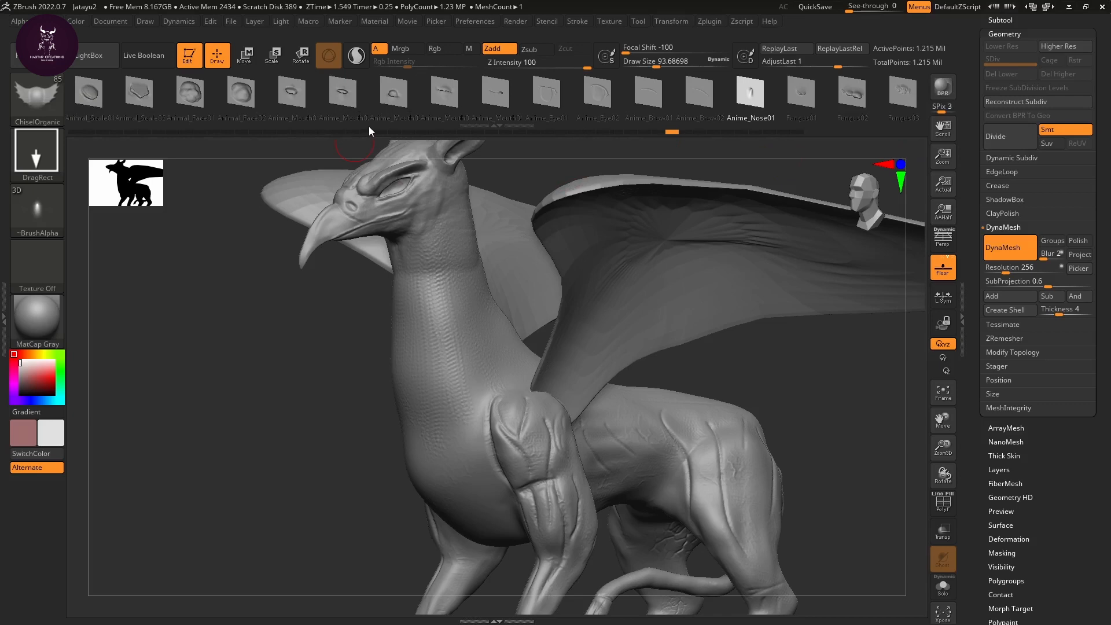
pyautogui.moveTo(369, 127); pyautogui.dragTo(1110, 174)
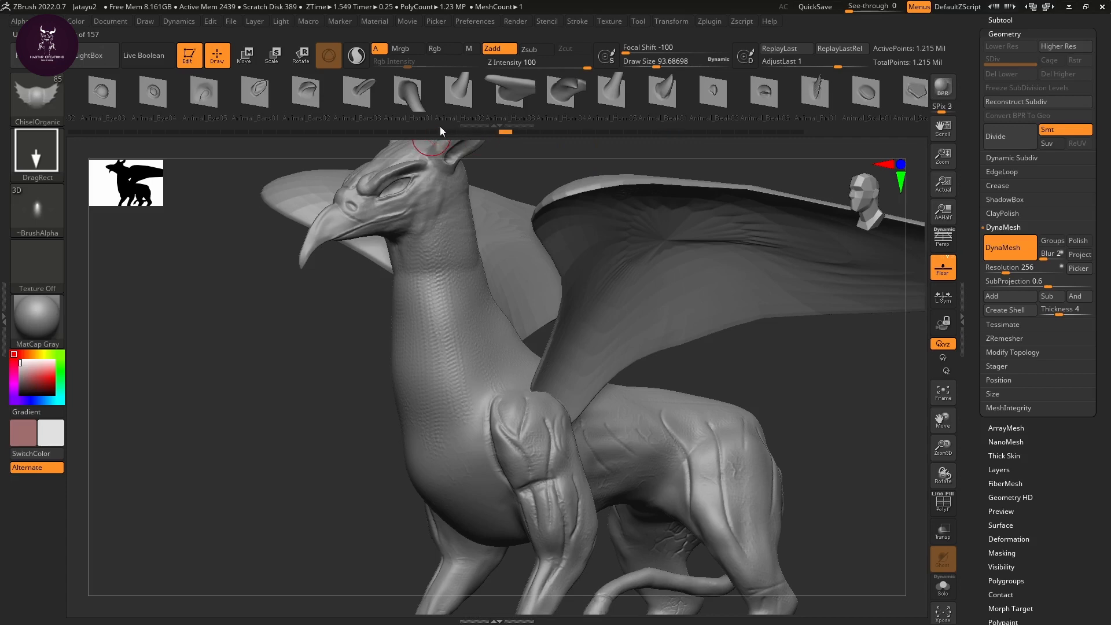
pyautogui.moveTo(440, 126); pyautogui.dragTo(694, 149)
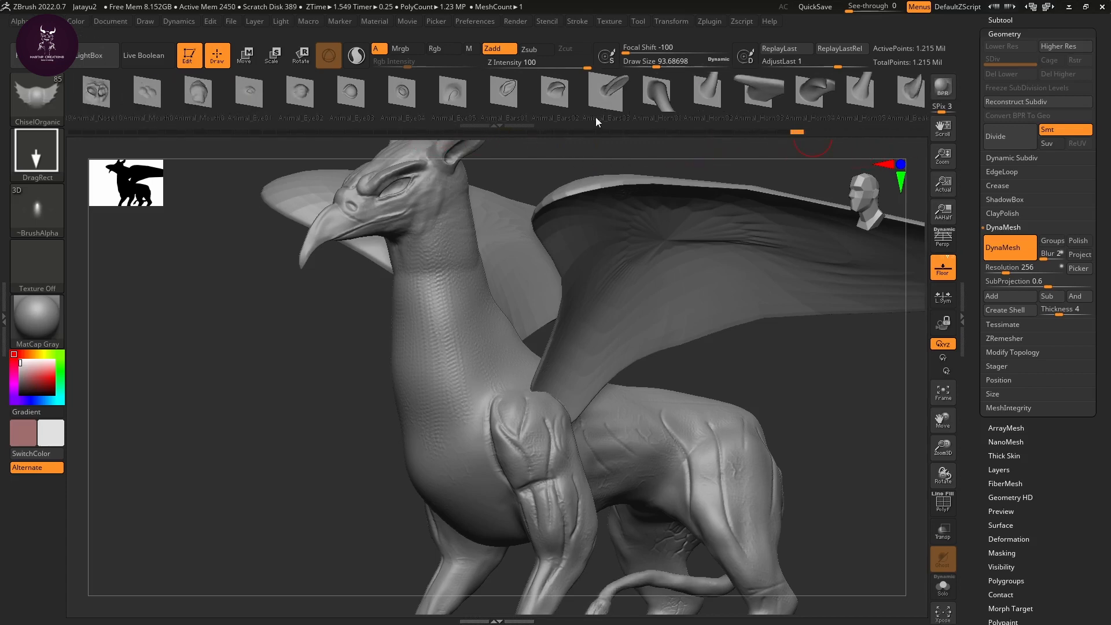
pyautogui.moveTo(593, 126); pyautogui.dragTo(1103, 169)
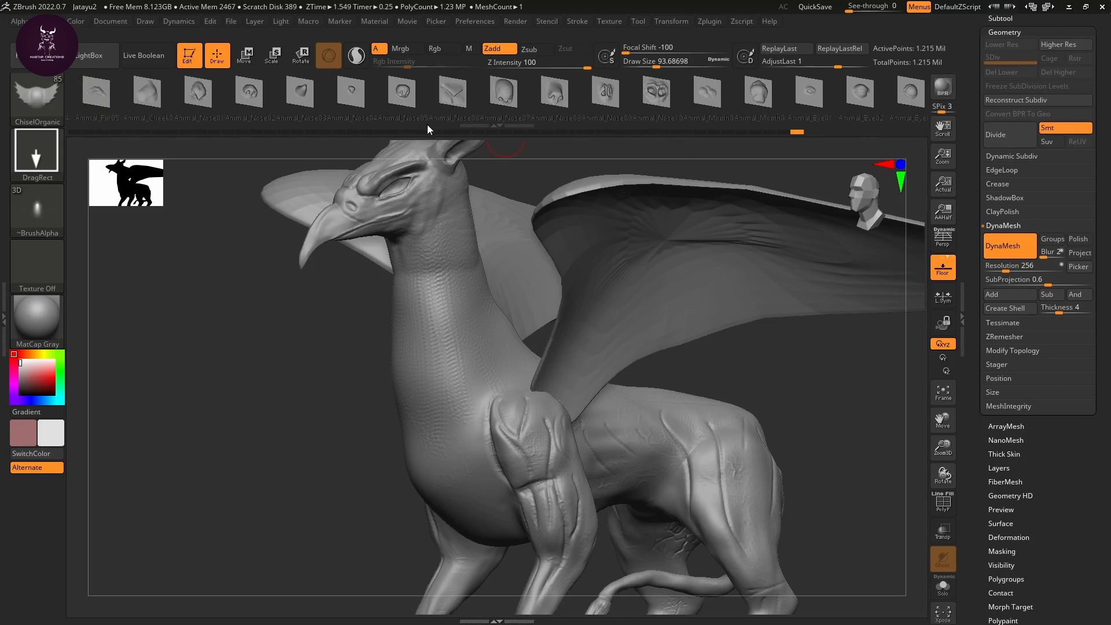
pyautogui.moveTo(427, 124); pyautogui.dragTo(549, 152)
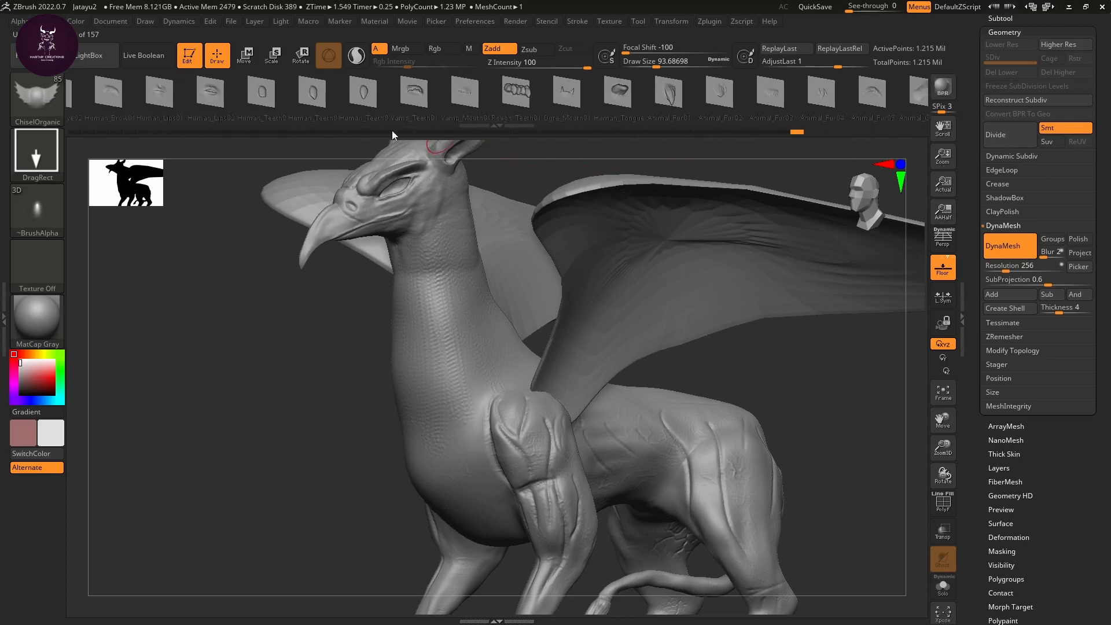
pyautogui.moveTo(391, 130); pyautogui.dragTo(615, 124)
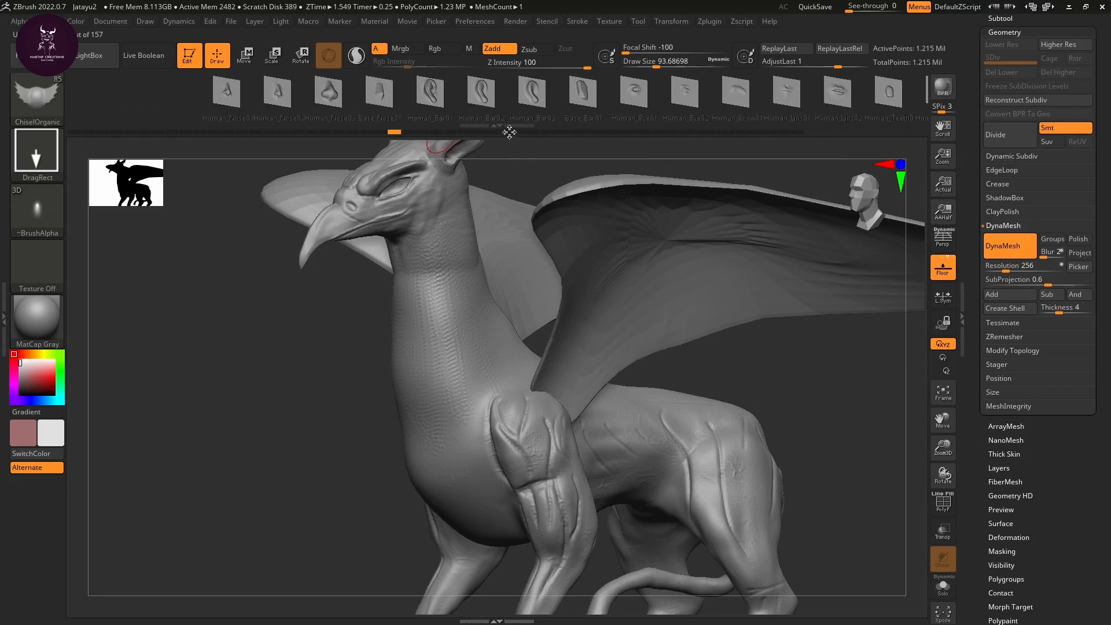
# Step: Enlarge the ChiselOrganic shape previews, choose Animal_Fur01, and shrink the previews again
pyautogui.moveTo(510, 133); pyautogui.dragTo(520, 260)
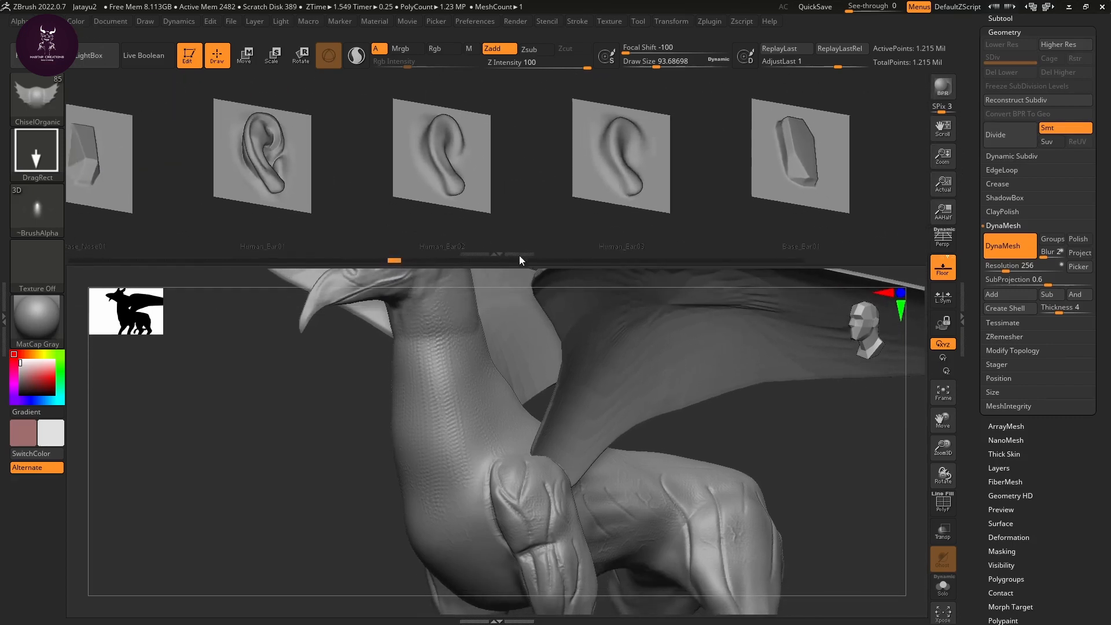
pyautogui.moveTo(751, 196)
pyautogui.mouseDown()
pyautogui.moveTo(445, 243)
pyautogui.moveTo(246, 231)
pyautogui.mouseUp()
pyautogui.moveTo(795, 191); pyautogui.dragTo(353, 185)
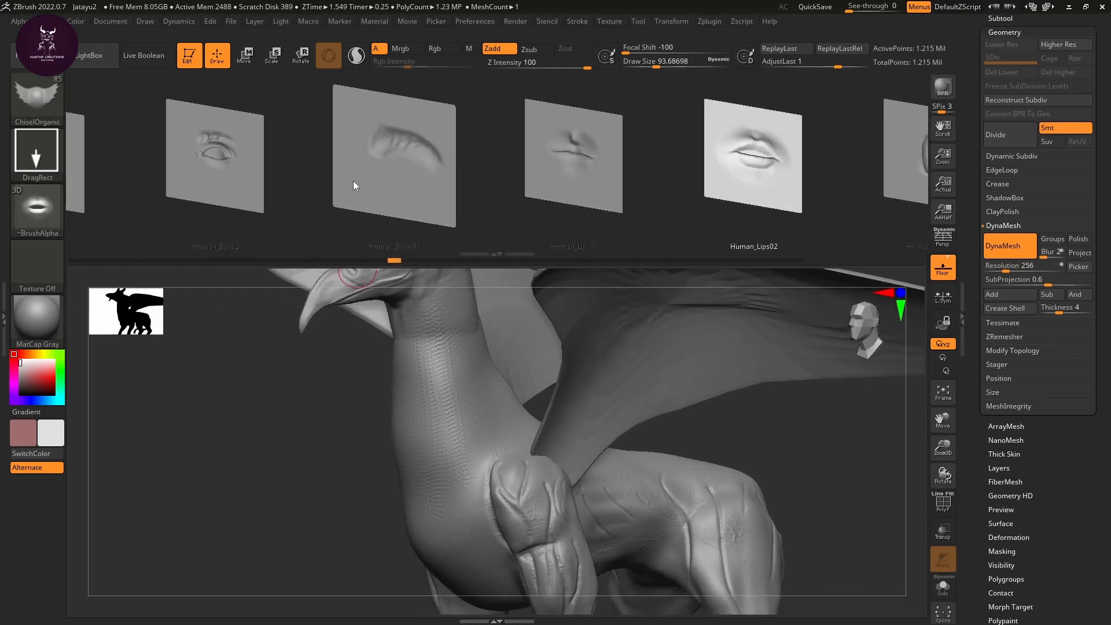
pyautogui.scroll(-10, 353, 185)
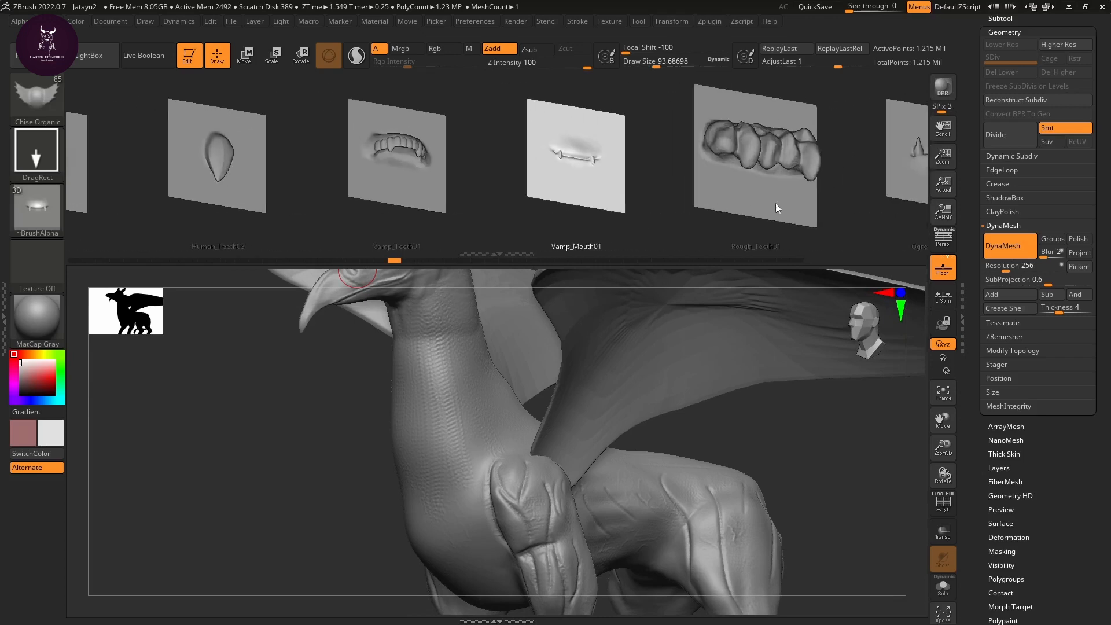
pyautogui.scroll(-12, 777, 208)
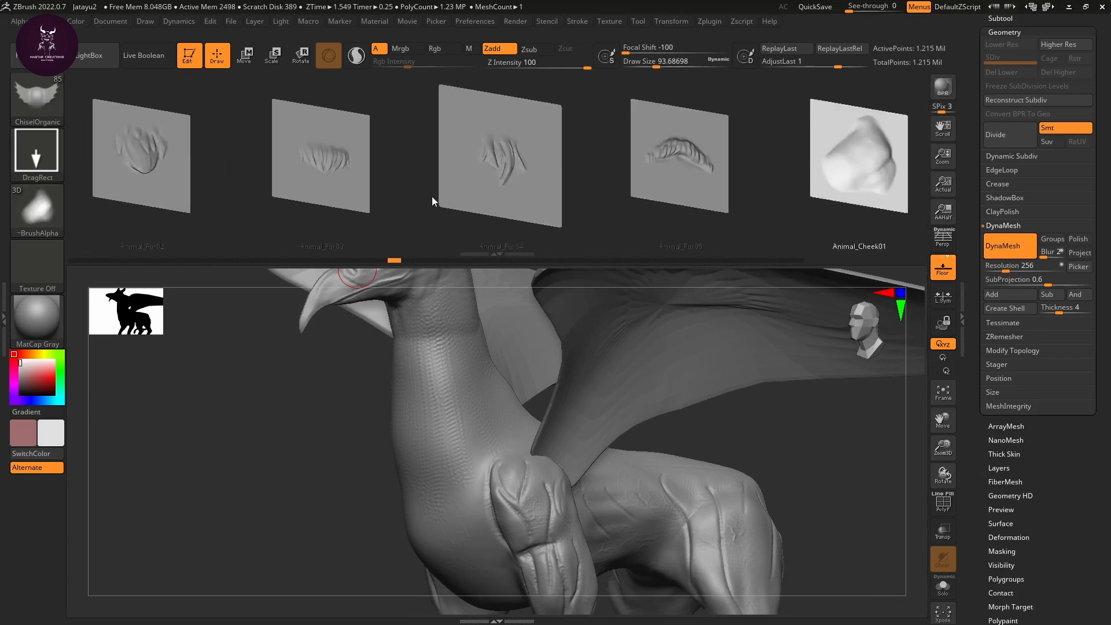
pyautogui.moveTo(432, 196); pyautogui.dragTo(827, 195)
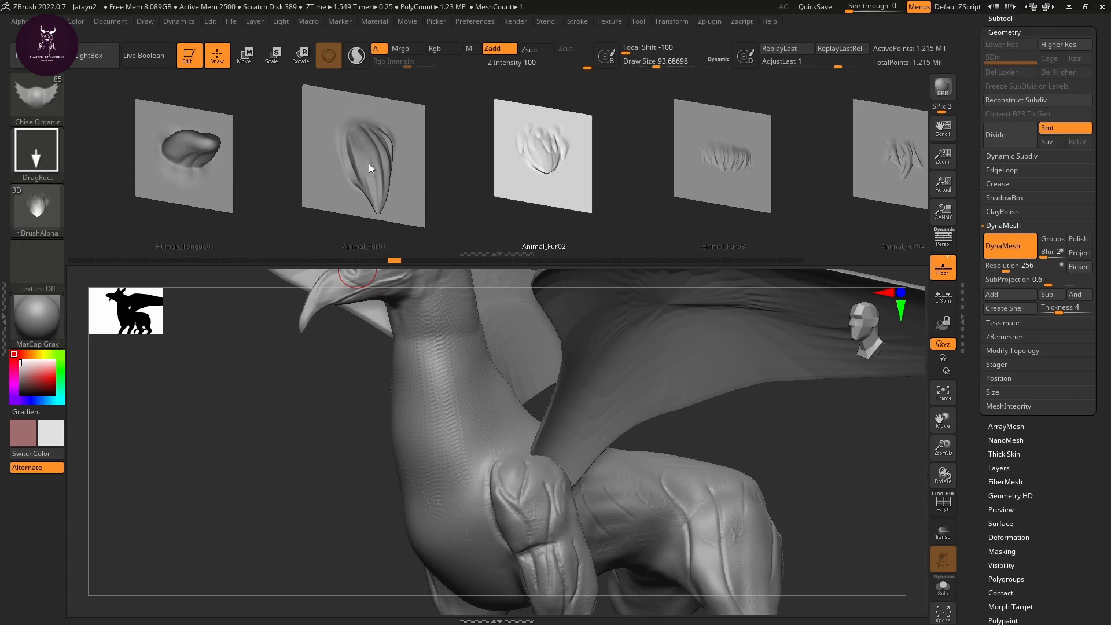
pyautogui.moveTo(369, 163); pyautogui.dragTo(506, 173)
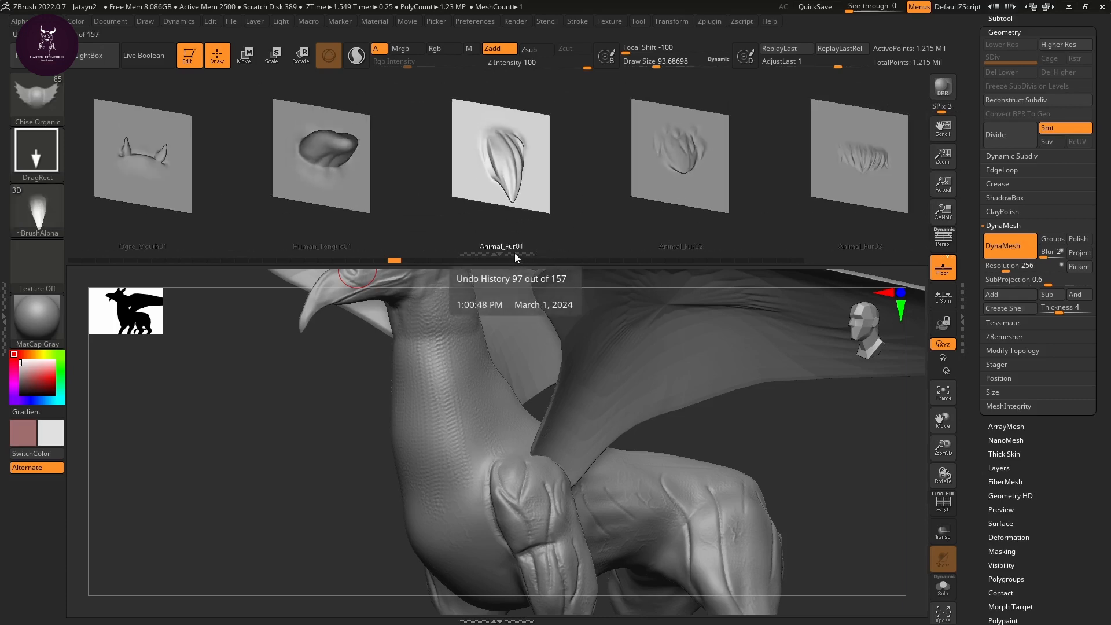
pyautogui.moveTo(521, 127); pyautogui.dragTo(535, 126)
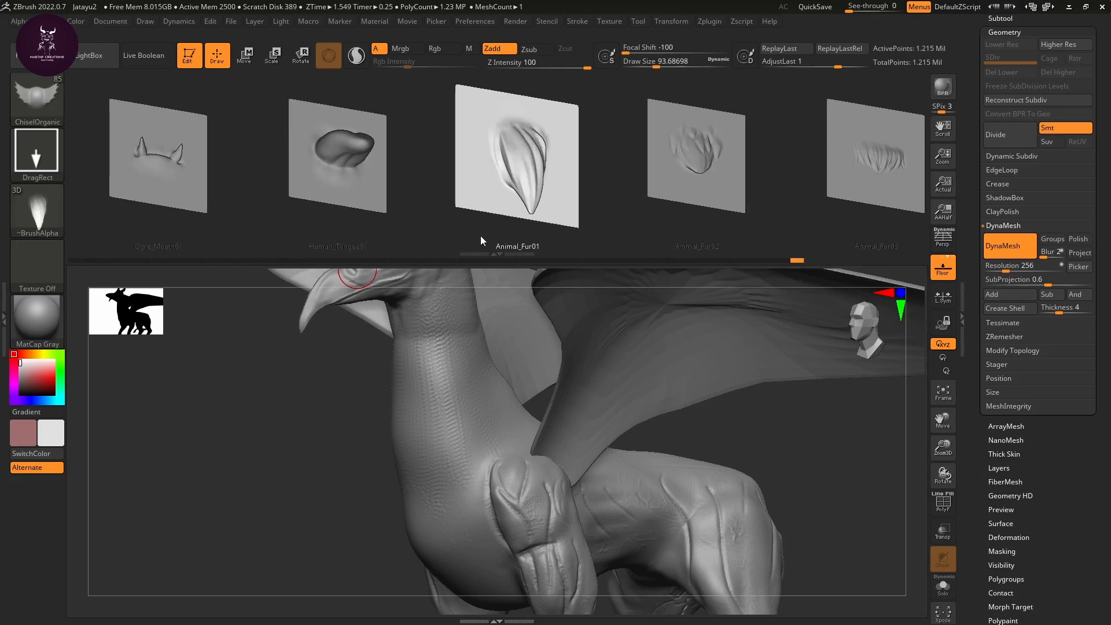
pyautogui.moveTo(499, 252); pyautogui.dragTo(480, 204)
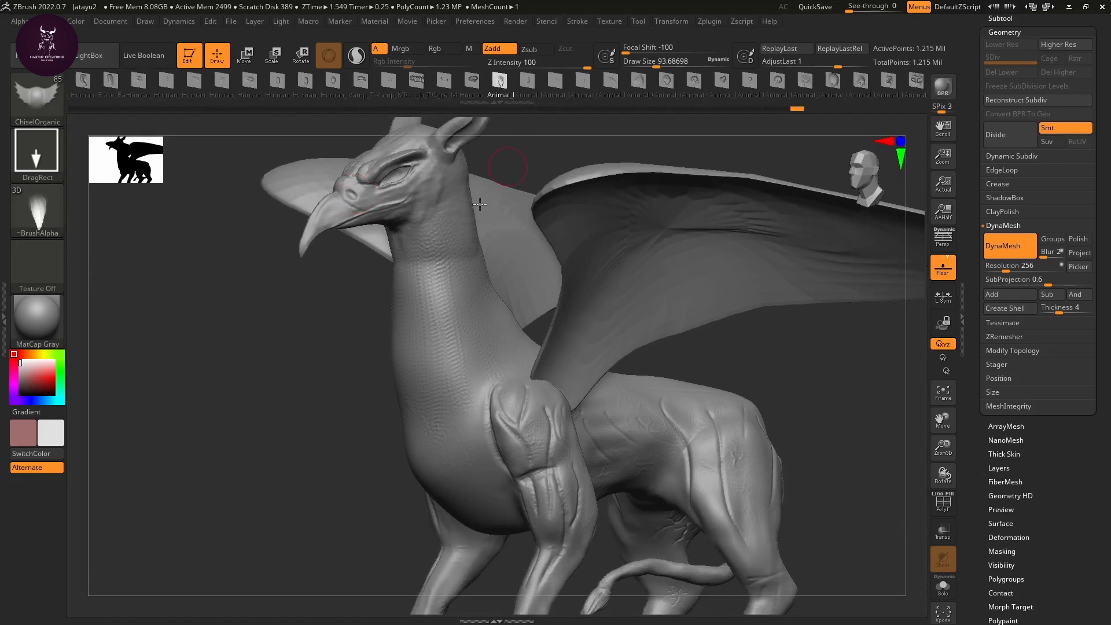
# Step: Try stamping Animal_Fur01 tufts over the creature's cheek and jaw corner, and undo them
pyautogui.keyDown('alt'); pyautogui.moveTo(365, 328); pyautogui.dragTo(478, 330); pyautogui.keyUp('alt')
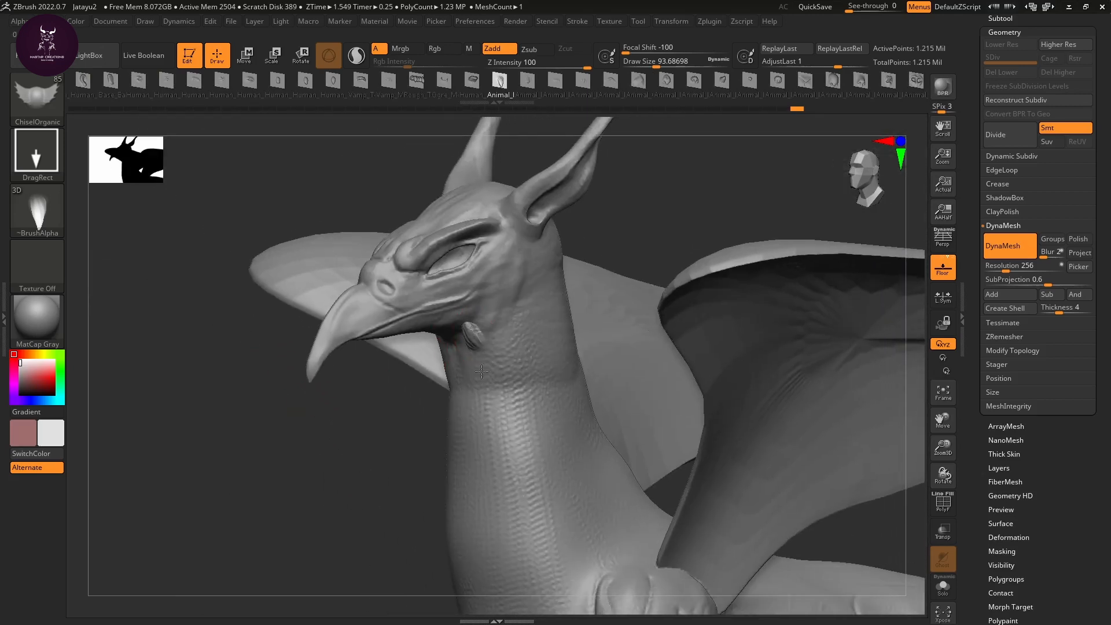
pyautogui.moveTo(481, 371); pyautogui.dragTo(478, 290)
pyautogui.moveTo(496, 322); pyautogui.dragTo(480, 294)
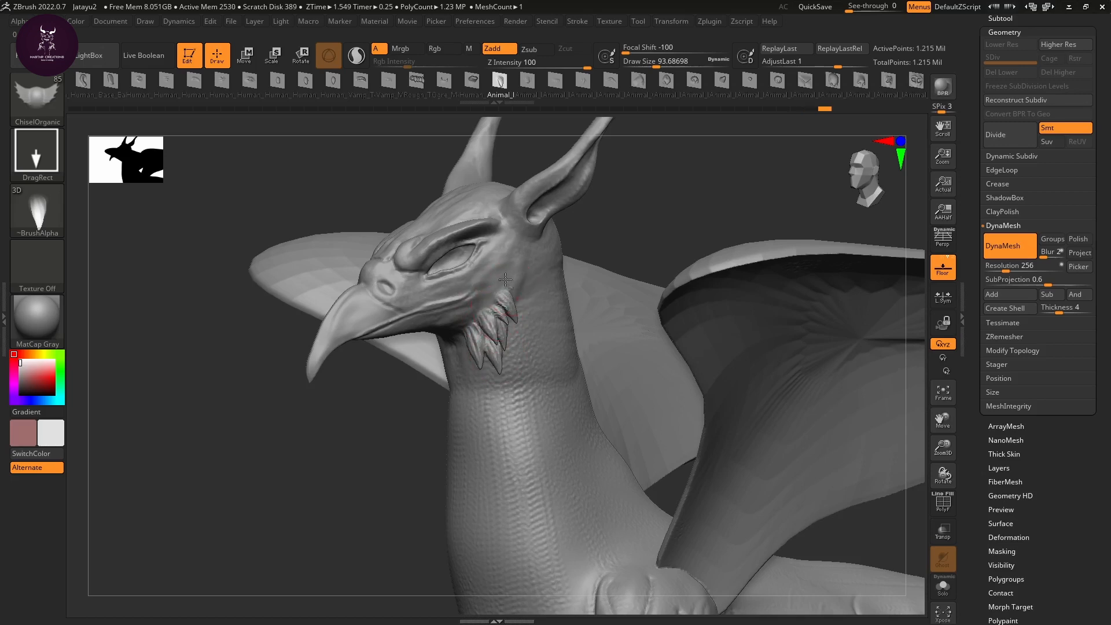
pyautogui.moveTo(522, 284); pyautogui.dragTo(505, 249)
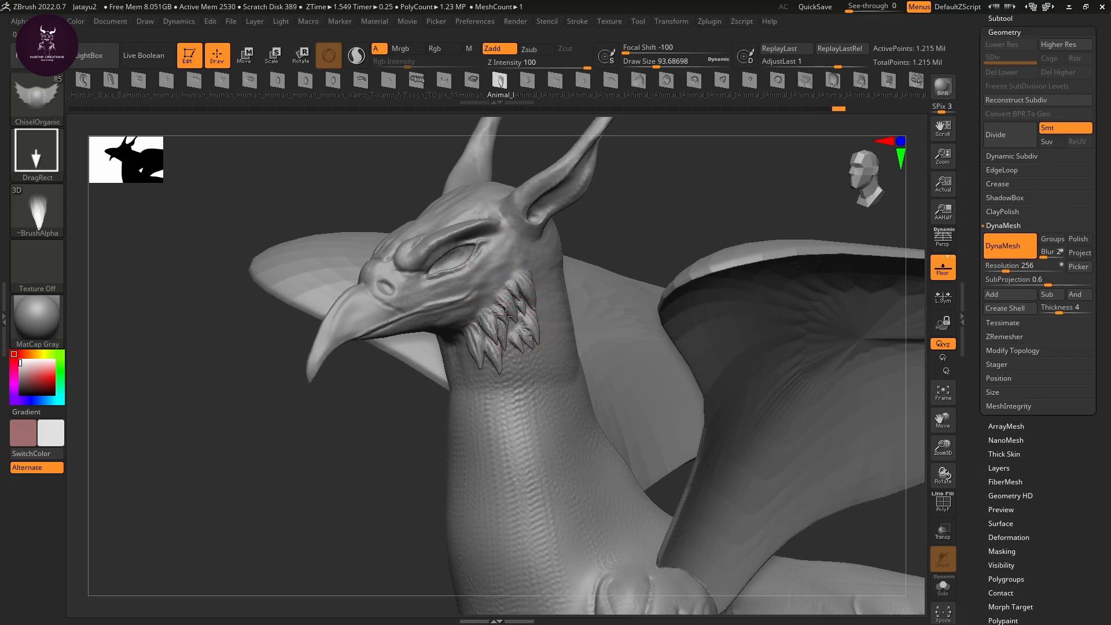
pyautogui.moveTo(505, 316); pyautogui.dragTo(504, 313)
pyautogui.moveTo(385, 444)
pyautogui.mouseDown()
pyautogui.moveTo(432, 457)
pyautogui.moveTo(373, 466)
pyautogui.mouseUp()
pyautogui.press('ctrl')
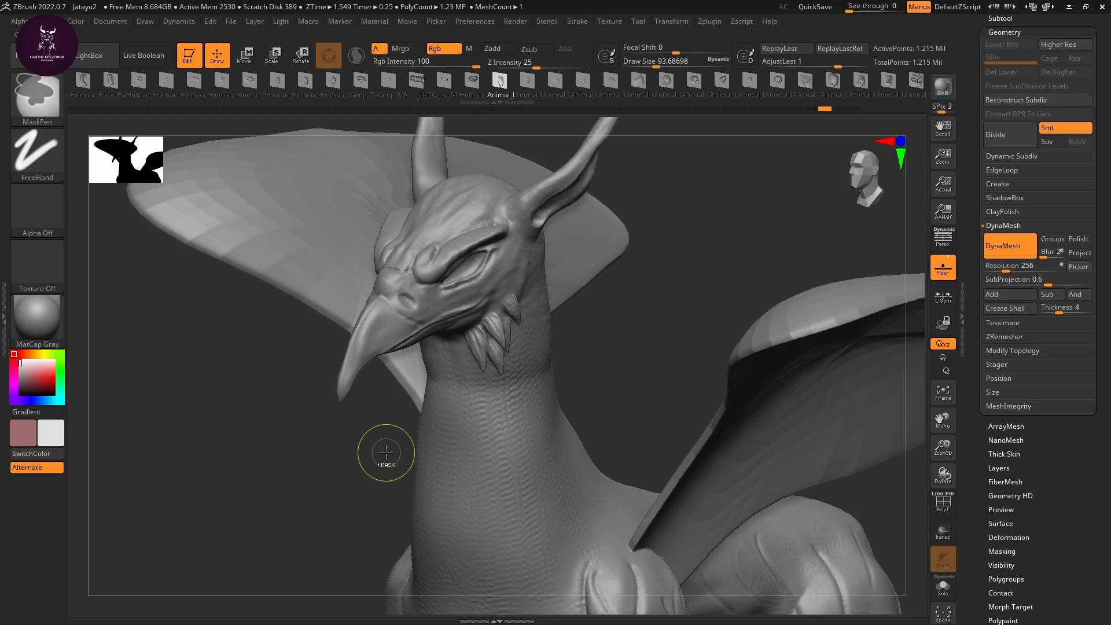
pyautogui.hotkey('ctrl', 'z')
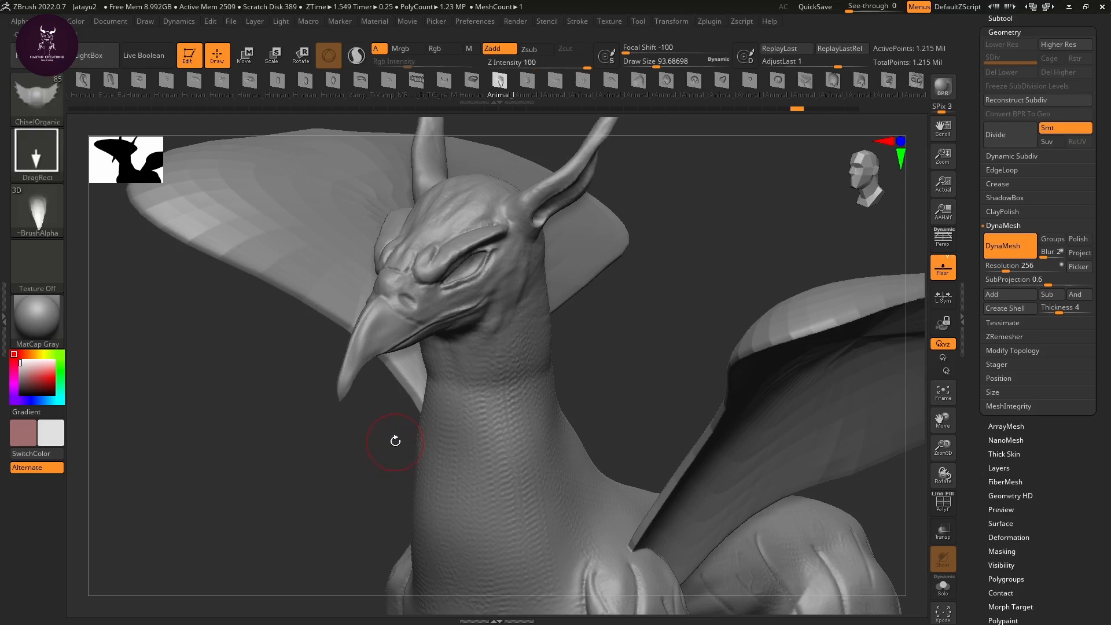
# Step: Stamp overlapping Animal_Fur01 tufts under the beak and along the jawline up to the base of the ear
pyautogui.moveTo(648, 338); pyautogui.dragTo(596, 343)
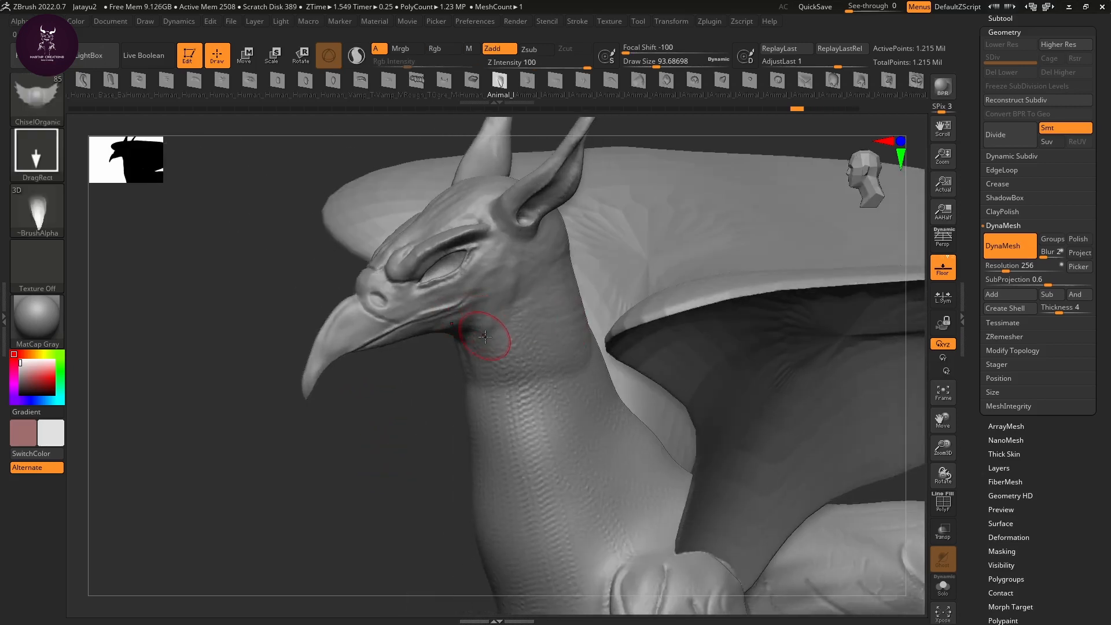
pyautogui.moveTo(479, 309); pyautogui.dragTo(476, 306)
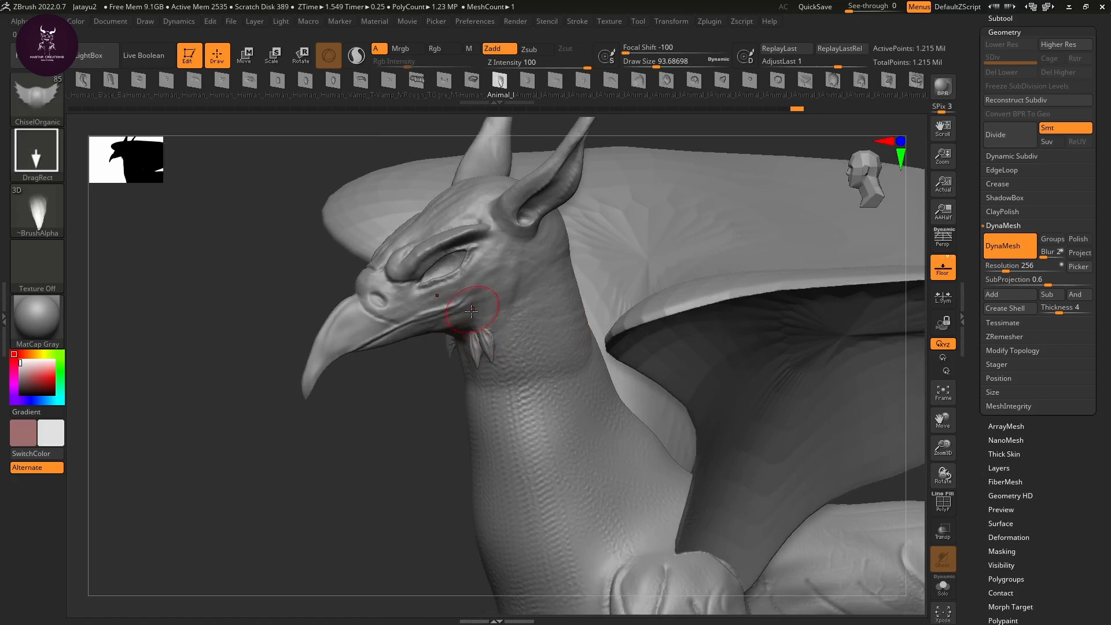
pyautogui.moveTo(436, 424); pyautogui.dragTo(484, 405)
pyautogui.moveTo(462, 353)
pyautogui.mouseDown()
pyautogui.moveTo(456, 339)
pyautogui.moveTo(474, 369)
pyautogui.moveTo(491, 351)
pyautogui.mouseUp()
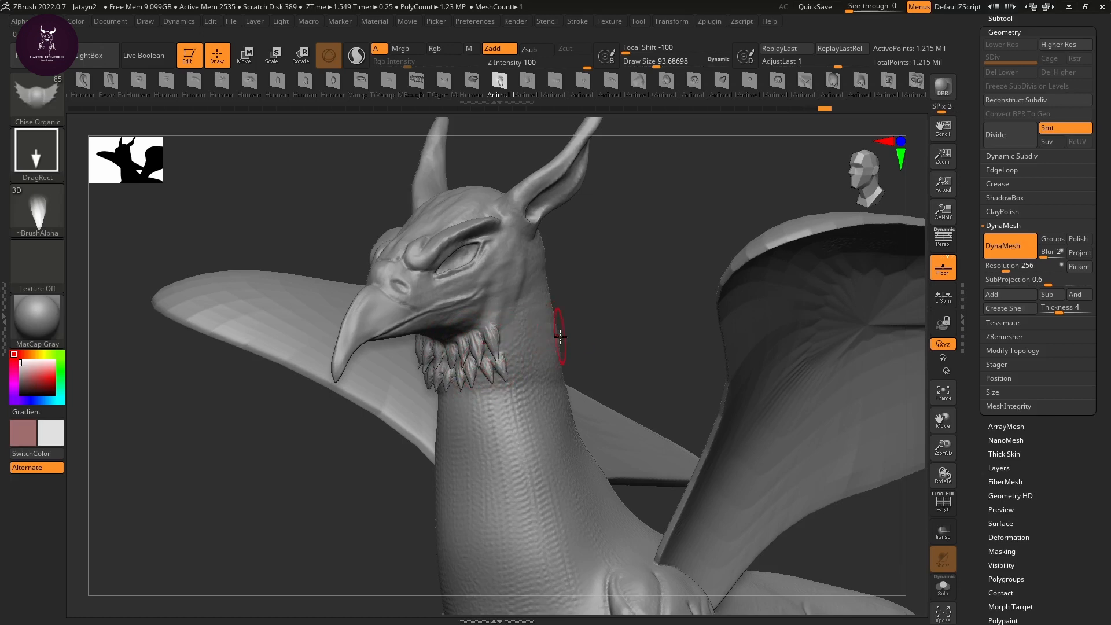
pyautogui.moveTo(593, 328)
pyautogui.mouseDown()
pyautogui.moveTo(496, 298)
pyautogui.moveTo(512, 293)
pyautogui.moveTo(520, 242)
pyautogui.moveTo(536, 236)
pyautogui.mouseUp()
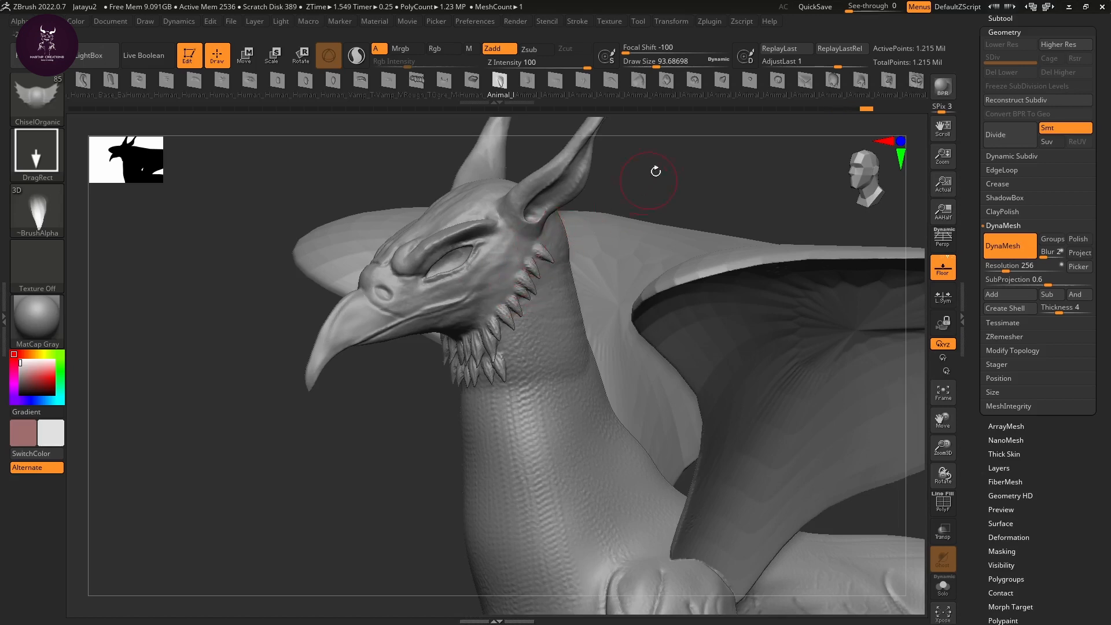
# Step: Continue the Animal_Fur01 tufts behind the ear and across the back of the head between the ears, undoing a misplaced stamp
pyautogui.moveTo(656, 171); pyautogui.dragTo(596, 226)
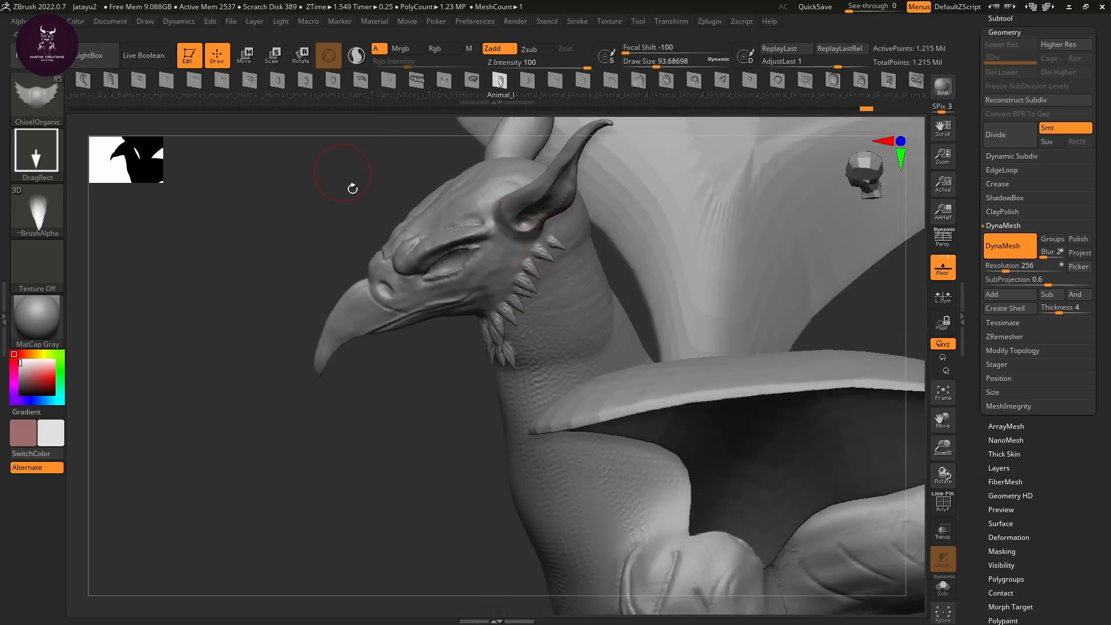
pyautogui.keyDown('alt'); pyautogui.moveTo(353, 189); pyautogui.dragTo(346, 307); pyautogui.keyUp('alt')
pyautogui.moveTo(510, 353); pyautogui.dragTo(504, 335)
pyautogui.moveTo(330, 274); pyautogui.dragTo(376, 272)
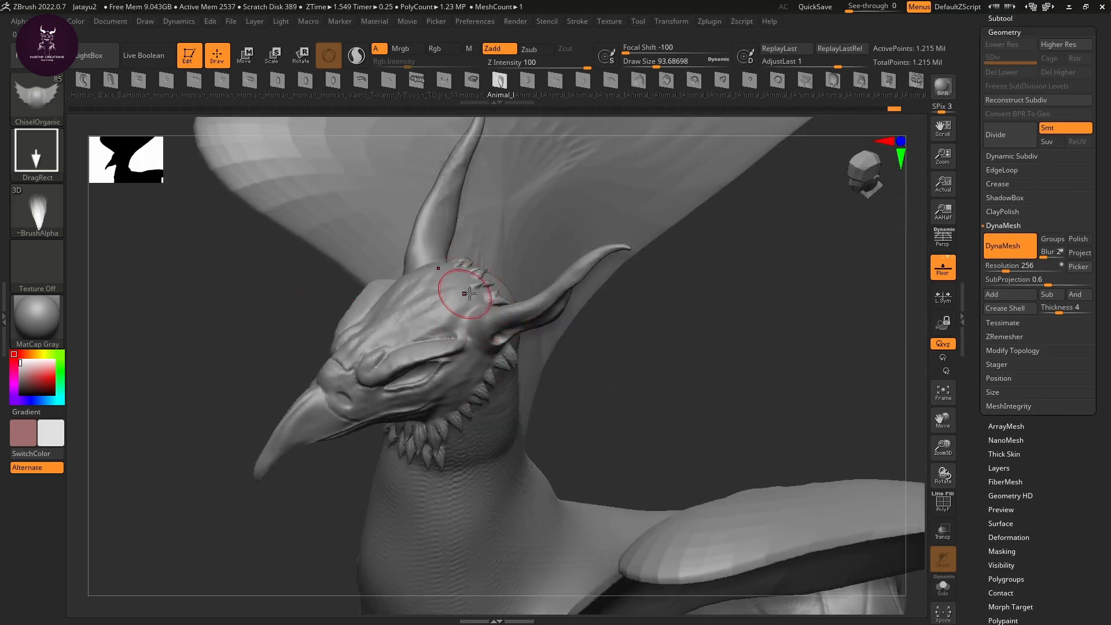
pyautogui.hotkey('ctrl', 'z')
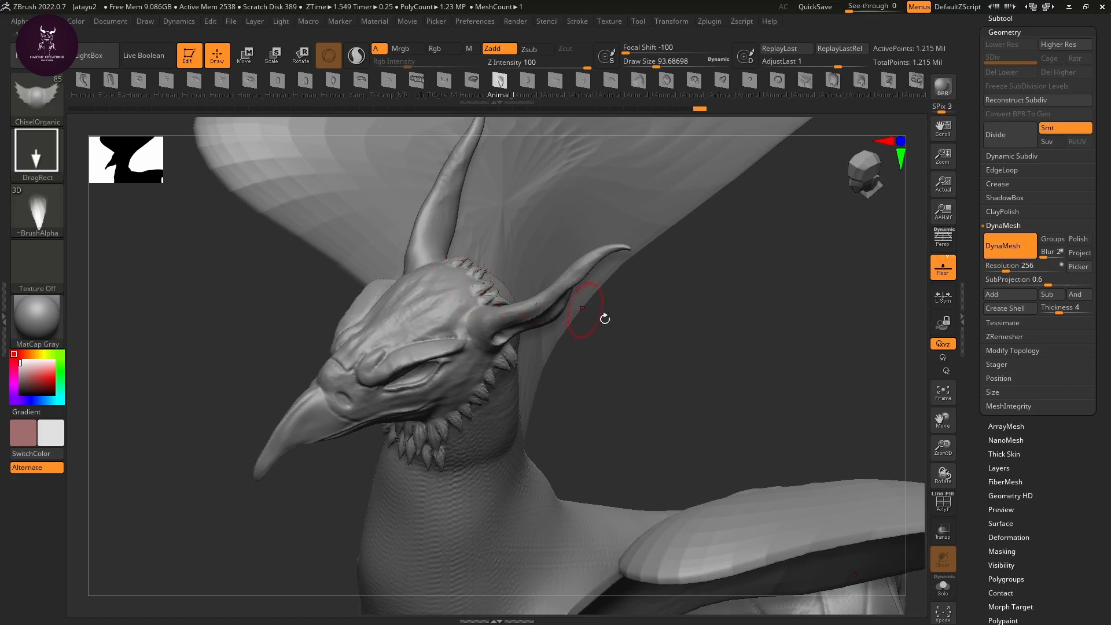
# Step: Stamp longer Animal_Fur01 tufts below the first row, down the side of the neck beneath the ear
pyautogui.moveTo(605, 318); pyautogui.dragTo(741, 329)
pyautogui.keyDown('alt'); pyautogui.moveTo(367, 509); pyautogui.dragTo(341, 364); pyautogui.keyUp('alt')
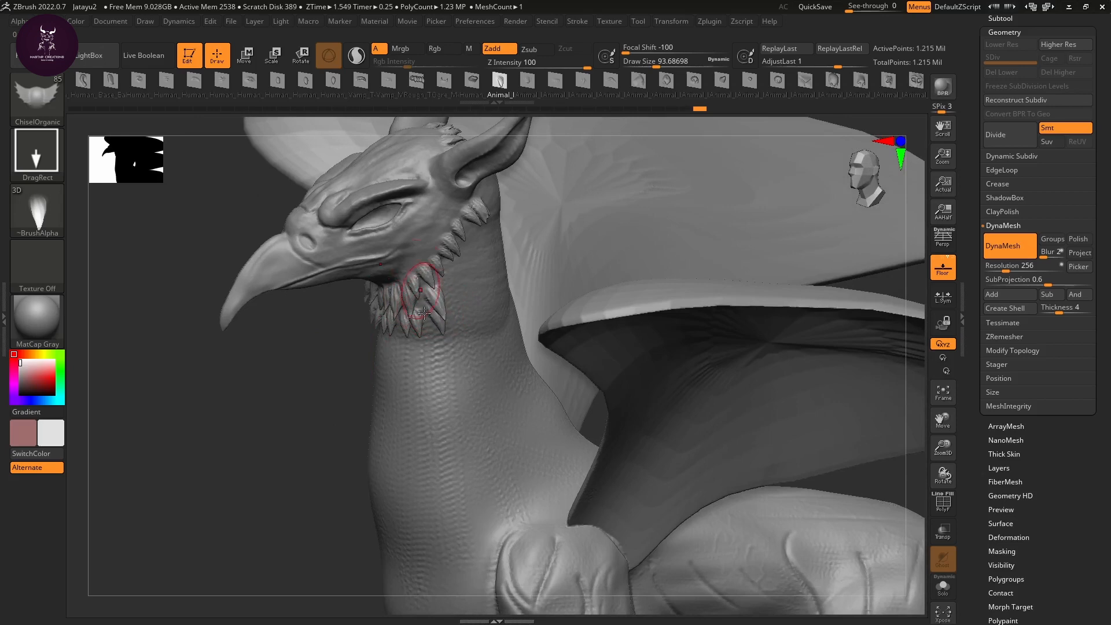
pyautogui.moveTo(436, 340); pyautogui.dragTo(448, 368)
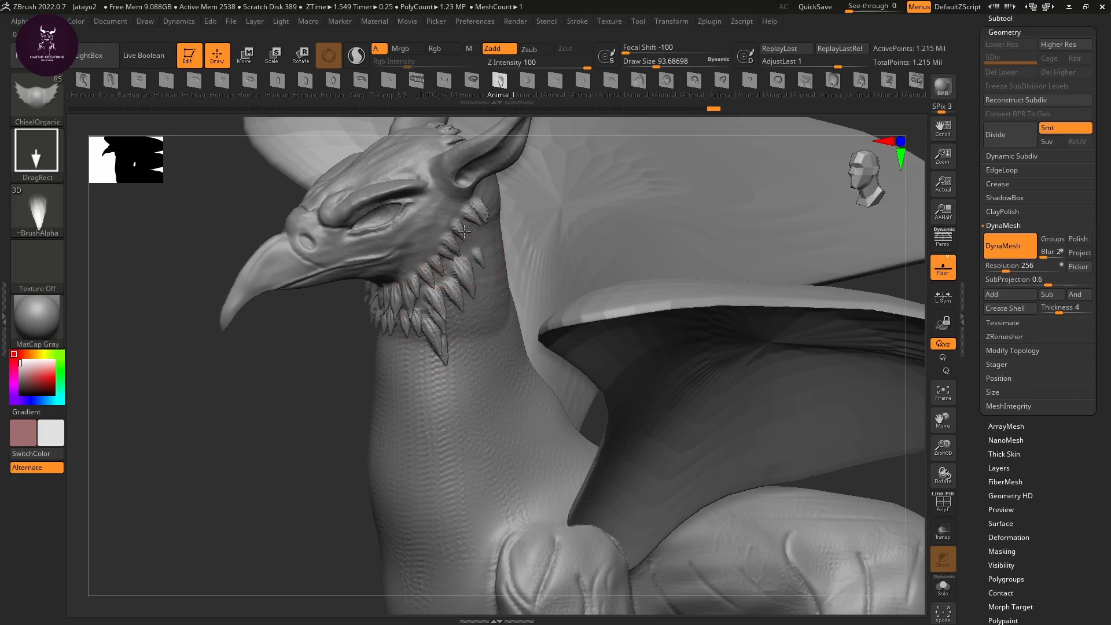
pyautogui.moveTo(464, 232); pyautogui.dragTo(462, 216)
pyautogui.moveTo(475, 316); pyautogui.dragTo(479, 274)
pyautogui.moveTo(496, 316); pyautogui.dragTo(477, 276)
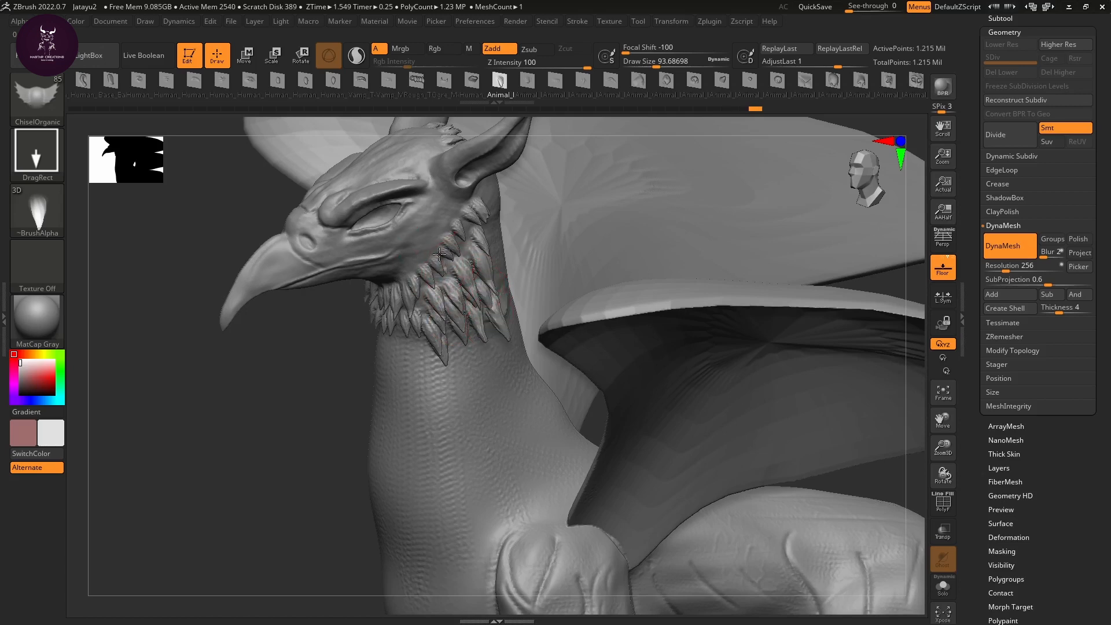
# Step: Fill in overlapping Animal_Fur01 tufts behind the jaw and extend them downward across the front of the throat
pyautogui.moveTo(452, 236); pyautogui.dragTo(449, 229)
pyautogui.moveTo(445, 290); pyautogui.dragTo(417, 280)
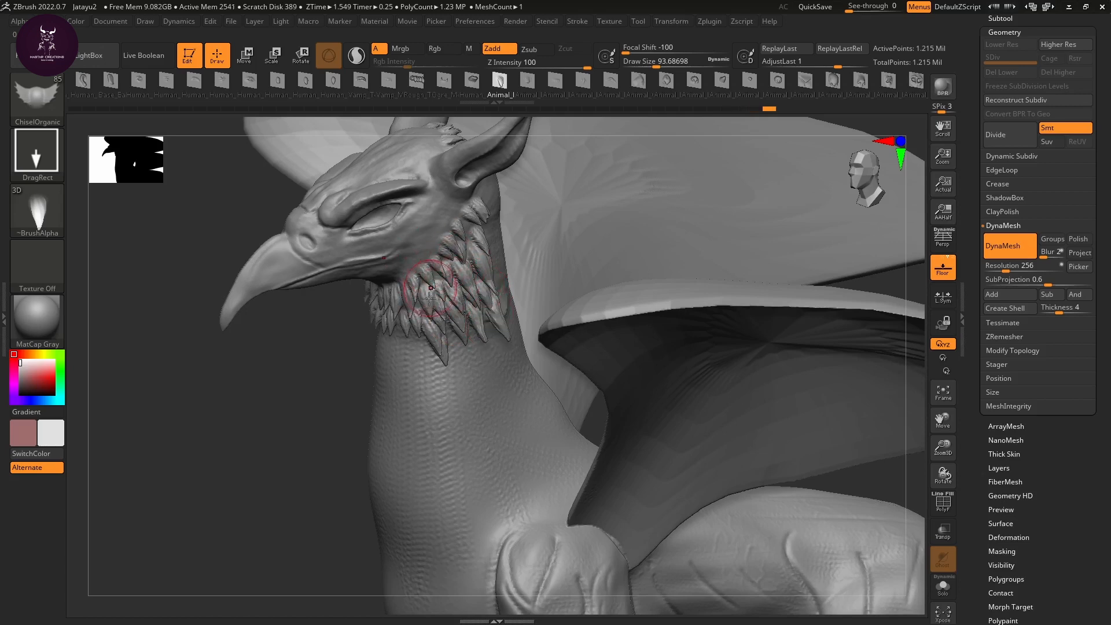
pyautogui.moveTo(427, 334); pyautogui.dragTo(416, 308)
pyautogui.moveTo(422, 373); pyautogui.dragTo(398, 332)
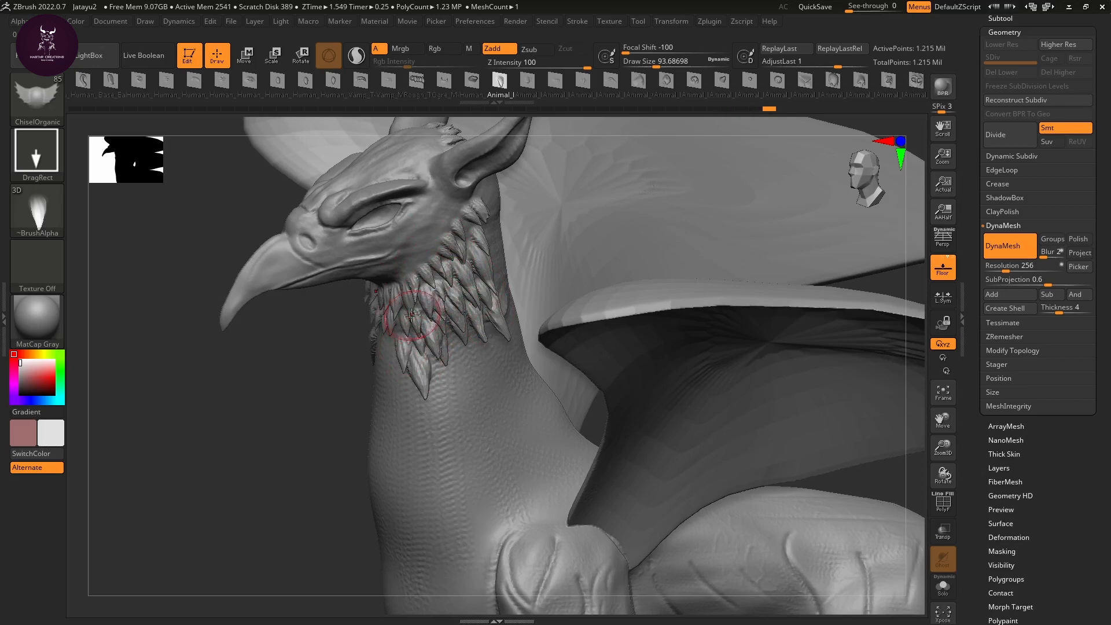
pyautogui.moveTo(325, 375)
pyautogui.mouseDown()
pyautogui.moveTo(349, 378)
pyautogui.moveTo(393, 333)
pyautogui.moveTo(412, 397)
pyautogui.mouseUp()
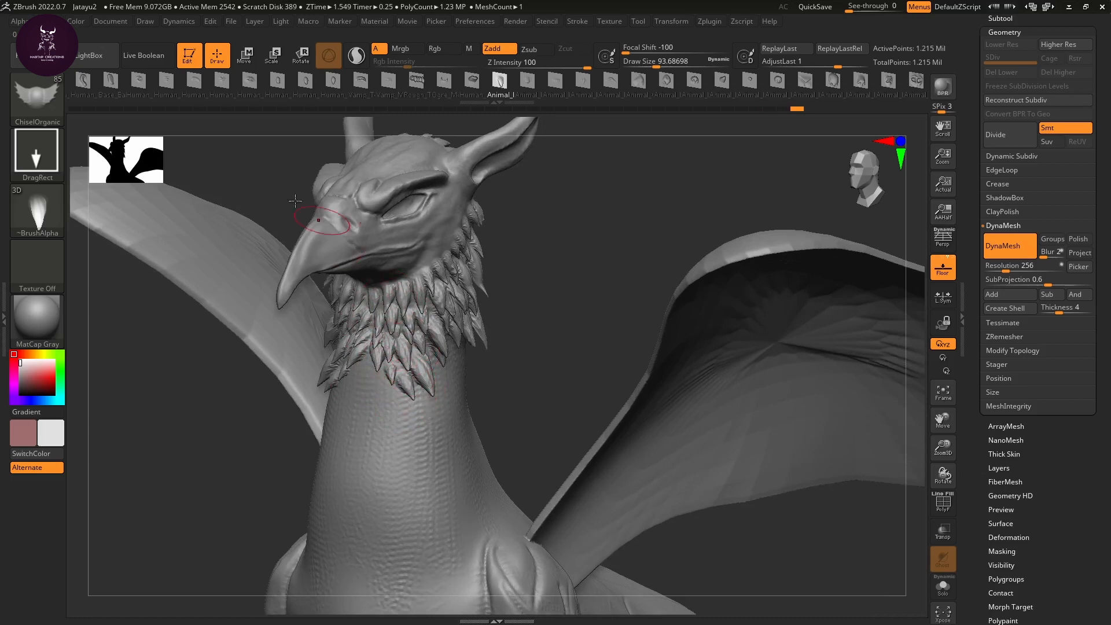
# Step: Save the creature project and open the Brush3DTemplatePG project from the Misc projects folder
pyautogui.click(823, 8)
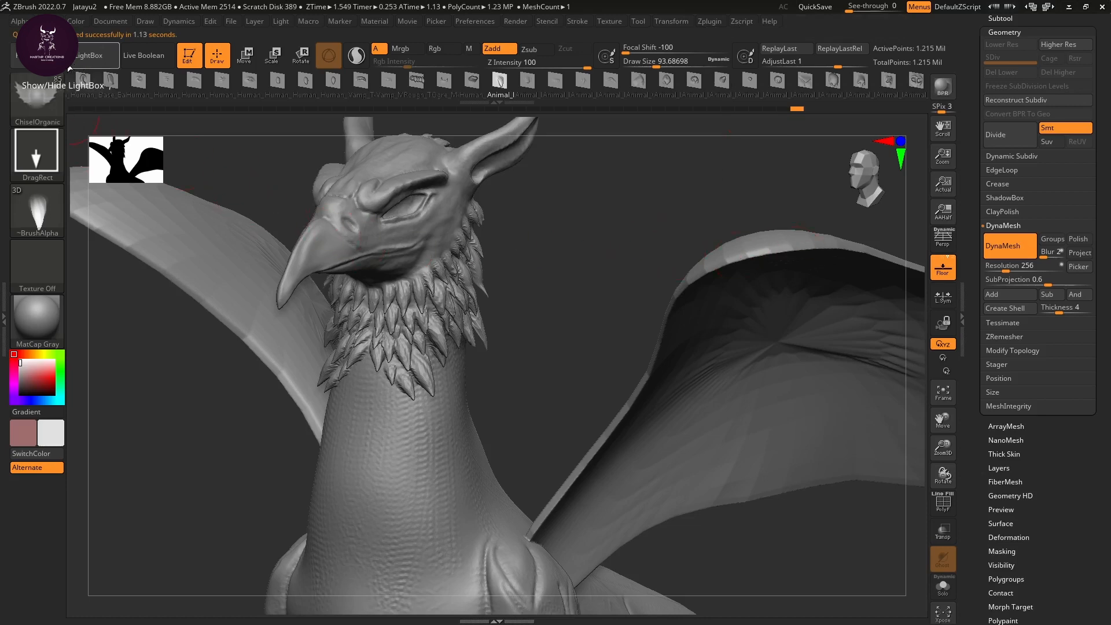
pyautogui.click(90, 56)
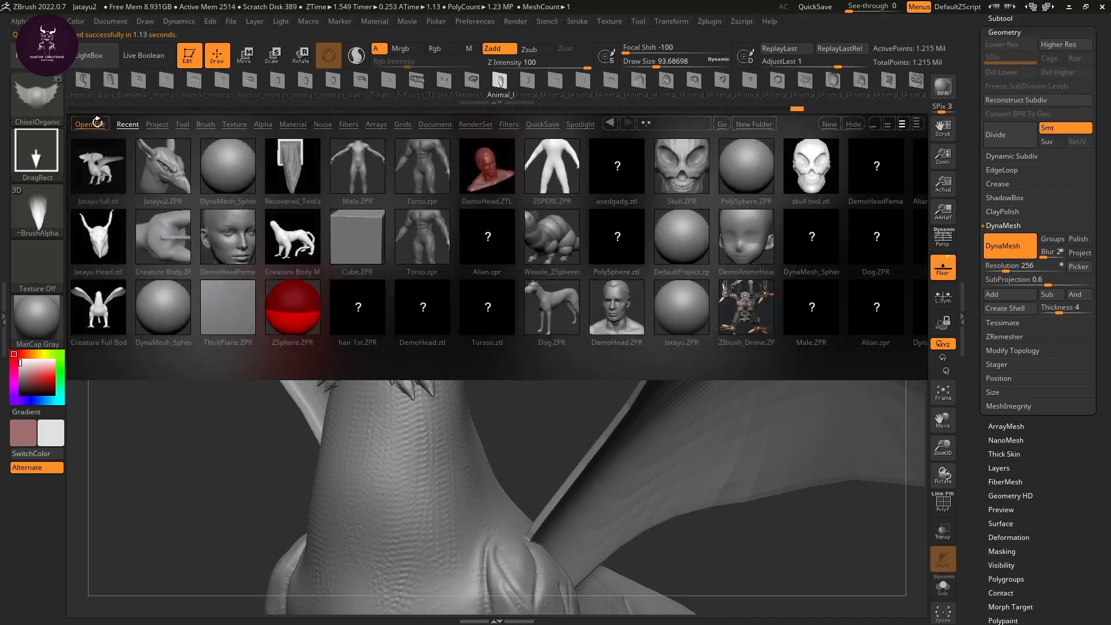
pyautogui.click(155, 123)
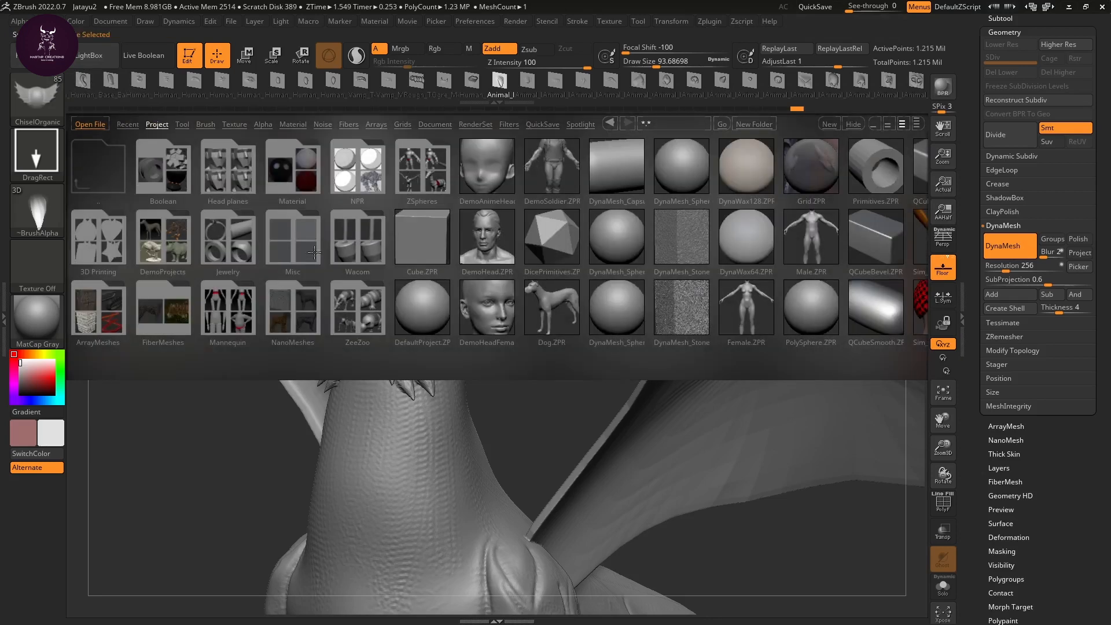
pyautogui.click(304, 239)
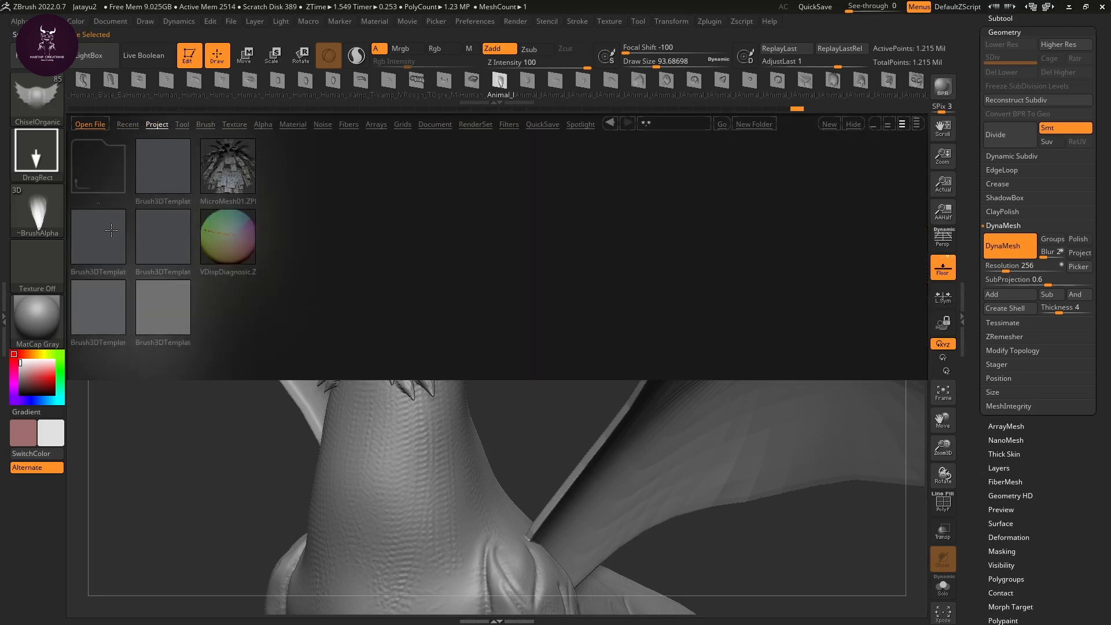
pyautogui.doubleClick(168, 292)
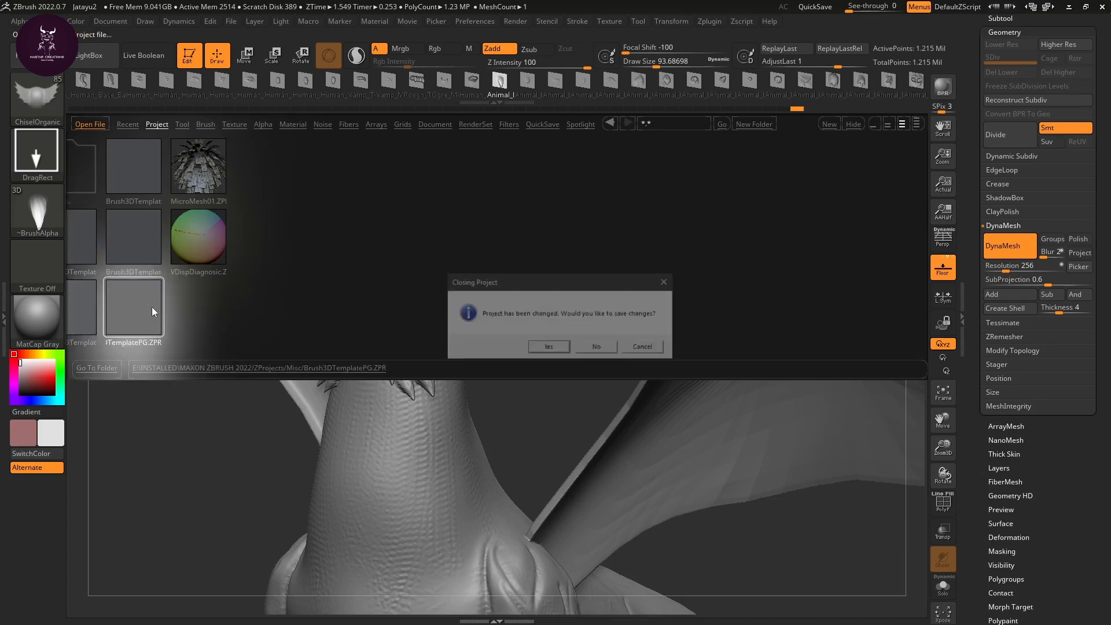
pyautogui.click(548, 348)
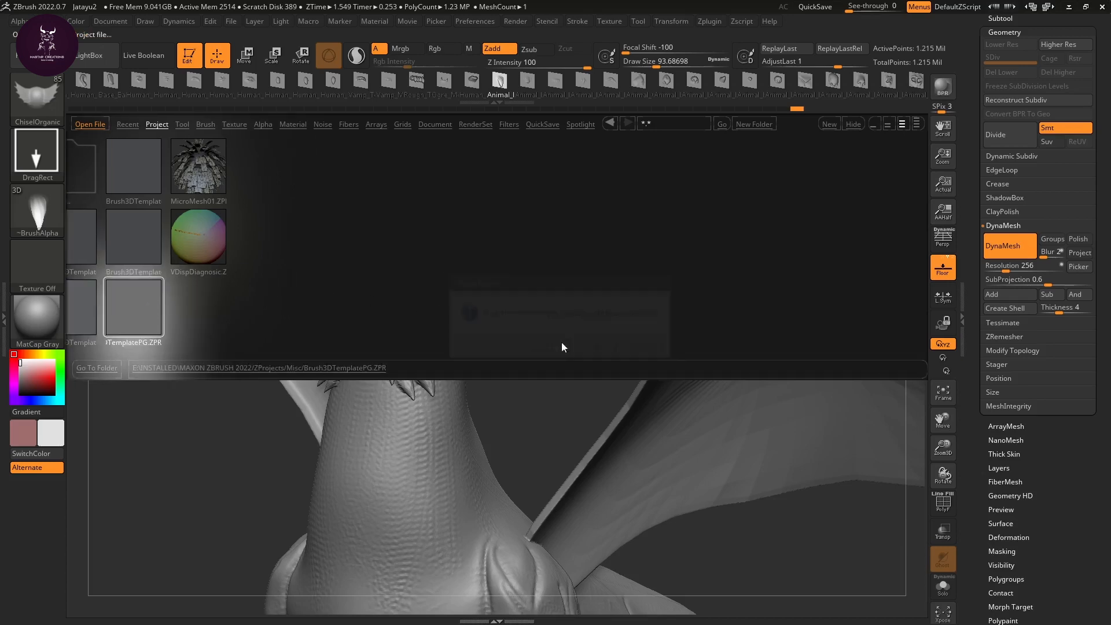
pyautogui.click(603, 325)
pyautogui.click(594, 311)
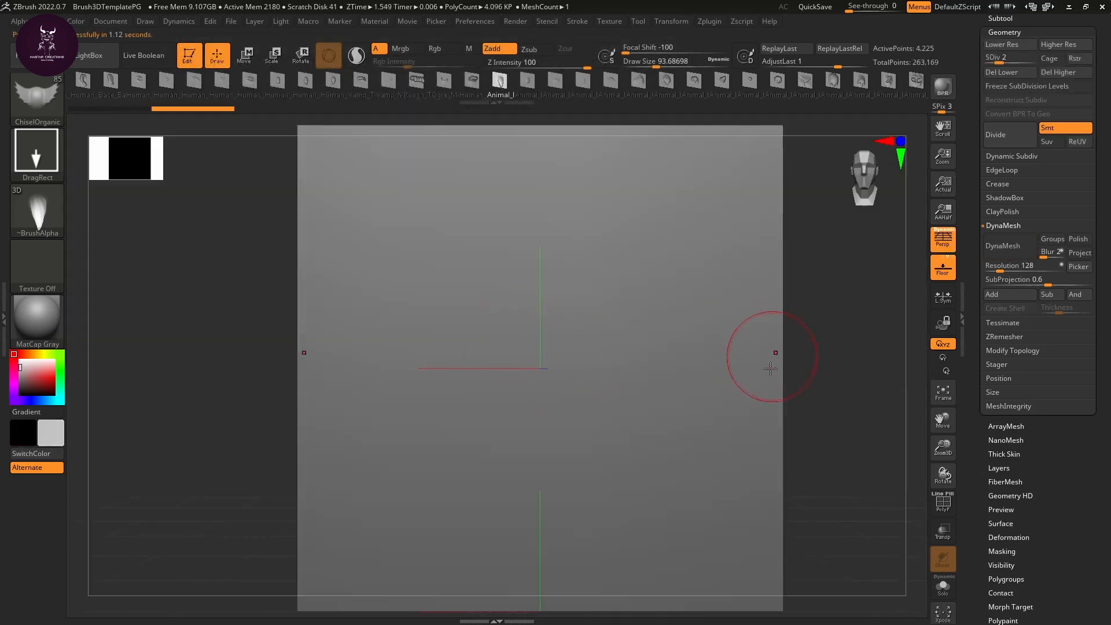
# Step: Stamp a cluster of overlapping Animal_Fur01 tufts in two rows on the template plane, undoing misplaced stamps
pyautogui.moveTo(770, 369)
pyautogui.mouseDown()
pyautogui.moveTo(843, 347)
pyautogui.moveTo(856, 364)
pyautogui.moveTo(845, 392)
pyautogui.moveTo(834, 375)
pyautogui.moveTo(737, 347)
pyautogui.moveTo(715, 408)
pyautogui.moveTo(646, 334)
pyautogui.mouseUp()
pyautogui.moveTo(581, 313)
pyautogui.mouseDown()
pyautogui.moveTo(604, 337)
pyautogui.moveTo(558, 255)
pyautogui.moveTo(528, 233)
pyautogui.moveTo(548, 223)
pyautogui.moveTo(550, 242)
pyautogui.mouseUp()
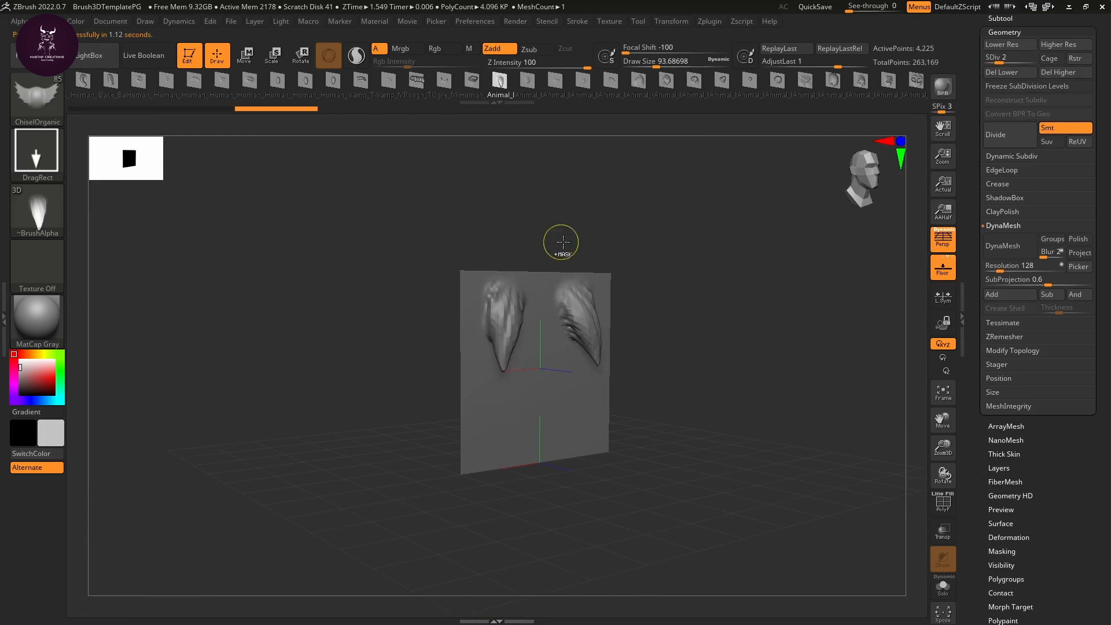
pyautogui.hotkey('ctrl', 'z')
pyautogui.moveTo(578, 336)
pyautogui.mouseDown()
pyautogui.moveTo(560, 265)
pyautogui.moveTo(534, 286)
pyautogui.moveTo(536, 273)
pyautogui.mouseUp()
pyautogui.moveTo(552, 395); pyautogui.dragTo(541, 336)
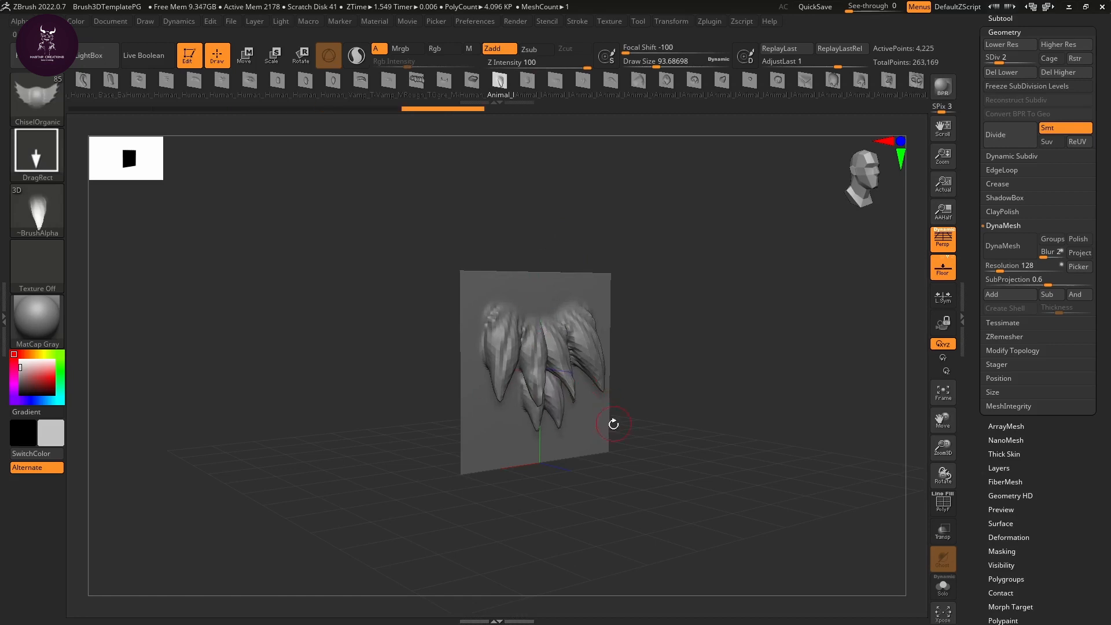
pyautogui.moveTo(588, 404); pyautogui.dragTo(558, 329)
pyautogui.hotkey('ctrl', 'z')
pyautogui.moveTo(742, 388); pyautogui.dragTo(698, 350)
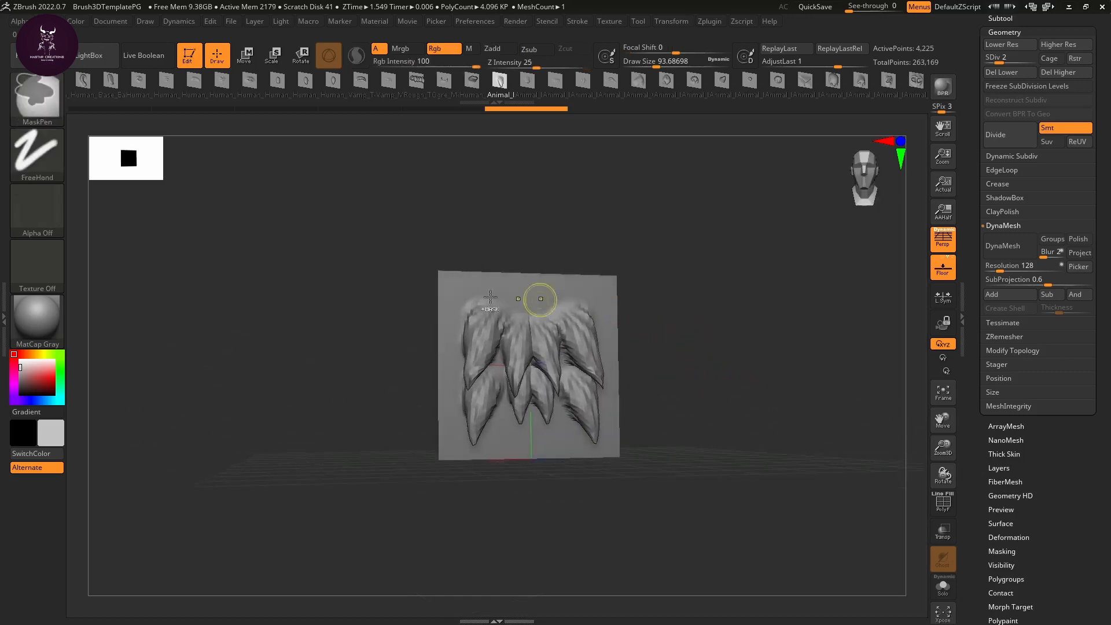
# Step: Mask the template plane's outer border along its edges, leaving the fur cluster unmasked
pyautogui.keyDown('ctrl'); pyautogui.moveTo(400, 231); pyautogui.dragTo(671, 287); pyautogui.keyUp('ctrl')
pyautogui.keyDown('ctrl'); pyautogui.moveTo(694, 244); pyautogui.dragTo(602, 509); pyautogui.keyUp('ctrl')
pyautogui.keyDown('ctrl'); pyautogui.moveTo(401, 474); pyautogui.dragTo(662, 441); pyautogui.keyUp('ctrl')
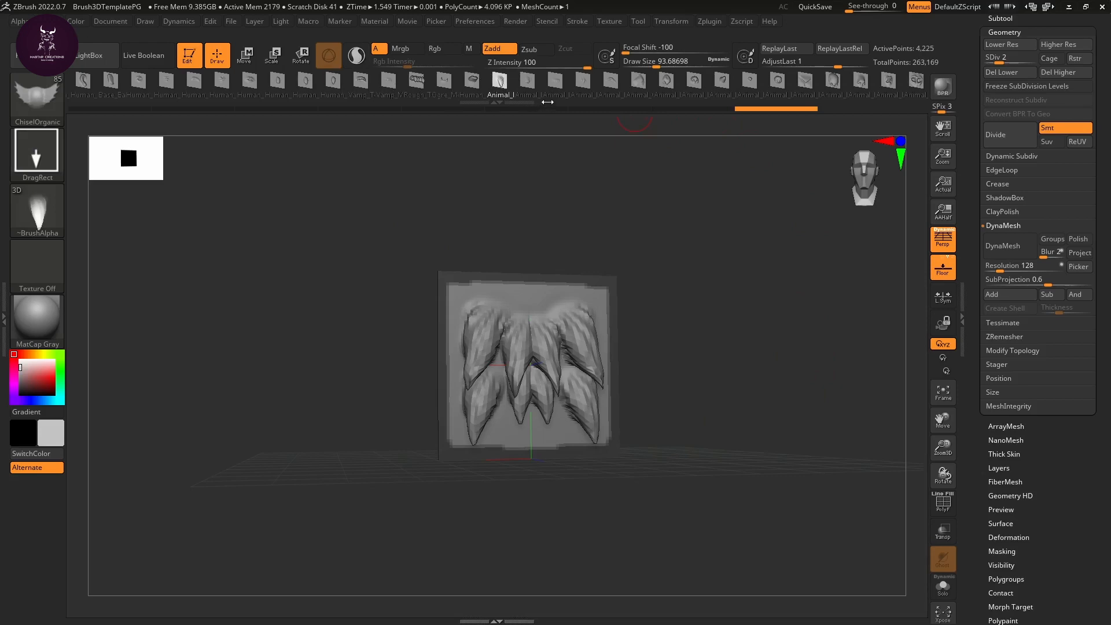
# Step: Create a MultiAlpha brush from the sculpted fur cluster plane
pyautogui.press('b')
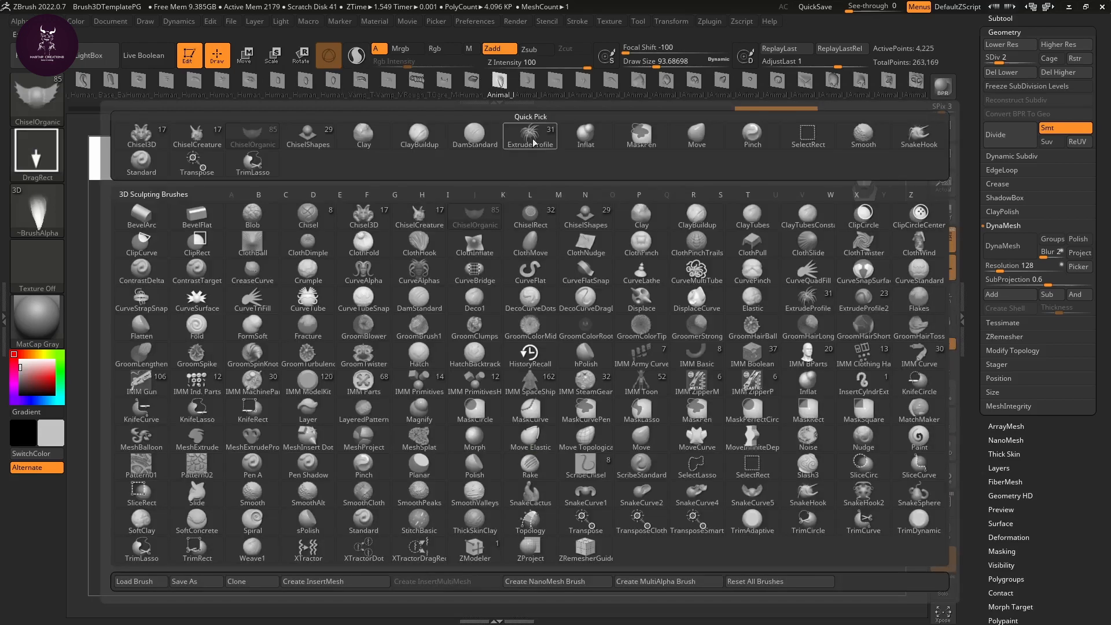
pyautogui.click(660, 588)
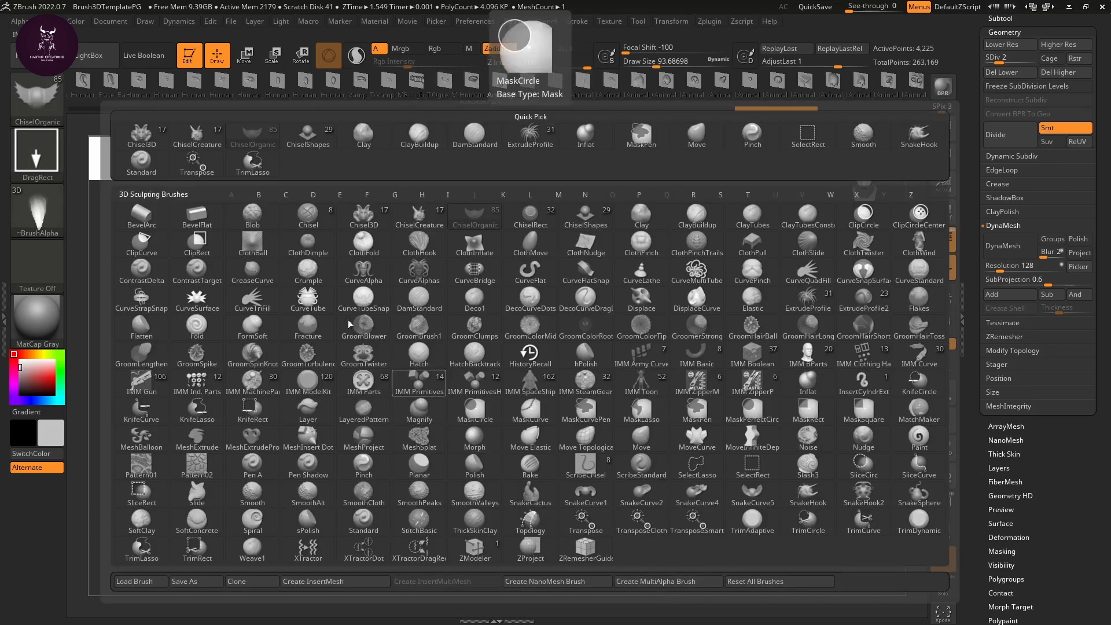
pyautogui.click(47, 21)
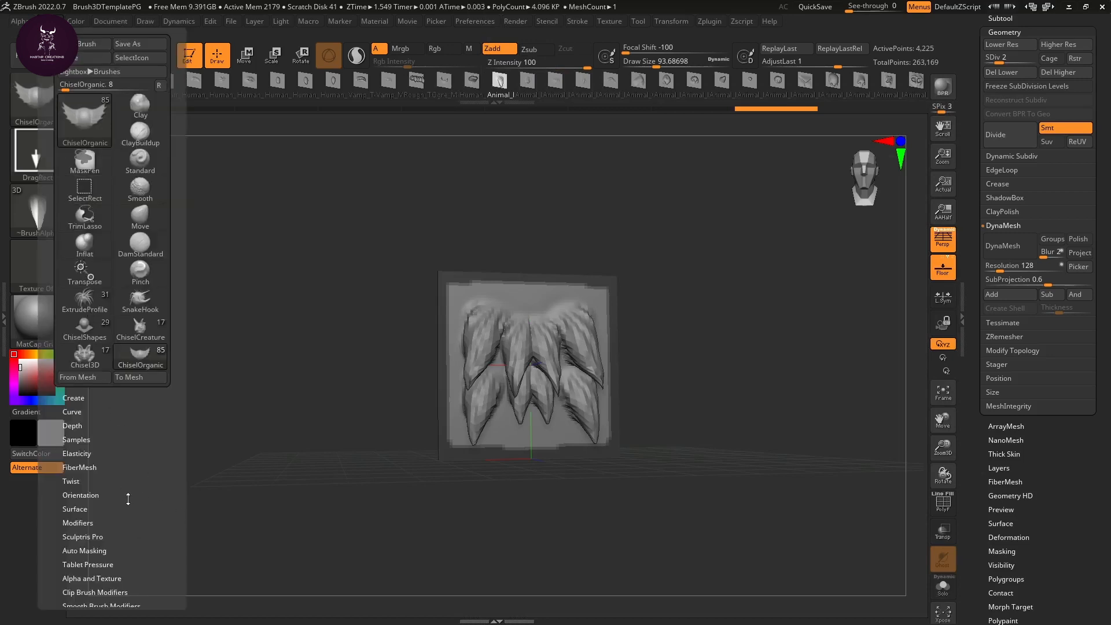
pyautogui.click(81, 395)
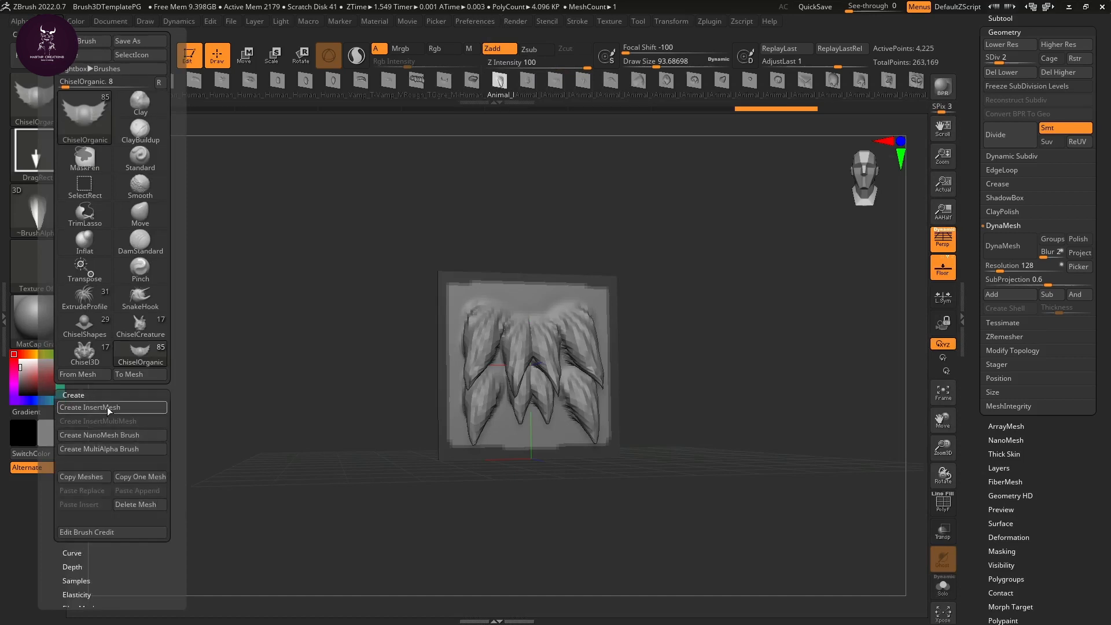
pyautogui.click(122, 449)
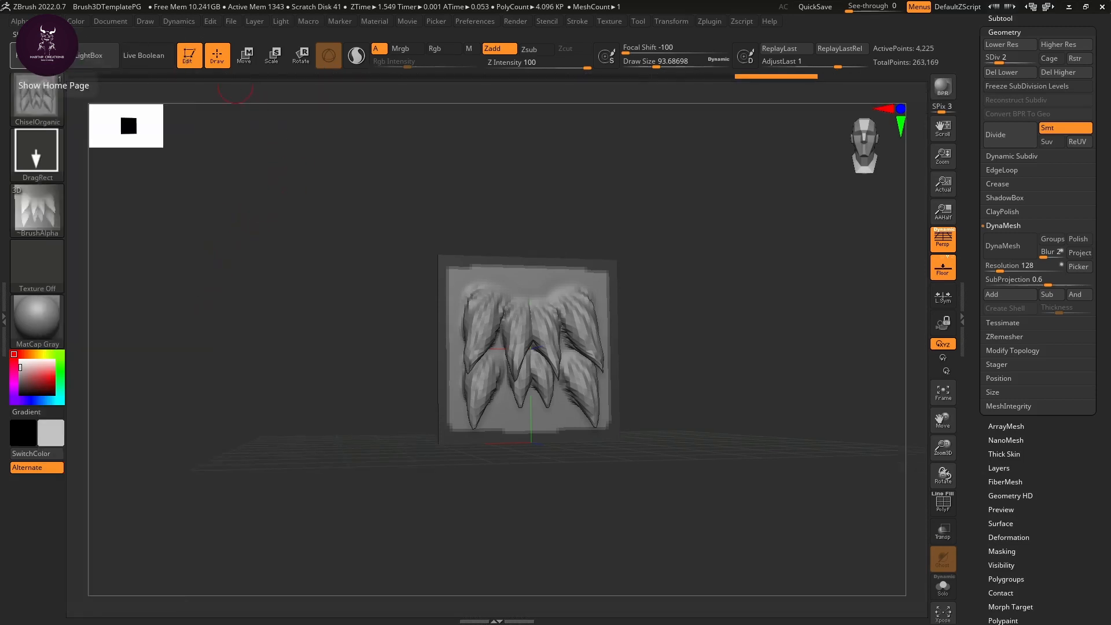
# Step: Load the Jatayu full.ztl model from the recent files
pyautogui.click(92, 55)
pyautogui.click(118, 92)
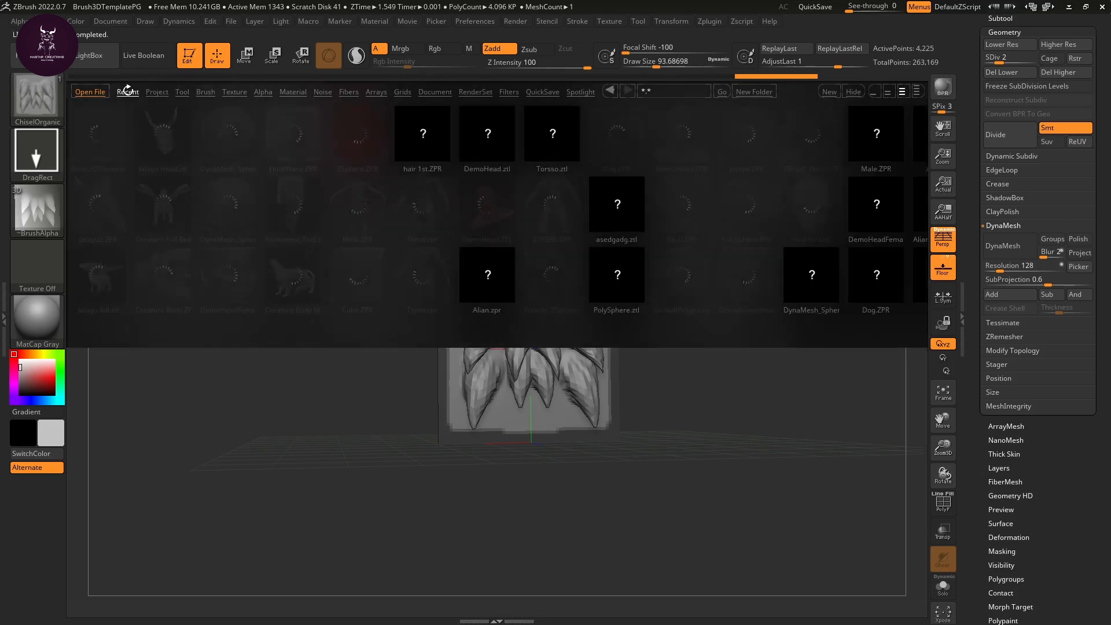
pyautogui.click(110, 265)
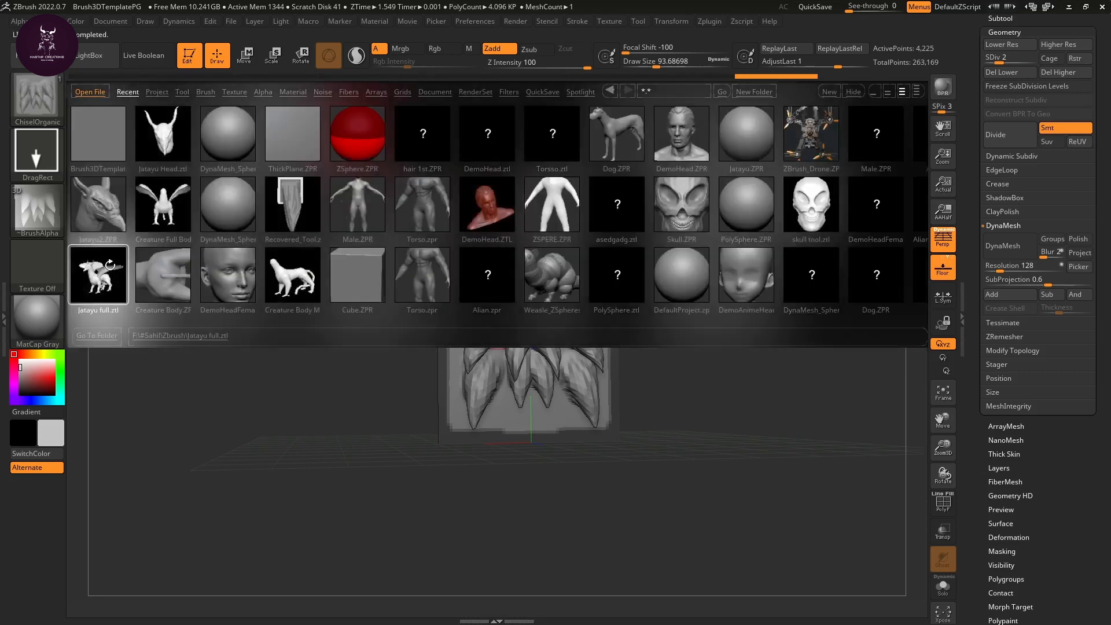
pyautogui.doubleClick(106, 277)
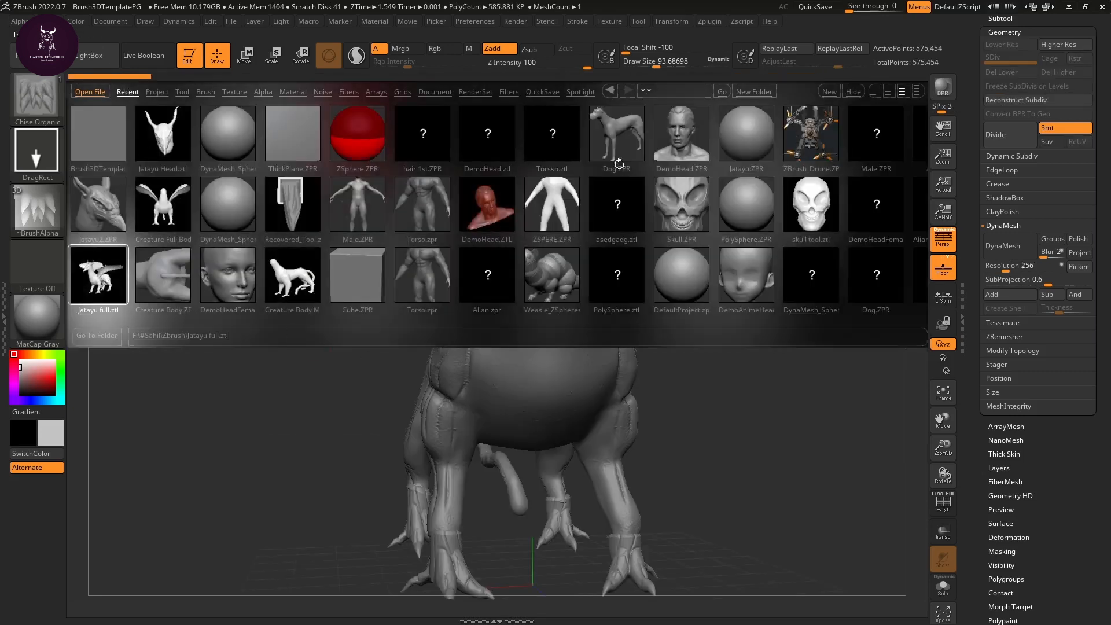
pyautogui.click(106, 53)
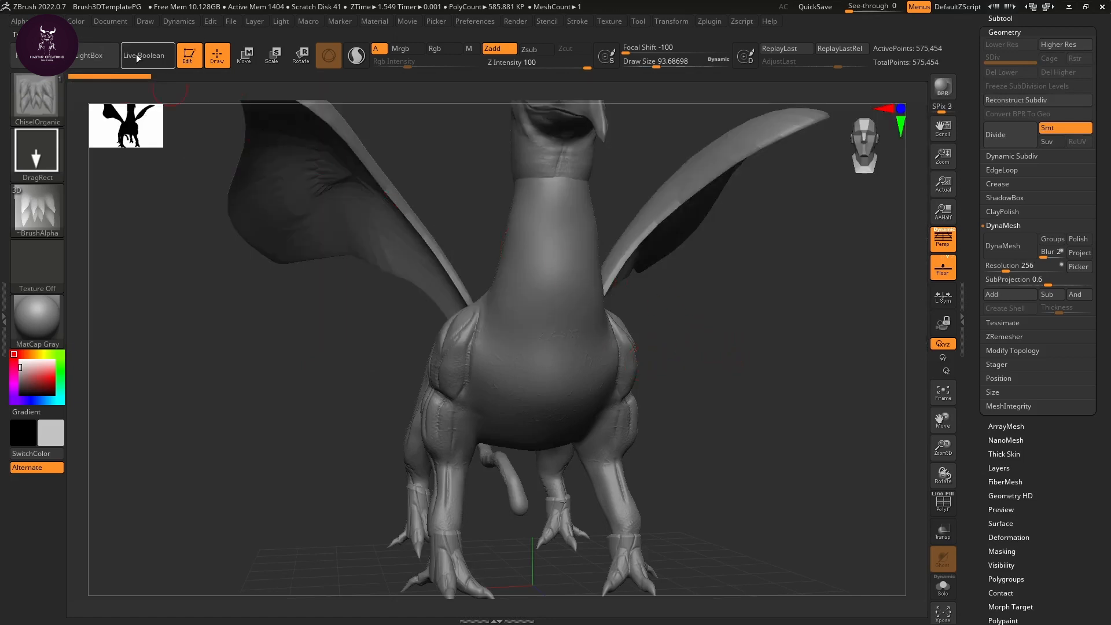
# Step: Reopen the recent project Jatayu2.ZPR without saving changes to the template project
pyautogui.click(93, 56)
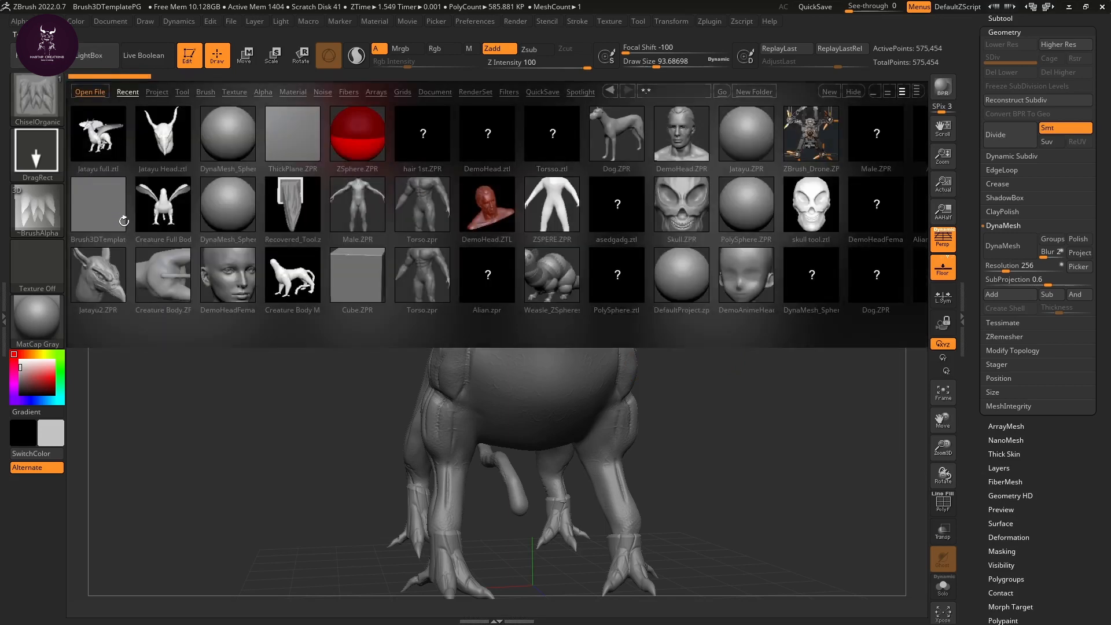
pyautogui.doubleClick(106, 269)
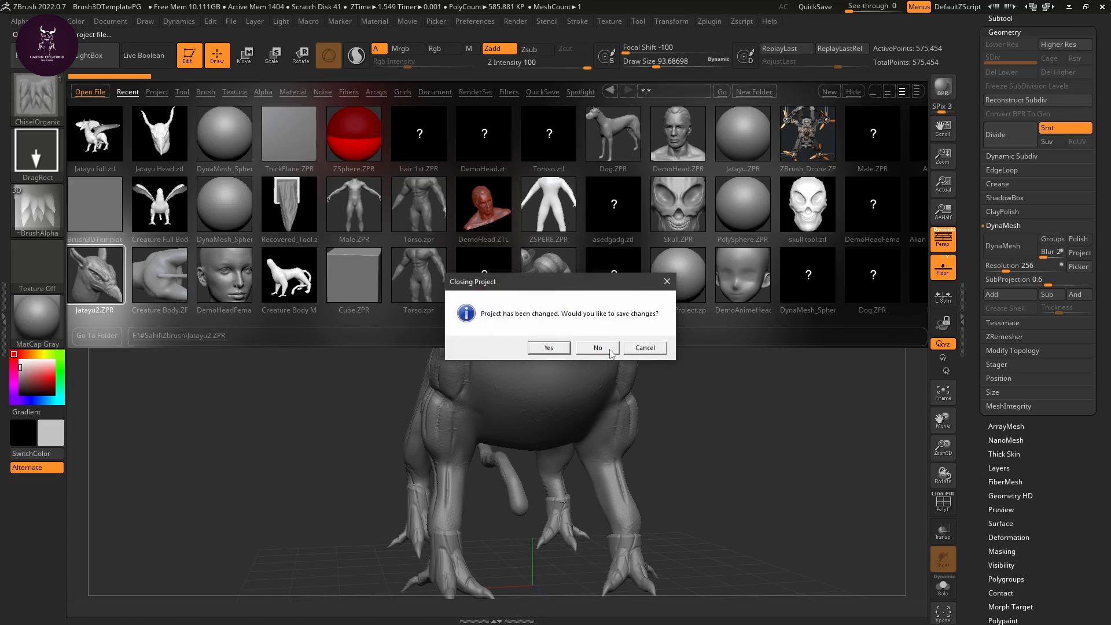
pyautogui.click(597, 348)
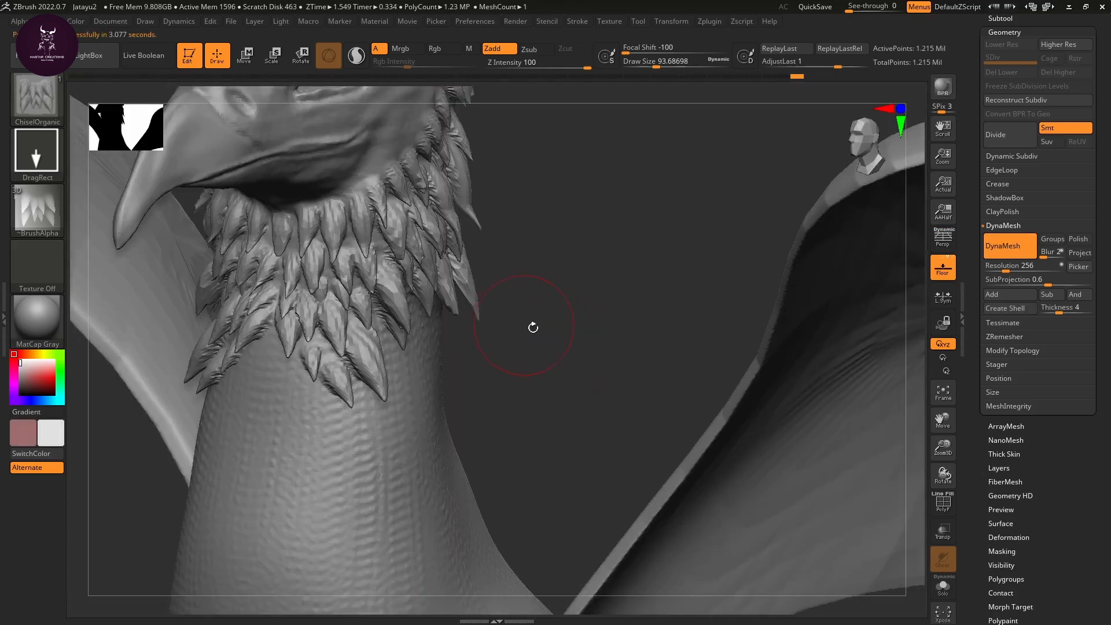
# Step: Try stamping the new fur cluster brush on the neck below the existing tufts, and undo the attempts
pyautogui.moveTo(609, 344); pyautogui.dragTo(556, 311)
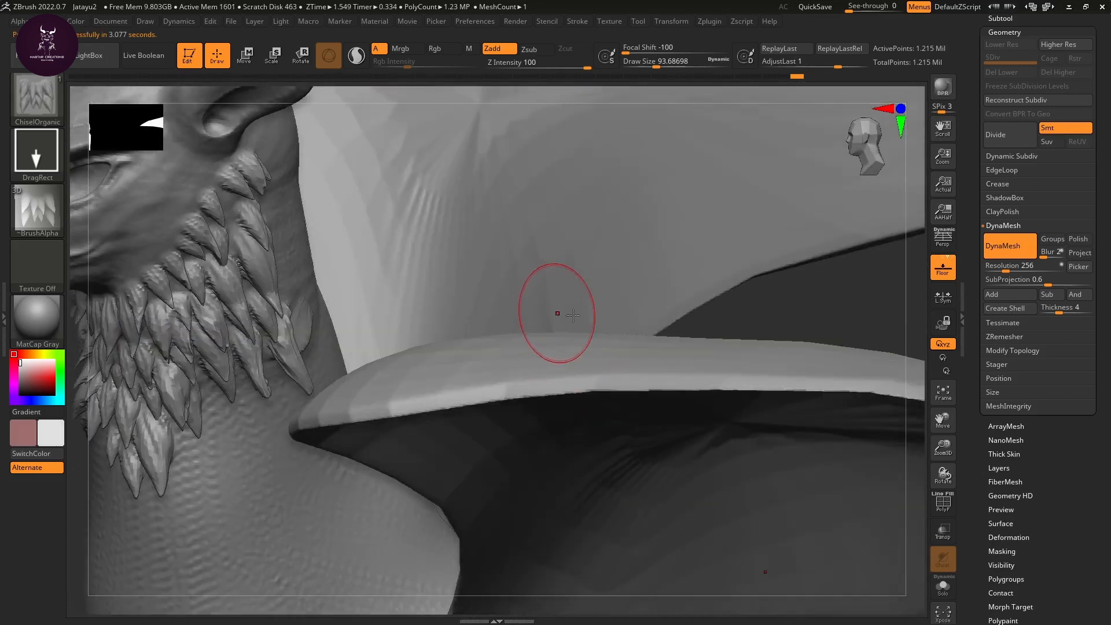
pyautogui.press('f')
pyautogui.moveTo(272, 377); pyautogui.dragTo(282, 398)
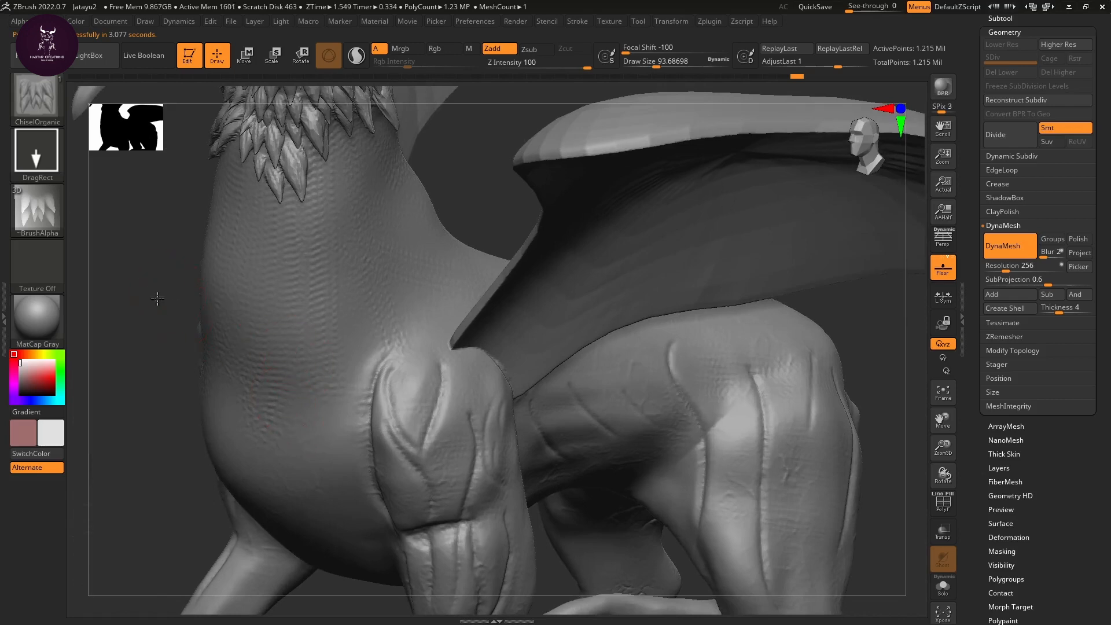
pyautogui.keyDown('alt'); pyautogui.moveTo(154, 298); pyautogui.dragTo(359, 301); pyautogui.keyUp('alt')
pyautogui.hotkey('ctrl', 'z')
pyautogui.hotkey('ctrl', 'z')
pyautogui.hotkey('ctrl', 'z')
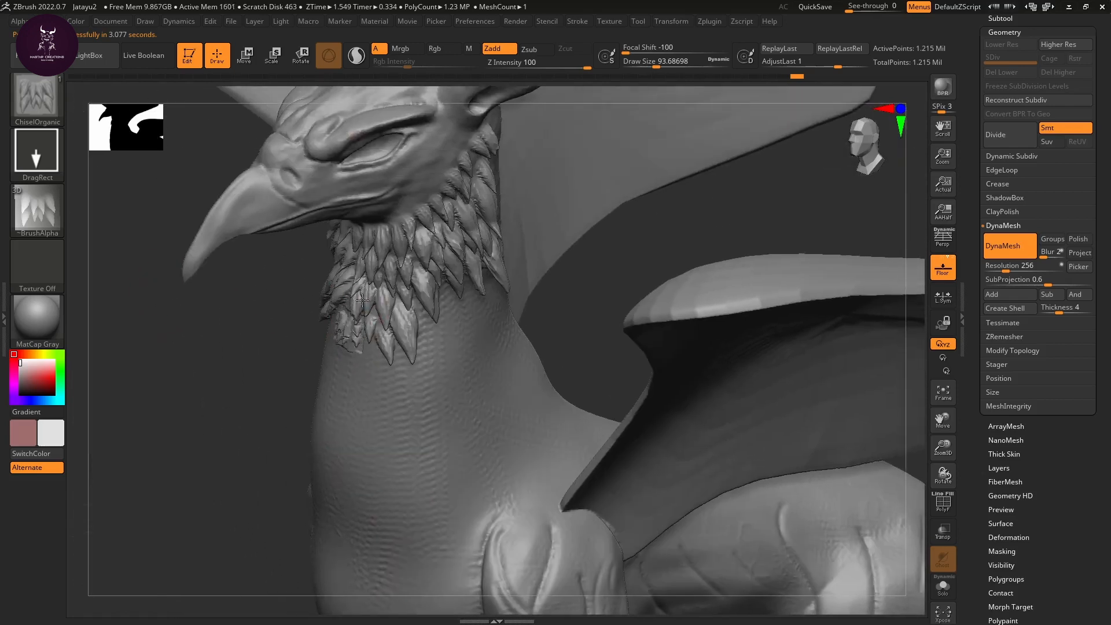
# Step: Try the fur cluster stamp on the side of the neck behind the tufts, and undo it
pyautogui.moveTo(498, 347); pyautogui.dragTo(470, 327)
pyautogui.moveTo(254, 376); pyautogui.dragTo(228, 376)
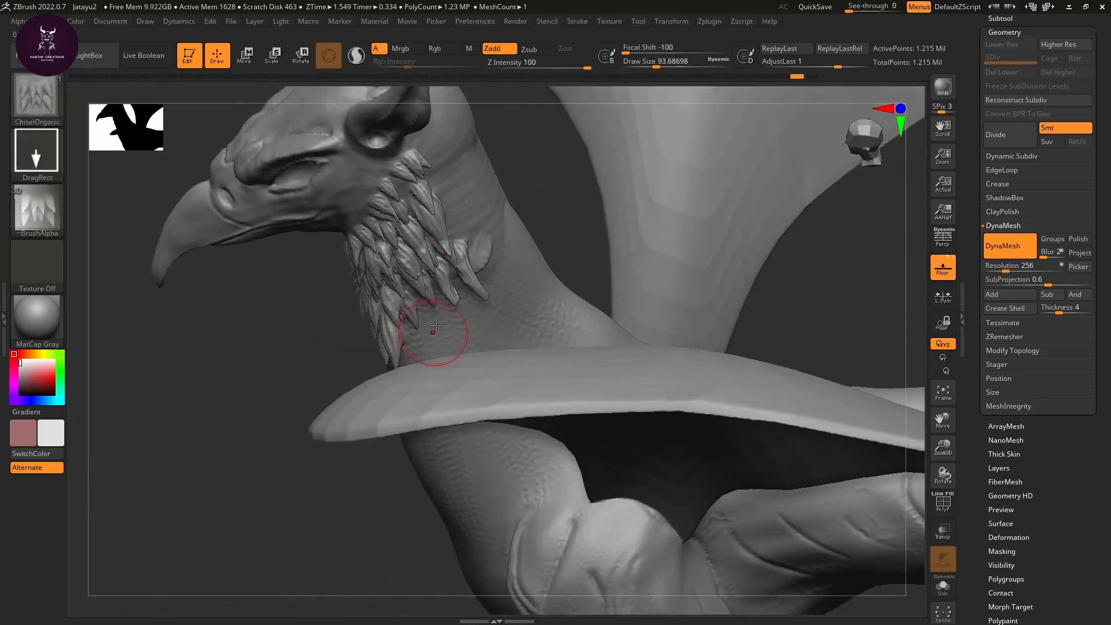
pyautogui.moveTo(422, 323)
pyautogui.mouseDown()
pyautogui.moveTo(449, 341)
pyautogui.moveTo(439, 327)
pyautogui.mouseUp()
pyautogui.hotkey('ctrl', 'z')
# Step: Inspect the fur cluster alpha assigned to the current brush
pyautogui.moveTo(301, 358); pyautogui.dragTo(322, 338)
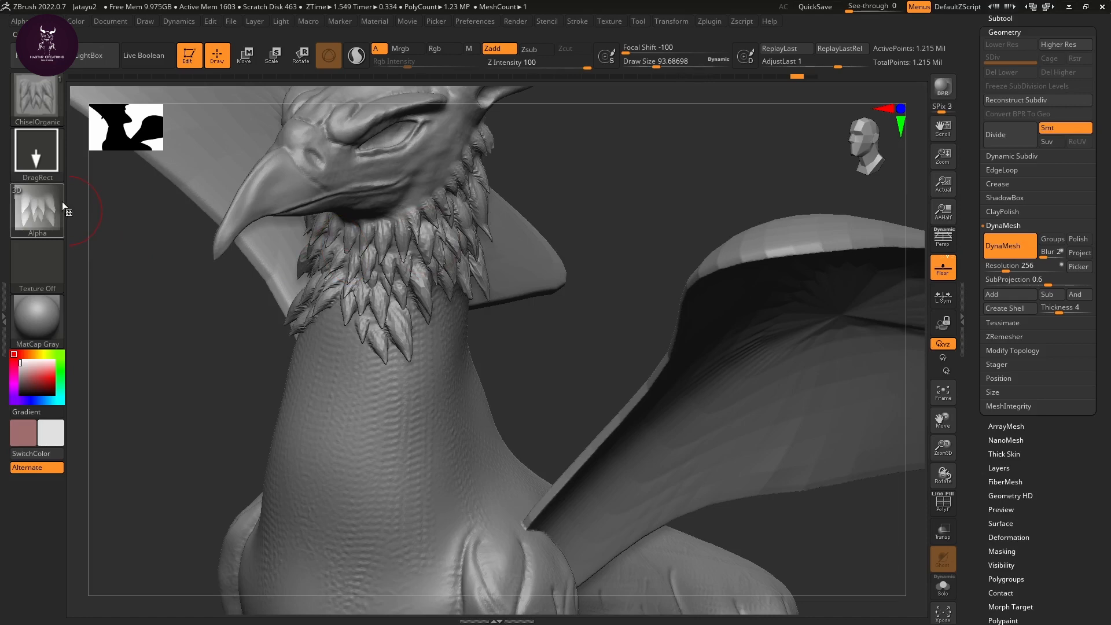
pyautogui.moveTo(58, 202)
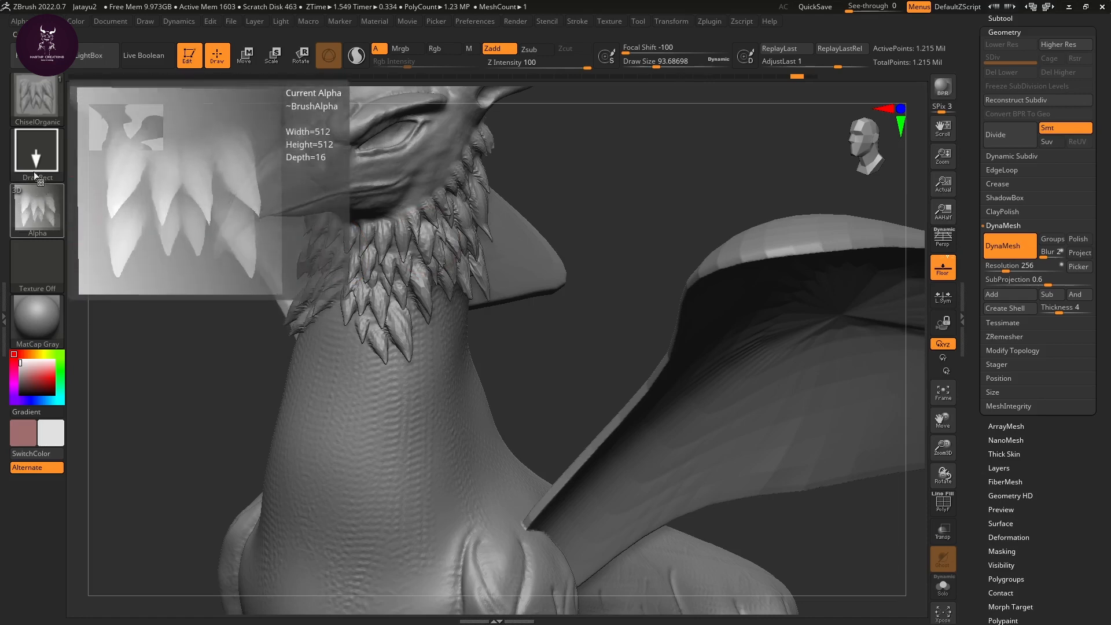
# Step: Compare the ChiselOrganic brush with the ChiselCreature brush and its set of alphas
pyautogui.click(51, 106)
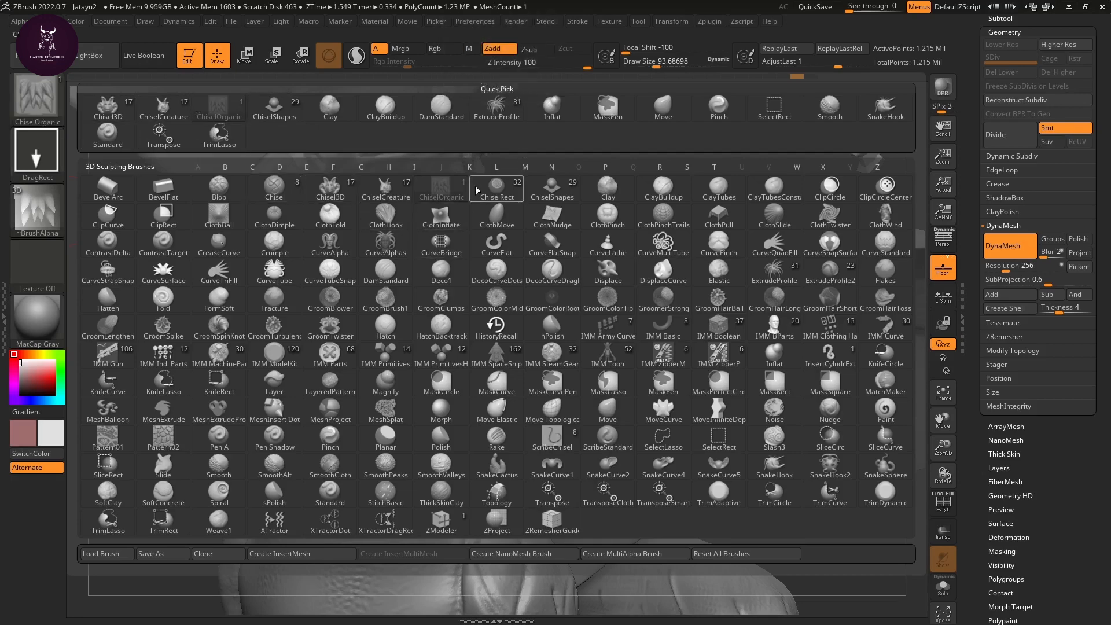
pyautogui.click(444, 189)
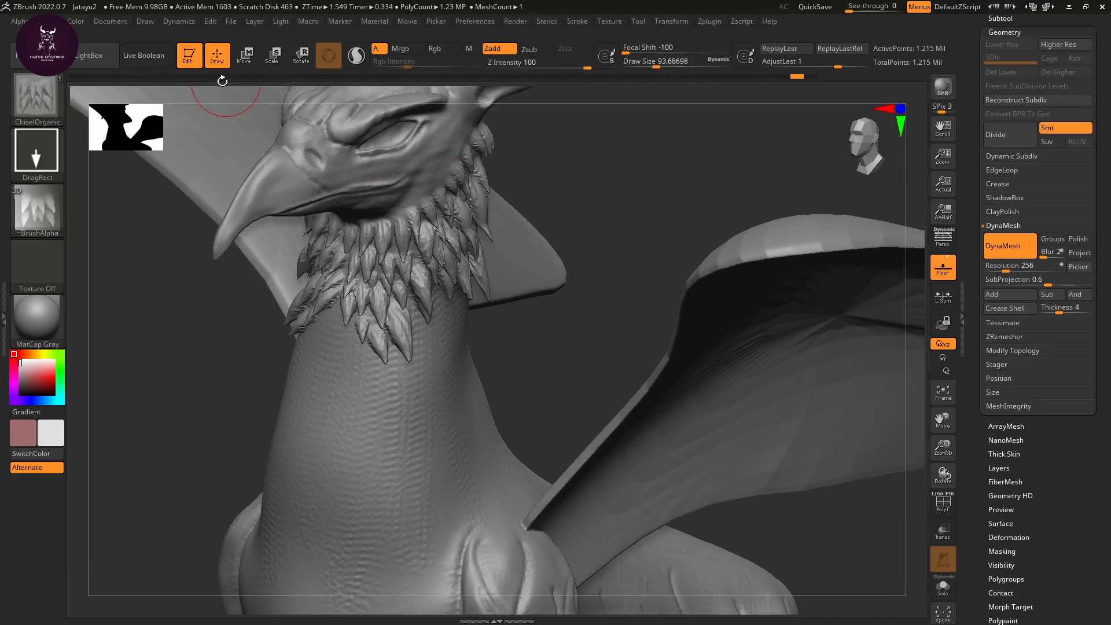
pyautogui.click(45, 98)
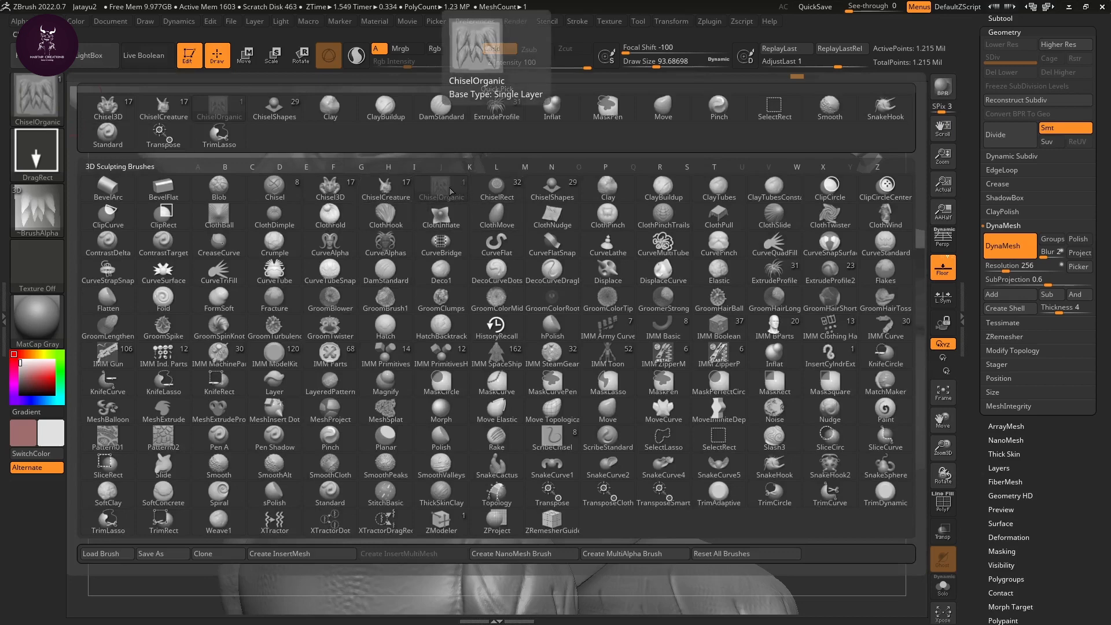
pyautogui.click(403, 195)
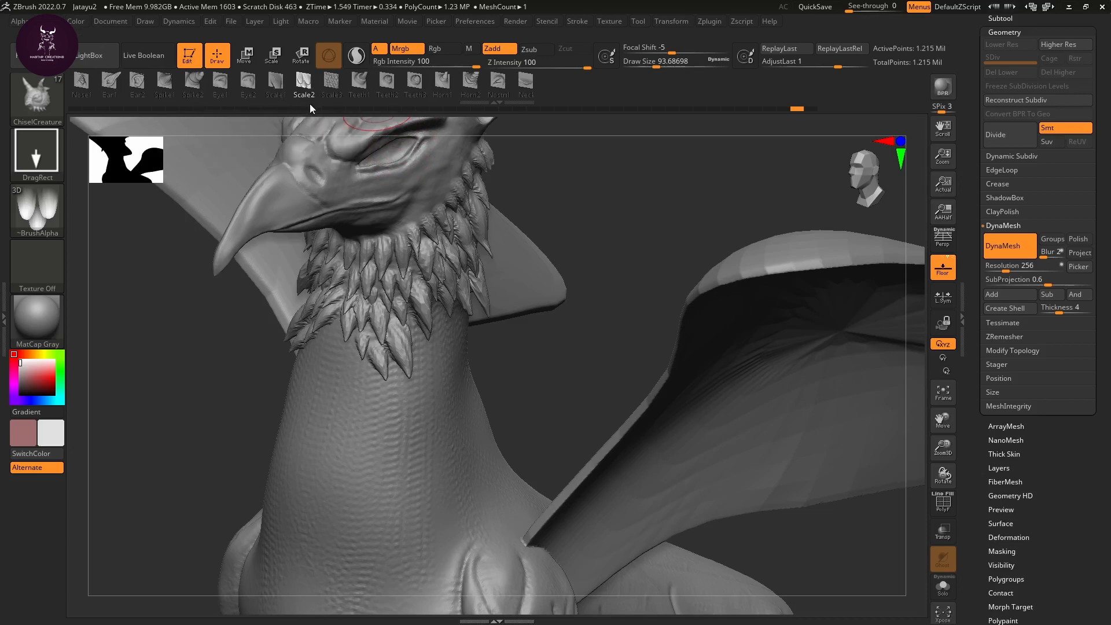
pyautogui.click(62, 95)
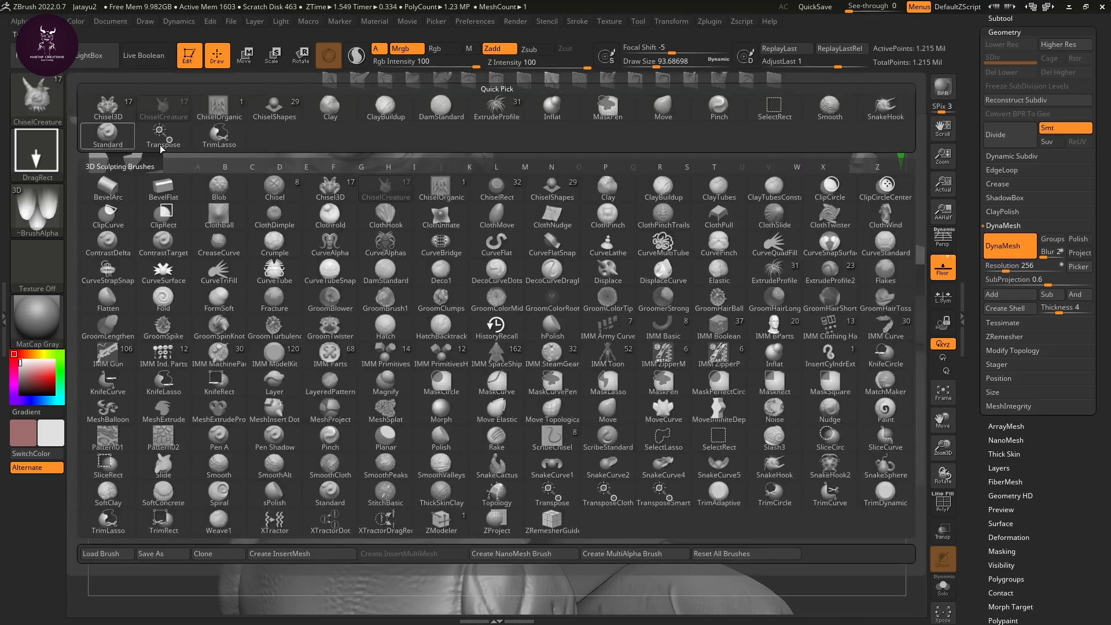
pyautogui.click(442, 189)
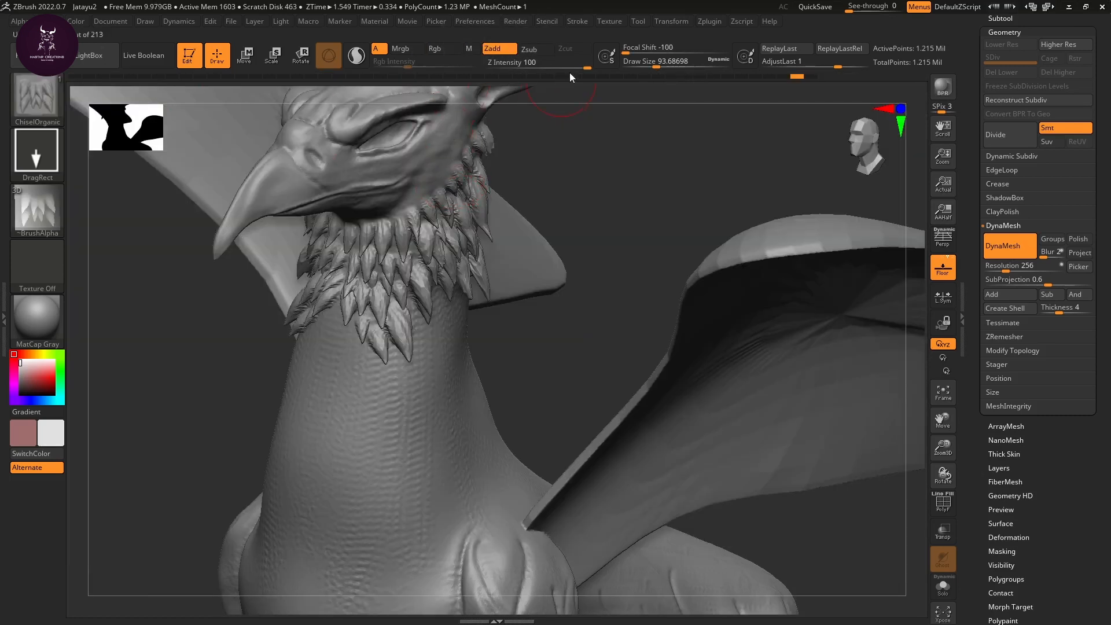
# Step: Check the ChiselShapes brush and its barrel alpha, and return to the ChiselOrganic brush
pyautogui.click(23, 94)
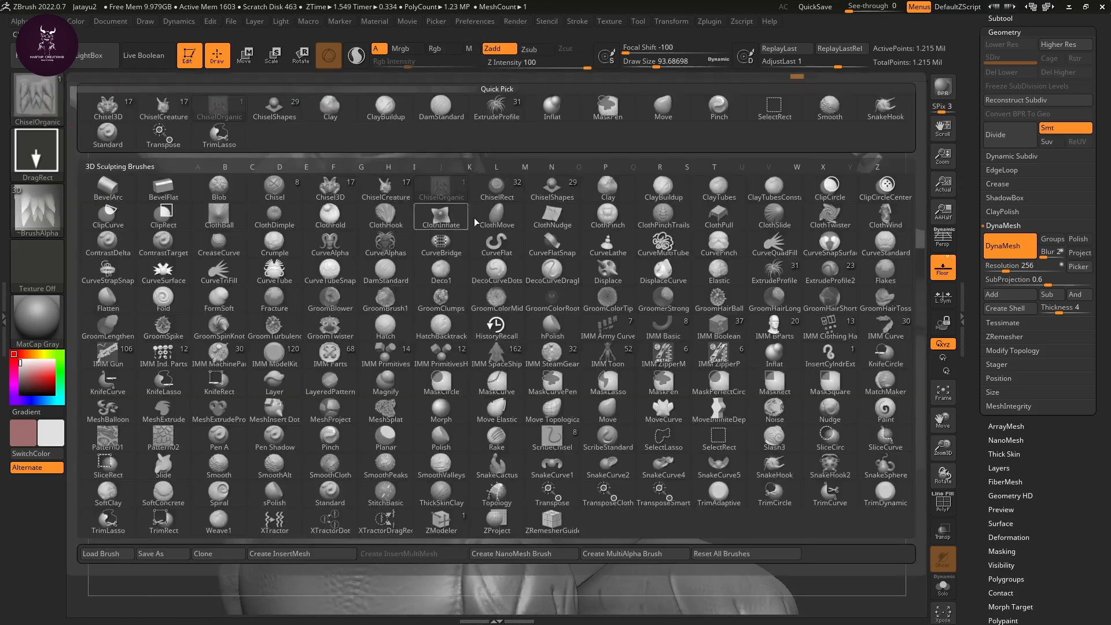
pyautogui.click(565, 195)
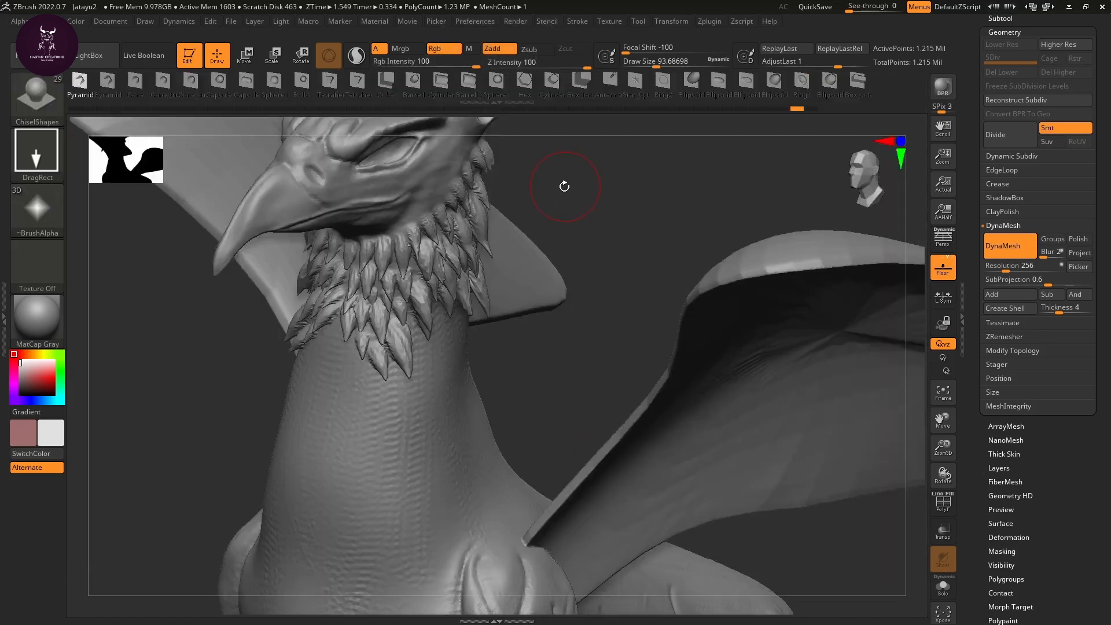
pyautogui.click(469, 82)
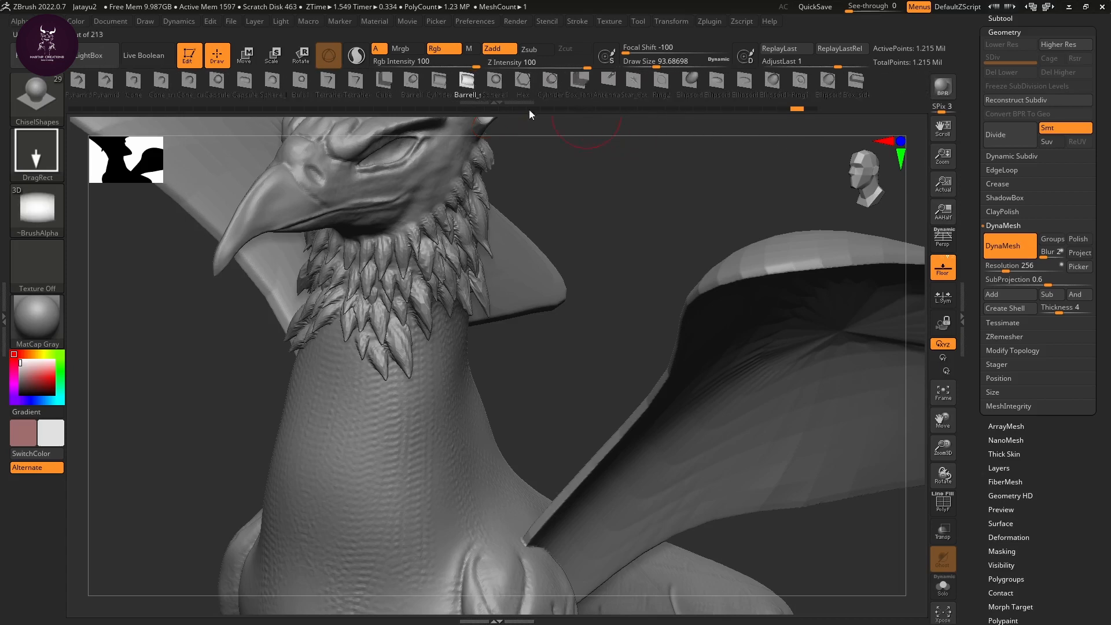
pyautogui.click(45, 94)
pyautogui.click(44, 88)
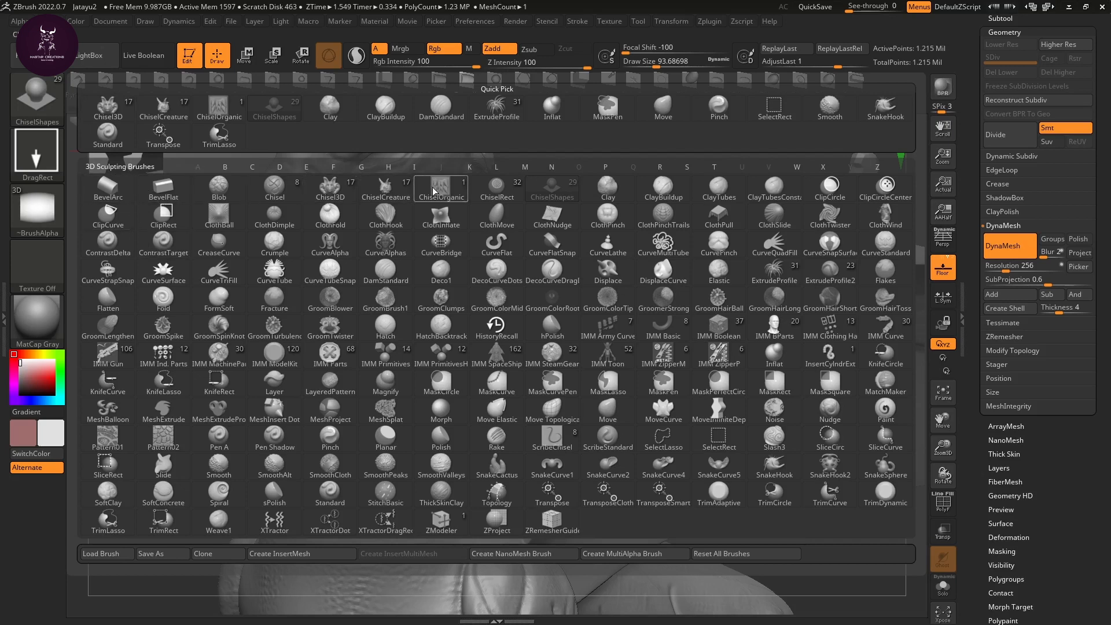
pyautogui.click(461, 200)
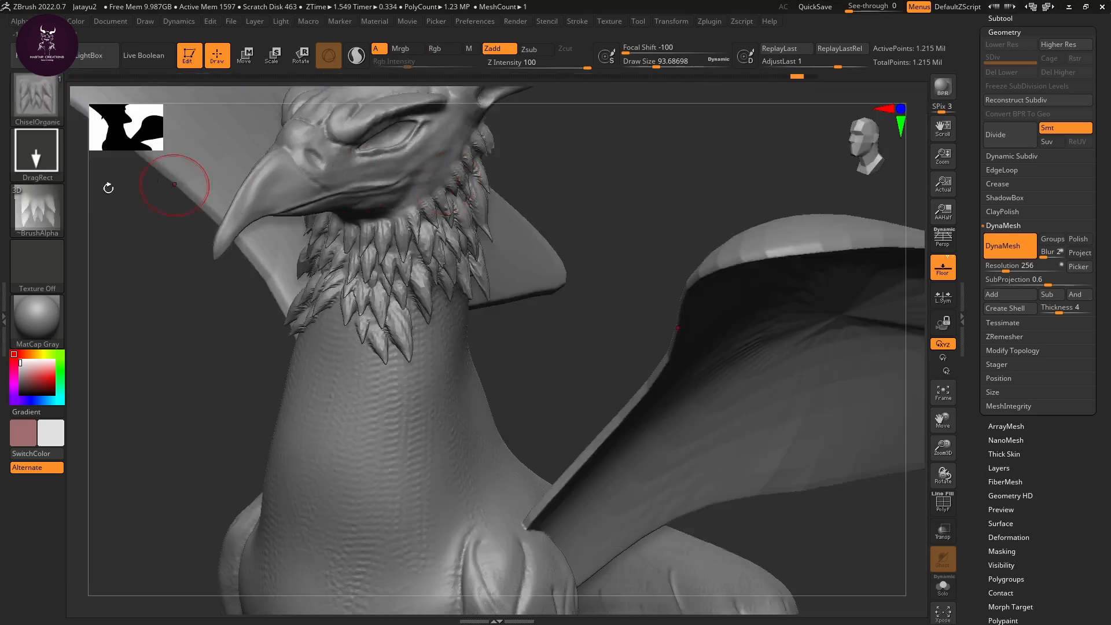
# Step: Check the alpha library and the Chisel3D brush for the original fur alphas, and return to ChiselOrganic
pyautogui.click(48, 210)
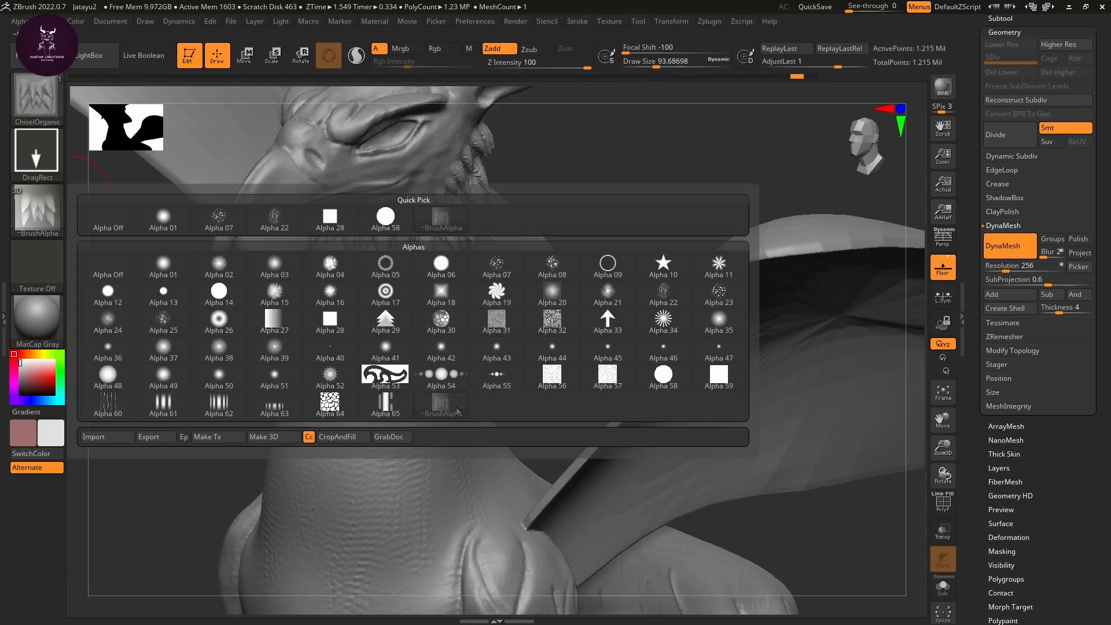
pyautogui.click(43, 102)
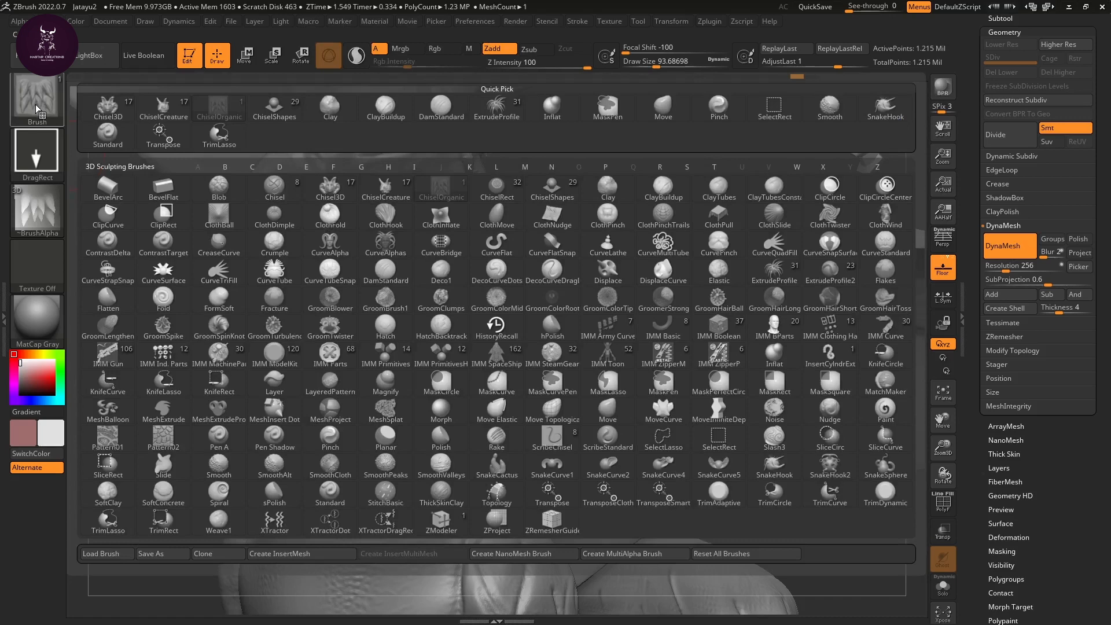
pyautogui.click(124, 108)
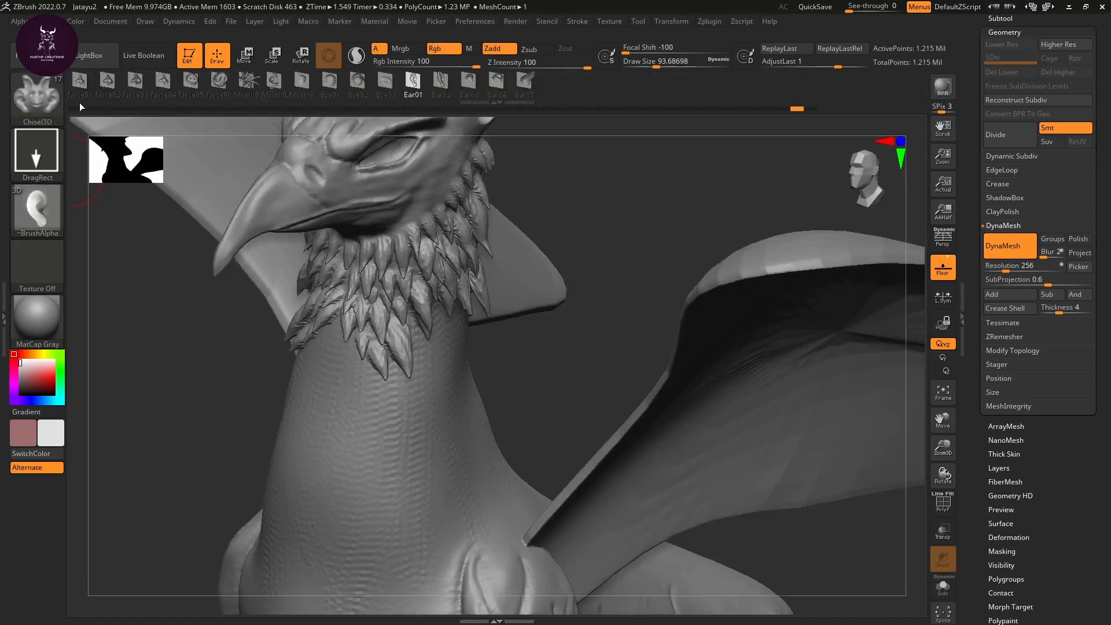
pyautogui.click(49, 105)
pyautogui.click(213, 108)
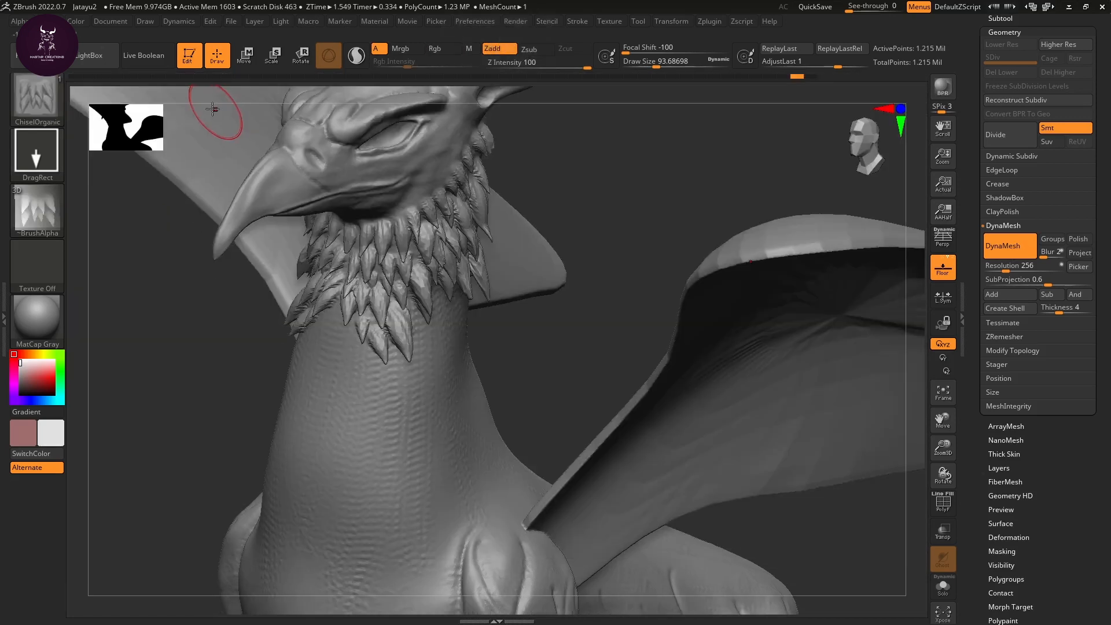
pyautogui.click(30, 109)
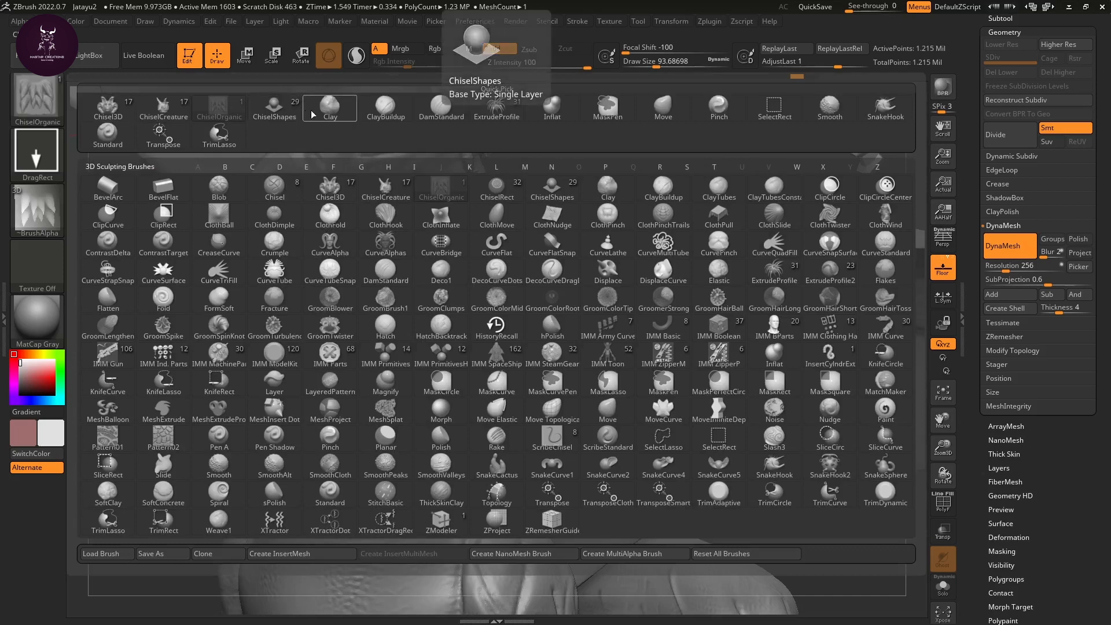
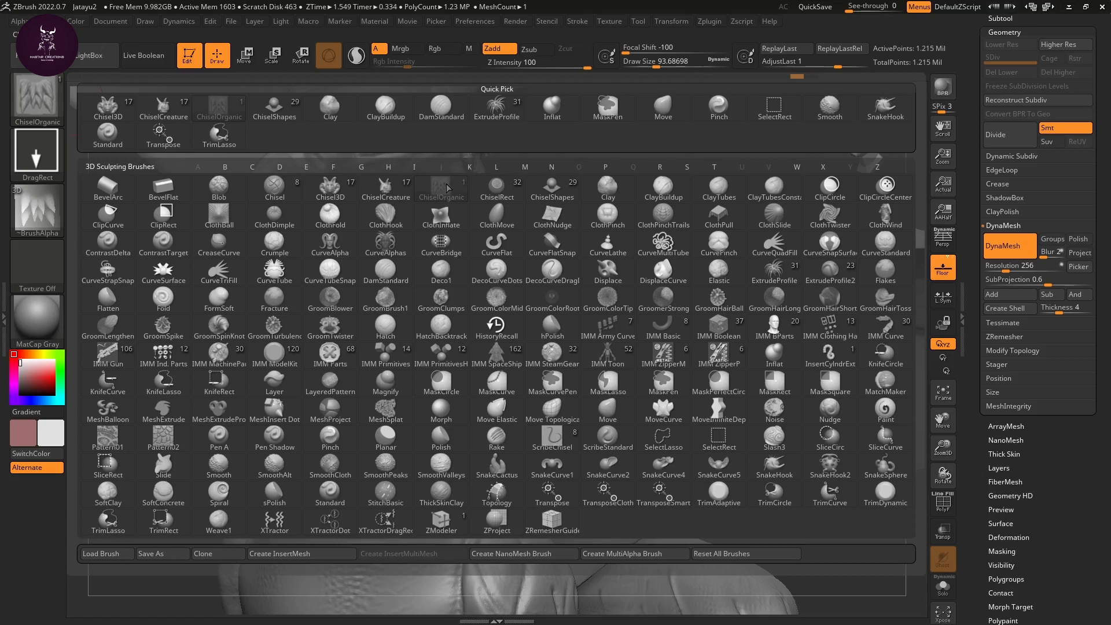
pyautogui.click(447, 188)
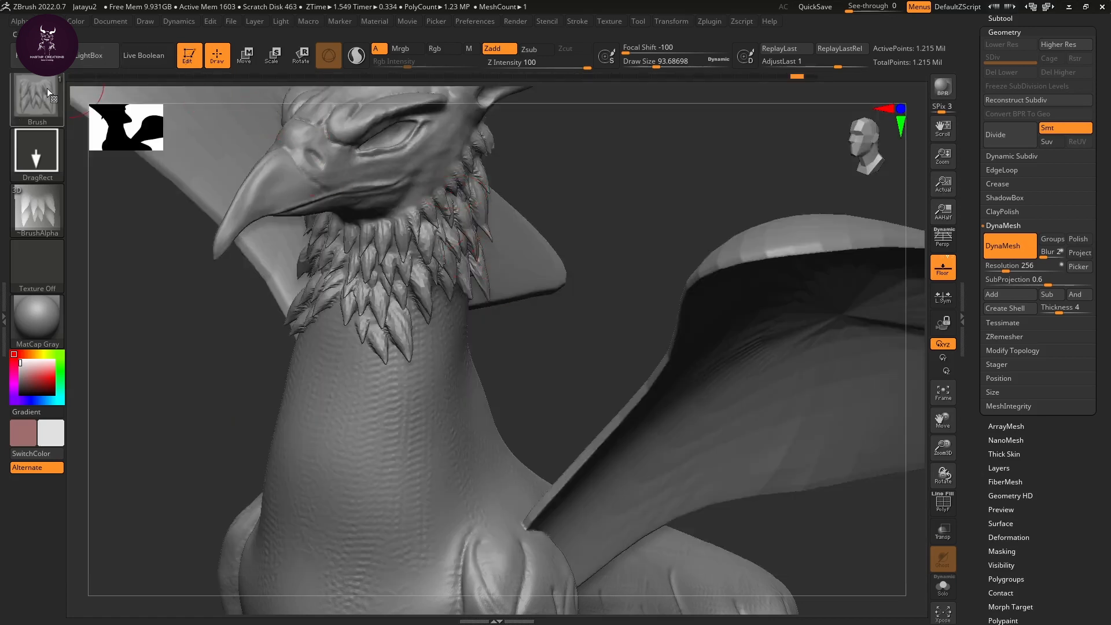
# Step: Reset all brushes to their defaults and reselect the ChiselOrganic brush
pyautogui.click(47, 88)
pyautogui.click(13, 102)
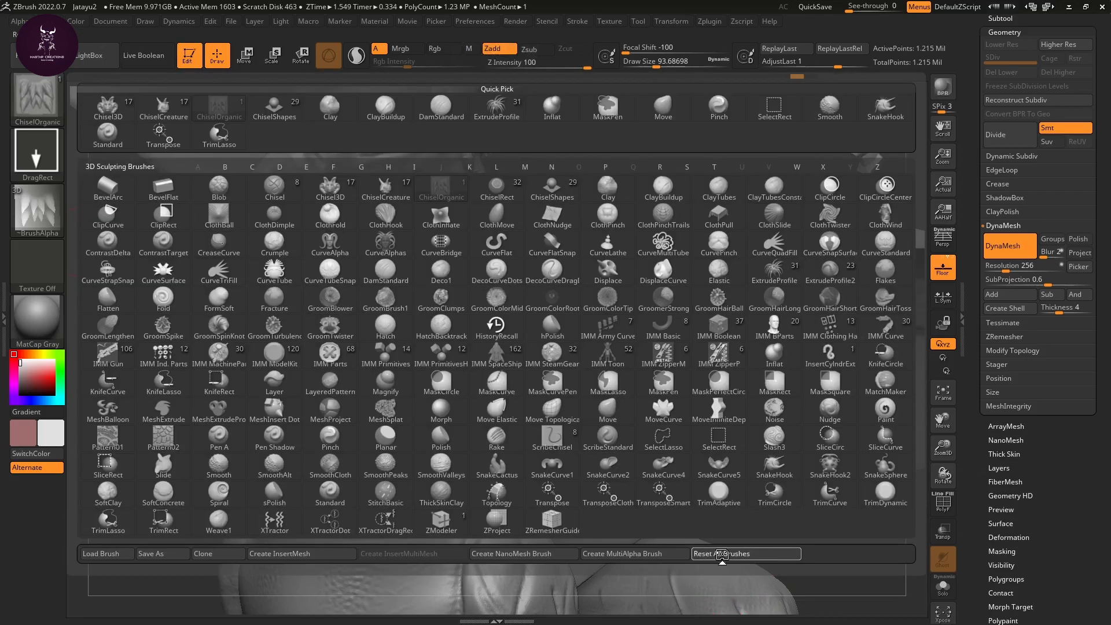
pyautogui.click(723, 554)
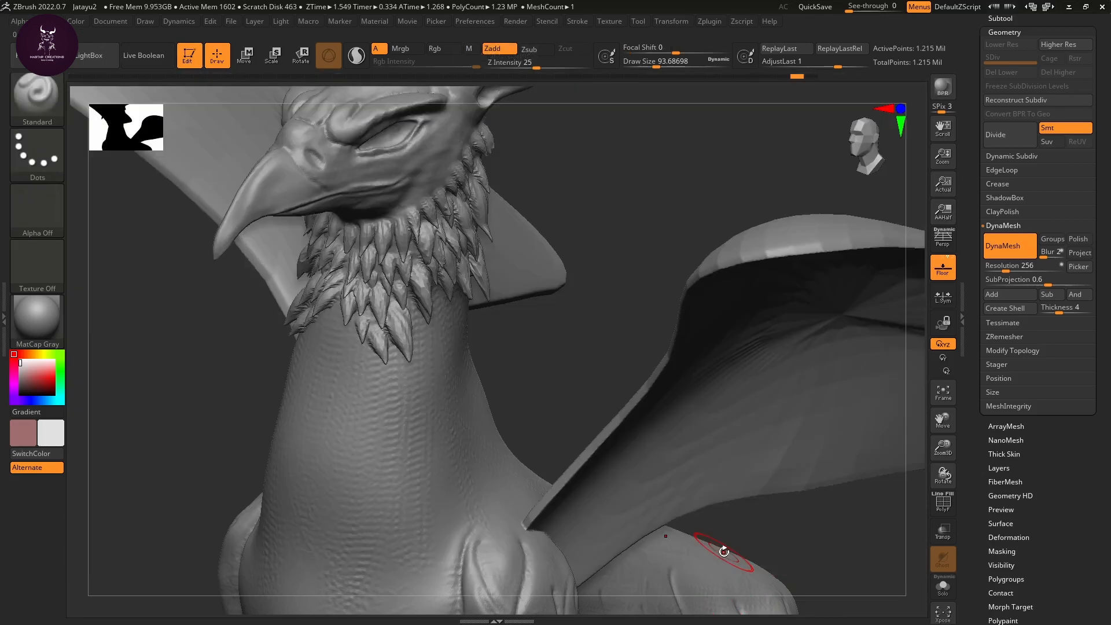
pyautogui.click(60, 107)
pyautogui.click(448, 157)
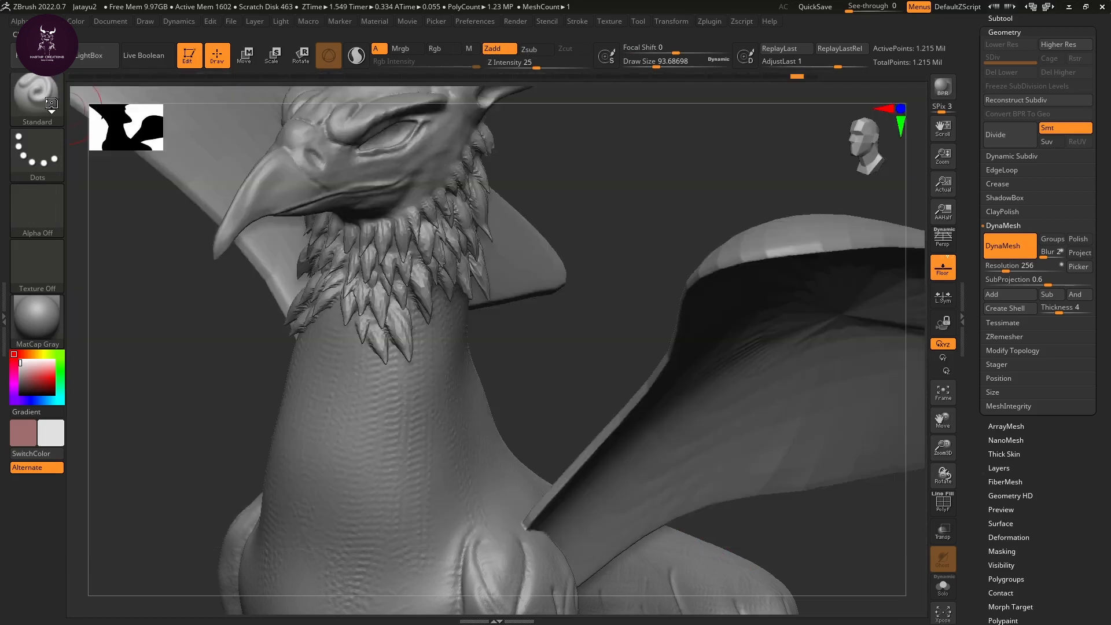
pyautogui.press('1')
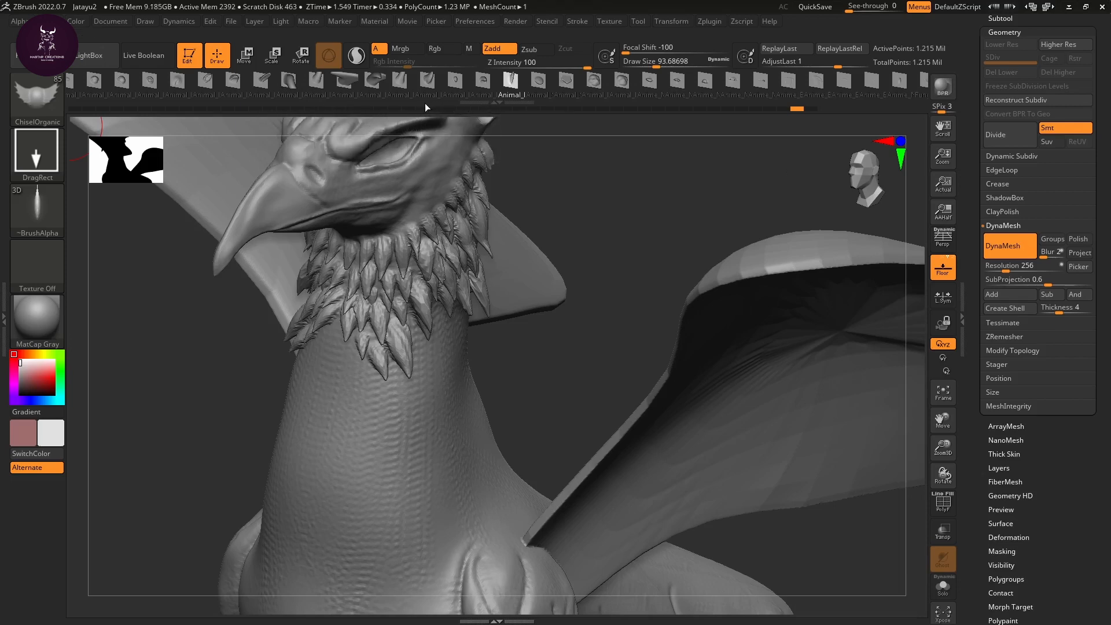
# Step: Enlarge the brush's alpha previews and choose the Animal_Fur01 alpha
pyautogui.moveTo(484, 102); pyautogui.dragTo(471, 149)
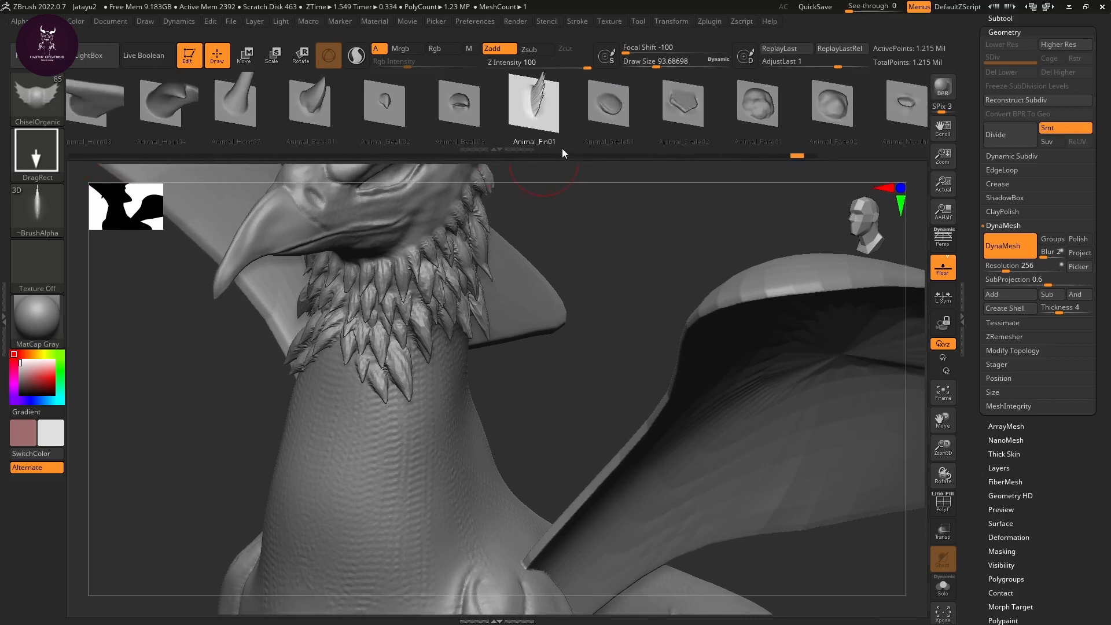
pyautogui.moveTo(558, 151)
pyautogui.mouseDown()
pyautogui.moveTo(846, 175)
pyautogui.moveTo(787, 166)
pyautogui.moveTo(1110, 236)
pyautogui.mouseUp()
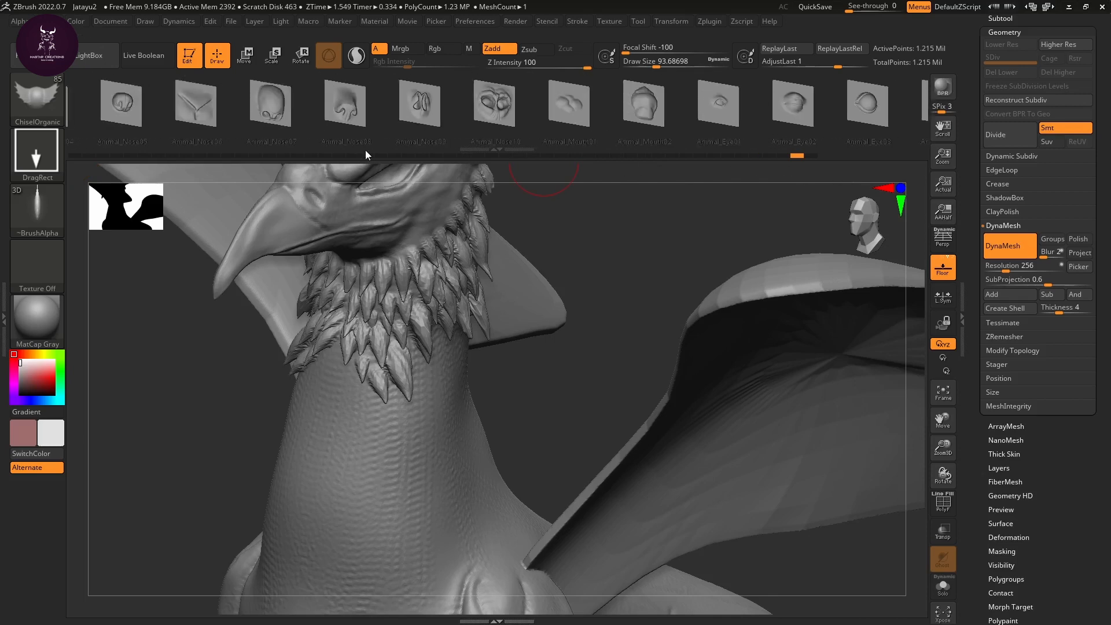
pyautogui.moveTo(173, 154); pyautogui.dragTo(1110, 198)
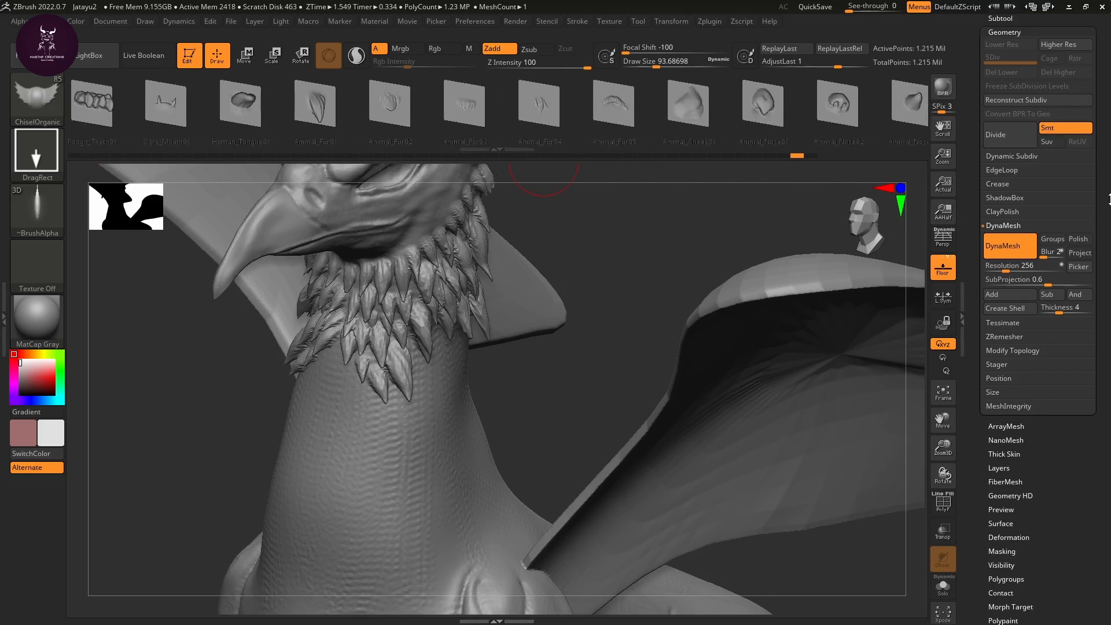
pyautogui.click(329, 100)
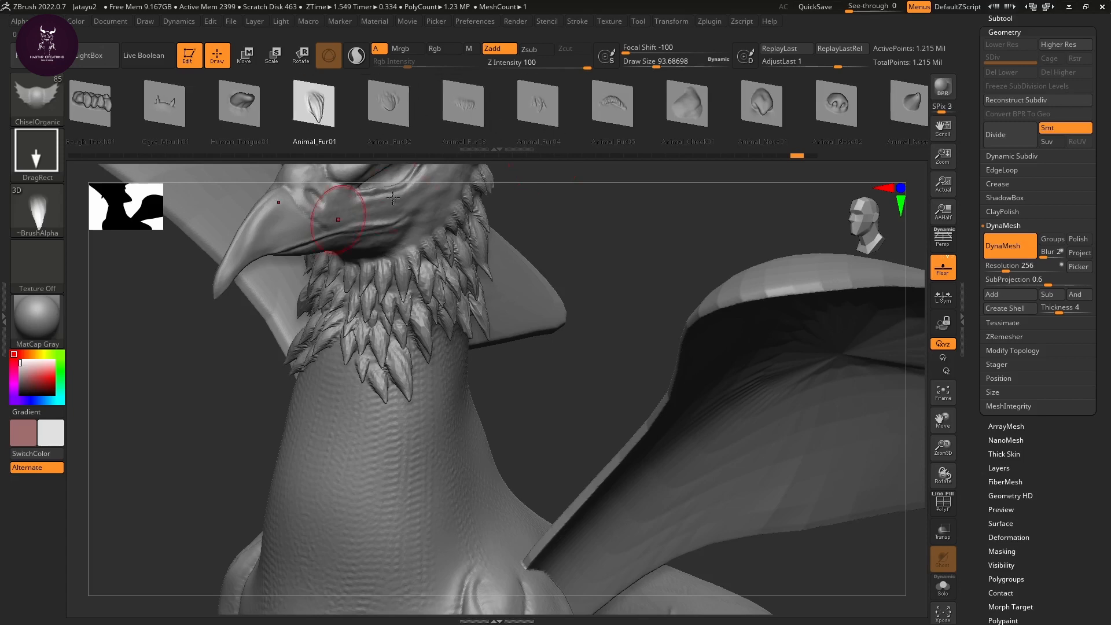
# Step: Stamp Animal_Fur01 tufts below the existing ones across the front of the neck
pyautogui.moveTo(425, 359); pyautogui.dragTo(407, 306)
pyautogui.moveTo(584, 404); pyautogui.dragTo(496, 399)
pyautogui.moveTo(301, 390)
pyautogui.mouseDown()
pyautogui.moveTo(265, 393)
pyautogui.moveTo(409, 373)
pyautogui.moveTo(418, 353)
pyautogui.mouseUp()
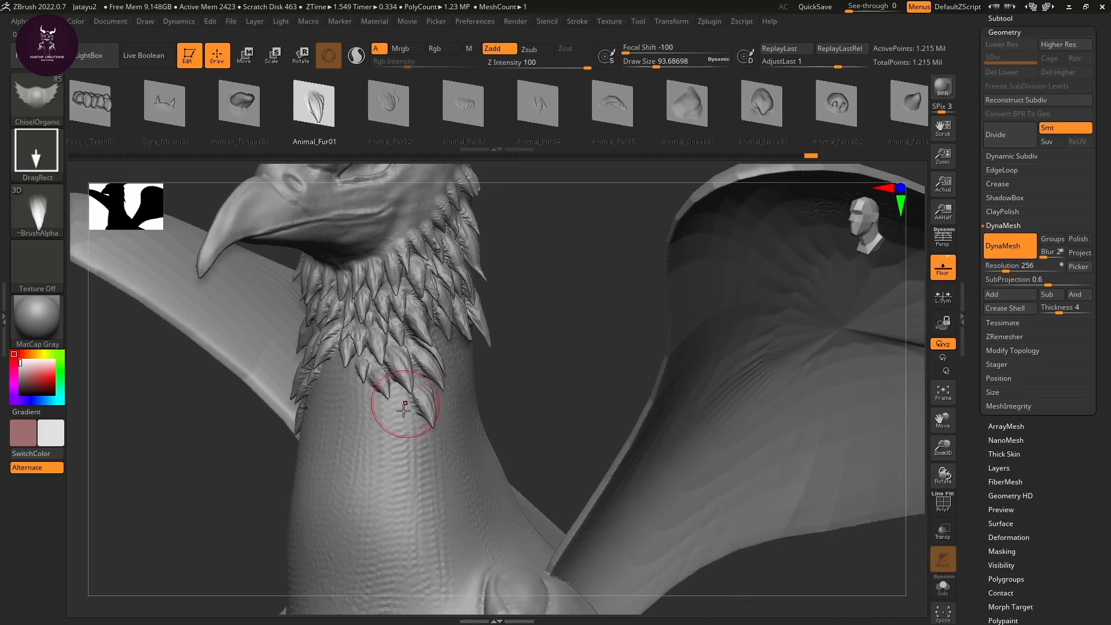
pyautogui.moveTo(402, 398)
pyautogui.mouseDown()
pyautogui.moveTo(404, 353)
pyautogui.moveTo(348, 356)
pyautogui.mouseUp()
pyautogui.moveTo(278, 405)
pyautogui.mouseDown()
pyautogui.moveTo(235, 401)
pyautogui.moveTo(336, 373)
pyautogui.mouseUp()
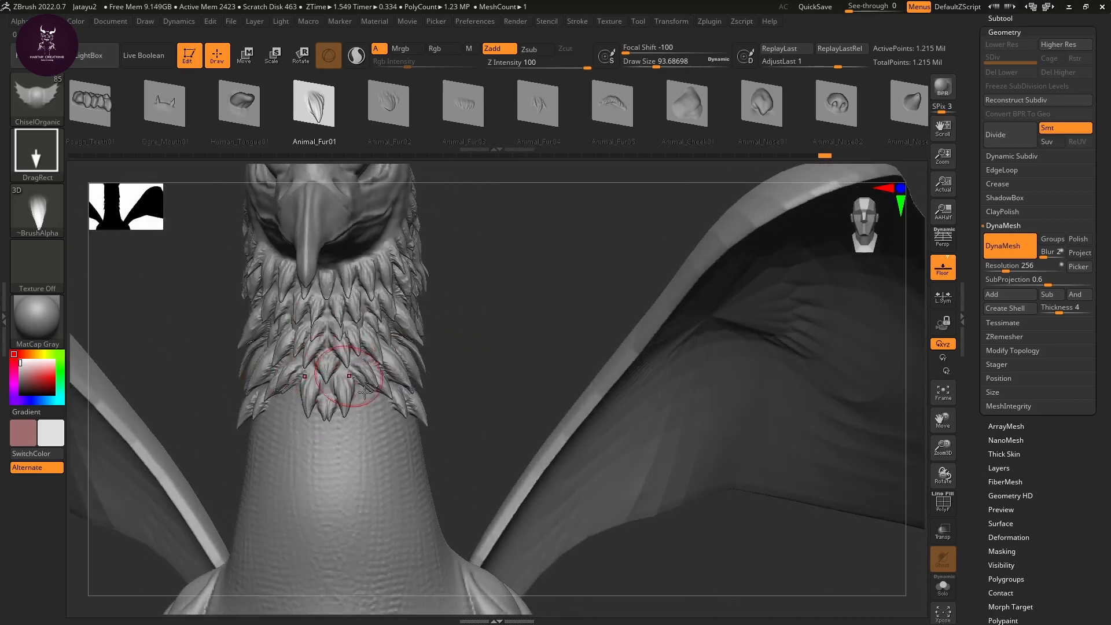
pyautogui.moveTo(374, 421); pyautogui.dragTo(342, 370)
pyautogui.moveTo(369, 446); pyautogui.dragTo(353, 369)
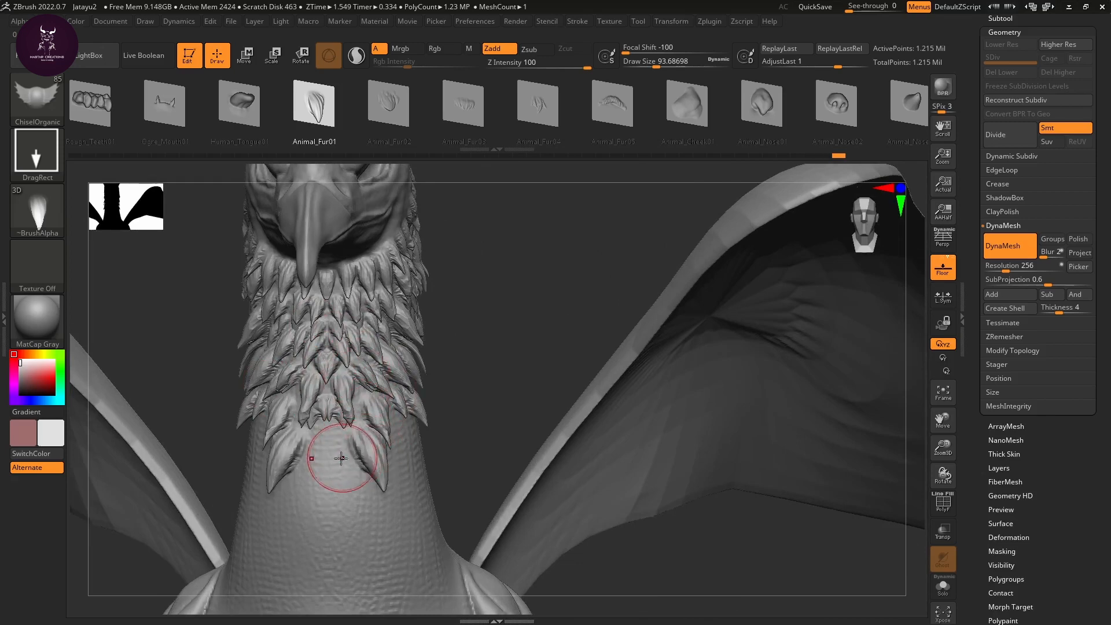
pyautogui.moveTo(341, 456); pyautogui.dragTo(329, 383)
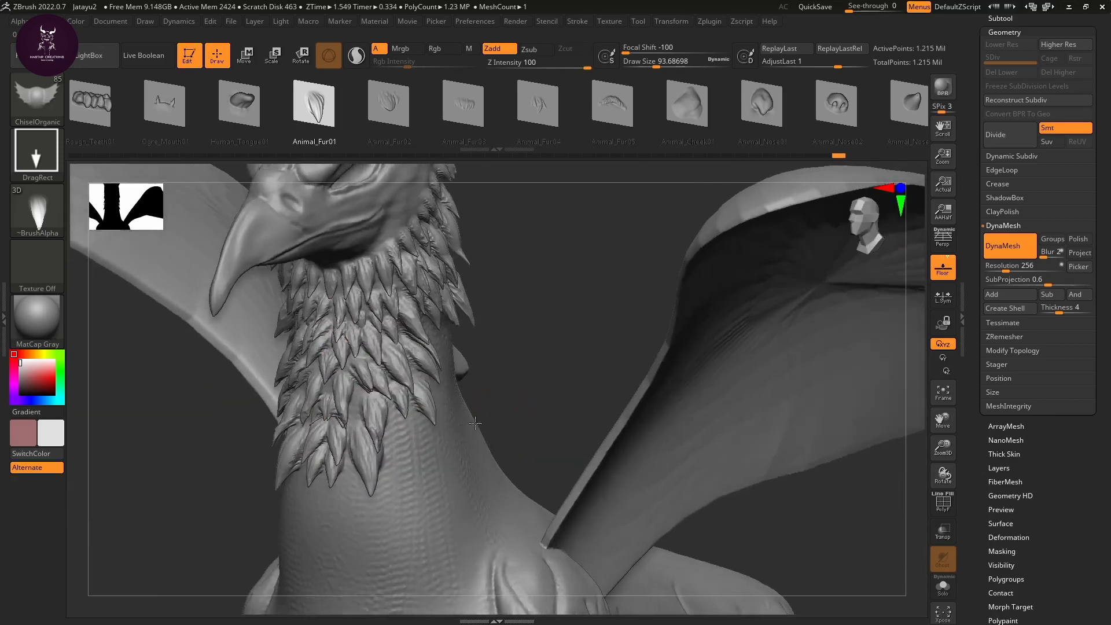
# Step: Stamp overlapping Animal_Fur01 tufts down the side of the neck, extending the feathers toward the shoulder
pyautogui.moveTo(442, 453)
pyautogui.mouseDown()
pyautogui.moveTo(400, 448)
pyautogui.moveTo(366, 357)
pyautogui.mouseUp()
pyautogui.moveTo(561, 329); pyautogui.dragTo(518, 331)
pyautogui.moveTo(452, 343); pyautogui.dragTo(415, 316)
pyautogui.moveTo(455, 361); pyautogui.dragTo(427, 318)
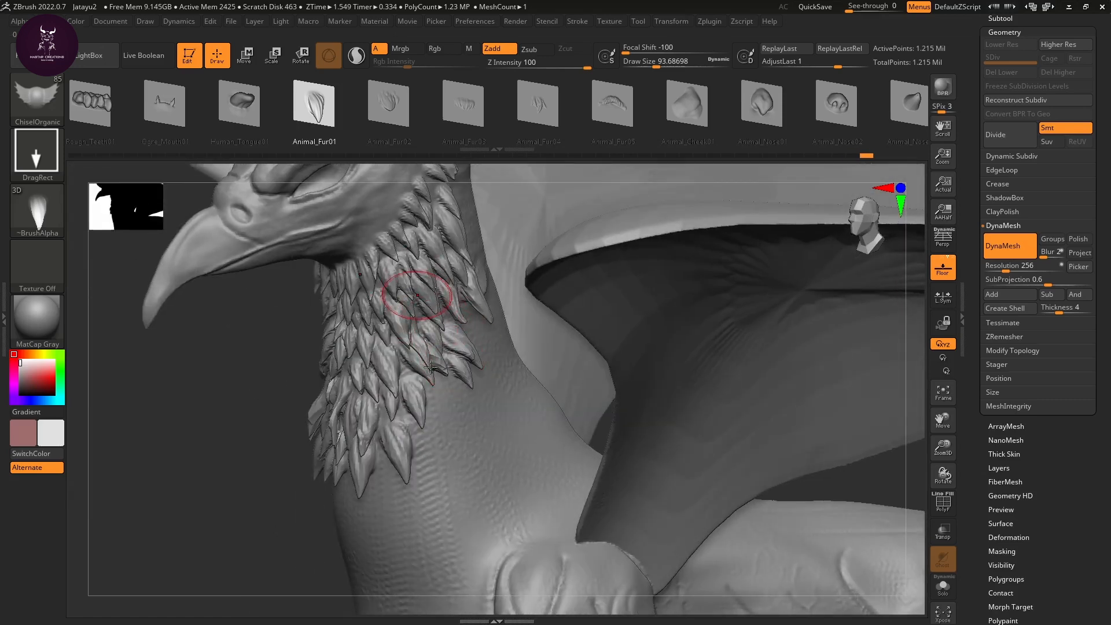
pyautogui.moveTo(447, 415); pyautogui.dragTo(438, 382)
pyautogui.moveTo(462, 397); pyautogui.dragTo(424, 350)
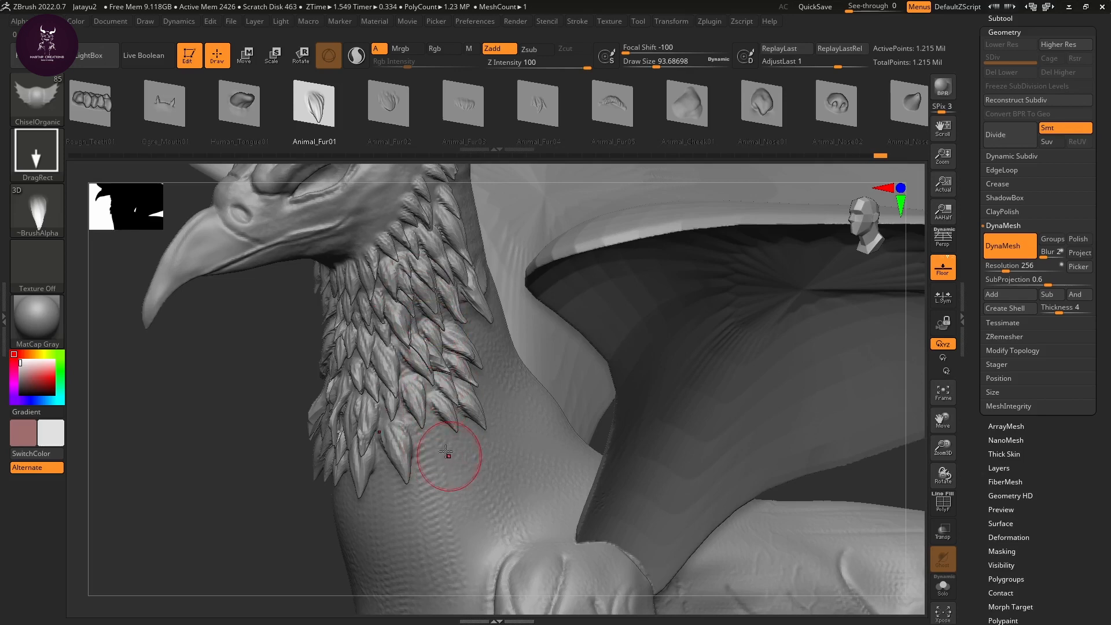
pyautogui.moveTo(450, 454); pyautogui.dragTo(422, 405)
pyautogui.moveTo(473, 407); pyautogui.dragTo(458, 381)
pyautogui.moveTo(499, 475); pyautogui.dragTo(458, 418)
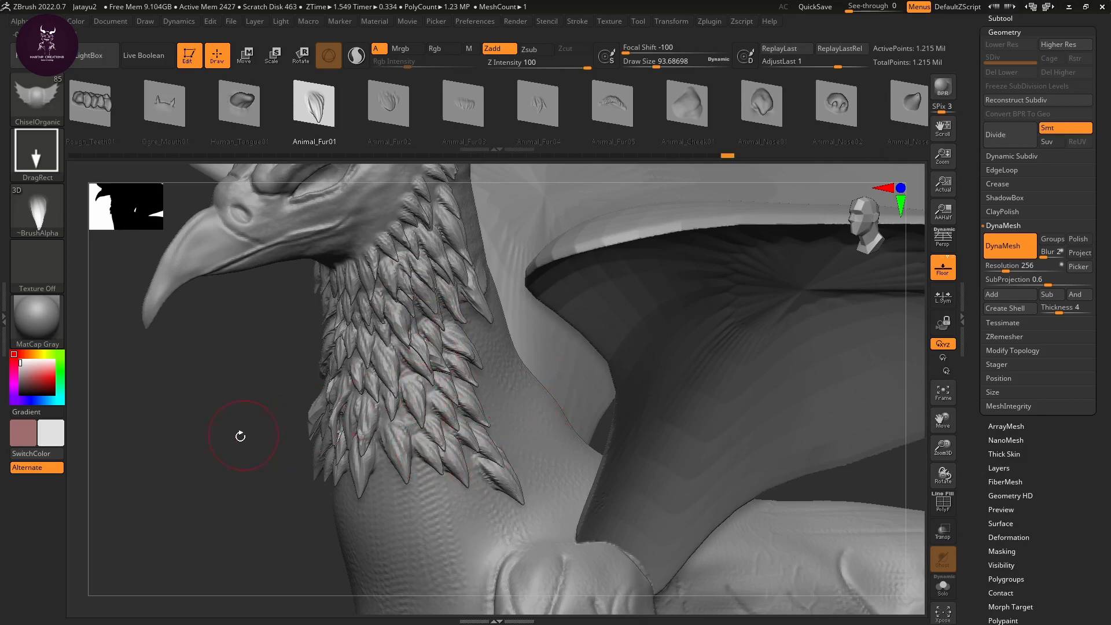
# Step: Stamp a first row of Animal_Fur01 tufts across the lower chest and up toward both shoulders
pyautogui.moveTo(257, 483); pyautogui.dragTo(263, 414)
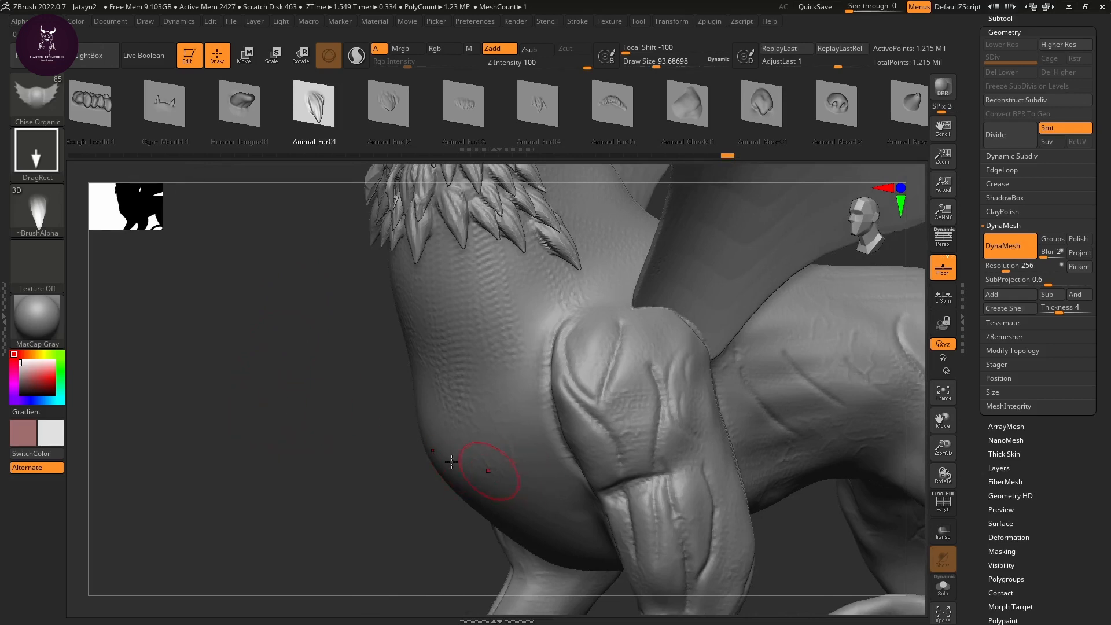
pyautogui.moveTo(321, 460); pyautogui.dragTo(385, 472)
pyautogui.moveTo(457, 465); pyautogui.dragTo(442, 351)
pyautogui.moveTo(413, 405); pyautogui.dragTo(422, 363)
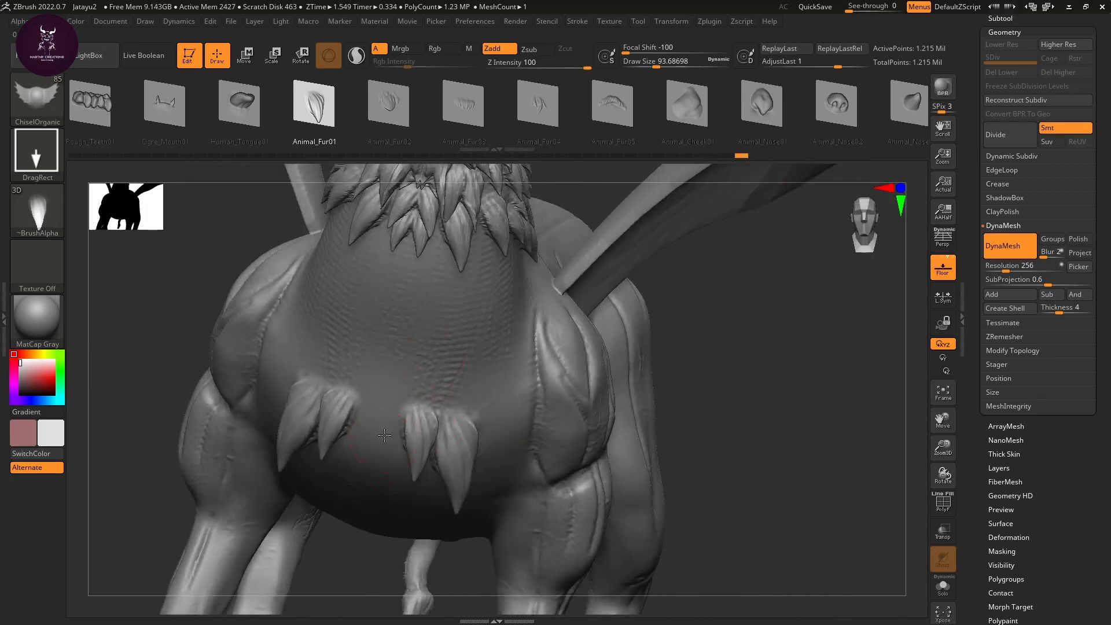
pyautogui.moveTo(386, 446); pyautogui.dragTo(380, 373)
pyautogui.moveTo(500, 454); pyautogui.dragTo(489, 365)
pyautogui.moveTo(525, 421); pyautogui.dragTo(505, 342)
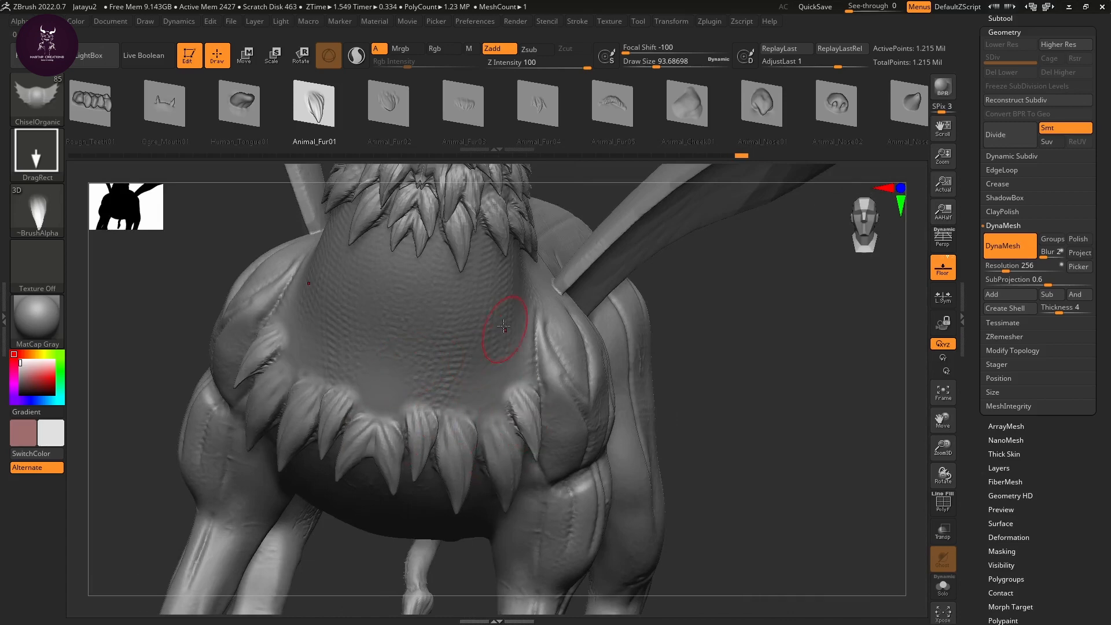
# Step: Stamp more overlapping Animal_Fur01 tufts above the first row on the lower chest
pyautogui.moveTo(490, 422); pyautogui.dragTo(469, 347)
pyautogui.moveTo(509, 440); pyautogui.dragTo(480, 358)
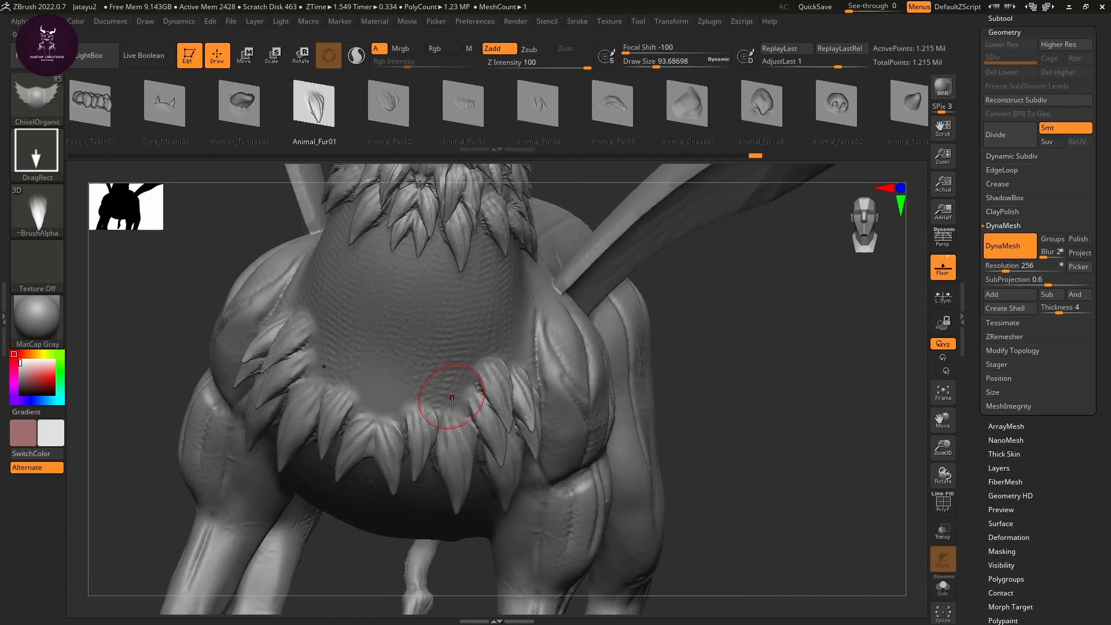
pyautogui.moveTo(457, 428)
pyautogui.mouseDown()
pyautogui.moveTo(446, 370)
pyautogui.moveTo(420, 383)
pyautogui.moveTo(372, 367)
pyautogui.mouseUp()
pyautogui.moveTo(377, 406); pyautogui.dragTo(391, 322)
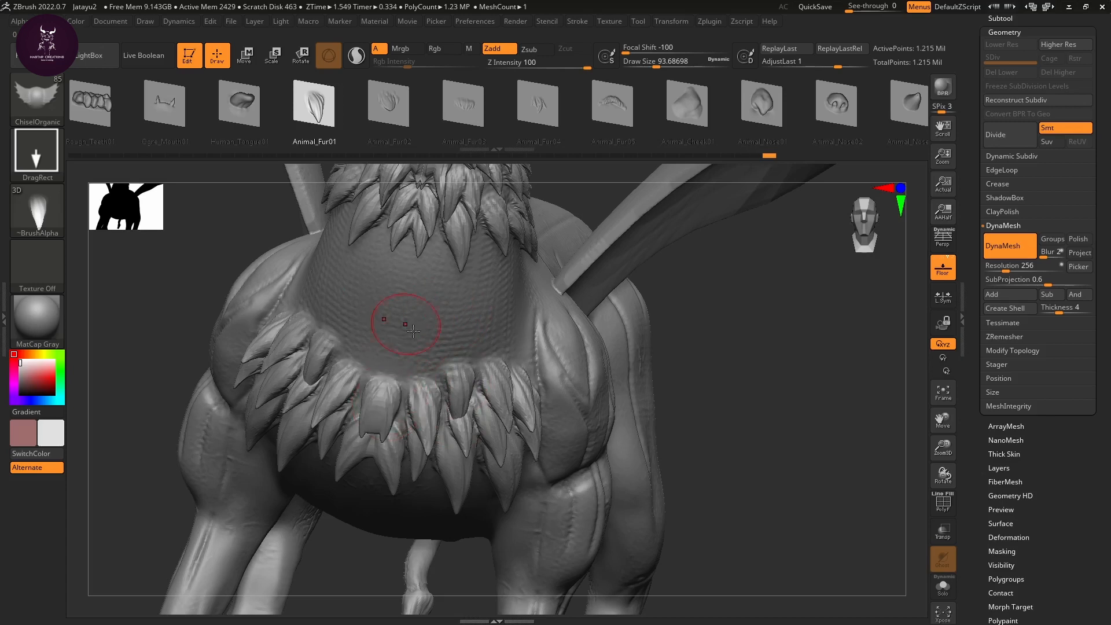
pyautogui.moveTo(417, 377); pyautogui.dragTo(441, 292)
pyautogui.moveTo(458, 405); pyautogui.dragTo(459, 305)
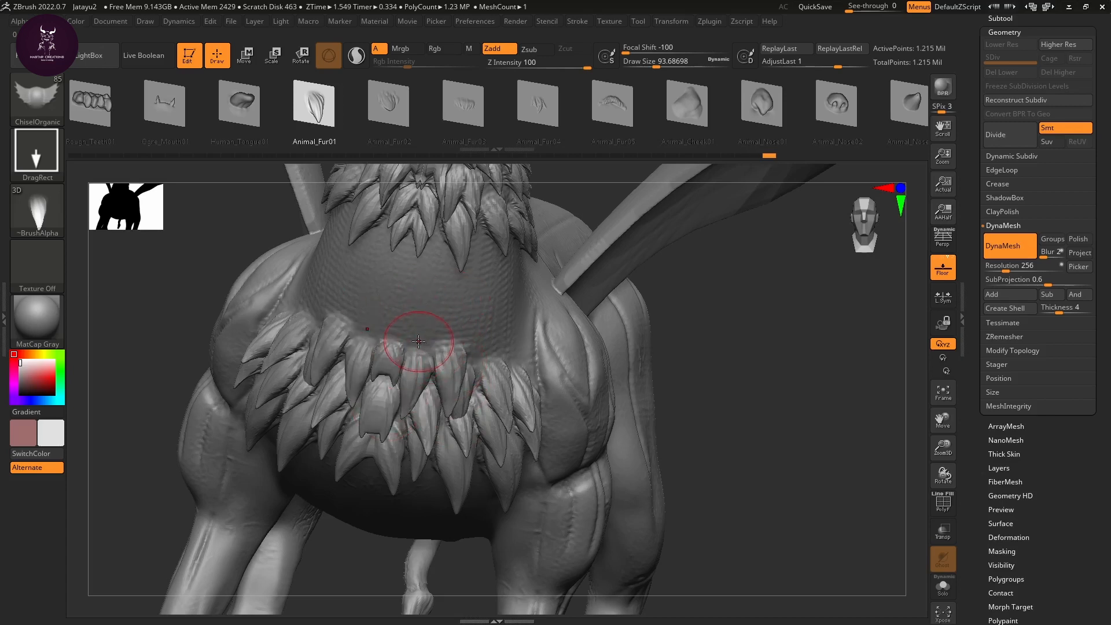
# Step: Undo the misshapen tufts at the middle of the chest and stamp a clean Animal_Fur01 tuft there
pyautogui.press('ctrl')
pyautogui.hotkey('ctrl', 'z')
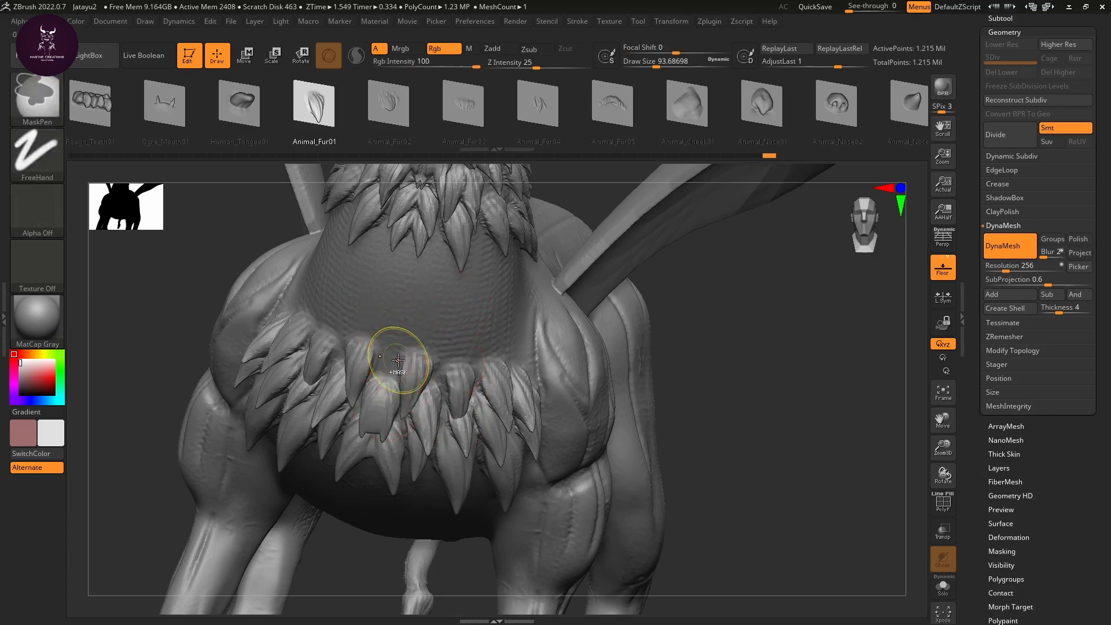
pyautogui.moveTo(378, 391)
pyautogui.mouseDown()
pyautogui.moveTo(389, 338)
pyautogui.moveTo(387, 366)
pyautogui.mouseUp()
pyautogui.press('ctrl')
pyautogui.hotkey('ctrl', 'z')
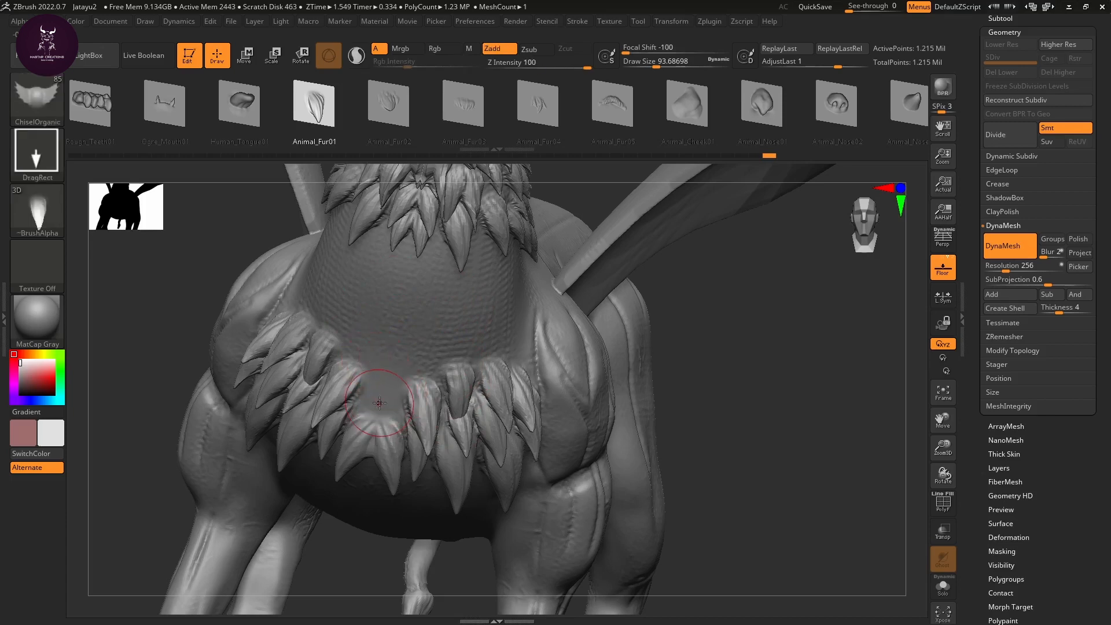
pyautogui.moveTo(381, 410)
pyautogui.mouseDown()
pyautogui.moveTo(392, 344)
pyautogui.moveTo(372, 360)
pyautogui.mouseUp()
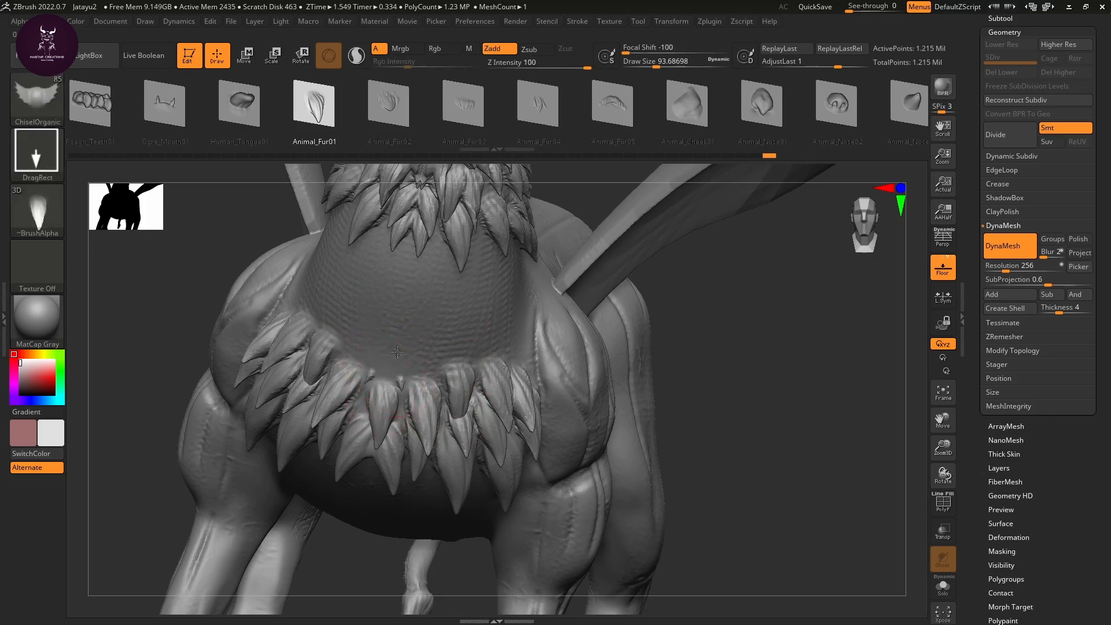
# Step: Fill the remaining bare chest up to the neck feathers with overlapping rows of Animal_Fur01 tufts
pyautogui.hotkey('ctrl', 'z')
pyautogui.moveTo(429, 412)
pyautogui.mouseDown()
pyautogui.moveTo(412, 361)
pyautogui.moveTo(372, 322)
pyautogui.mouseUp()
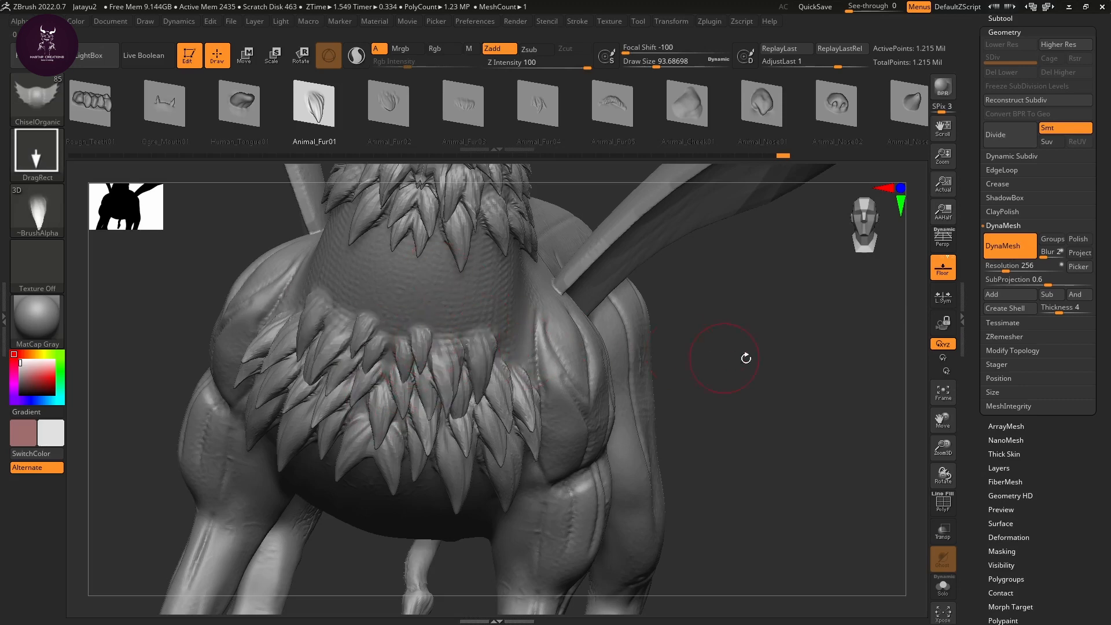
pyautogui.moveTo(744, 355)
pyautogui.mouseDown()
pyautogui.moveTo(509, 350)
pyautogui.moveTo(509, 330)
pyautogui.moveTo(551, 293)
pyautogui.moveTo(537, 261)
pyautogui.moveTo(508, 293)
pyautogui.moveTo(463, 255)
pyautogui.moveTo(465, 316)
pyautogui.moveTo(510, 272)
pyautogui.moveTo(579, 269)
pyautogui.moveTo(511, 222)
pyautogui.moveTo(501, 266)
pyautogui.moveTo(454, 235)
pyautogui.moveTo(466, 277)
pyautogui.moveTo(464, 256)
pyautogui.mouseUp()
pyautogui.moveTo(318, 298); pyautogui.dragTo(310, 323)
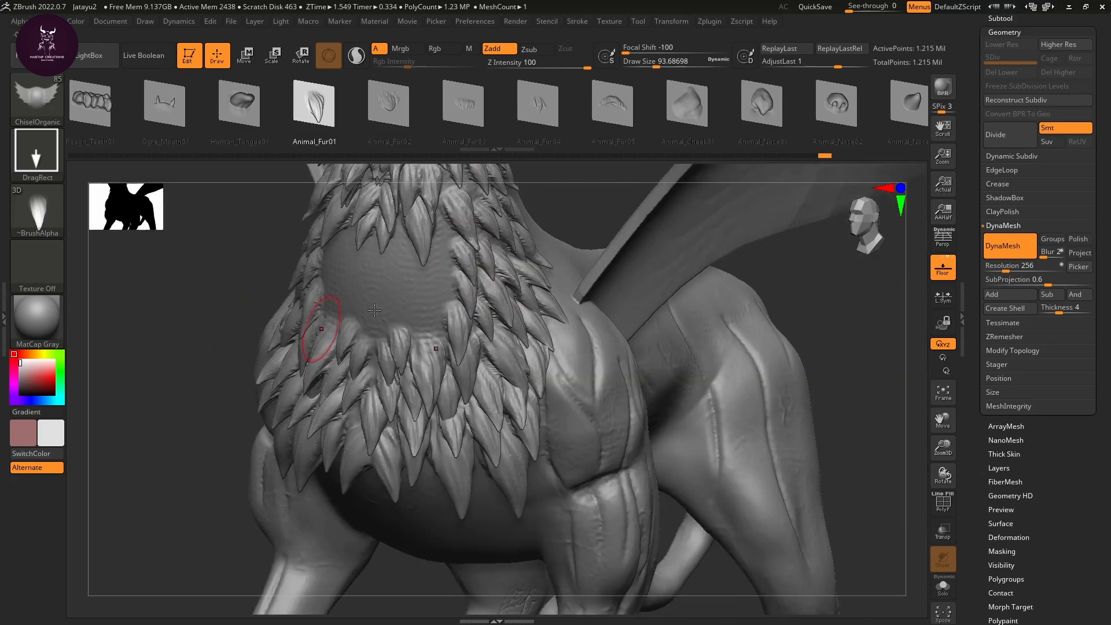
pyautogui.moveTo(439, 312)
pyautogui.mouseDown()
pyautogui.moveTo(315, 309)
pyautogui.moveTo(376, 318)
pyautogui.moveTo(425, 249)
pyautogui.moveTo(372, 257)
pyautogui.moveTo(440, 243)
pyautogui.moveTo(457, 255)
pyautogui.moveTo(434, 272)
pyautogui.moveTo(464, 240)
pyautogui.mouseUp()
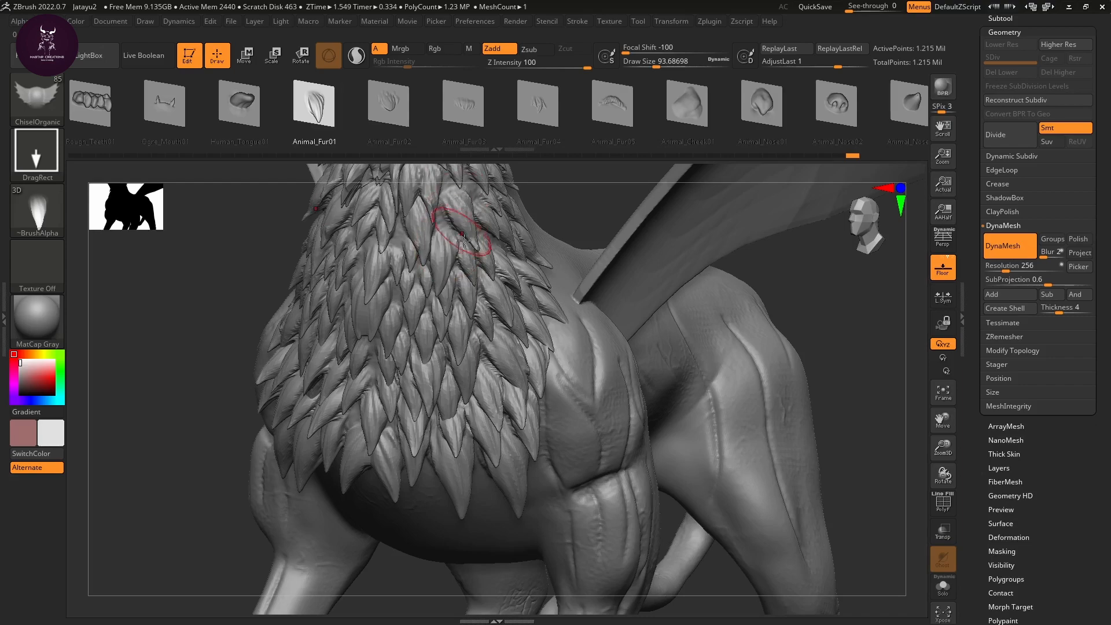
# Step: Choose the Animal_Fur03 alpha and stamp small fur tufts over the forehead between the horns
pyautogui.moveTo(141, 345); pyautogui.dragTo(599, 352)
pyautogui.keyDown('alt'); pyautogui.moveTo(302, 417); pyautogui.dragTo(176, 422); pyautogui.keyUp('alt')
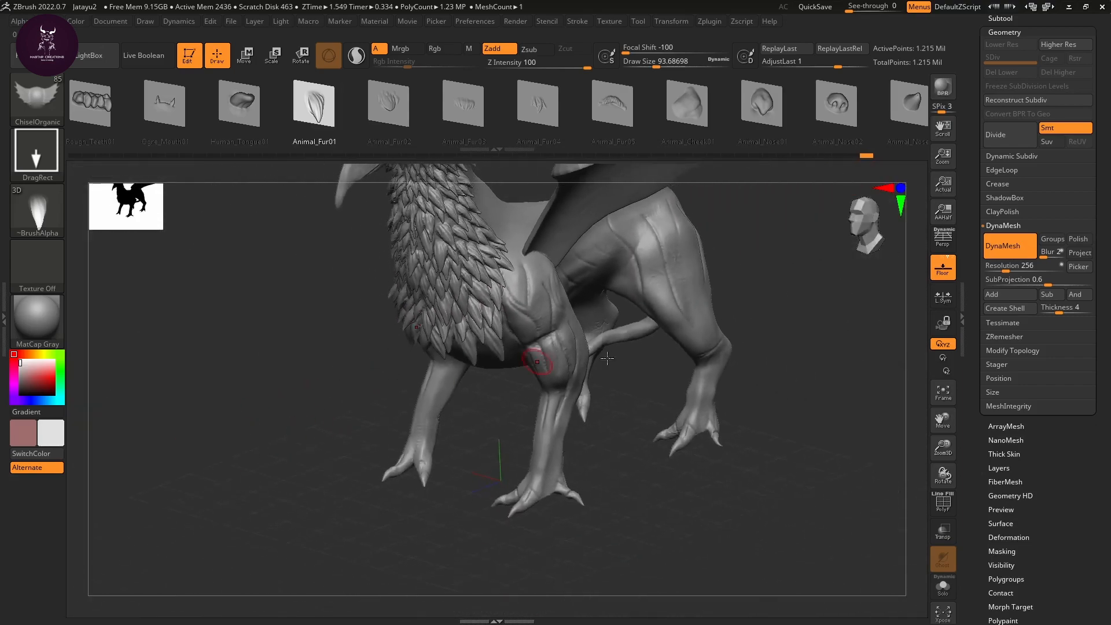
pyautogui.moveTo(805, 273); pyautogui.dragTo(745, 390)
pyautogui.moveTo(523, 269)
pyautogui.keyDown('alt'); pyautogui.mouseDown()
pyautogui.moveTo(526, 235)
pyautogui.moveTo(535, 267)
pyautogui.moveTo(572, 278)
pyautogui.moveTo(570, 208)
pyautogui.moveTo(503, 174)
pyautogui.mouseUp(); pyautogui.keyUp('alt')
pyautogui.click(480, 119)
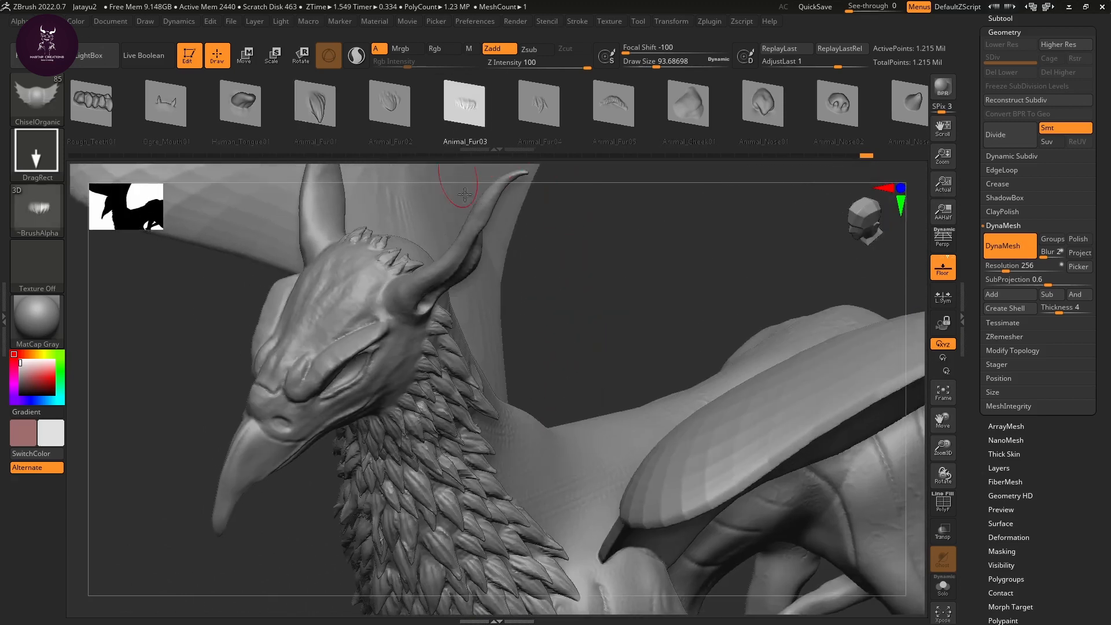
pyautogui.moveTo(617, 256); pyautogui.dragTo(418, 324)
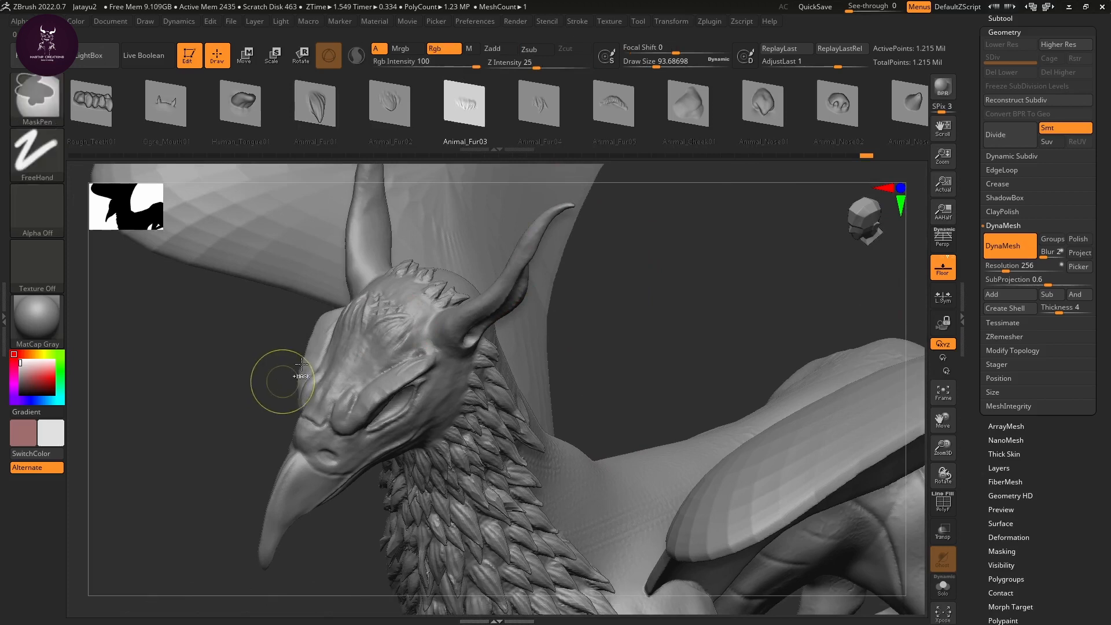
pyautogui.moveTo(417, 292); pyautogui.dragTo(370, 335)
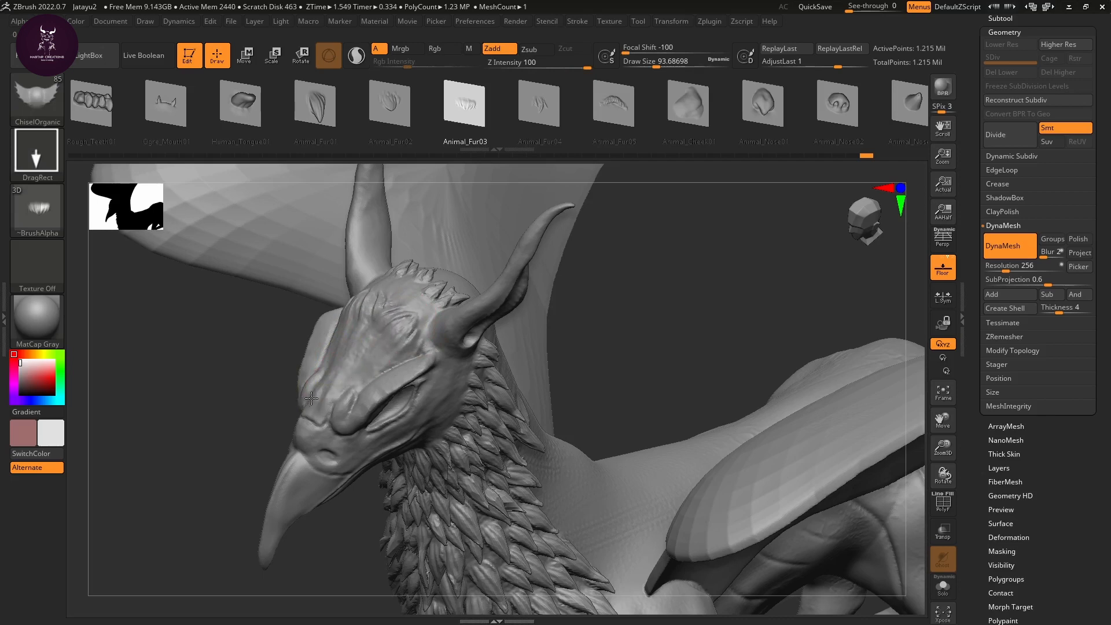
pyautogui.hotkey('ctrl', 'z')
pyautogui.moveTo(404, 334); pyautogui.dragTo(339, 394)
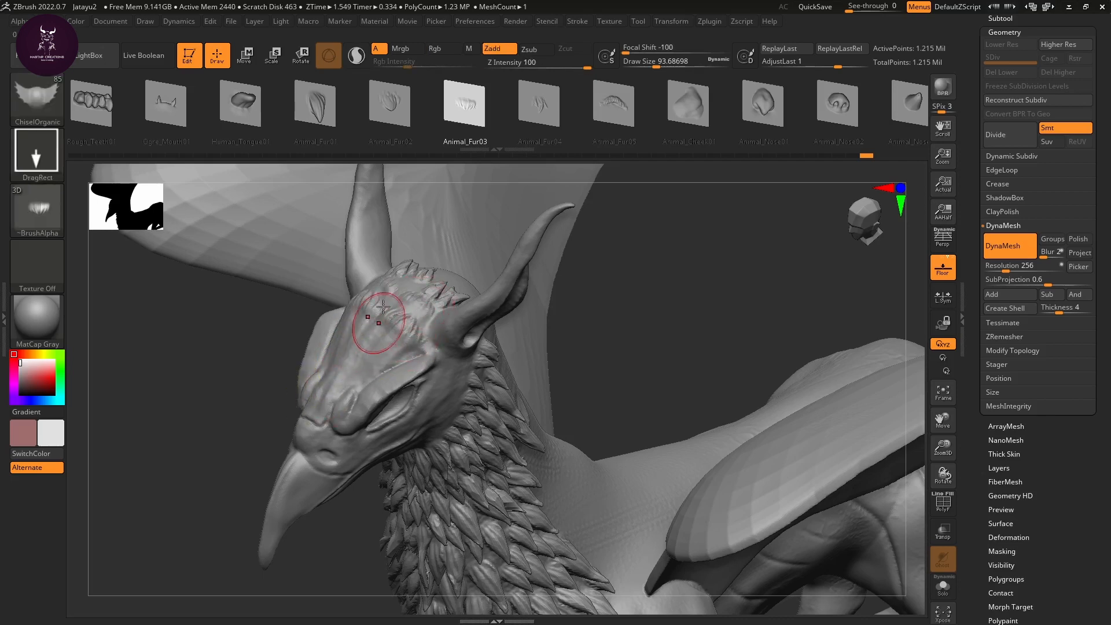
pyautogui.press('ctrl')
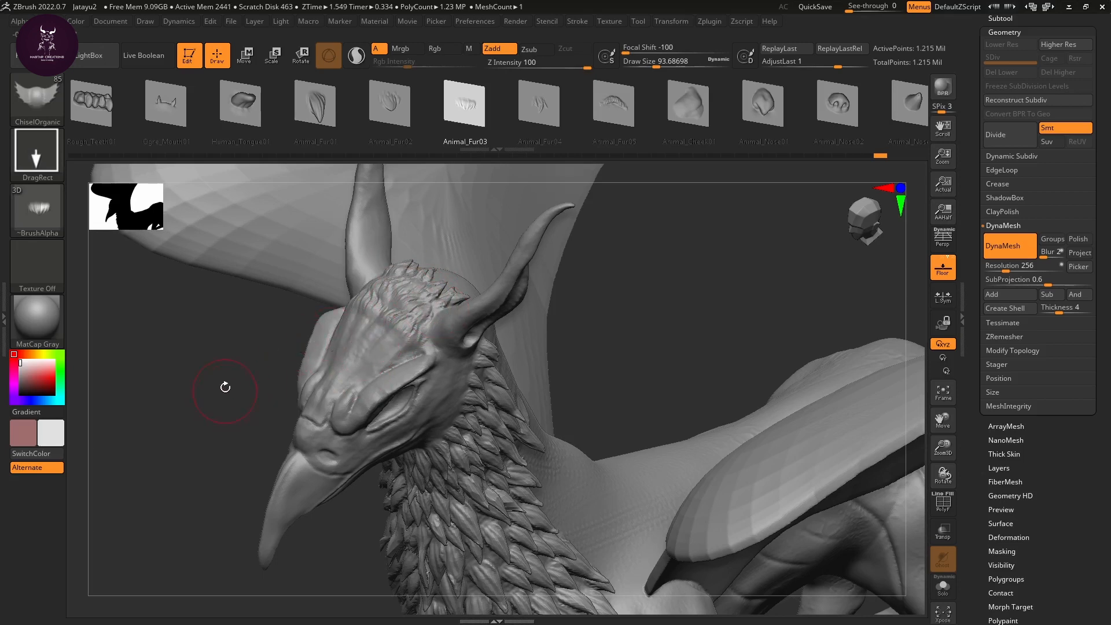
# Step: Blend the back of the cheek below the horn into the neck feathers with Animal_Fur03 fur
pyautogui.moveTo(225, 387)
pyautogui.mouseDown()
pyautogui.moveTo(255, 376)
pyautogui.moveTo(228, 350)
pyautogui.mouseUp()
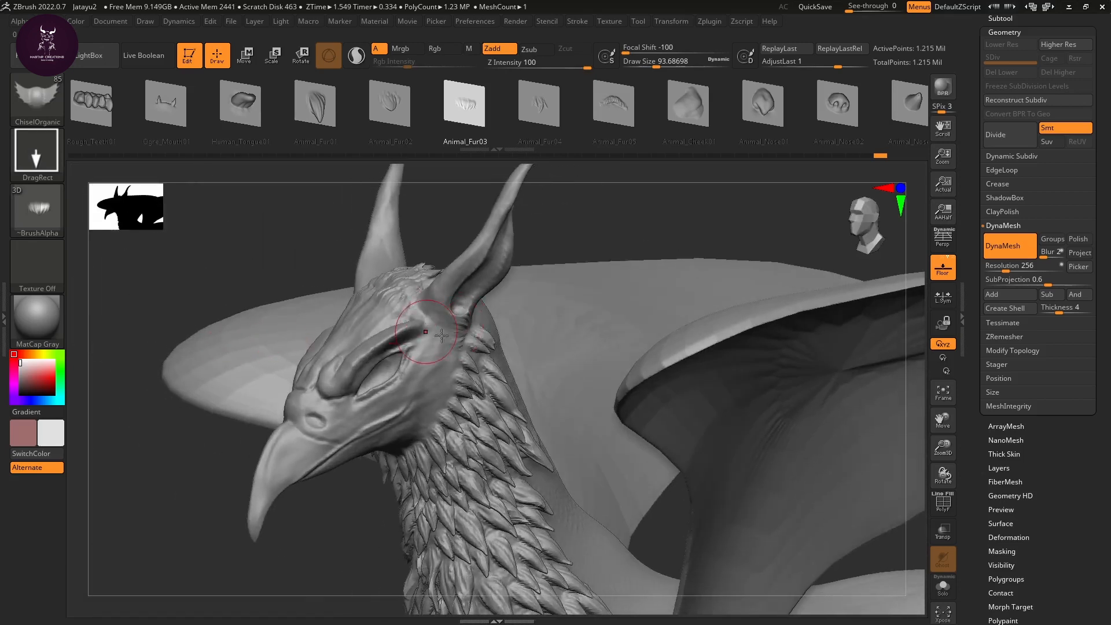
pyautogui.keyDown('shift'); pyautogui.moveTo(444, 333); pyautogui.dragTo(447, 345); pyautogui.keyUp('shift')
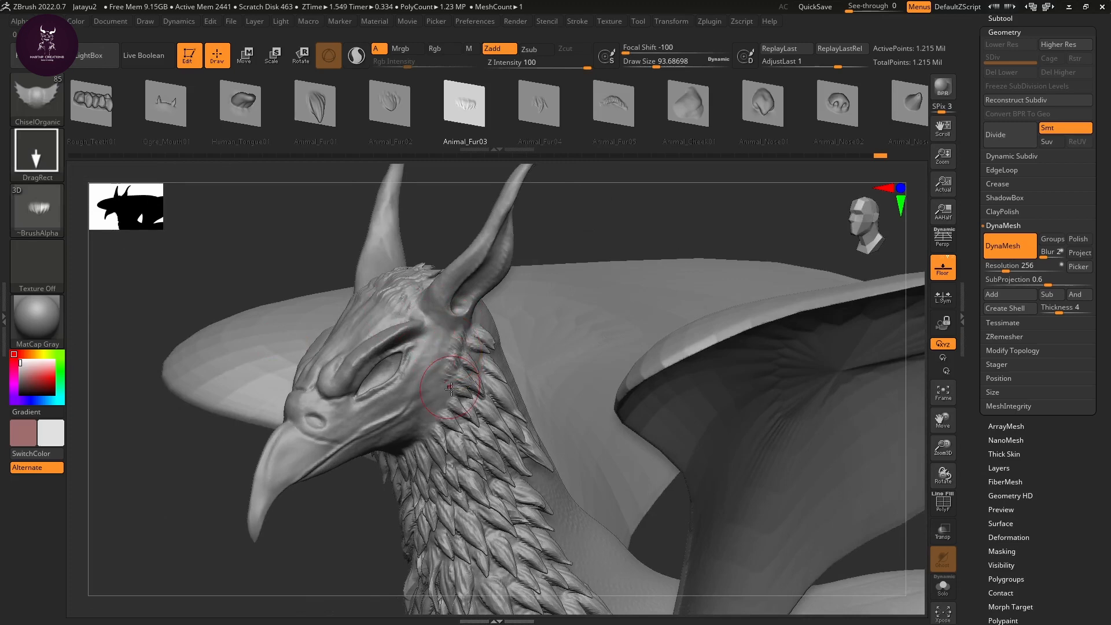
pyautogui.keyDown('shift'); pyautogui.moveTo(451, 388); pyautogui.dragTo(399, 353); pyautogui.keyUp('shift')
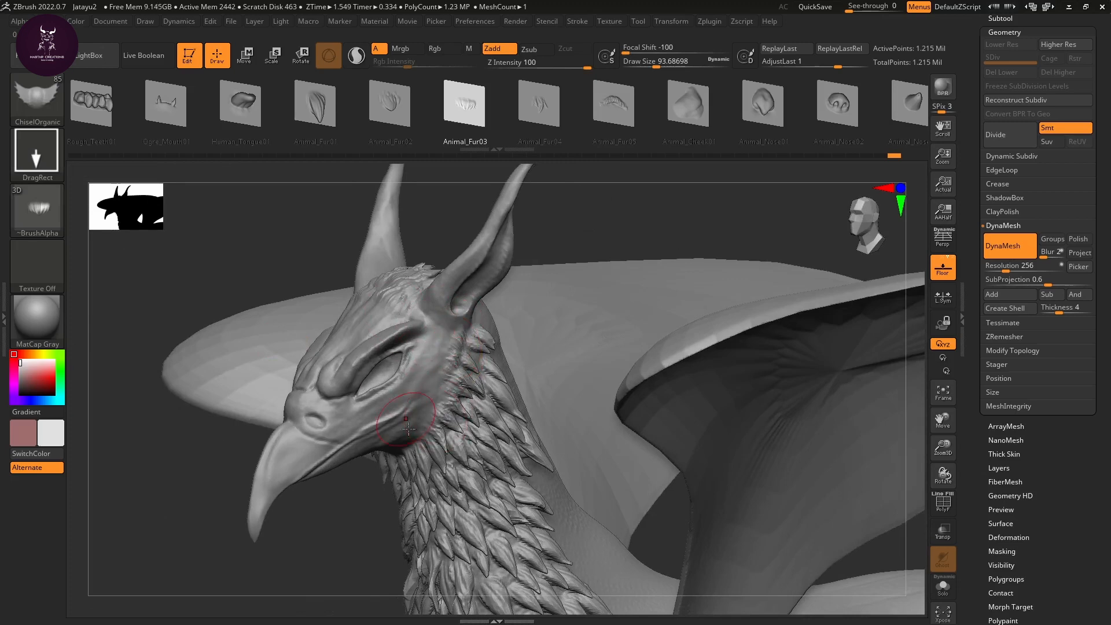
pyautogui.moveTo(209, 449)
pyautogui.mouseDown()
pyautogui.moveTo(191, 390)
pyautogui.moveTo(410, 438)
pyautogui.moveTo(376, 461)
pyautogui.moveTo(305, 443)
pyautogui.moveTo(241, 486)
pyautogui.moveTo(365, 476)
pyautogui.mouseUp()
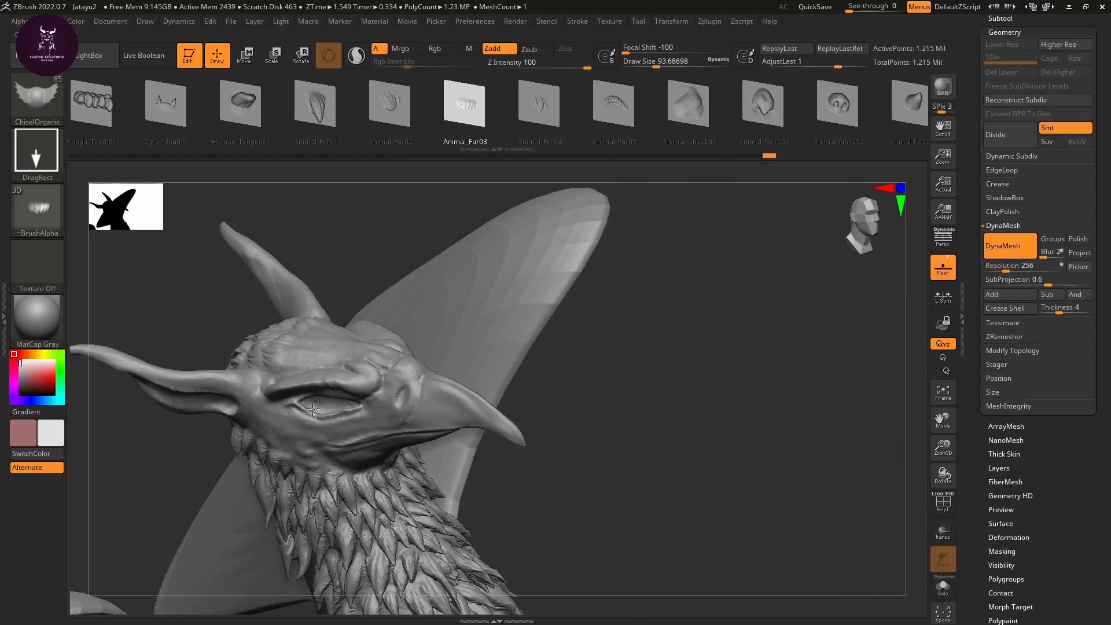
pyautogui.moveTo(266, 433); pyautogui.dragTo(266, 430)
# Step: Choose the Animal_Fur01 alpha and stamp tufts across the back of the head between the horns
pyautogui.moveTo(168, 448)
pyautogui.mouseDown()
pyautogui.moveTo(371, 462)
pyautogui.moveTo(414, 388)
pyautogui.moveTo(384, 365)
pyautogui.moveTo(513, 404)
pyautogui.moveTo(492, 428)
pyautogui.moveTo(439, 460)
pyautogui.moveTo(372, 422)
pyautogui.moveTo(513, 228)
pyautogui.moveTo(455, 338)
pyautogui.mouseUp()
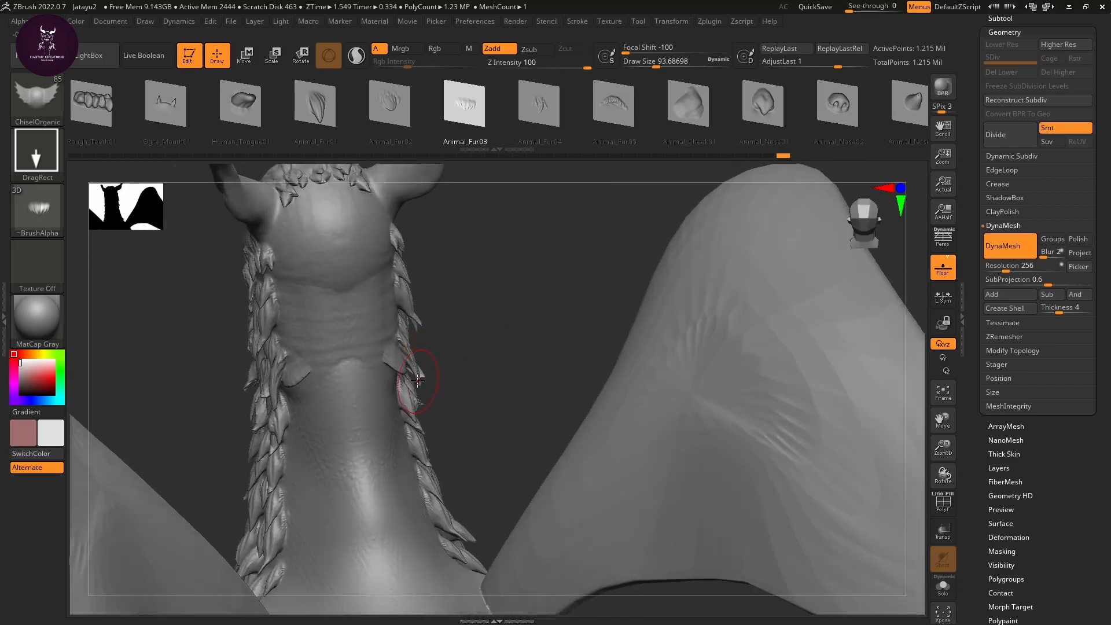
pyautogui.click(341, 116)
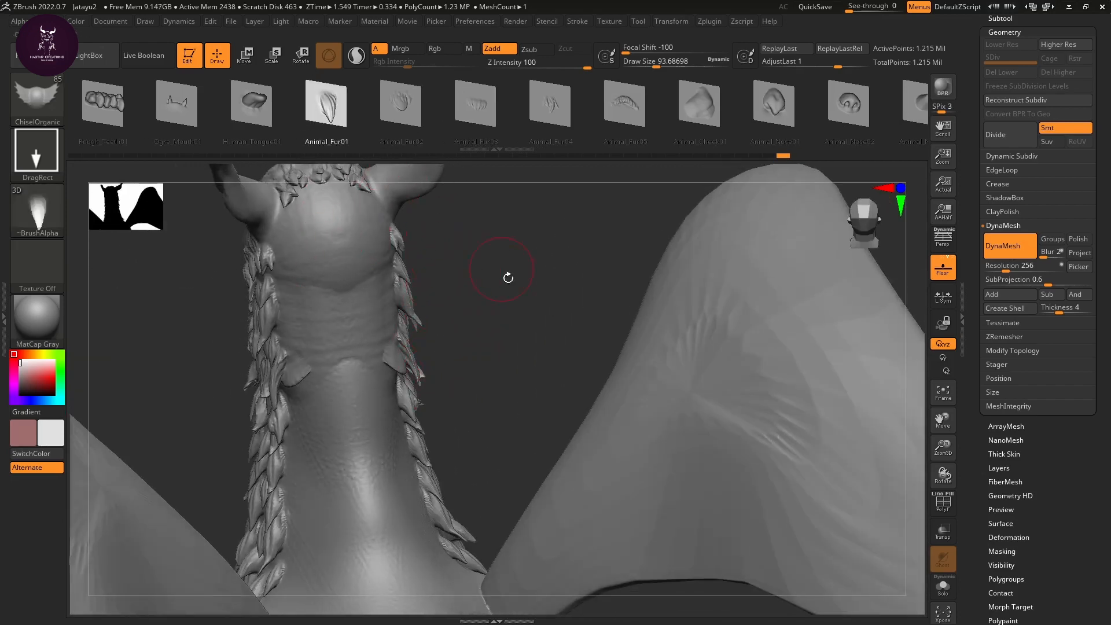
pyautogui.moveTo(509, 276); pyautogui.dragTo(454, 281)
pyautogui.moveTo(339, 275); pyautogui.dragTo(318, 224)
pyautogui.moveTo(361, 274); pyautogui.dragTo(357, 224)
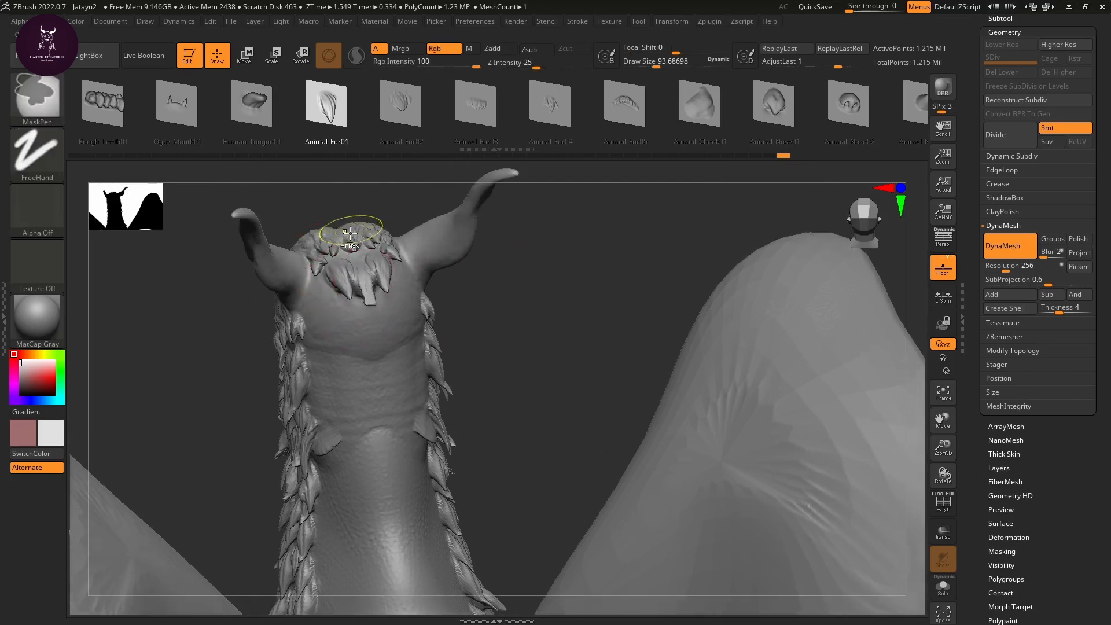
pyautogui.hotkey('ctrl', 'z')
pyautogui.moveTo(357, 264); pyautogui.dragTo(354, 207)
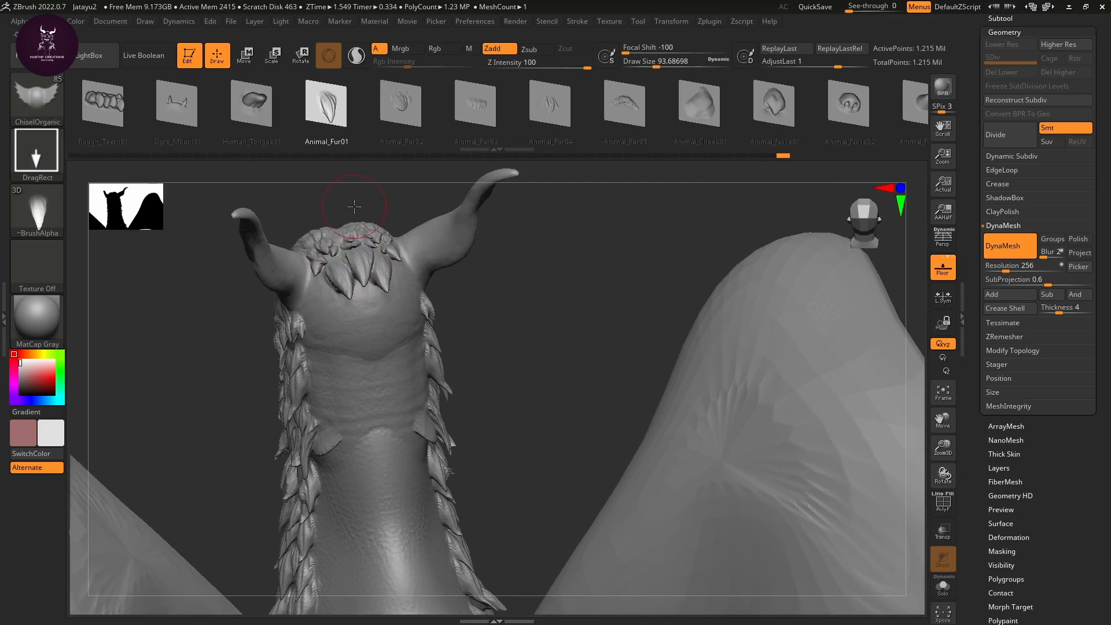
pyautogui.moveTo(324, 291); pyautogui.dragTo(298, 257)
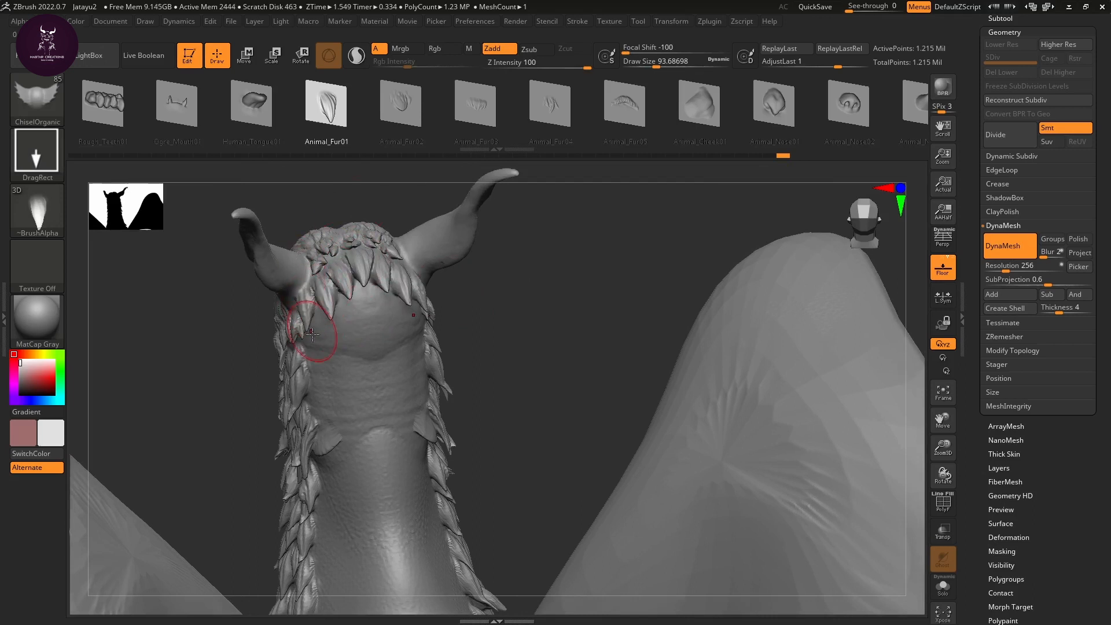
# Step: Stamp overlapping Animal_Fur01 tufts from the back of the head down both sides of the upper nape
pyautogui.moveTo(368, 317)
pyautogui.mouseDown()
pyautogui.moveTo(351, 261)
pyautogui.moveTo(367, 306)
pyautogui.mouseUp()
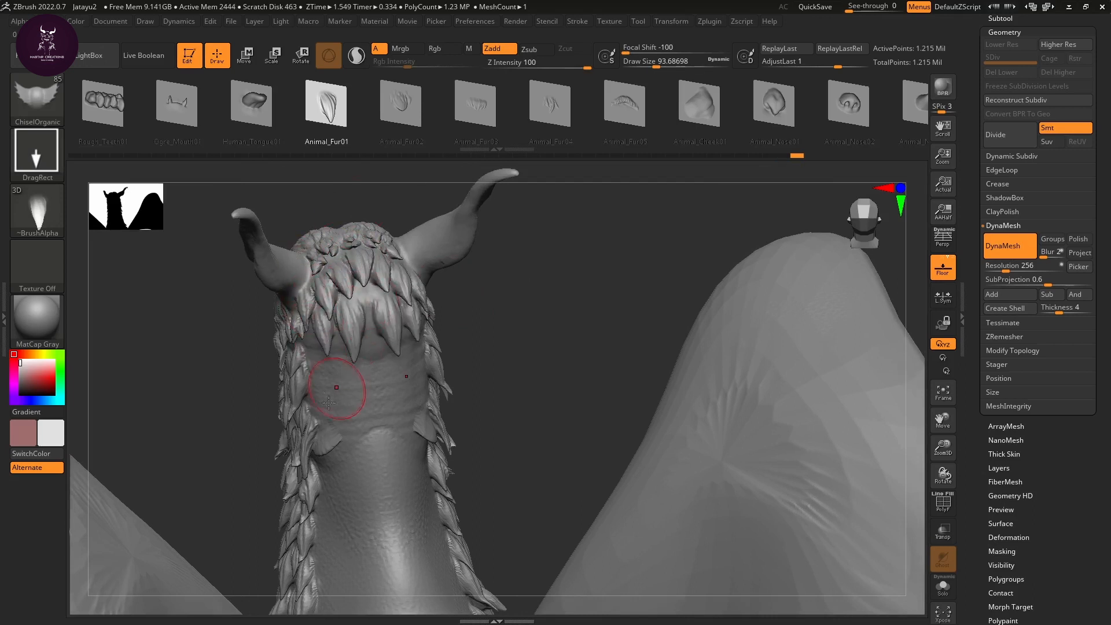
pyautogui.moveTo(310, 328); pyautogui.dragTo(312, 302)
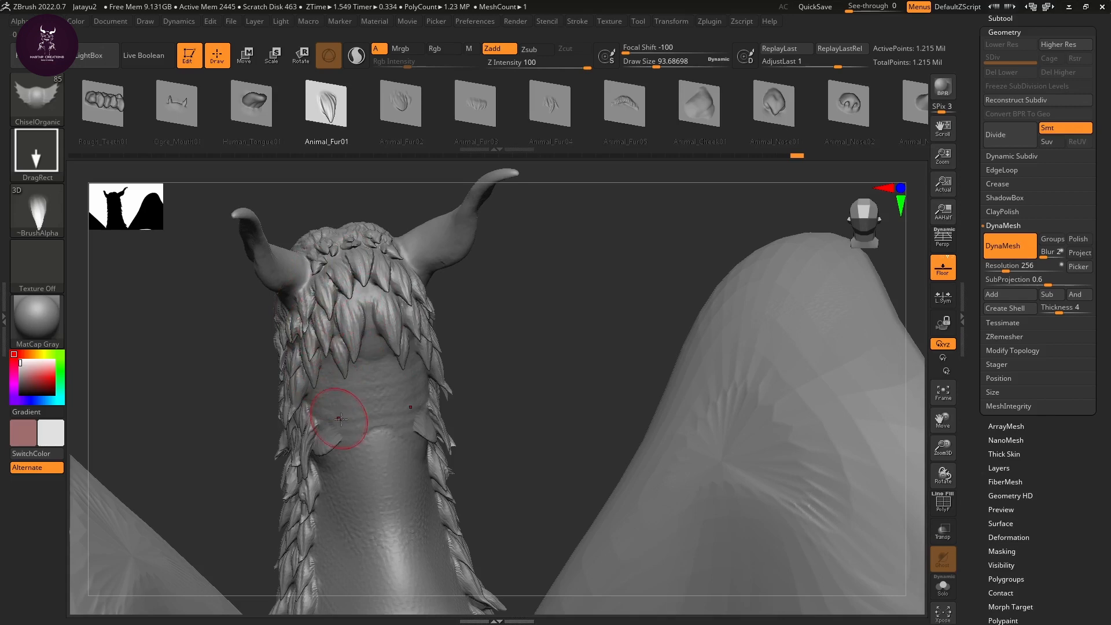
pyautogui.moveTo(341, 410); pyautogui.dragTo(316, 386)
pyautogui.moveTo(325, 459); pyautogui.dragTo(318, 421)
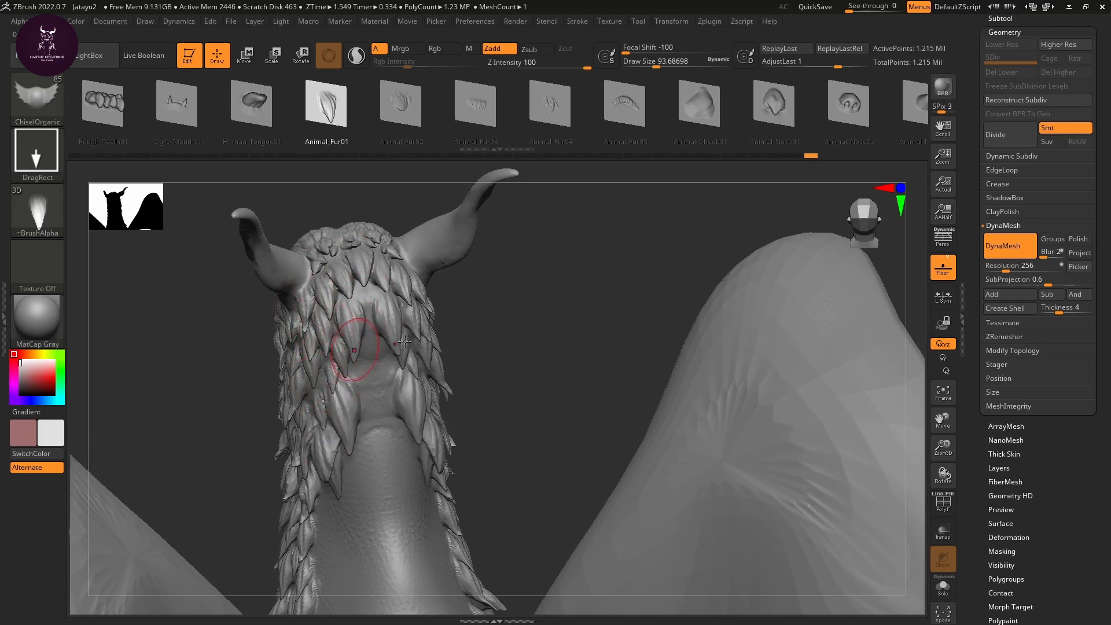
# Step: Stamp Animal_Fur01 tufts along the sides of the lower nape toward the wing bases
pyautogui.keyDown('alt'); pyautogui.moveTo(577, 328); pyautogui.dragTo(630, 219); pyautogui.keyUp('alt')
pyautogui.moveTo(374, 412); pyautogui.dragTo(400, 340)
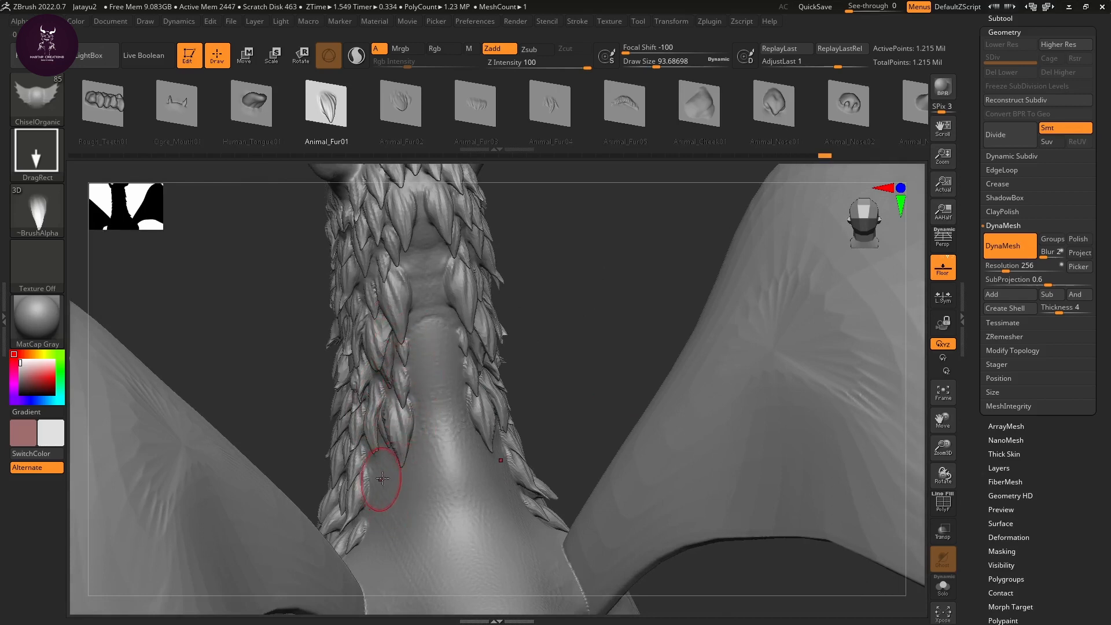
pyautogui.moveTo(381, 480); pyautogui.dragTo(404, 465)
pyautogui.moveTo(381, 520); pyautogui.dragTo(387, 499)
pyautogui.moveTo(583, 330); pyautogui.dragTo(397, 409)
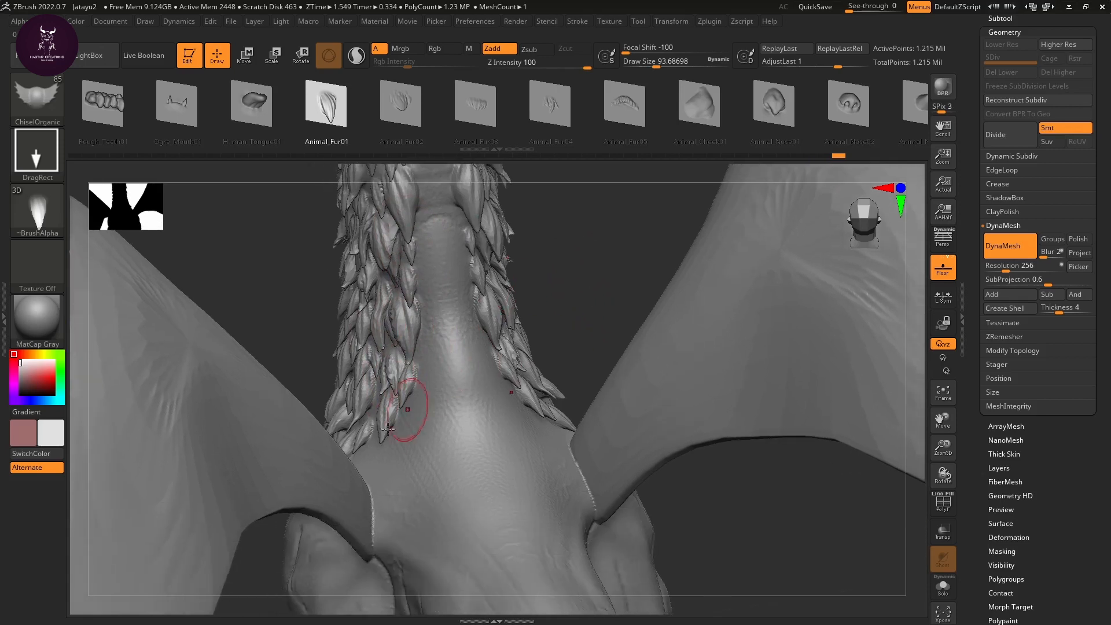
pyautogui.moveTo(374, 451); pyautogui.dragTo(419, 393)
# Step: Fill the bare gap along the middle of the upper nape with overlapping Animal_Fur01 tufts
pyautogui.keyDown('alt'); pyautogui.moveTo(618, 268); pyautogui.dragTo(590, 359); pyautogui.keyUp('alt')
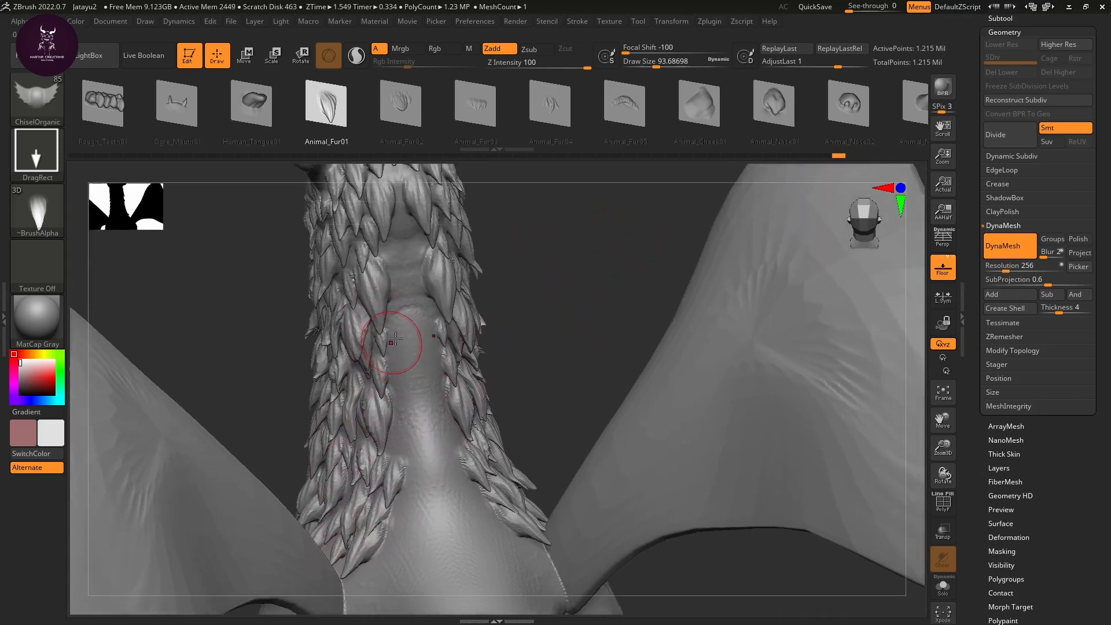
pyautogui.moveTo(395, 336); pyautogui.dragTo(401, 308)
pyautogui.moveTo(397, 264); pyautogui.dragTo(416, 249)
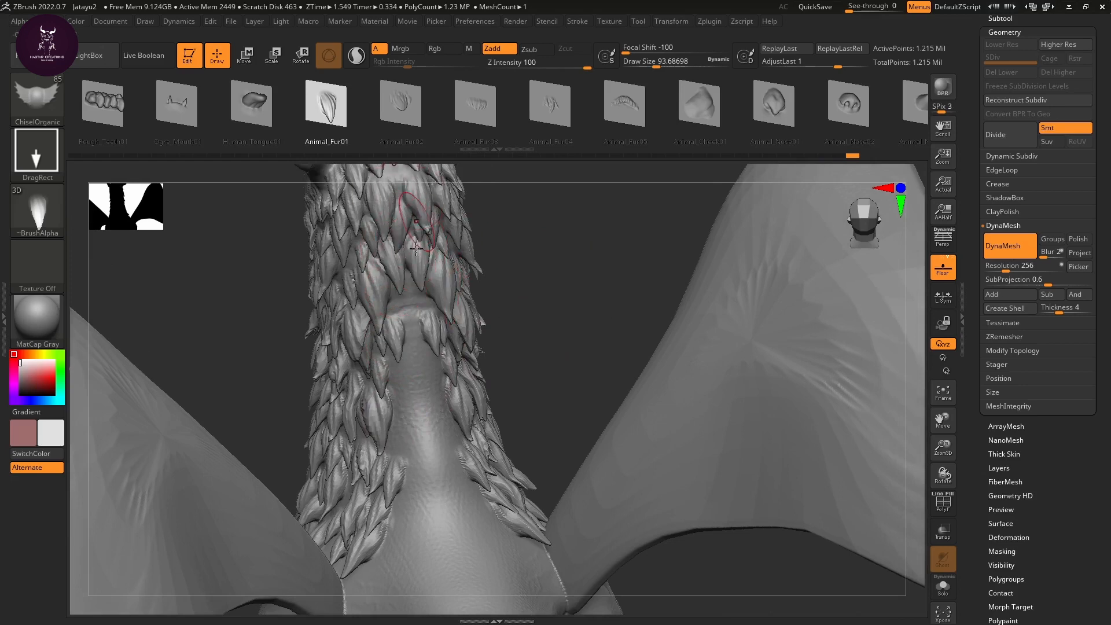
pyautogui.moveTo(410, 293)
pyautogui.mouseDown()
pyautogui.moveTo(421, 319)
pyautogui.moveTo(411, 340)
pyautogui.moveTo(440, 330)
pyautogui.mouseUp()
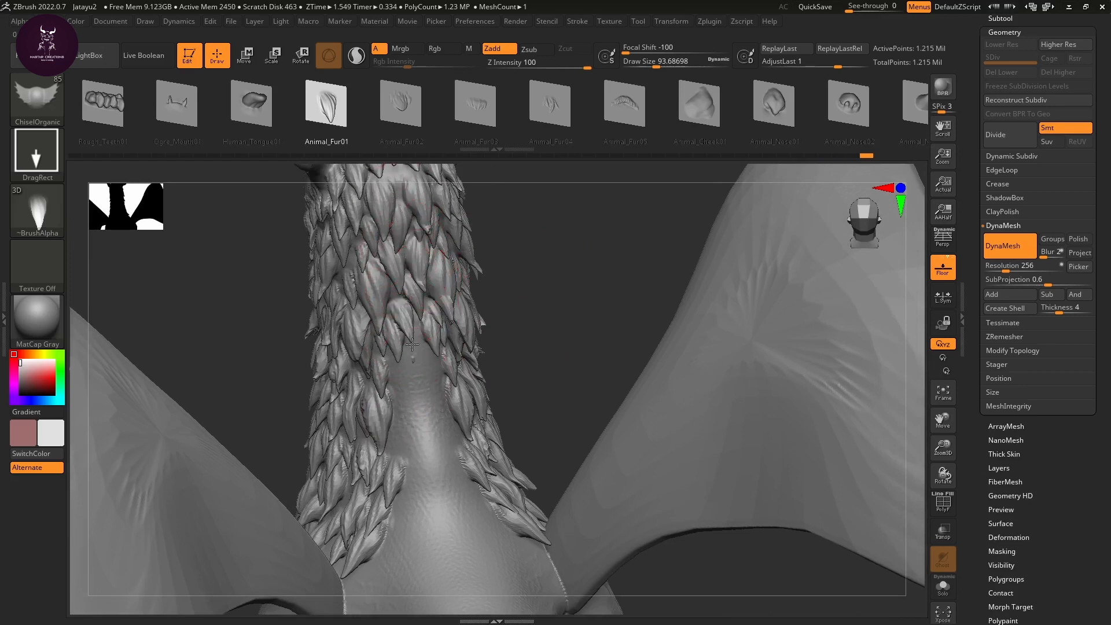
# Step: Fill the bare middle of the lower nape with overlapping Animal_Fur01 tufts down to the upper back between the wings
pyautogui.moveTo(414, 365)
pyautogui.mouseDown()
pyautogui.moveTo(420, 398)
pyautogui.moveTo(406, 422)
pyautogui.moveTo(447, 425)
pyautogui.moveTo(403, 456)
pyautogui.moveTo(416, 477)
pyautogui.mouseUp()
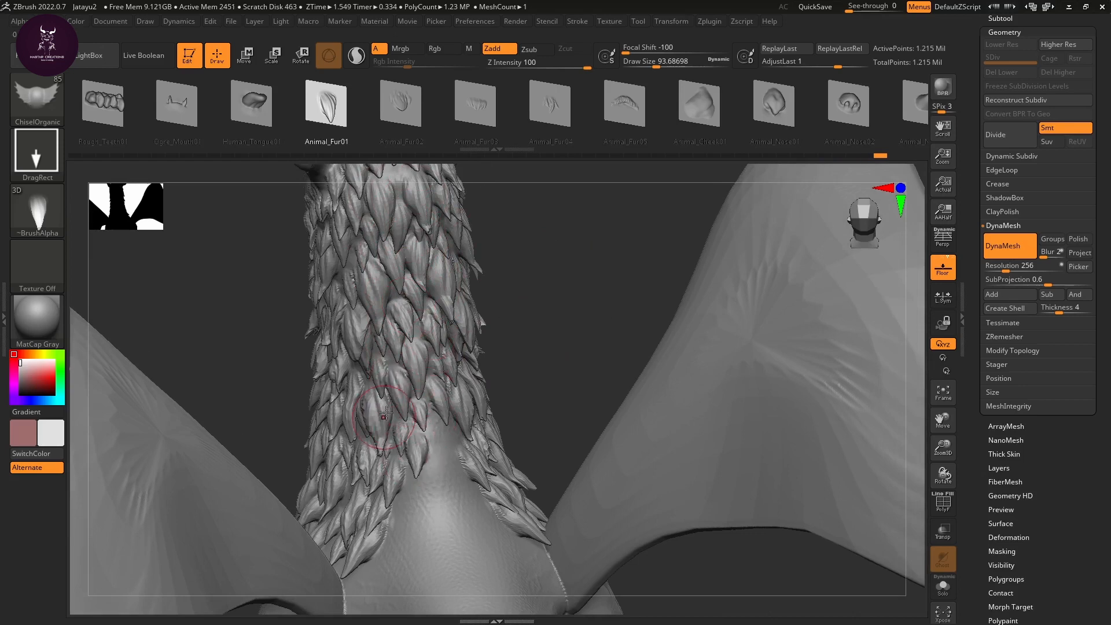
pyautogui.moveTo(434, 396); pyautogui.dragTo(453, 445)
pyautogui.moveTo(568, 362)
pyautogui.mouseDown()
pyautogui.moveTo(447, 332)
pyautogui.moveTo(436, 360)
pyautogui.mouseUp()
pyautogui.moveTo(463, 317)
pyautogui.mouseDown()
pyautogui.moveTo(466, 368)
pyautogui.moveTo(454, 370)
pyautogui.moveTo(498, 370)
pyautogui.mouseUp()
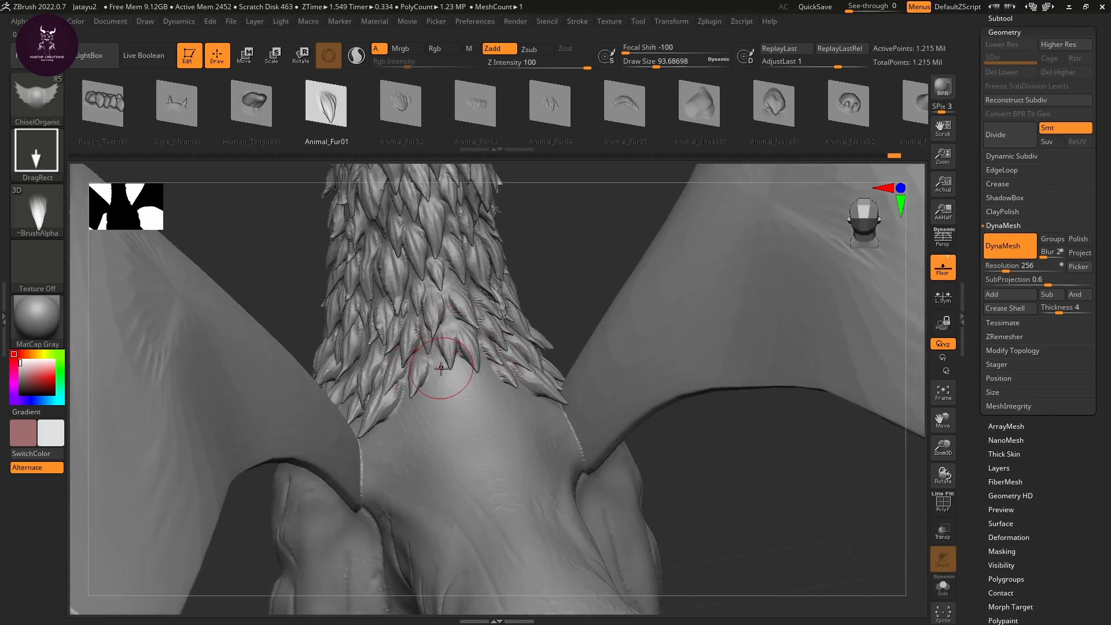
pyautogui.moveTo(415, 394); pyautogui.dragTo(442, 397)
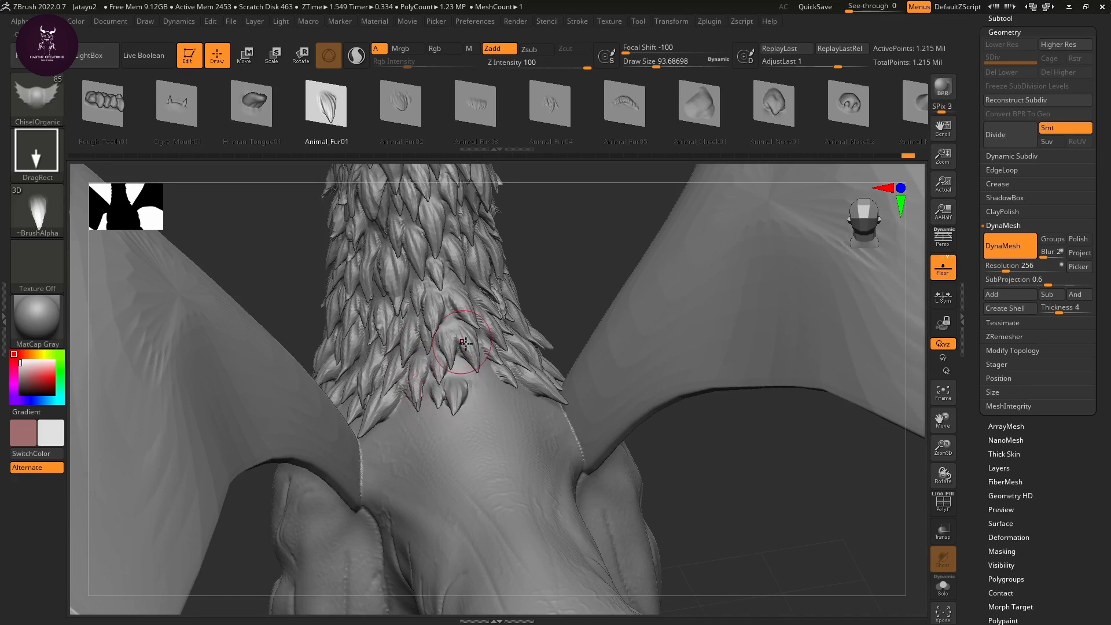
pyautogui.moveTo(464, 340)
pyautogui.mouseDown()
pyautogui.moveTo(470, 362)
pyautogui.moveTo(498, 381)
pyautogui.mouseUp()
pyautogui.moveTo(517, 340); pyautogui.dragTo(554, 342)
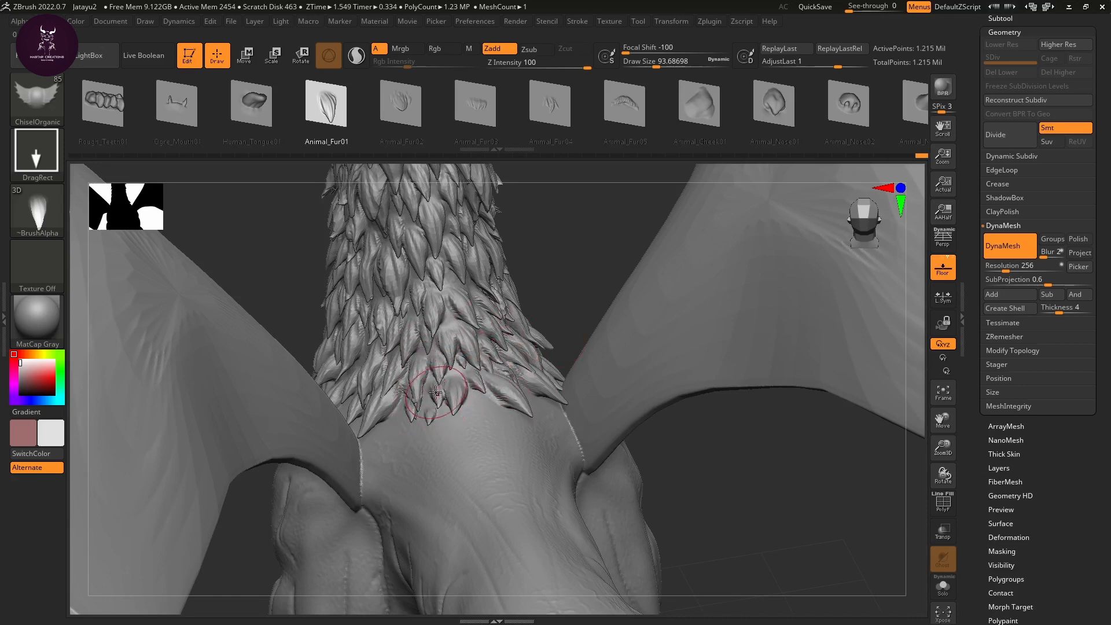
pyautogui.moveTo(450, 411); pyautogui.dragTo(450, 411)
pyautogui.moveTo(472, 398); pyautogui.dragTo(475, 399)
# Step: Examine the feathered neck and chest and the bare shoulders, legs and rear from the side, front and back
pyautogui.moveTo(572, 292)
pyautogui.mouseDown()
pyautogui.moveTo(575, 283)
pyautogui.moveTo(666, 346)
pyautogui.mouseUp()
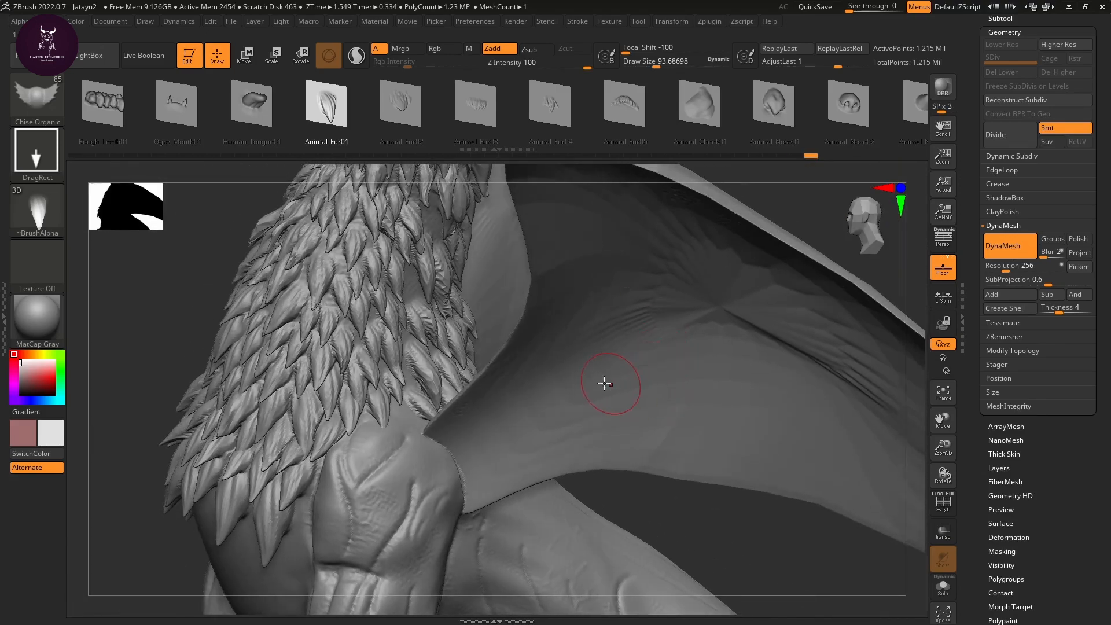
pyautogui.moveTo(166, 313); pyautogui.dragTo(81, 324)
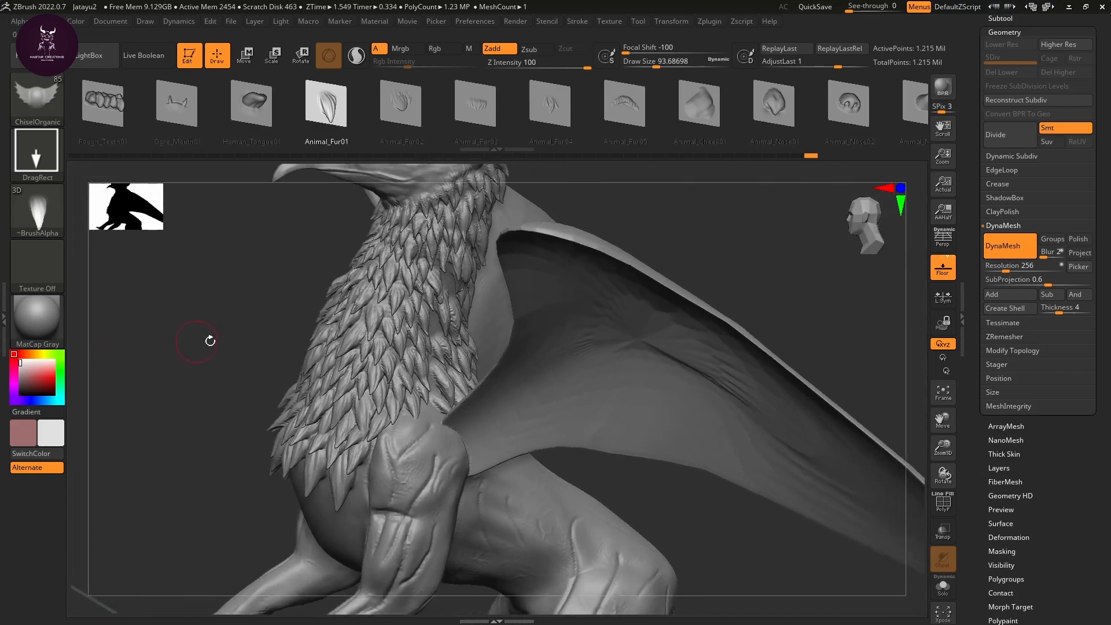
pyautogui.moveTo(208, 340); pyautogui.dragTo(331, 331)
pyautogui.moveTo(667, 283); pyautogui.dragTo(401, 327)
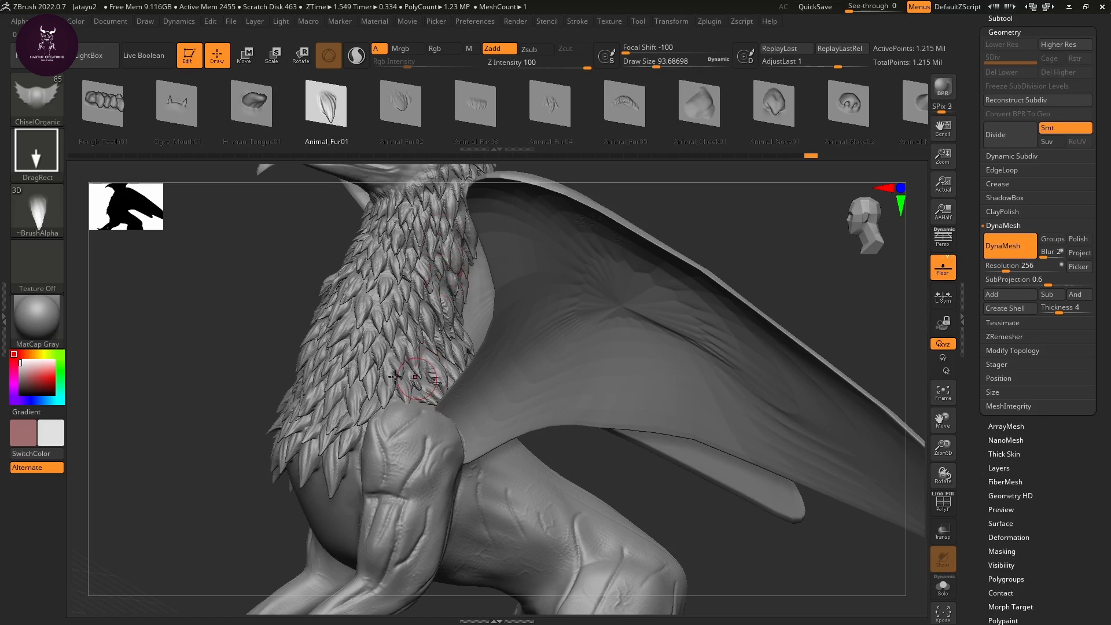
pyautogui.keyDown('shift'); pyautogui.moveTo(211, 374); pyautogui.dragTo(327, 411); pyautogui.keyUp('shift')
pyautogui.keyDown('alt'); pyautogui.moveTo(674, 440); pyautogui.dragTo(683, 400); pyautogui.keyUp('alt')
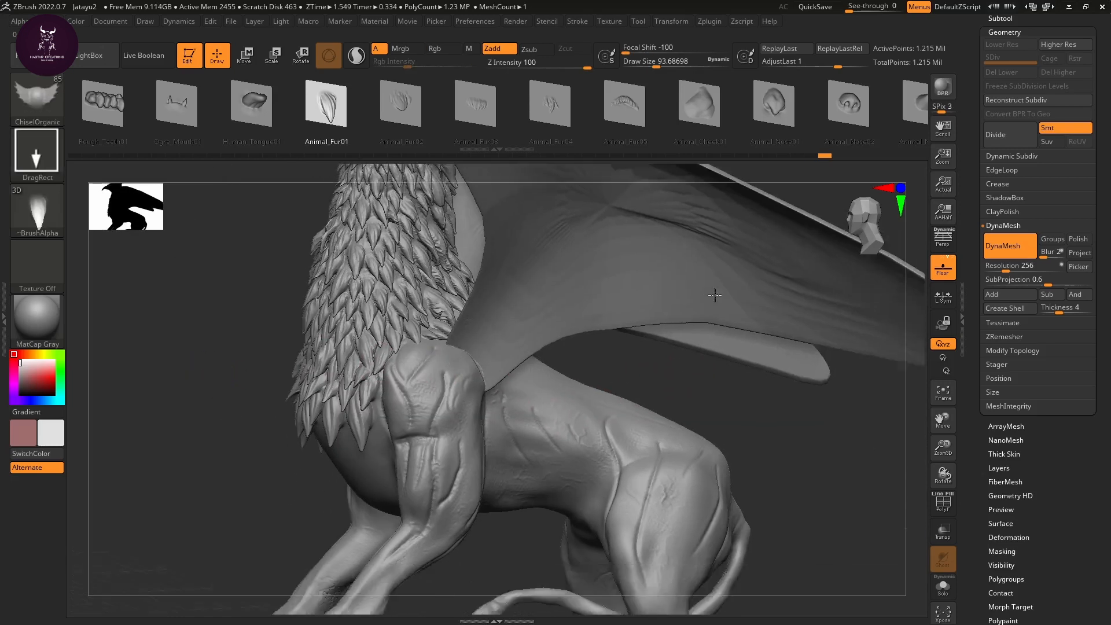
pyautogui.keyDown('alt'); pyautogui.moveTo(580, 556); pyautogui.dragTo(615, 418); pyautogui.keyUp('alt')
pyautogui.moveTo(564, 452); pyautogui.dragTo(642, 449)
pyautogui.moveTo(709, 371)
pyautogui.keyDown('alt'); pyautogui.mouseDown()
pyautogui.moveTo(736, 446)
pyautogui.moveTo(727, 366)
pyautogui.mouseUp(); pyautogui.keyUp('alt')
pyautogui.moveTo(727, 365); pyautogui.dragTo(666, 364, button='right')
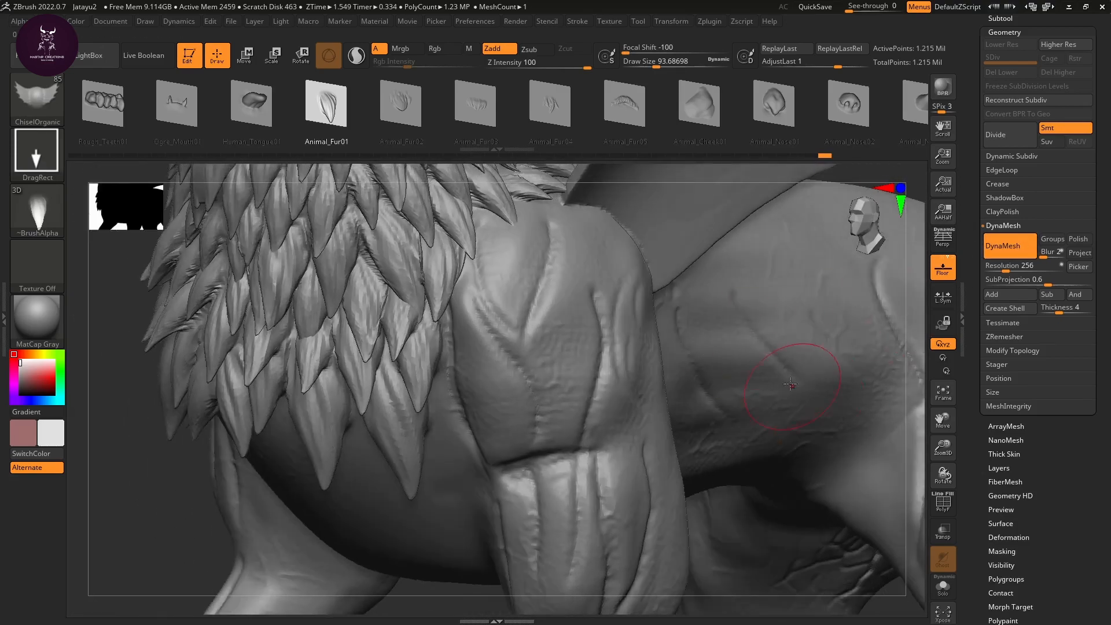
pyautogui.press('f')
pyautogui.keyDown('alt'); pyautogui.moveTo(742, 473); pyautogui.dragTo(824, 347); pyautogui.keyUp('alt')
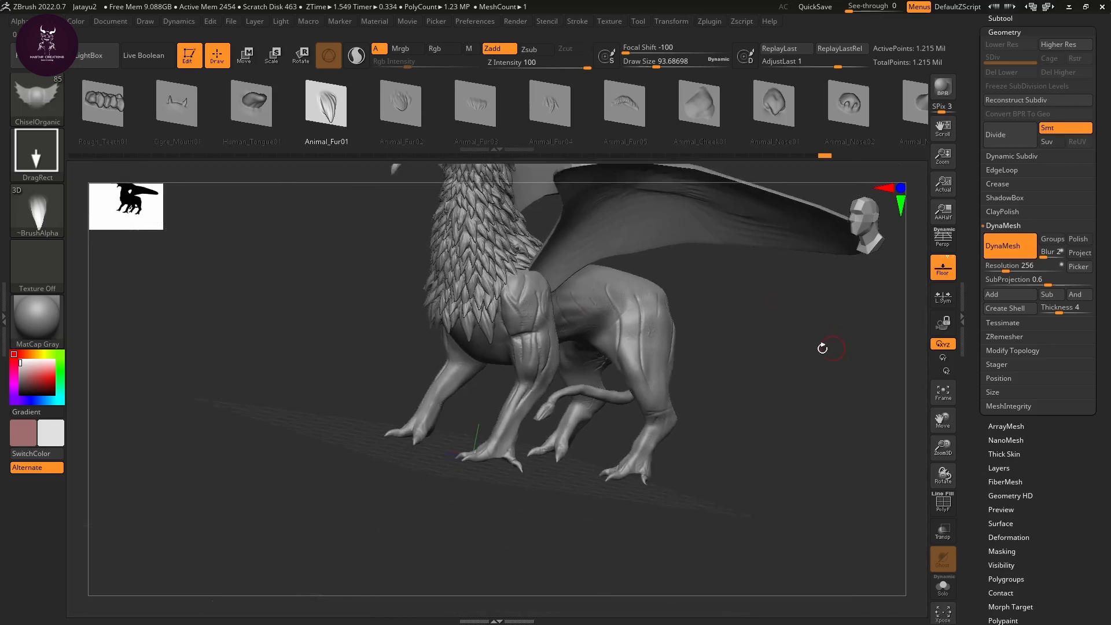
pyautogui.moveTo(769, 409)
pyautogui.mouseDown()
pyautogui.moveTo(774, 422)
pyautogui.moveTo(808, 427)
pyautogui.moveTo(833, 379)
pyautogui.moveTo(815, 449)
pyautogui.moveTo(862, 307)
pyautogui.moveTo(791, 397)
pyautogui.moveTo(779, 352)
pyautogui.moveTo(817, 422)
pyautogui.mouseUp()
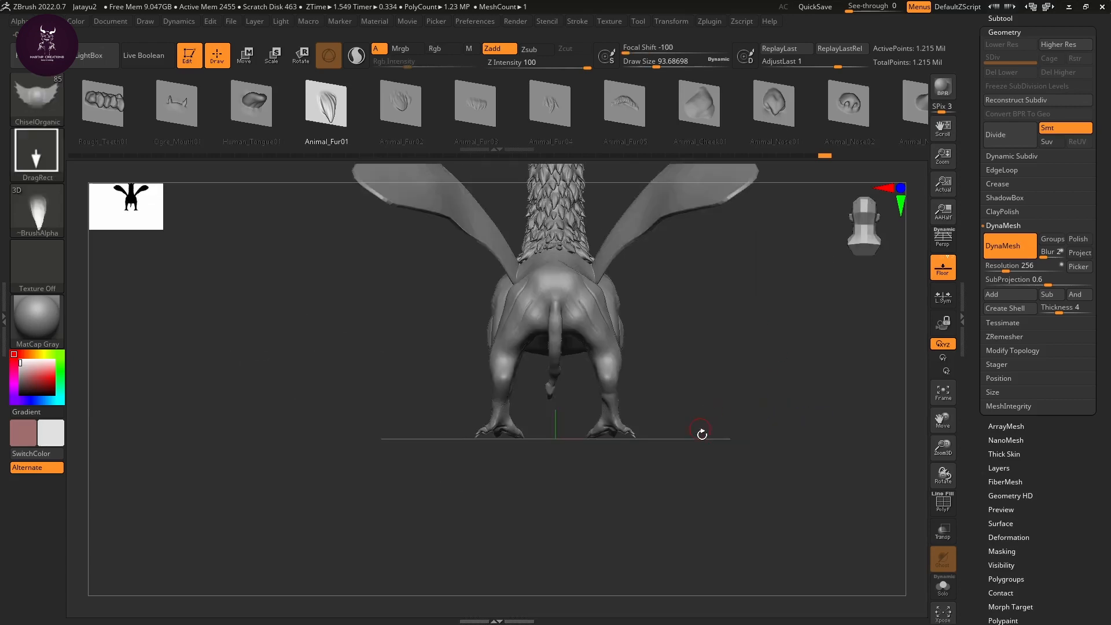
pyautogui.moveTo(702, 434)
pyautogui.mouseDown()
pyautogui.moveTo(787, 434)
pyautogui.moveTo(781, 444)
pyautogui.moveTo(848, 470)
pyautogui.moveTo(780, 465)
pyautogui.mouseUp()
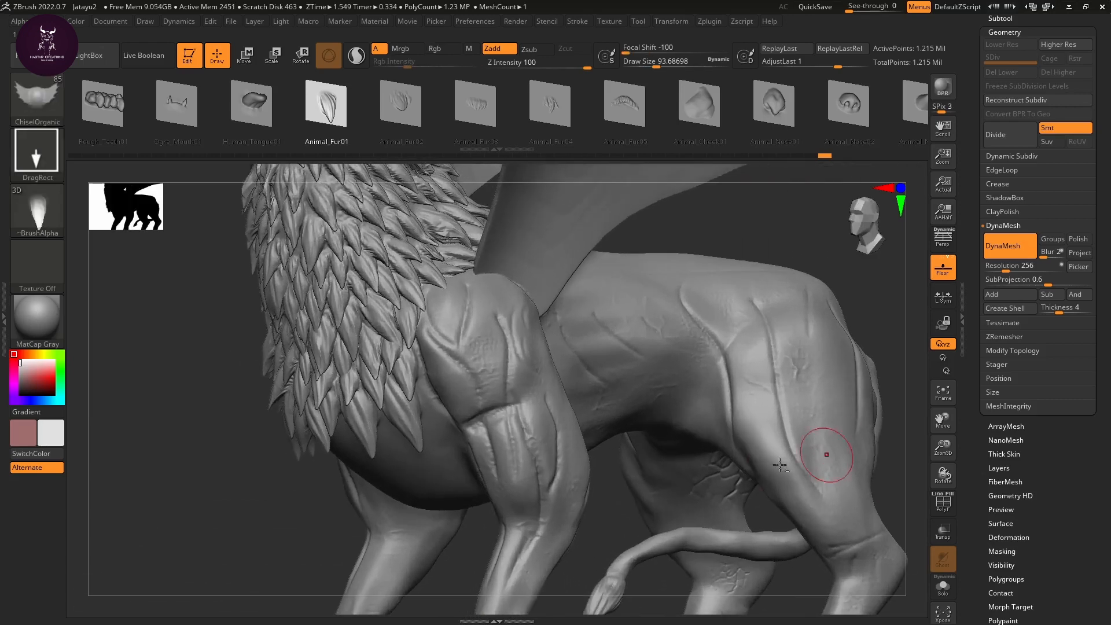
# Step: Stamp small Animal_Fur01 tufts all around the tip of the tail
pyautogui.keyDown('alt'); pyautogui.moveTo(633, 517); pyautogui.dragTo(573, 422); pyautogui.keyUp('alt')
pyautogui.hotkey('ctrl', 'z')
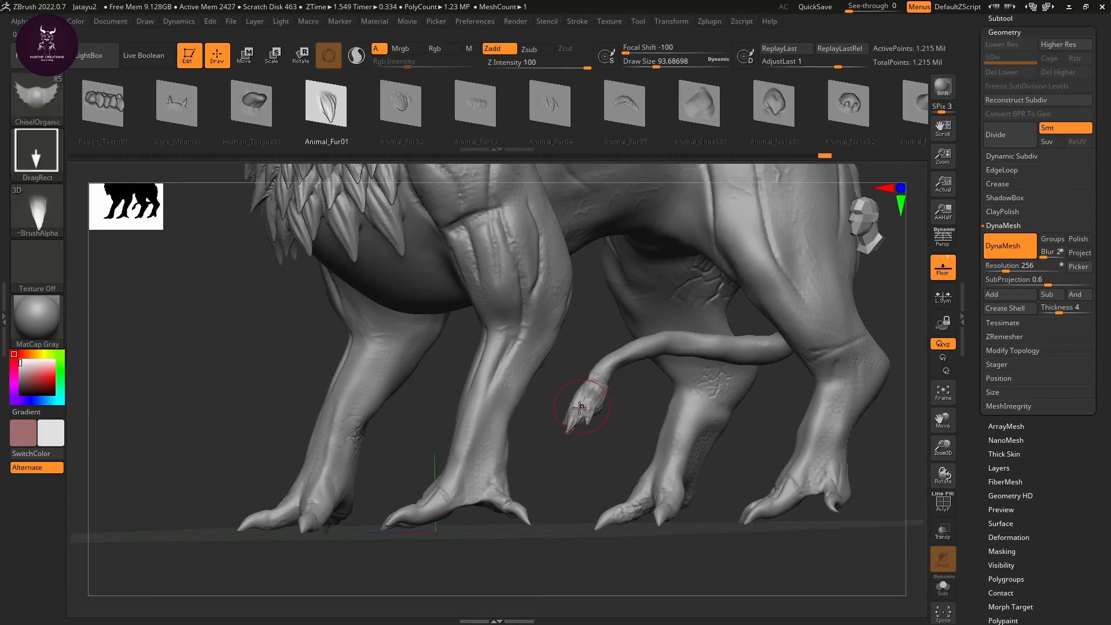
pyautogui.moveTo(594, 467)
pyautogui.mouseDown()
pyautogui.moveTo(633, 467)
pyautogui.moveTo(581, 457)
pyautogui.mouseUp()
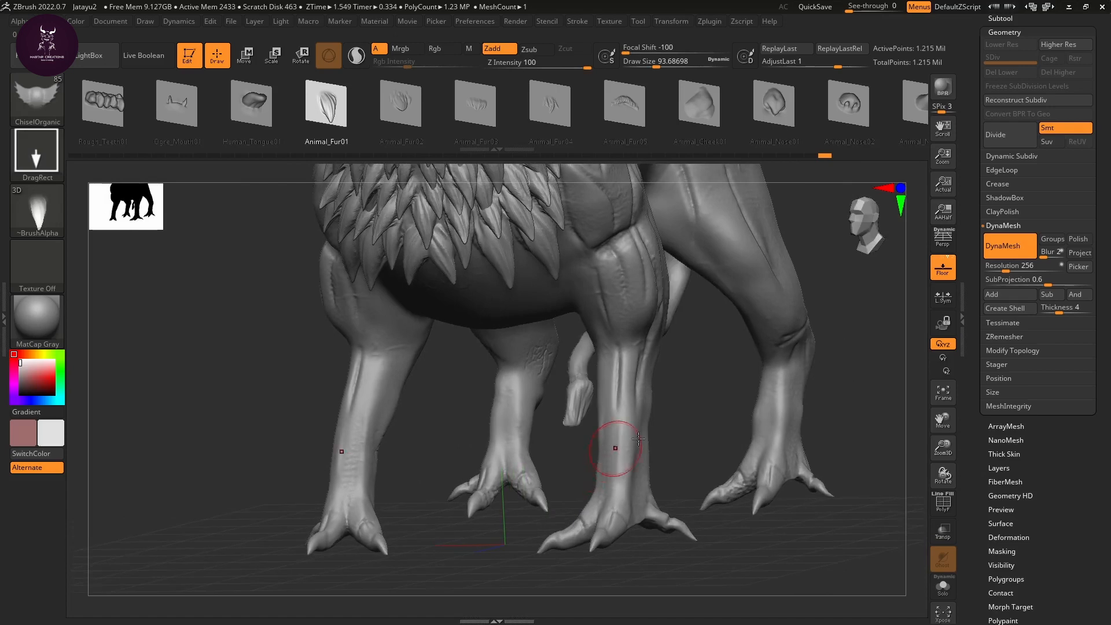
pyautogui.moveTo(689, 434); pyautogui.dragTo(584, 426)
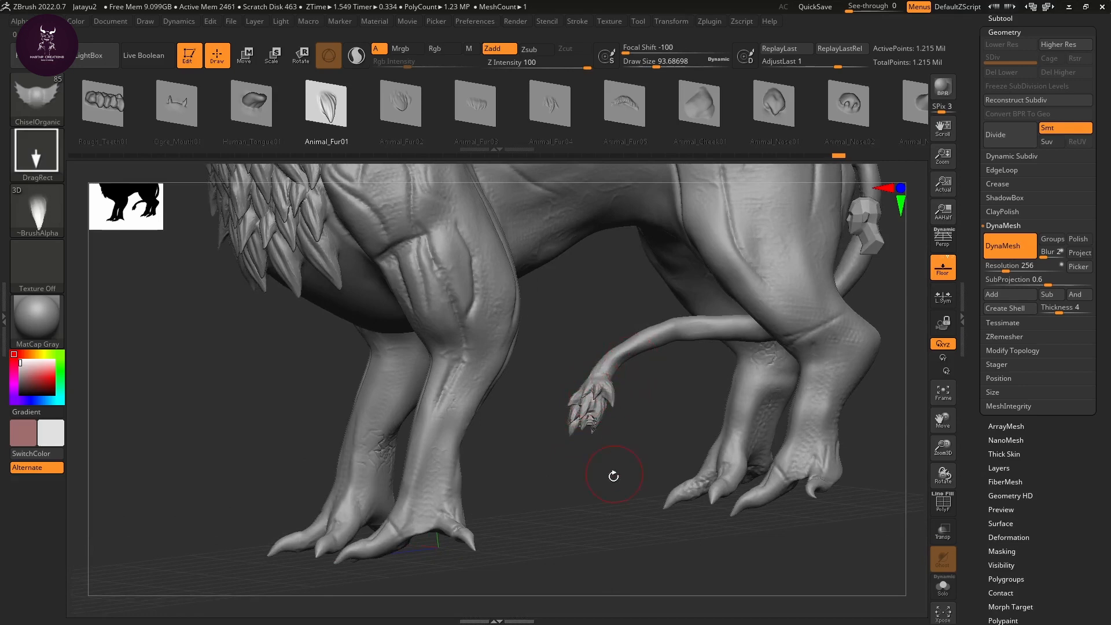
pyautogui.moveTo(614, 476); pyautogui.dragTo(661, 469)
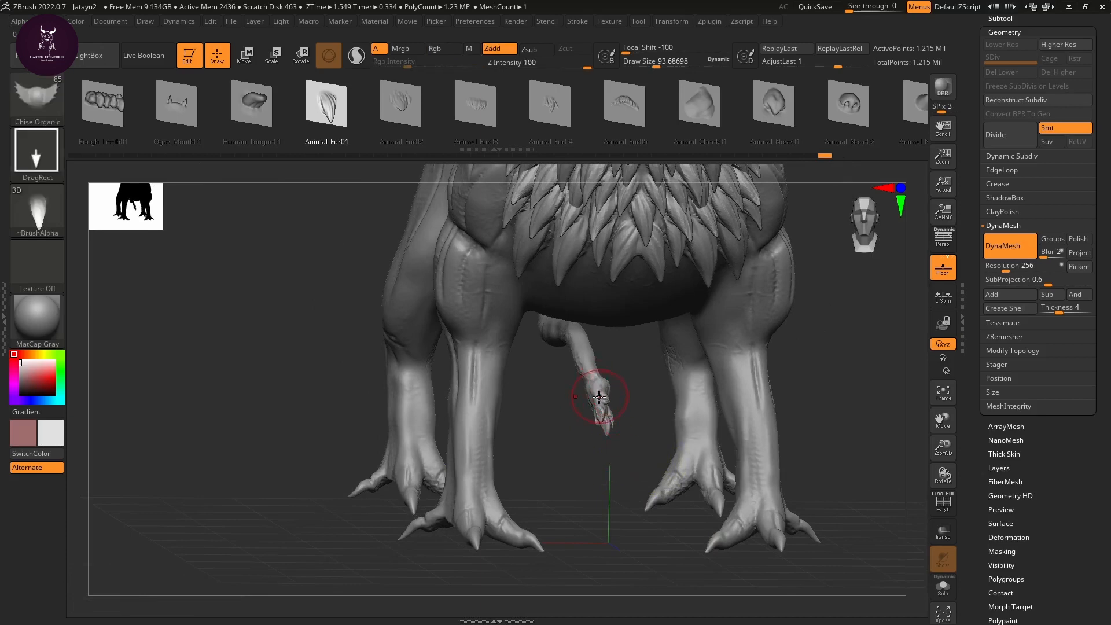
pyautogui.moveTo(585, 448)
pyautogui.mouseDown()
pyautogui.moveTo(695, 449)
pyautogui.moveTo(605, 442)
pyautogui.mouseUp()
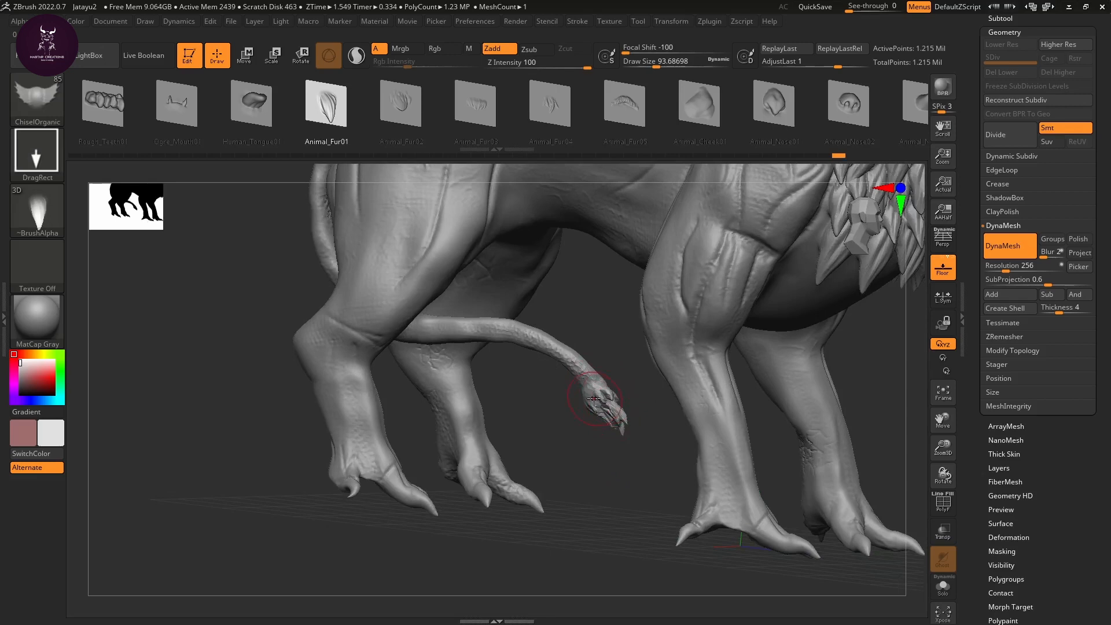
pyautogui.moveTo(595, 397); pyautogui.dragTo(625, 448)
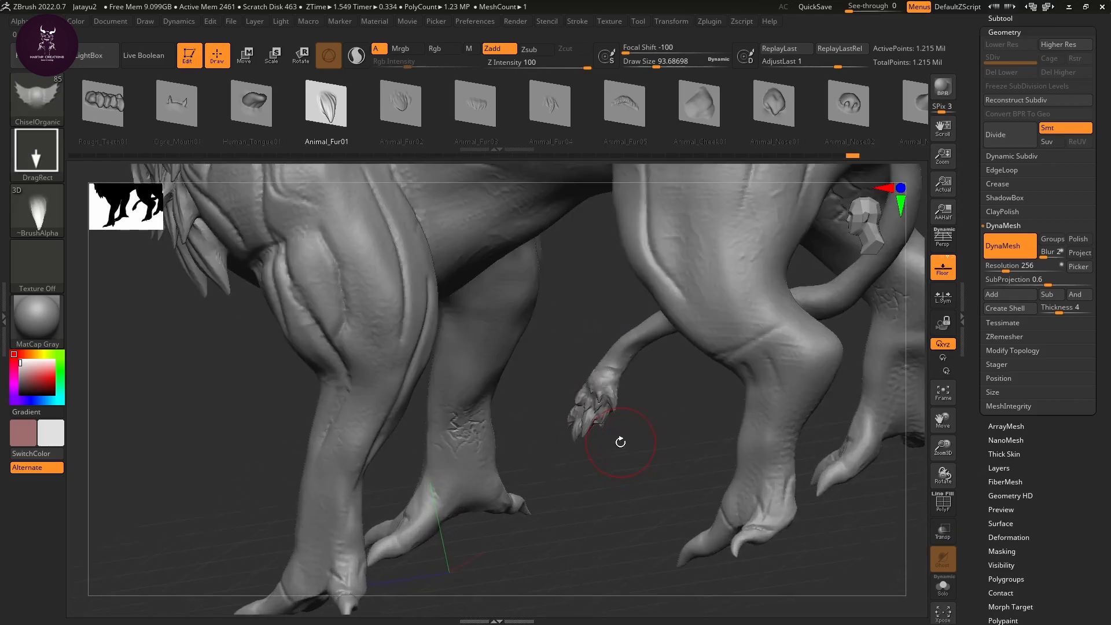
# Step: Choose the Animal_Fur02 alpha and stamp overlapping small tufts down the back of the front leg
pyautogui.moveTo(604, 491); pyautogui.dragTo(590, 374)
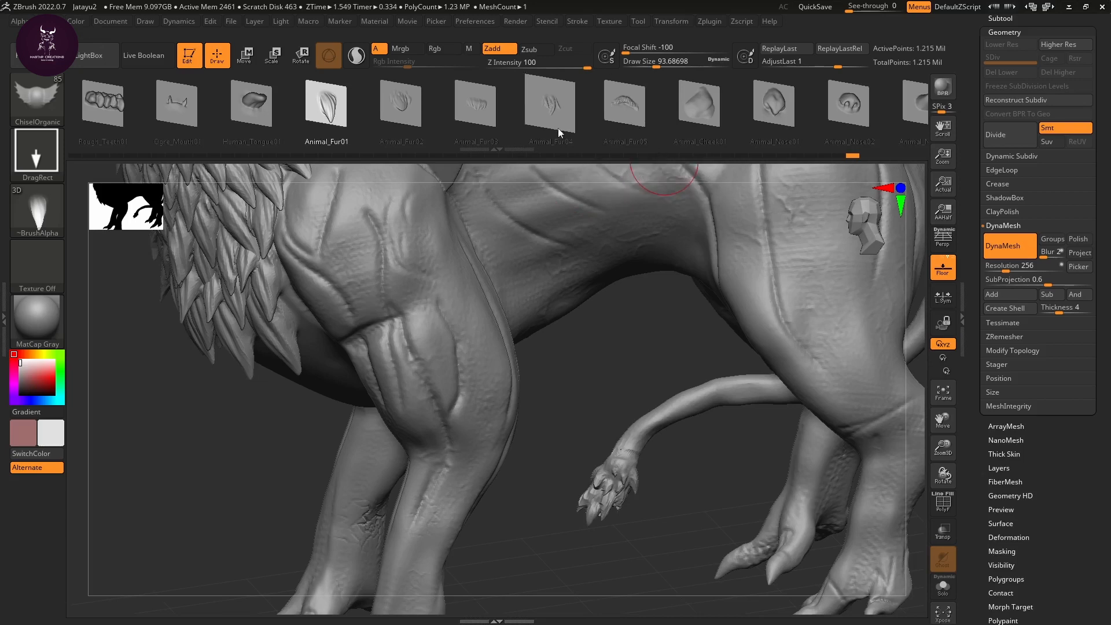
pyautogui.click(397, 117)
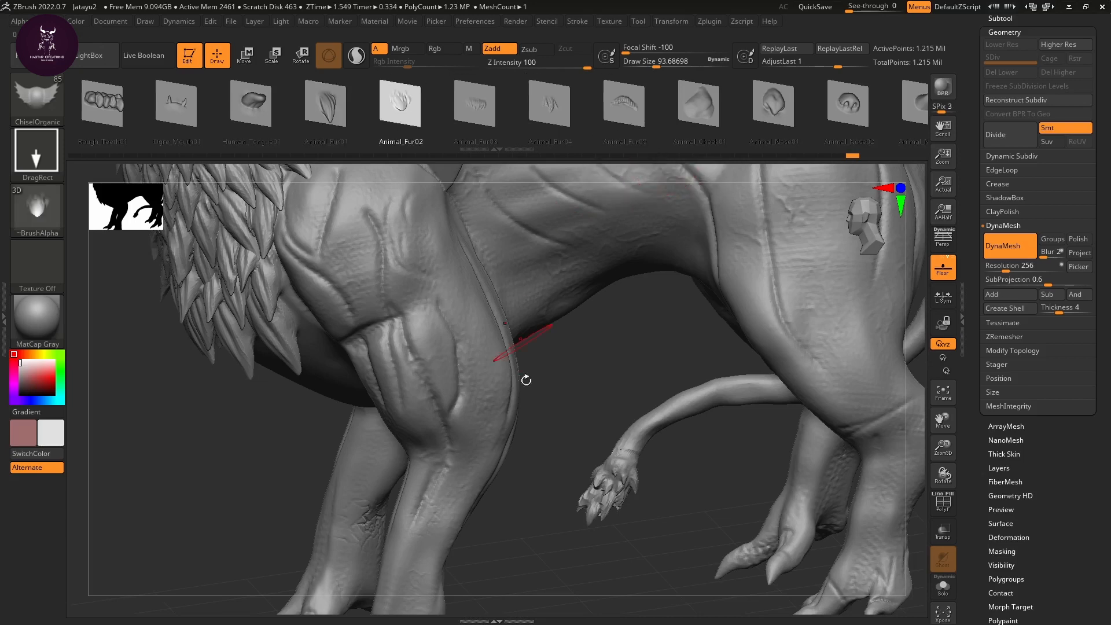
pyautogui.moveTo(588, 368); pyautogui.dragTo(489, 362)
pyautogui.moveTo(575, 352); pyautogui.dragTo(544, 338)
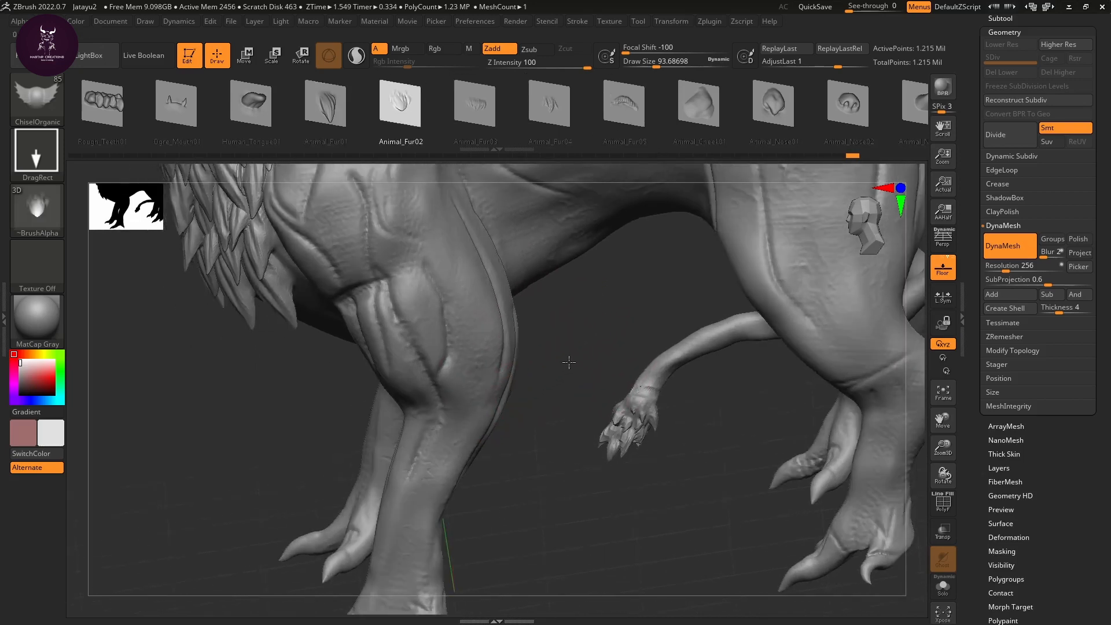
pyautogui.moveTo(496, 290); pyautogui.dragTo(507, 261)
pyautogui.moveTo(538, 312)
pyautogui.mouseDown()
pyautogui.moveTo(572, 324)
pyautogui.moveTo(486, 300)
pyautogui.mouseUp()
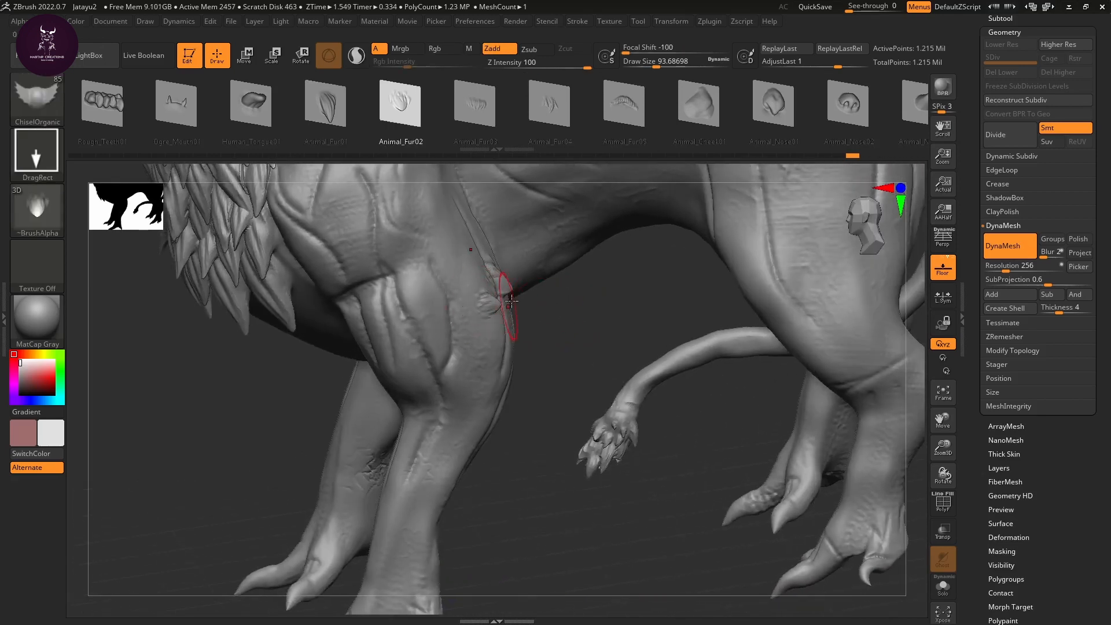
pyautogui.moveTo(485, 341)
pyautogui.mouseDown()
pyautogui.moveTo(498, 341)
pyautogui.moveTo(509, 398)
pyautogui.moveTo(491, 423)
pyautogui.moveTo(458, 434)
pyautogui.moveTo(492, 405)
pyautogui.moveTo(504, 426)
pyautogui.moveTo(496, 405)
pyautogui.moveTo(472, 454)
pyautogui.mouseUp()
pyautogui.moveTo(552, 403); pyautogui.dragTo(506, 416)
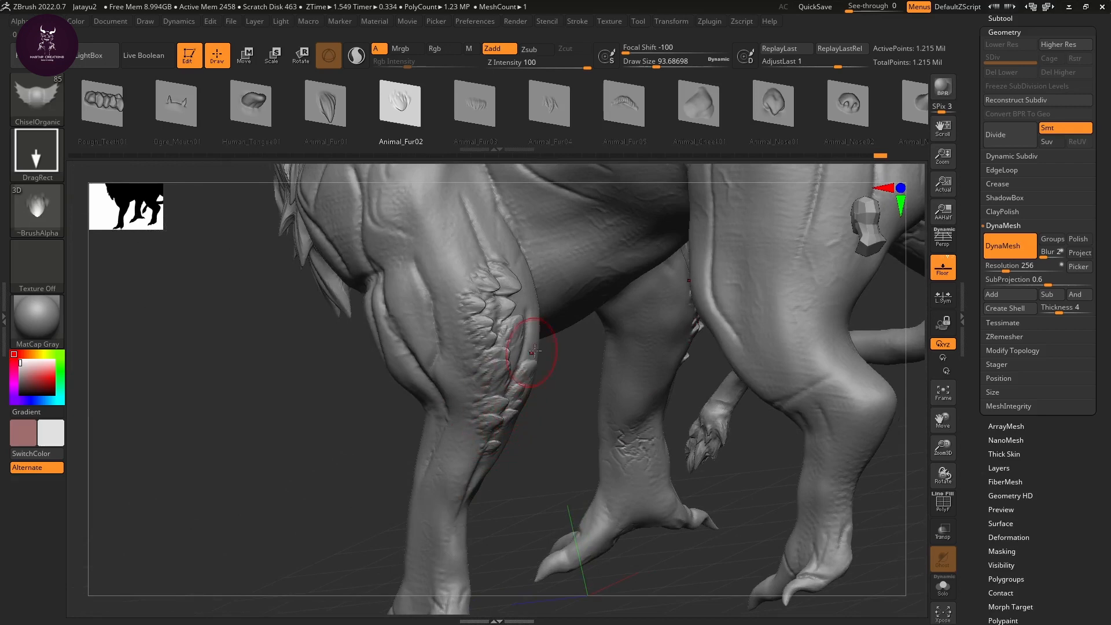
# Step: Add more Animal_Fur02 tufts along the inner rear edge of the front leg, up to the belly
pyautogui.moveTo(538, 322); pyautogui.dragTo(541, 340)
pyautogui.moveTo(533, 298)
pyautogui.mouseDown()
pyautogui.moveTo(537, 318)
pyautogui.moveTo(519, 318)
pyautogui.mouseUp()
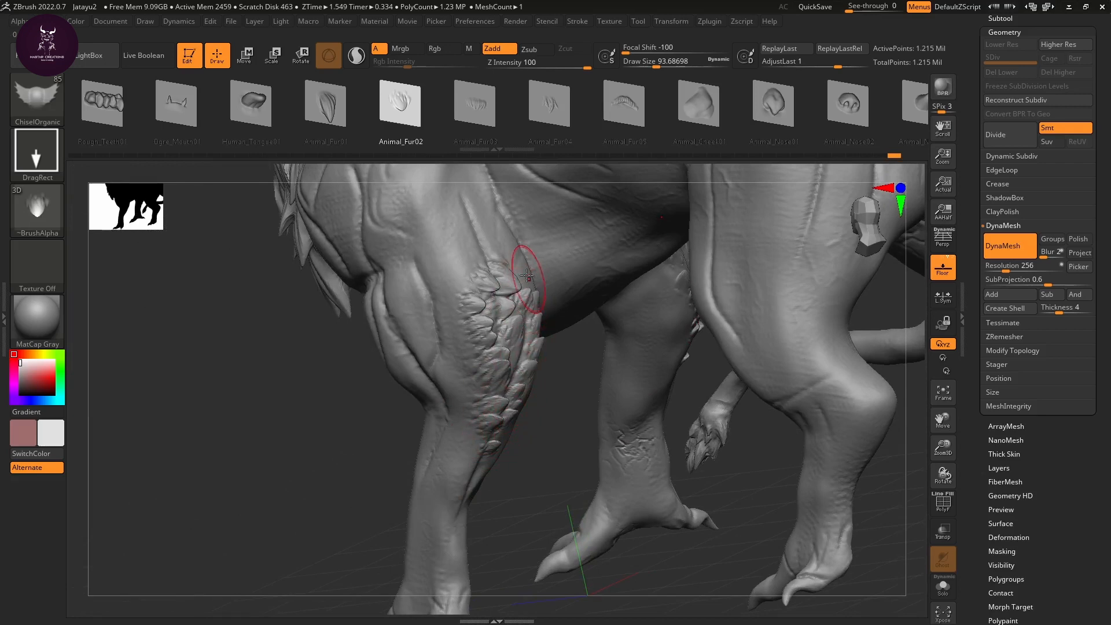
pyautogui.moveTo(525, 269); pyautogui.dragTo(529, 290)
pyautogui.moveTo(550, 449); pyautogui.dragTo(502, 431)
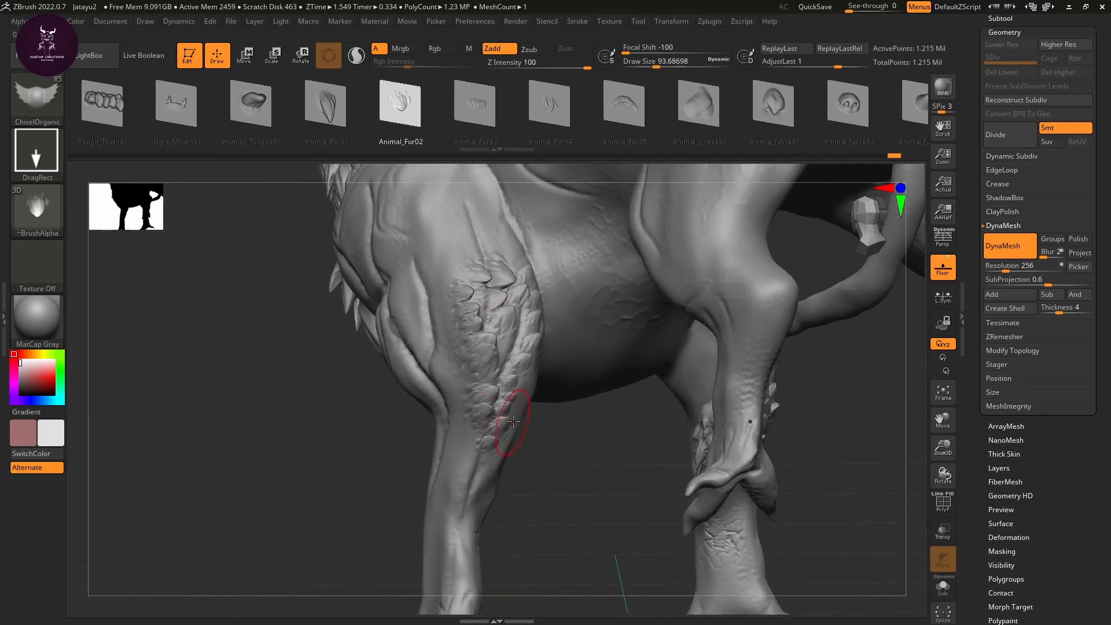
# Step: Stamp Animal_Fur02 tufts over the back of the hind leg from the hock toward the foot
pyautogui.moveTo(585, 433)
pyautogui.mouseDown()
pyautogui.moveTo(608, 446)
pyautogui.moveTo(601, 405)
pyautogui.moveTo(780, 375)
pyautogui.mouseUp()
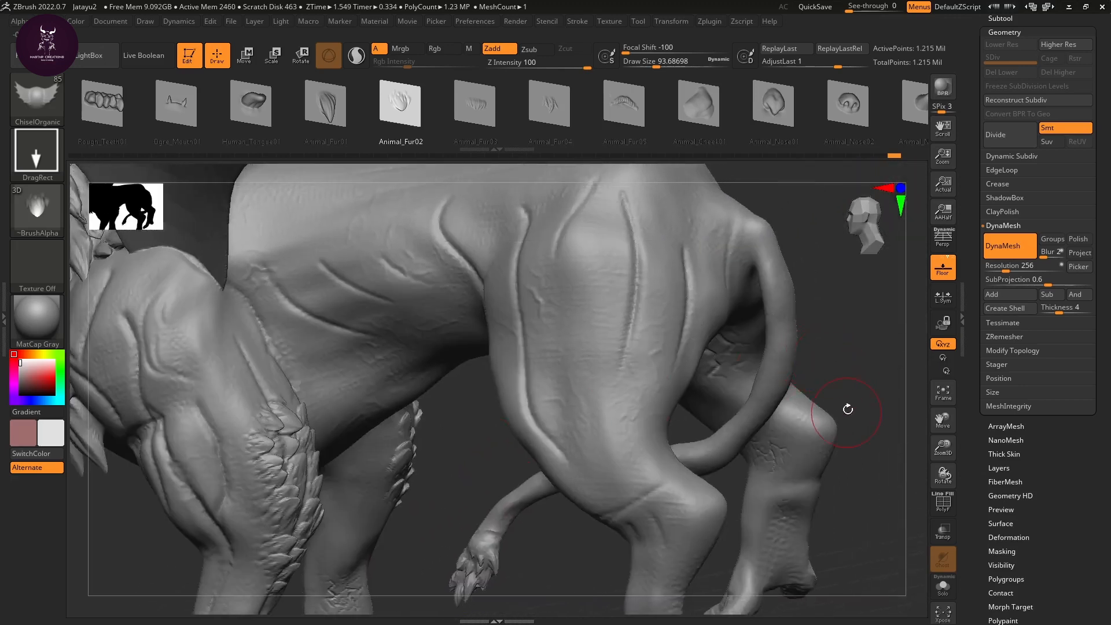
pyautogui.moveTo(848, 409); pyautogui.dragTo(675, 301)
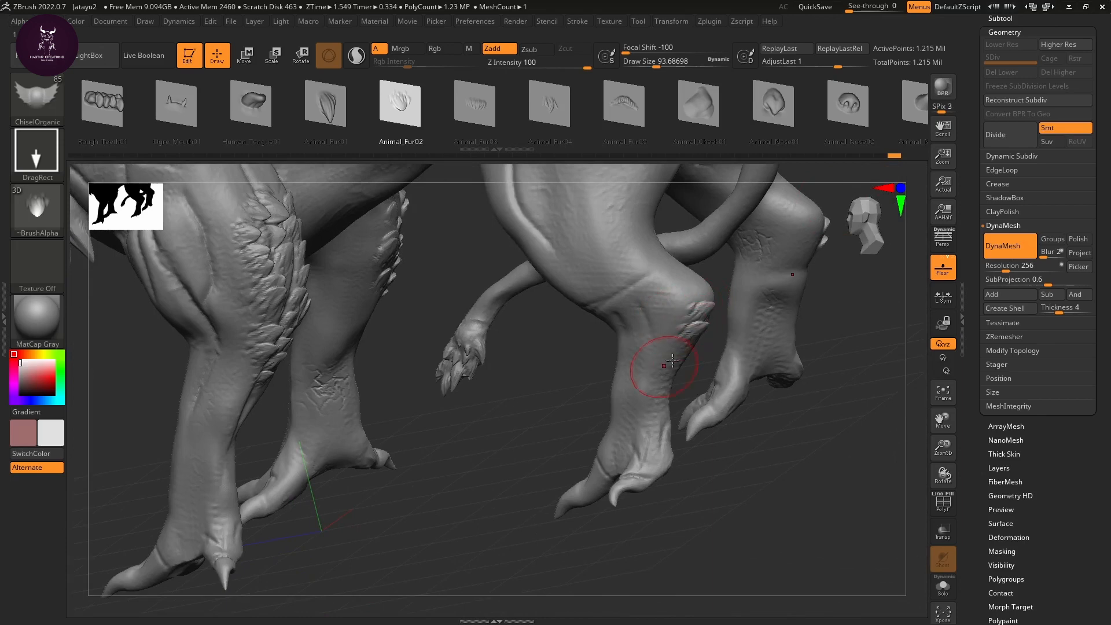
pyautogui.moveTo(673, 360); pyautogui.dragTo(654, 405)
pyautogui.moveTo(681, 341)
pyautogui.mouseDown()
pyautogui.moveTo(675, 318)
pyautogui.moveTo(651, 400)
pyautogui.mouseUp()
pyautogui.moveTo(782, 418); pyautogui.dragTo(718, 373)
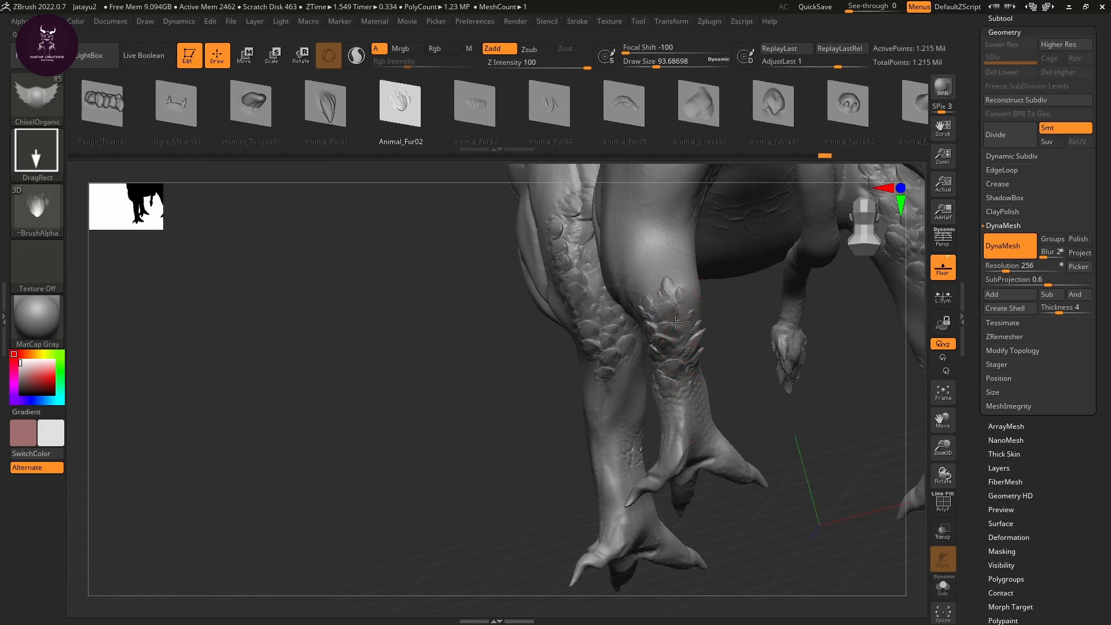
pyautogui.moveTo(652, 282); pyautogui.dragTo(659, 322)
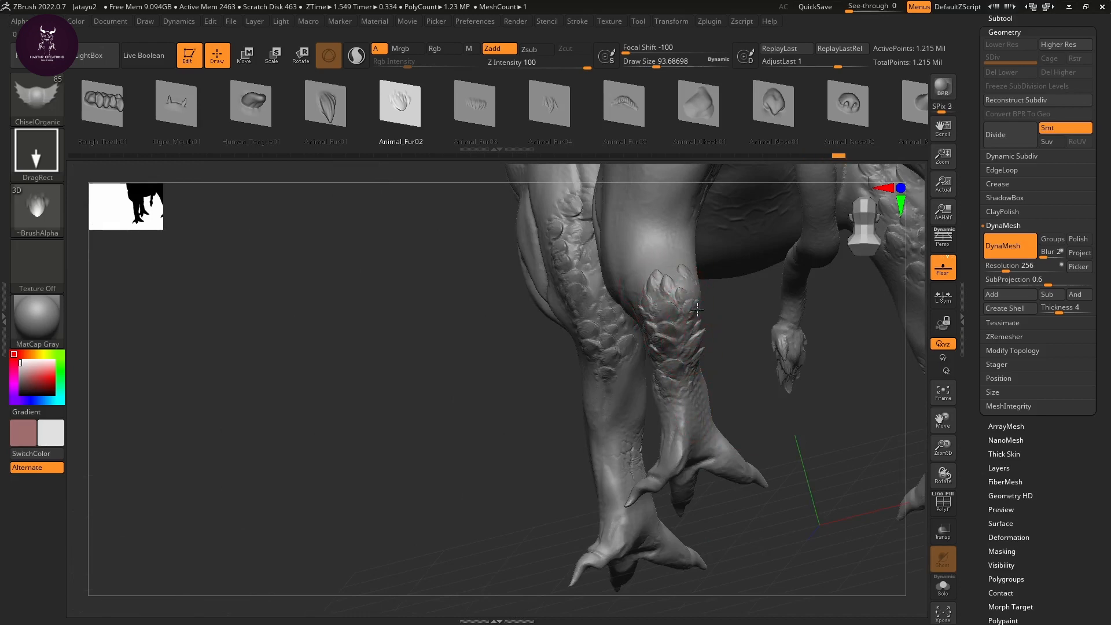
# Step: Choose the Animal_Fur01 alpha and stamp a row of tufts on the wing's root just above the shoulder
pyautogui.moveTo(427, 418)
pyautogui.mouseDown()
pyautogui.moveTo(734, 401)
pyautogui.moveTo(759, 421)
pyautogui.moveTo(787, 418)
pyautogui.moveTo(787, 435)
pyautogui.moveTo(747, 402)
pyautogui.moveTo(723, 579)
pyautogui.moveTo(759, 446)
pyautogui.moveTo(746, 443)
pyautogui.moveTo(755, 411)
pyautogui.moveTo(759, 454)
pyautogui.moveTo(786, 469)
pyautogui.mouseUp()
pyautogui.keyDown('alt'); pyautogui.moveTo(761, 432); pyautogui.dragTo(780, 516); pyautogui.keyUp('alt')
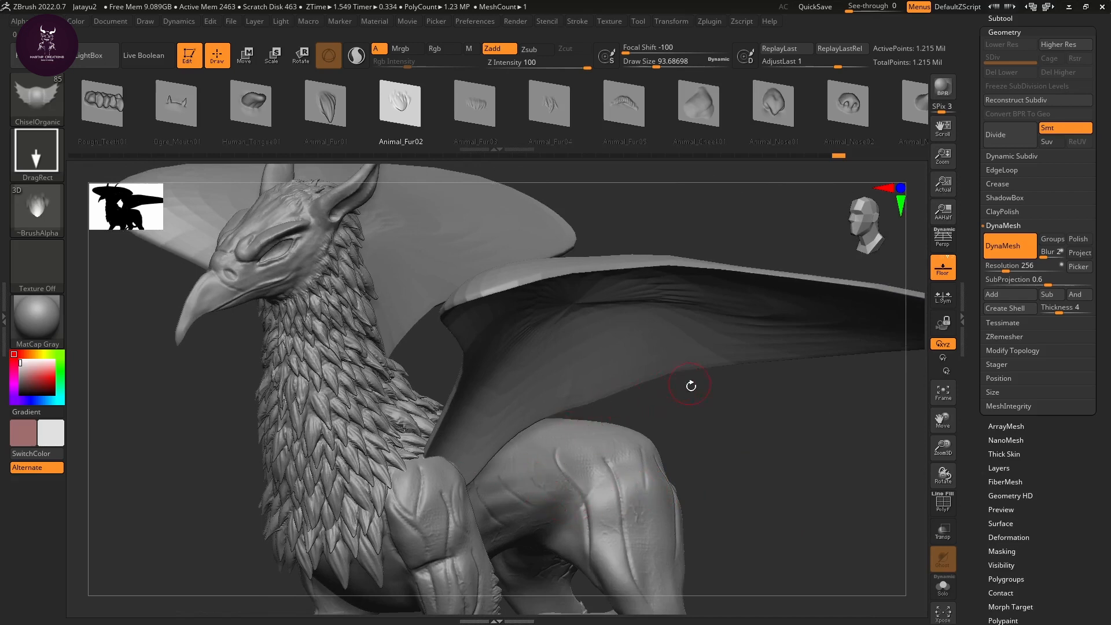
pyautogui.moveTo(749, 421)
pyautogui.mouseDown()
pyautogui.moveTo(741, 427)
pyautogui.moveTo(761, 436)
pyautogui.moveTo(703, 414)
pyautogui.moveTo(714, 363)
pyautogui.mouseUp()
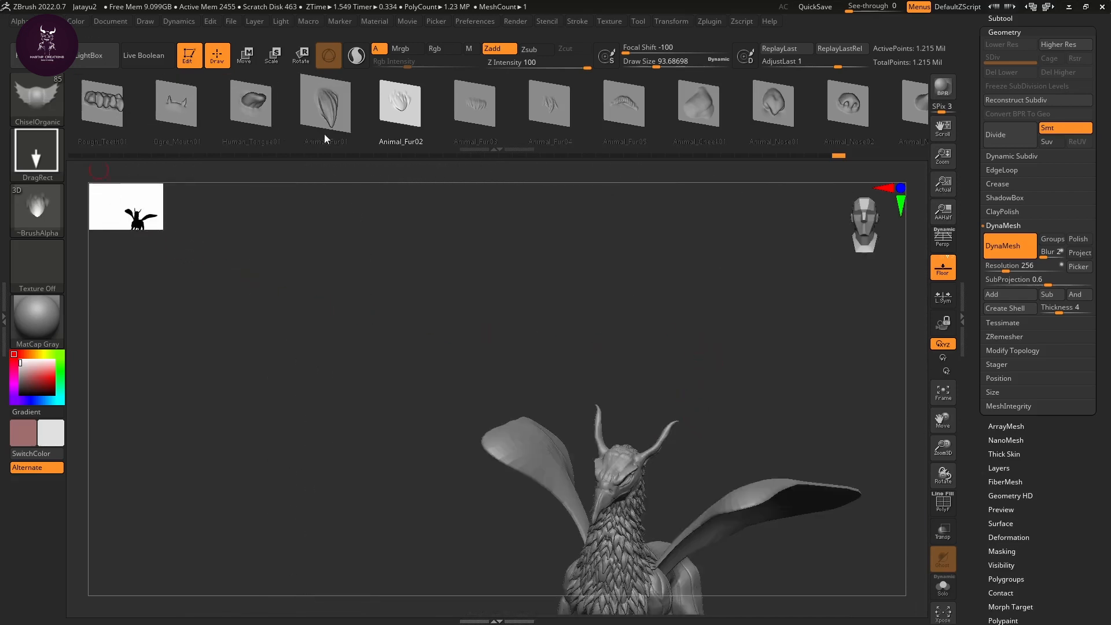
pyautogui.click(344, 110)
pyautogui.moveTo(769, 404)
pyautogui.mouseDown()
pyautogui.moveTo(789, 310)
pyautogui.moveTo(774, 360)
pyautogui.moveTo(776, 323)
pyautogui.moveTo(766, 347)
pyautogui.moveTo(785, 459)
pyautogui.moveTo(701, 476)
pyautogui.mouseUp()
pyautogui.moveTo(791, 449)
pyautogui.mouseDown()
pyautogui.moveTo(752, 324)
pyautogui.moveTo(810, 324)
pyautogui.moveTo(784, 289)
pyautogui.moveTo(782, 303)
pyautogui.moveTo(776, 292)
pyautogui.moveTo(793, 347)
pyautogui.moveTo(829, 422)
pyautogui.moveTo(817, 434)
pyautogui.moveTo(800, 333)
pyautogui.moveTo(807, 441)
pyautogui.mouseUp()
pyautogui.moveTo(787, 387); pyautogui.dragTo(725, 410)
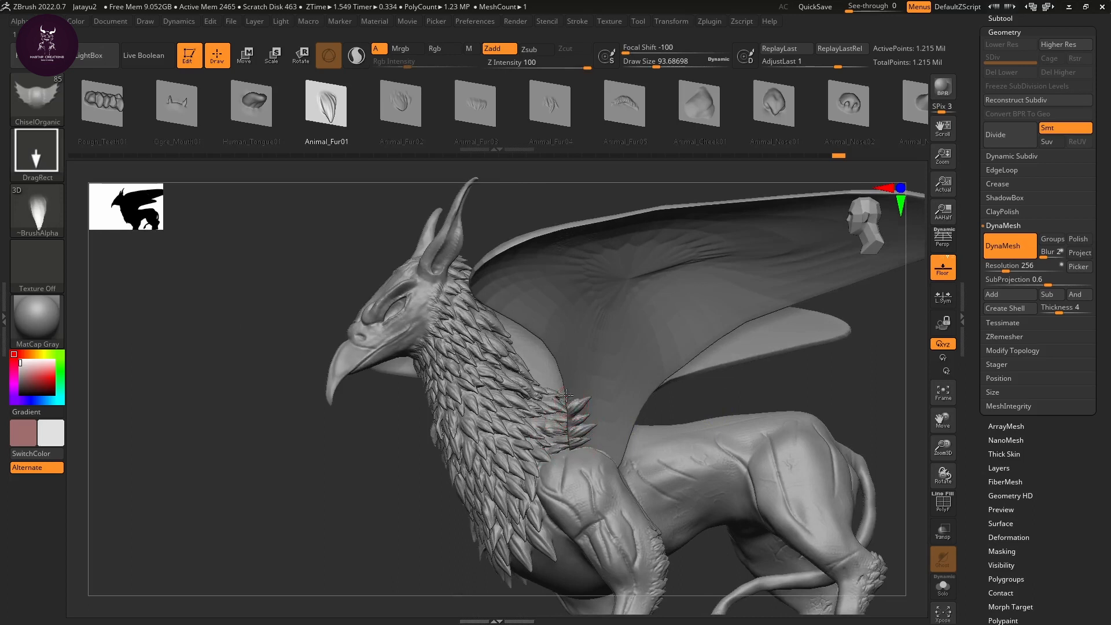
pyautogui.moveTo(570, 382); pyautogui.dragTo(539, 374)
# Step: Stamp more Animal_Fur01 tufts along the wing's inner front edge and over its upper surface near the bend
pyautogui.moveTo(561, 336)
pyautogui.mouseDown()
pyautogui.moveTo(518, 346)
pyautogui.moveTo(517, 332)
pyautogui.moveTo(478, 315)
pyautogui.moveTo(485, 302)
pyautogui.moveTo(458, 294)
pyautogui.moveTo(482, 291)
pyautogui.moveTo(468, 308)
pyautogui.moveTo(481, 309)
pyautogui.moveTo(476, 285)
pyautogui.mouseUp()
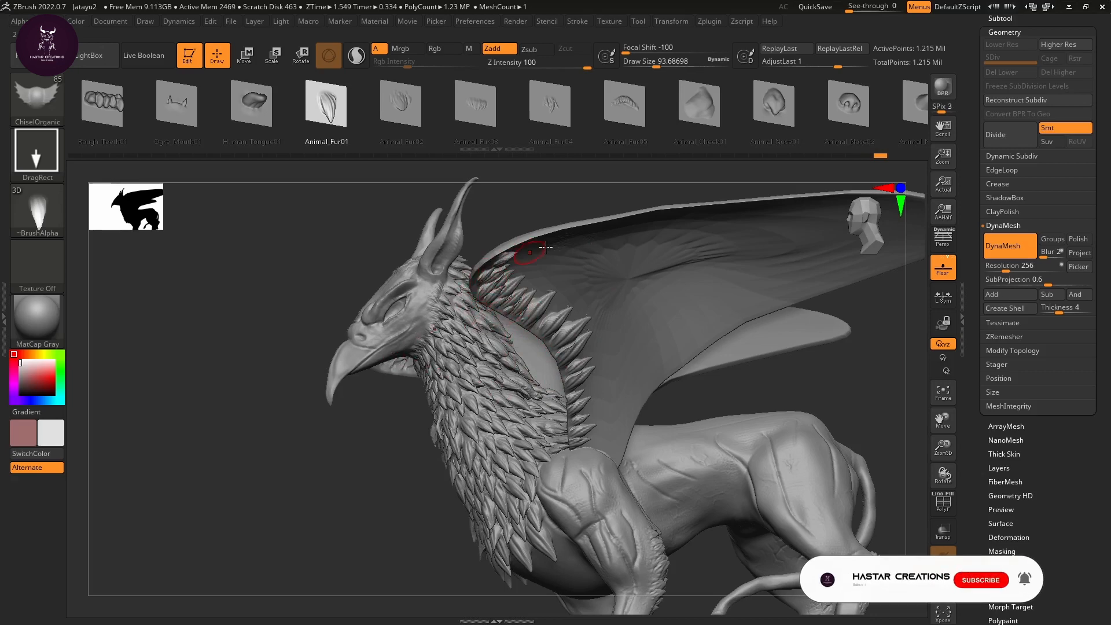
pyautogui.moveTo(543, 247)
pyautogui.mouseDown()
pyautogui.moveTo(523, 257)
pyautogui.moveTo(532, 248)
pyautogui.moveTo(530, 284)
pyautogui.moveTo(520, 276)
pyautogui.moveTo(529, 289)
pyautogui.mouseUp()
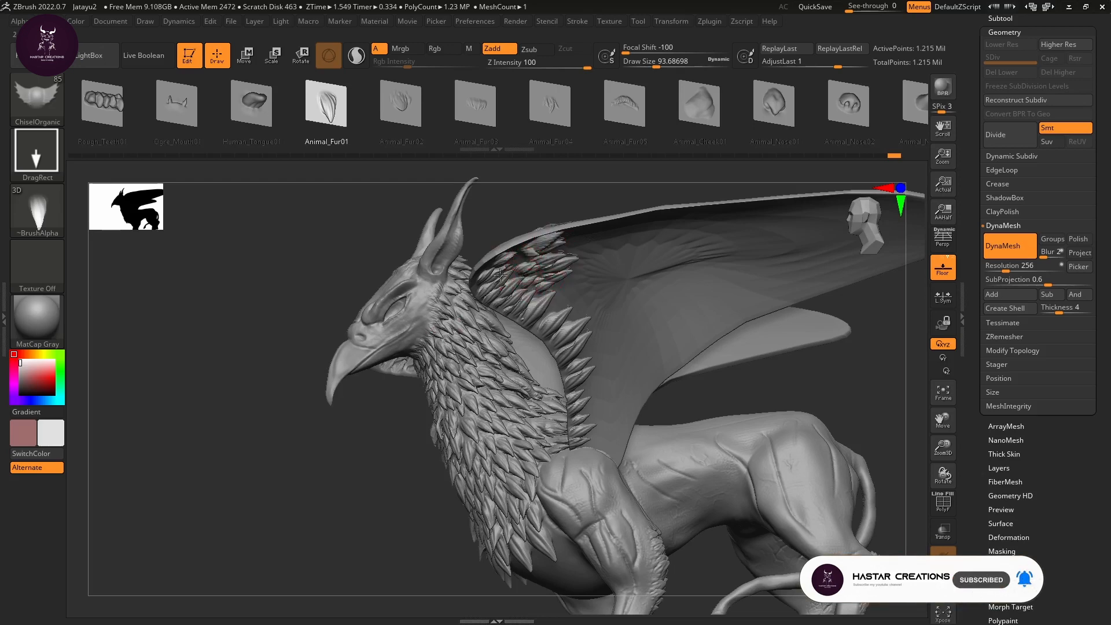
pyautogui.moveTo(559, 200); pyautogui.dragTo(465, 360)
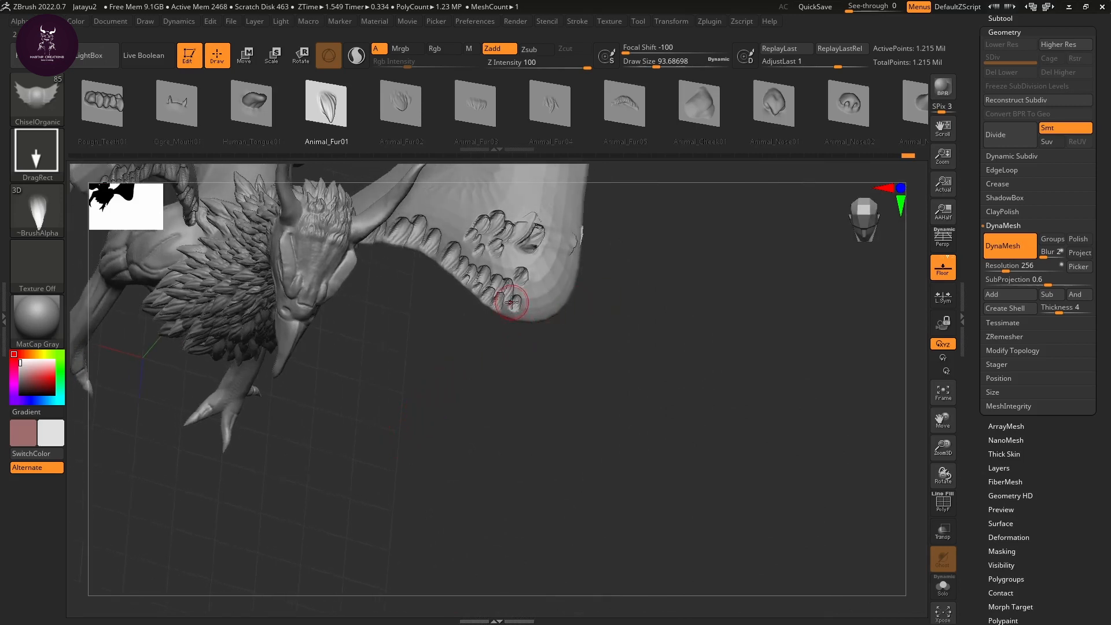
pyautogui.moveTo(512, 303)
pyautogui.mouseDown()
pyautogui.moveTo(514, 287)
pyautogui.moveTo(530, 292)
pyautogui.mouseUp()
pyautogui.moveTo(507, 290); pyautogui.dragTo(499, 253)
pyautogui.moveTo(473, 287); pyautogui.dragTo(488, 249)
pyautogui.moveTo(459, 278); pyautogui.dragTo(460, 259)
pyautogui.moveTo(634, 377); pyautogui.dragTo(553, 307)
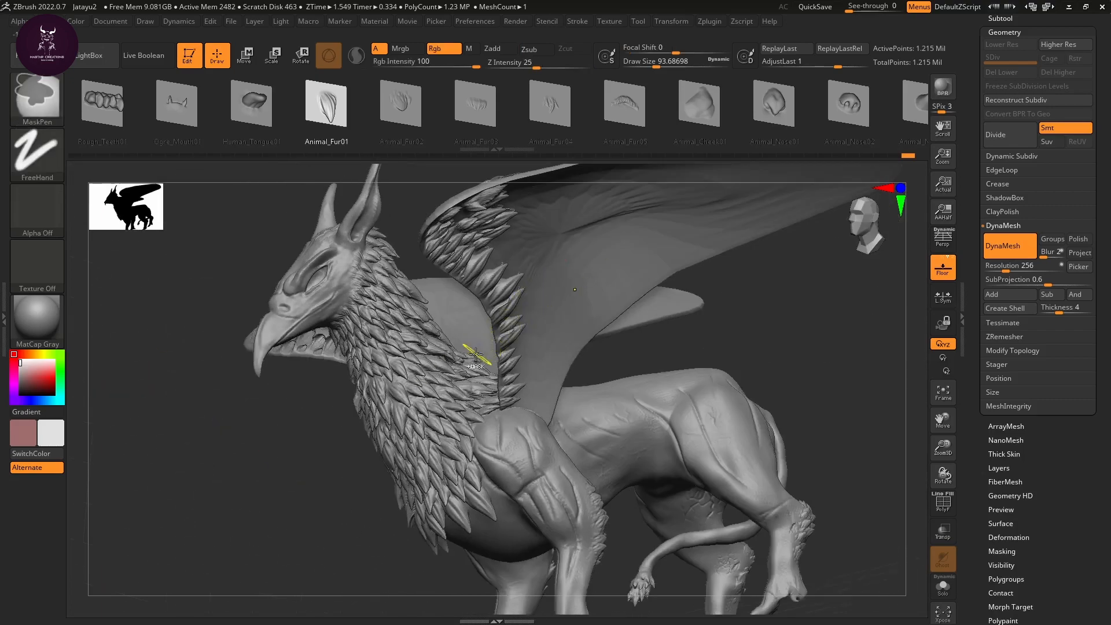
# Step: Undo all the Animal_Fur01 tufts stamped on the wings
pyautogui.hotkey('ctrl', 'z')
pyautogui.hotkey('ctrl', 'z')
pyautogui.hotkey('ctrl', 'z')
pyautogui.hotkey('ctrl', 'z')
pyautogui.hotkey('ctrl', 'z')
pyautogui.hotkey('ctrl', 'z')
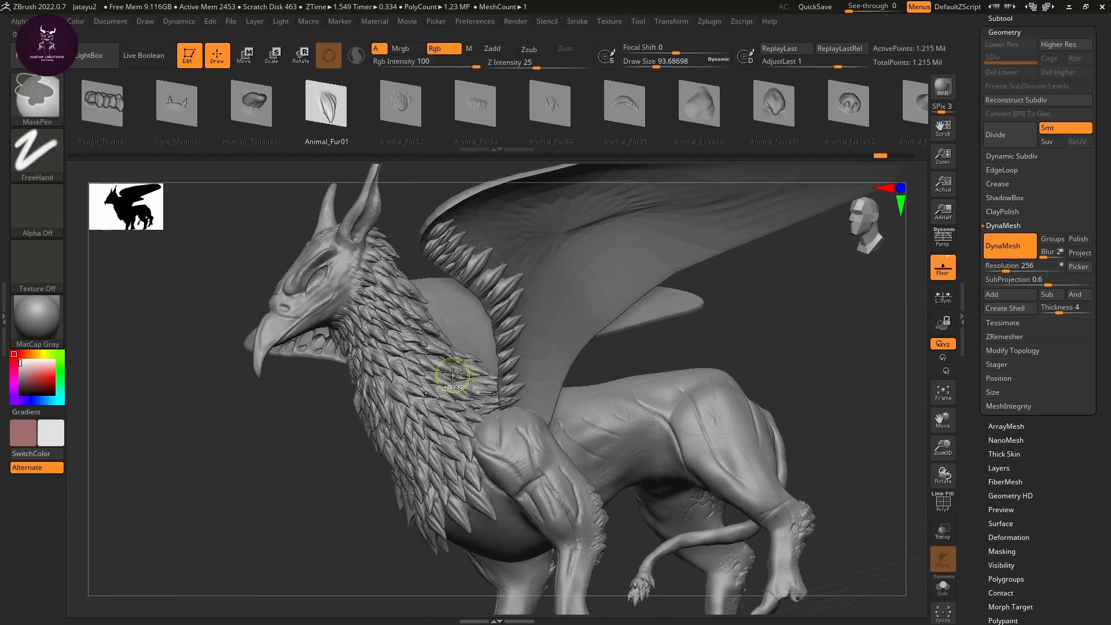
pyautogui.hotkey('ctrl', 'z')
pyautogui.hotkey('ctrl', 'z')
pyautogui.hotkey('ctrl', 'z')
pyautogui.hotkey('ctrl', 'z')
pyautogui.hotkey('ctrl', 'z')
pyautogui.hotkey('ctrl', 'z')
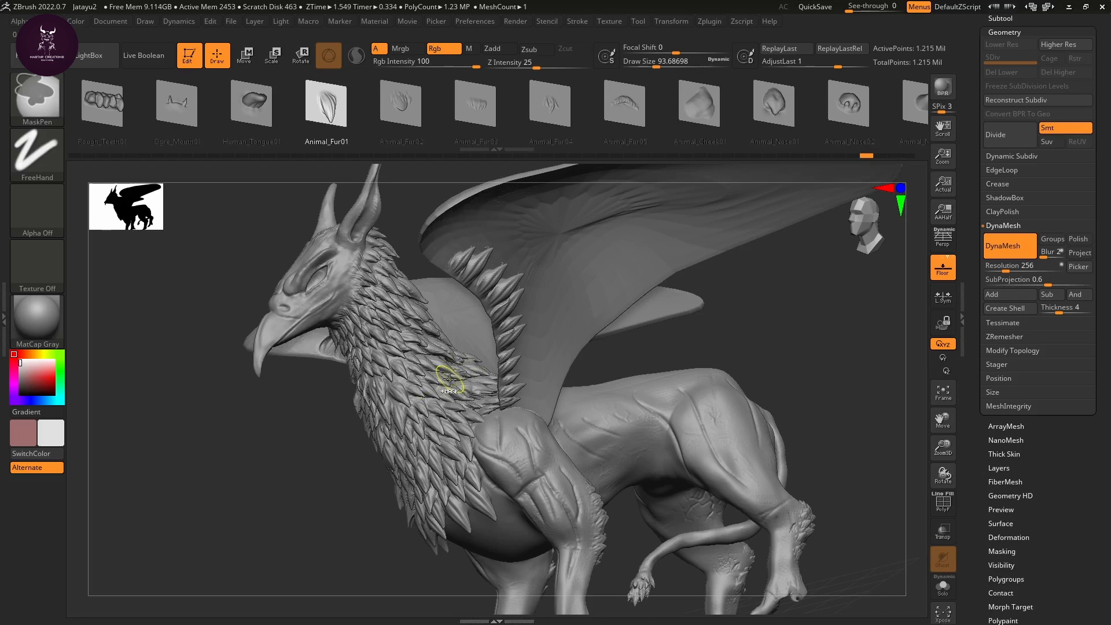
pyautogui.hotkey('ctrl', 'z')
pyautogui.hotkey('ctrl', 'z')
pyautogui.hotkey('ctrl', 'z')
pyautogui.hotkey('ctrl', 'z')
pyautogui.hotkey('ctrl', 'z')
pyautogui.hotkey('ctrl', 'z')
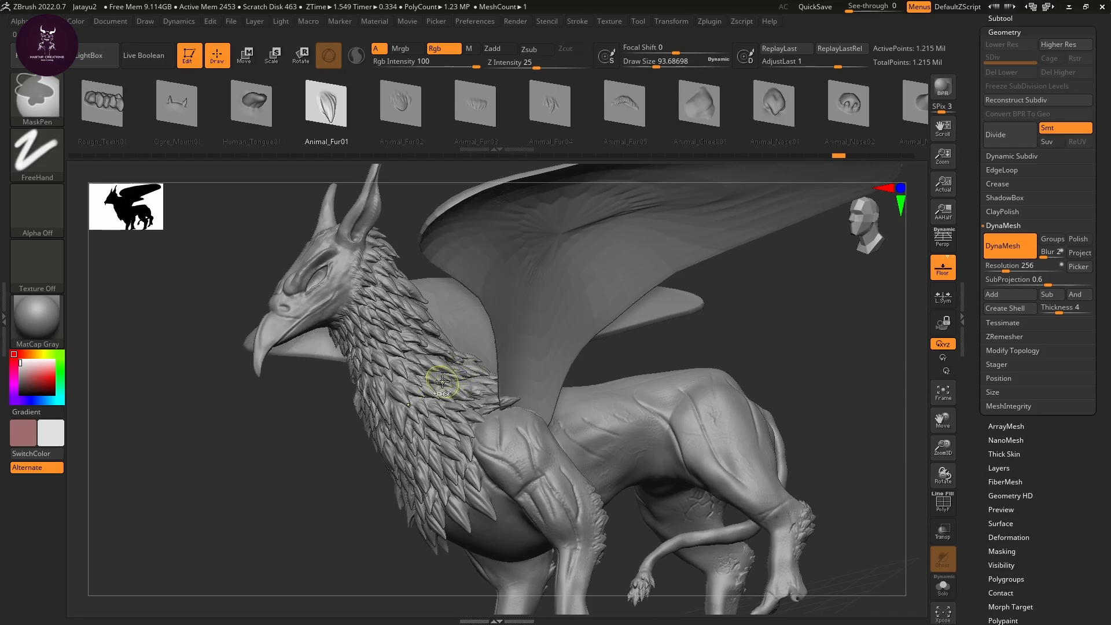
# Step: Try an Animal_Fur01 tuft at the base of the wing, accepting removal of the newer undo history entries
pyautogui.moveTo(776, 315)
pyautogui.mouseDown()
pyautogui.moveTo(789, 338)
pyautogui.moveTo(578, 337)
pyautogui.mouseUp()
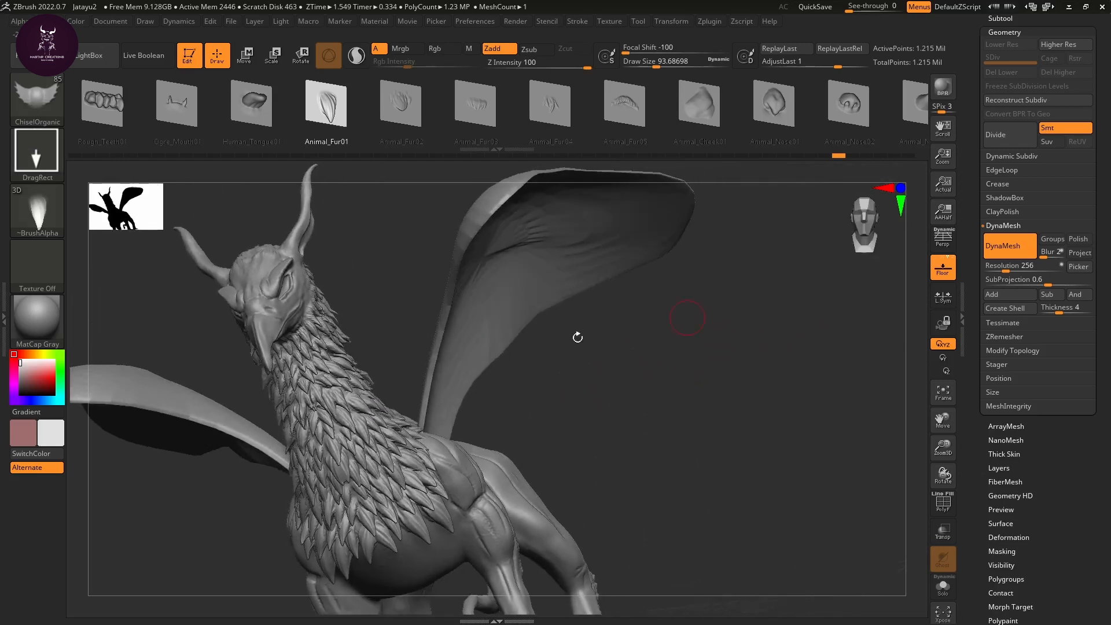
pyautogui.click(423, 429)
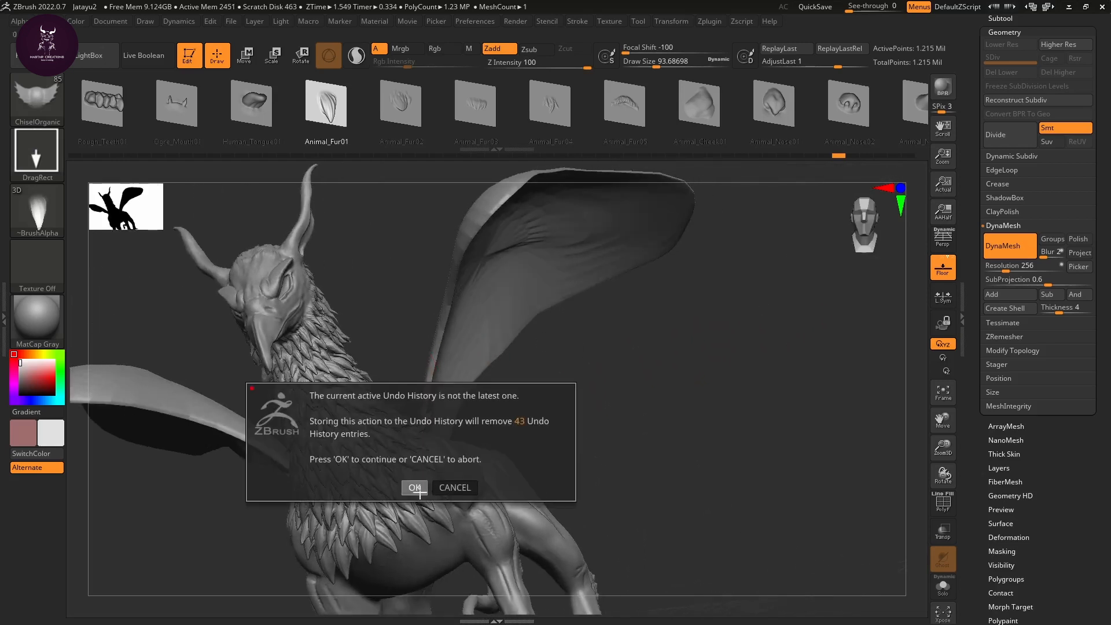
pyautogui.click(414, 486)
pyautogui.moveTo(611, 382)
pyautogui.mouseDown()
pyautogui.moveTo(648, 411)
pyautogui.moveTo(647, 432)
pyautogui.moveTo(644, 422)
pyautogui.mouseUp()
pyautogui.keyDown('shift'); pyautogui.moveTo(430, 424); pyautogui.dragTo(466, 424); pyautogui.keyUp('shift')
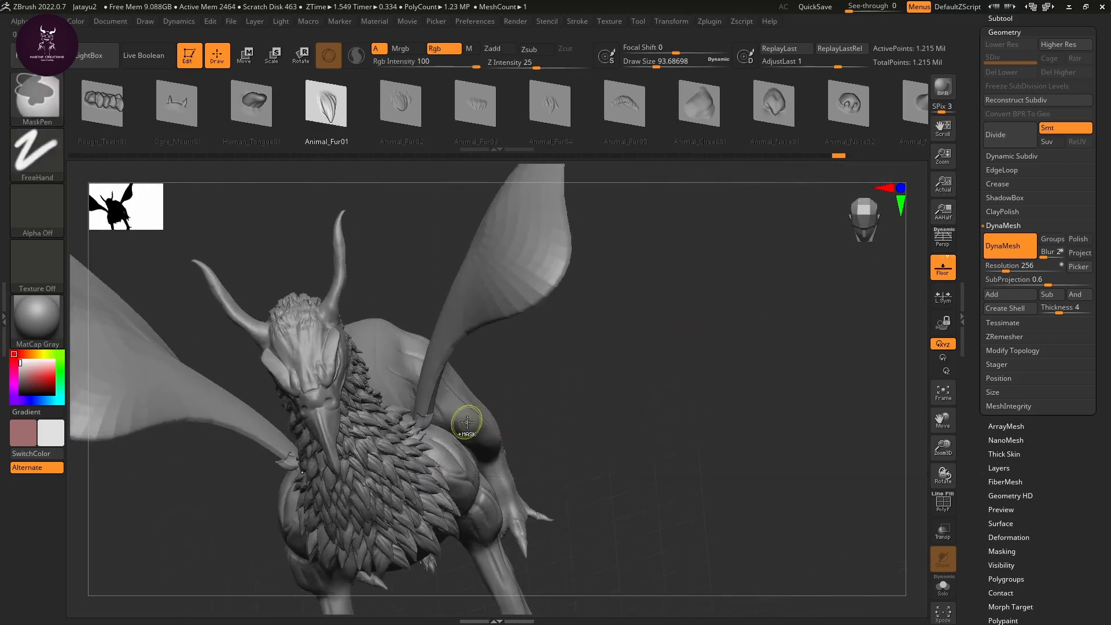
# Step: Paint a mask over the upper surface of the outer wings with the MaskPen brush
pyautogui.moveTo(614, 392); pyautogui.dragTo(551, 358)
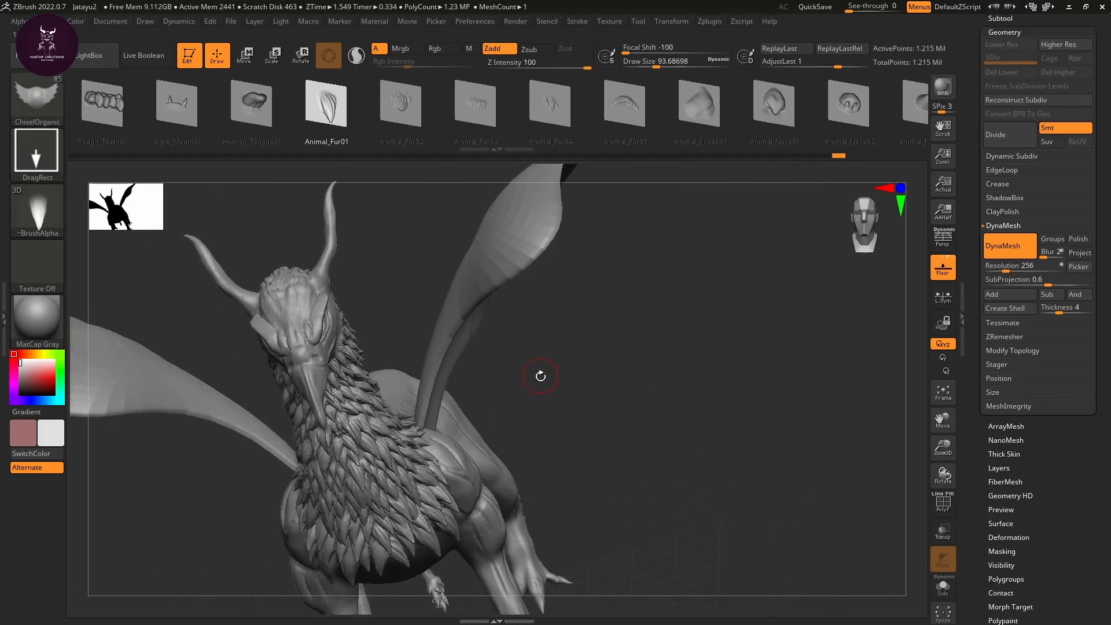
pyautogui.moveTo(610, 400); pyautogui.dragTo(630, 376)
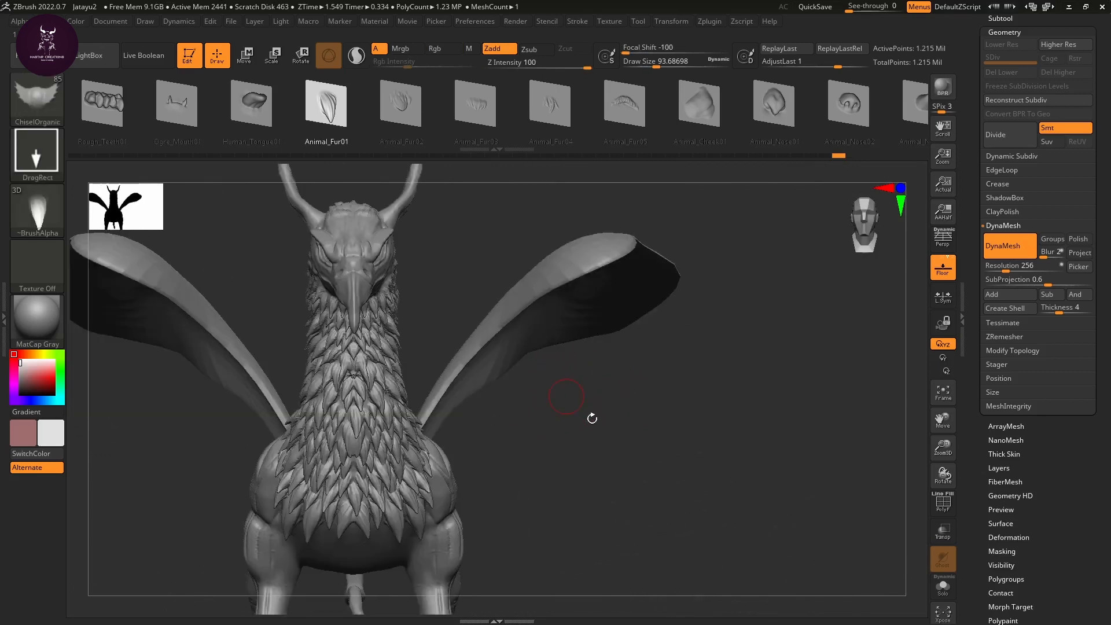
pyautogui.moveTo(591, 417)
pyautogui.mouseDown()
pyautogui.moveTo(652, 375)
pyautogui.moveTo(662, 444)
pyautogui.moveTo(618, 353)
pyautogui.moveTo(580, 375)
pyautogui.mouseUp()
pyautogui.press('ctrl')
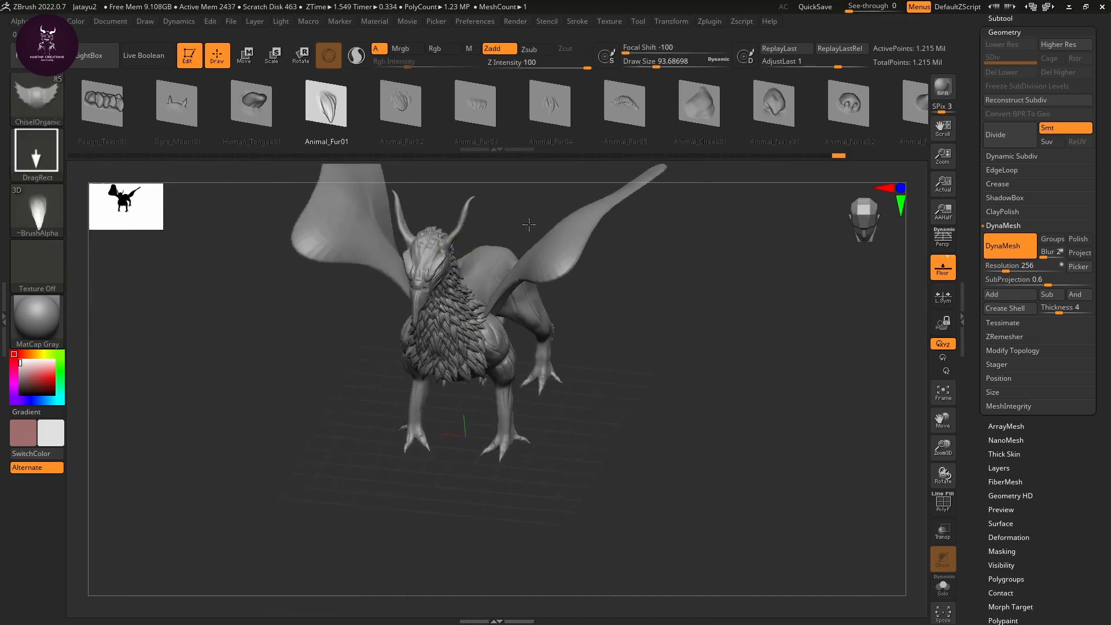
pyautogui.moveTo(529, 224)
pyautogui.mouseDown()
pyautogui.moveTo(509, 300)
pyautogui.moveTo(575, 315)
pyautogui.mouseUp()
pyautogui.press('ctrl')
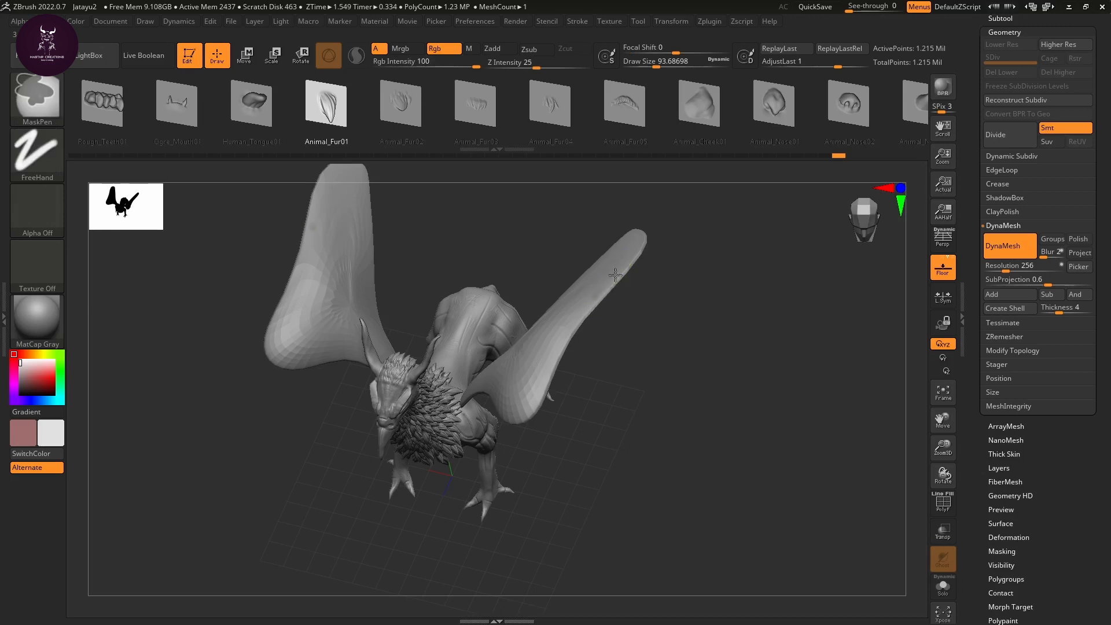
pyautogui.moveTo(597, 295)
pyautogui.keyDown('ctrl'); pyautogui.mouseDown()
pyautogui.moveTo(628, 262)
pyautogui.moveTo(582, 300)
pyautogui.mouseUp(); pyautogui.keyUp('ctrl')
pyautogui.keyDown('ctrl'); pyautogui.moveTo(609, 287); pyautogui.dragTo(570, 318, button='right'); pyautogui.keyUp('ctrl')
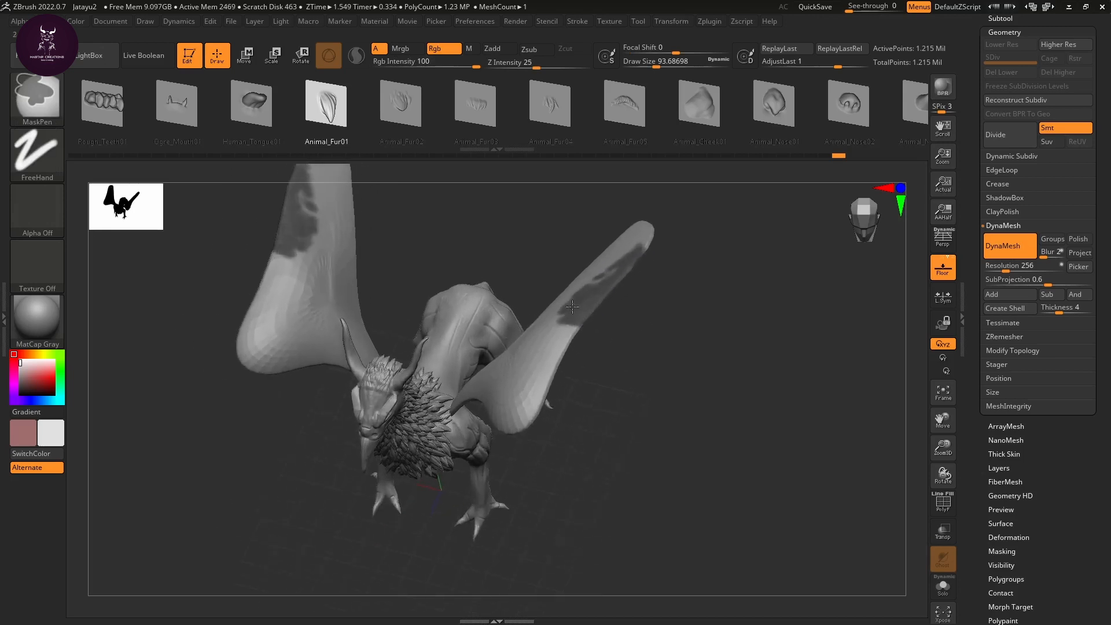
pyautogui.moveTo(572, 307)
pyautogui.keyDown('ctrl'); pyautogui.mouseDown()
pyautogui.moveTo(629, 253)
pyautogui.moveTo(568, 294)
pyautogui.moveTo(619, 249)
pyautogui.moveTo(614, 264)
pyautogui.mouseUp(); pyautogui.keyUp('ctrl')
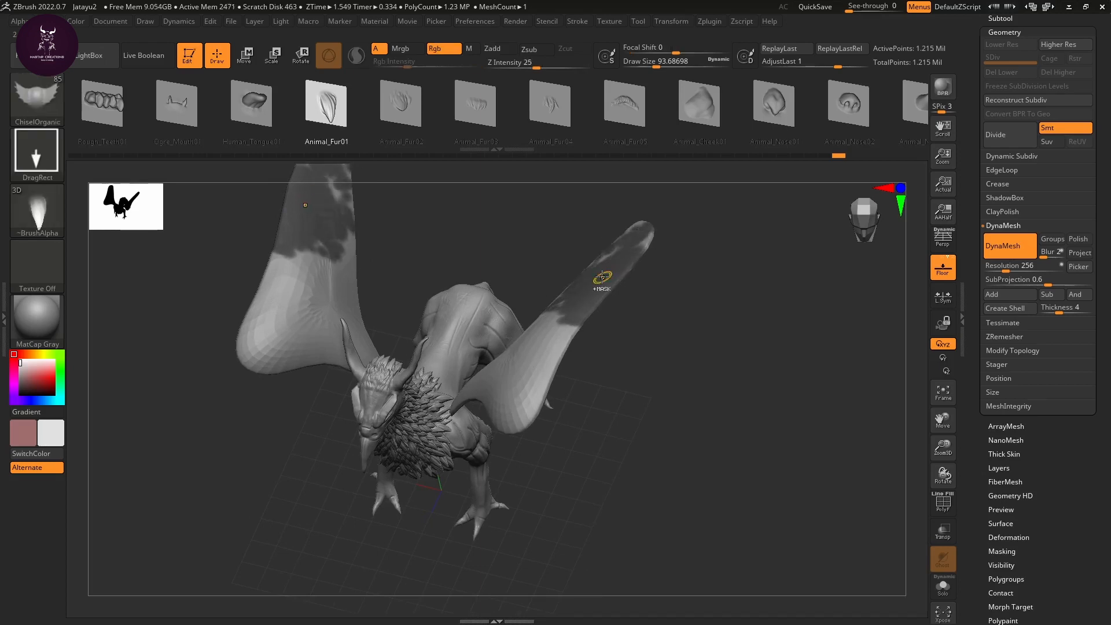
# Step: Mask both wings completely on both sides at a draw size of about 393 and invert the mask to protect the body
pyautogui.hotkey('ctrl', 's')
pyautogui.click(603, 325)
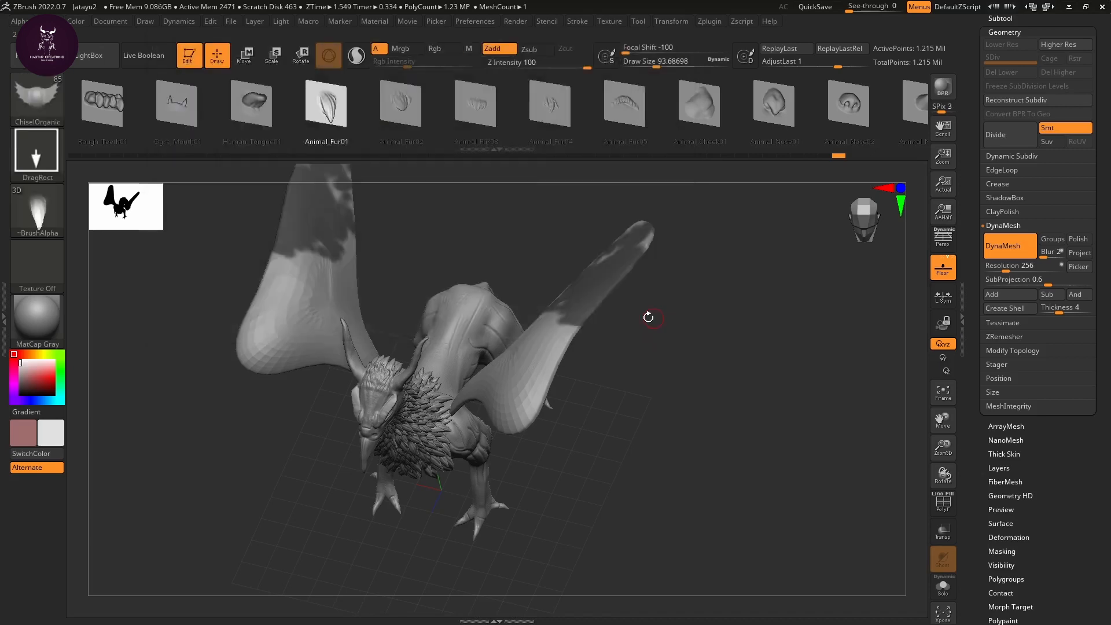
pyautogui.press('s')
pyautogui.press('s')
pyautogui.moveTo(620, 274)
pyautogui.mouseDown()
pyautogui.moveTo(653, 278)
pyautogui.moveTo(669, 255)
pyautogui.moveTo(632, 261)
pyautogui.mouseUp()
pyautogui.press('ctrl')
pyautogui.moveTo(560, 290); pyautogui.dragTo(570, 277, button='right')
pyautogui.moveTo(589, 282)
pyautogui.keyDown('ctrl'); pyautogui.mouseDown()
pyautogui.moveTo(457, 301)
pyautogui.moveTo(505, 249)
pyautogui.moveTo(426, 248)
pyautogui.moveTo(406, 291)
pyautogui.moveTo(418, 269)
pyautogui.mouseUp(); pyautogui.keyUp('ctrl')
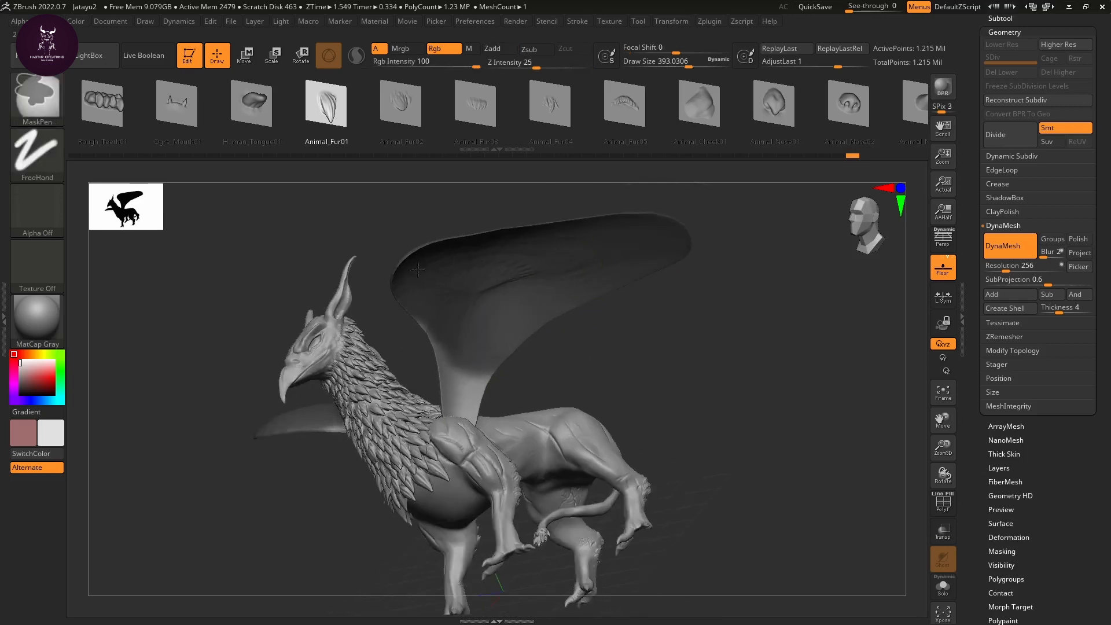
pyautogui.moveTo(689, 307)
pyautogui.mouseDown(button='right')
pyautogui.moveTo(737, 380)
pyautogui.moveTo(724, 311)
pyautogui.moveTo(693, 290)
pyautogui.moveTo(721, 297)
pyautogui.mouseUp(button='right')
pyautogui.moveTo(485, 304)
pyautogui.keyDown('ctrl'); pyautogui.mouseDown()
pyautogui.moveTo(478, 324)
pyautogui.moveTo(475, 300)
pyautogui.mouseUp(); pyautogui.keyUp('ctrl')
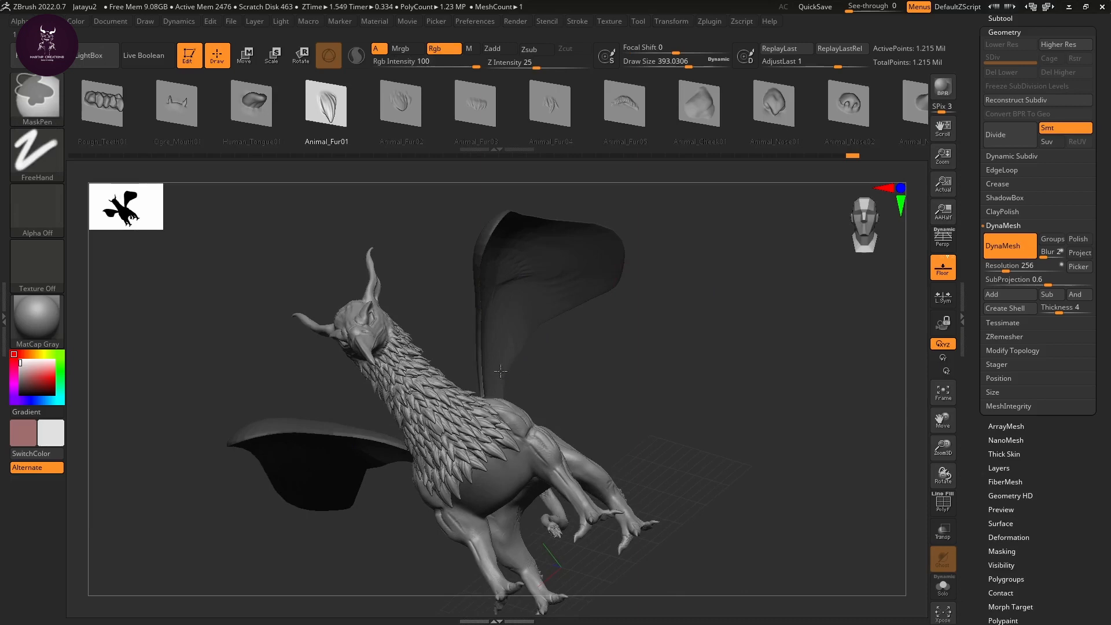
pyautogui.moveTo(501, 371)
pyautogui.mouseDown(button='right')
pyautogui.moveTo(630, 385)
pyautogui.moveTo(573, 397)
pyautogui.moveTo(719, 372)
pyautogui.moveTo(702, 441)
pyautogui.moveTo(683, 322)
pyautogui.moveTo(750, 374)
pyautogui.mouseUp(button='right')
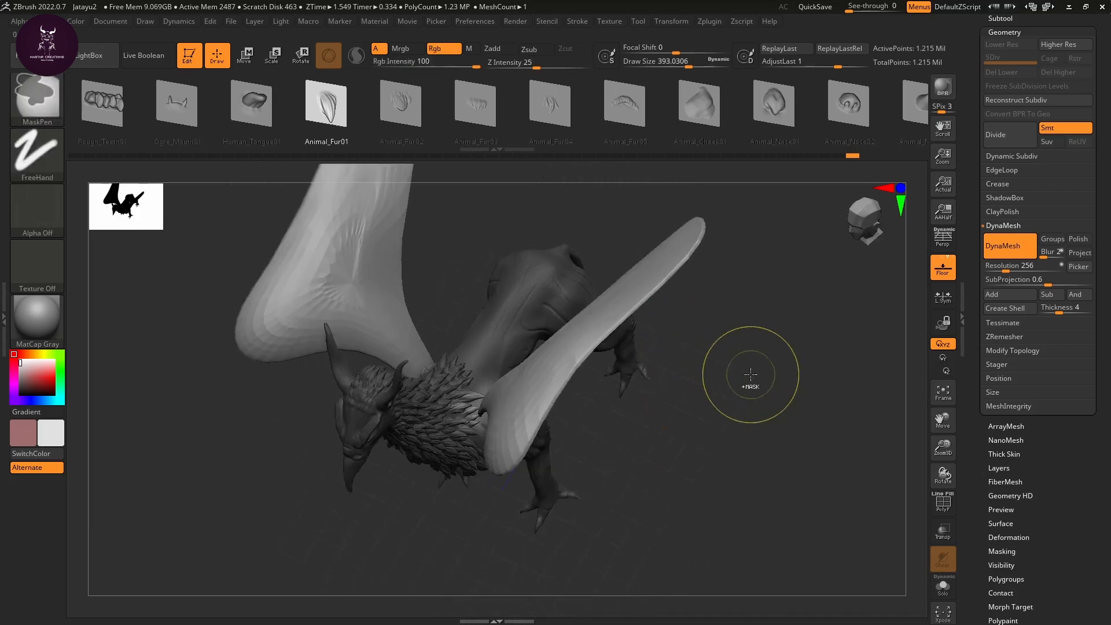
pyautogui.moveTo(726, 452); pyautogui.dragTo(722, 335, button='right')
# Step: Activate the Rotate gizmo and reposition it without moving the mesh, from the body's centre onto the wing
pyautogui.press('r')
pyautogui.moveTo(692, 383); pyautogui.dragTo(530, 429, button='right')
pyautogui.moveTo(451, 428)
pyautogui.mouseDown()
pyautogui.moveTo(462, 418)
pyautogui.moveTo(451, 427)
pyautogui.mouseUp()
pyautogui.moveTo(635, 415); pyautogui.dragTo(675, 375, button='right')
pyautogui.keyDown('alt'); pyautogui.moveTo(451, 428); pyautogui.dragTo(553, 420); pyautogui.keyUp('alt')
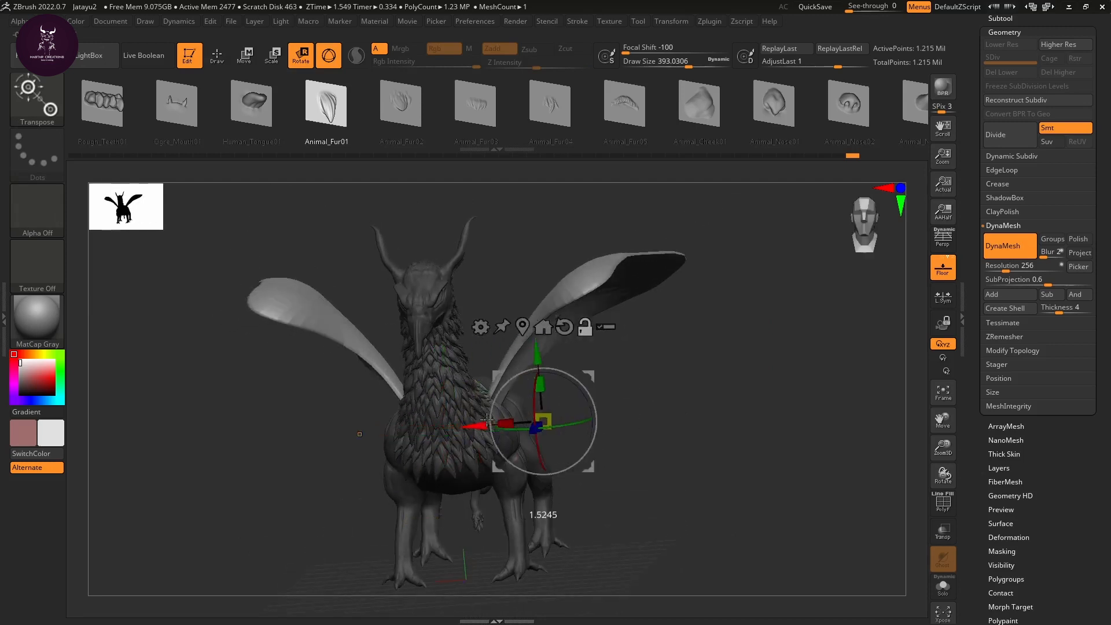
pyautogui.keyDown('alt'); pyautogui.moveTo(553, 351); pyautogui.dragTo(566, 258); pyautogui.keyUp('alt')
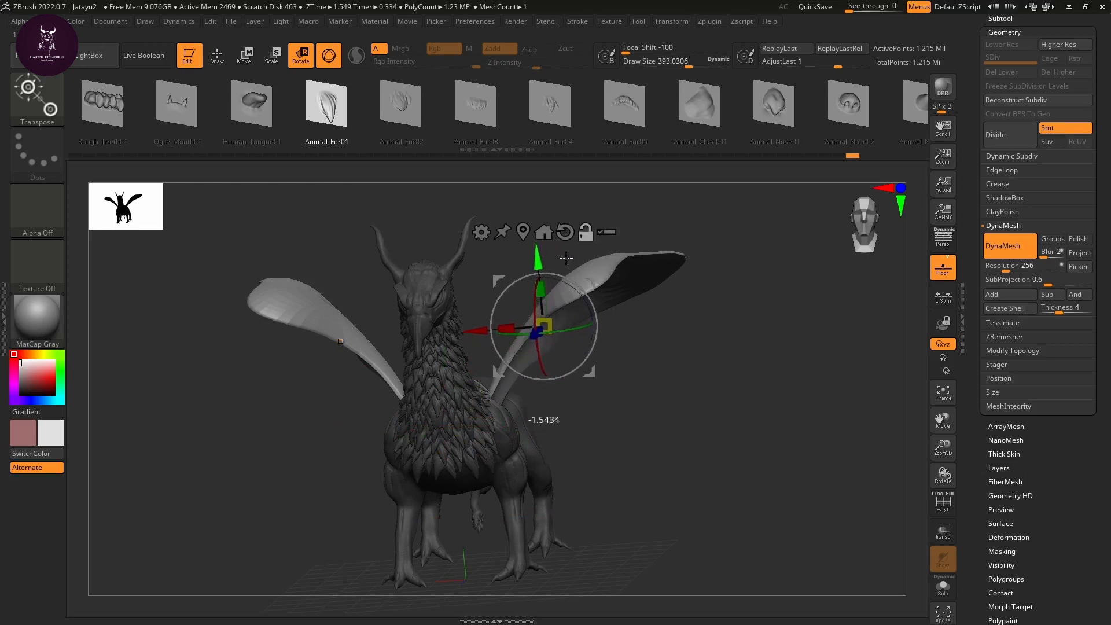
# Step: Shift the gizmo farther out along the wing and extend both unmasked wings outward
pyautogui.moveTo(678, 376); pyautogui.dragTo(671, 407, button='right')
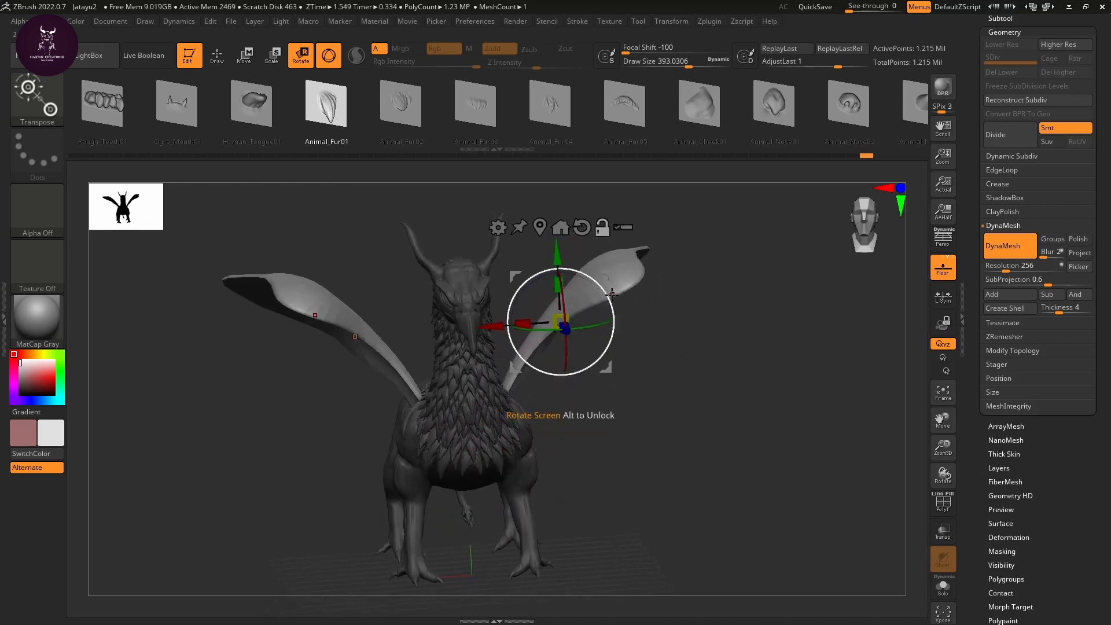
pyautogui.moveTo(704, 343); pyautogui.dragTo(648, 350, button='right')
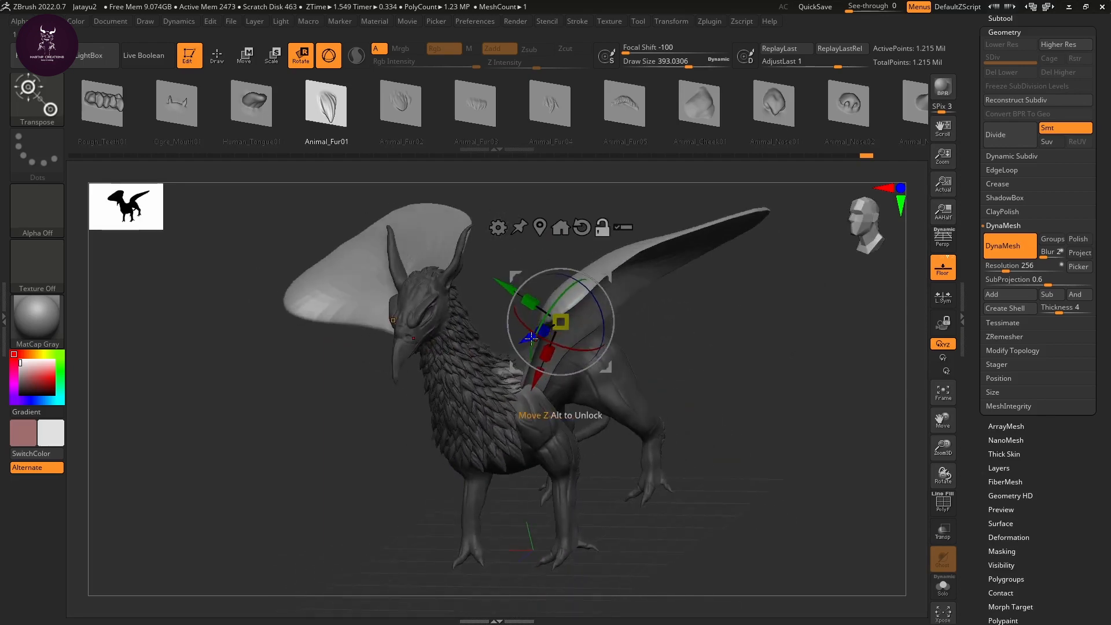
pyautogui.keyDown('alt'); pyautogui.moveTo(532, 339); pyautogui.dragTo(597, 306); pyautogui.keyUp('alt')
pyautogui.moveTo(723, 376); pyautogui.dragTo(703, 349, button='right')
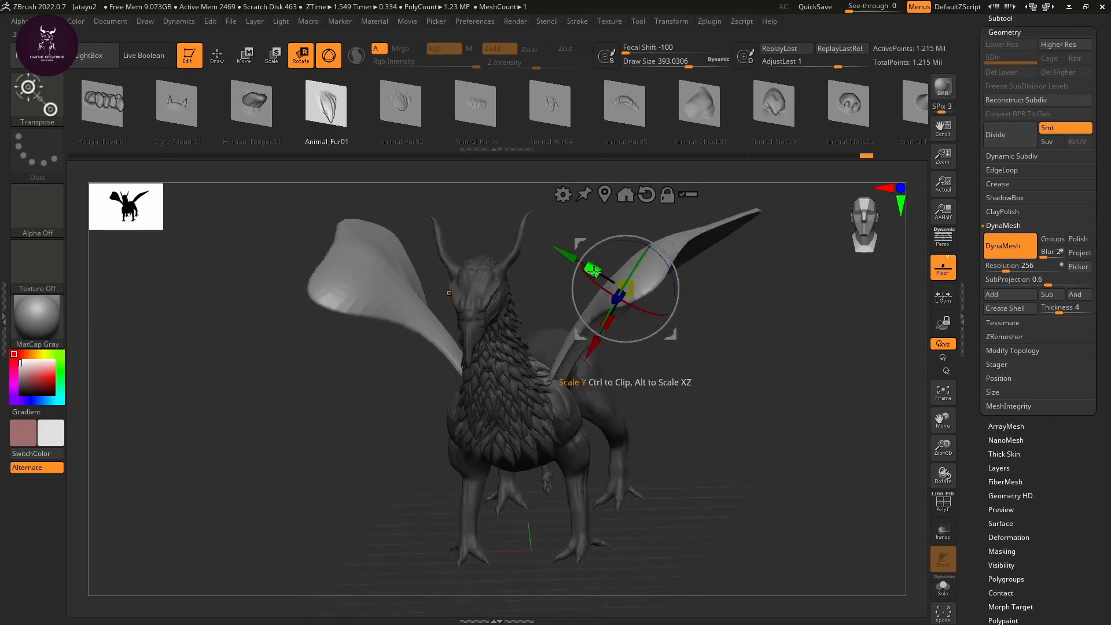
pyautogui.moveTo(593, 269); pyautogui.dragTo(736, 372)
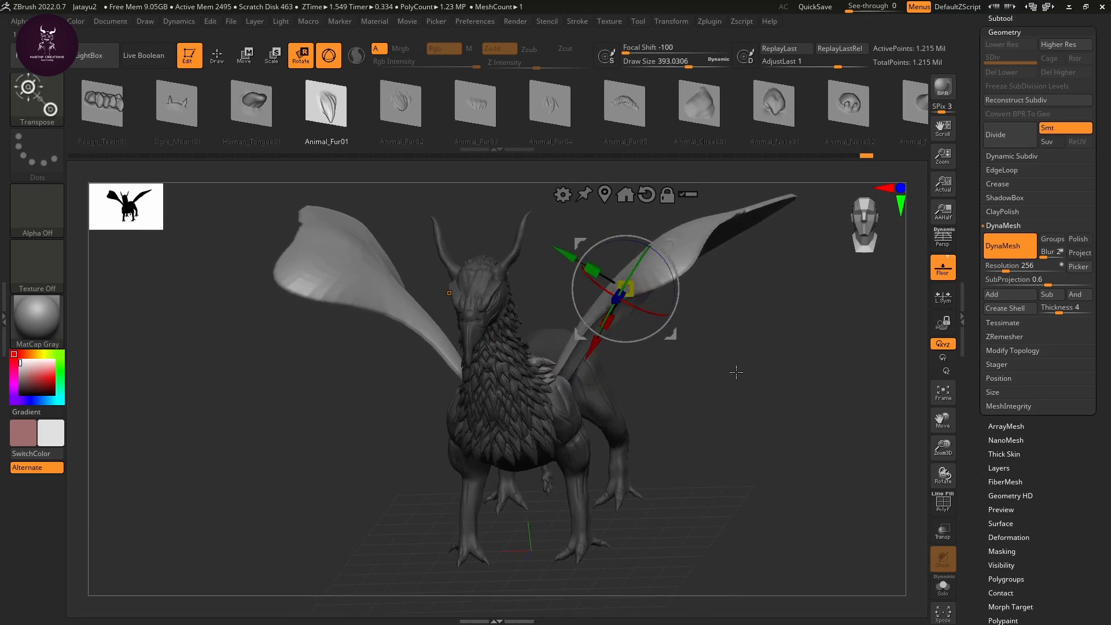
pyautogui.moveTo(736, 373)
pyautogui.mouseDown(button='right')
pyautogui.moveTo(696, 366)
pyautogui.moveTo(716, 355)
pyautogui.moveTo(759, 384)
pyautogui.moveTo(731, 371)
pyautogui.mouseUp(button='right')
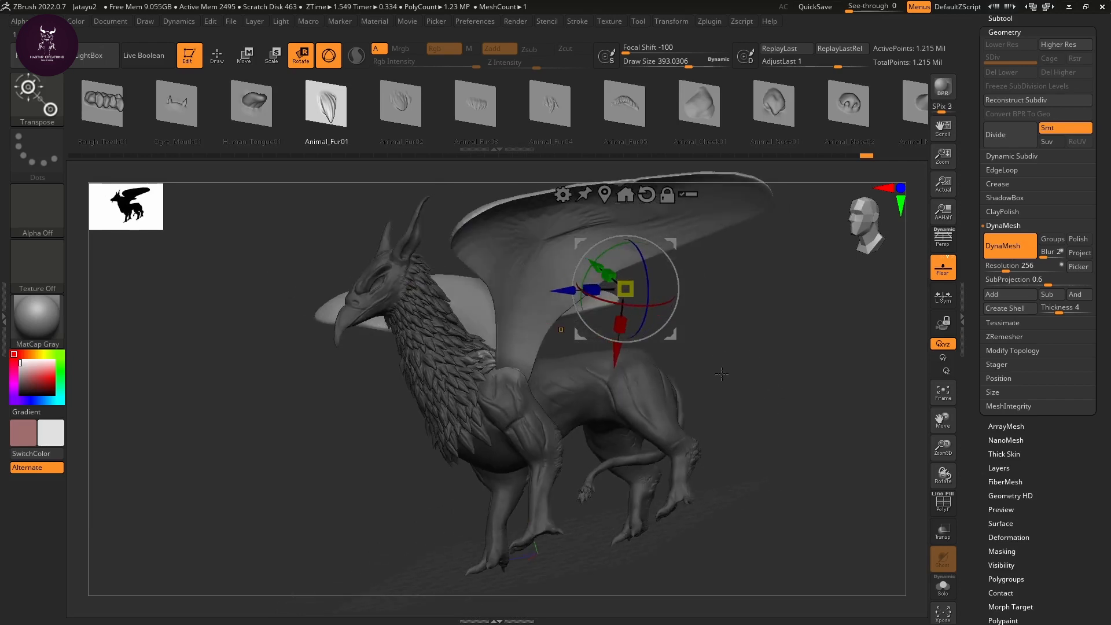
# Step: Return to Draw mode, hide LightBox, and rework the wing's underside from its root toward the middle with the ClayBuildup brush
pyautogui.press('q')
pyautogui.press(',')
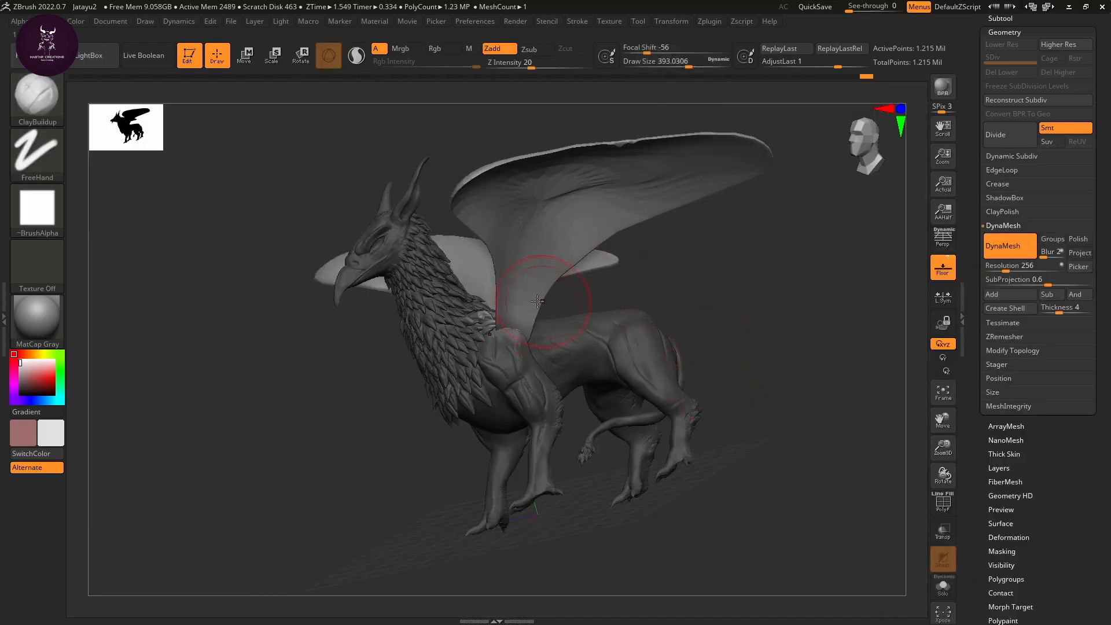
pyautogui.press('shift')
pyautogui.moveTo(515, 328); pyautogui.dragTo(524, 317)
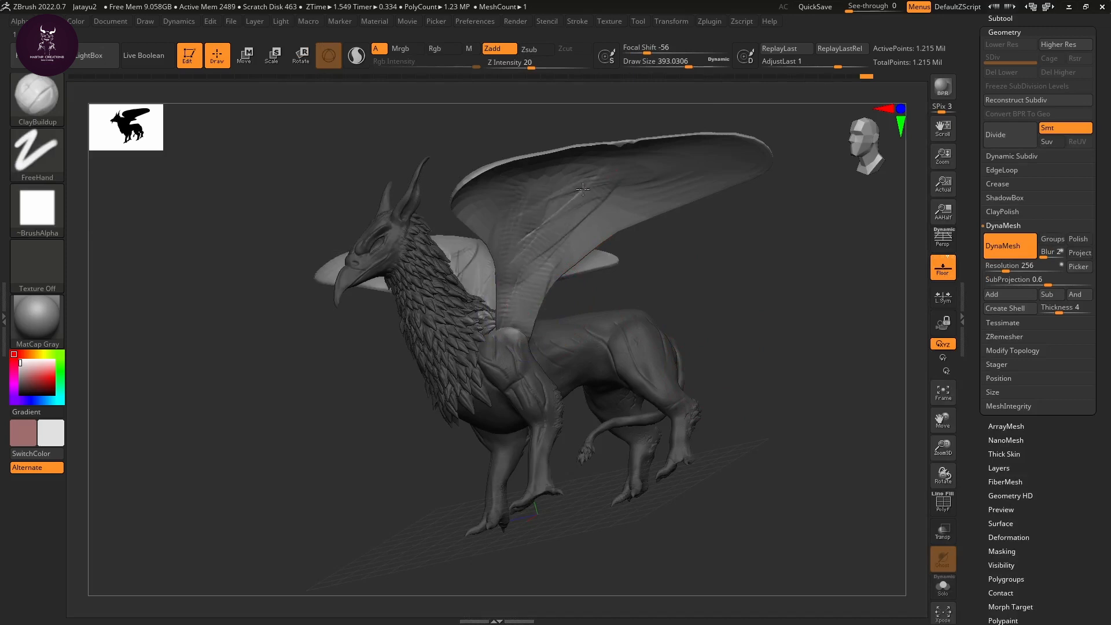
pyautogui.moveTo(727, 285)
pyautogui.mouseDown(button='right')
pyautogui.moveTo(760, 394)
pyautogui.moveTo(754, 464)
pyautogui.moveTo(744, 467)
pyautogui.moveTo(750, 339)
pyautogui.moveTo(727, 315)
pyautogui.mouseUp(button='right')
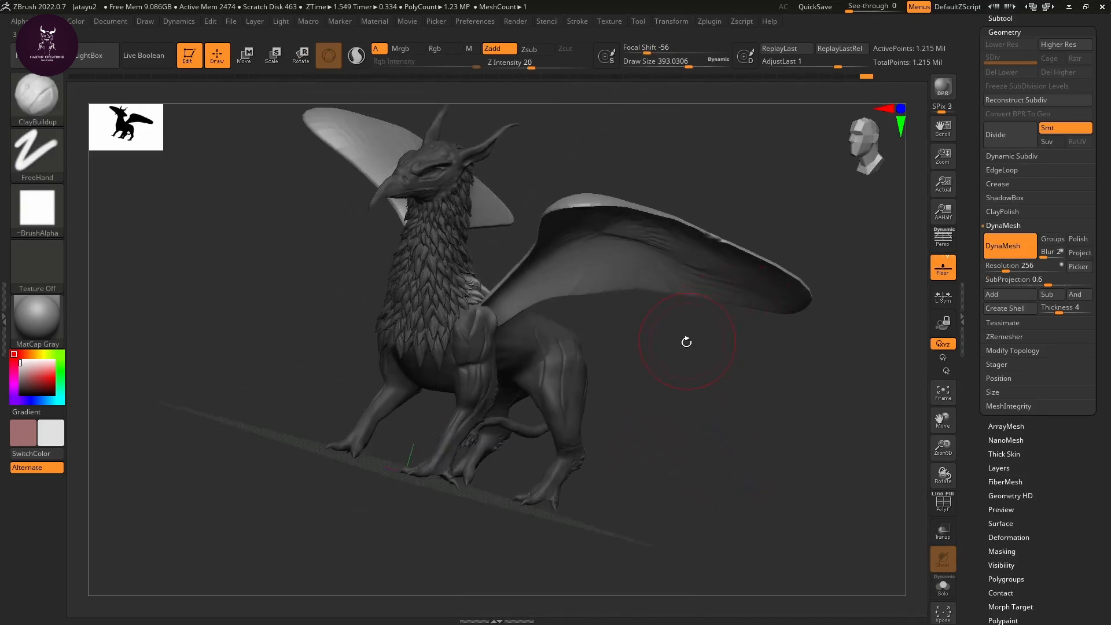
# Step: Select the Inflat brush and thicken the wings along their underside and outer part
pyautogui.press('b')
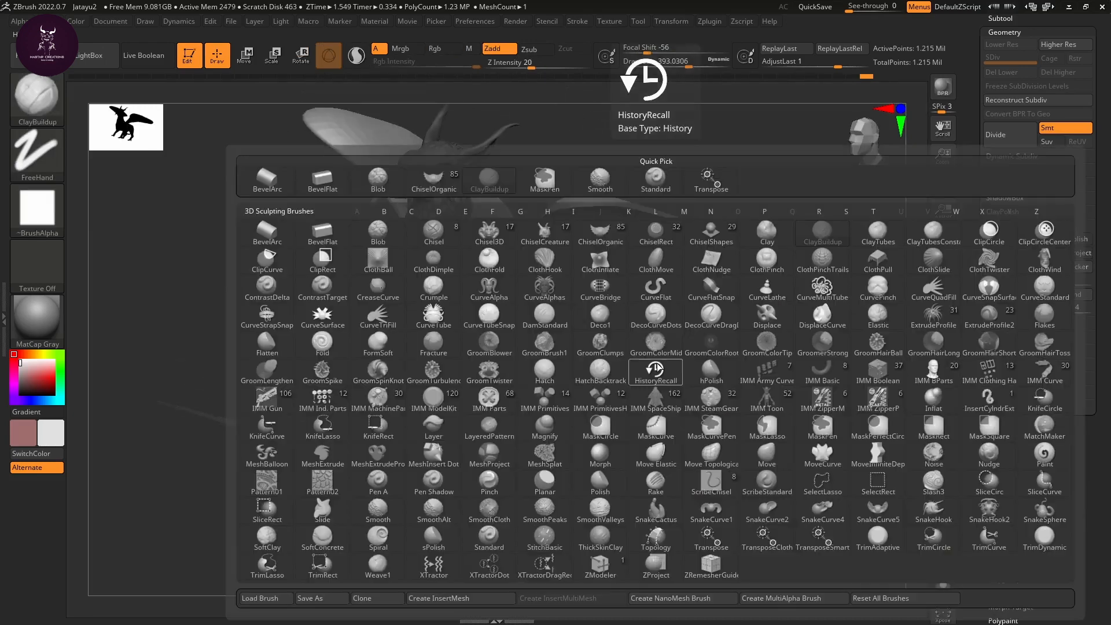
pyautogui.press('i')
pyautogui.click(933, 407)
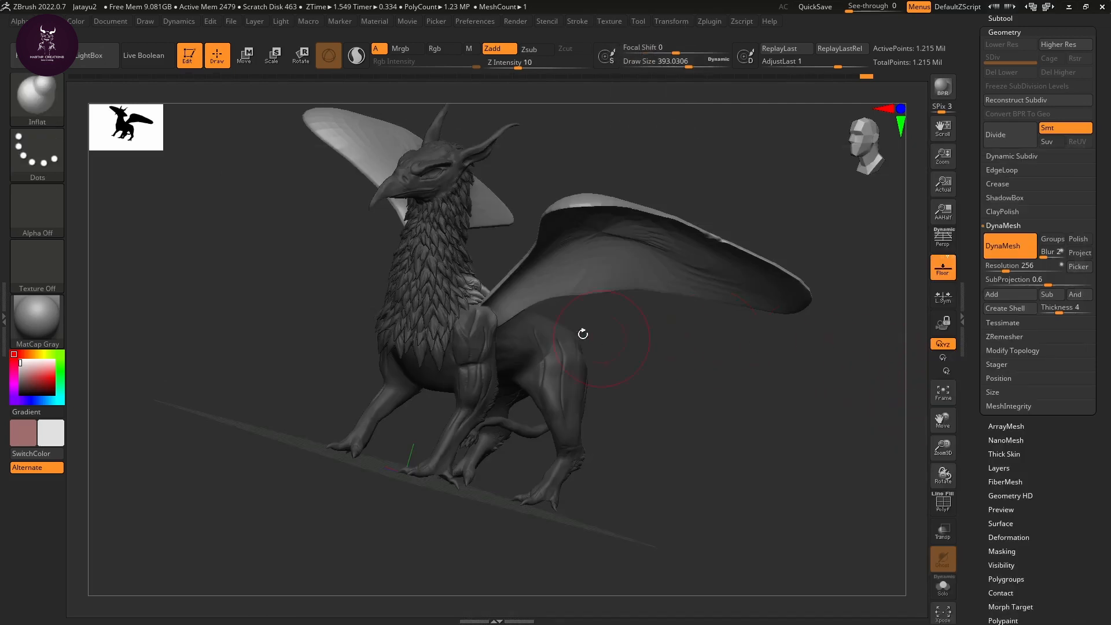
pyautogui.moveTo(697, 360); pyautogui.dragTo(648, 330, button='right')
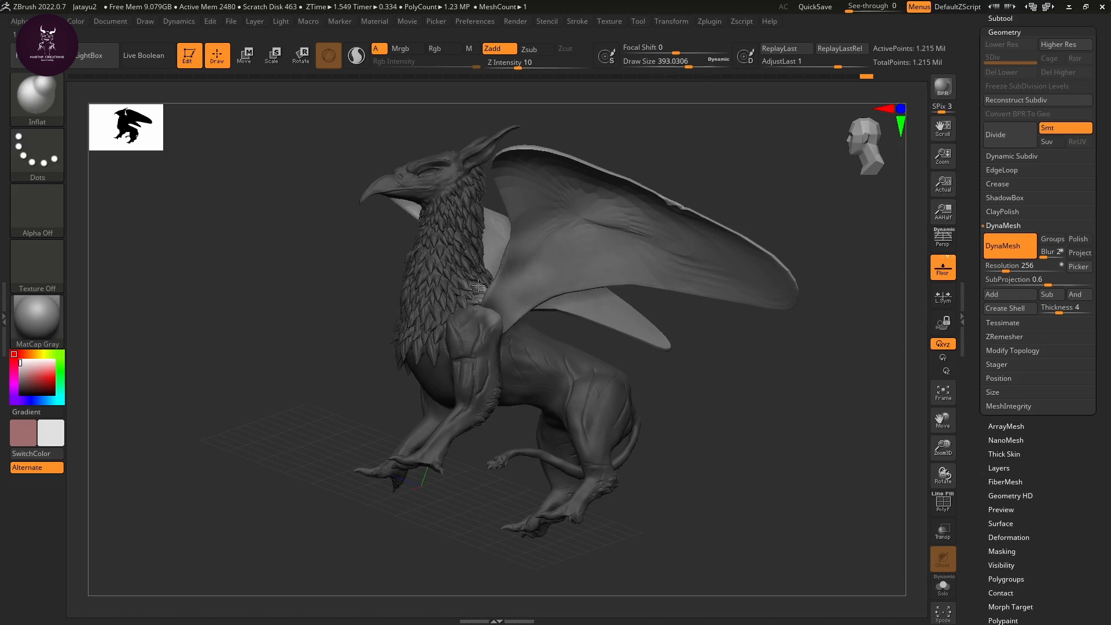
pyautogui.moveTo(559, 279); pyautogui.dragTo(593, 282, button='right')
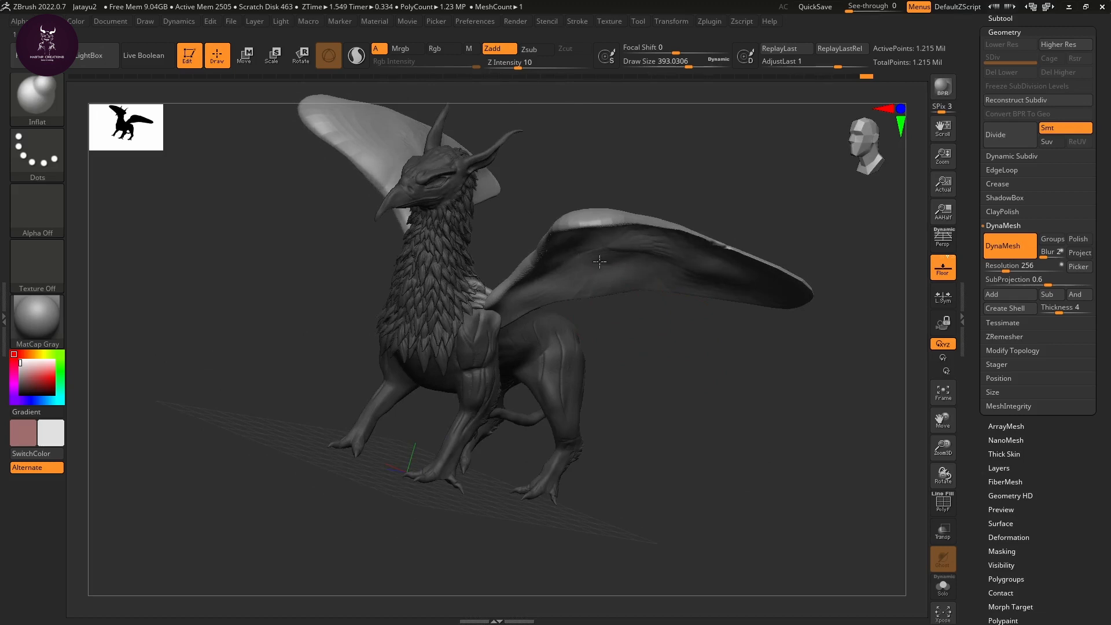
pyautogui.moveTo(691, 238)
pyautogui.mouseDown()
pyautogui.moveTo(807, 284)
pyautogui.moveTo(718, 309)
pyautogui.moveTo(712, 272)
pyautogui.moveTo(824, 380)
pyautogui.moveTo(799, 446)
pyautogui.moveTo(739, 410)
pyautogui.moveTo(714, 315)
pyautogui.mouseUp()
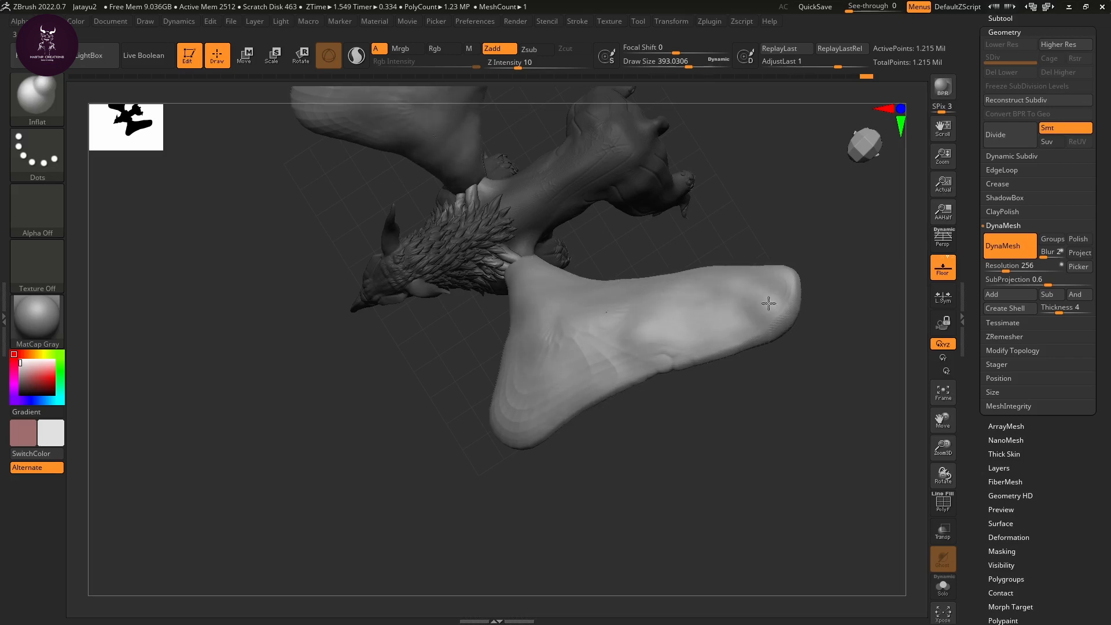
# Step: Inflate the wing tip slightly and smooth the middle of the wing's underside
pyautogui.moveTo(774, 286); pyautogui.dragTo(784, 283)
pyautogui.keyDown('shift'); pyautogui.moveTo(679, 334); pyautogui.dragTo(679, 341); pyautogui.keyUp('shift')
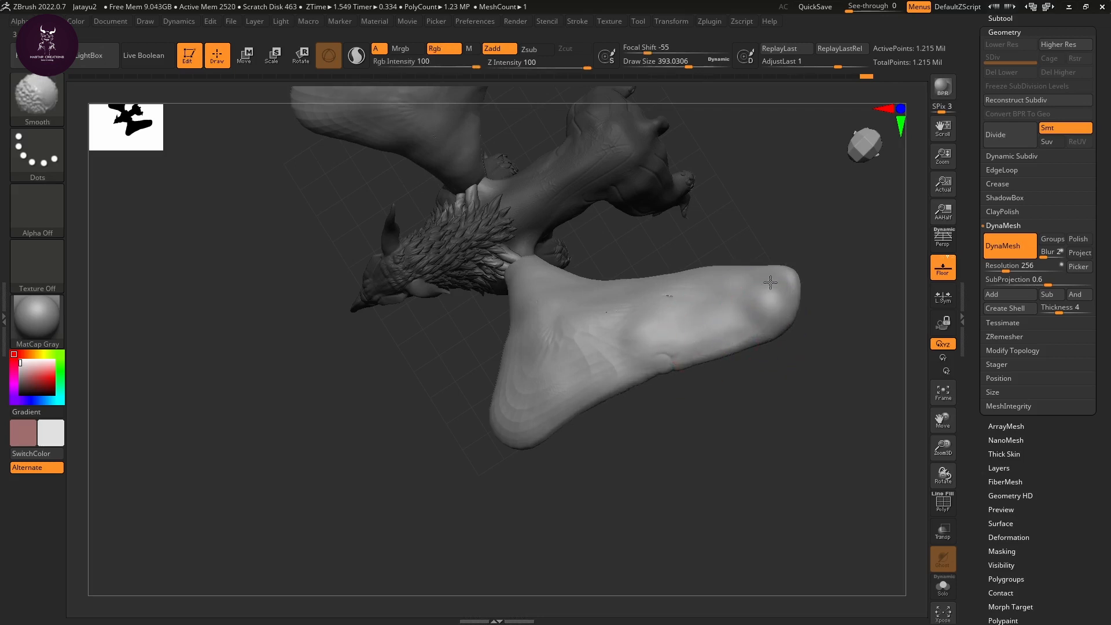
pyautogui.keyDown('shift'); pyautogui.moveTo(645, 306); pyautogui.dragTo(609, 335); pyautogui.keyUp('shift')
# Step: Subdivide the creature mesh repeatedly with smooth subdivision enabled
pyautogui.moveTo(734, 447)
pyautogui.mouseDown()
pyautogui.moveTo(704, 313)
pyautogui.moveTo(679, 310)
pyautogui.moveTo(691, 322)
pyautogui.moveTo(680, 344)
pyautogui.moveTo(746, 401)
pyautogui.moveTo(566, 417)
pyautogui.moveTo(579, 440)
pyautogui.mouseUp()
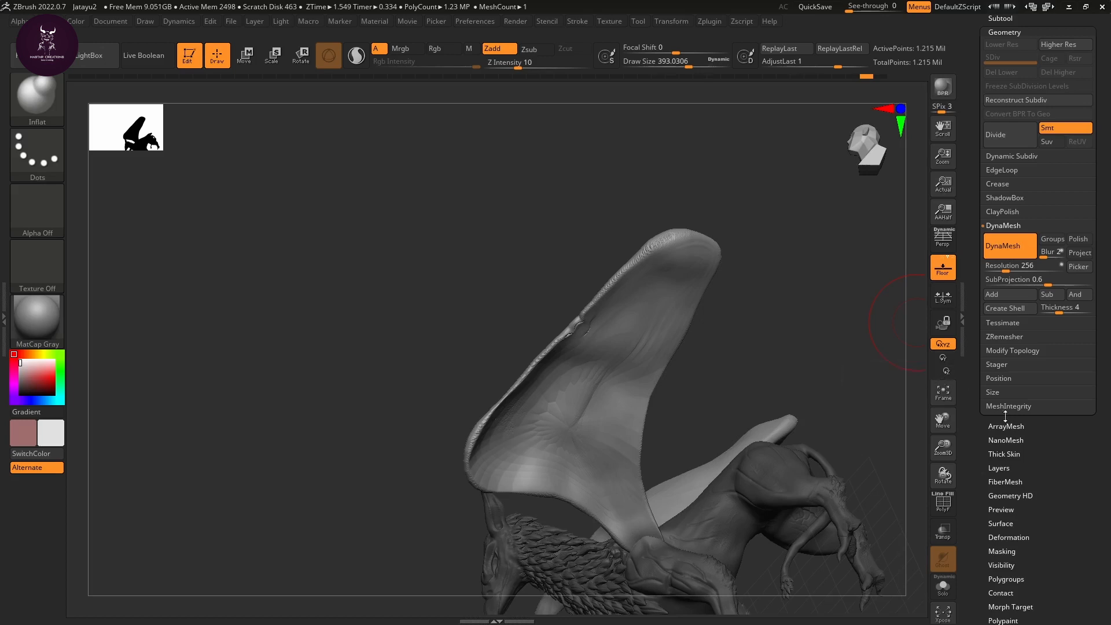
pyautogui.click(1015, 131)
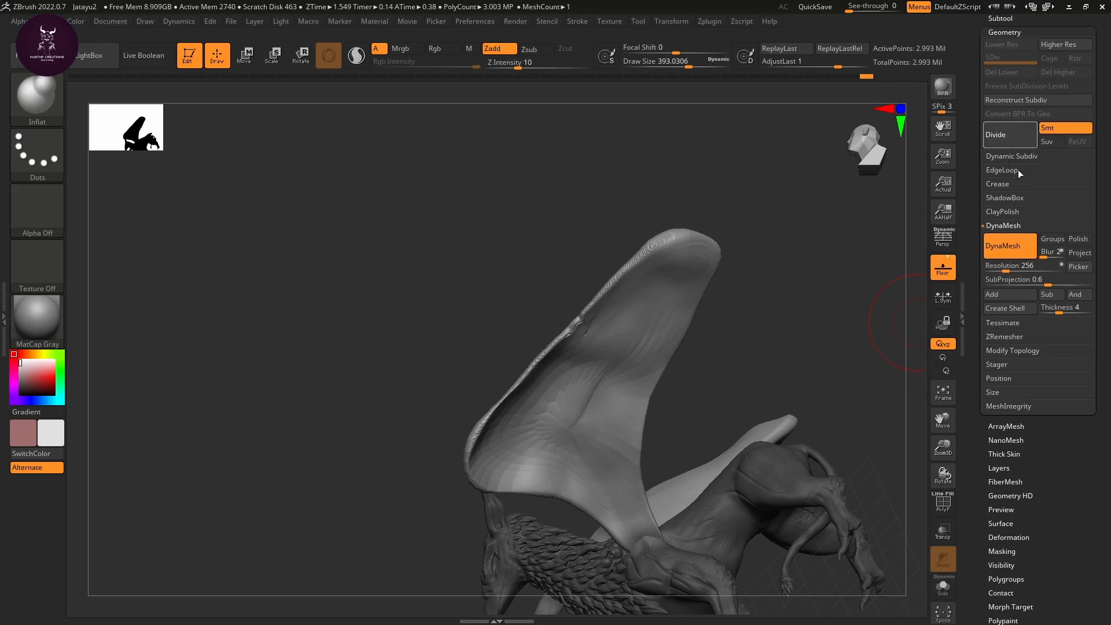
pyautogui.hotkey('ctrl', 'd')
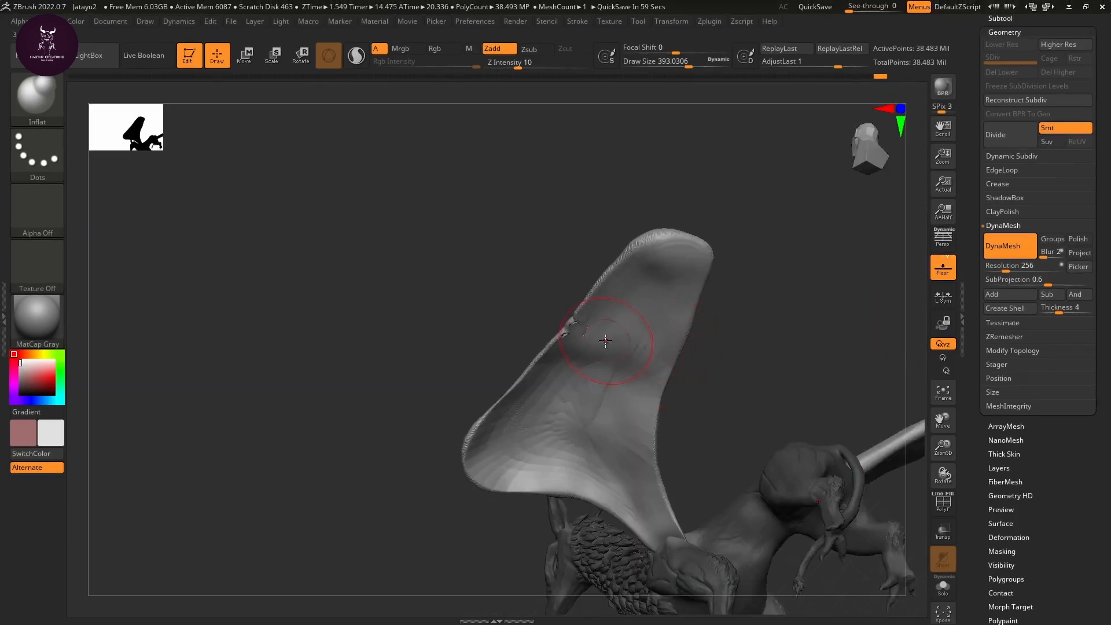
# Step: Fill out the pinched spot on the wing's thin edge and thicken that edge up to the tip with the Inflat brush
pyautogui.press('shift')
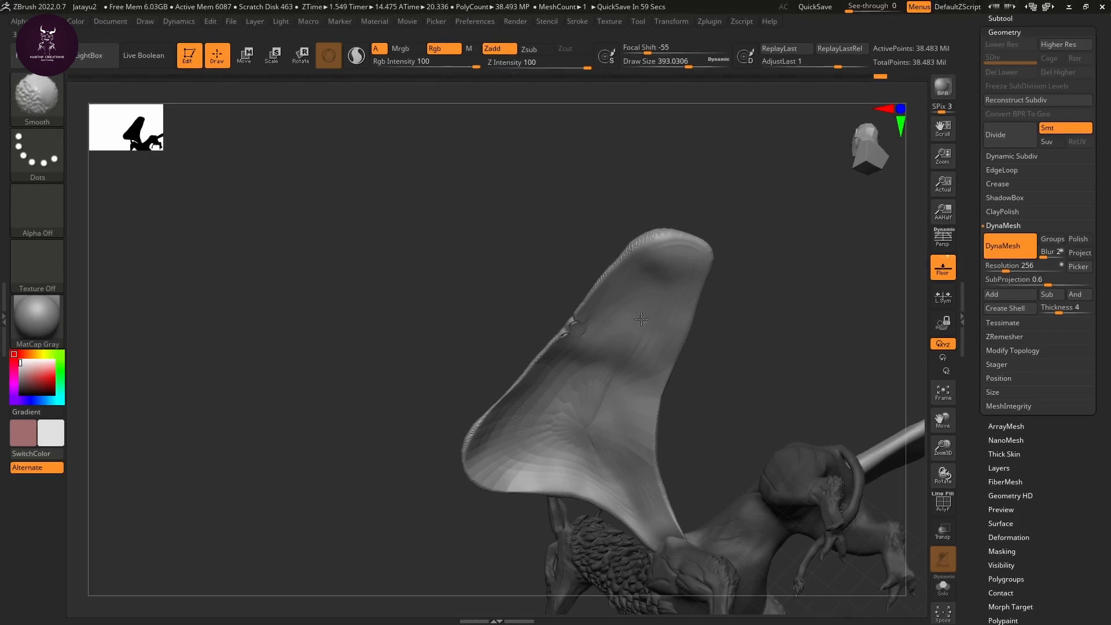
pyautogui.press('shift')
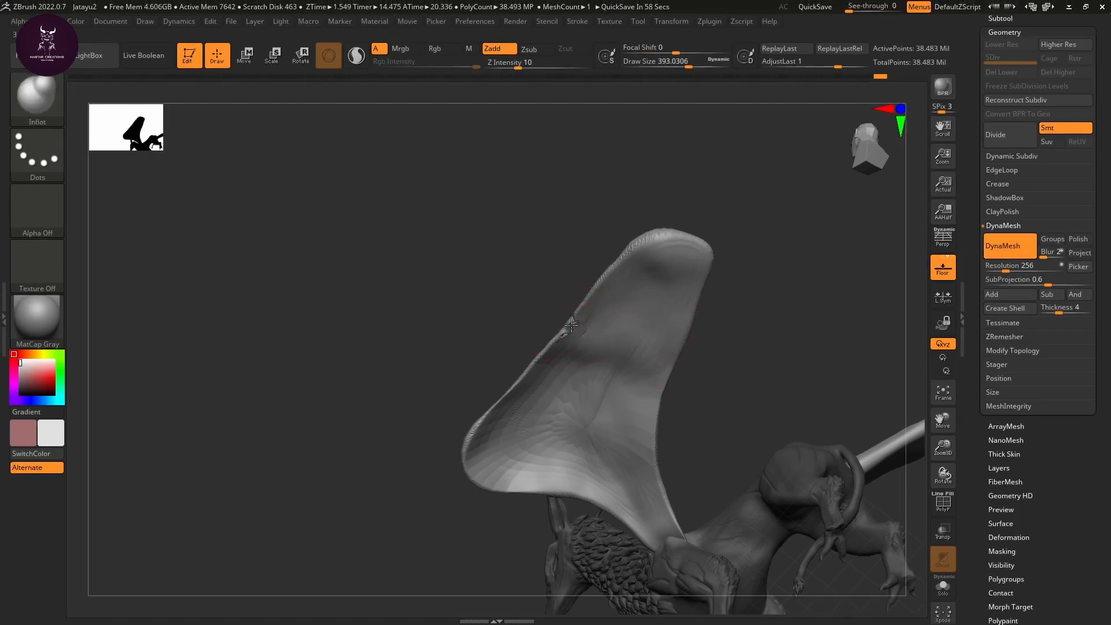
pyautogui.moveTo(578, 315); pyautogui.dragTo(564, 324)
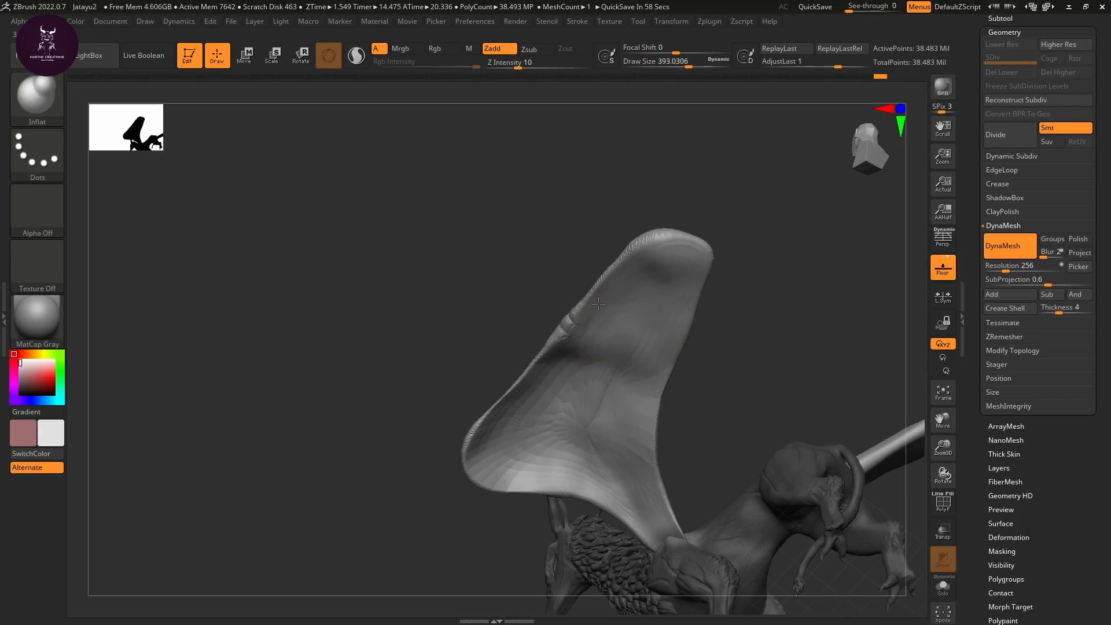
pyautogui.moveTo(608, 264); pyautogui.dragTo(689, 234)
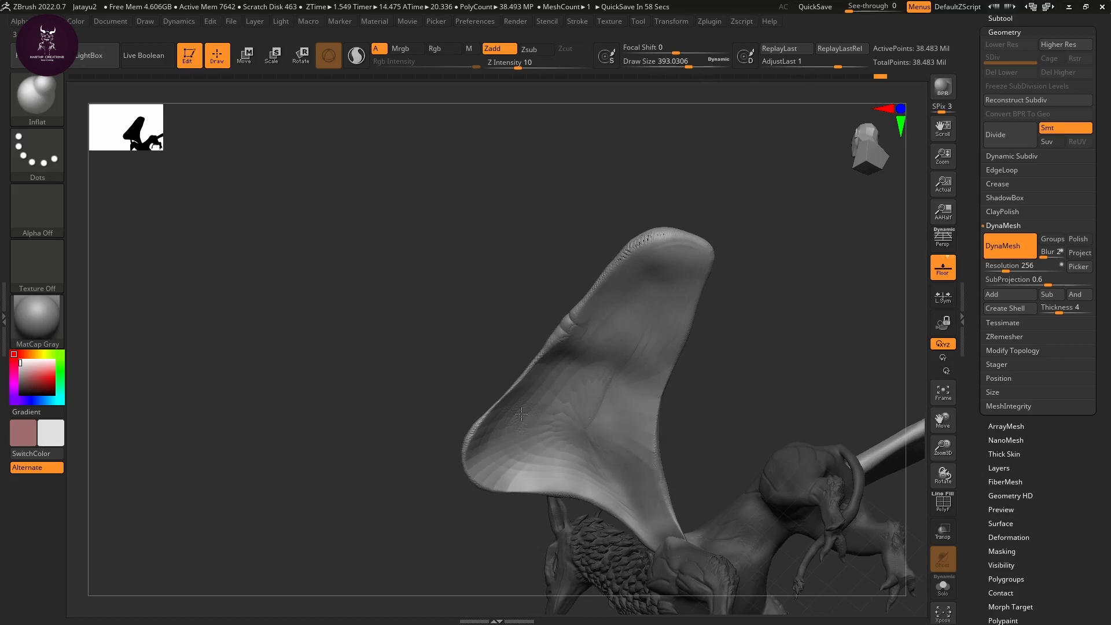
# Step: Display the PolyFrame wireframe to check the wing's mesh density and run ZRemesher on the creature
pyautogui.moveTo(727, 355); pyautogui.dragTo(891, 523)
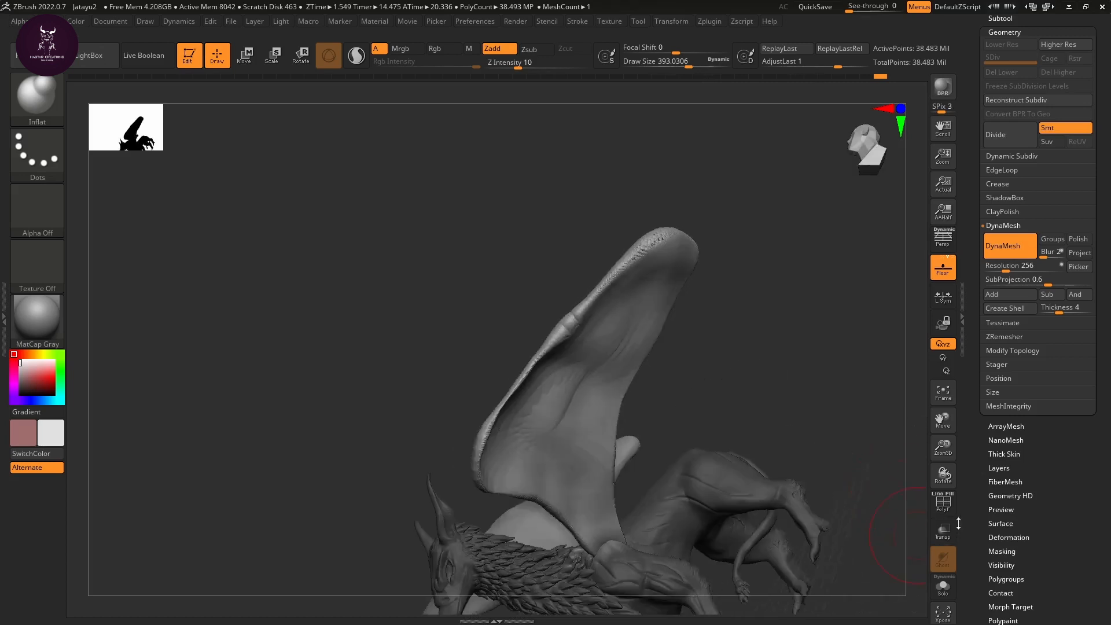
pyautogui.click(950, 508)
pyautogui.moveTo(767, 381)
pyautogui.mouseDown()
pyautogui.moveTo(727, 337)
pyautogui.moveTo(764, 377)
pyautogui.moveTo(773, 412)
pyautogui.moveTo(860, 486)
pyautogui.mouseUp()
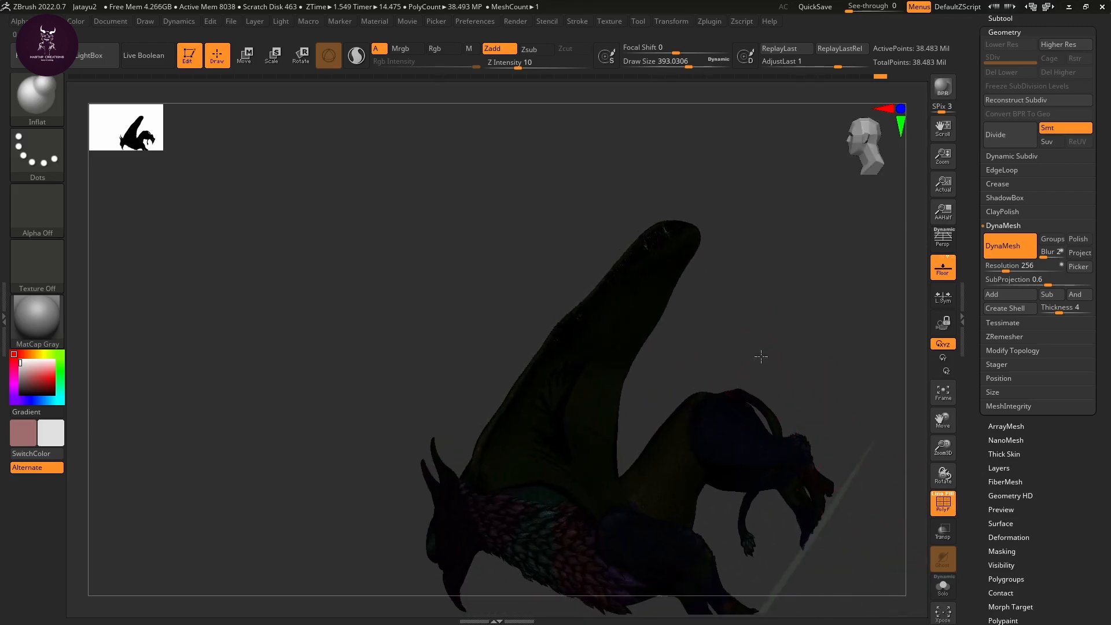
pyautogui.moveTo(759, 355); pyautogui.dragTo(771, 460)
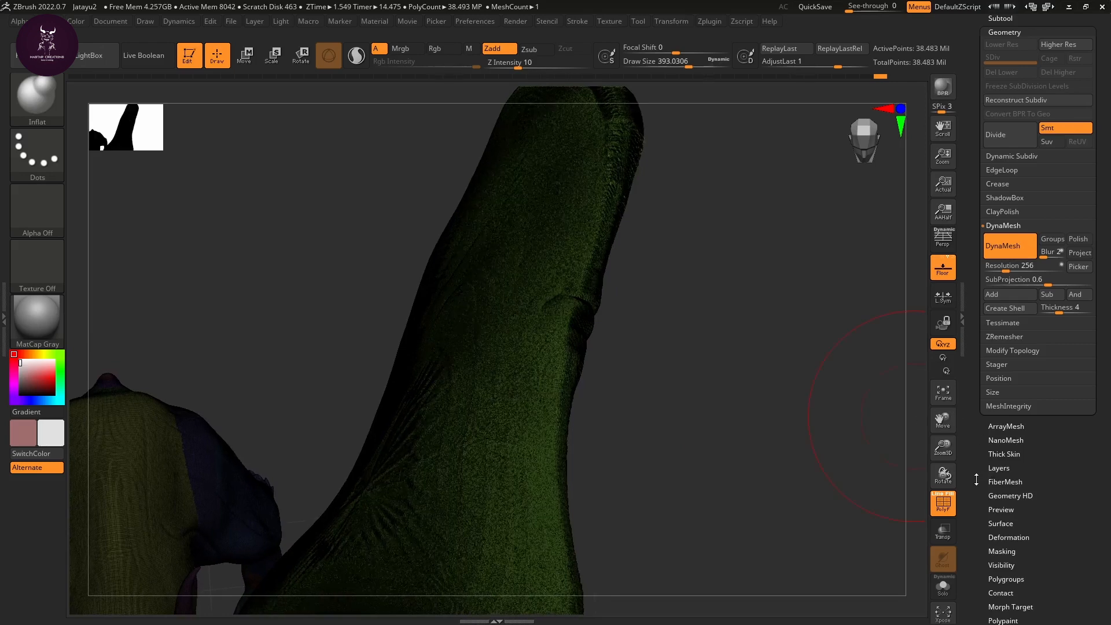
pyautogui.click(1013, 336)
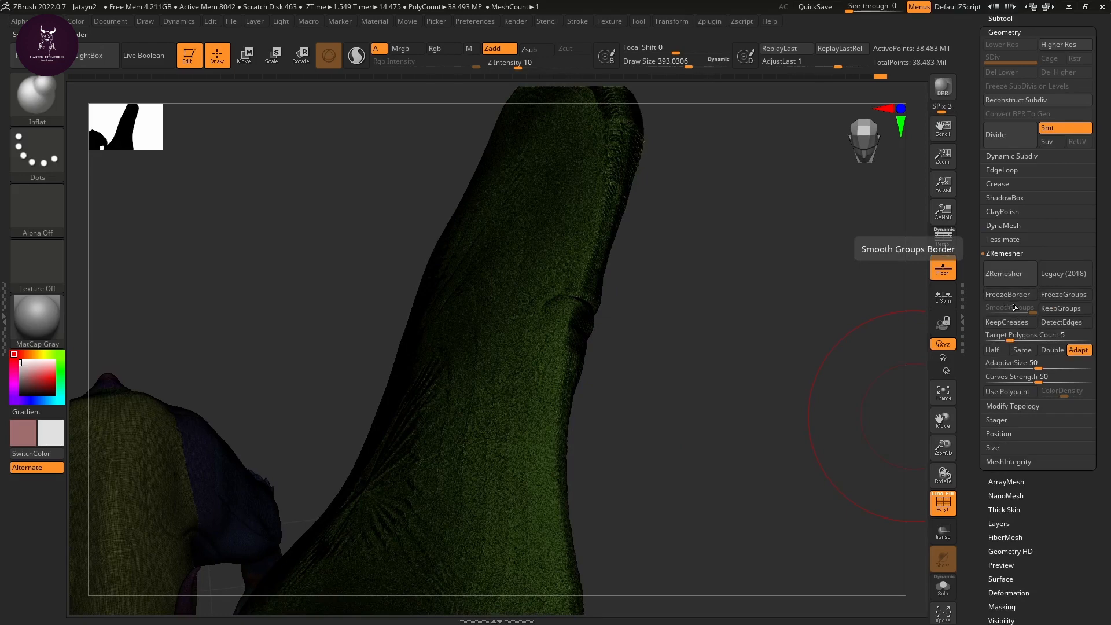
pyautogui.click(987, 273)
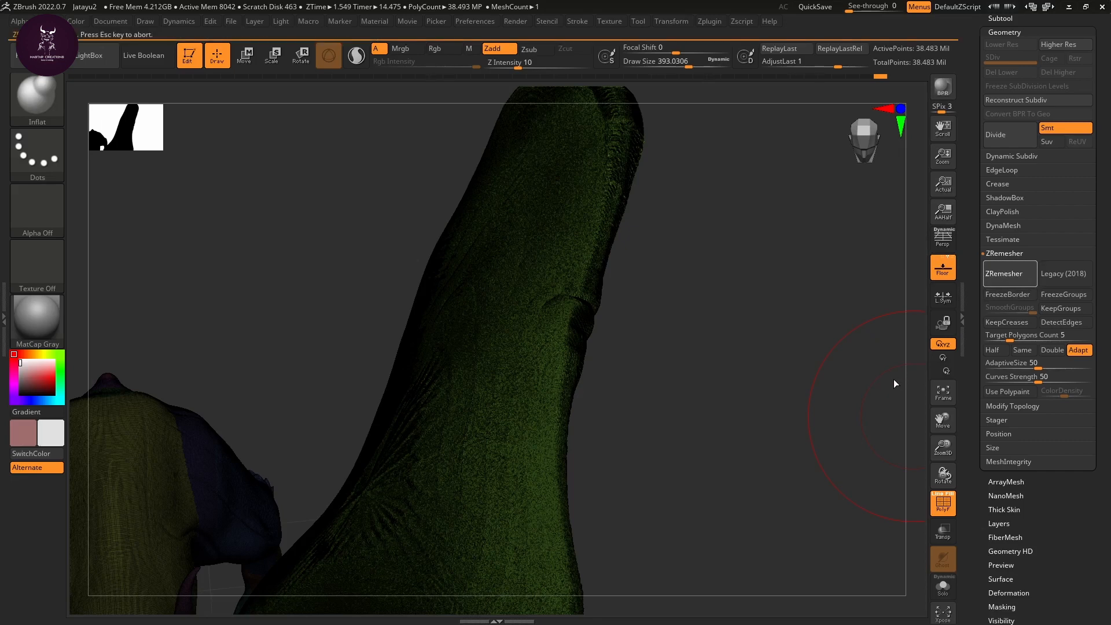